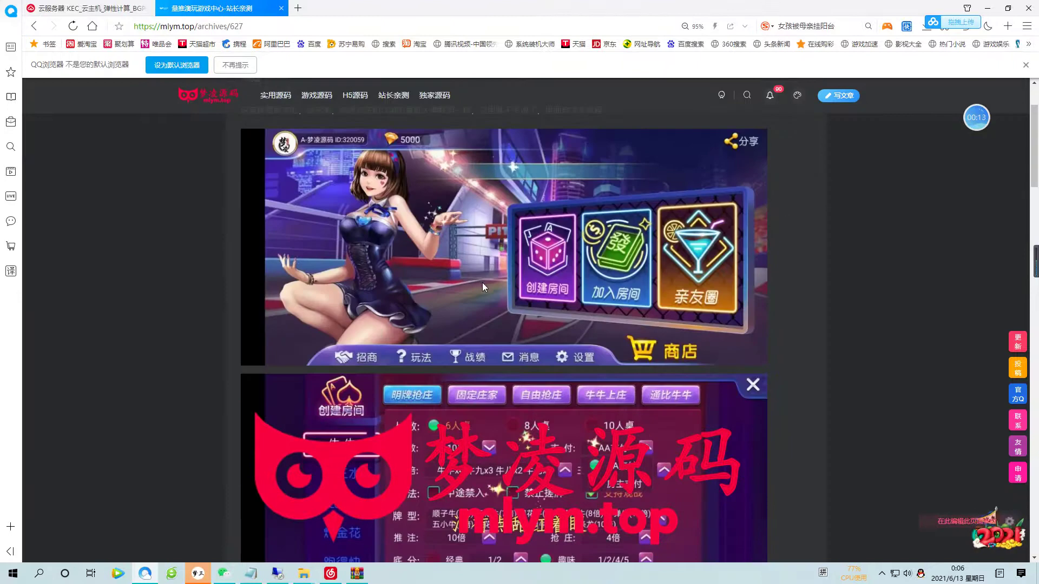
{"action": "scroll", "coordinate": [508, 297], "scroll_direction": "down", "scroll_amount": 10}
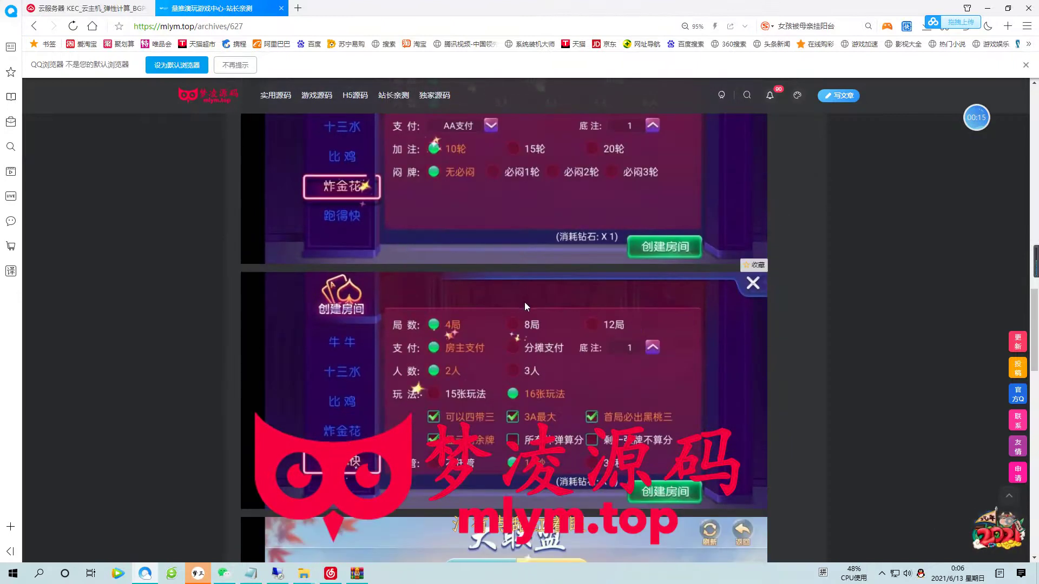
Finish scrolling the mlym.top game article, then switch to the Notepad setup notes
{"action": "scroll", "coordinate": [537, 329], "scroll_direction": "up", "scroll_amount": 8}
{"action": "scroll", "coordinate": [532, 363], "scroll_direction": "up", "scroll_amount": 10}
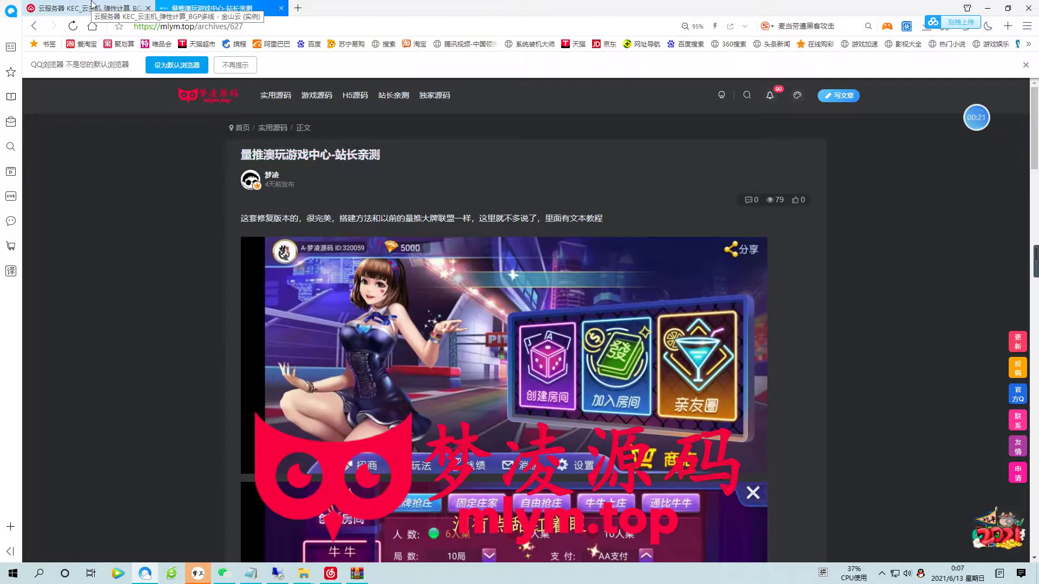
{"action": "left_click", "coordinate": [92, 7]}
{"action": "left_click", "coordinate": [183, 7]}
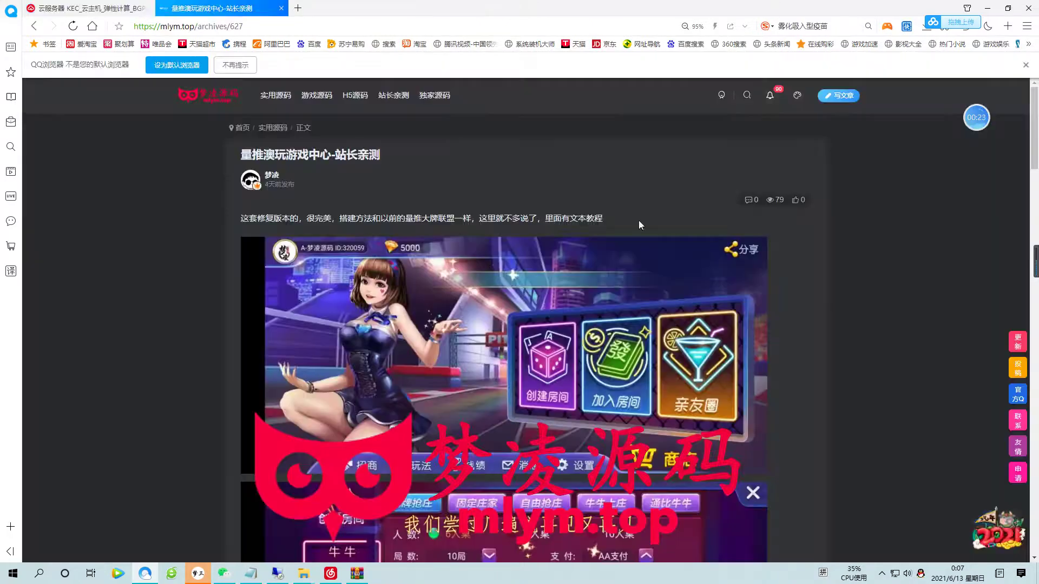
{"action": "key", "text": "alt+Tab"}
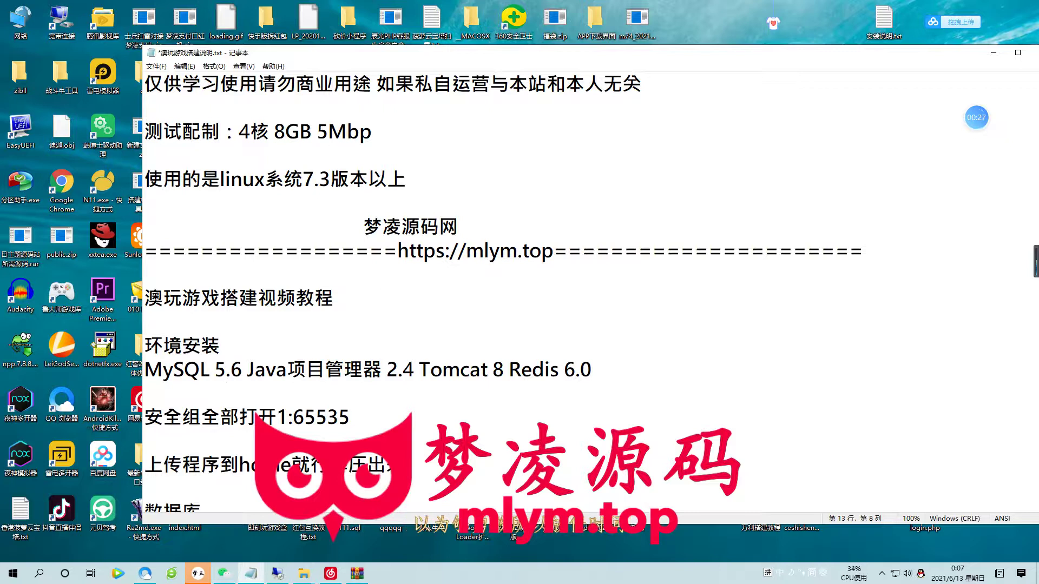
Compare the notes' 4核 8GB 5M test spec with the instance's 4-core 8G configuration in the console
{"action": "left_click_drag", "start_coordinate": [239, 131], "coordinate": [346, 132]}
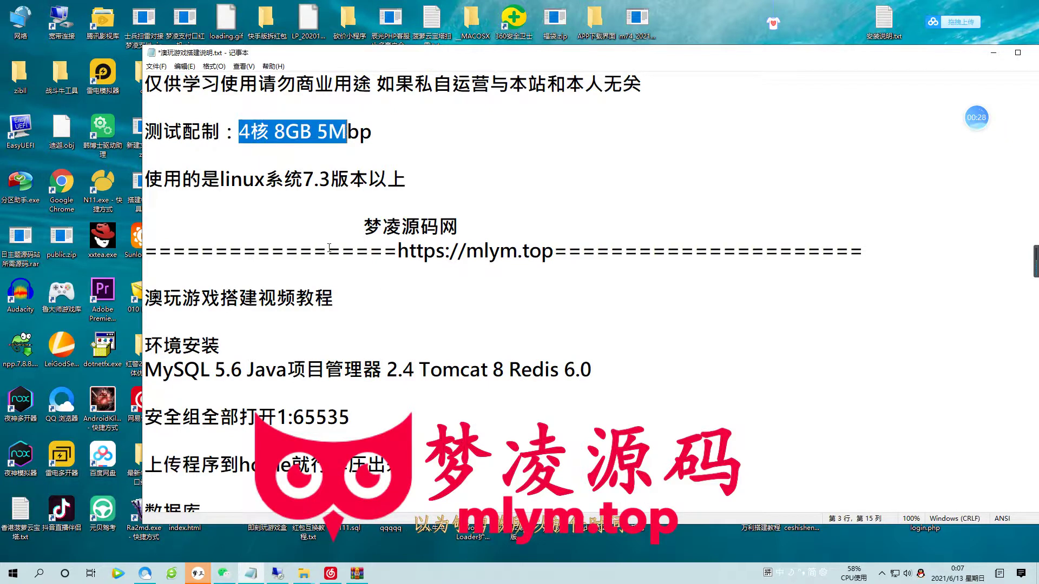
{"action": "left_click", "coordinate": [145, 573]}
{"action": "left_click", "coordinate": [117, 7]}
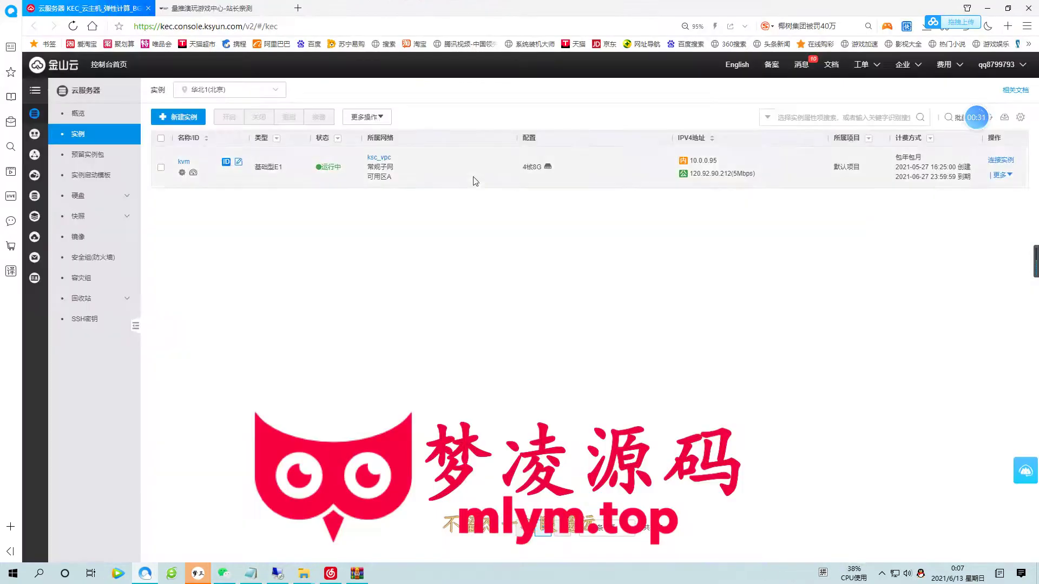
{"action": "left_click_drag", "start_coordinate": [522, 166], "coordinate": [539, 171]}
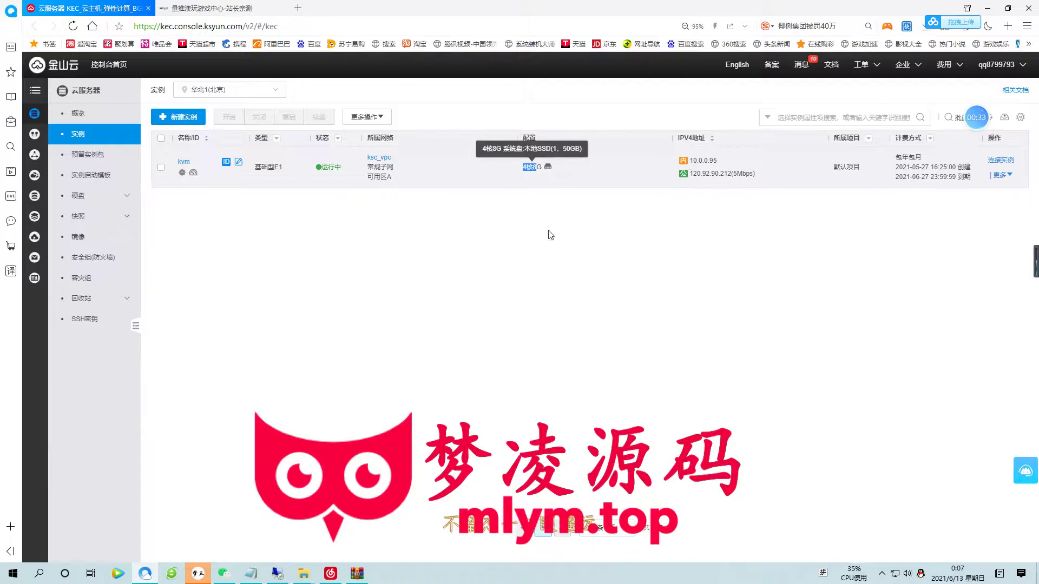
{"action": "left_click", "coordinate": [989, 7]}
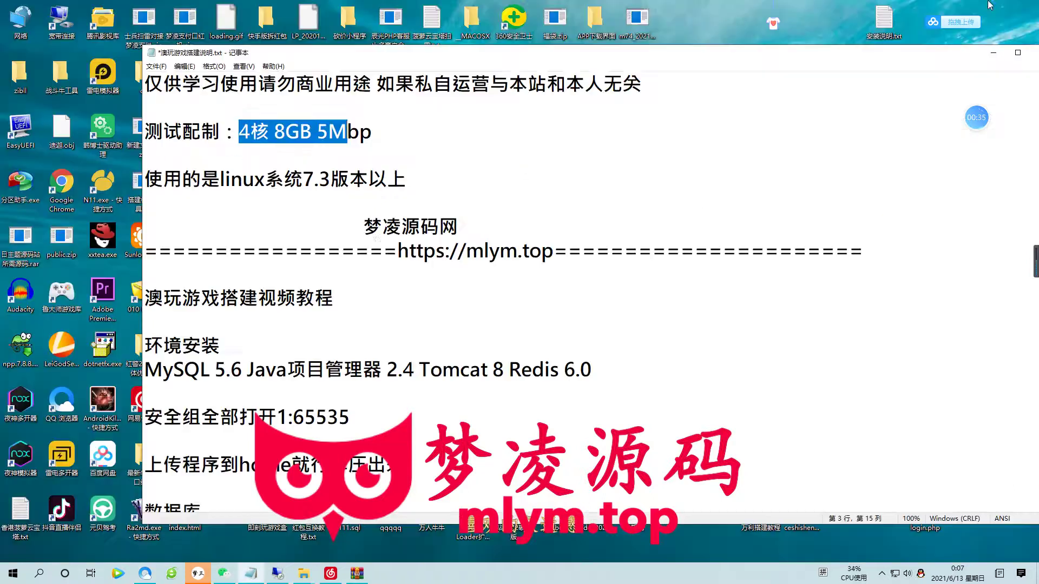
Review the Linux 7.3, Tomcat and Redis 6.0 requirements, then minimize the notes
{"action": "left_click_drag", "start_coordinate": [219, 179], "coordinate": [395, 180]}
{"action": "left_click", "coordinate": [482, 214]}
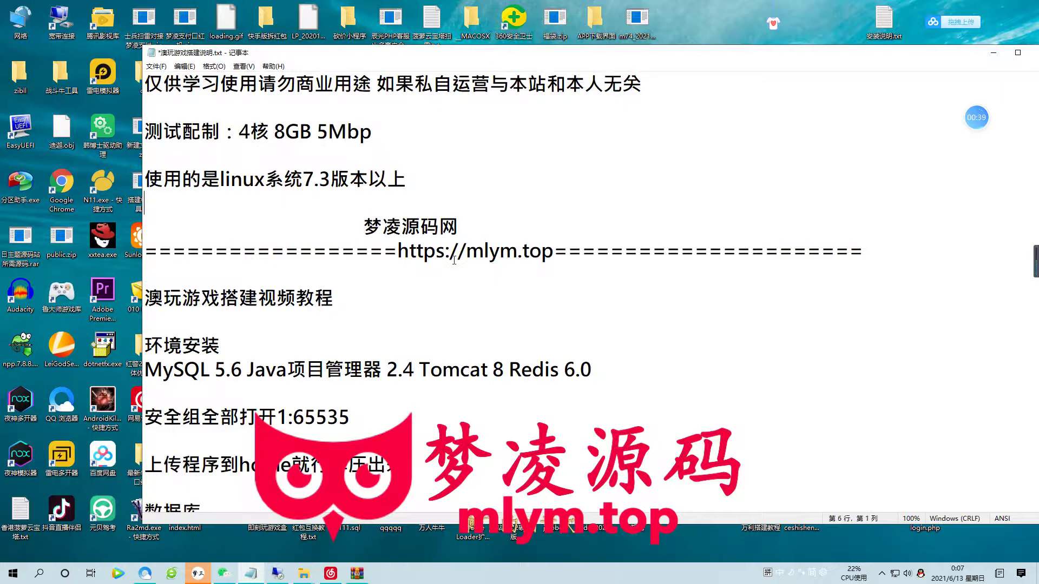
{"action": "scroll", "coordinate": [160, 342], "scroll_direction": "down", "scroll_amount": 1}
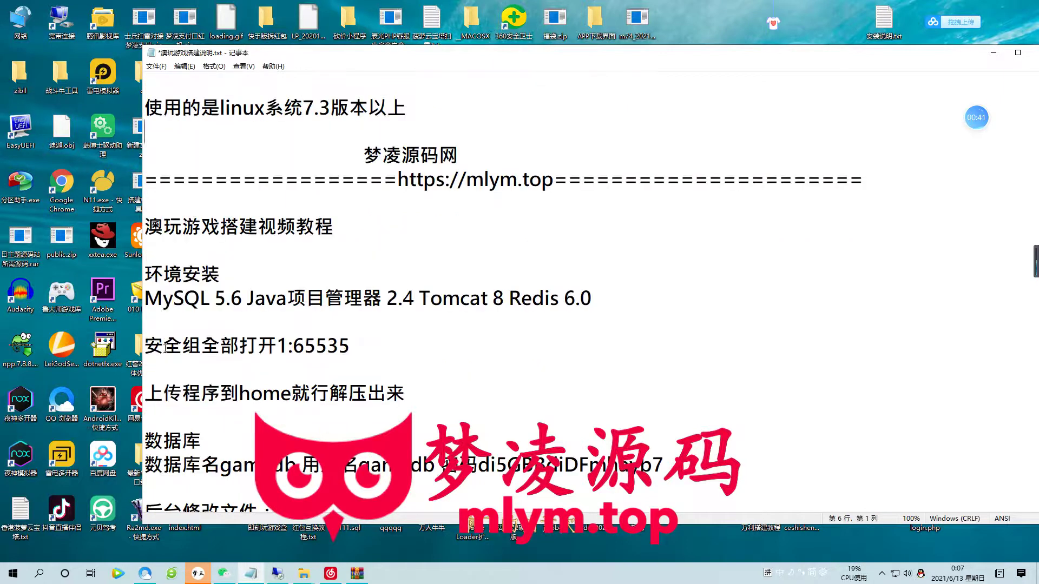
{"action": "left_click", "coordinate": [206, 321]}
{"action": "left_click_drag", "start_coordinate": [228, 298], "coordinate": [581, 298]}
{"action": "left_click", "coordinate": [426, 292]}
{"action": "left_click", "coordinate": [515, 346]}
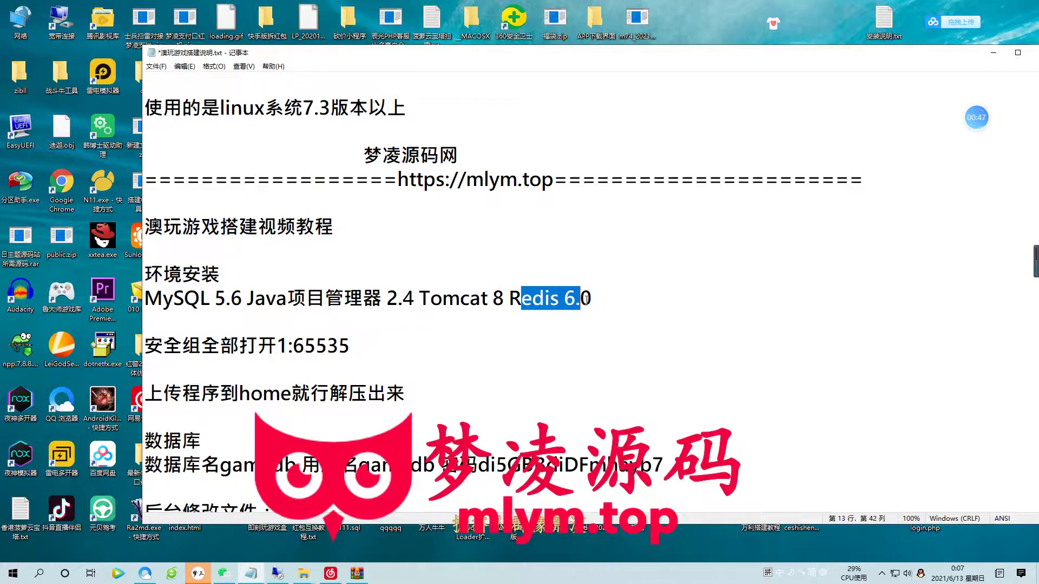
{"action": "left_click", "coordinate": [569, 362]}
{"action": "left_click", "coordinate": [992, 52]}
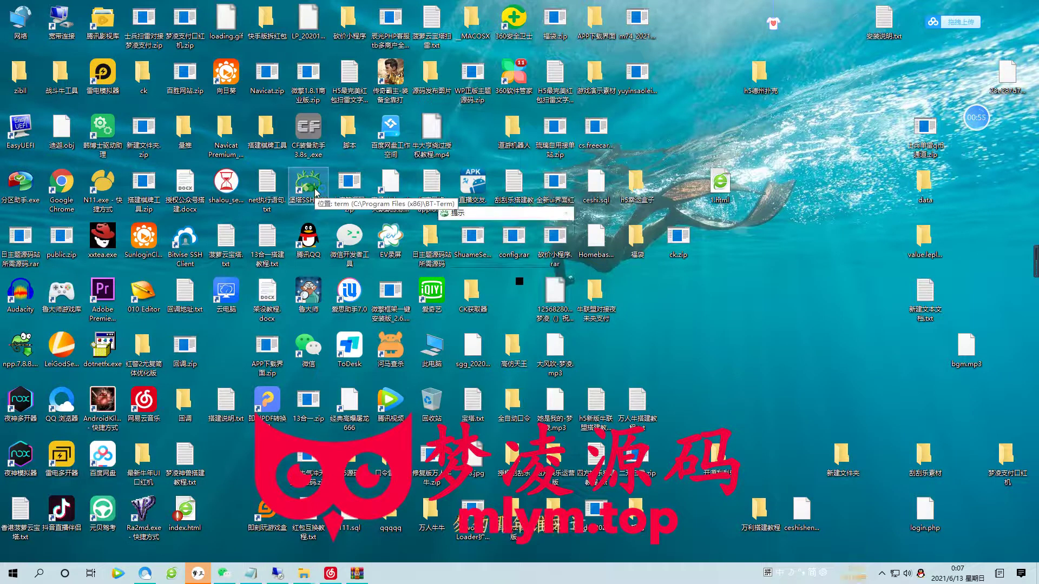
Dismiss the terminal's update prompt and copy public IP 120.92.90.212 from the cloud console
{"action": "left_click", "coordinate": [543, 256]}
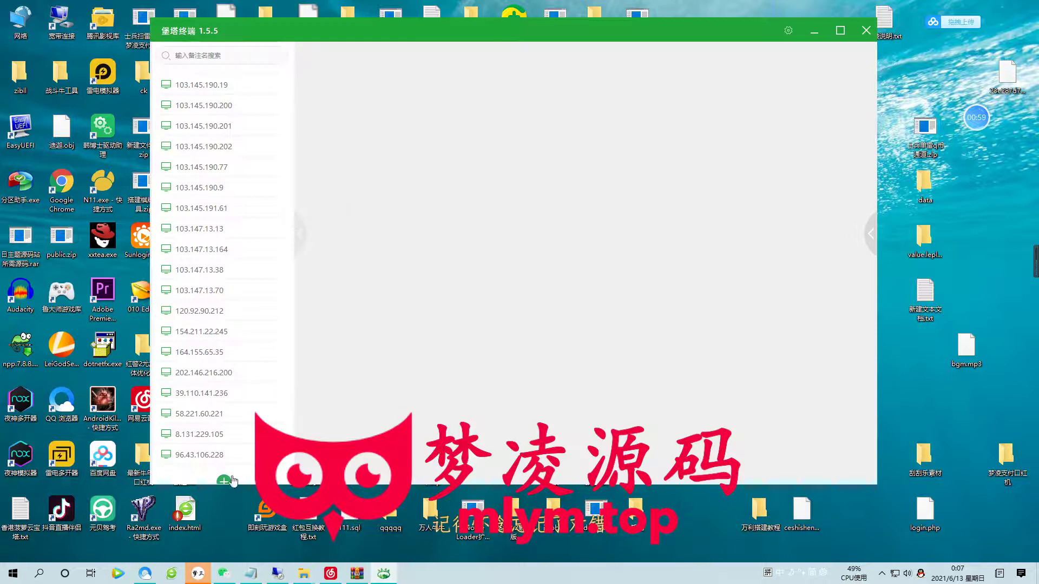
{"action": "left_click", "coordinate": [144, 573]}
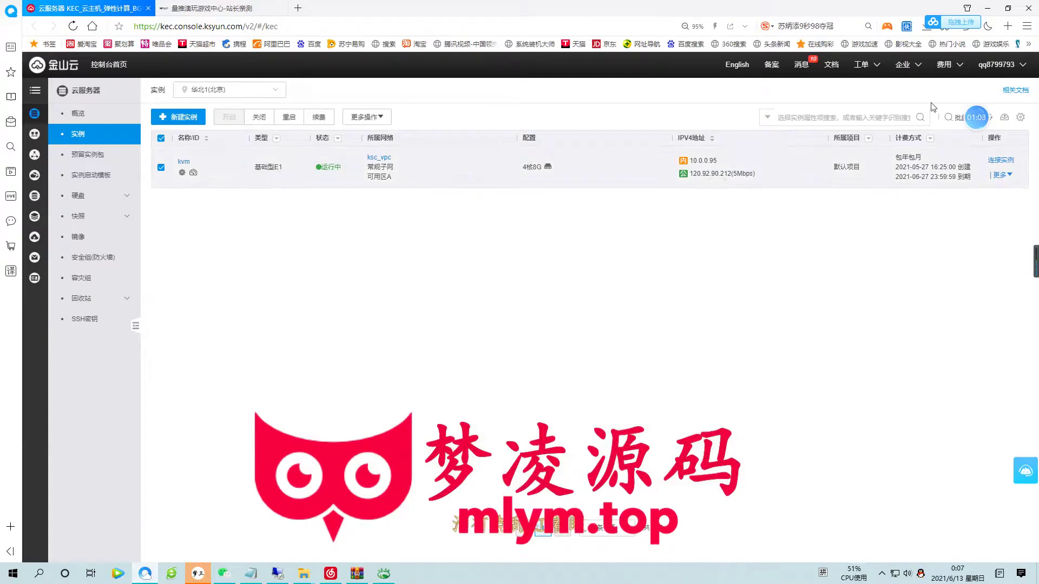
{"action": "left_click", "coordinate": [987, 8]}
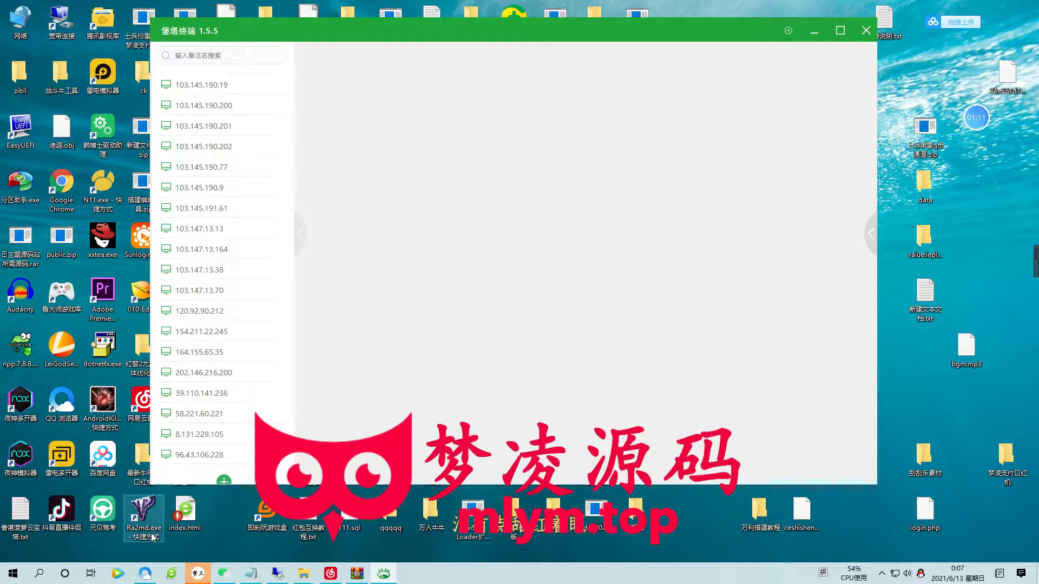
{"action": "left_click", "coordinate": [140, 573]}
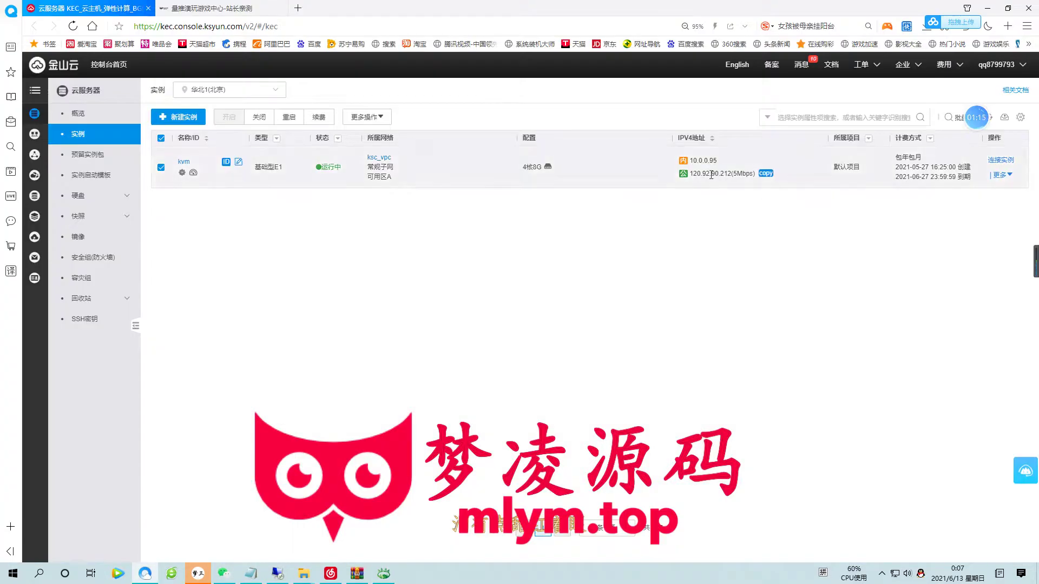
{"action": "left_click_drag", "start_coordinate": [689, 174], "coordinate": [726, 173]}
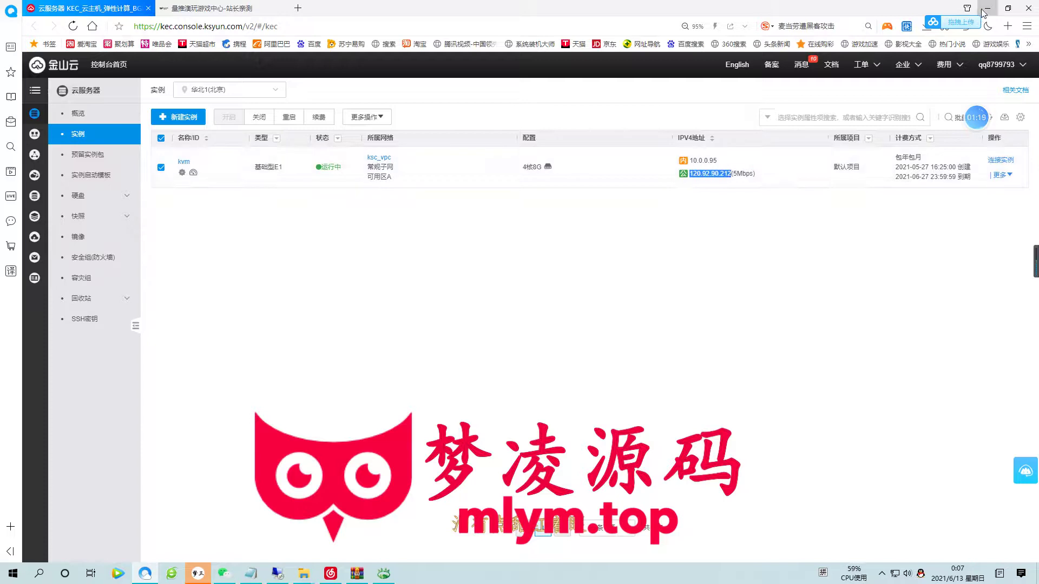
{"action": "key", "text": "alt+Tab"}
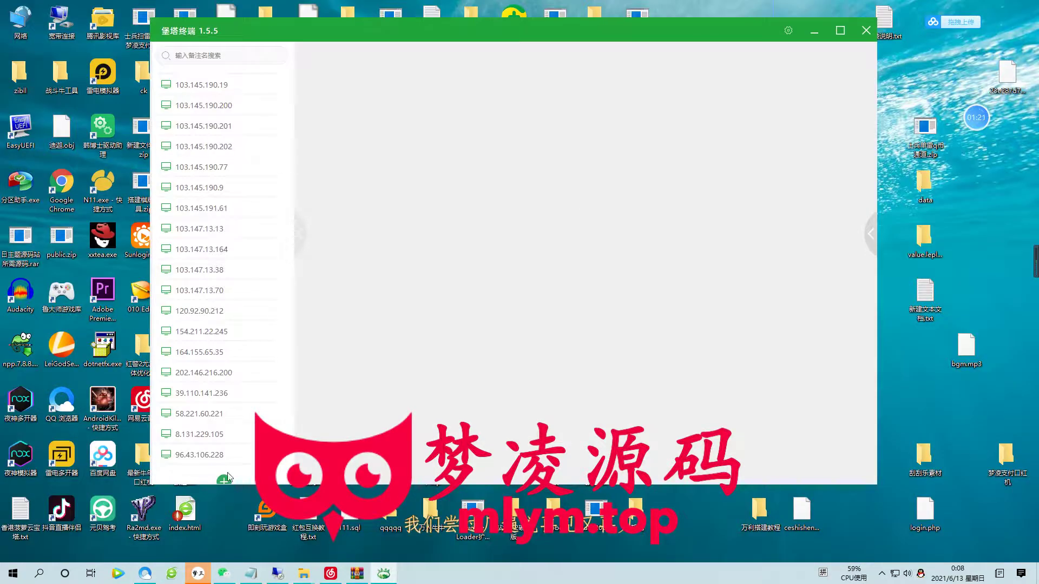
Add host 120.92.90.212 with its root password to the SSH terminal
{"action": "left_click", "coordinate": [223, 480]}
{"action": "key", "text": "ctrl+v"}
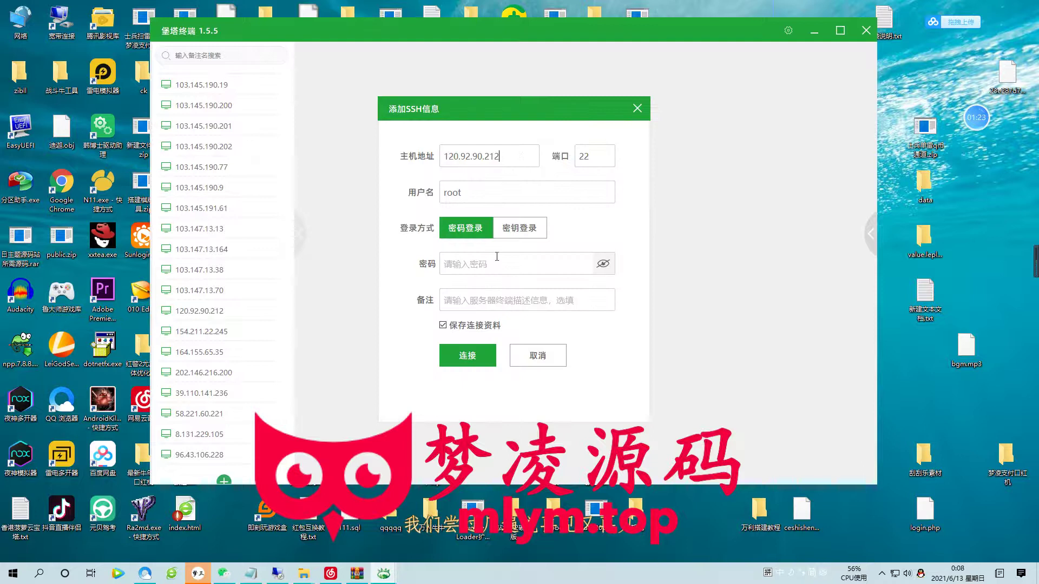
{"action": "left_click", "coordinate": [490, 265]}
{"action": "type", "text": "*"}
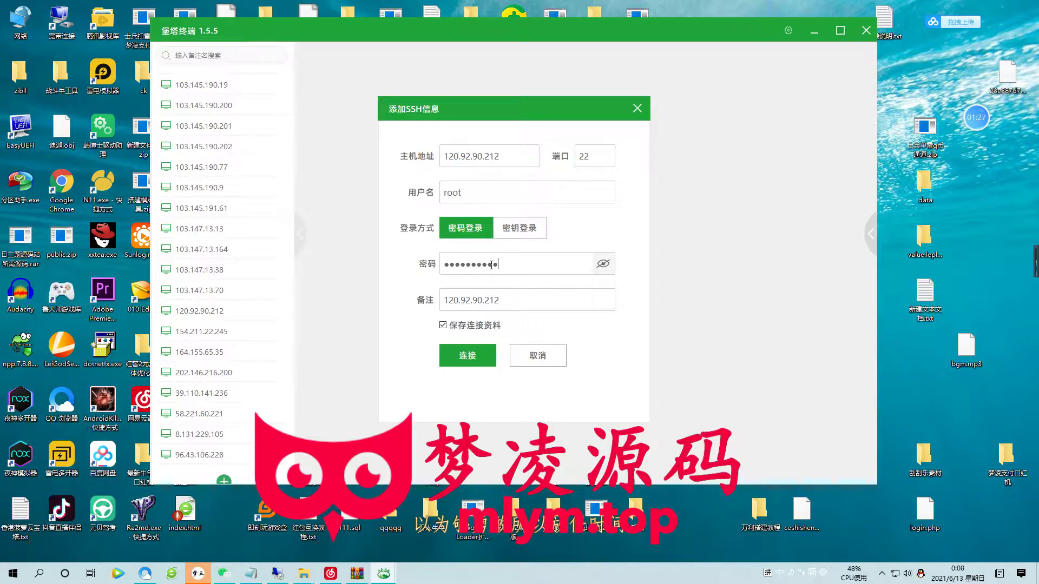
{"action": "left_click", "coordinate": [478, 346]}
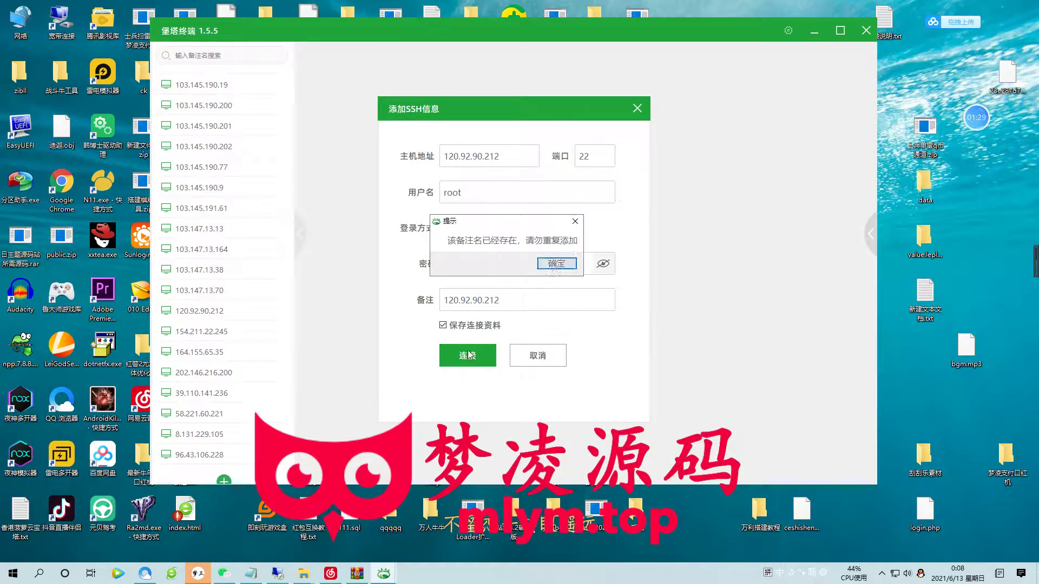
{"action": "left_click", "coordinate": [555, 265]}
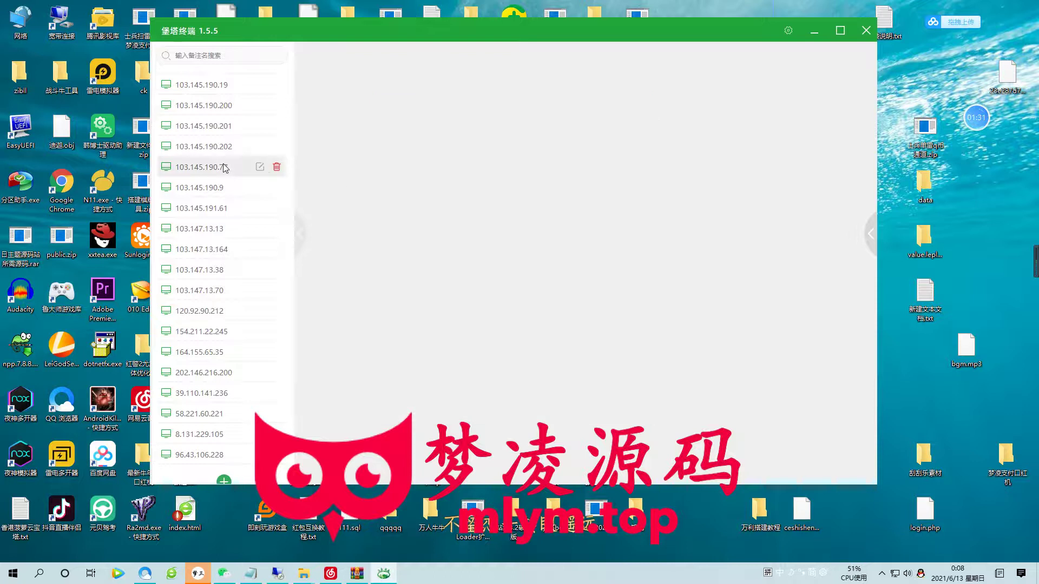
Delete hosts 96.43.106.228 and 8.131.229.105, then connect to 120.92.90.212, trusting its key
{"action": "mouse_move", "coordinate": [257, 319]}
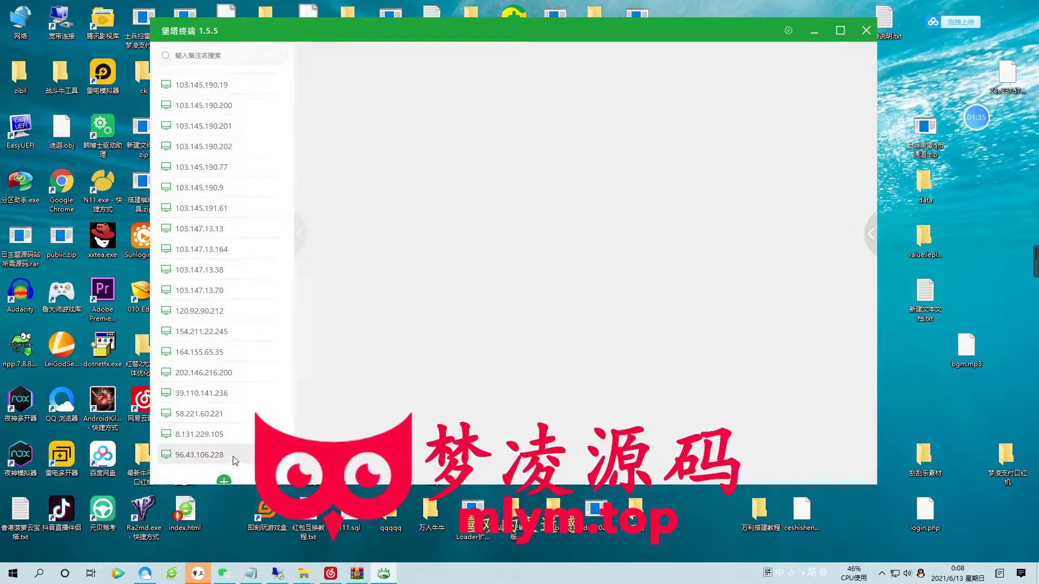
{"action": "left_click", "coordinate": [276, 455]}
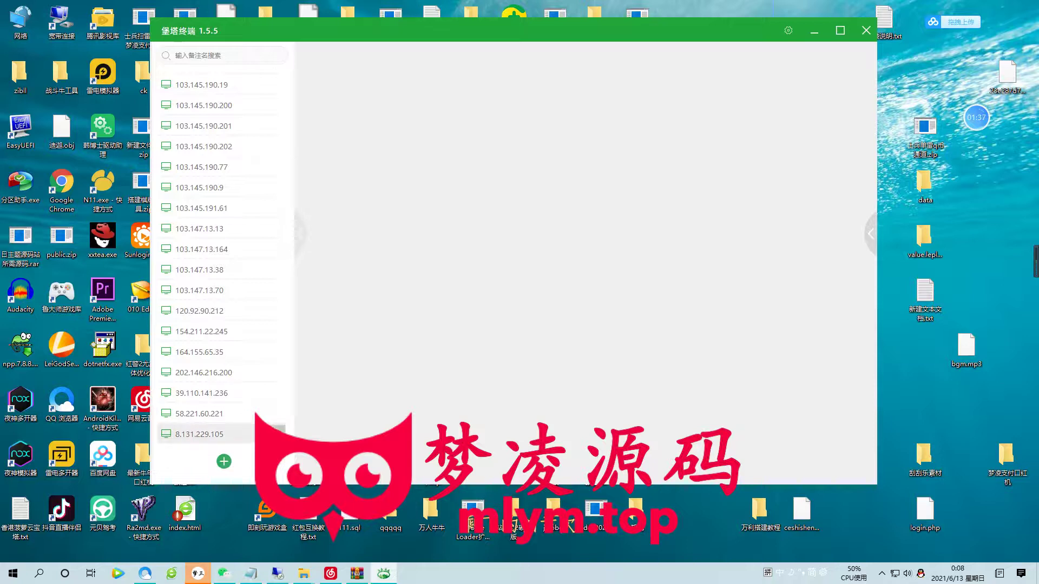
{"action": "left_click", "coordinate": [276, 434]}
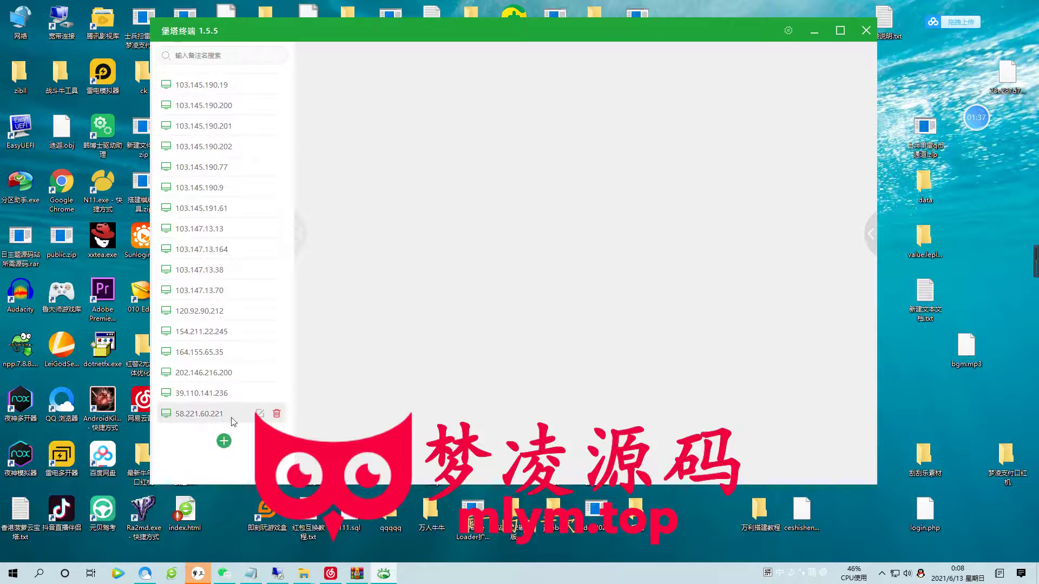
{"action": "left_click", "coordinate": [212, 313]}
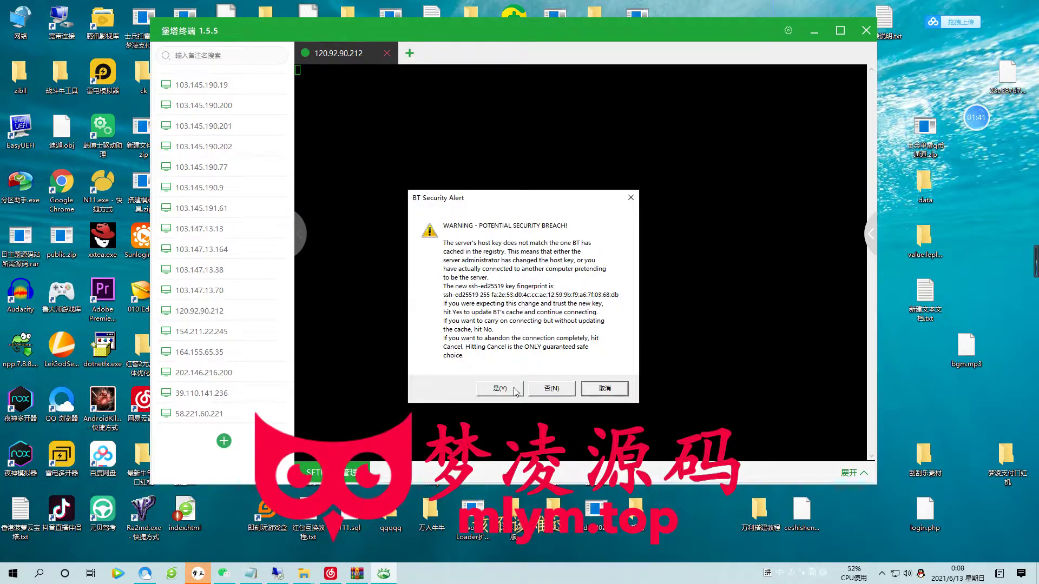
{"action": "left_click", "coordinate": [546, 388]}
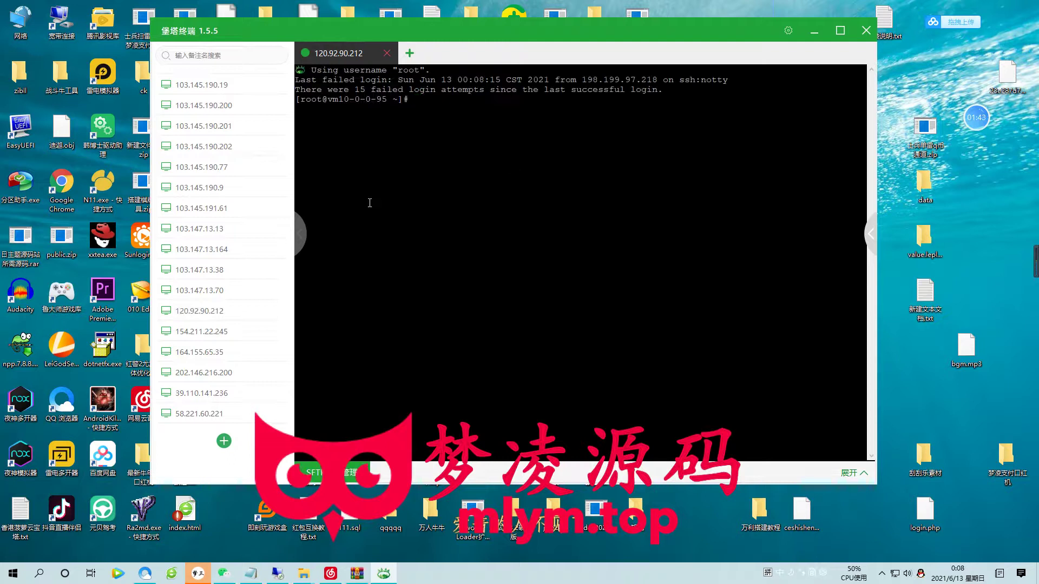
{"action": "left_click", "coordinate": [144, 573]}
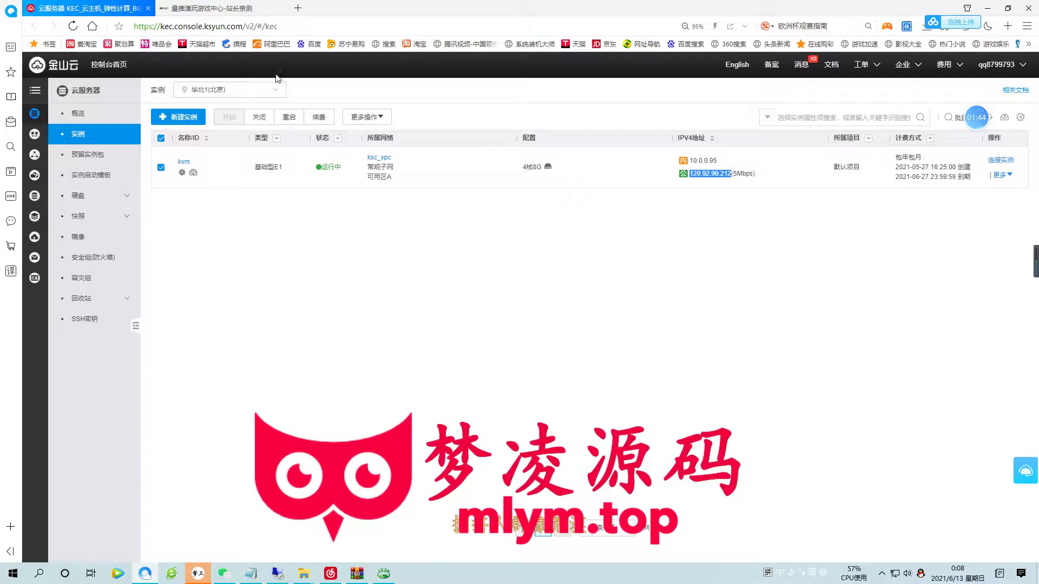
Copy the CentOS install command from bt.cn's 宝塔linux面板命令大全 page
{"action": "left_click", "coordinate": [301, 8]}
{"action": "type", "text": "bt.cn"}
{"action": "key", "text": "Return"}
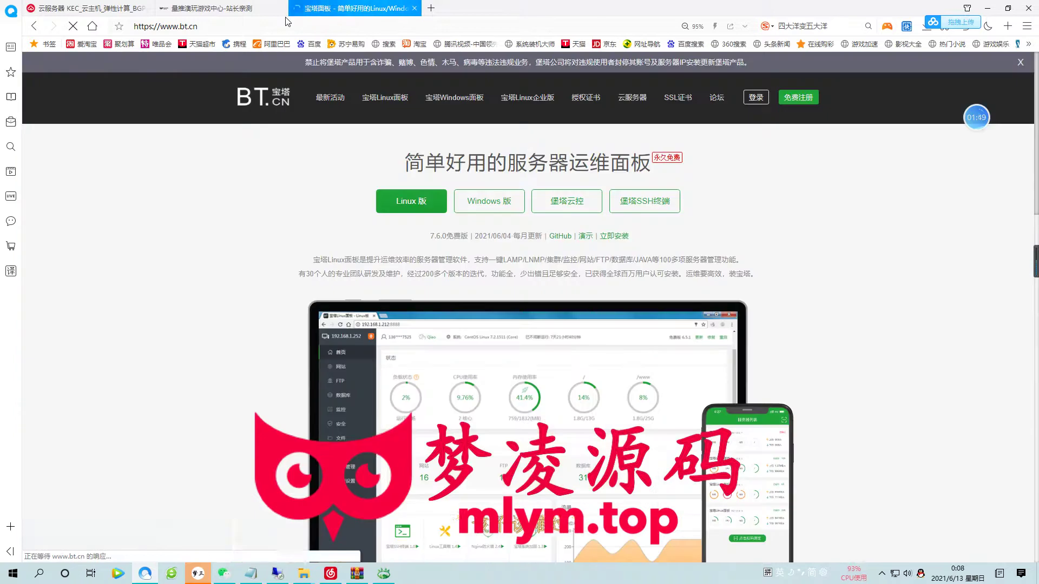
{"action": "scroll", "coordinate": [535, 172], "scroll_direction": "down", "scroll_amount": 15}
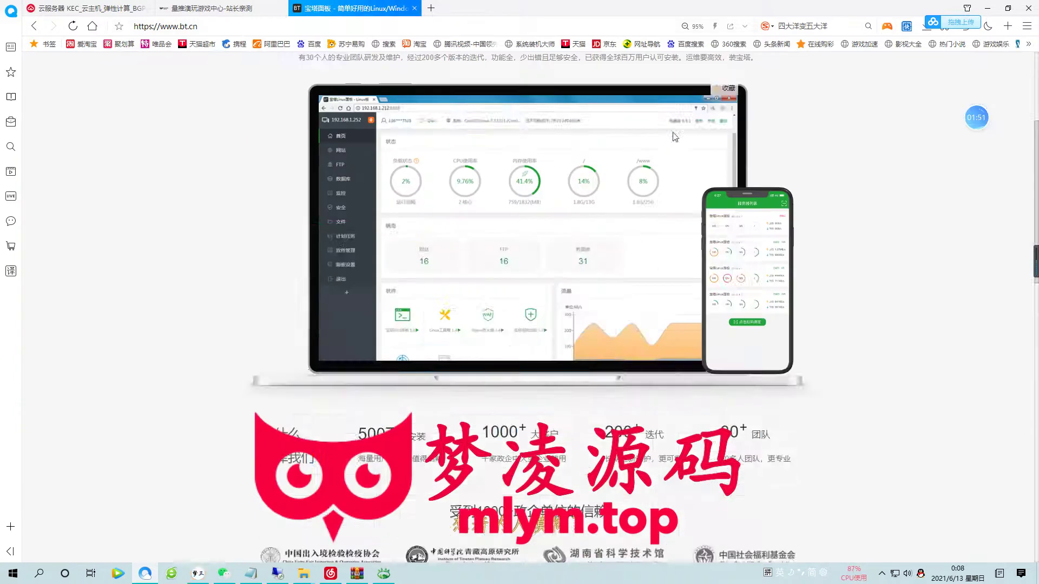
{"action": "left_click", "coordinate": [527, 166]}
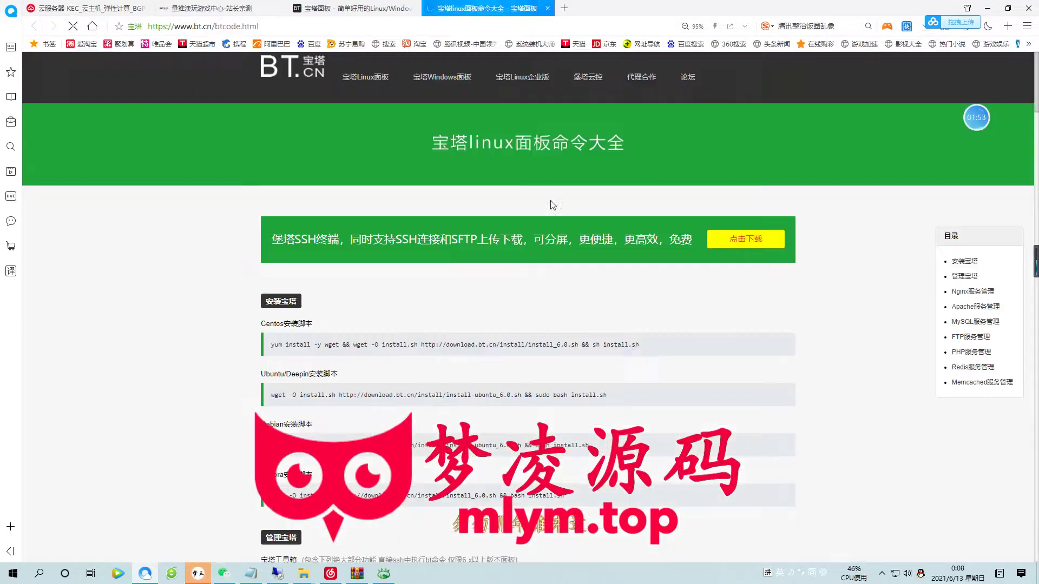
{"action": "left_click_drag", "start_coordinate": [661, 347], "coordinate": [272, 350]}
{"action": "key", "text": "ctrl+c"}
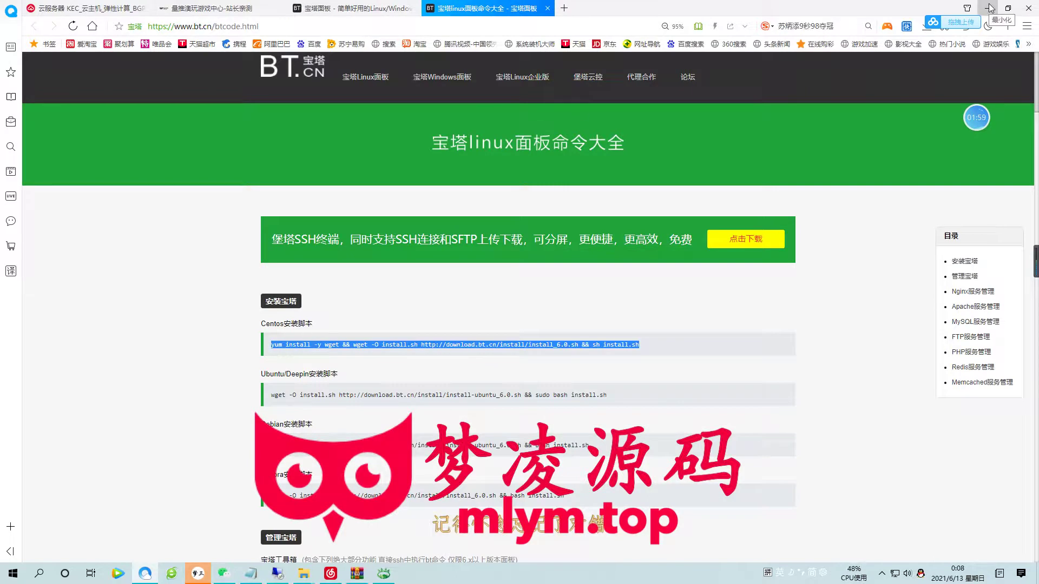
Check the instance's more-actions menu, then paste the install command at the server prompt
{"action": "left_click", "coordinate": [87, 8]}
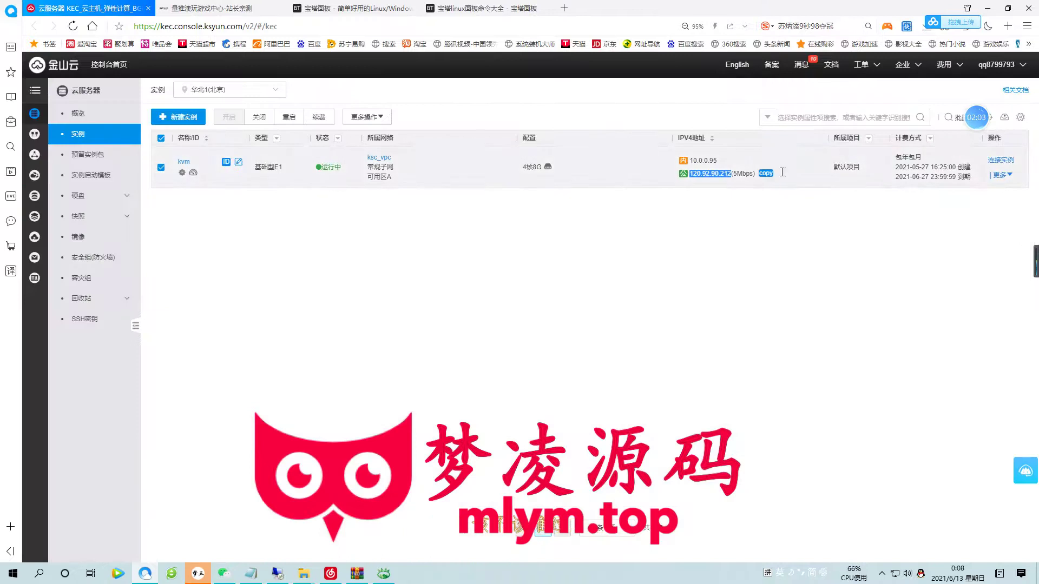
{"action": "left_click", "coordinate": [1001, 174]}
{"action": "mouse_move", "coordinate": [983, 275]}
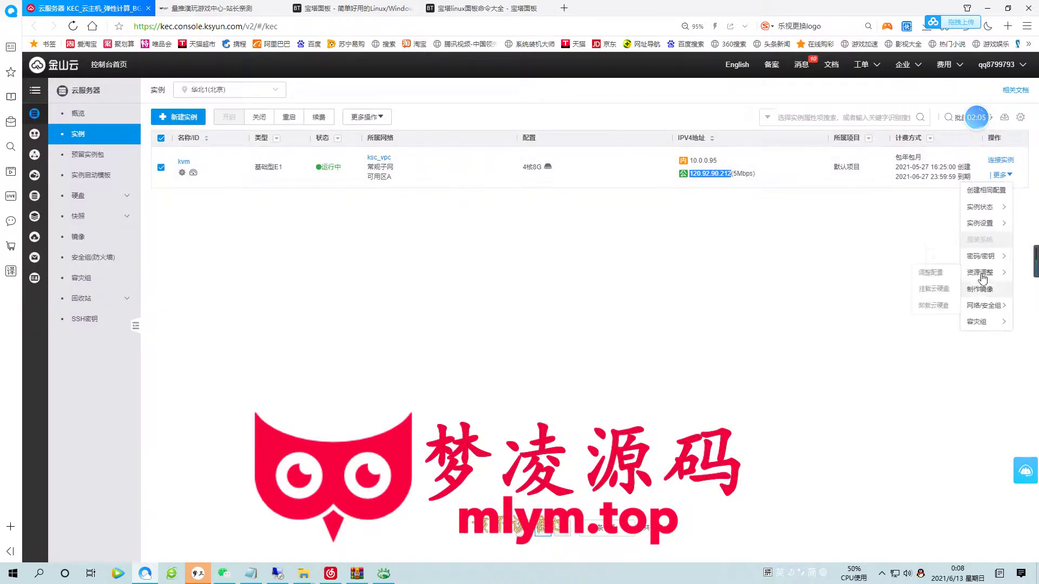
{"action": "mouse_move", "coordinate": [976, 210]}
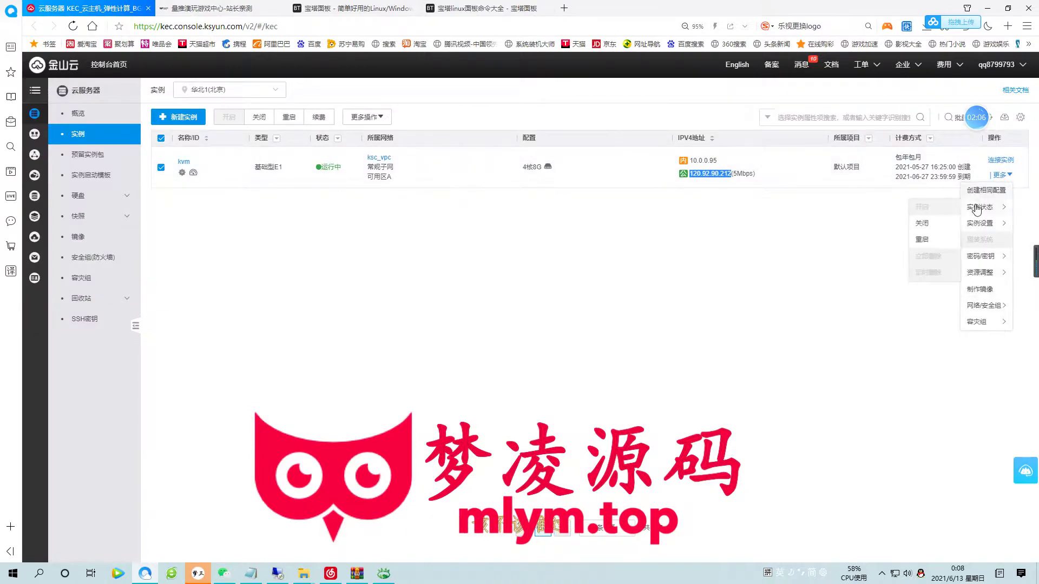
{"action": "left_click", "coordinate": [487, 252]}
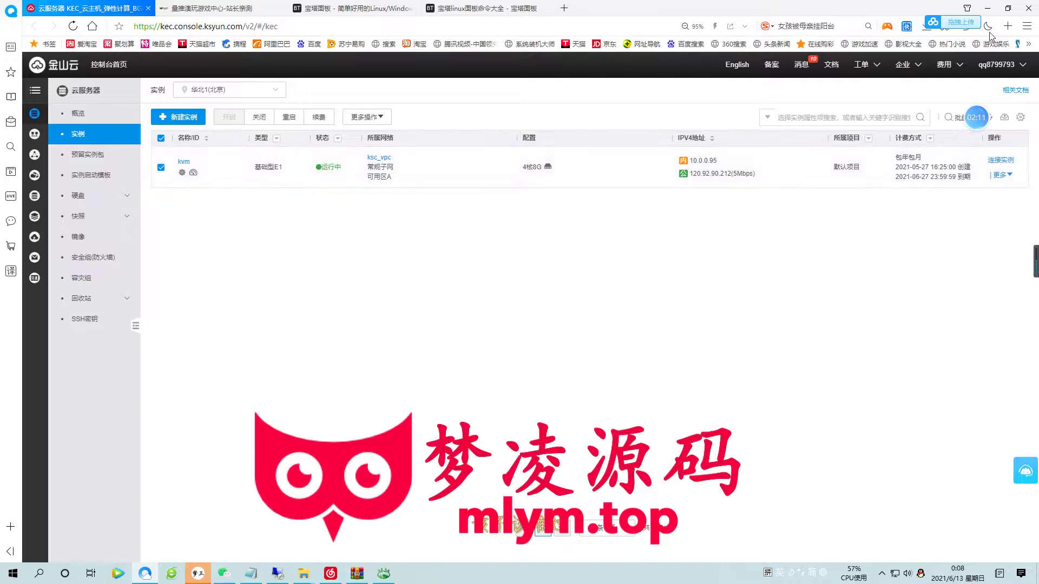
{"action": "left_click", "coordinate": [987, 8]}
{"action": "right_click", "coordinate": [422, 102]}
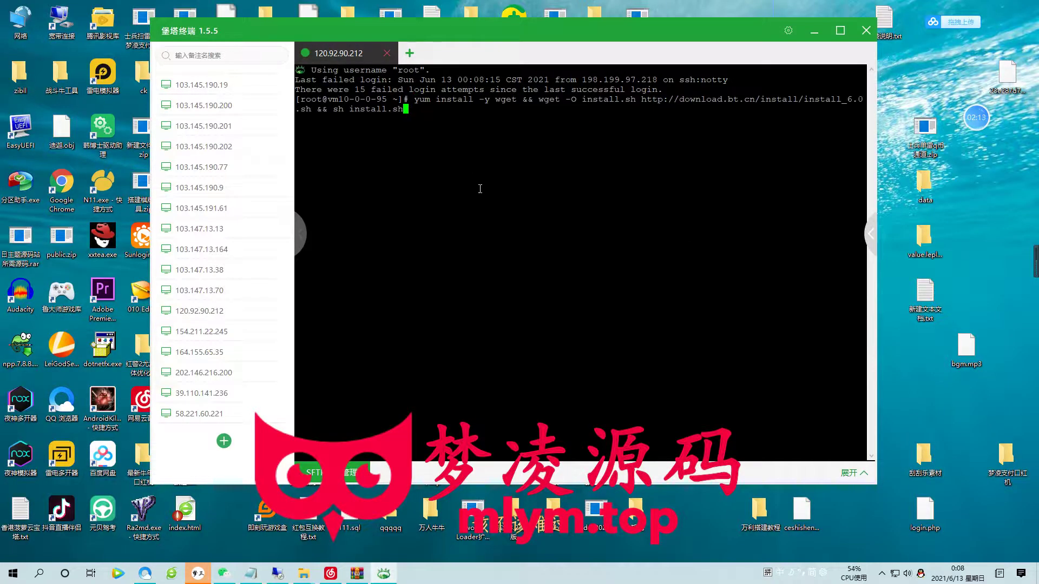
Run the pasted yum/wget BaoTa install command on the server
{"action": "key", "text": "Return"}
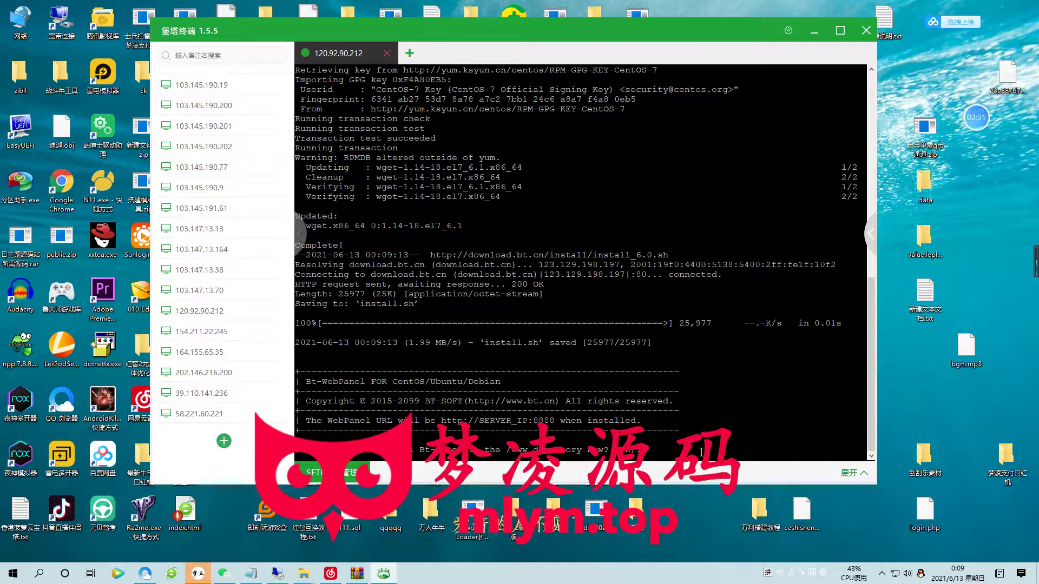
Confirm installing to the www directory, then copy the finished panel address and login details
{"action": "key", "text": "Return"}
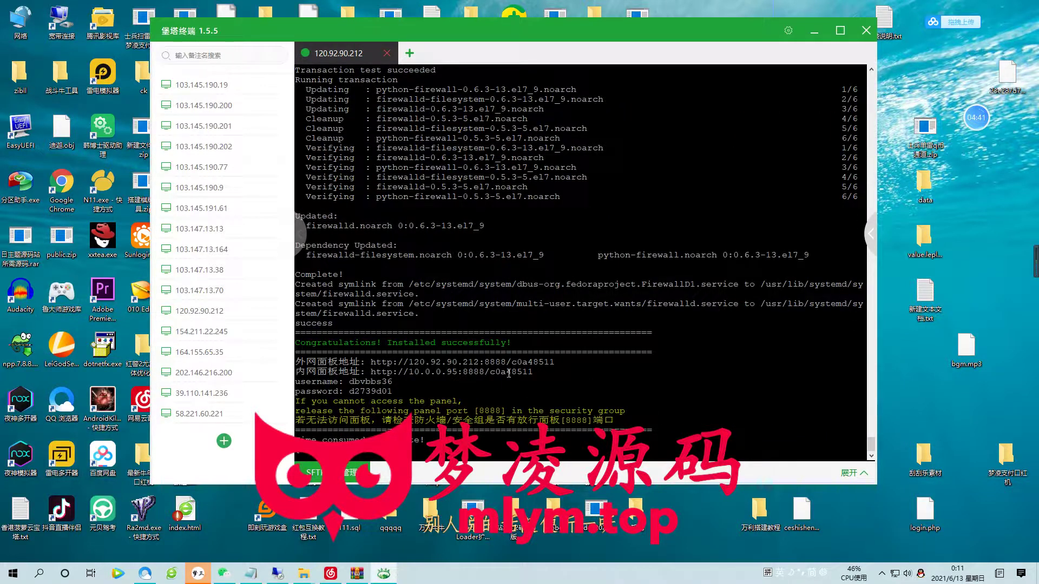
{"action": "left_click_drag", "start_coordinate": [298, 360], "coordinate": [395, 391]}
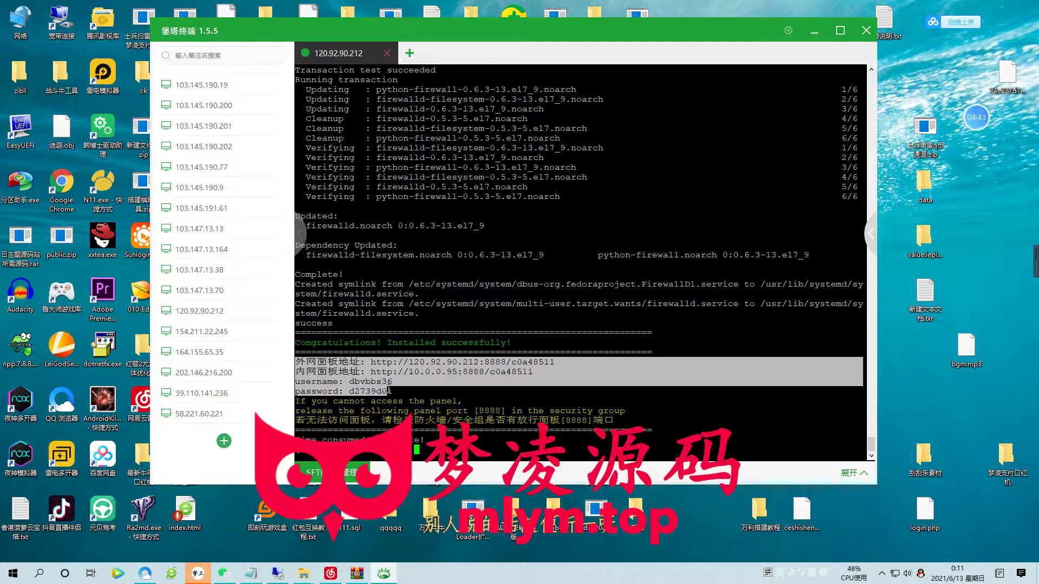
{"action": "right_click", "coordinate": [395, 391]}
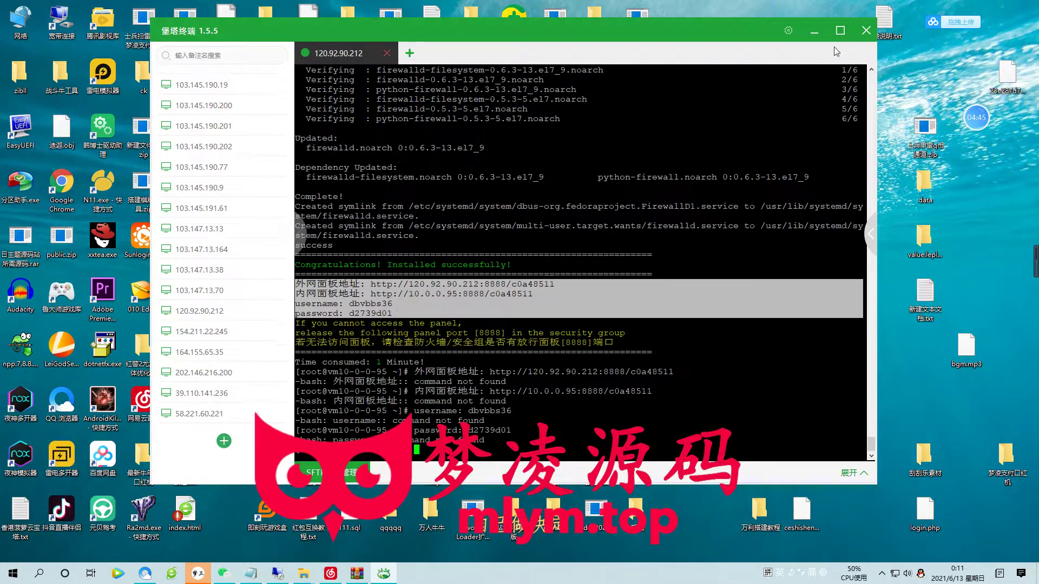
{"action": "left_click", "coordinate": [814, 30]}
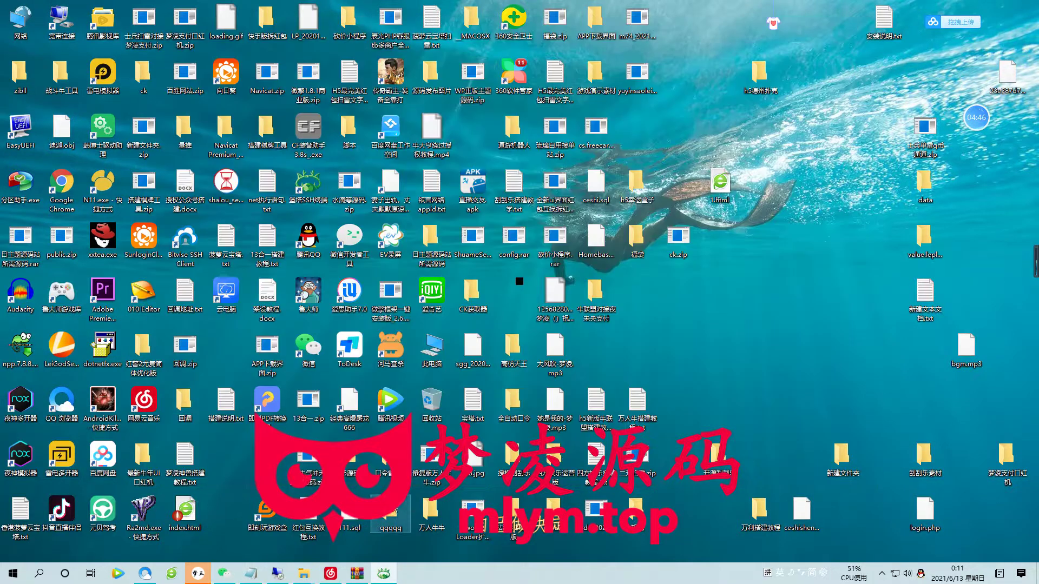
Send the panel details to WeChat's 文件传输助手 and copy the external panel URL
{"action": "left_click", "coordinate": [224, 574]}
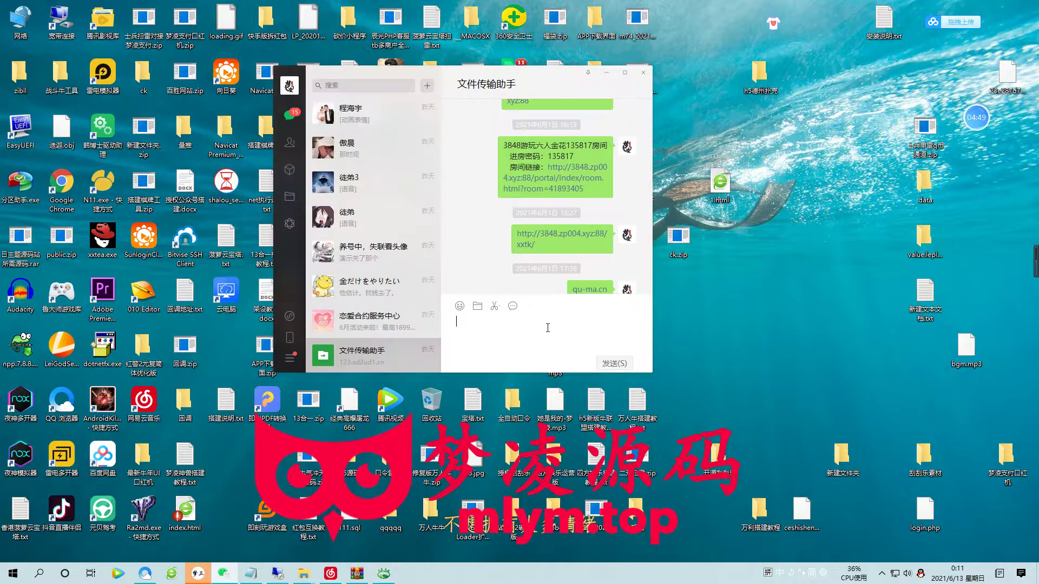
{"action": "key", "text": "ctrl+v"}
{"action": "left_click", "coordinate": [614, 363]}
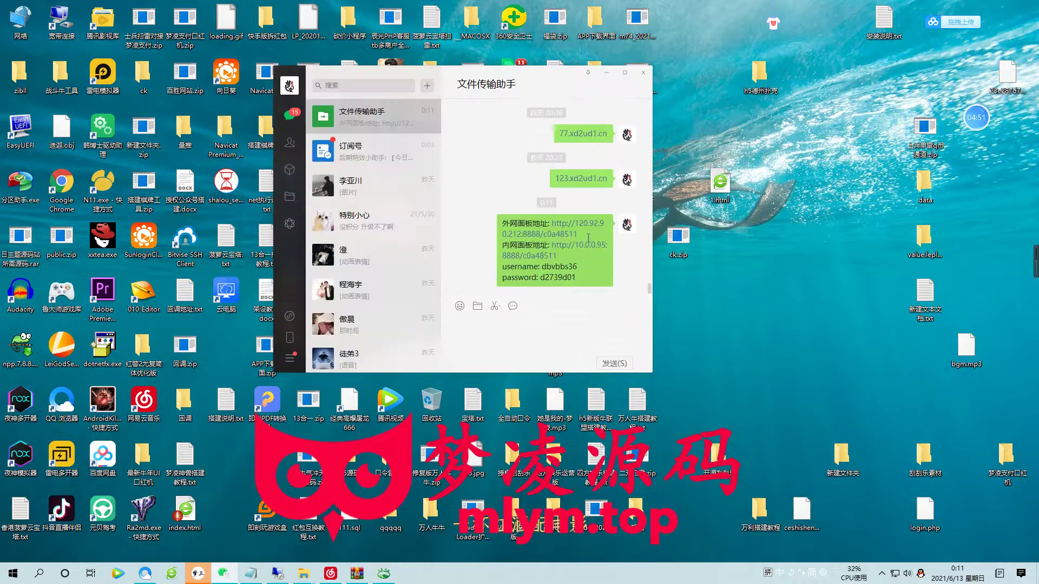
{"action": "left_click_drag", "start_coordinate": [588, 238], "coordinate": [554, 223]}
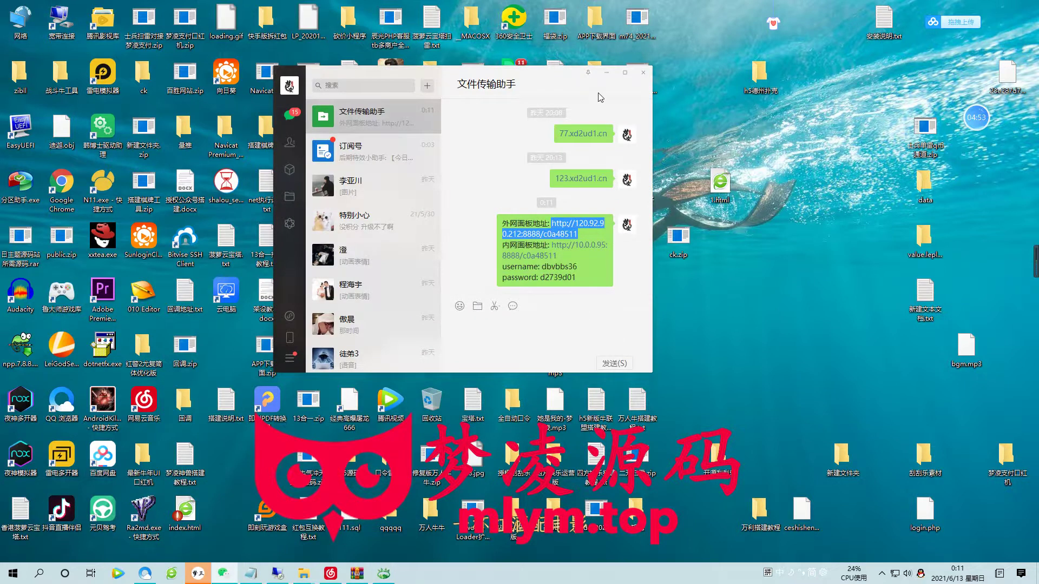
{"action": "left_click", "coordinate": [607, 72]}
{"action": "left_click", "coordinate": [144, 574]}
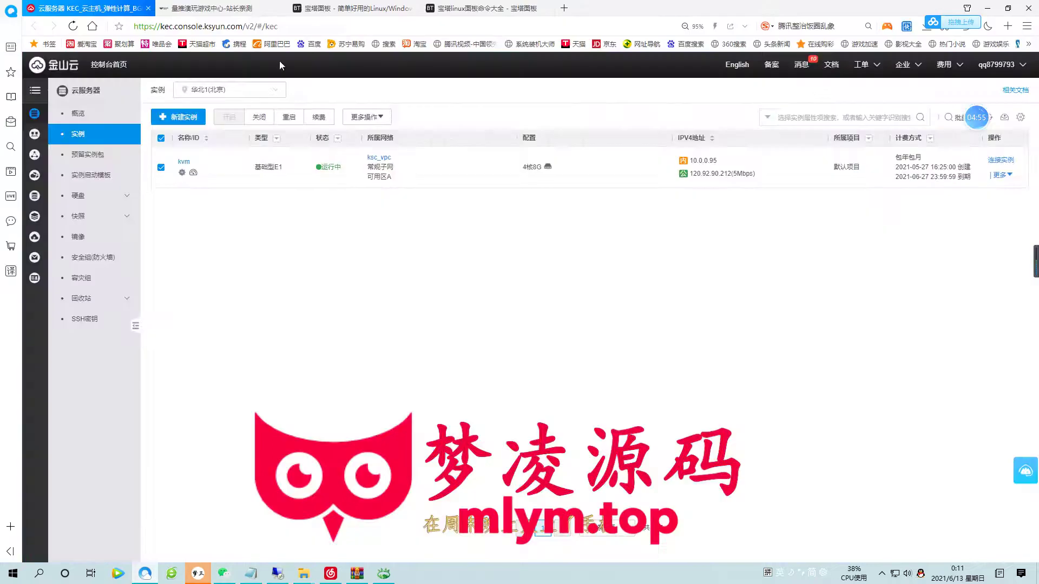
Close the two bt.cn tabs and load the panel login URL in the console tab
{"action": "left_click", "coordinate": [335, 7]}
{"action": "left_click", "coordinate": [414, 7]}
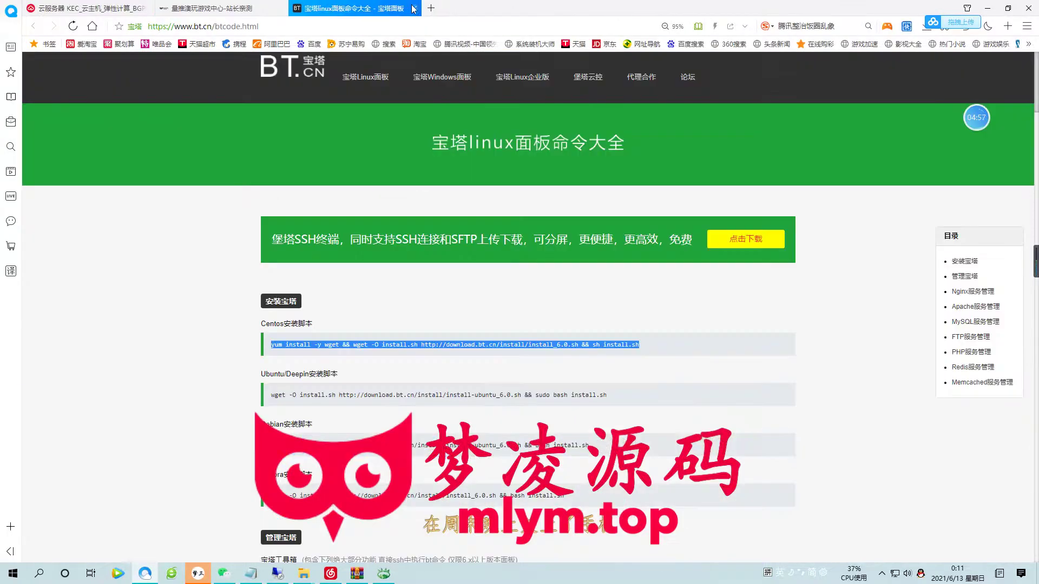
{"action": "left_click", "coordinate": [414, 7]}
{"action": "left_click", "coordinate": [298, 8]}
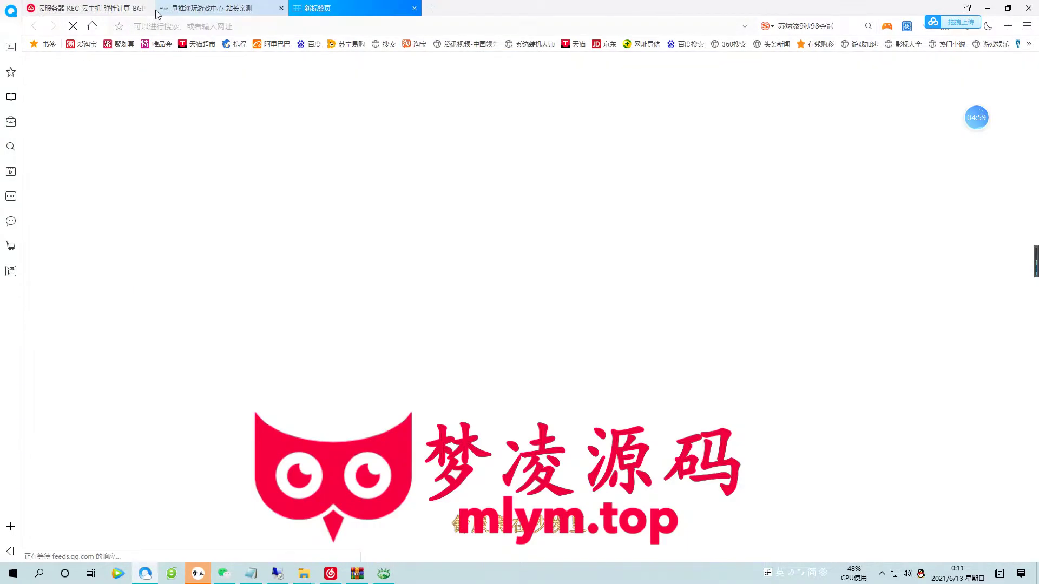
{"action": "left_click", "coordinate": [86, 7]}
{"action": "left_click", "coordinate": [222, 26]}
{"action": "key", "text": "ctrl+a"}
{"action": "type", "text": "http://120.92.90.212:8888/c0a48511"}
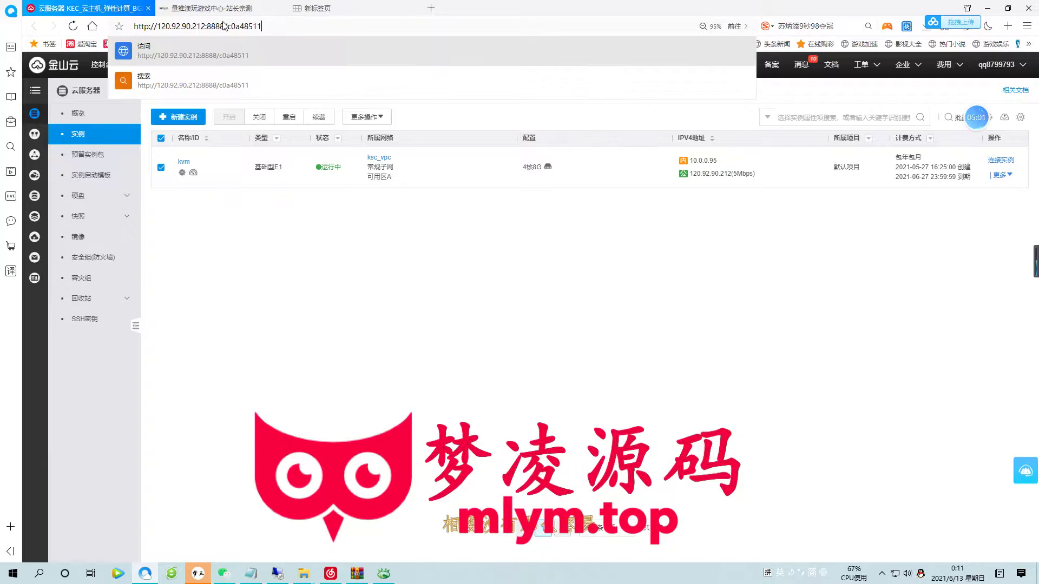
{"action": "key", "text": "Return"}
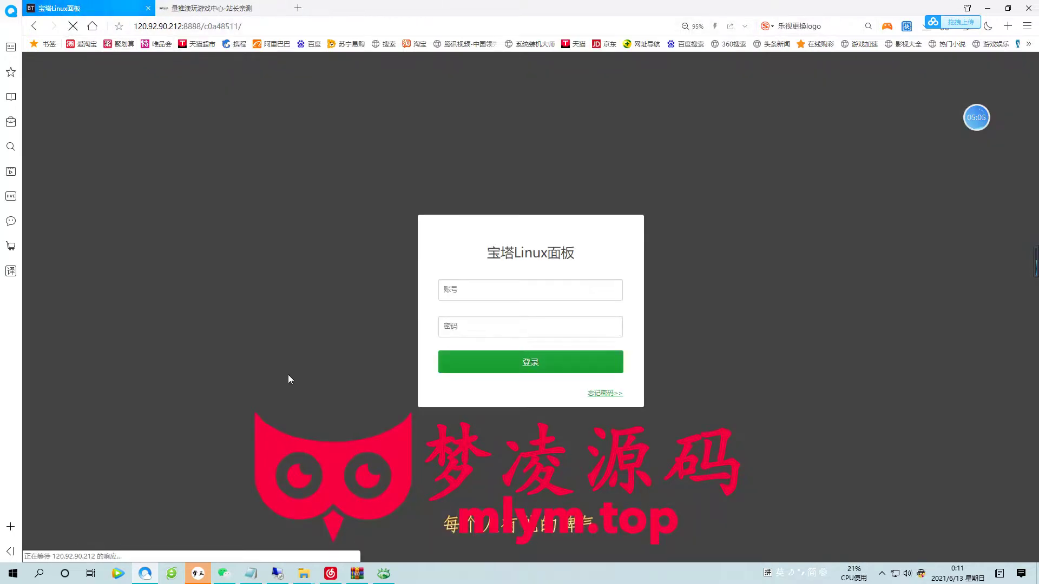
Fill 账号 and 密码 with the username and password saved in WeChat, and log in
{"action": "left_click", "coordinate": [224, 574]}
{"action": "left_click_drag", "start_coordinate": [578, 266], "coordinate": [541, 267]}
{"action": "key", "text": "ctrl+c"}
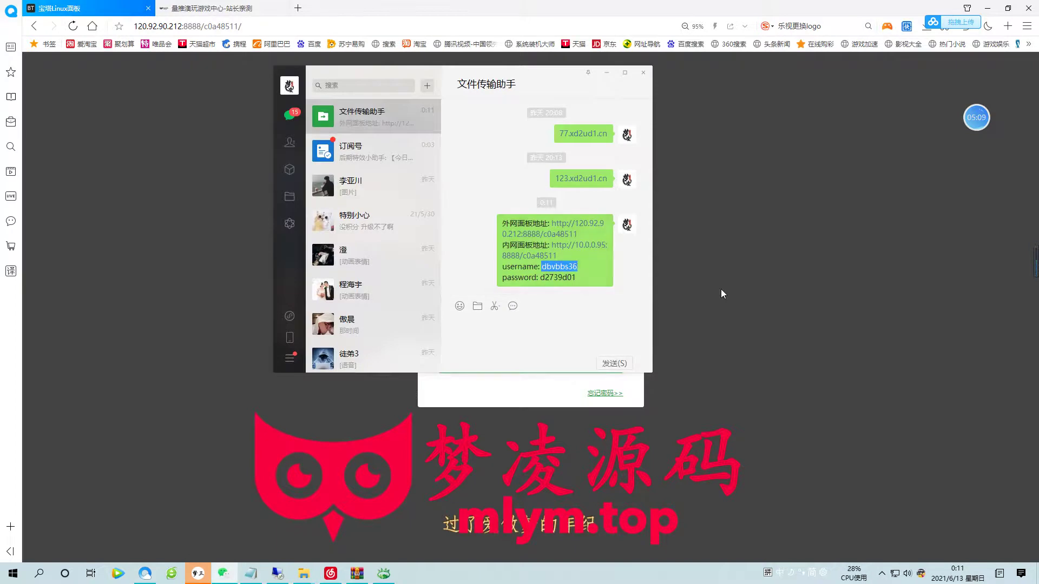
{"action": "left_click", "coordinate": [724, 290]}
{"action": "left_click", "coordinate": [504, 290]}
{"action": "key", "text": "ctrl+v"}
{"action": "left_click", "coordinate": [224, 573]}
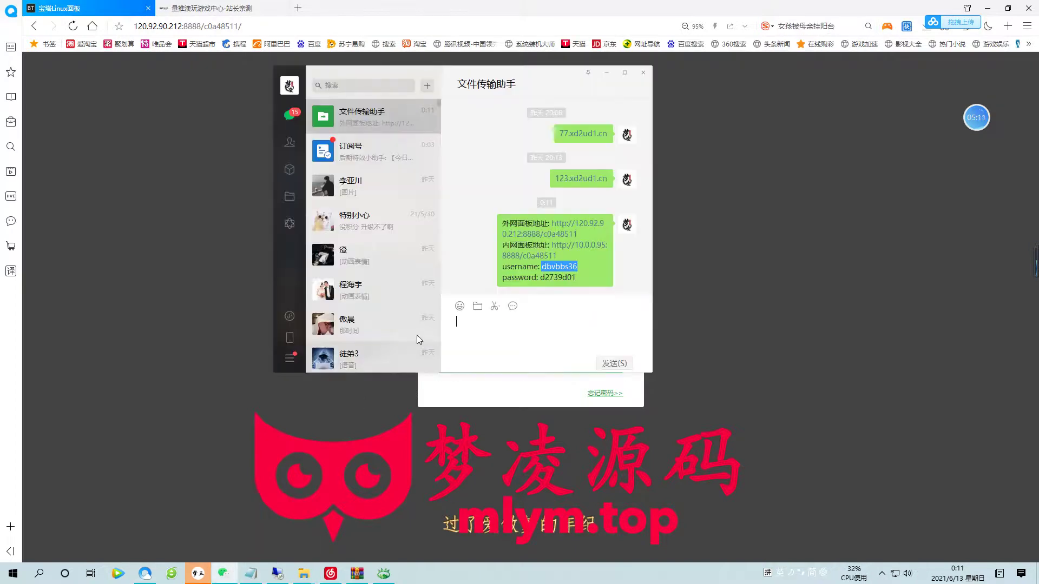
{"action": "left_click", "coordinate": [595, 280]}
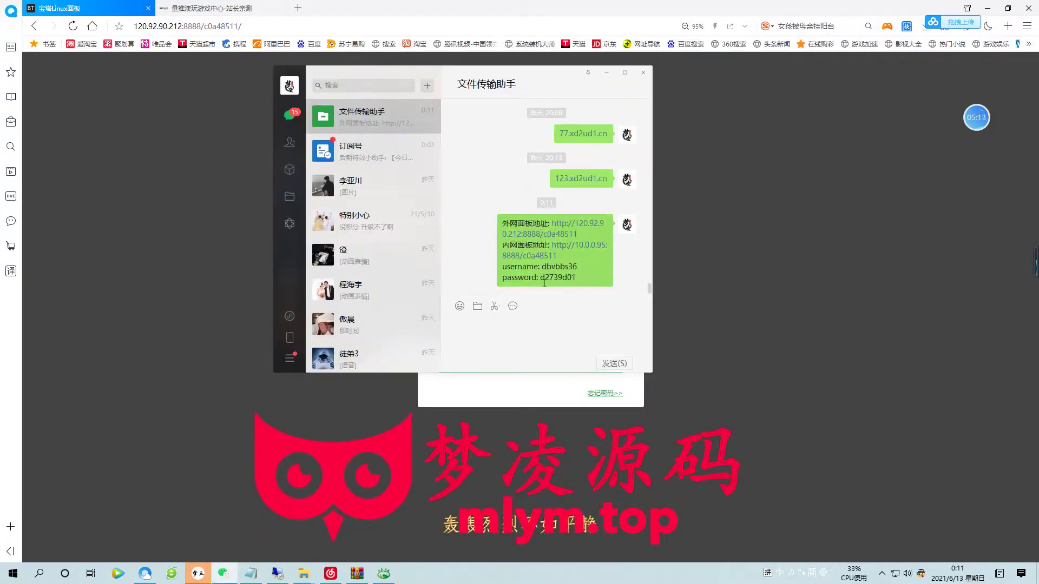
{"action": "left_click_drag", "start_coordinate": [582, 280], "coordinate": [543, 279]}
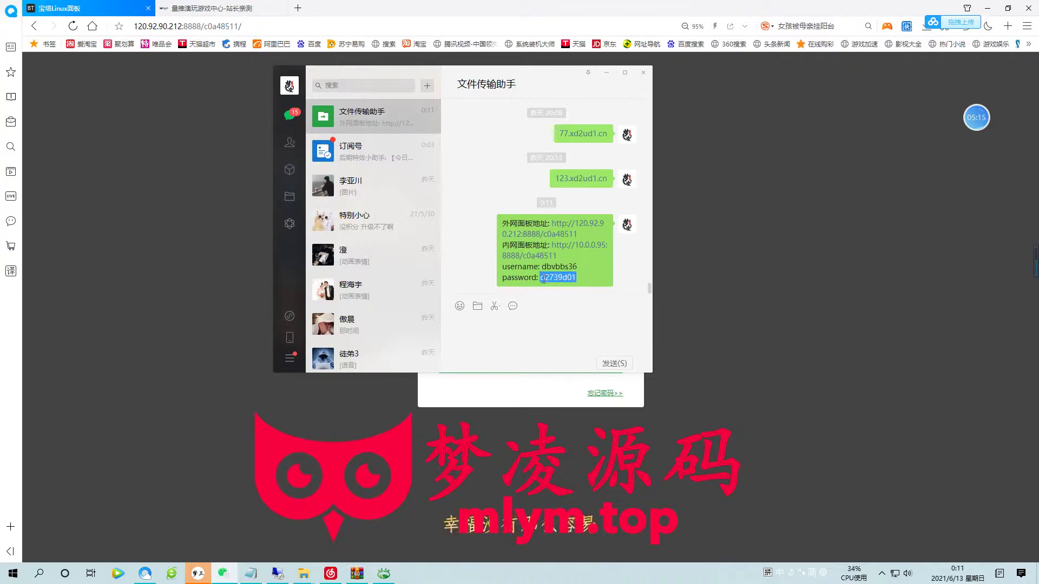
{"action": "key", "text": "ctrl+c"}
{"action": "key", "text": "Escape"}
{"action": "left_click", "coordinate": [589, 324]}
{"action": "key", "text": "ctrl+v"}
{"action": "left_click", "coordinate": [541, 364]}
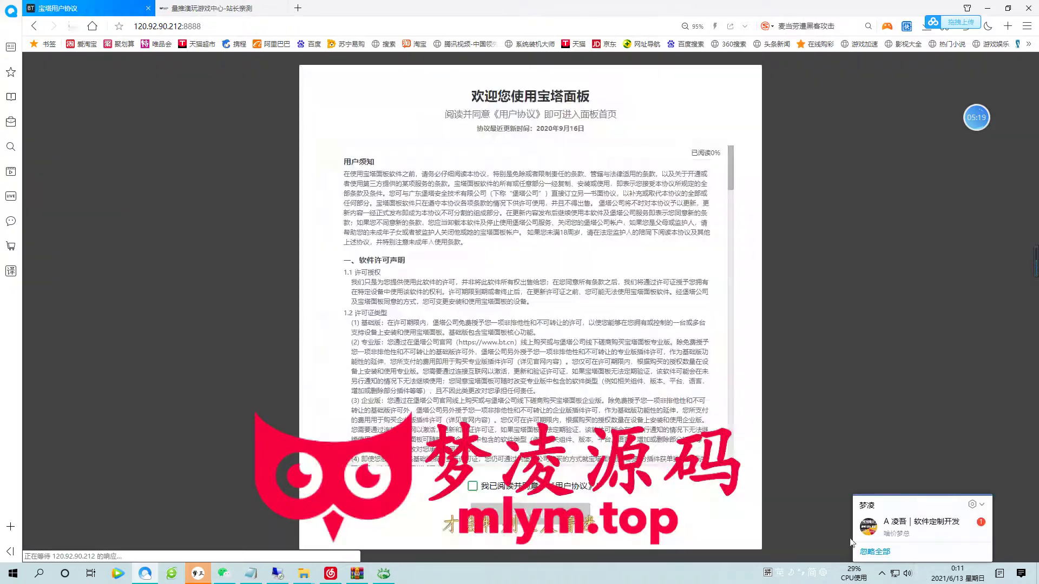
Accept the BaoTa user agreement by ticking 我已阅读并同意
{"action": "left_click_drag", "start_coordinate": [728, 180], "coordinate": [730, 438]}
{"action": "left_click", "coordinate": [473, 486]}
{"action": "left_click", "coordinate": [517, 511]}
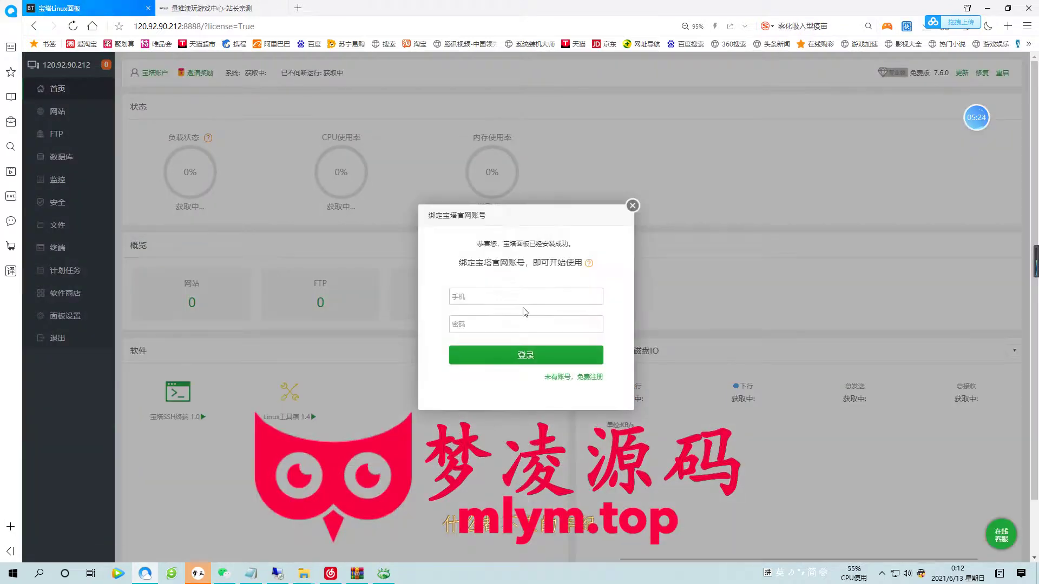
Bind the BaoTa account, close the LNMP/LAMP 推荐安装套件, and open 软件商店
{"action": "left_click", "coordinate": [522, 301]}
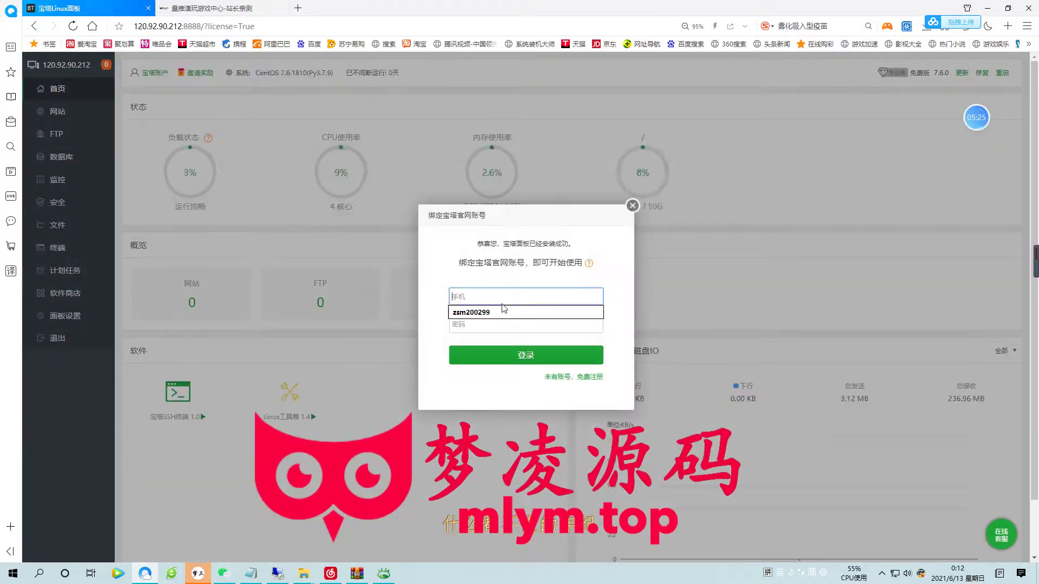
{"action": "left_click", "coordinate": [632, 205]}
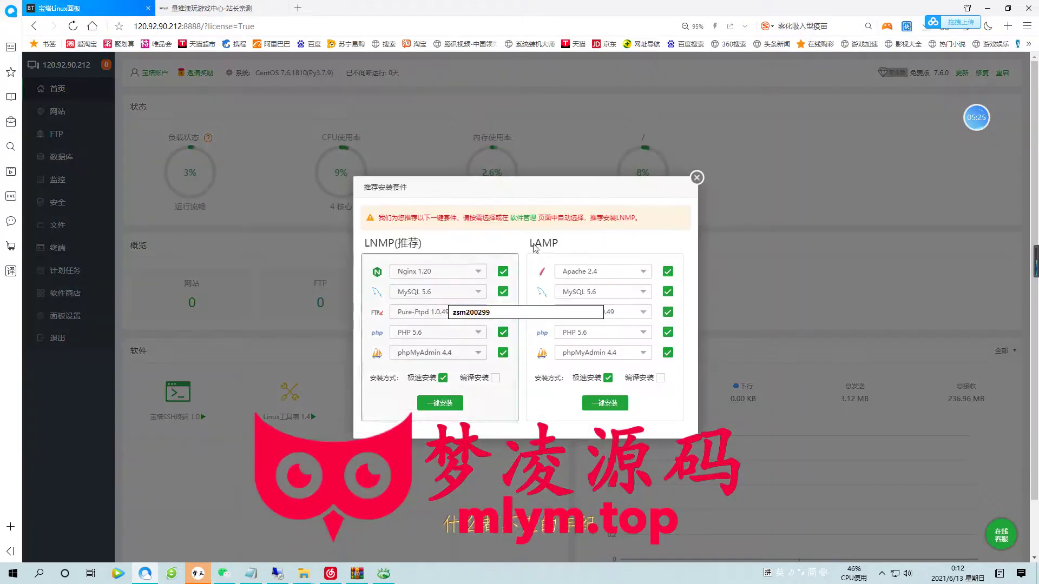
{"action": "left_click", "coordinate": [696, 177]}
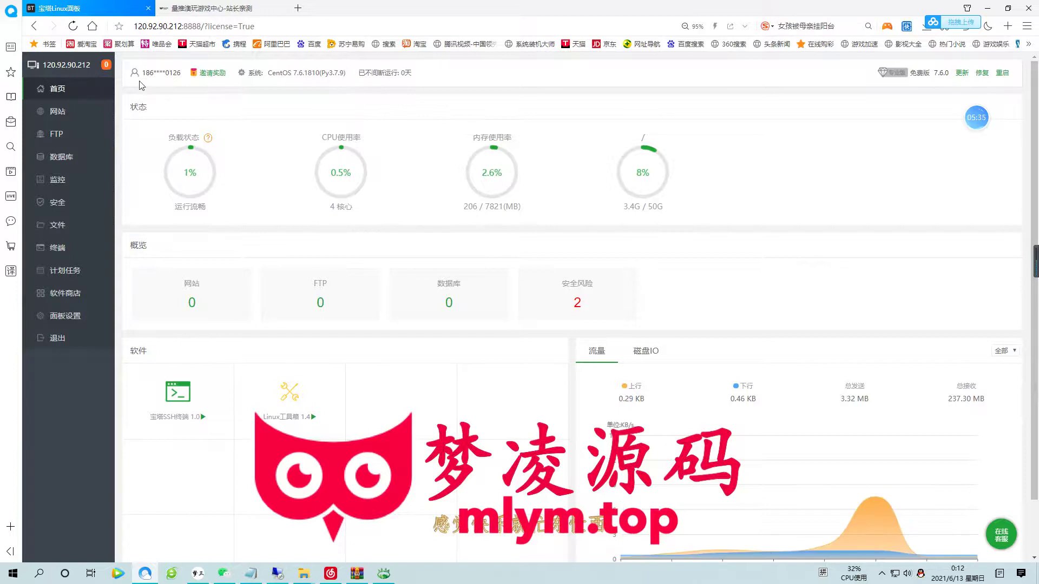
{"action": "left_click", "coordinate": [72, 293]}
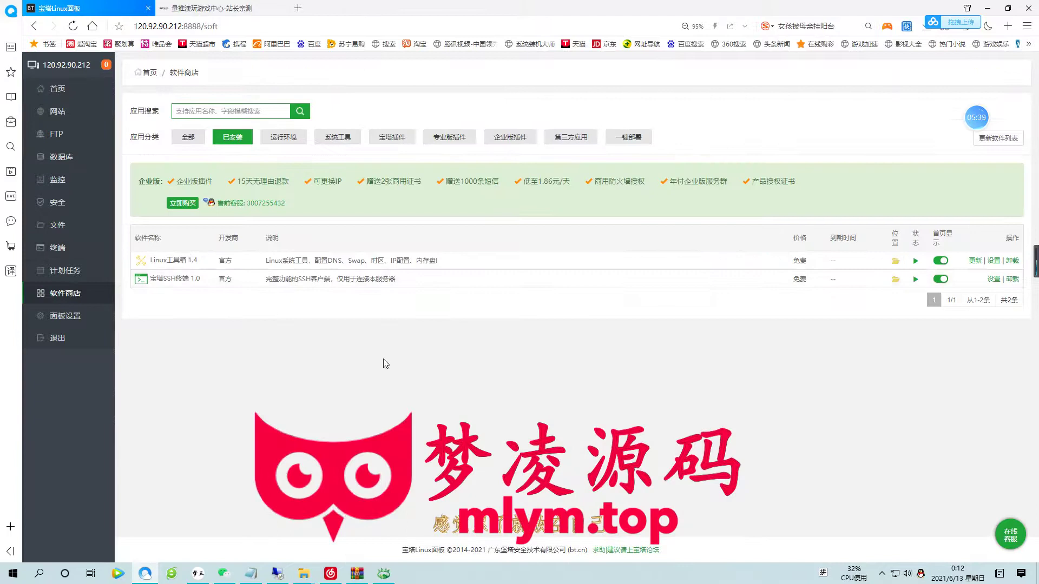
Confirm MySQL 5.6 in the setup notes, then queue MySQL 5.6 for installation from the full app list
{"action": "left_click", "coordinate": [250, 573]}
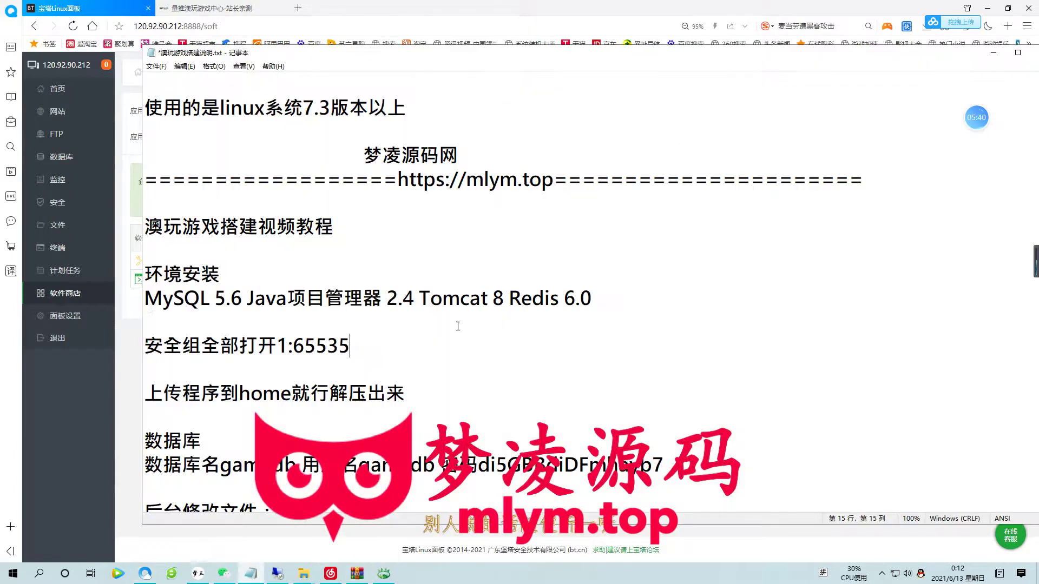
{"action": "left_click_drag", "start_coordinate": [152, 302], "coordinate": [249, 312]}
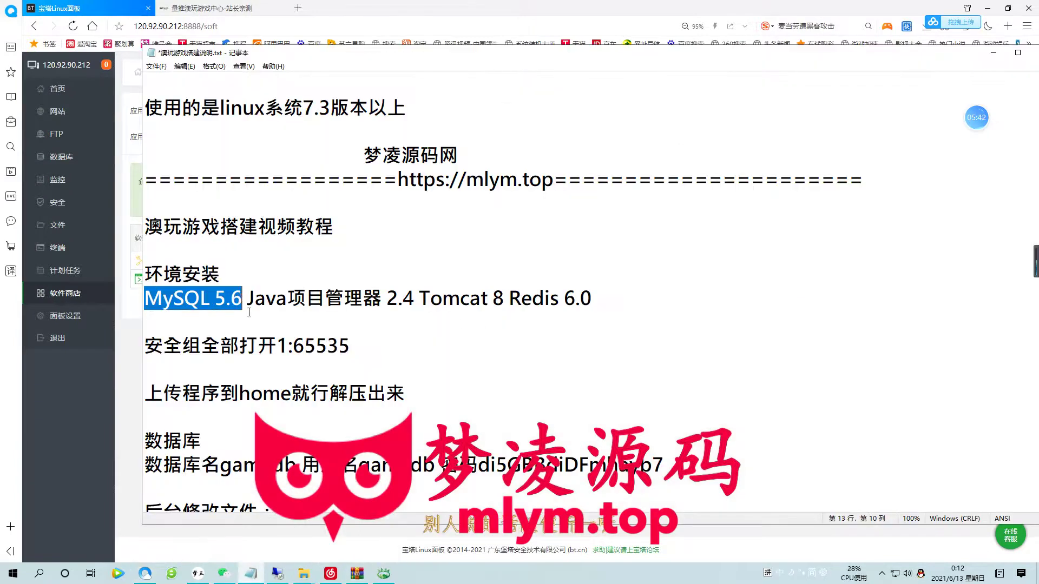
{"action": "left_click", "coordinate": [993, 52]}
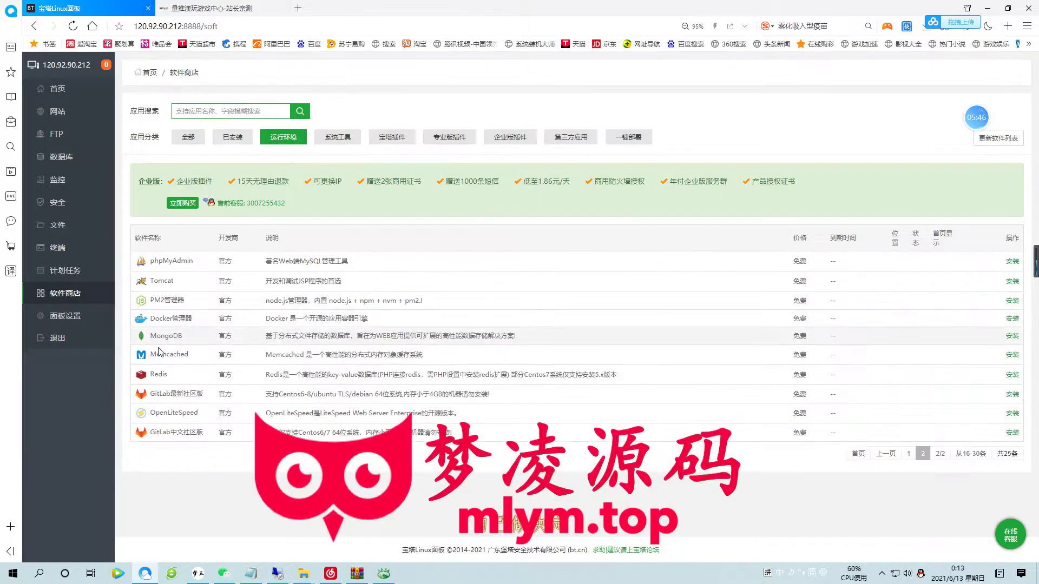
{"action": "left_click", "coordinate": [187, 138]}
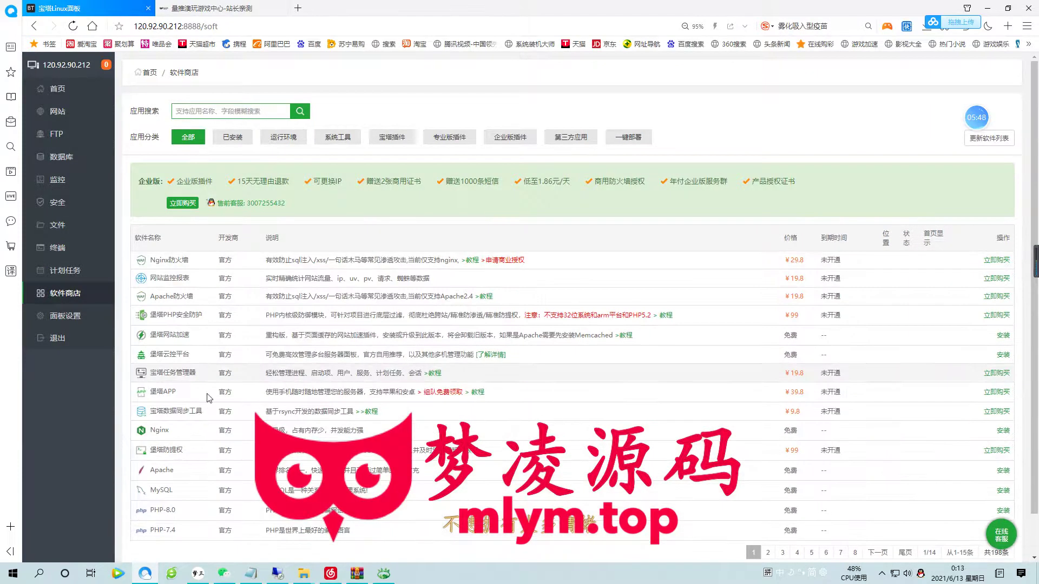
{"action": "scroll", "coordinate": [212, 433], "scroll_direction": "down", "scroll_amount": 1}
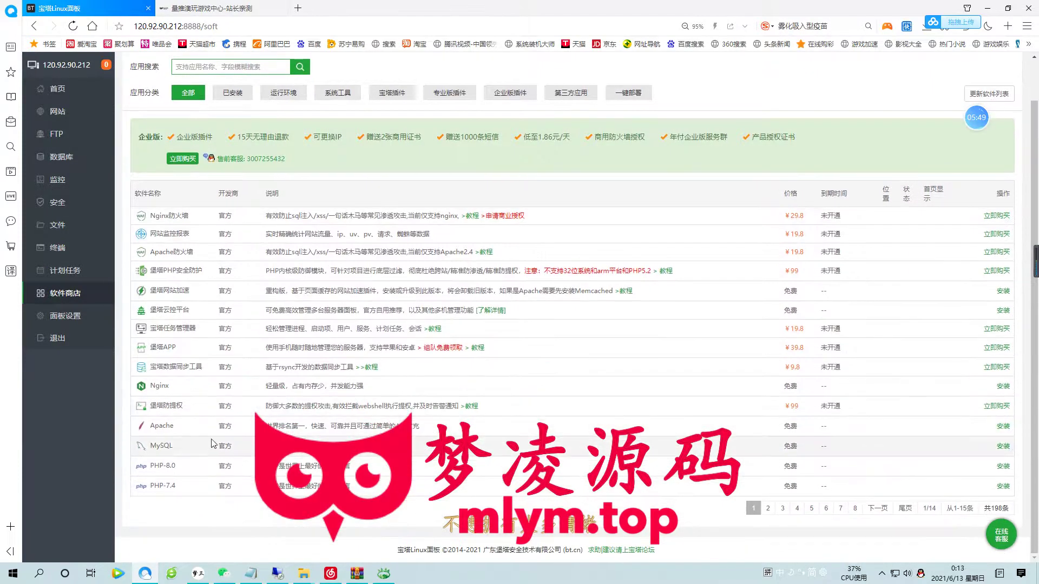
{"action": "left_click", "coordinate": [1002, 446]}
{"action": "left_click", "coordinate": [540, 295]}
{"action": "left_click", "coordinate": [508, 314]}
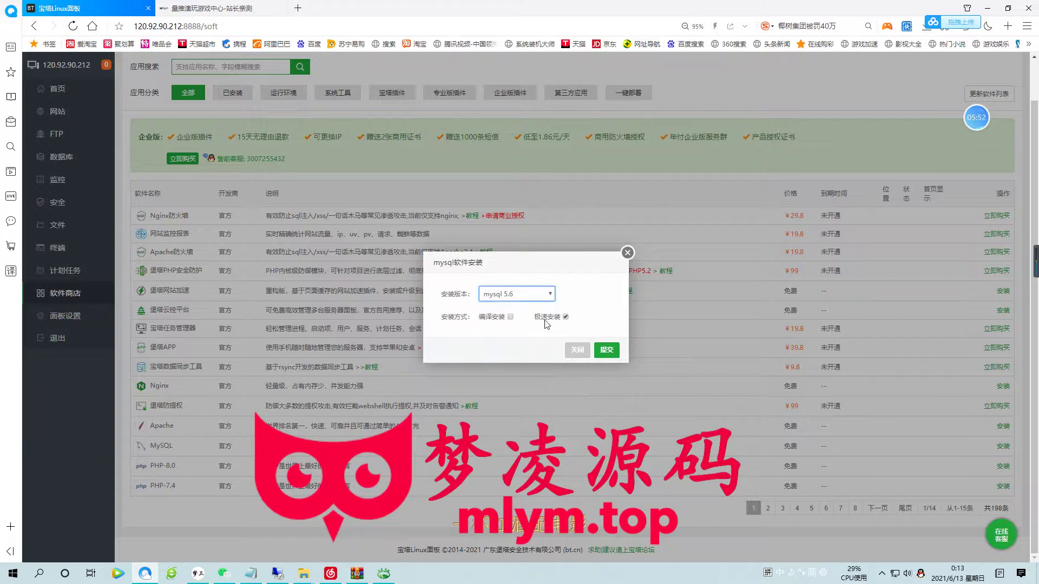
{"action": "left_click", "coordinate": [607, 351]}
{"action": "left_click", "coordinate": [596, 333]}
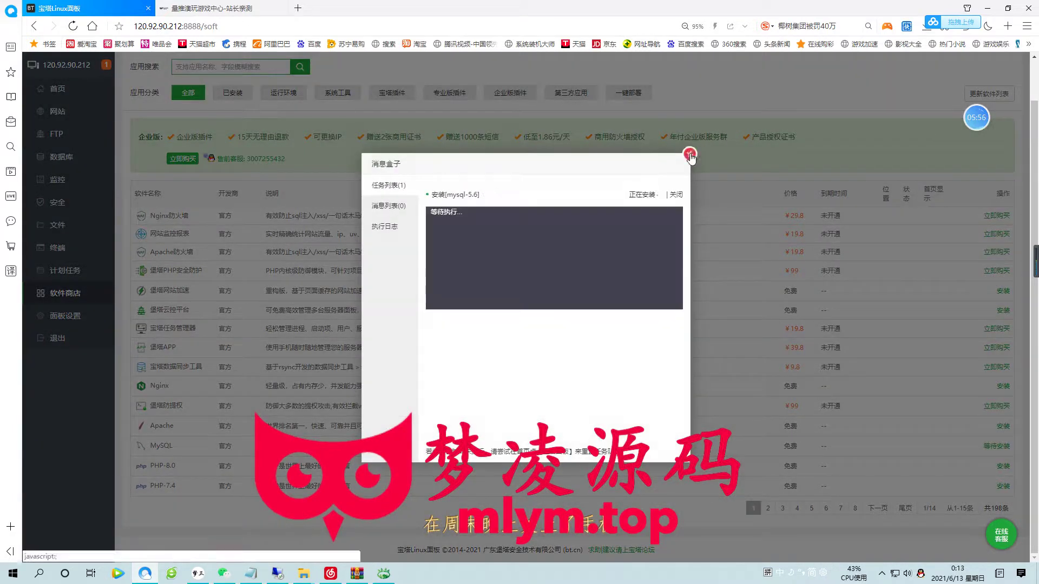
{"action": "left_click", "coordinate": [688, 154]}
Check the setup notes for the Java project manager requirement
{"action": "left_click", "coordinate": [251, 573]}
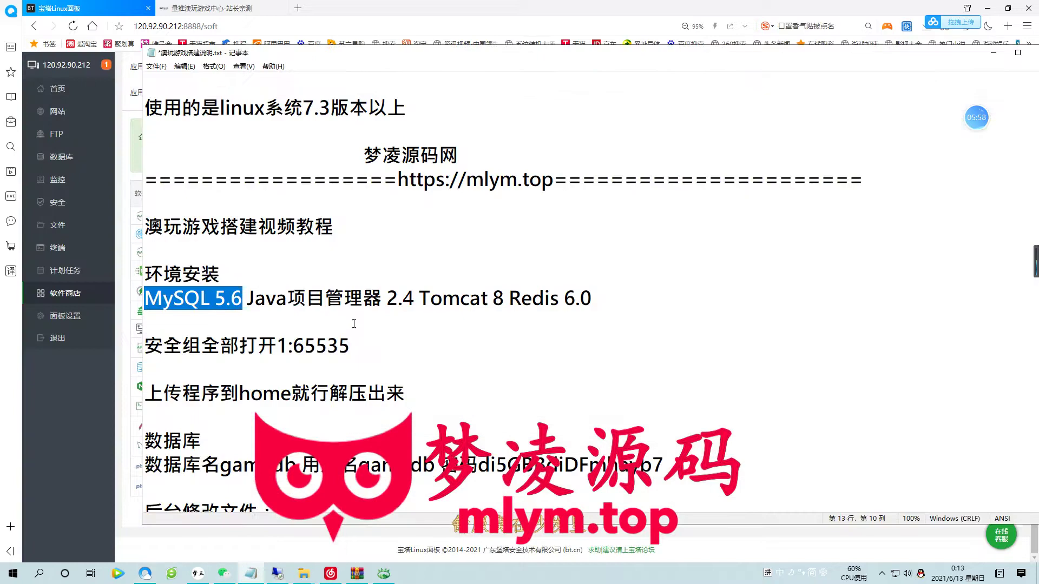
{"action": "left_click_drag", "start_coordinate": [265, 298], "coordinate": [382, 298]}
{"action": "left_click", "coordinate": [419, 337]}
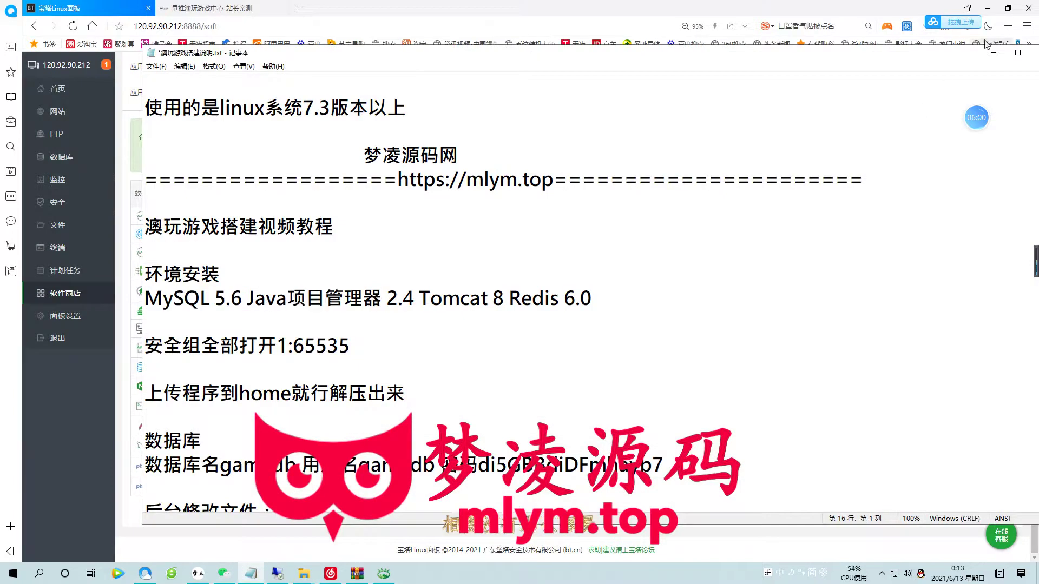
{"action": "left_click", "coordinate": [993, 52]}
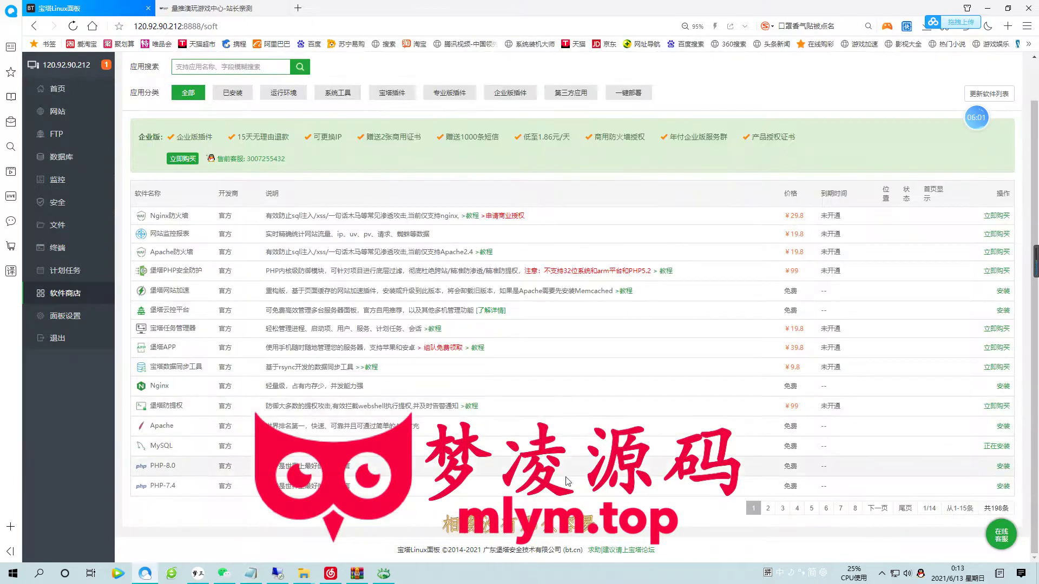
Install Java项目管理器 from the second page of the software store
{"action": "left_click", "coordinate": [768, 508]}
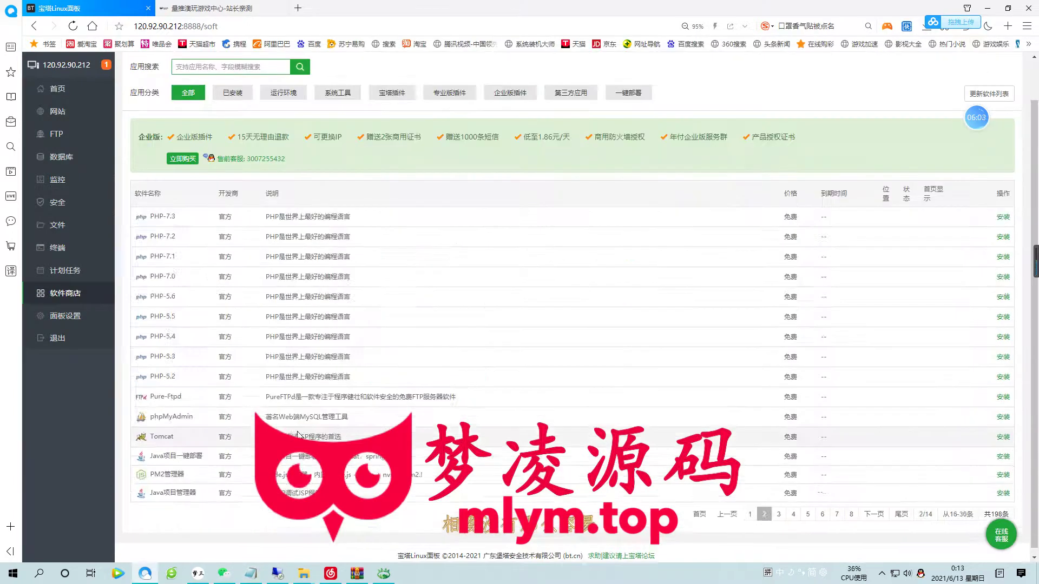
{"action": "double_click", "coordinate": [162, 493]}
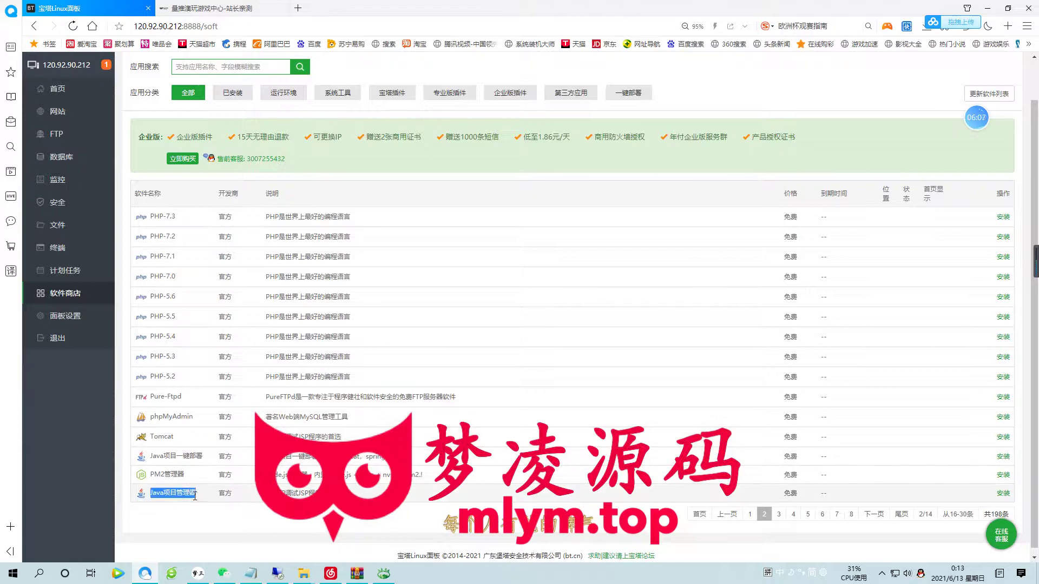
{"action": "left_click", "coordinate": [1002, 493]}
{"action": "left_click", "coordinate": [595, 333]}
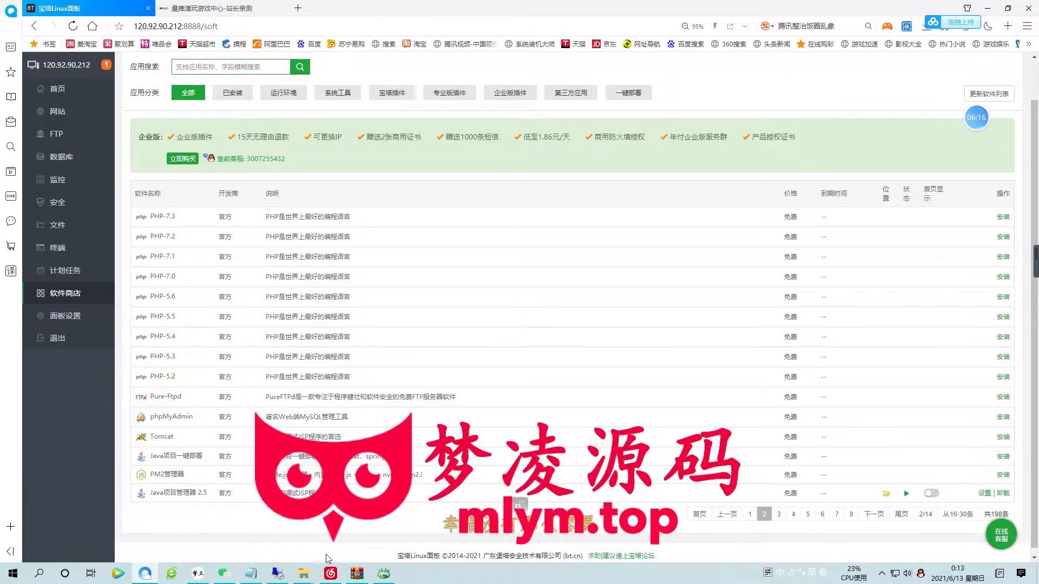
Confirm Tomcat 8 in the setup notes, then queue Tomcat 8 for installation
{"action": "left_click", "coordinate": [250, 573]}
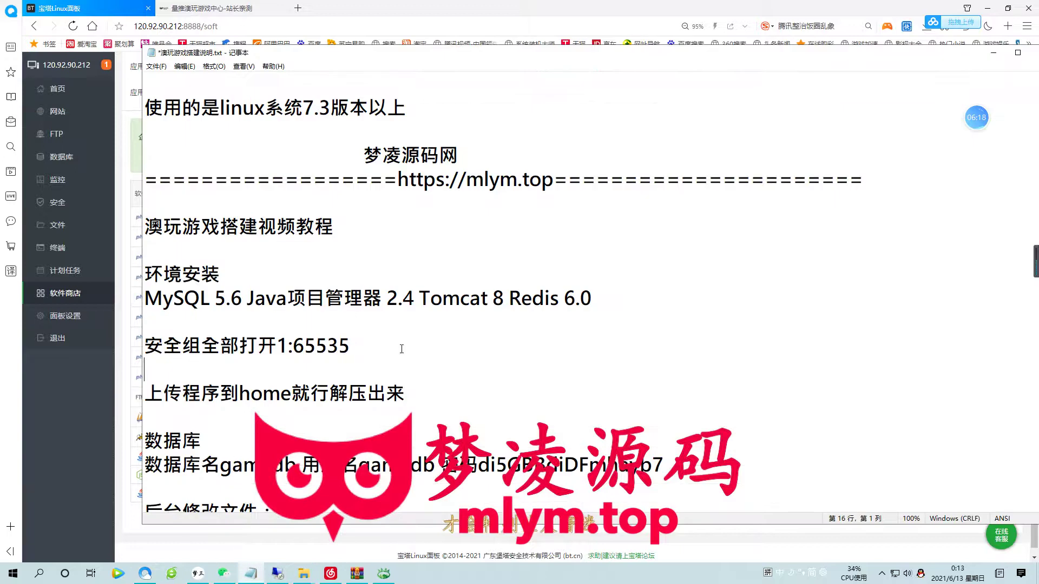
{"action": "left_click_drag", "start_coordinate": [430, 299], "coordinate": [504, 302]}
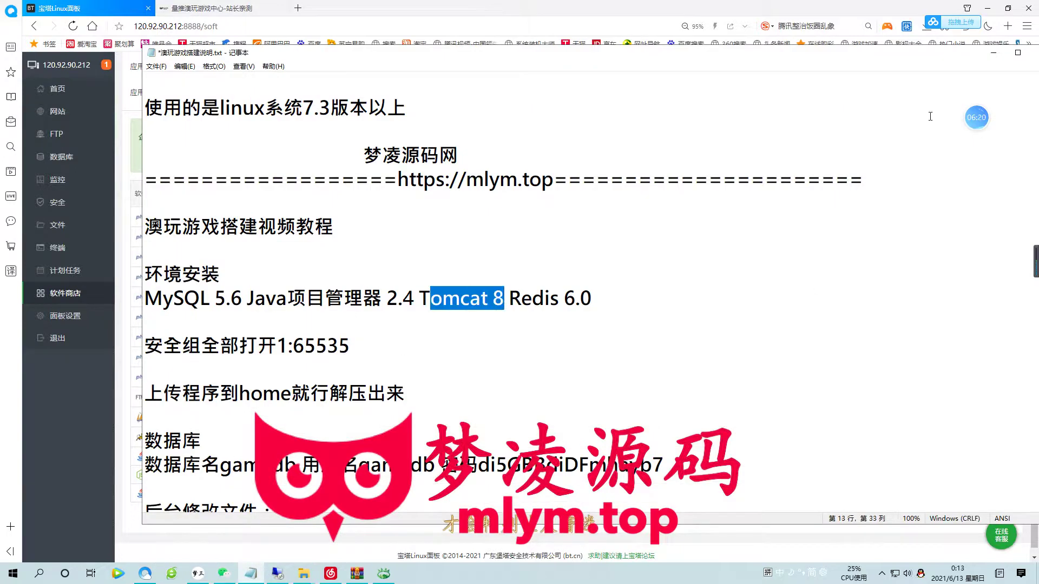
{"action": "left_click", "coordinate": [993, 53]}
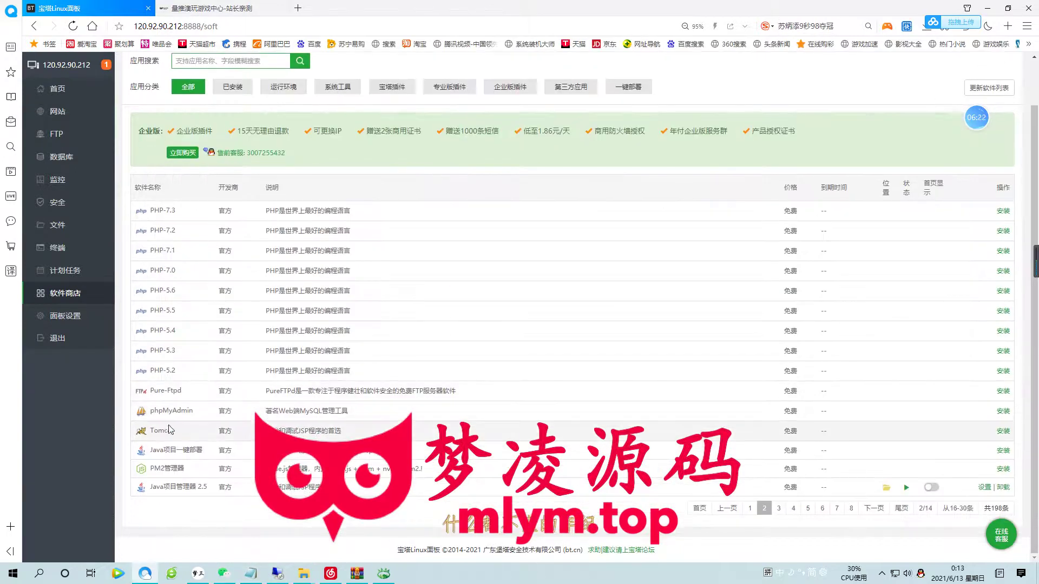
{"action": "left_click", "coordinate": [1002, 431]}
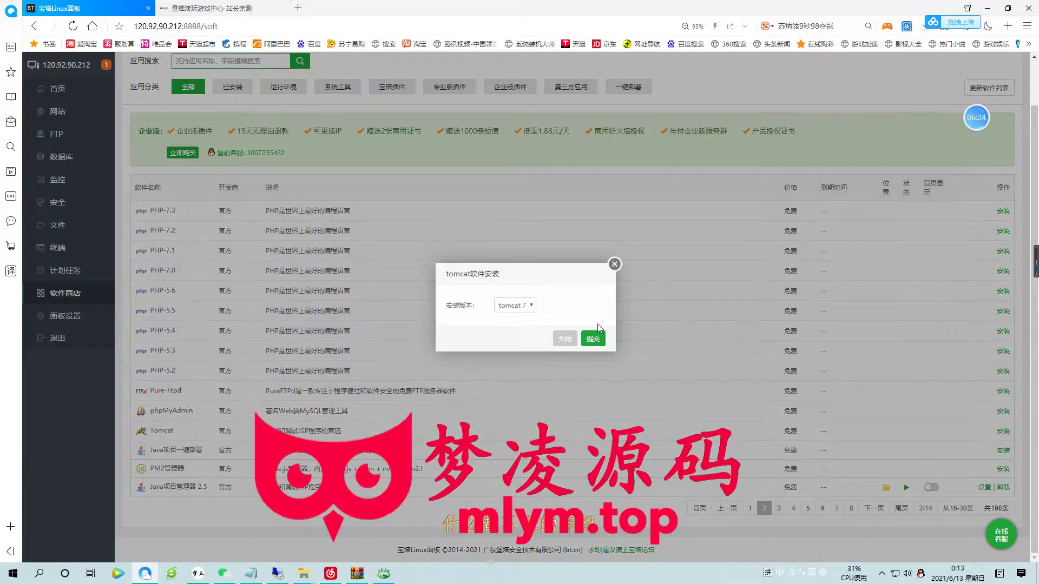
{"action": "left_click", "coordinate": [514, 305]}
{"action": "left_click", "coordinate": [524, 328]}
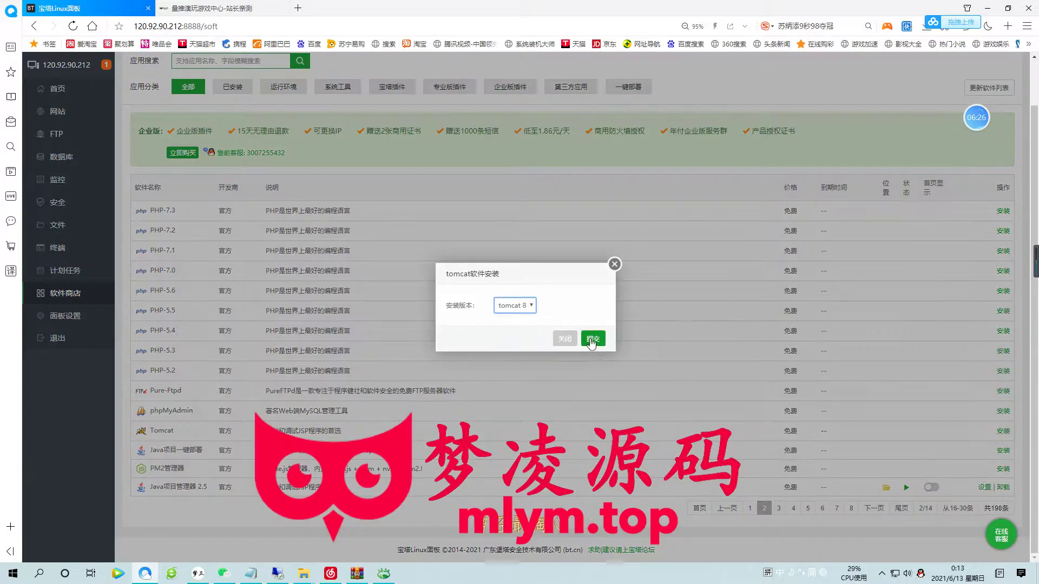
{"action": "left_click", "coordinate": [594, 339]}
{"action": "left_click", "coordinate": [593, 334]}
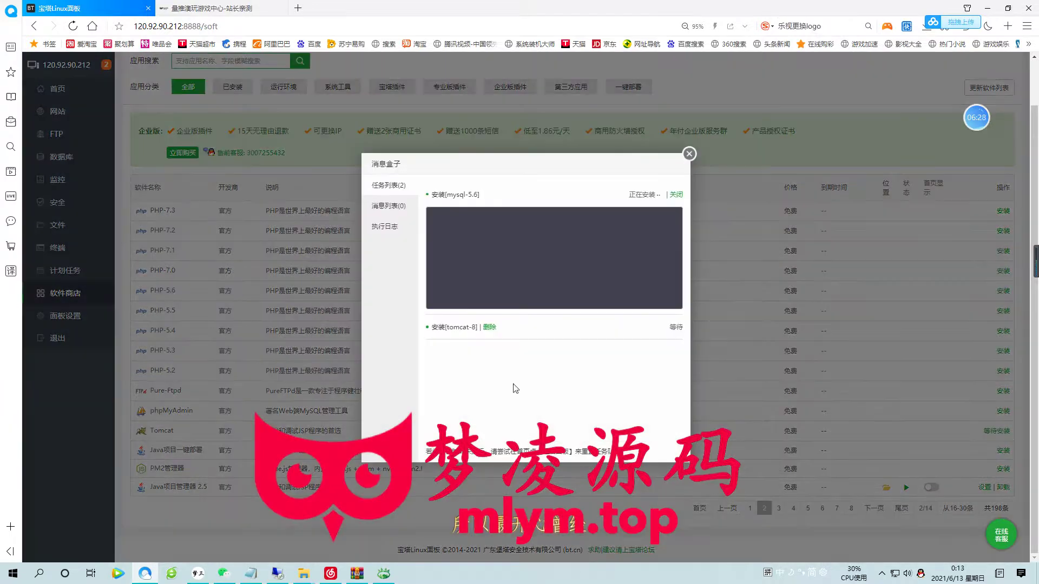
Check the notes for the Redis version, then queue Redis 6.2 behind MySQL 5.6 and Tomcat 8
{"action": "left_click", "coordinate": [198, 574]}
{"action": "left_click", "coordinate": [595, 298]}
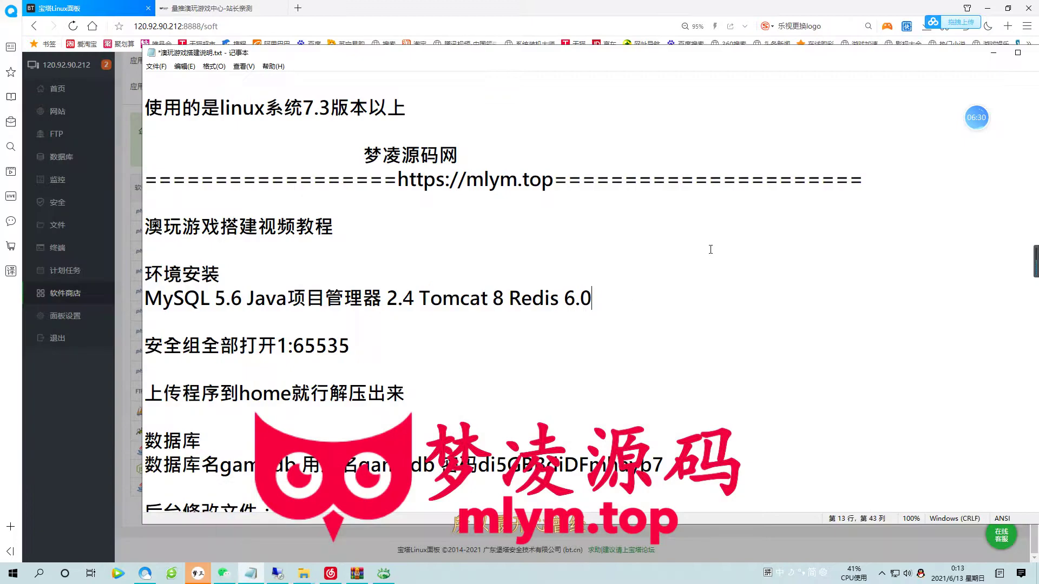
{"action": "left_click", "coordinate": [993, 52]}
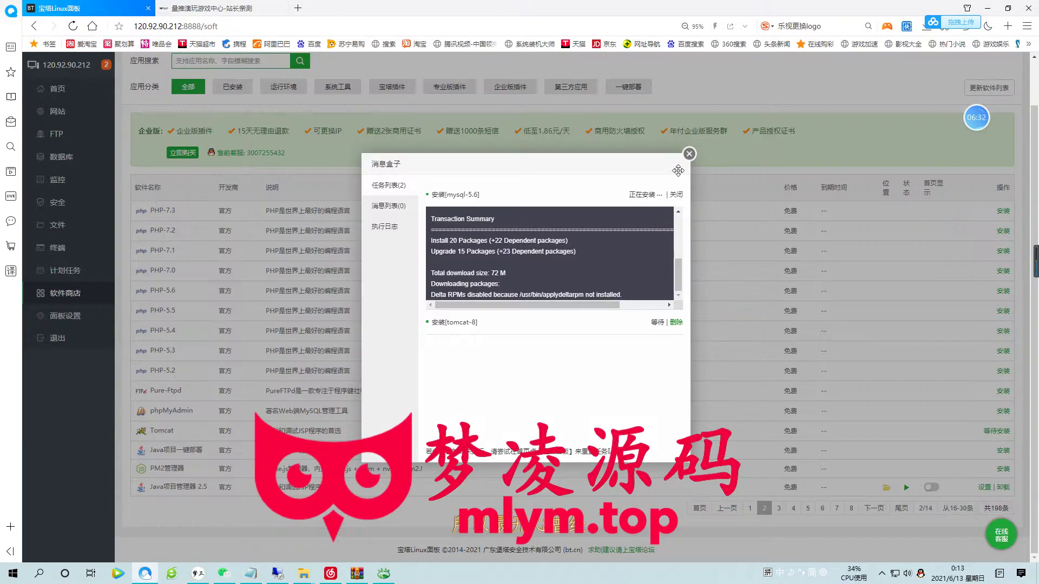
{"action": "left_click", "coordinate": [690, 156]}
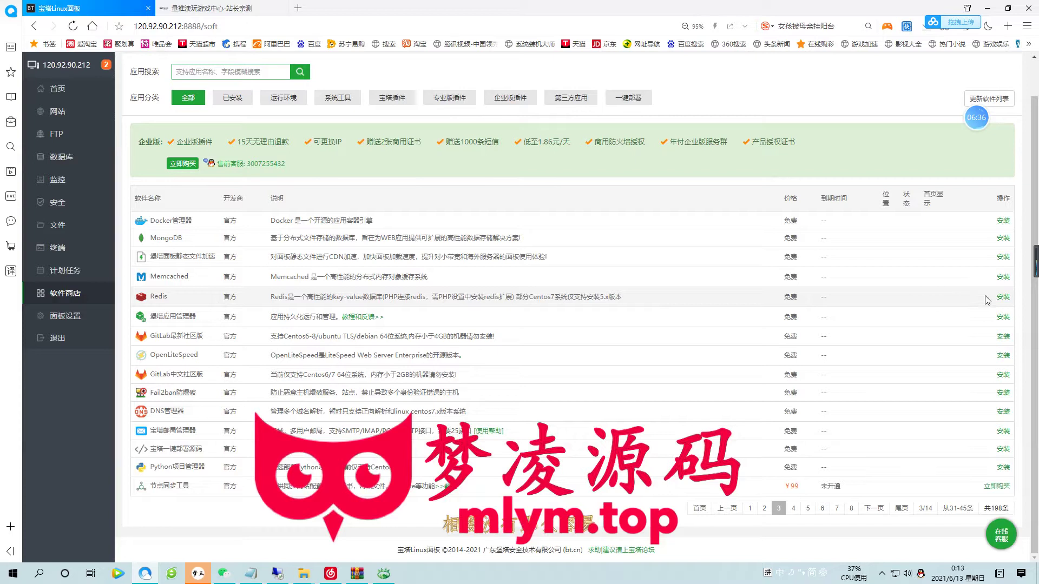
{"action": "left_click", "coordinate": [1001, 296]}
{"action": "left_click", "coordinate": [594, 337]}
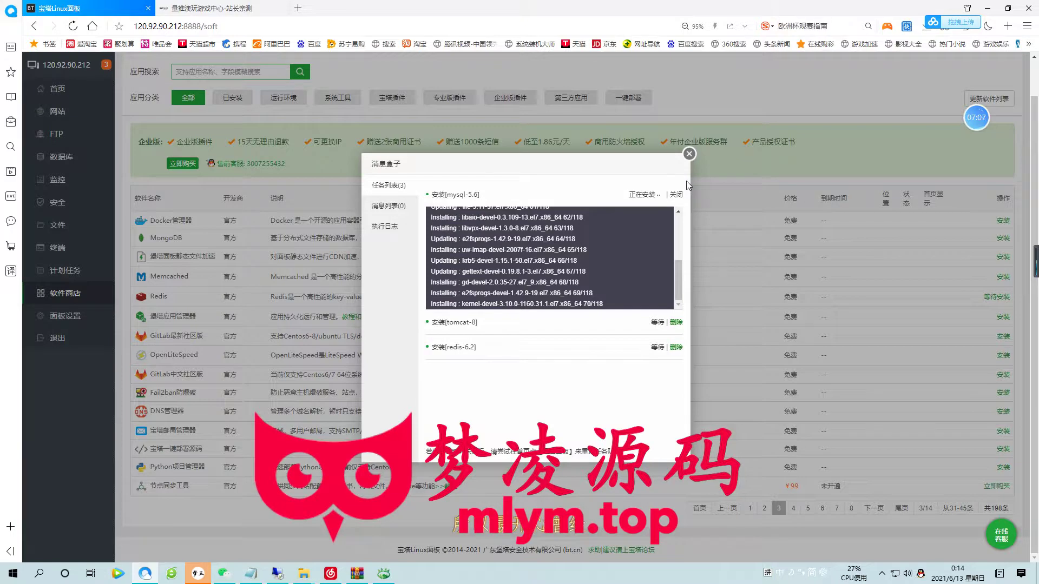
{"action": "left_click", "coordinate": [688, 154]}
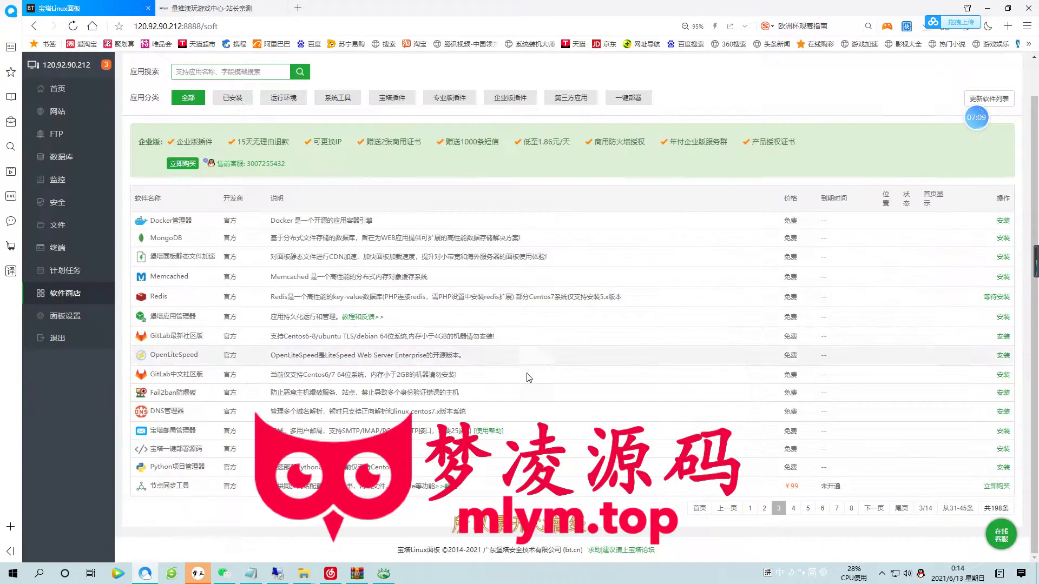
In the installed apps list, check Java项目管理器's version management for installed Tomcat versions
{"action": "left_click", "coordinate": [234, 99]}
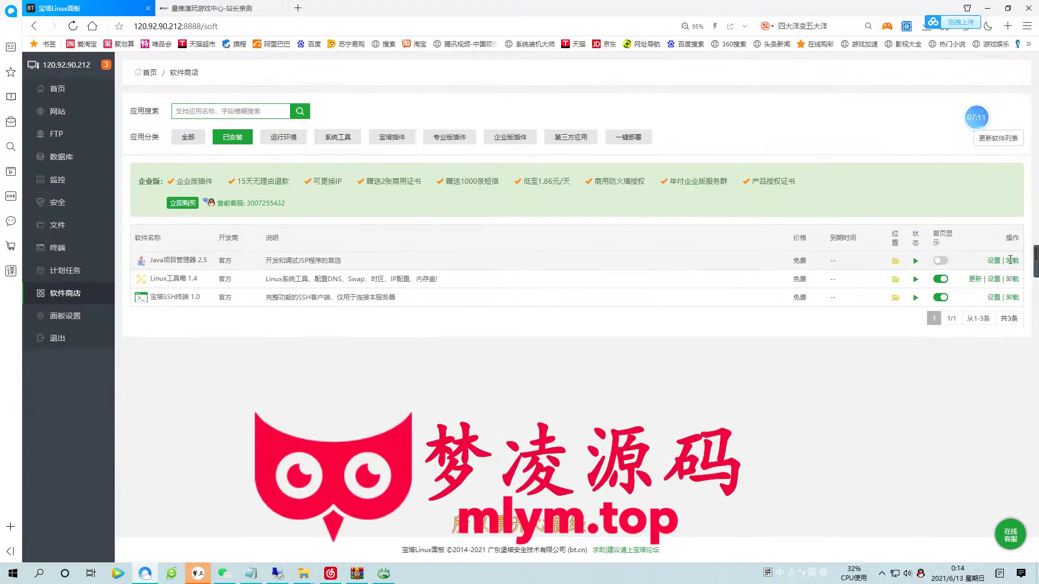
{"action": "left_click", "coordinate": [993, 260]}
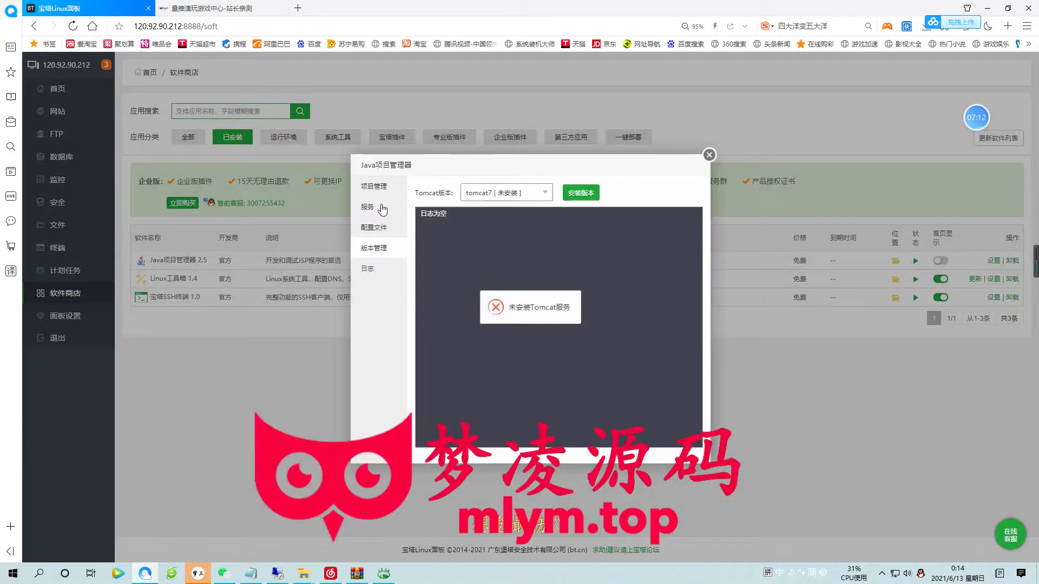
{"action": "left_click", "coordinate": [514, 193]}
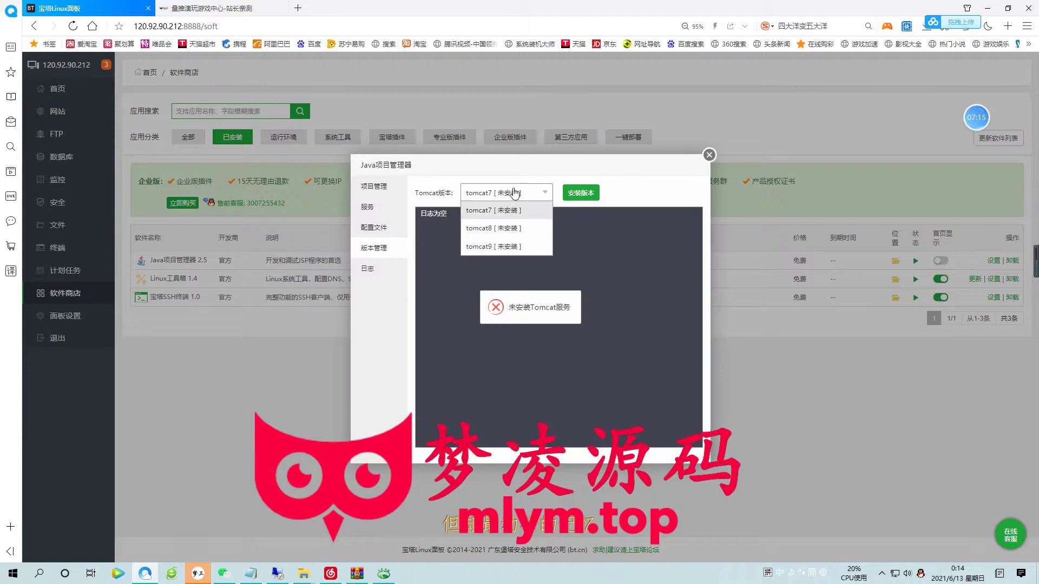
{"action": "left_click", "coordinate": [709, 155]}
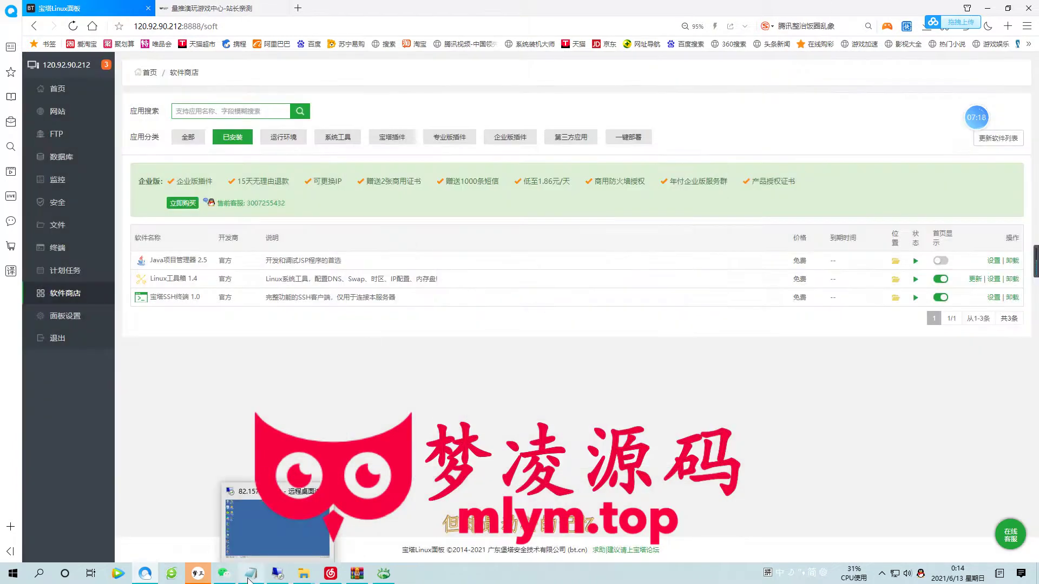
Review the setup notes before returning to the panel
{"action": "left_click", "coordinate": [262, 527]}
{"action": "scroll", "coordinate": [360, 379], "scroll_direction": "down", "scroll_amount": 1}
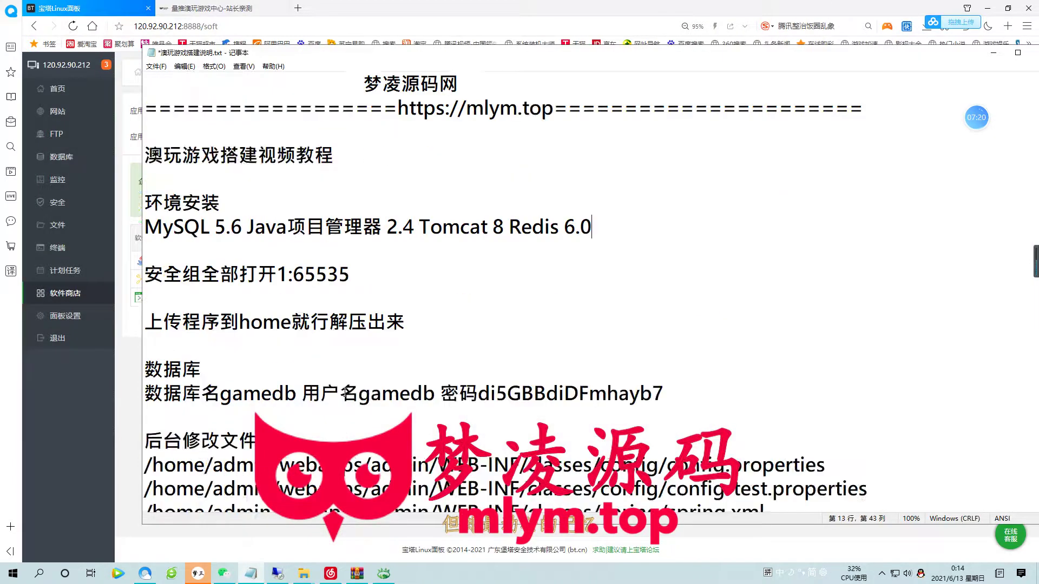
{"action": "scroll", "coordinate": [360, 380], "scroll_direction": "up", "scroll_amount": 1}
{"action": "left_click", "coordinate": [993, 52]}
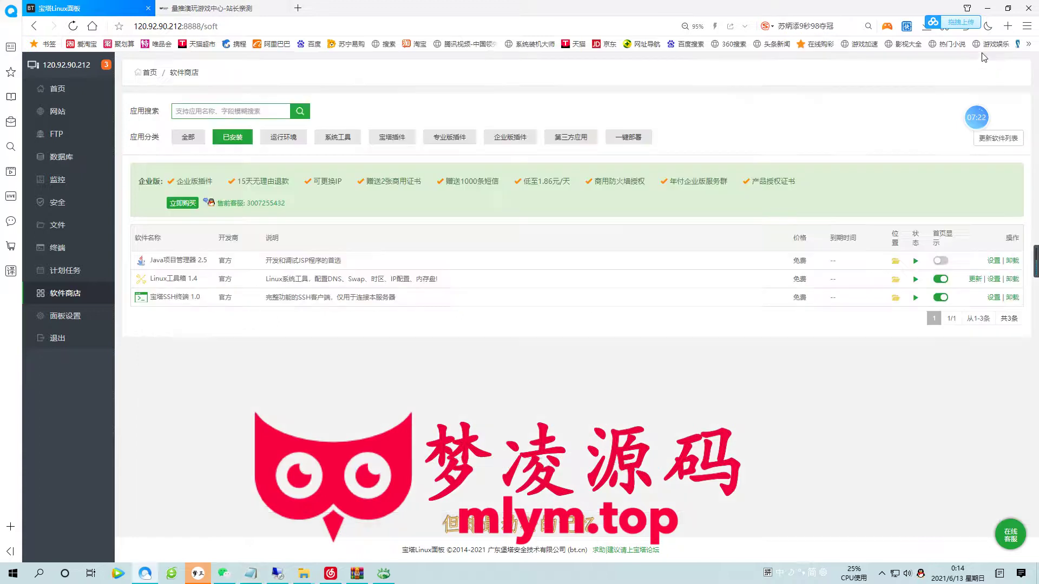
View the MySQL 5.6 install log in the message box, then bring up the D:\澳玩 folder
{"action": "left_click", "coordinate": [107, 65]}
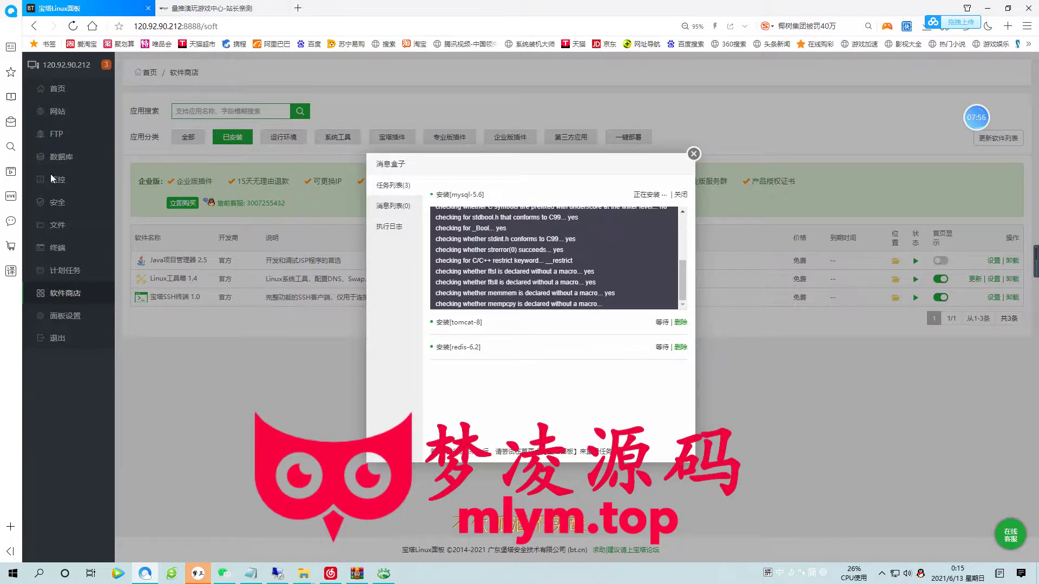
{"action": "mouse_move", "coordinate": [304, 574]}
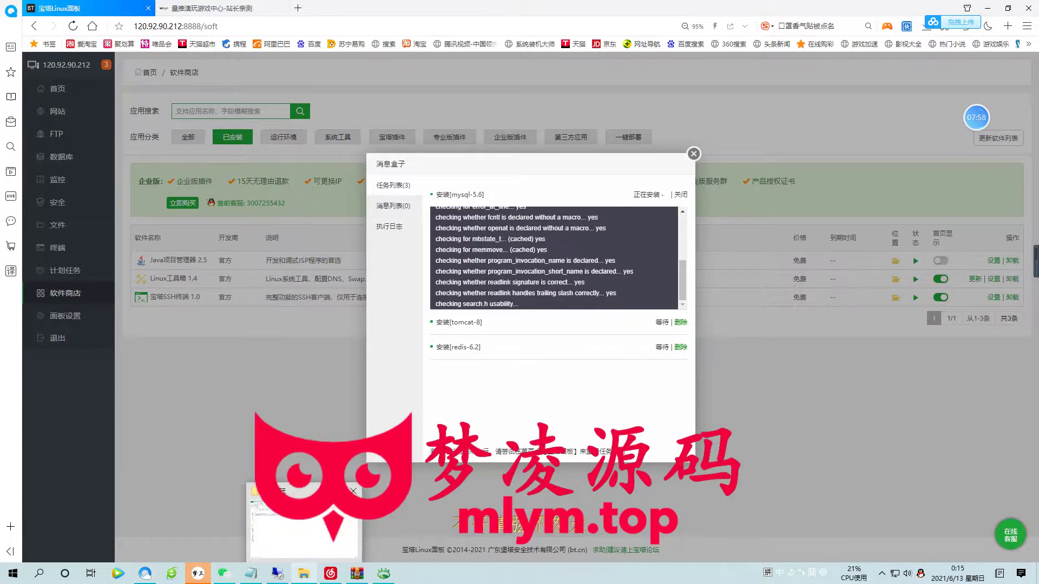
{"action": "left_click", "coordinate": [272, 520]}
{"action": "left_click", "coordinate": [155, 234]}
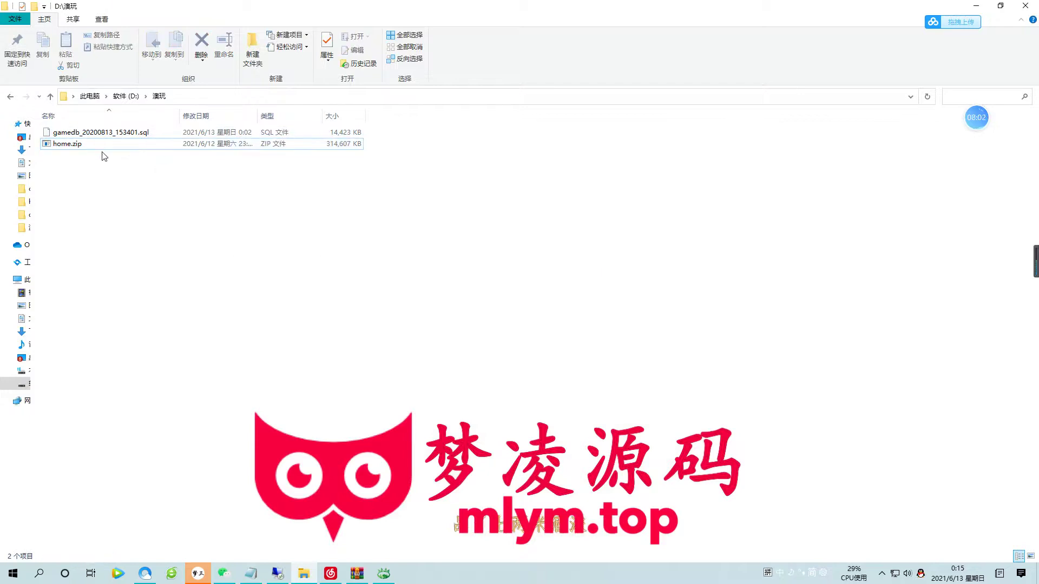
Select gamedb_20200813_153401.sql and home.zip, then minimize Explorer to return to the panel
{"action": "left_click", "coordinate": [108, 134]}
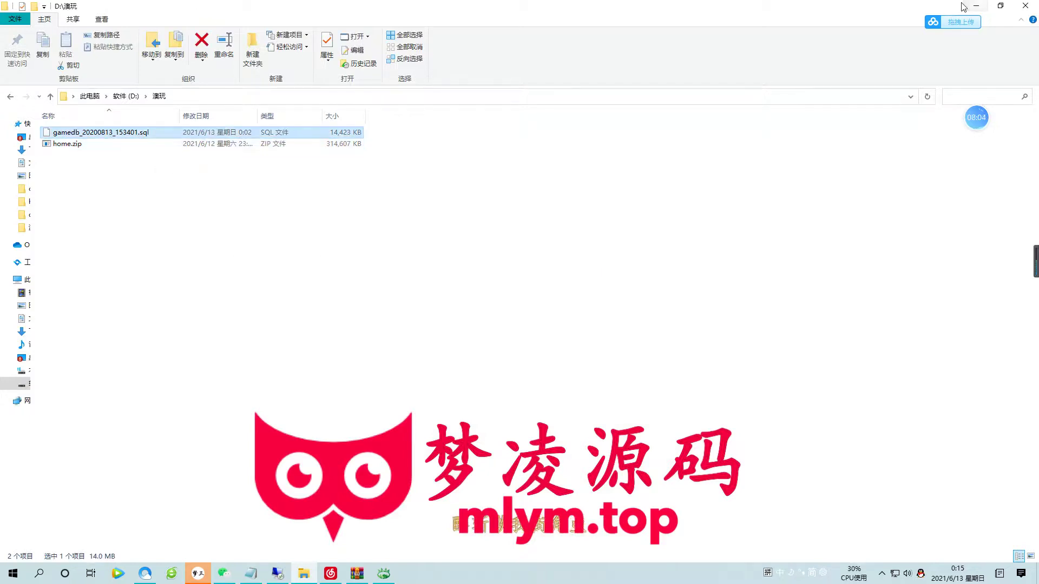
{"action": "left_click", "coordinate": [354, 144]}
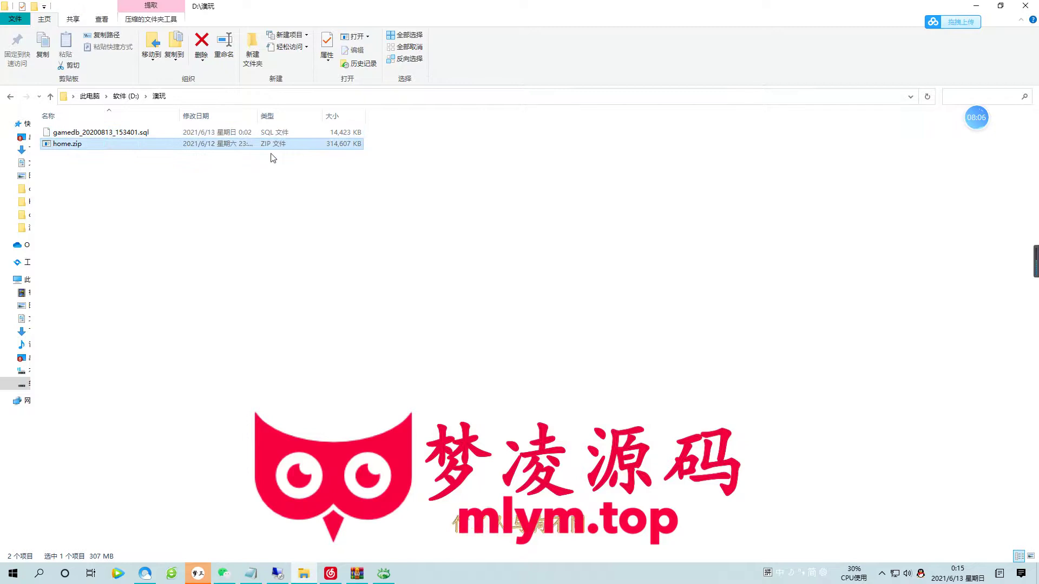
{"action": "left_click", "coordinate": [972, 5]}
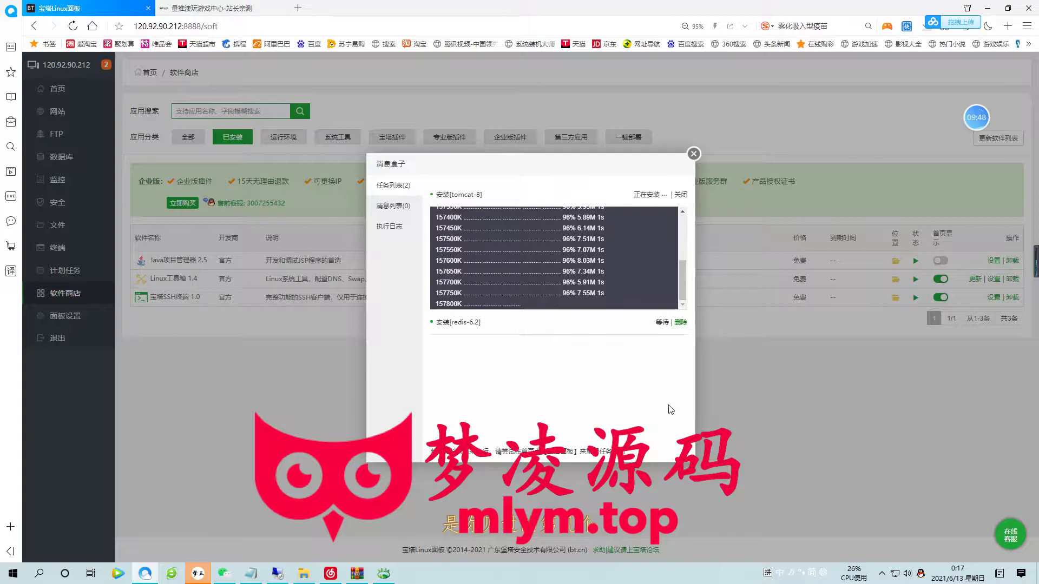
Open the server's /home directory in the file manager and check the extraction note
{"action": "left_click", "coordinate": [693, 154]}
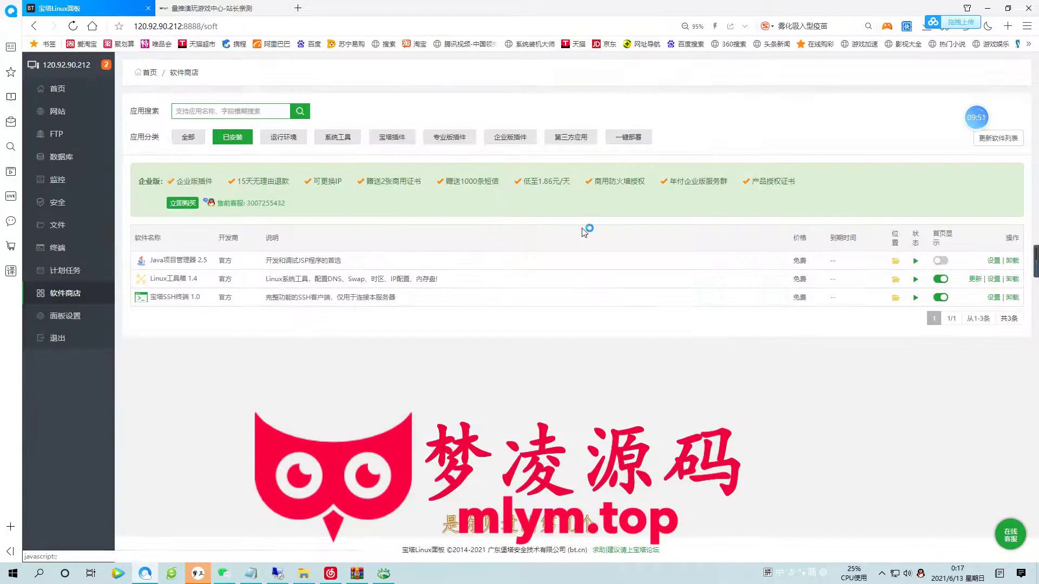
{"action": "left_click", "coordinate": [76, 229]}
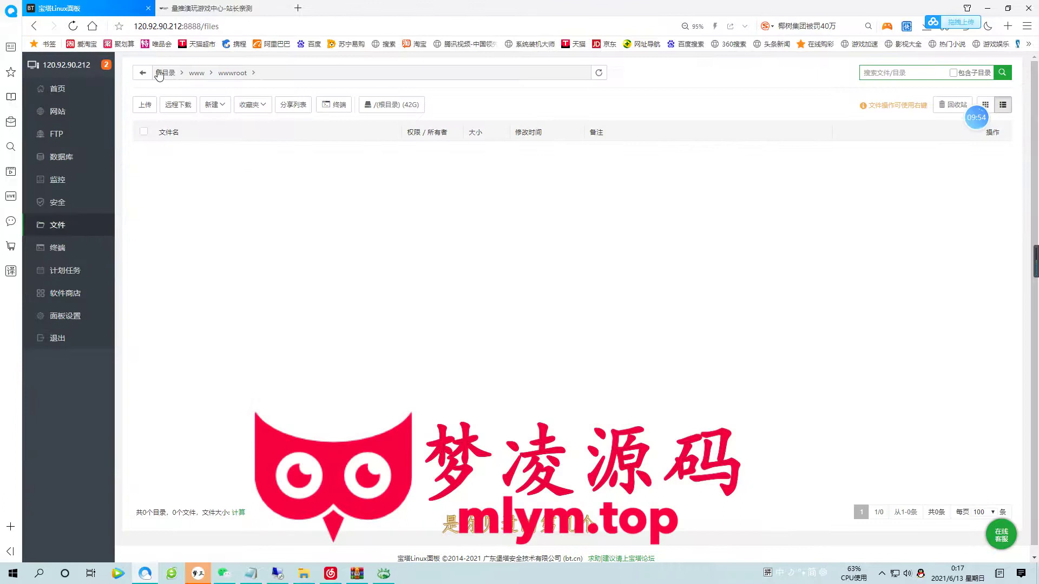
{"action": "left_click", "coordinate": [159, 73]}
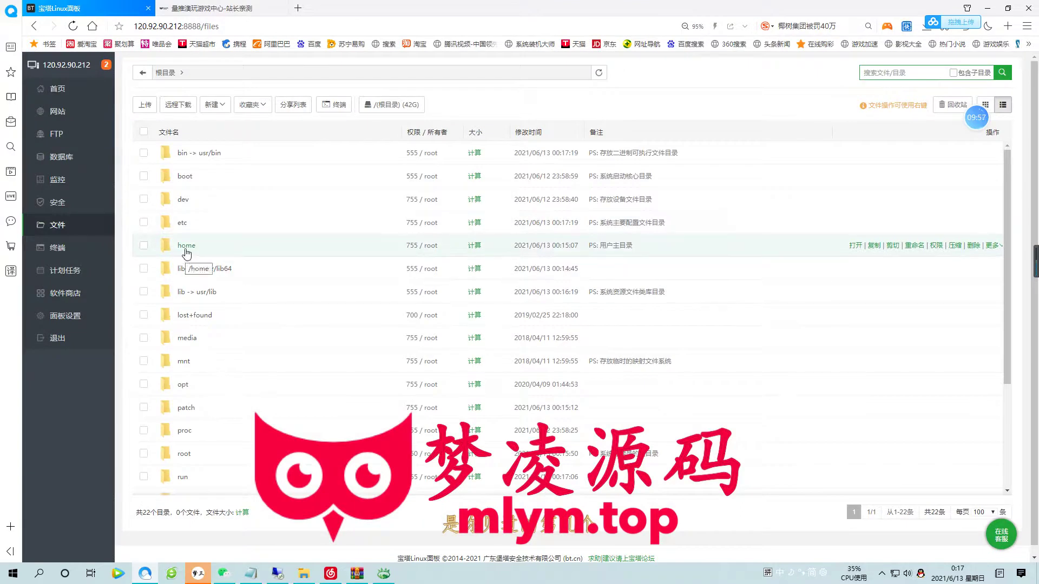
{"action": "left_click", "coordinate": [186, 248]}
{"action": "mouse_move", "coordinate": [313, 560]}
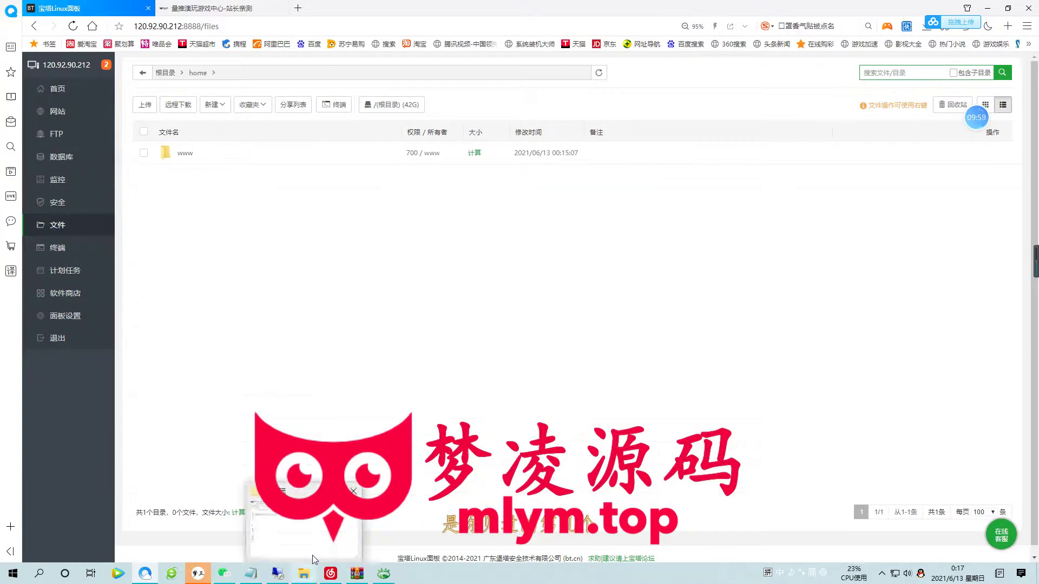
{"action": "left_click", "coordinate": [303, 522]}
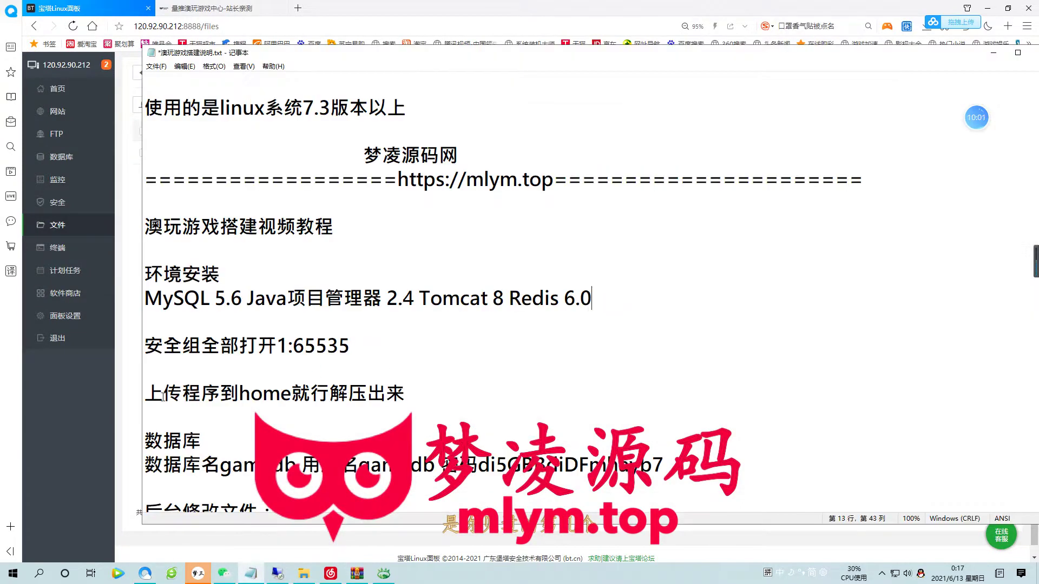
{"action": "left_click_drag", "start_coordinate": [162, 394], "coordinate": [367, 394]}
{"action": "left_click", "coordinate": [993, 53]}
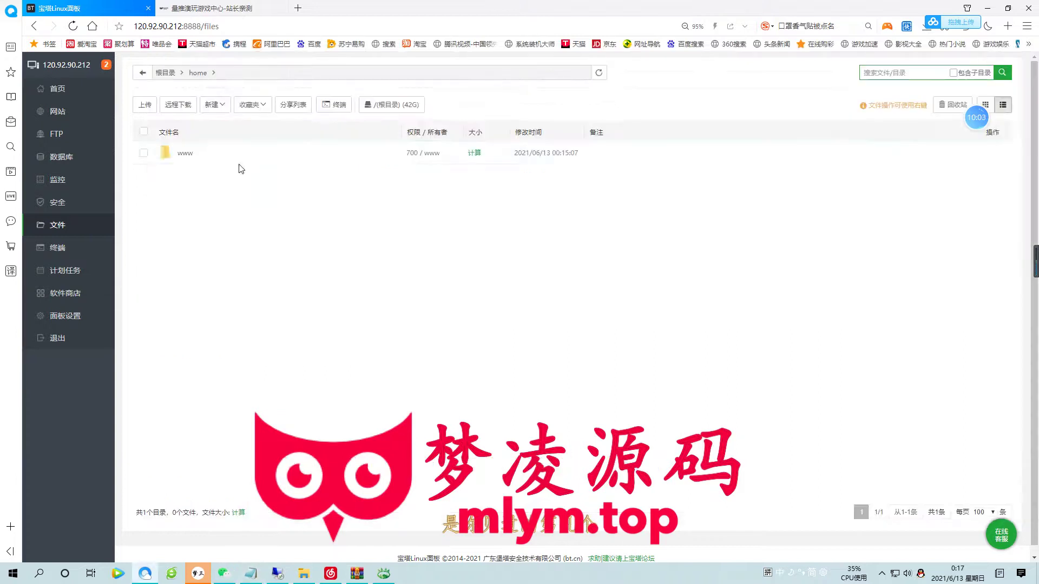
Delete the www folder from /home and start an upload into /home
{"action": "left_click", "coordinate": [186, 154]}
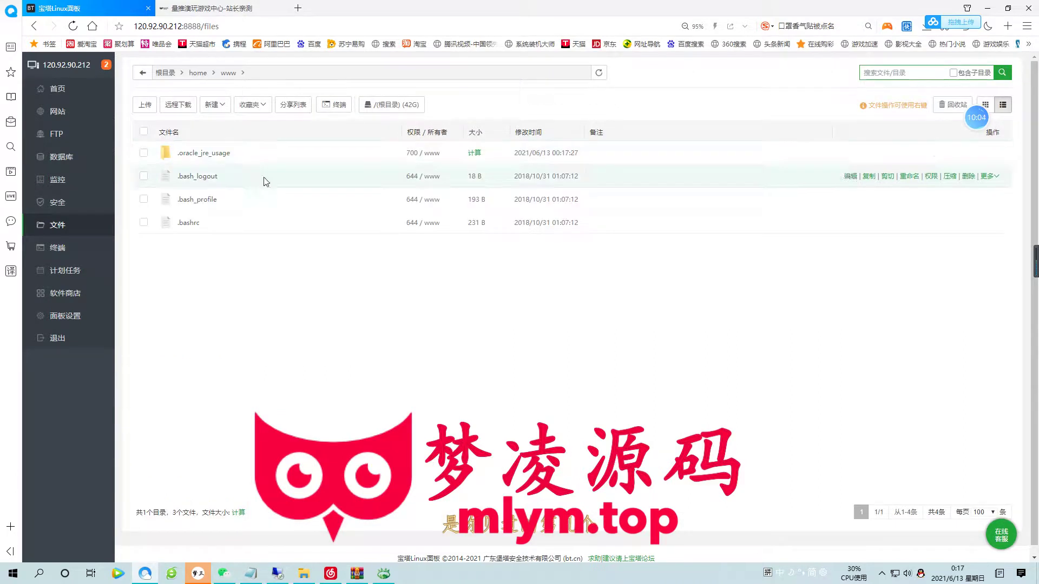
{"action": "left_click", "coordinate": [143, 73]}
{"action": "left_click", "coordinate": [143, 131]}
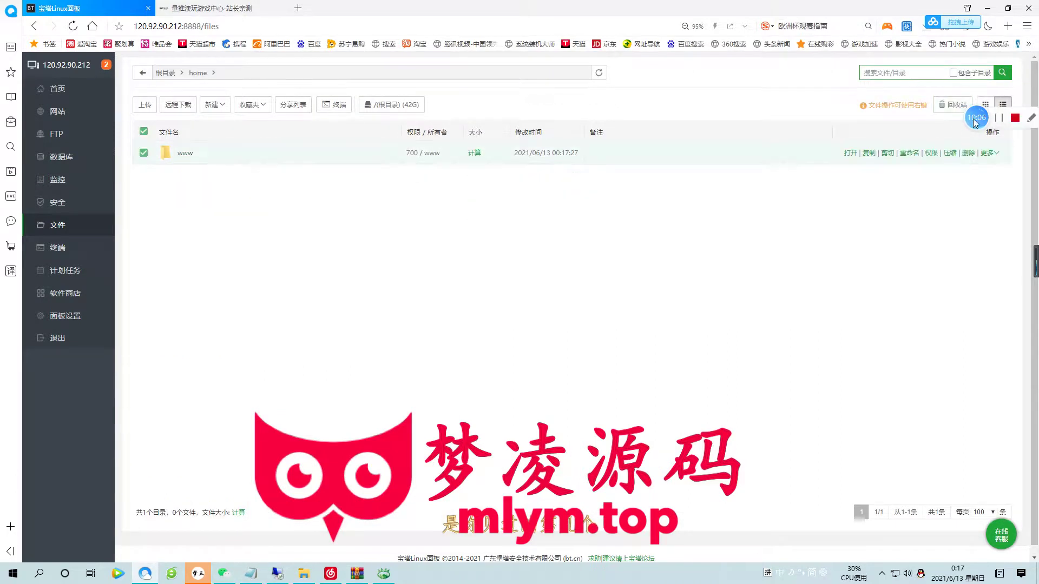
{"action": "left_click", "coordinate": [968, 153]}
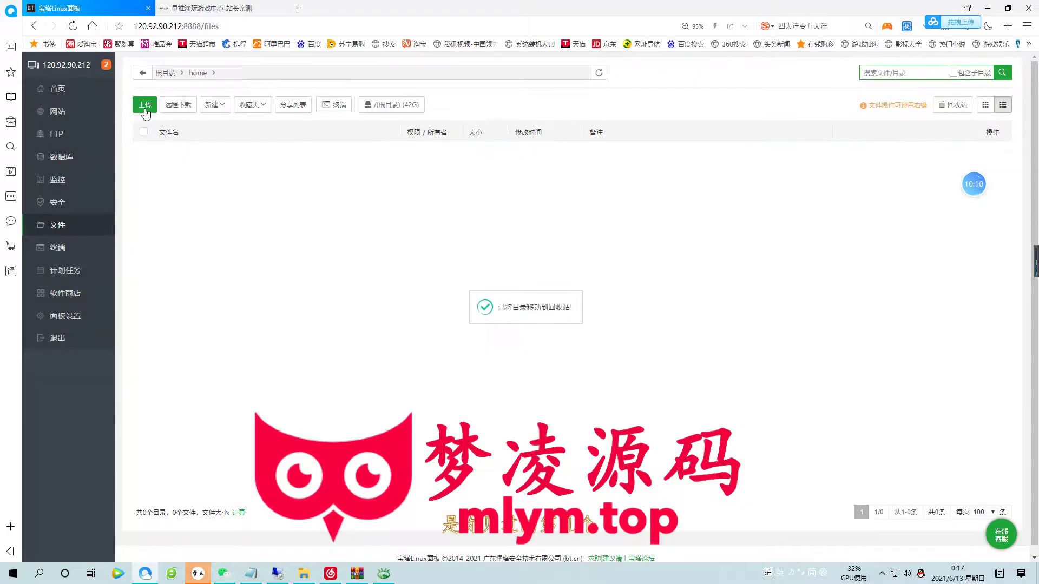
{"action": "left_click", "coordinate": [145, 105]}
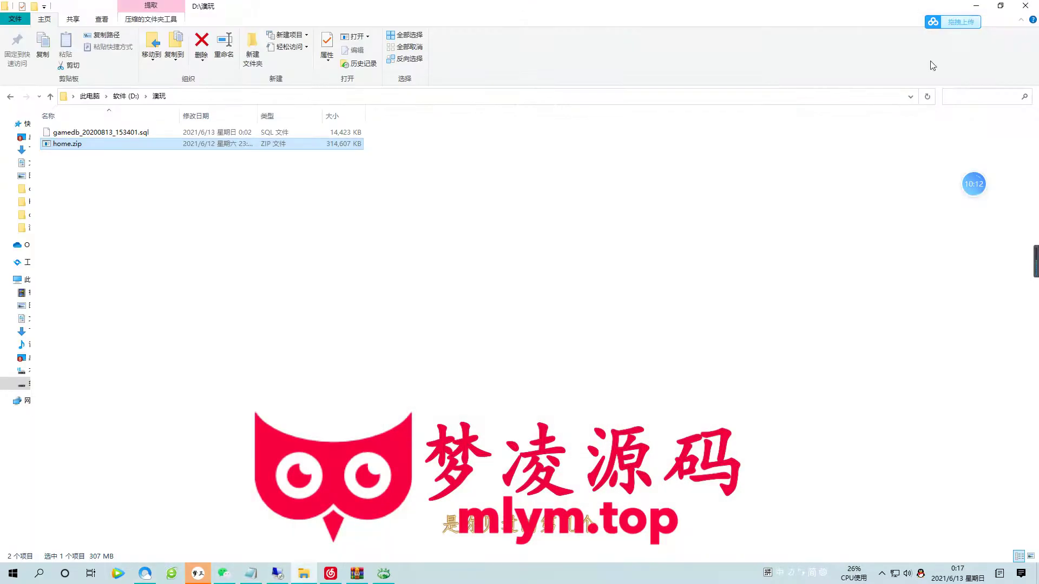
Drag home.zip from the local folder into the /home upload dialog and start uploading
{"action": "left_click", "coordinate": [1000, 6]}
{"action": "left_click_drag", "start_coordinate": [755, 301], "coordinate": [509, 298]}
{"action": "left_click", "coordinate": [628, 422]}
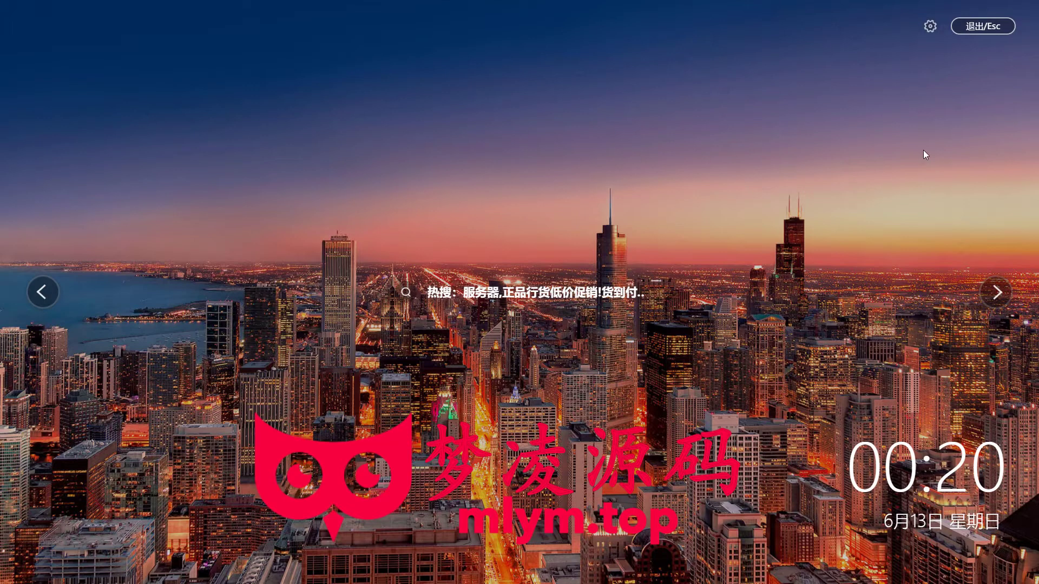
Exit the full-screen wallpaper to watch the home.zip upload progress
{"action": "left_click", "coordinate": [964, 28]}
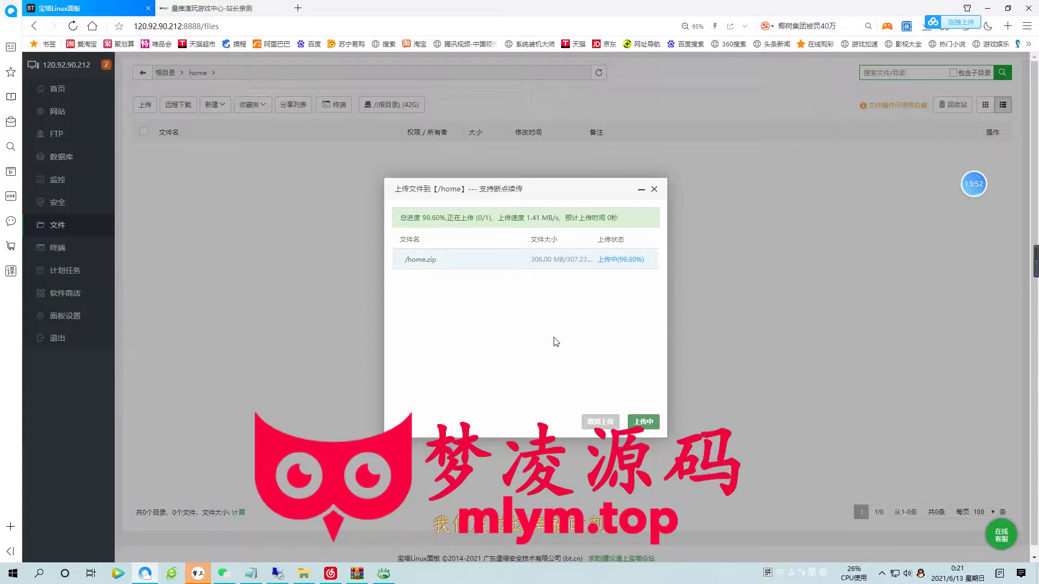
Close the upload dialog, refresh the /home listing, and delete the redis folder to the recycle bin
{"action": "left_click", "coordinate": [654, 188]}
{"action": "left_click", "coordinate": [107, 65]}
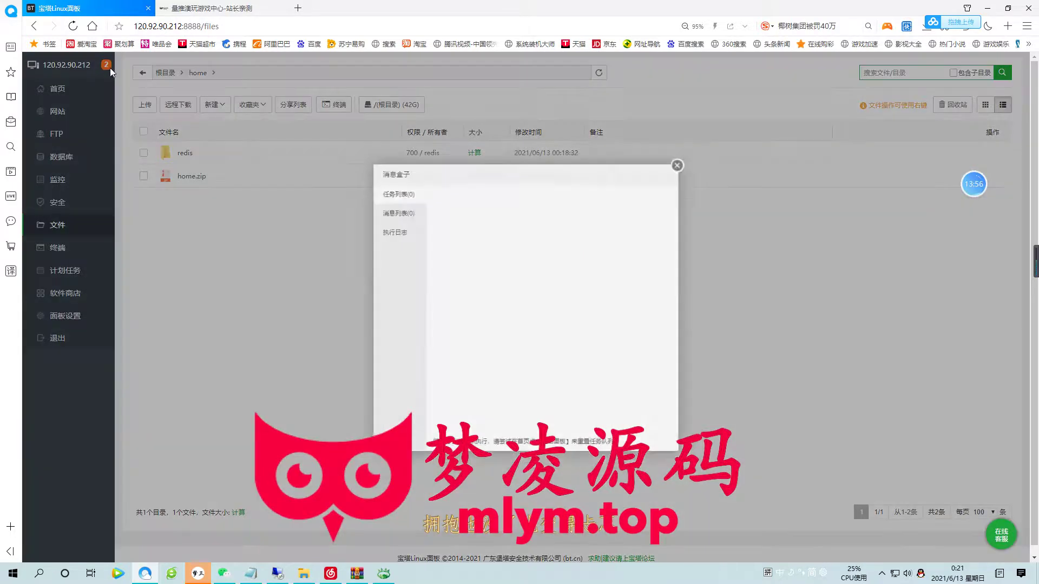
{"action": "left_click", "coordinate": [675, 162]}
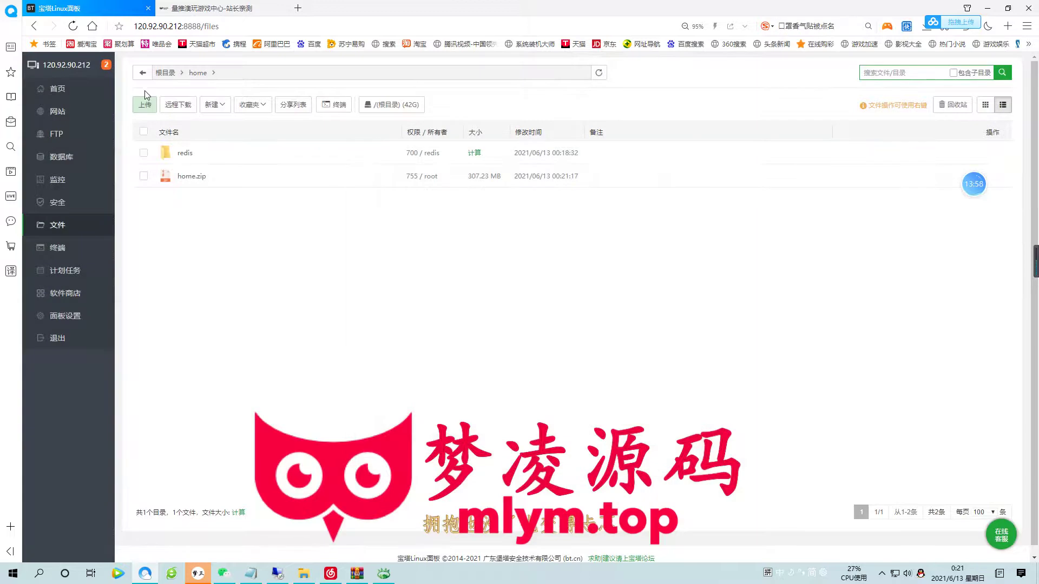
{"action": "left_click", "coordinate": [599, 71]}
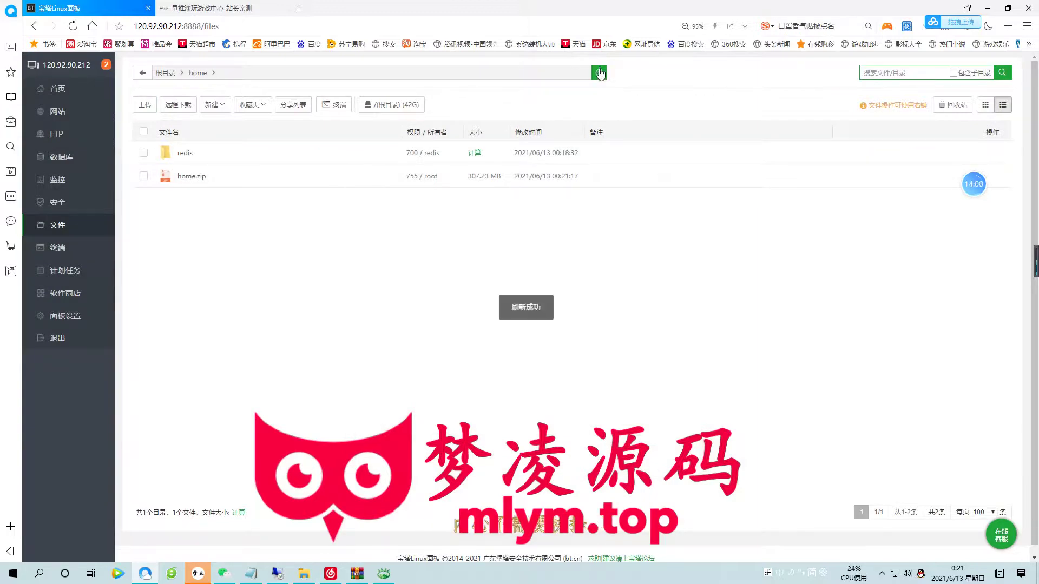
{"action": "left_click", "coordinate": [68, 229]}
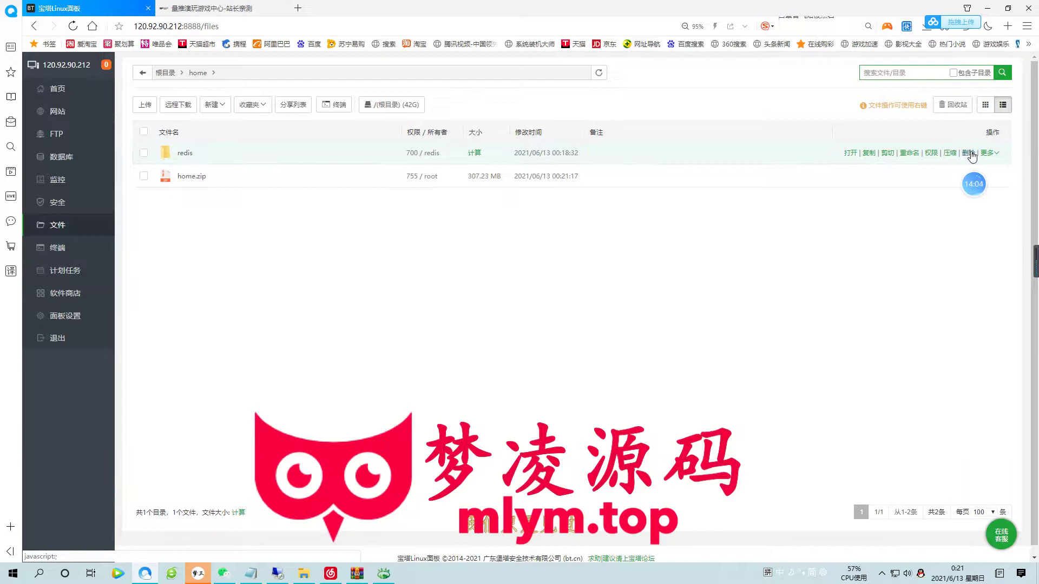
{"action": "left_click", "coordinate": [967, 153]}
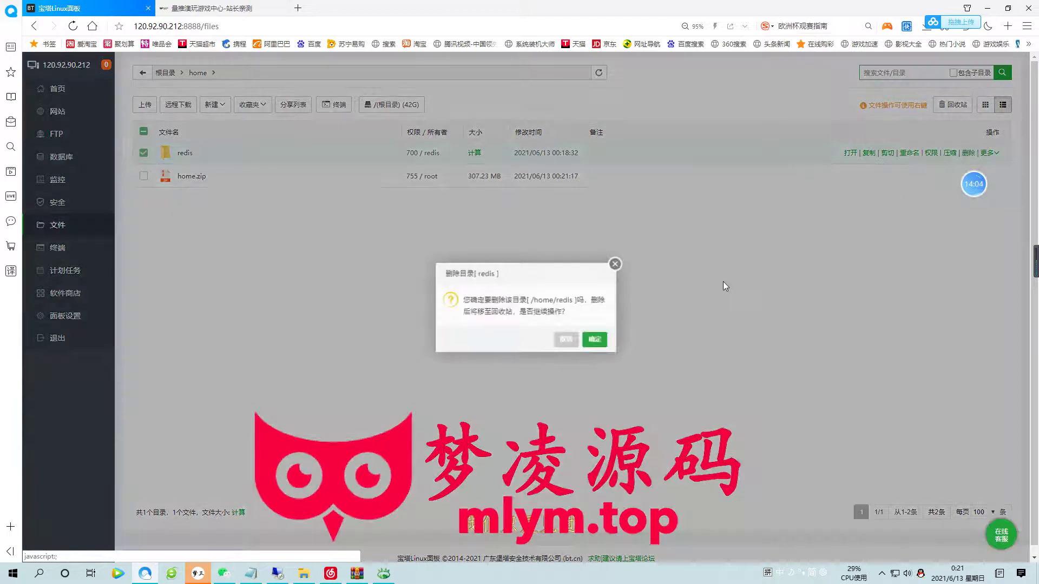
{"action": "left_click", "coordinate": [595, 339]}
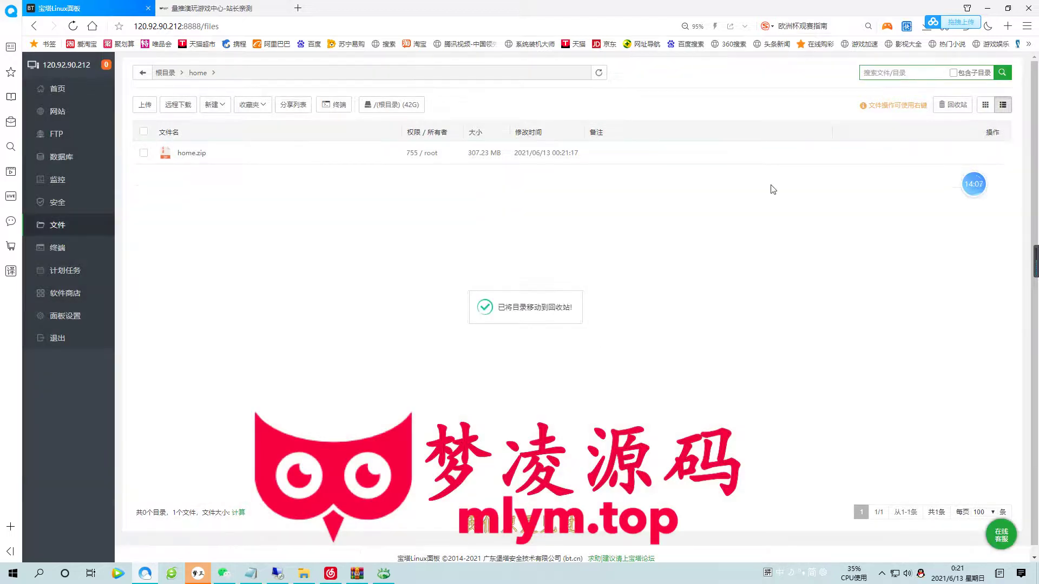
Extract home.zip into /home to get the admin, agent, java and server folders
{"action": "mouse_move", "coordinate": [504, 161]}
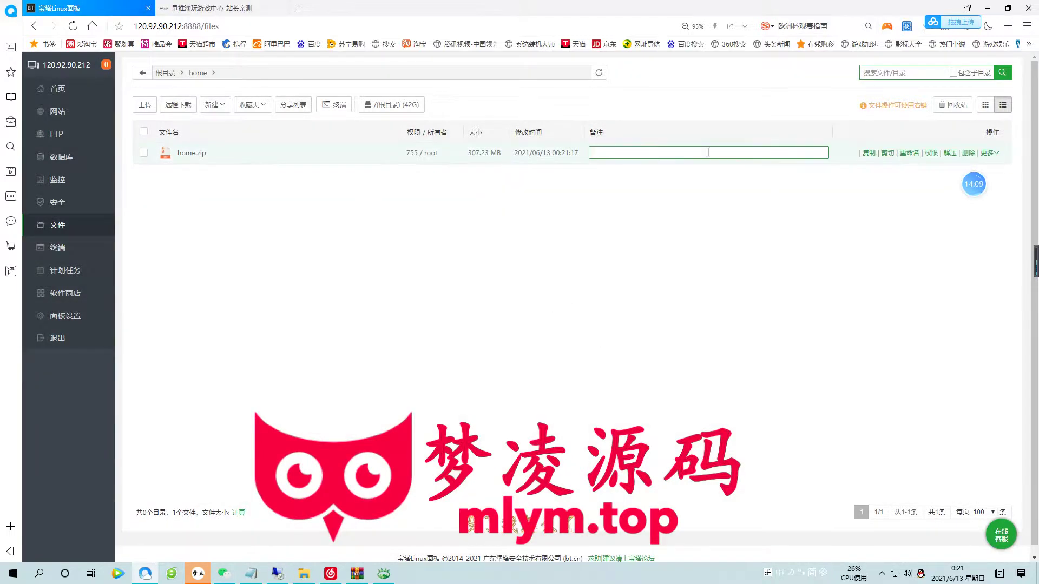
{"action": "left_click", "coordinate": [950, 153]}
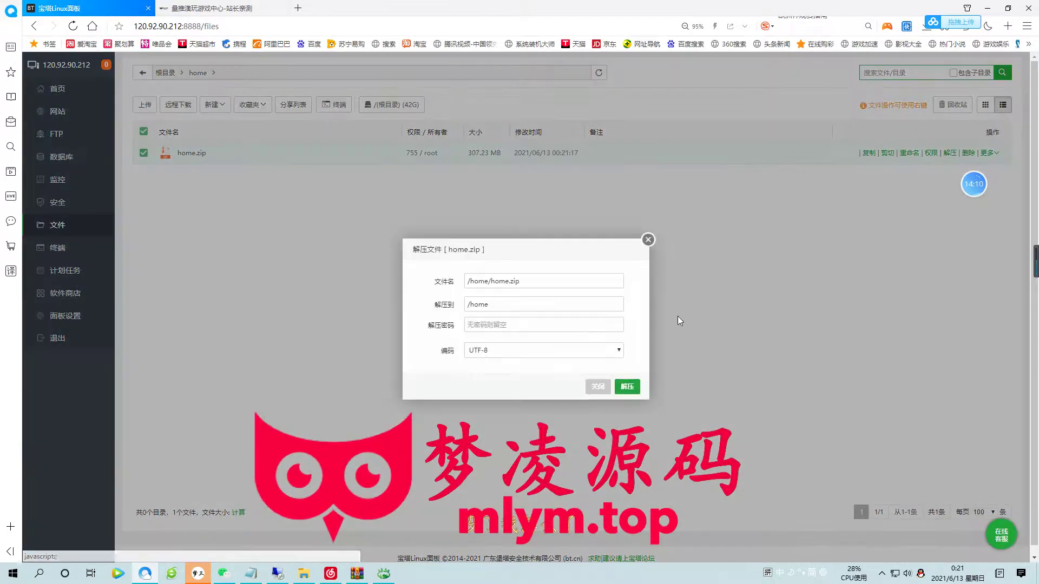
{"action": "left_click", "coordinate": [631, 387]}
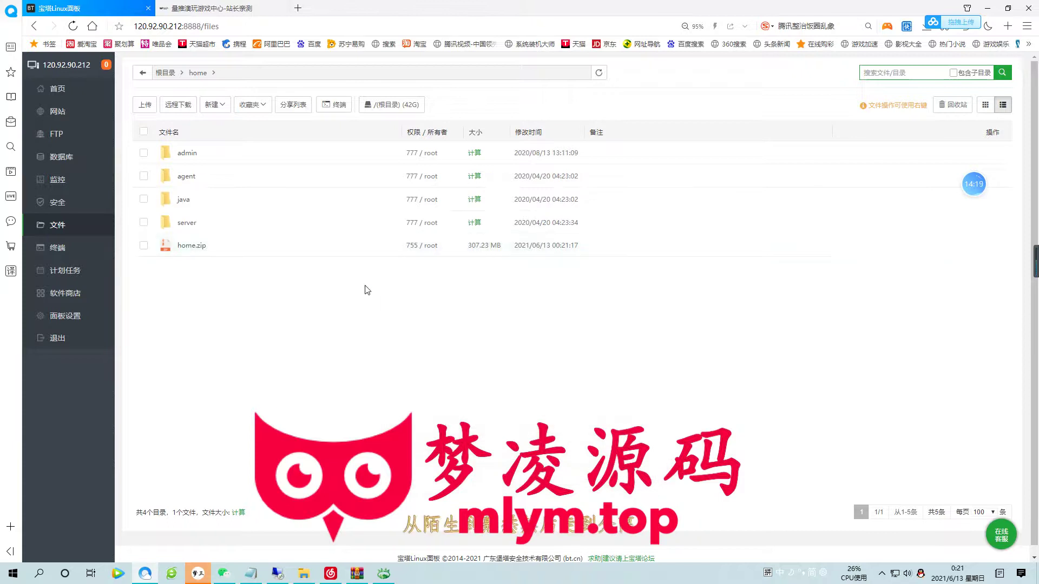
Delete home.zip, moving it to the recycle bin
{"action": "left_click", "coordinate": [971, 246]}
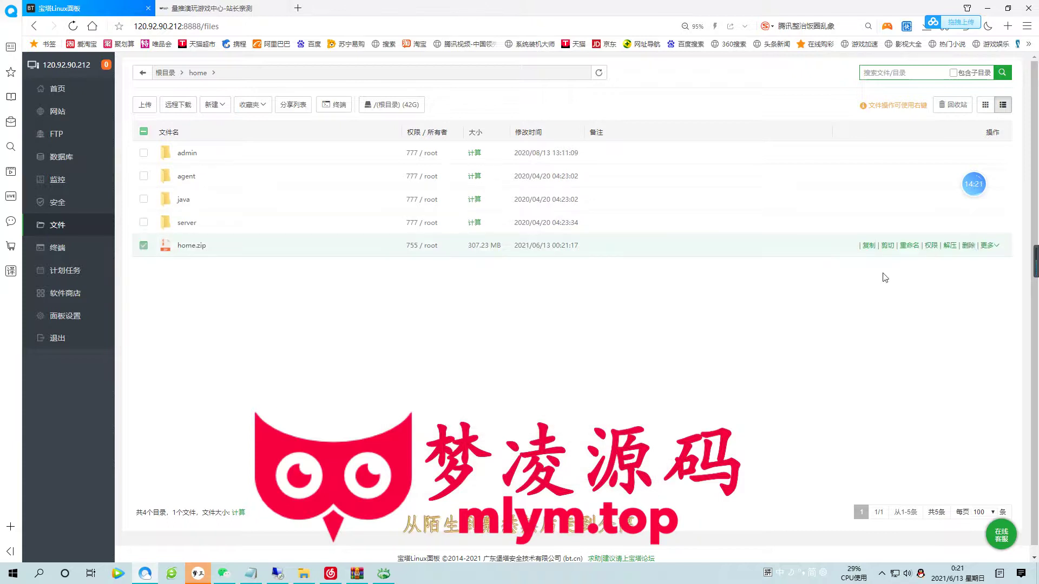
{"action": "left_click", "coordinate": [967, 245]}
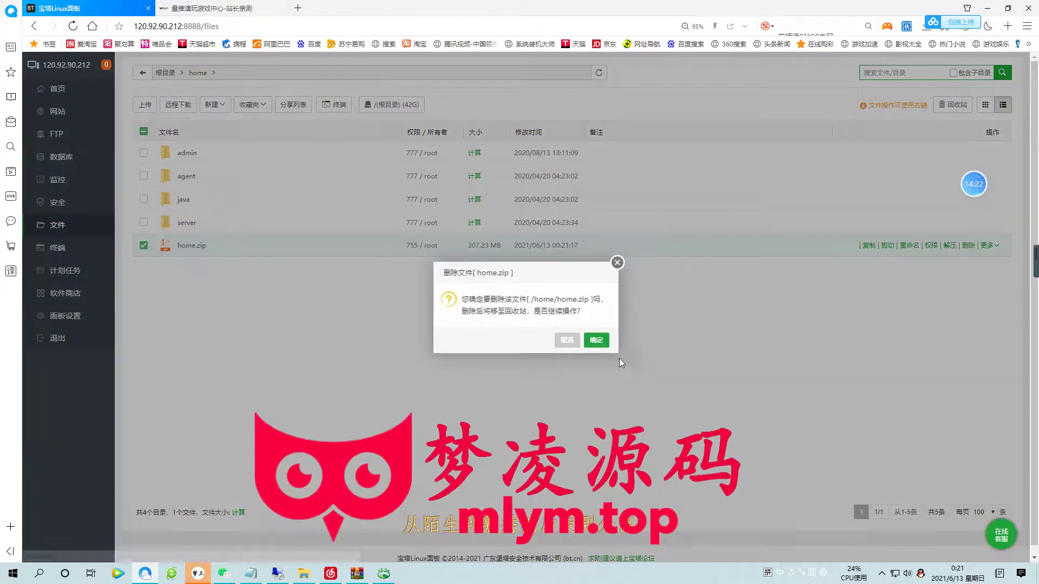
{"action": "left_click", "coordinate": [595, 338]}
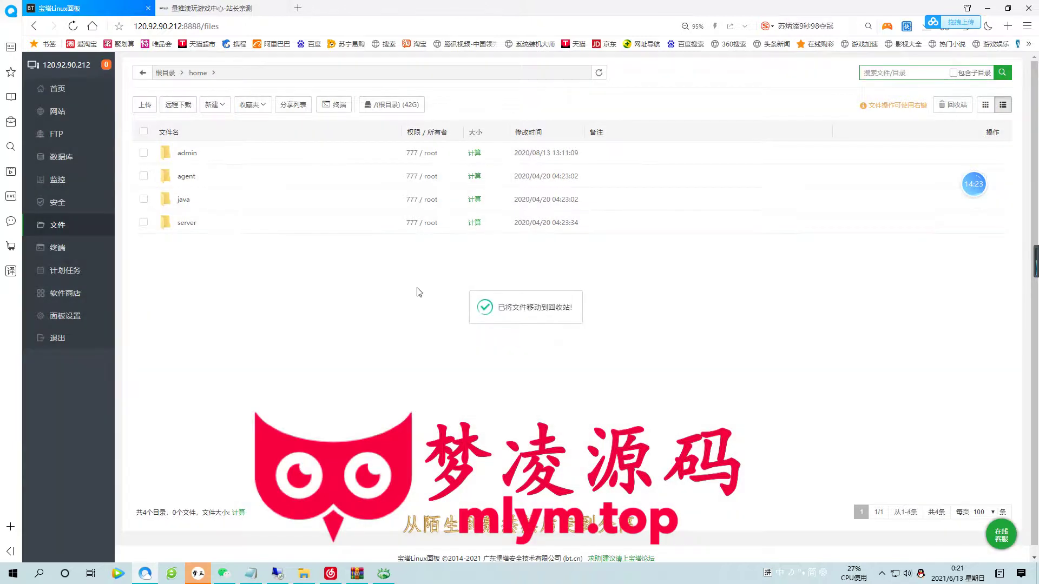
Review Tomcat's main config from the 软件商店 installed list, then open Java项目管理器 settings
{"action": "left_click", "coordinate": [60, 297]}
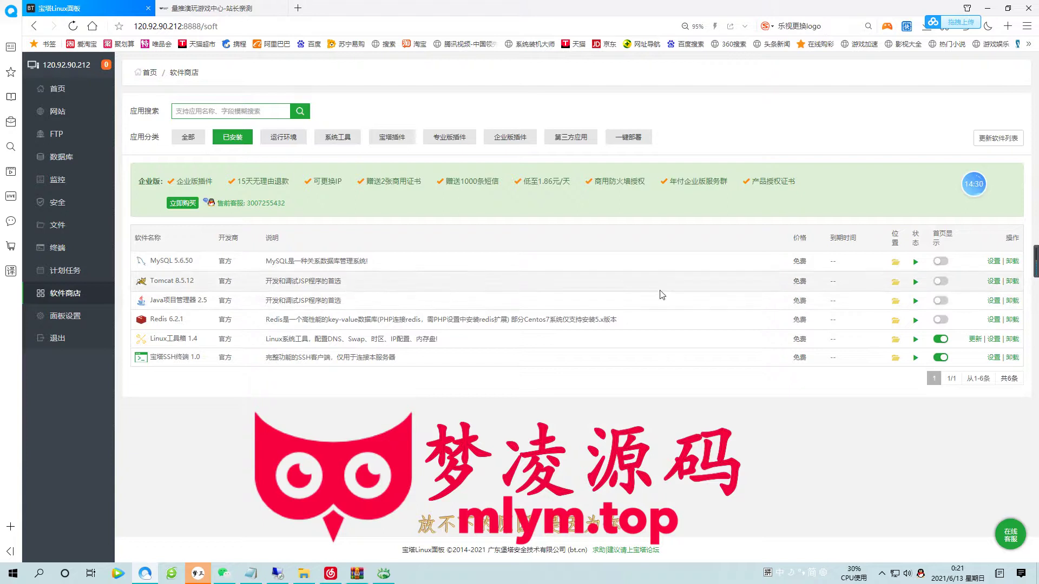
{"action": "left_click", "coordinate": [992, 281]}
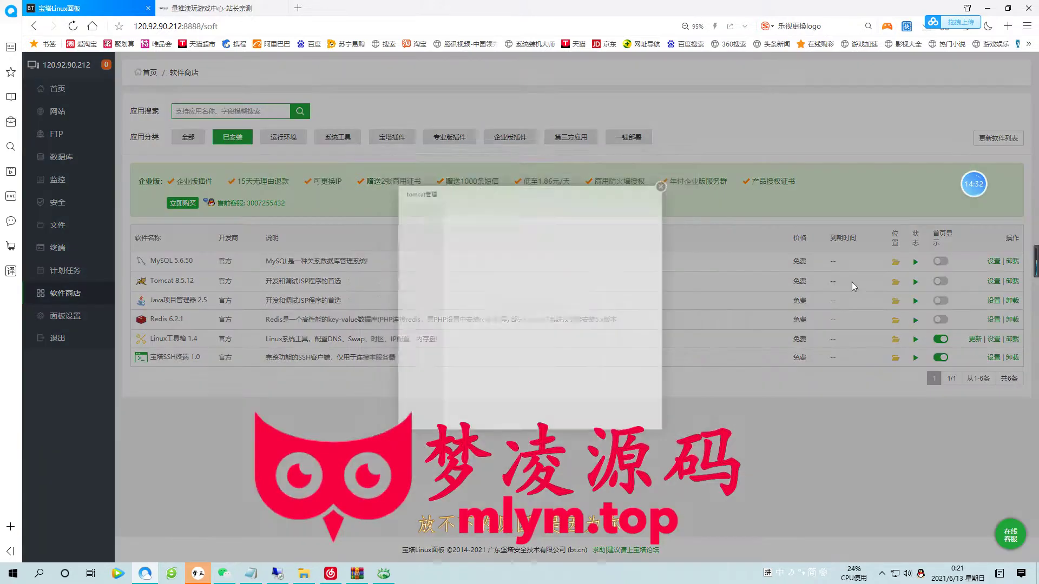
{"action": "left_click", "coordinate": [386, 206]}
{"action": "scroll", "coordinate": [586, 279], "scroll_direction": "down", "scroll_amount": 5}
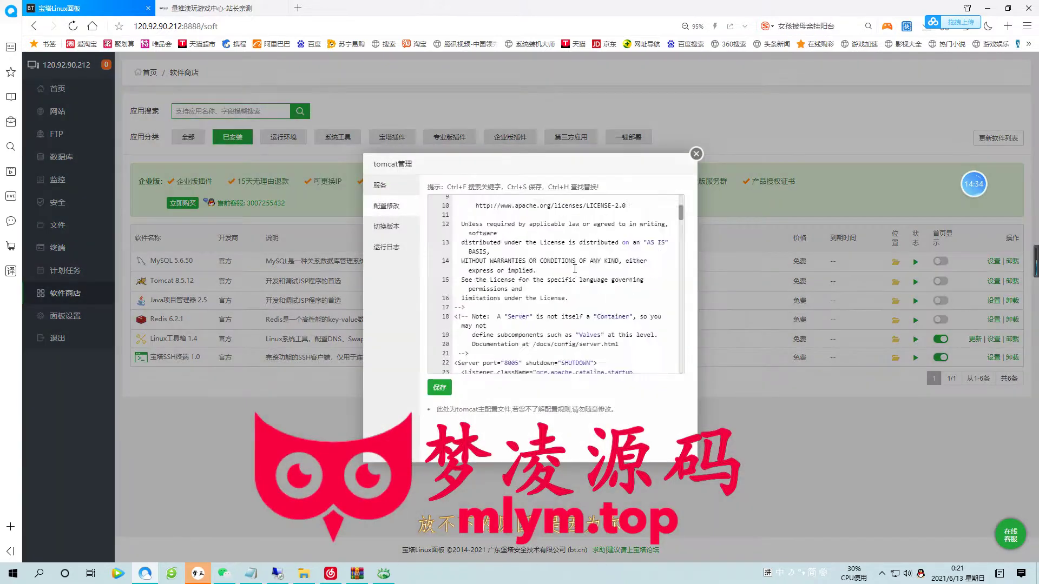
{"action": "scroll", "coordinate": [586, 280], "scroll_direction": "down", "scroll_amount": 6}
{"action": "left_click", "coordinate": [696, 154]}
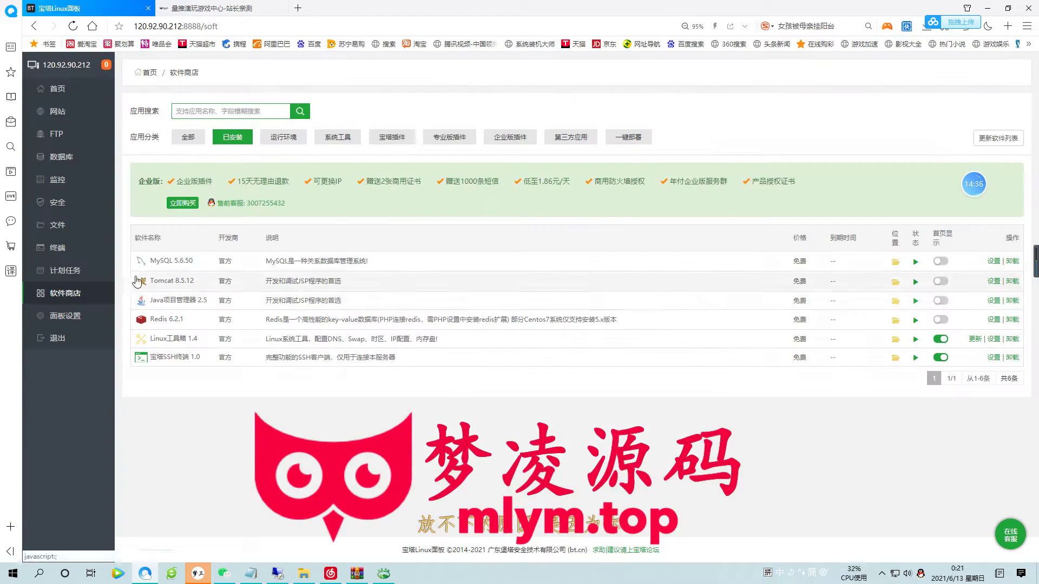
{"action": "left_click", "coordinate": [992, 300]}
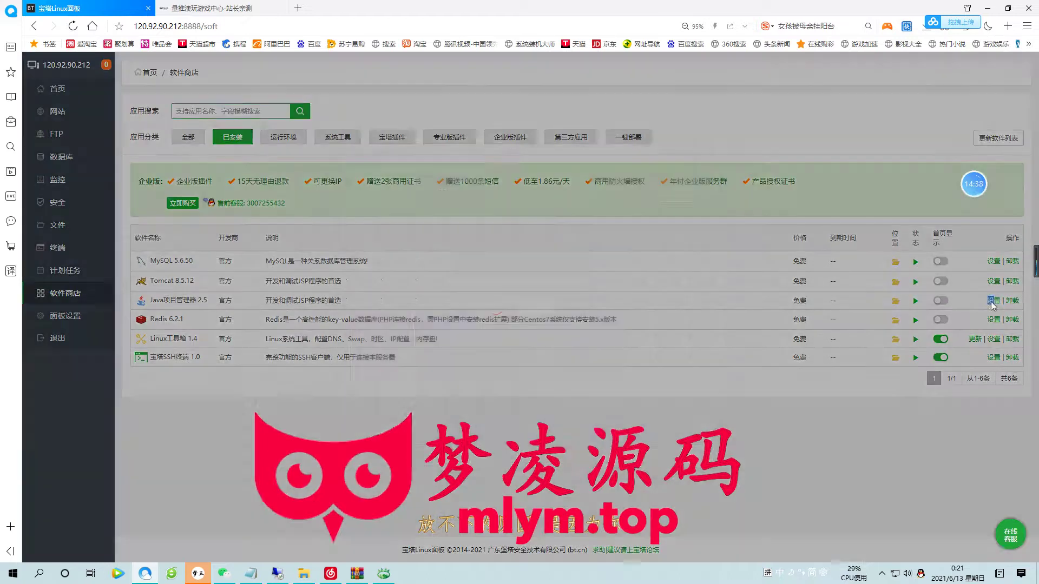
Install tomcat8 in Java项目管理器 and confirm it runs on port 8082
{"action": "left_click", "coordinate": [503, 193]}
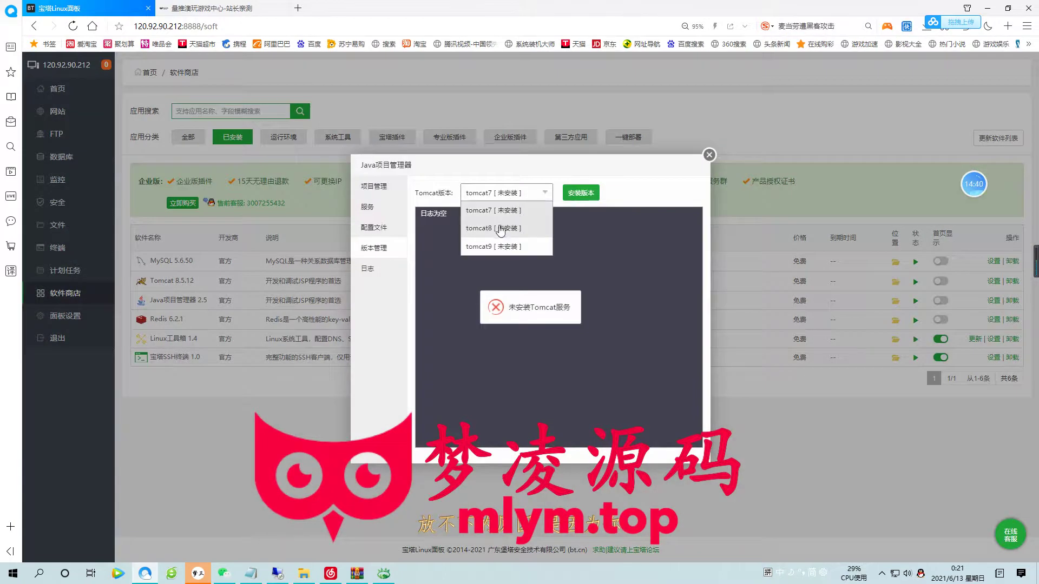
{"action": "left_click", "coordinate": [500, 224]}
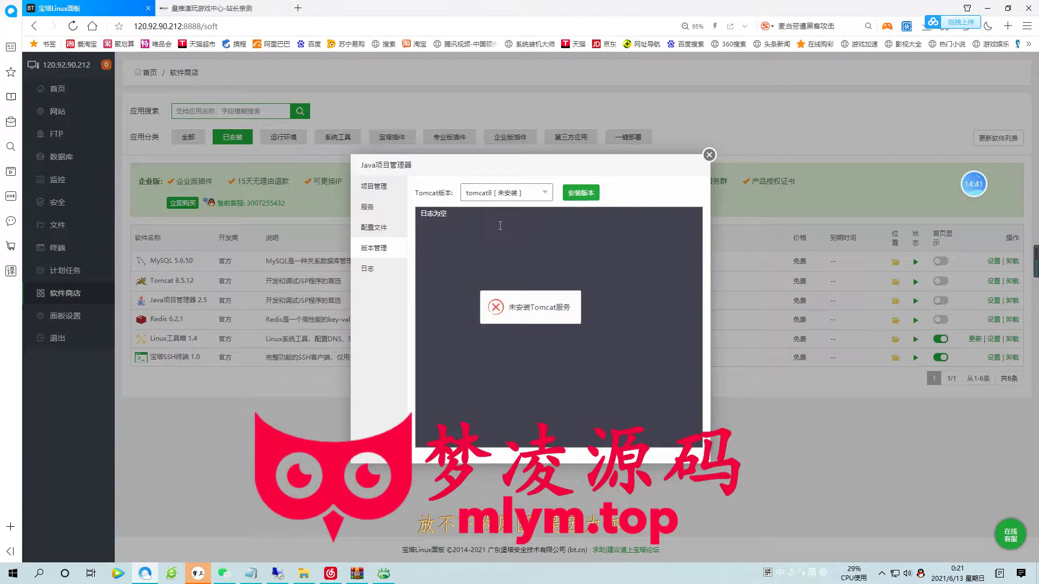
{"action": "left_click", "coordinate": [579, 193]}
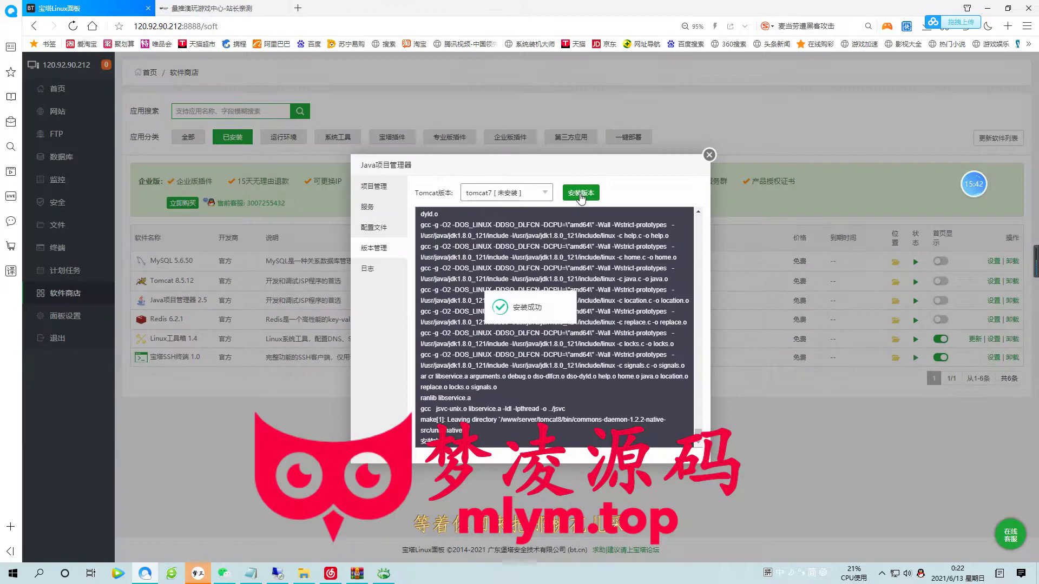
{"action": "left_click", "coordinate": [363, 211]}
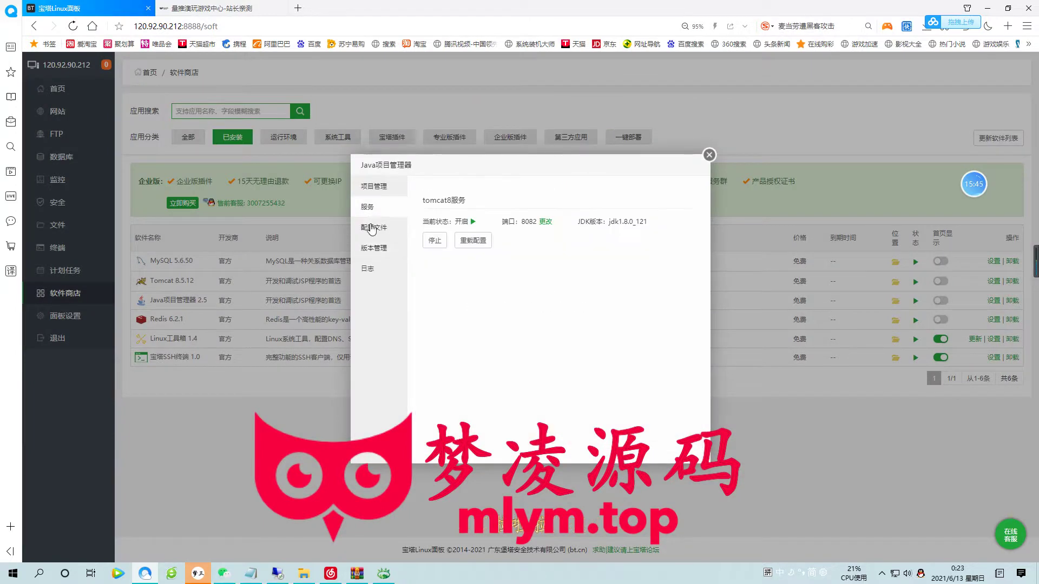
Change the tomcat8 service port from 8082 to 8088
{"action": "left_click", "coordinate": [372, 228]}
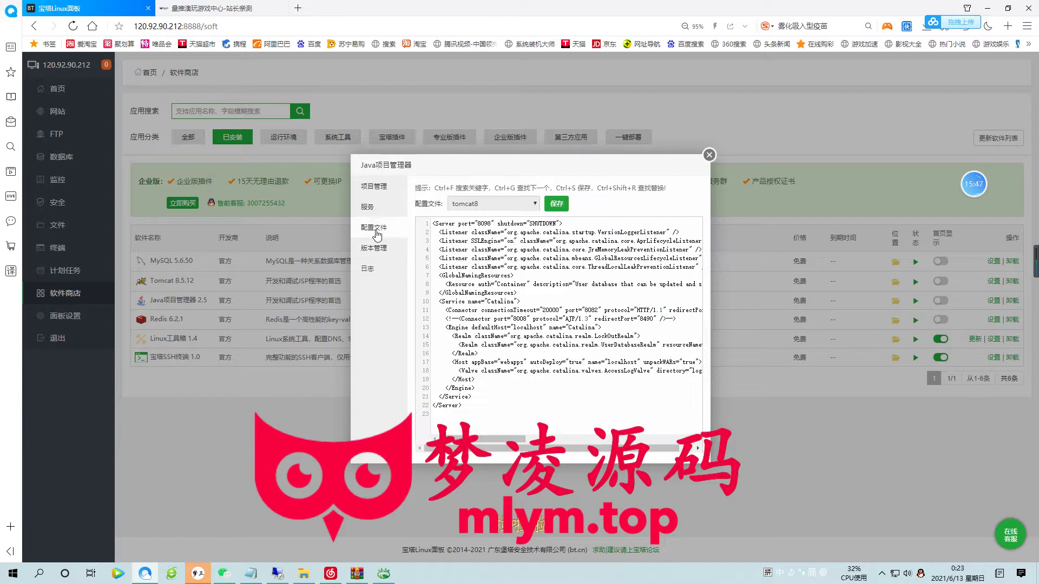
{"action": "left_click", "coordinate": [373, 208]}
{"action": "left_click", "coordinate": [374, 228]}
{"action": "left_click", "coordinate": [381, 210]}
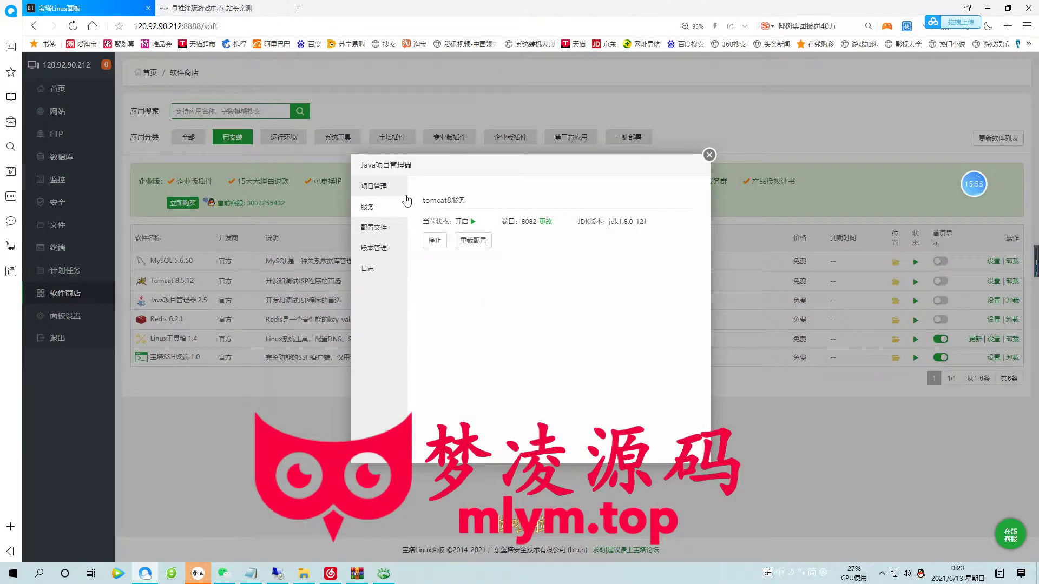
{"action": "left_click", "coordinate": [547, 222]}
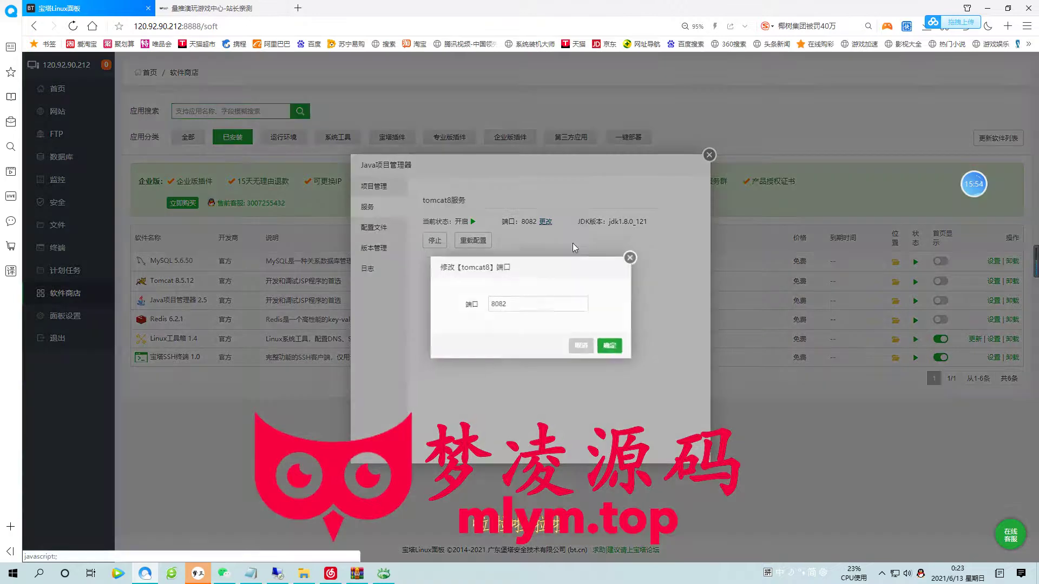
{"action": "left_click", "coordinate": [524, 301]}
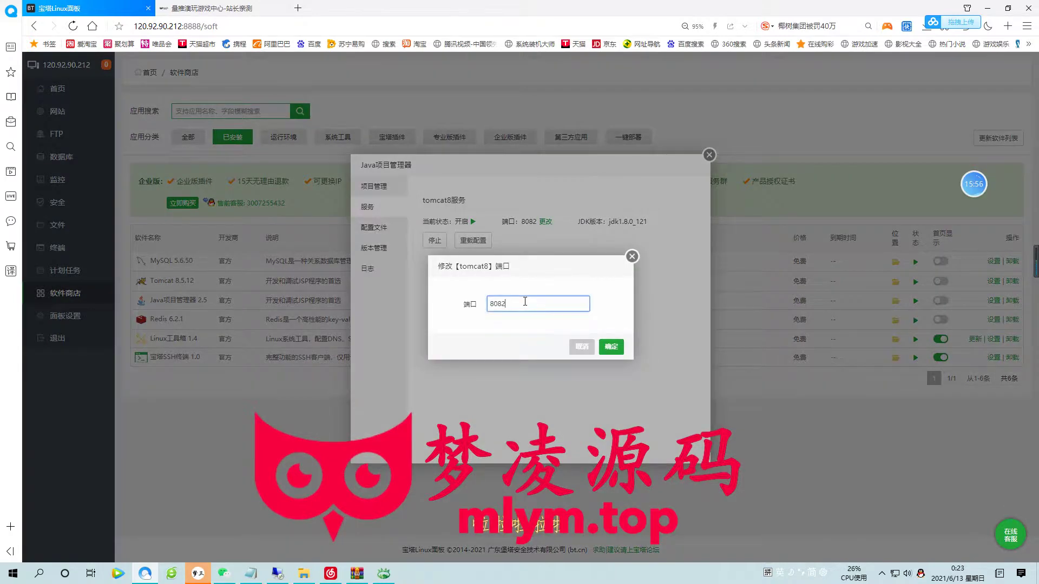
{"action": "type", "text": "0"}
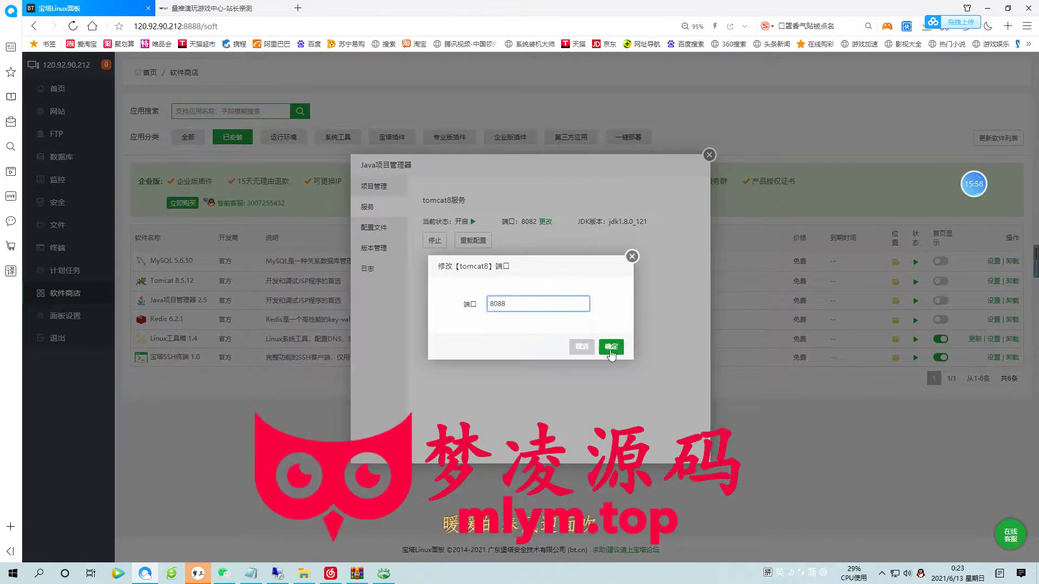
{"action": "left_click", "coordinate": [611, 347]}
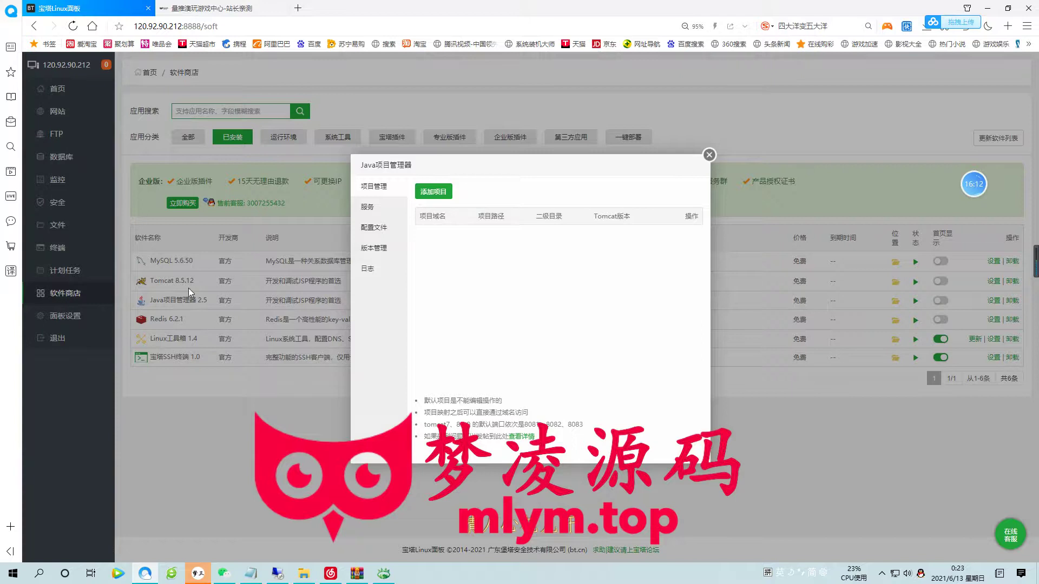
{"action": "left_click", "coordinate": [709, 156]}
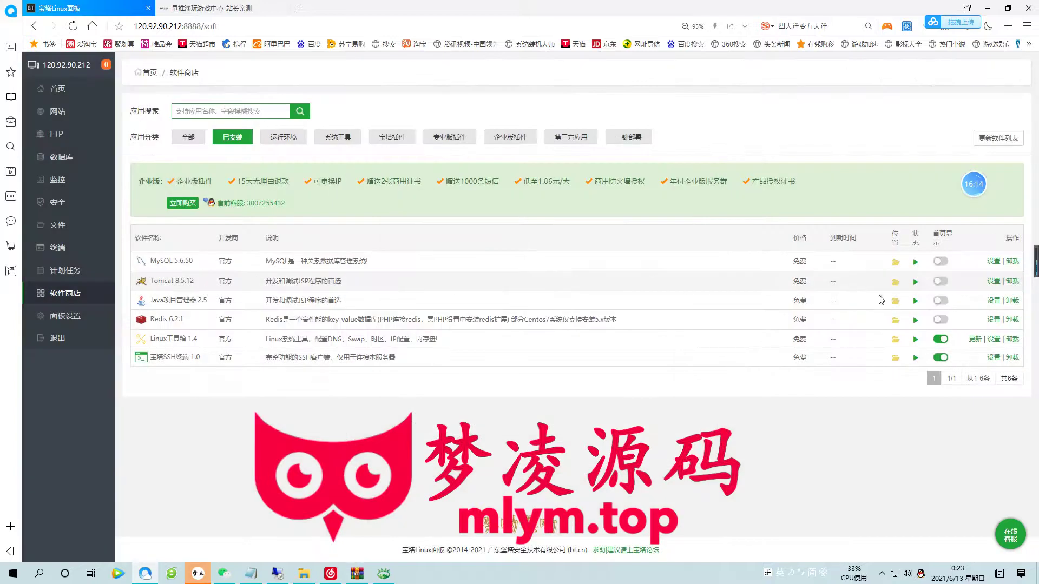
Clear all text from Tomcat's main config file and save it empty
{"action": "left_click", "coordinate": [993, 281]}
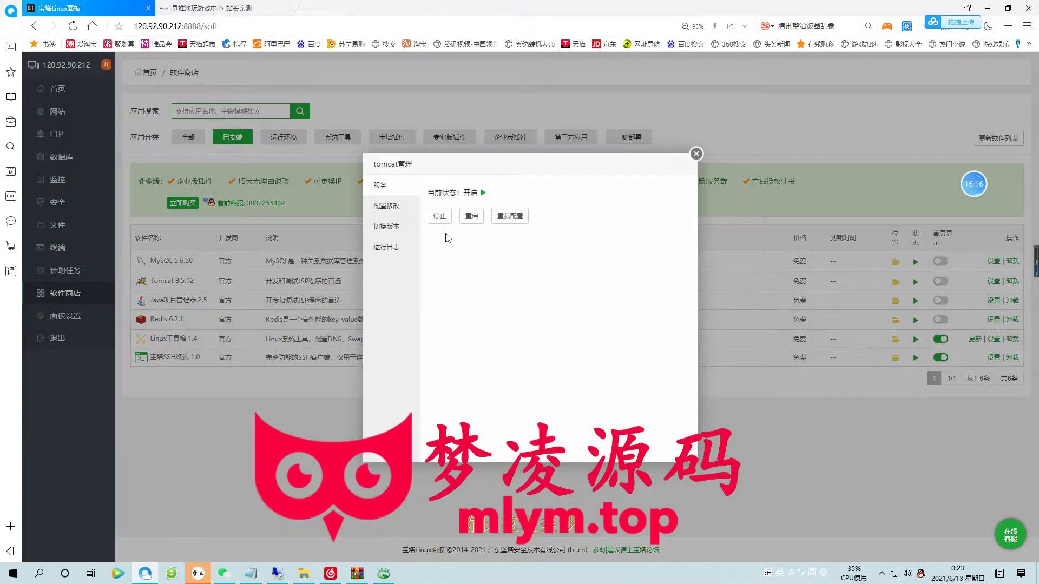
{"action": "left_click", "coordinate": [388, 207]}
{"action": "scroll", "coordinate": [539, 284], "scroll_direction": "down", "scroll_amount": 10}
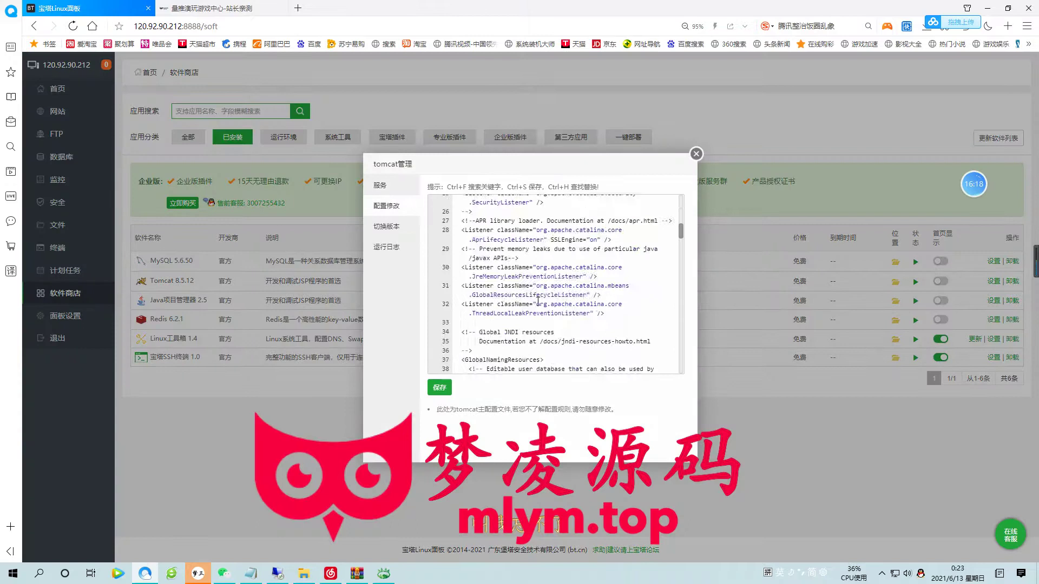
{"action": "left_click_drag", "start_coordinate": [681, 261], "coordinate": [680, 203]}
{"action": "right_click", "coordinate": [542, 225]}
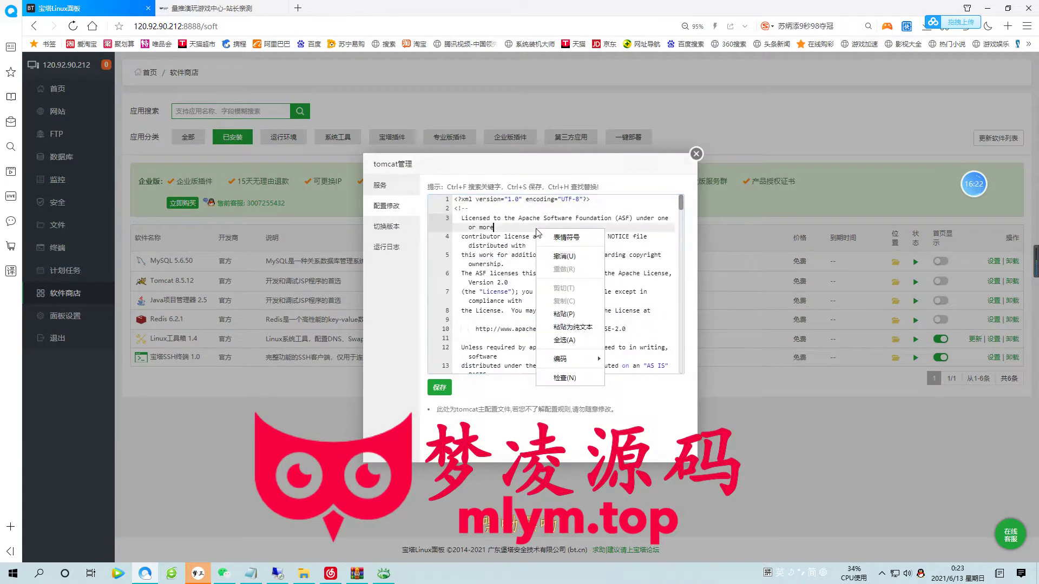
{"action": "left_click", "coordinate": [567, 341]}
{"action": "key", "text": "BackSpace"}
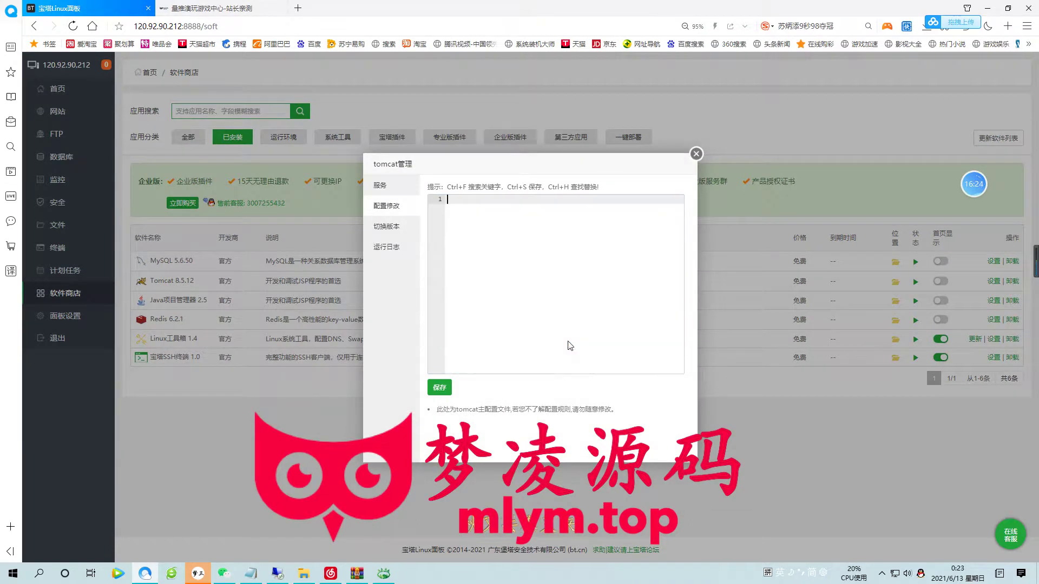
{"action": "left_click", "coordinate": [439, 387]}
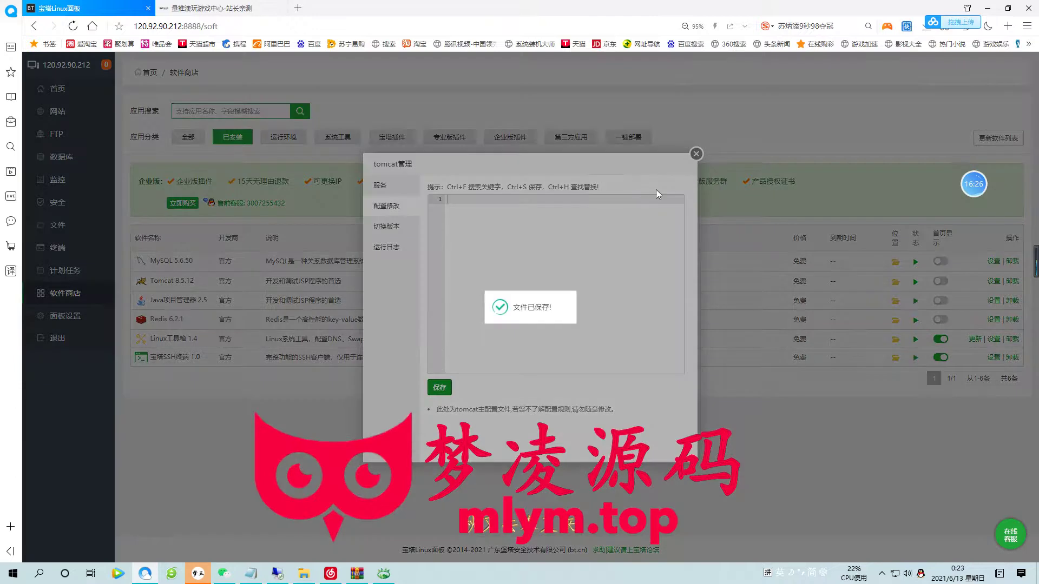
Restart the Tomcat service
{"action": "left_click", "coordinate": [384, 184]}
{"action": "left_click", "coordinate": [472, 216]}
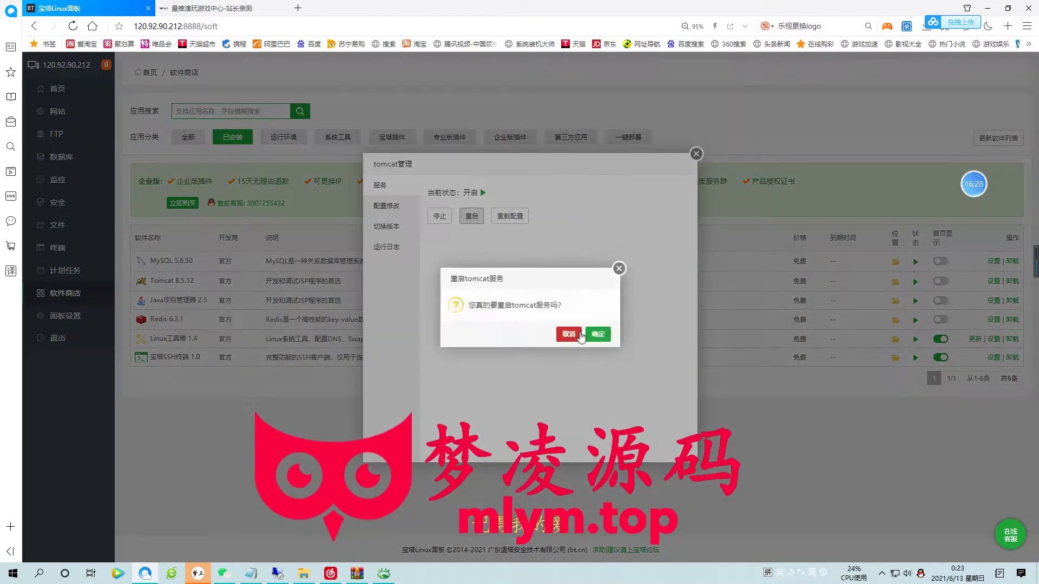
{"action": "left_click", "coordinate": [569, 336]}
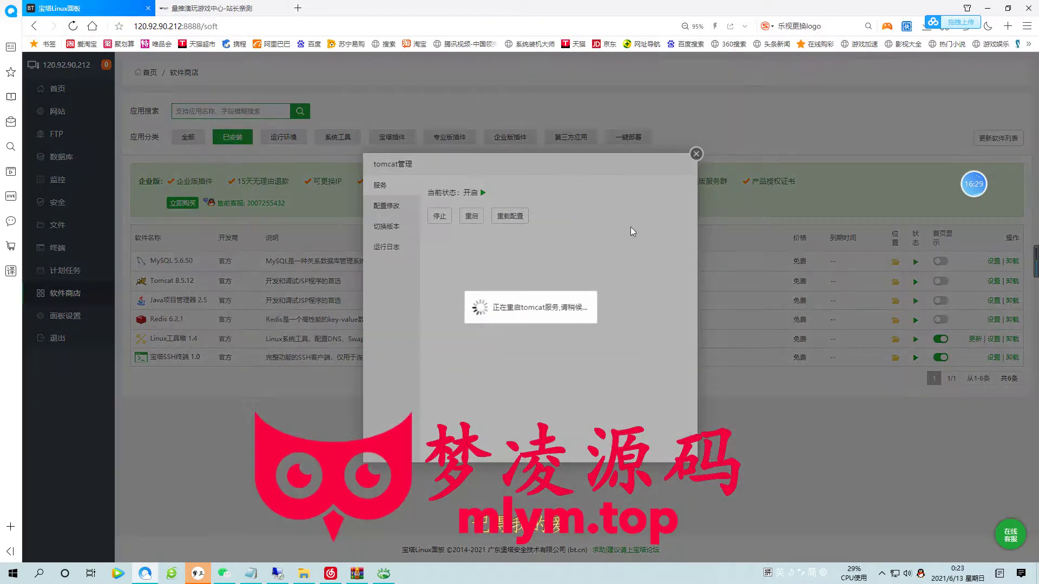
{"action": "left_click", "coordinate": [697, 154]}
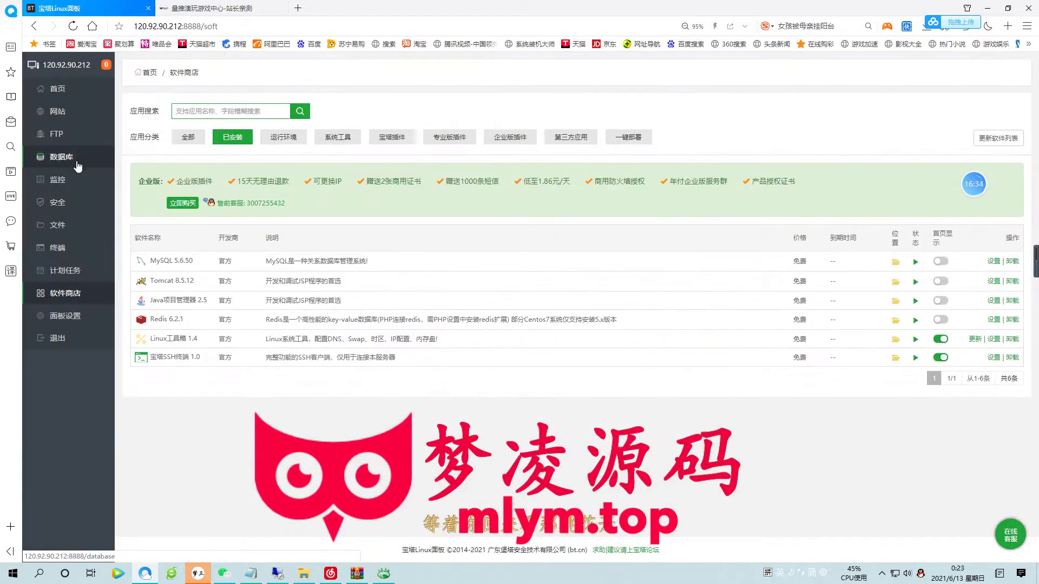
Start adding a database and paste gamedb from the setup notes as its name
{"action": "left_click", "coordinate": [64, 223]}
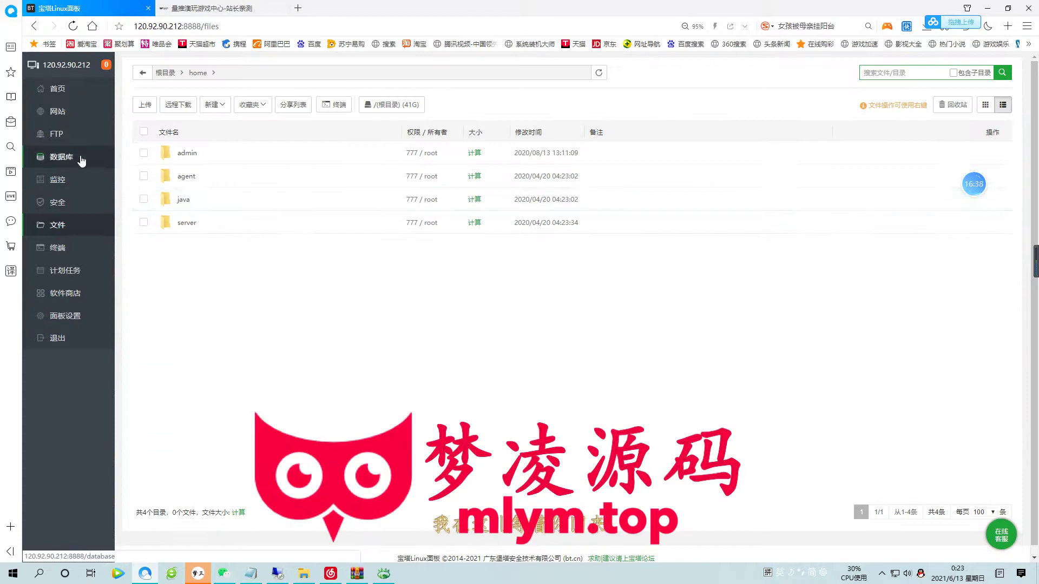
{"action": "left_click", "coordinate": [81, 158]}
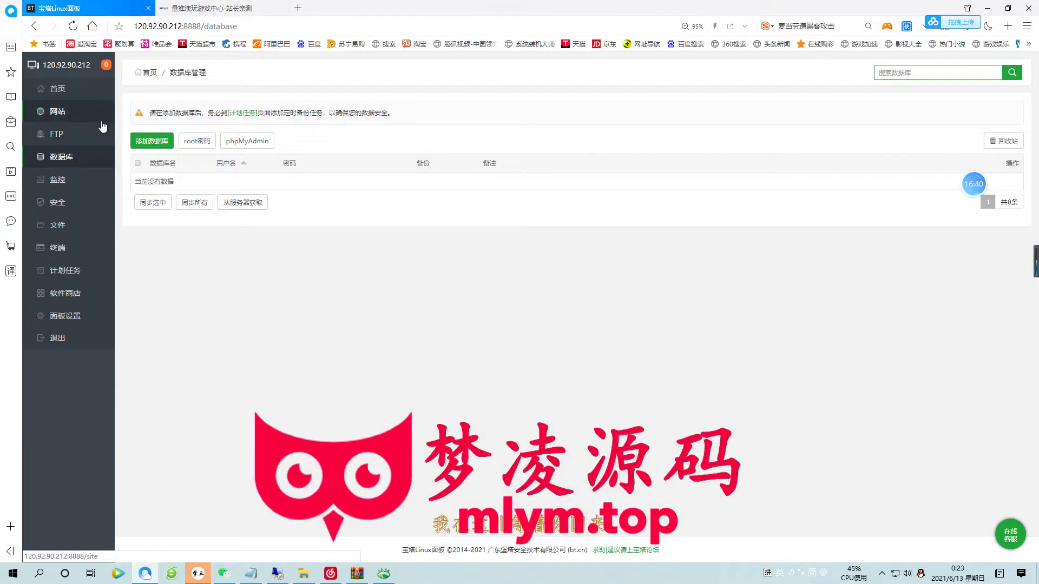
{"action": "left_click", "coordinate": [157, 142]}
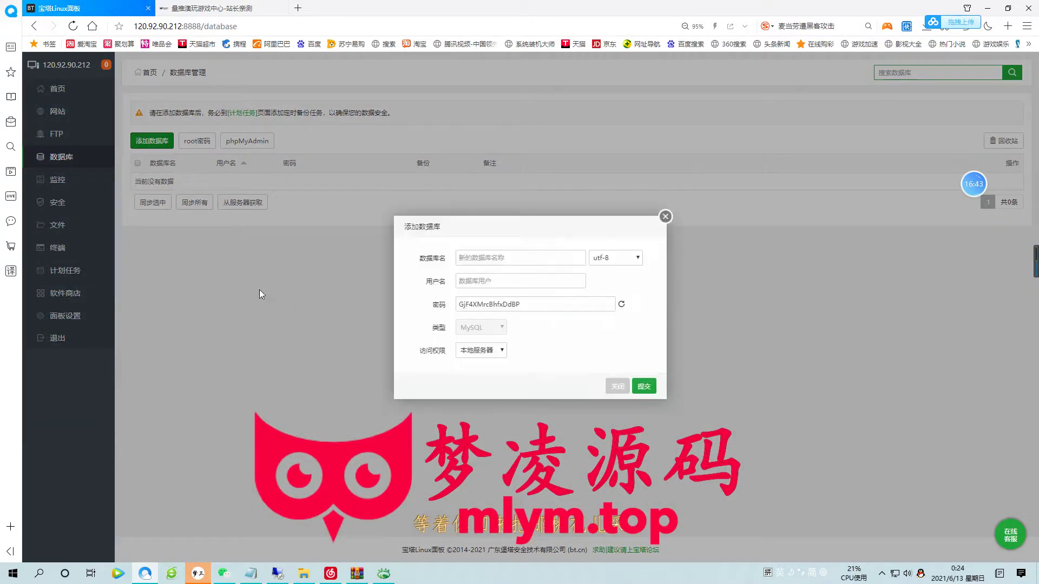
{"action": "left_click", "coordinate": [252, 574]}
{"action": "scroll", "coordinate": [472, 333], "scroll_direction": "down", "scroll_amount": 1}
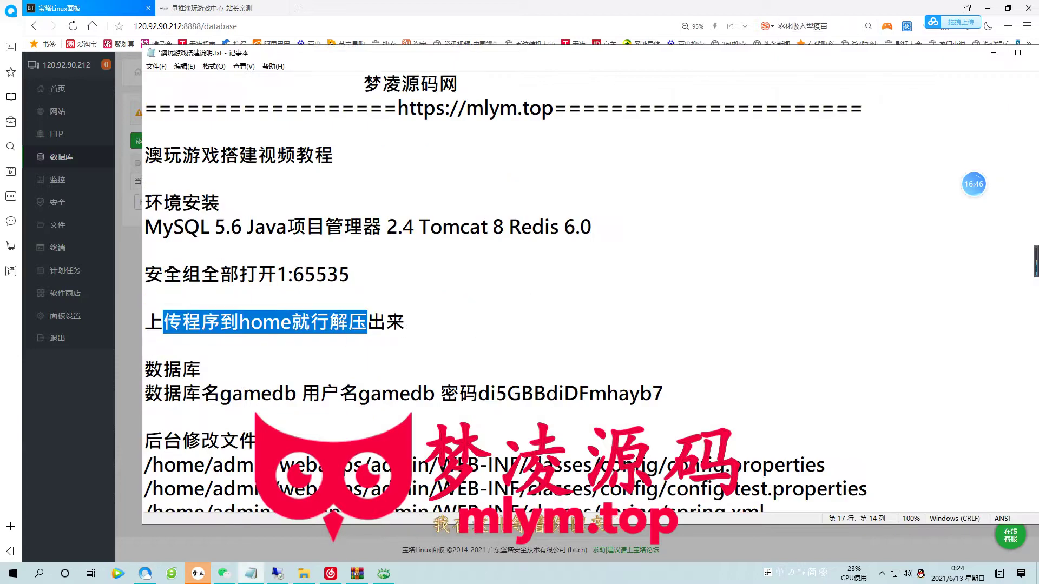
{"action": "left_click_drag", "start_coordinate": [226, 395], "coordinate": [297, 396]}
{"action": "key", "text": "ctrl+c"}
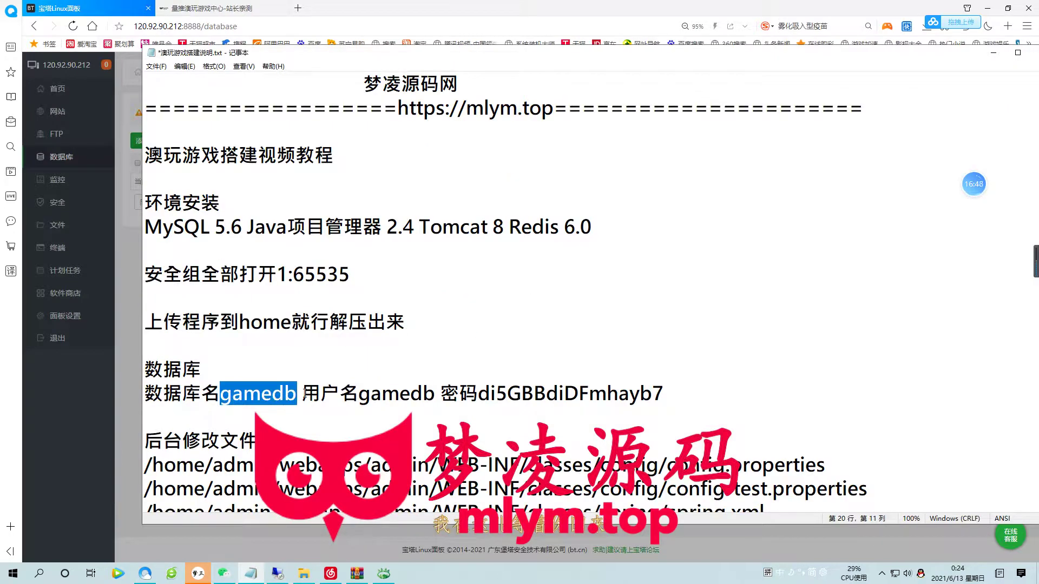
{"action": "left_click", "coordinate": [993, 54]}
{"action": "left_click", "coordinate": [513, 255]}
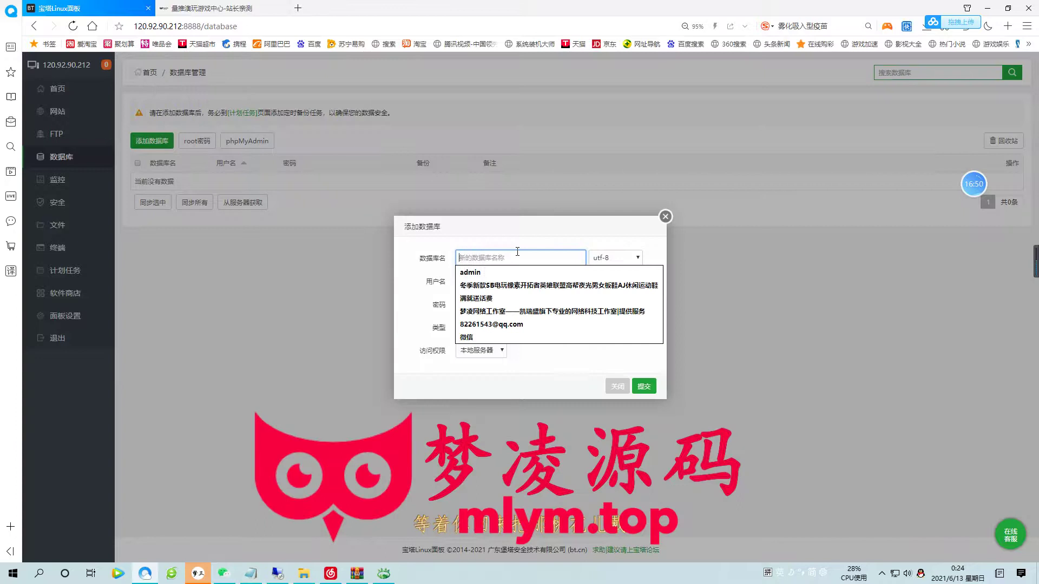
{"action": "key", "text": "ctrl+v"}
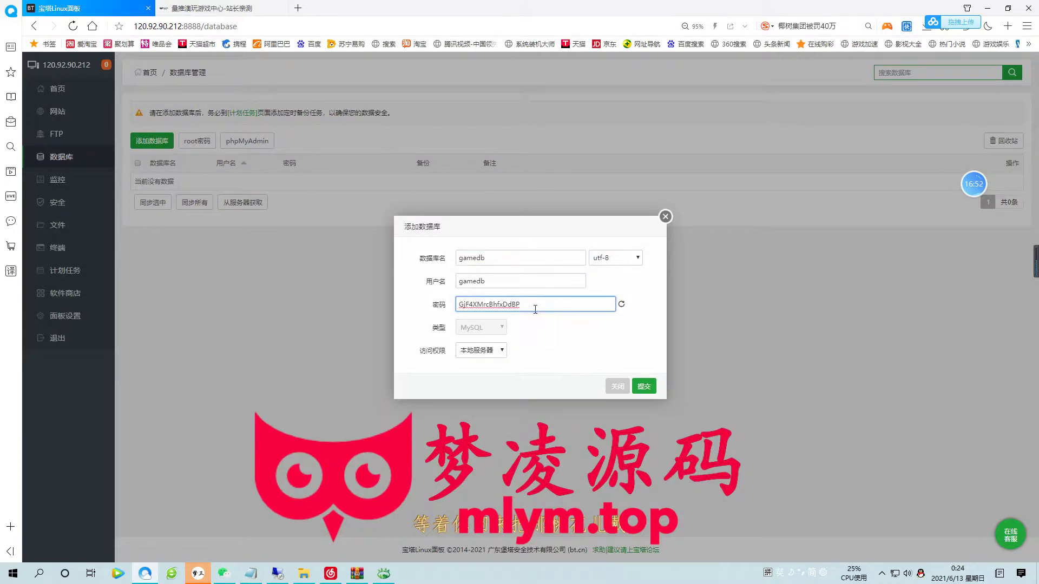
Submit the gamedb database with its generated password, then reveal that password
{"action": "double_click", "coordinate": [549, 307]}
{"action": "left_click", "coordinate": [600, 317]}
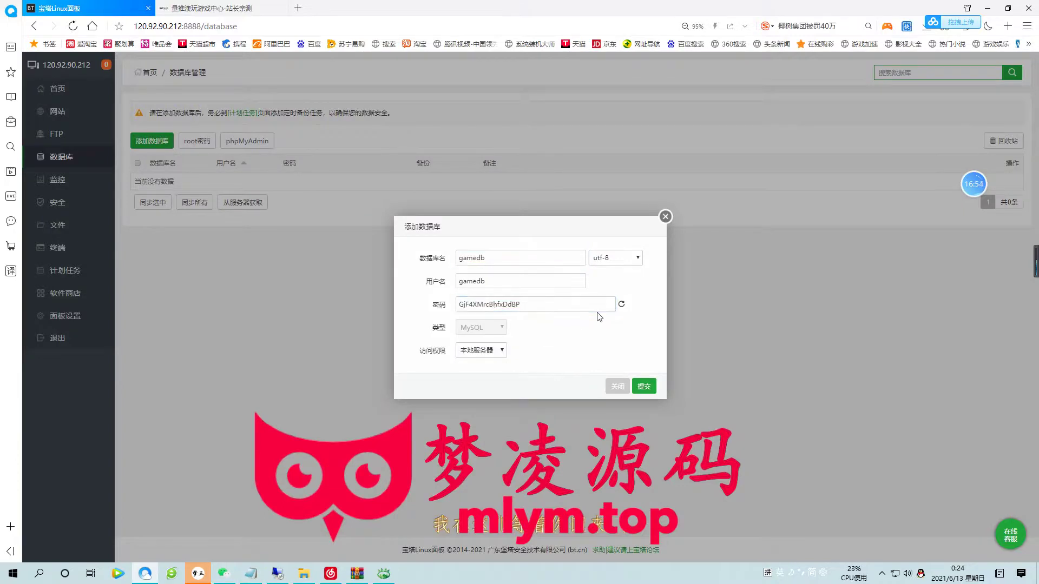
{"action": "left_click", "coordinate": [642, 386]}
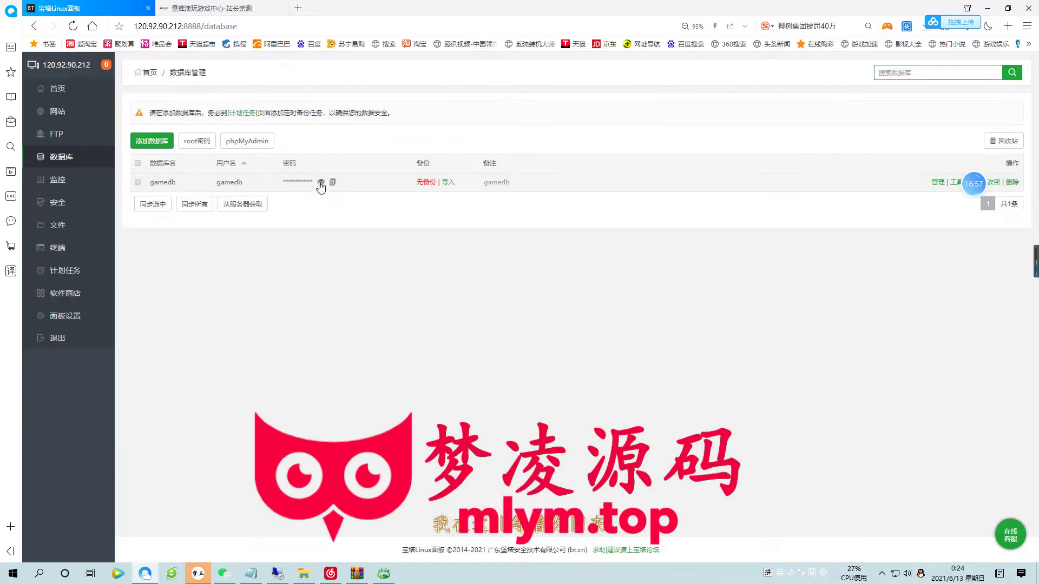
{"action": "left_click", "coordinate": [321, 182]}
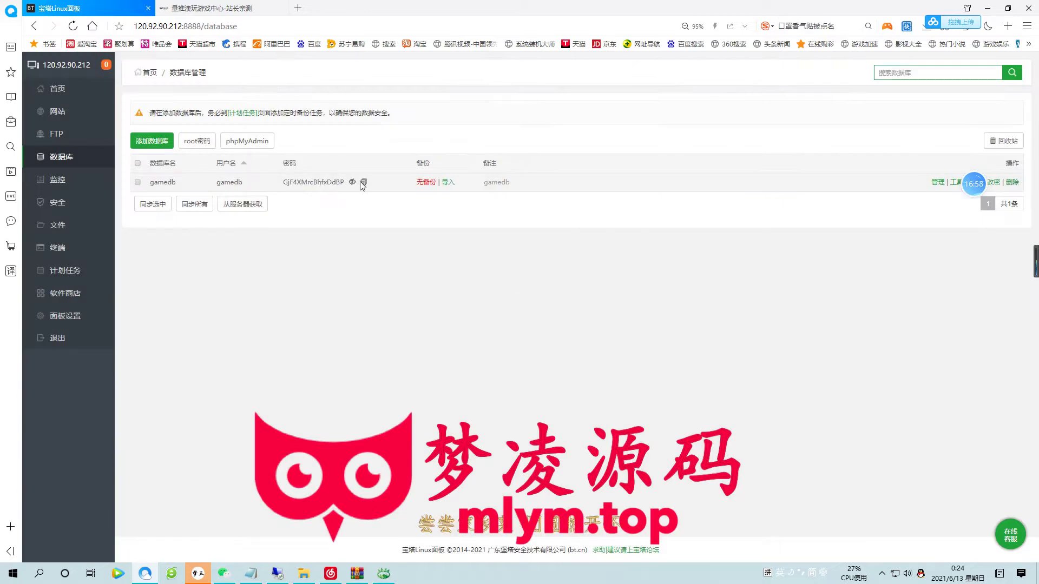
Set the MySQL root password to the copied gamedb password
{"action": "left_click", "coordinate": [363, 183]}
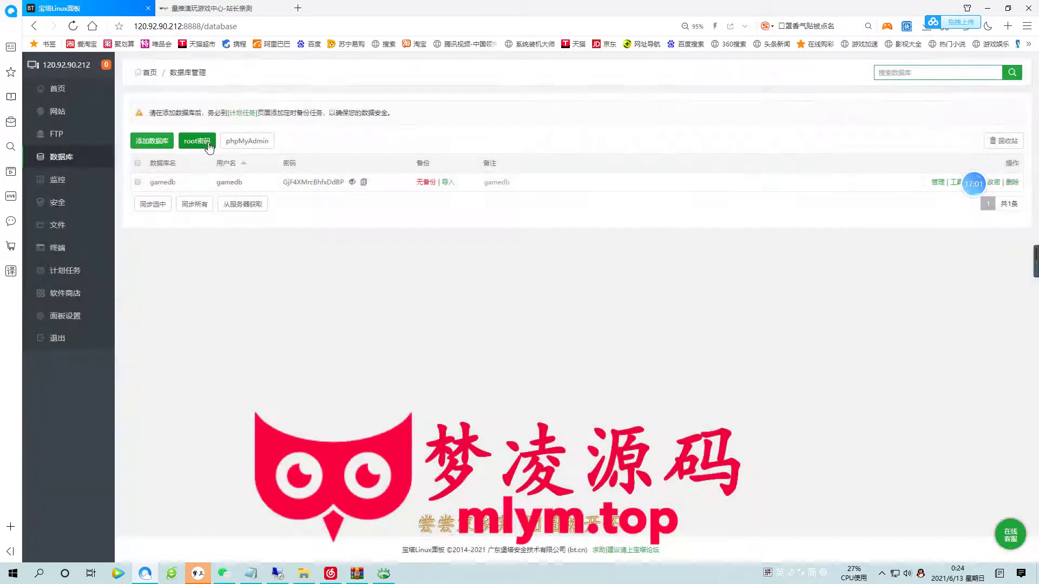
{"action": "left_click", "coordinate": [208, 143]}
{"action": "left_click_drag", "start_coordinate": [527, 304], "coordinate": [362, 304]}
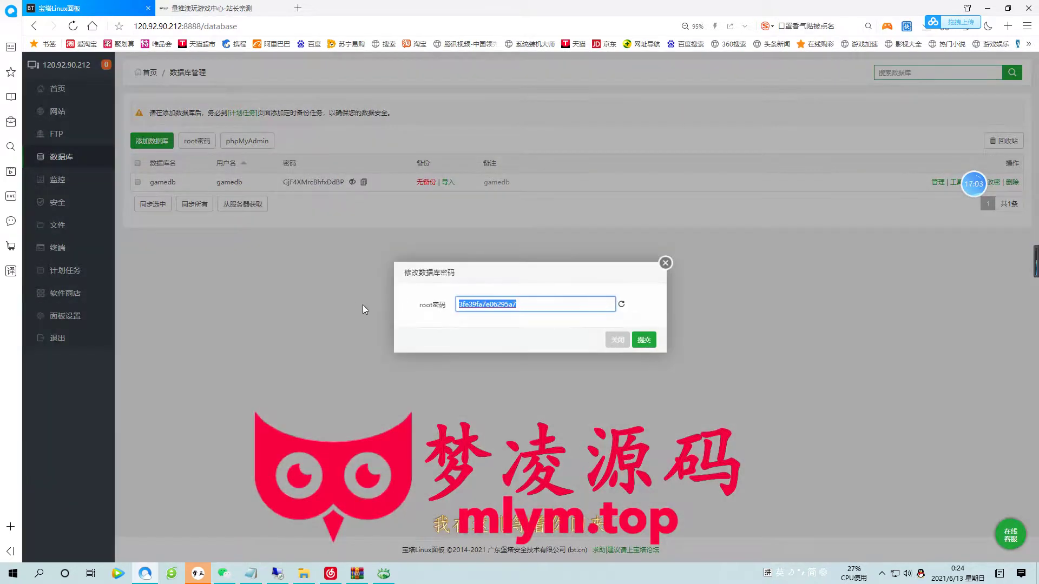
{"action": "key", "text": "ctrl+v"}
{"action": "left_click", "coordinate": [652, 343]}
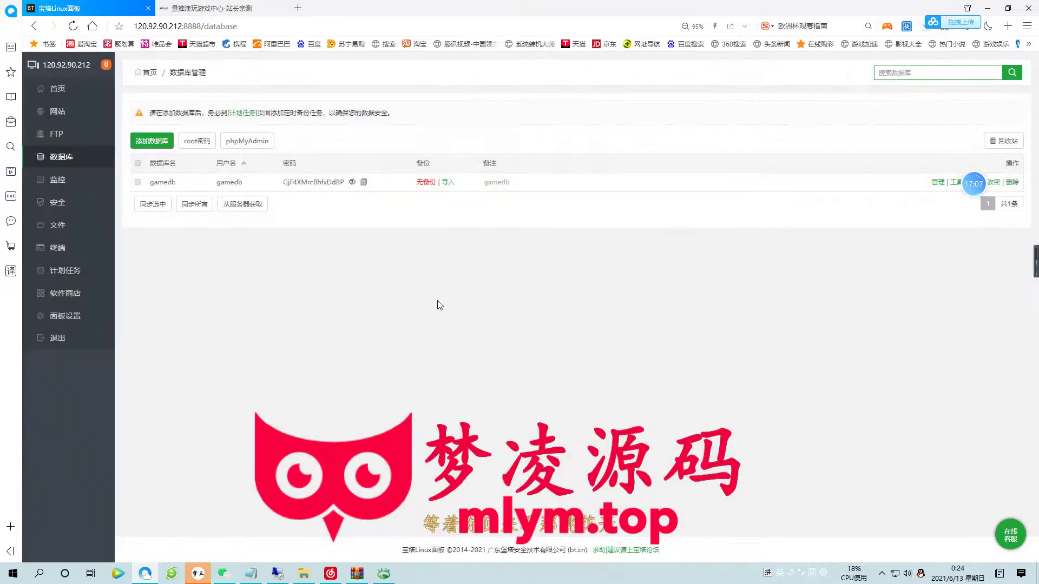
Upload gamedb_20200813_153401.sql and import it into the gamedb database
{"action": "left_click", "coordinate": [450, 183]}
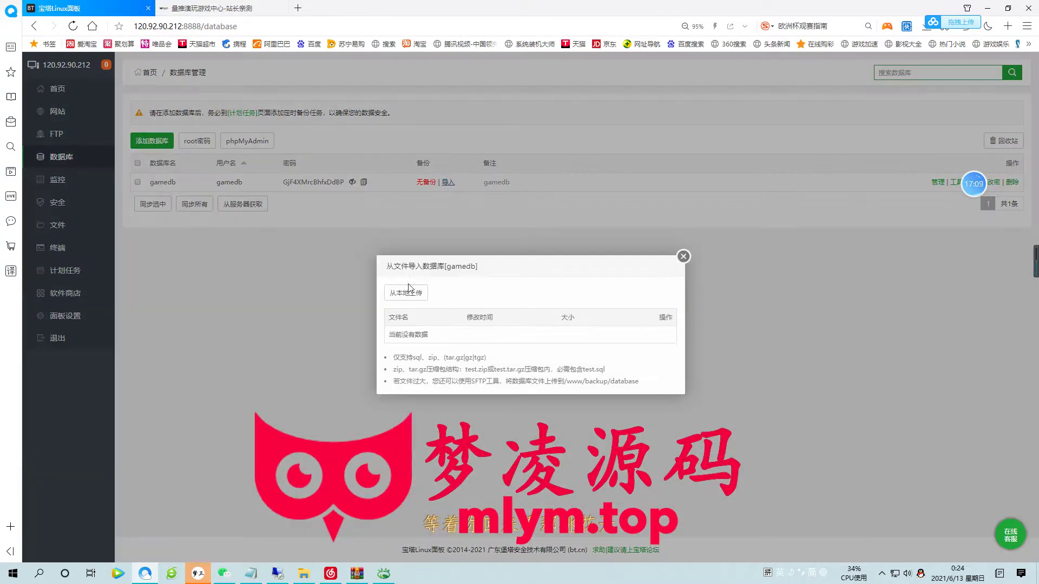
{"action": "left_click", "coordinate": [407, 291]}
{"action": "left_click", "coordinate": [303, 574]}
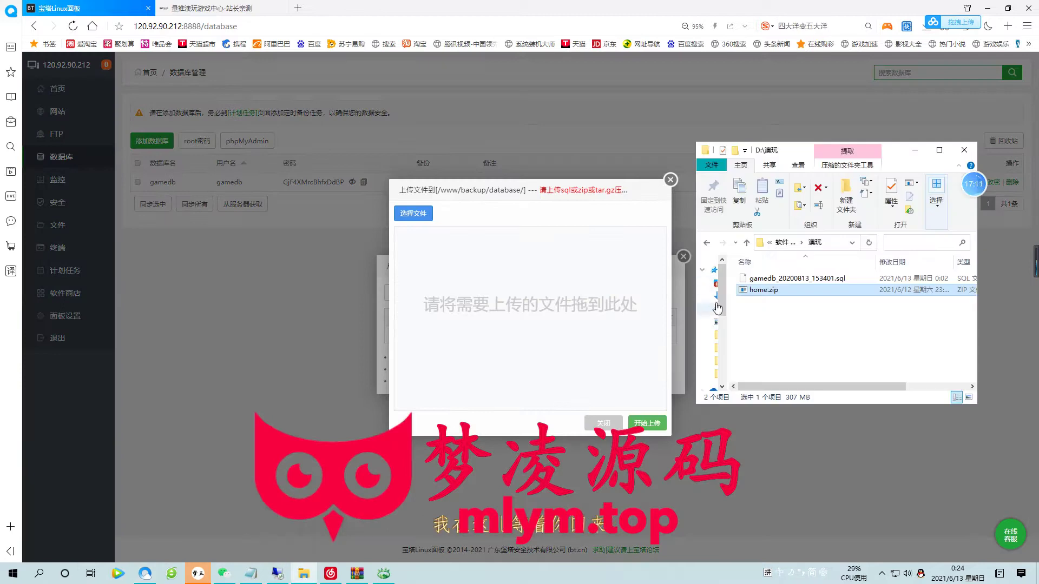
{"action": "left_click", "coordinate": [796, 278]}
{"action": "left_click_drag", "start_coordinate": [558, 313], "coordinate": [560, 313]}
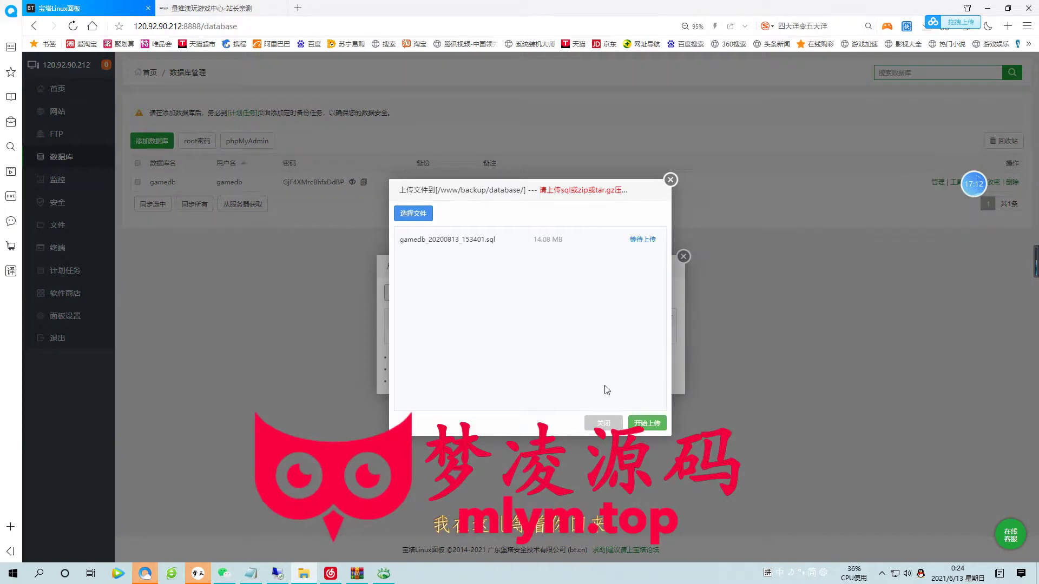
{"action": "left_click", "coordinate": [646, 423]}
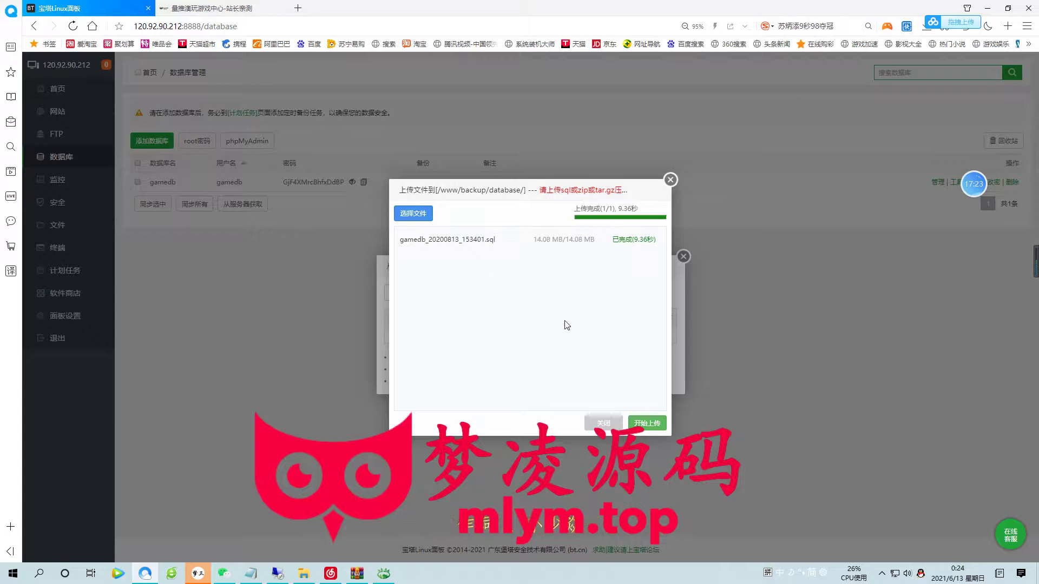
{"action": "left_click", "coordinate": [670, 179]}
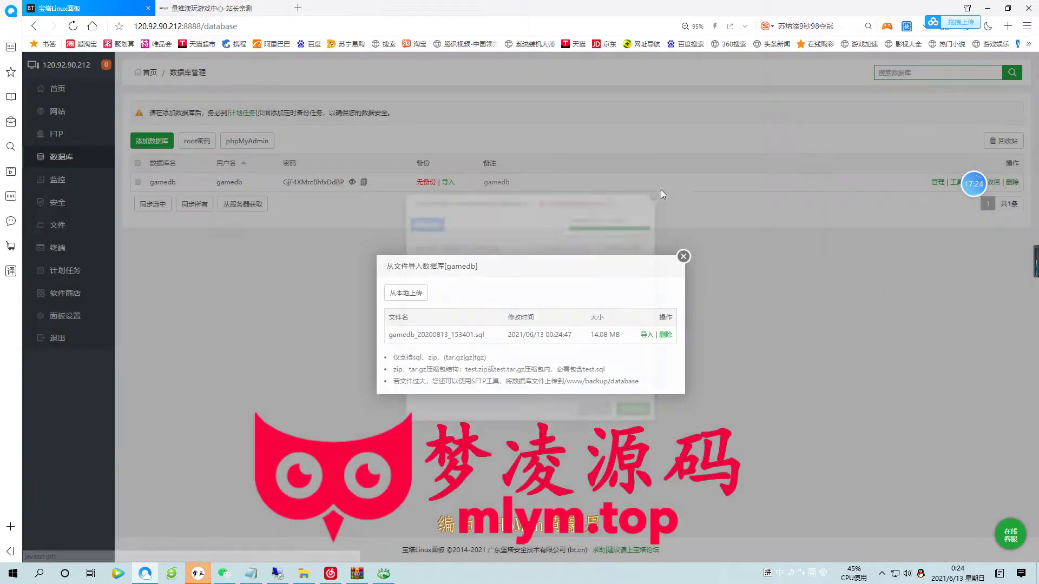
{"action": "left_click", "coordinate": [646, 335]}
{"action": "left_click", "coordinate": [595, 349]}
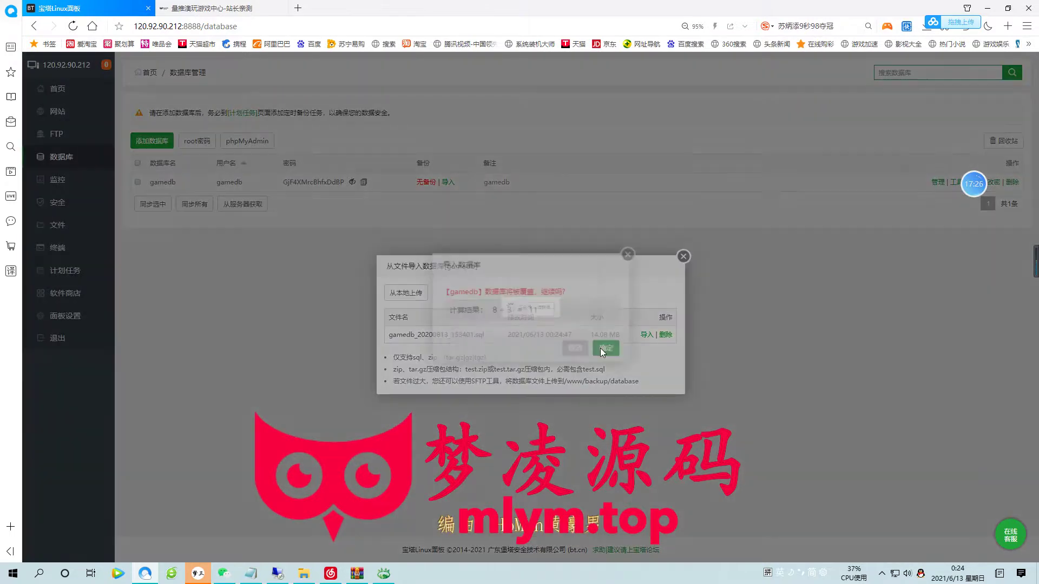
{"action": "mouse_move", "coordinate": [332, 575]}
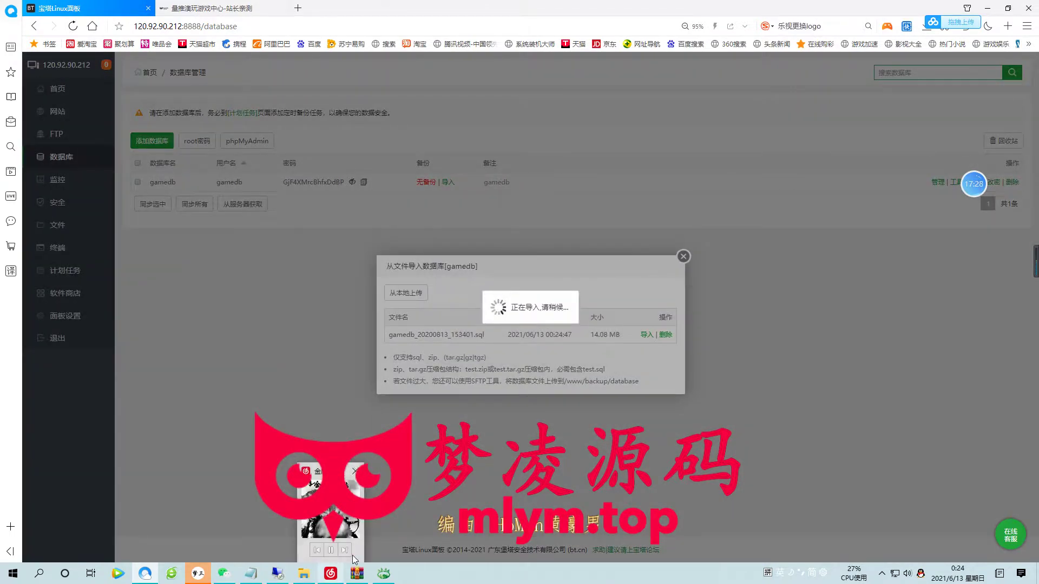
{"action": "left_click", "coordinate": [345, 550]}
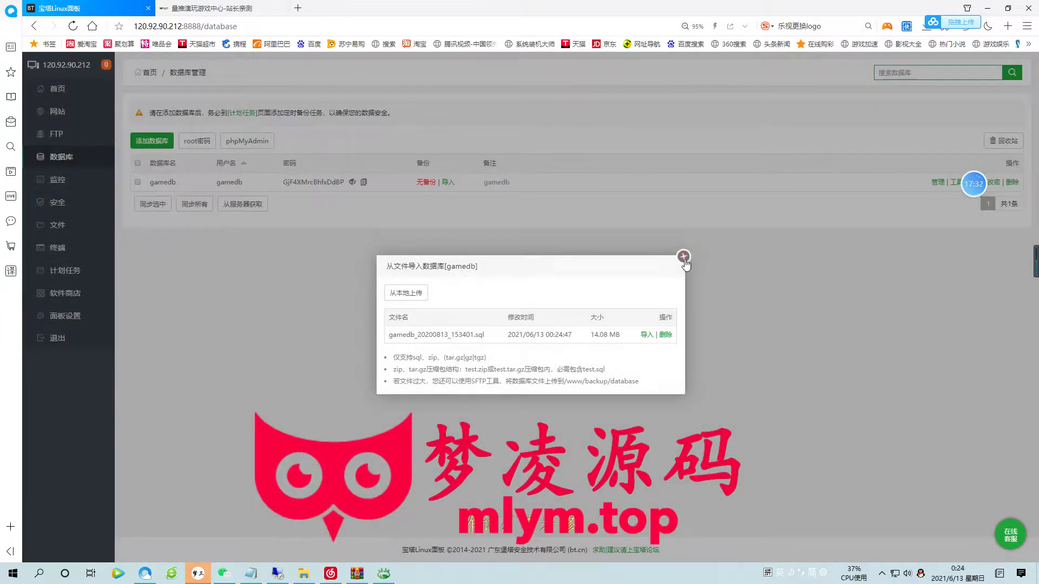
{"action": "left_click", "coordinate": [683, 257]}
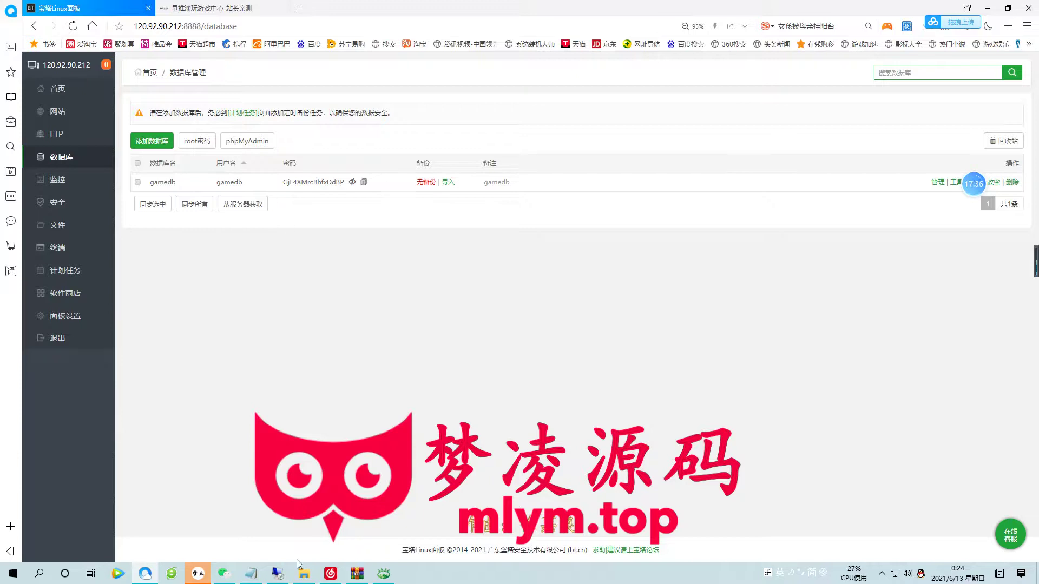
Replace the old password in the setup notes with the new gamedb password
{"action": "left_click", "coordinate": [248, 574]}
{"action": "left_click_drag", "start_coordinate": [663, 394], "coordinate": [479, 395]}
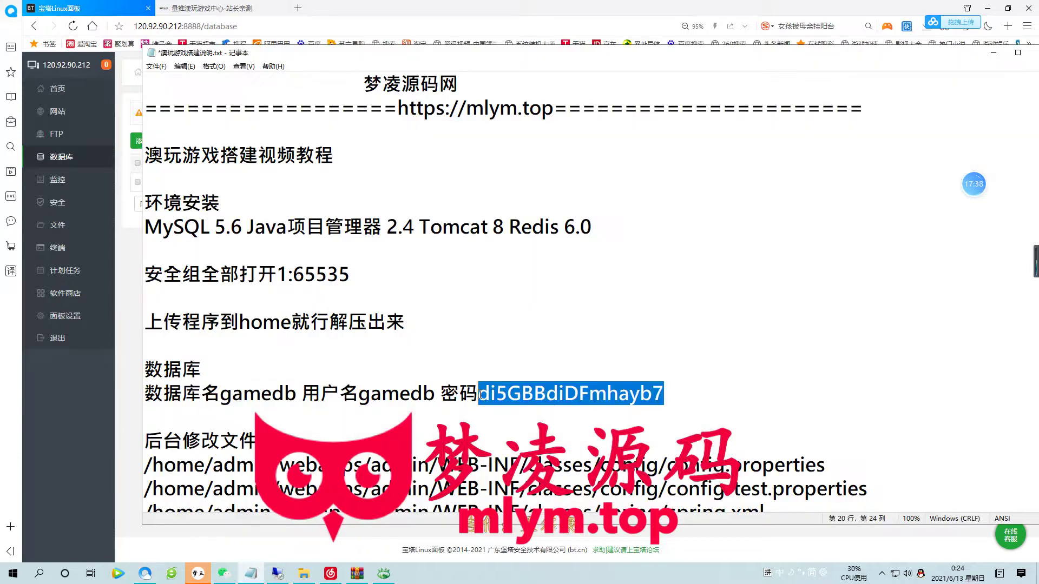
{"action": "key", "text": "ctrl+v"}
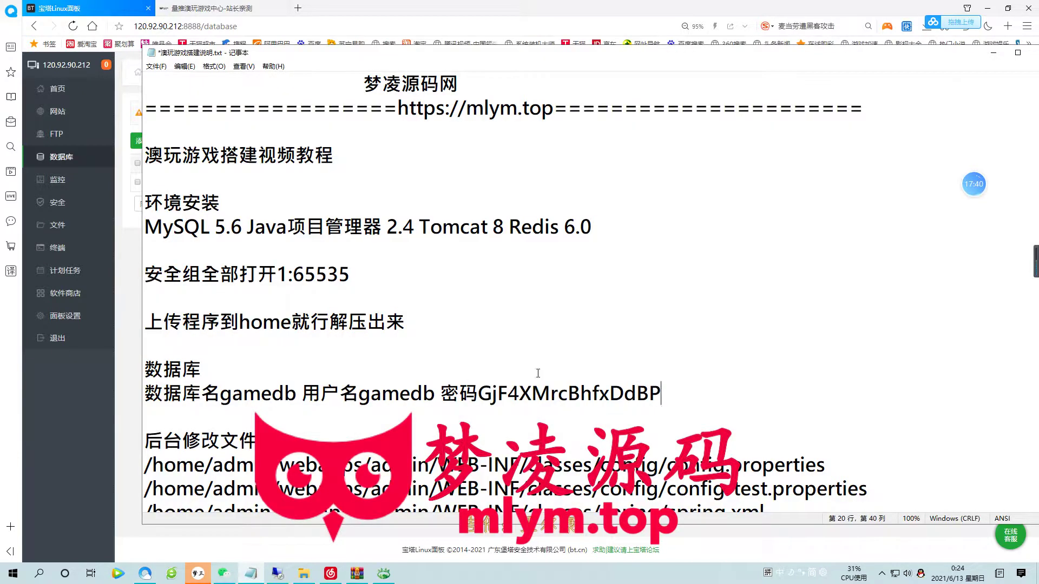
{"action": "left_click", "coordinate": [993, 52]}
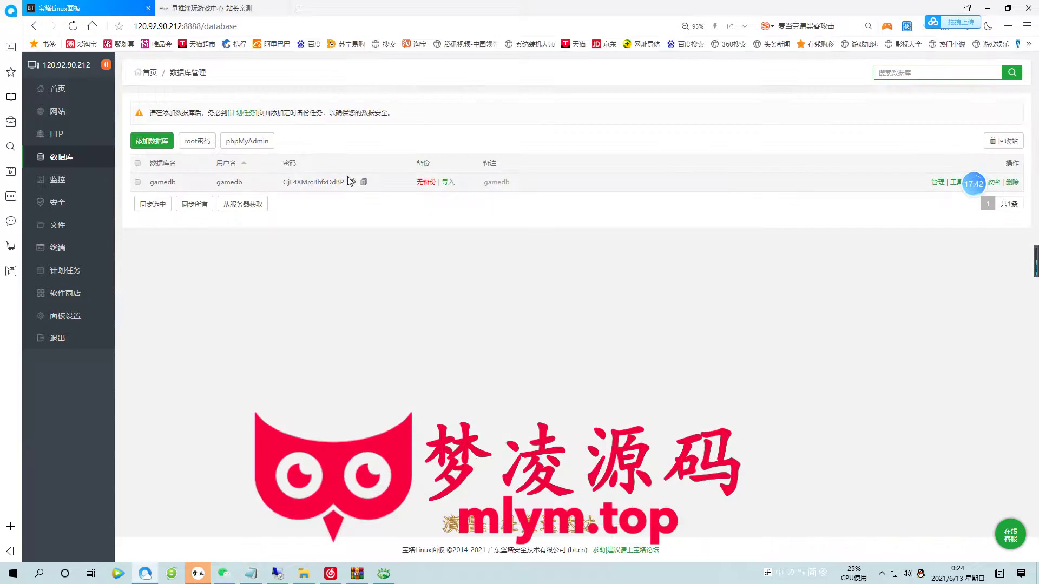
Add a firewall rule allowing ports 1-65535, then go to the file manager
{"action": "left_click", "coordinate": [81, 202]}
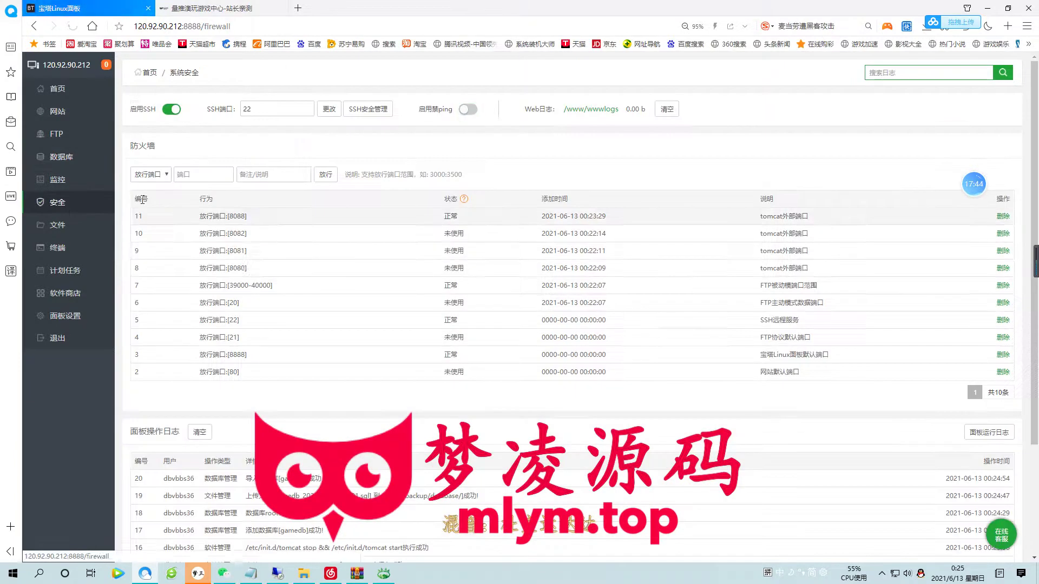
{"action": "left_click", "coordinate": [181, 174]}
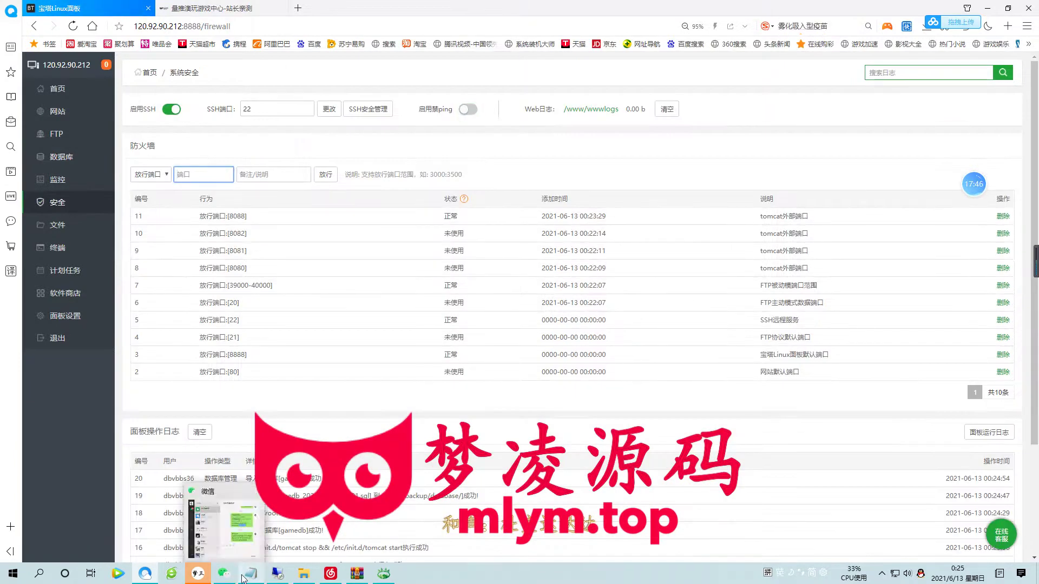
{"action": "left_click", "coordinate": [251, 574]}
{"action": "left_click_drag", "start_coordinate": [281, 300], "coordinate": [145, 251]}
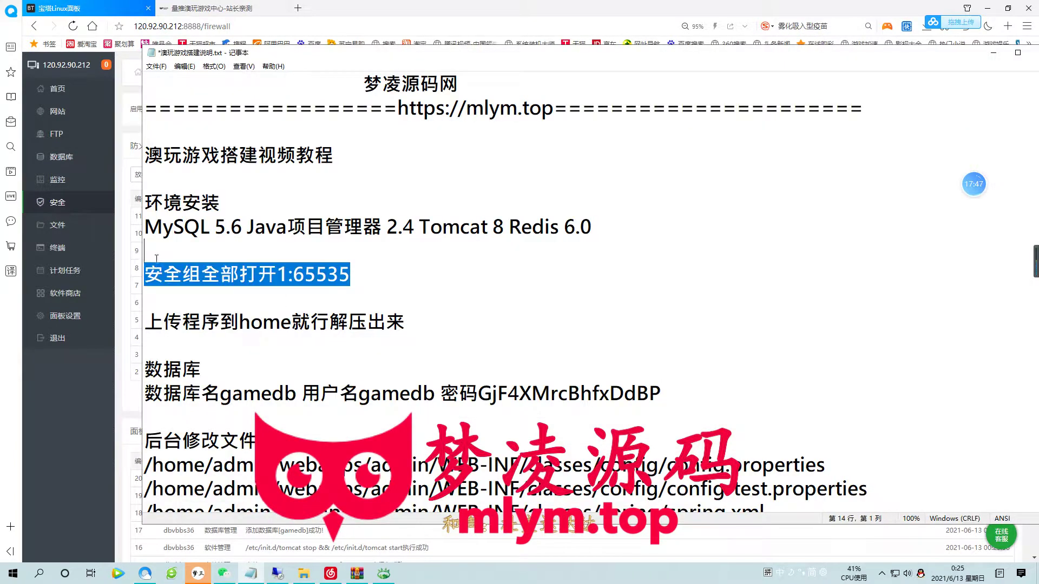
{"action": "left_click", "coordinate": [992, 55]}
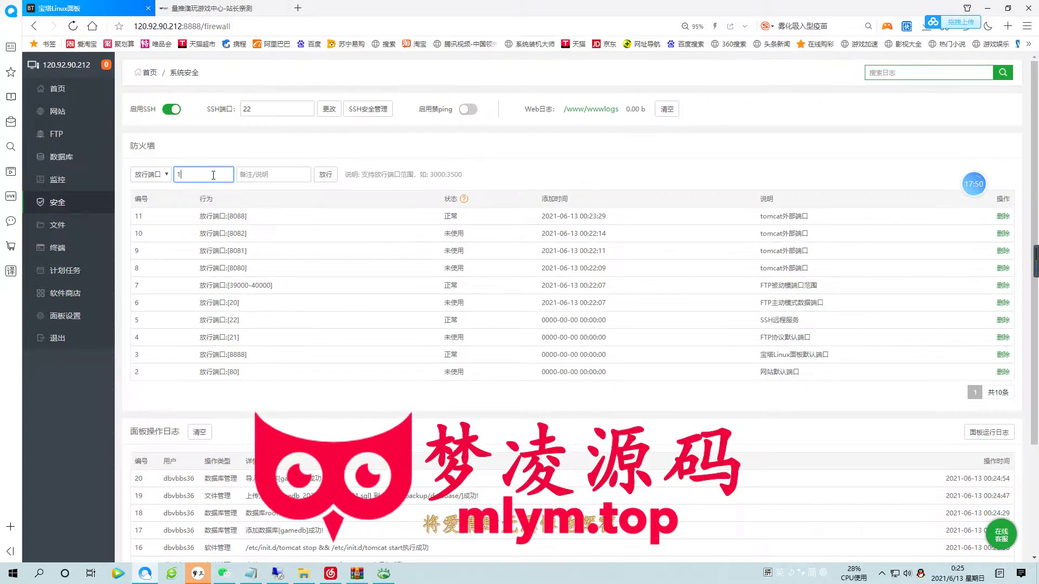
{"action": "type", "text": "1-65535"}
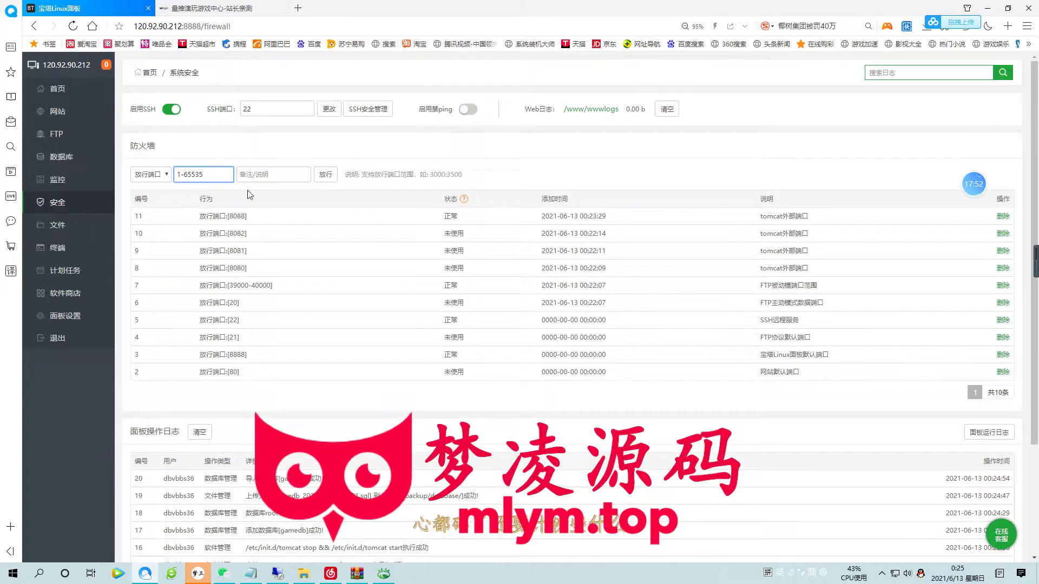
{"action": "left_click", "coordinate": [257, 181]}
{"action": "left_click", "coordinate": [325, 174]}
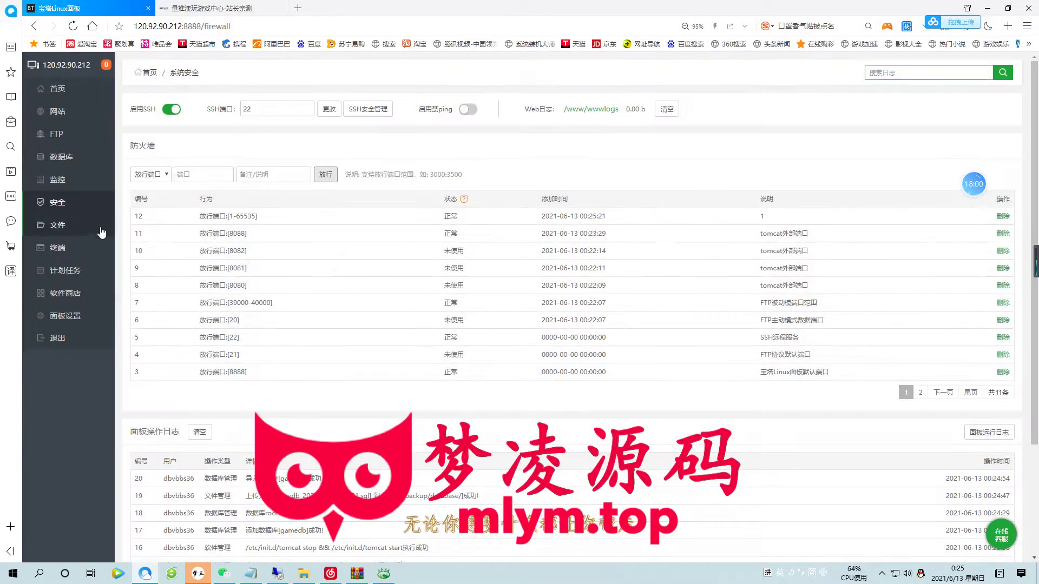
{"action": "left_click", "coordinate": [58, 225]}
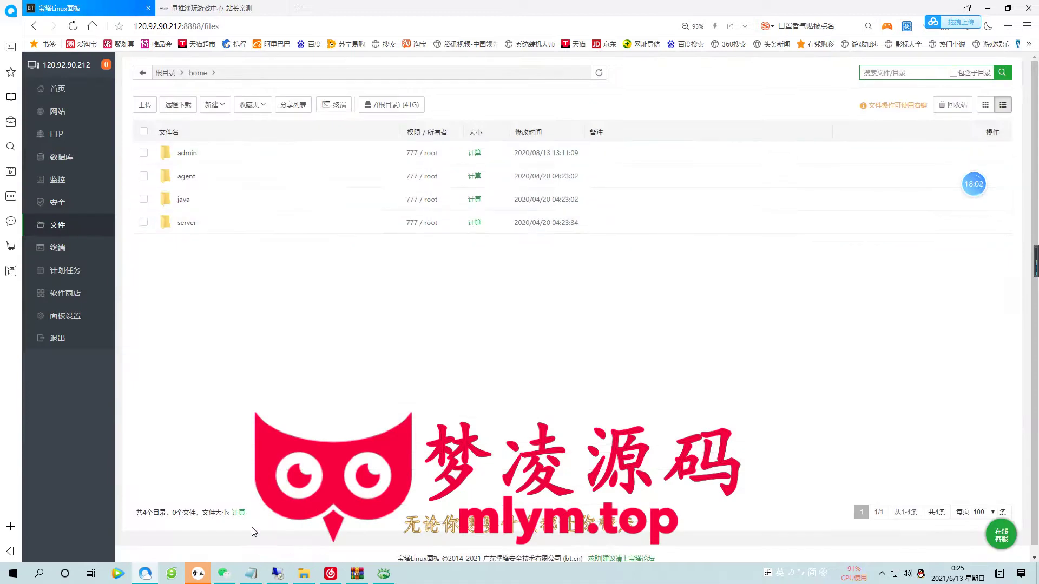
Copy the admin config path from the setup notes and navigate to that folder in Files
{"action": "left_click", "coordinate": [278, 519]}
{"action": "scroll", "coordinate": [328, 352], "scroll_direction": "down", "scroll_amount": 3}
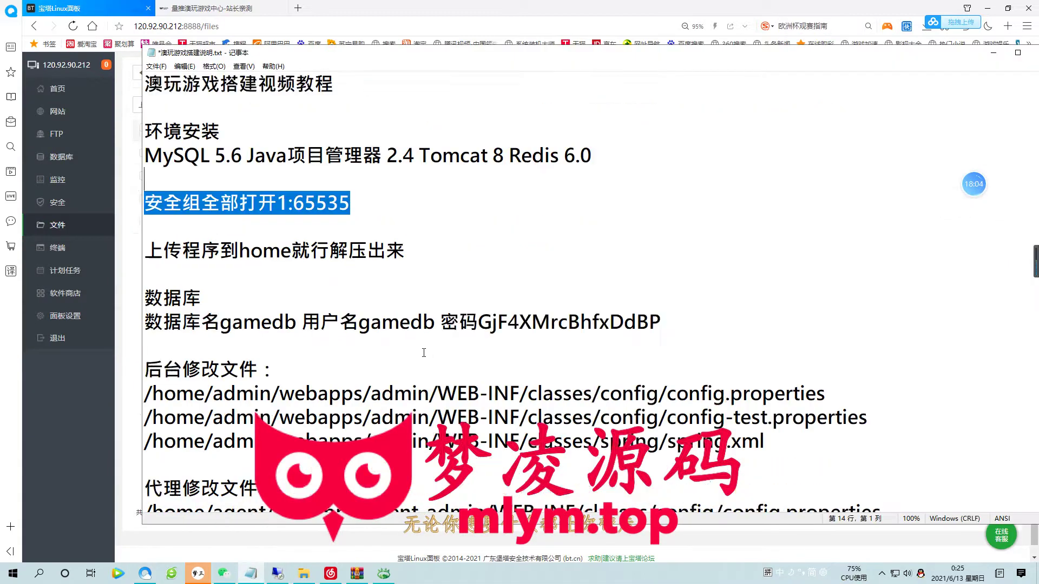
{"action": "left_click_drag", "start_coordinate": [860, 247], "coordinate": [149, 243]}
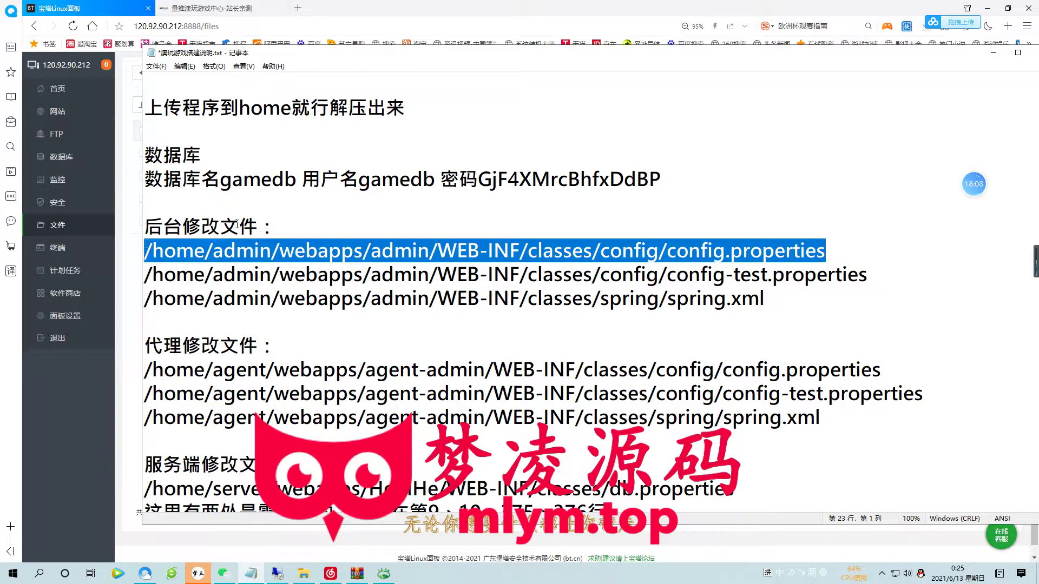
{"action": "left_click", "coordinate": [1024, 46]}
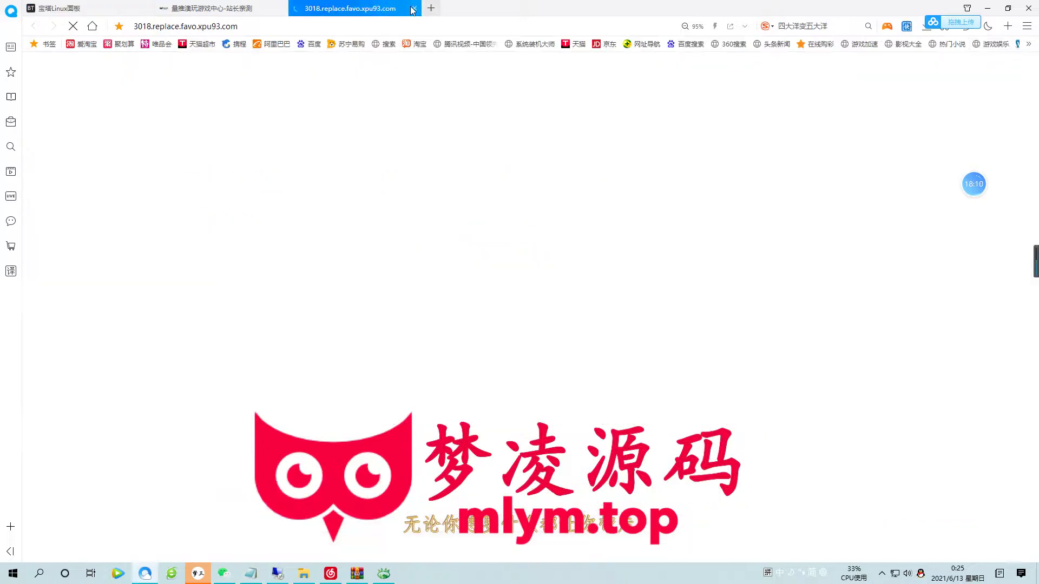
{"action": "left_click", "coordinate": [410, 8]}
{"action": "mouse_move", "coordinate": [277, 574]}
{"action": "left_click", "coordinate": [292, 519]}
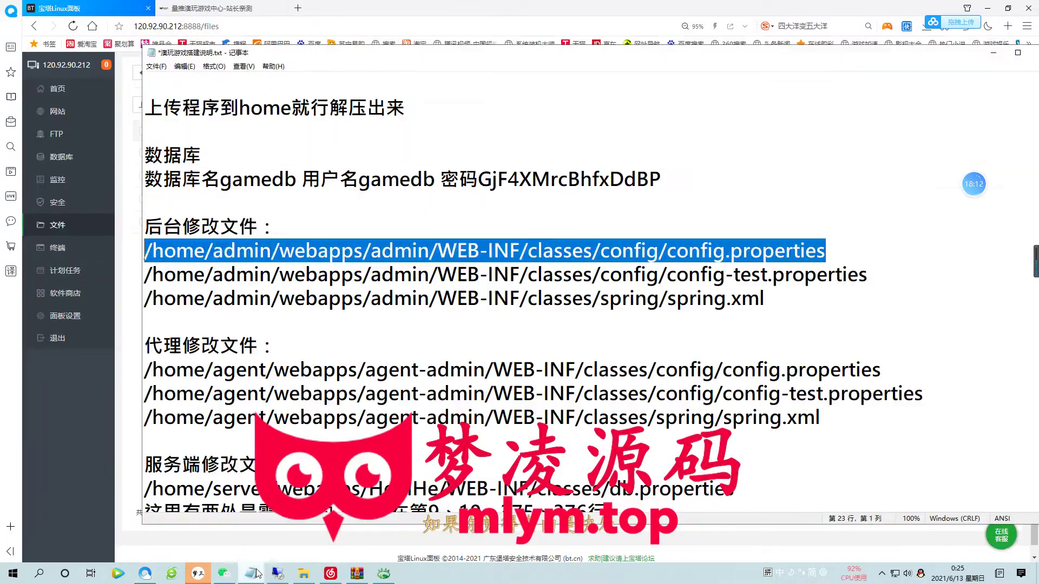
{"action": "left_click_drag", "start_coordinate": [742, 251], "coordinate": [756, 257]}
{"action": "left_click_drag", "start_coordinate": [827, 251], "coordinate": [144, 247]}
{"action": "key", "text": "ctrl+c"}
{"action": "left_click", "coordinate": [993, 52]}
{"action": "left_click", "coordinate": [255, 73]}
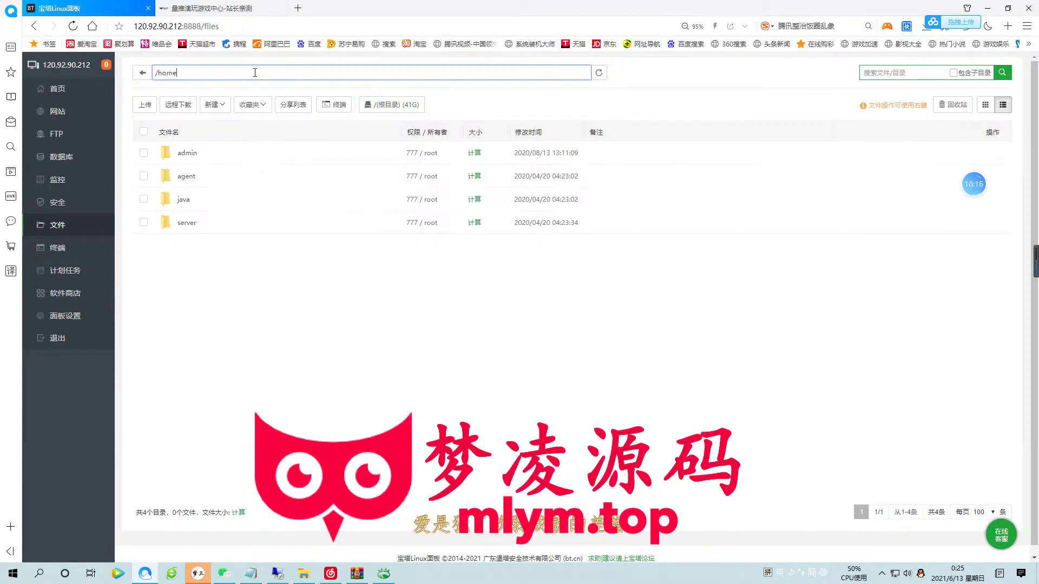
{"action": "left_click_drag", "start_coordinate": [166, 72], "coordinate": [158, 75]}
{"action": "key", "text": "ctrl+v"}
{"action": "key", "text": "Return"}
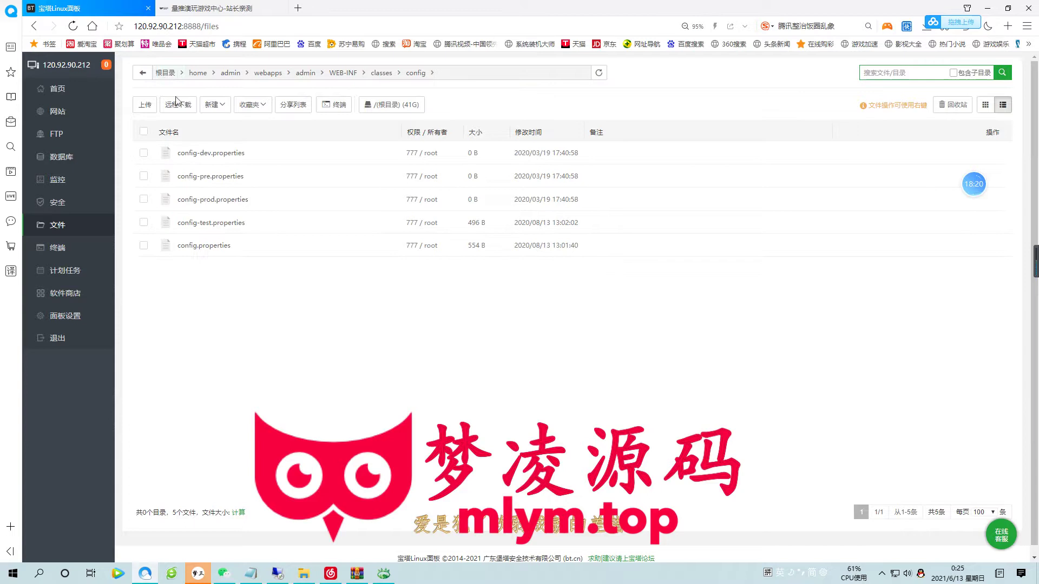
Check the config-test path in the notes, then open config.properties in the editor
{"action": "left_click", "coordinate": [251, 573]}
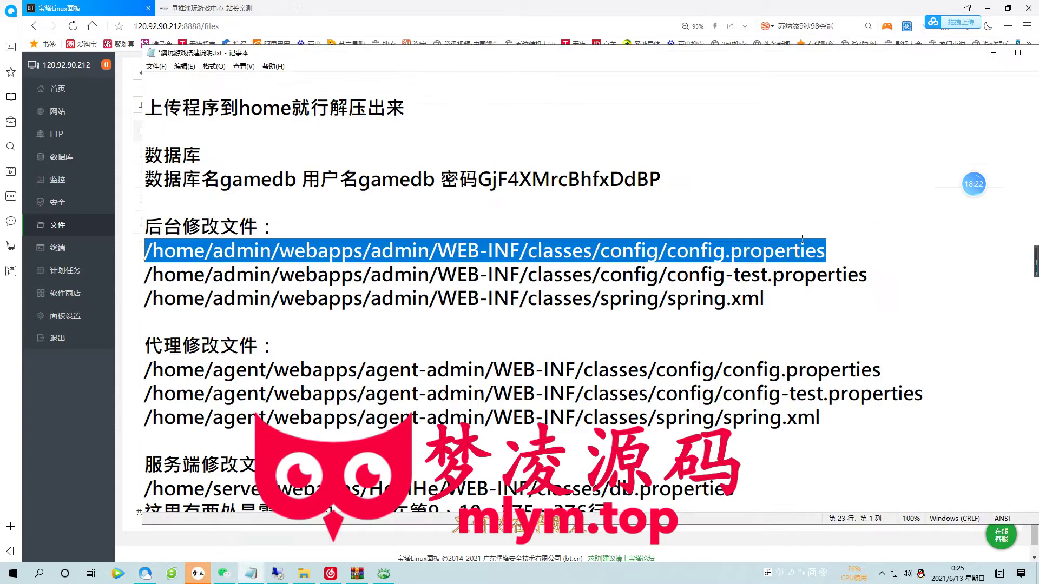
{"action": "left_click", "coordinate": [817, 275]}
{"action": "left_click_drag", "start_coordinate": [825, 250], "coordinate": [676, 251]}
{"action": "left_click_drag", "start_coordinate": [867, 274], "coordinate": [688, 271]}
{"action": "left_click", "coordinate": [681, 314]}
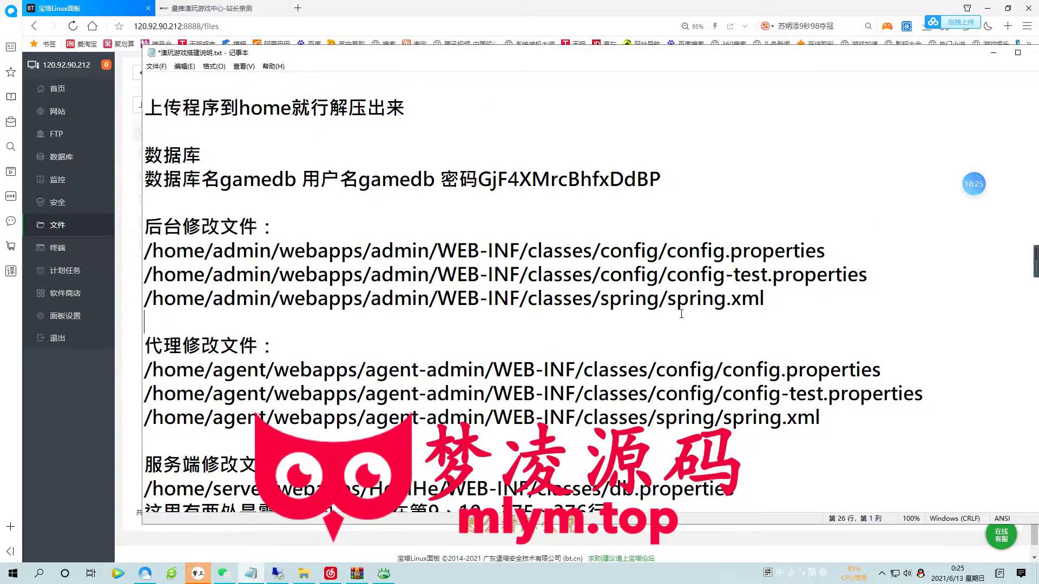
{"action": "left_click", "coordinate": [993, 52]}
{"action": "double_click", "coordinate": [198, 248]}
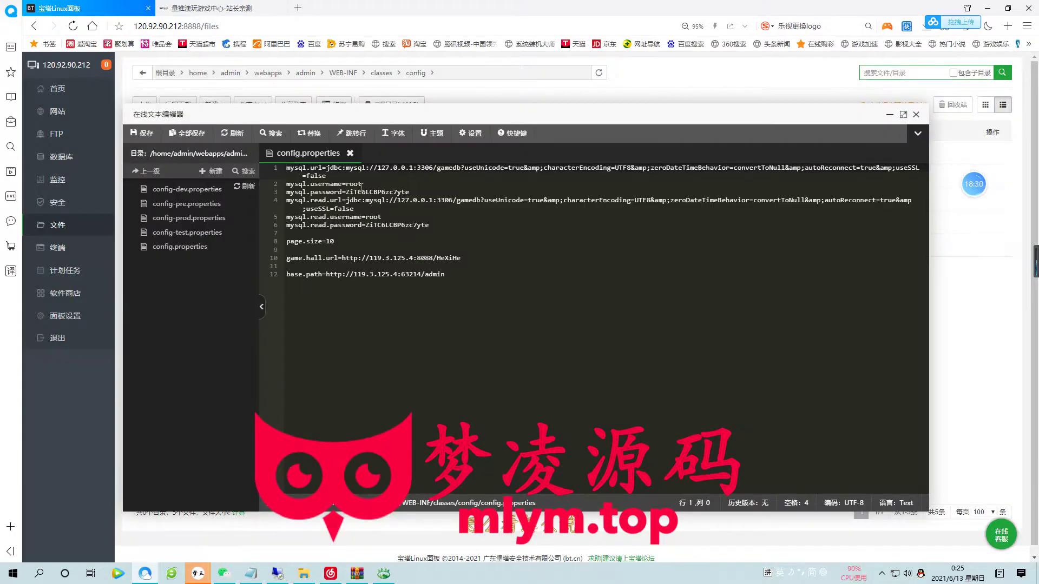
Replace the old database password with the new one on lines 3 and 6
{"action": "left_click", "coordinate": [360, 183]}
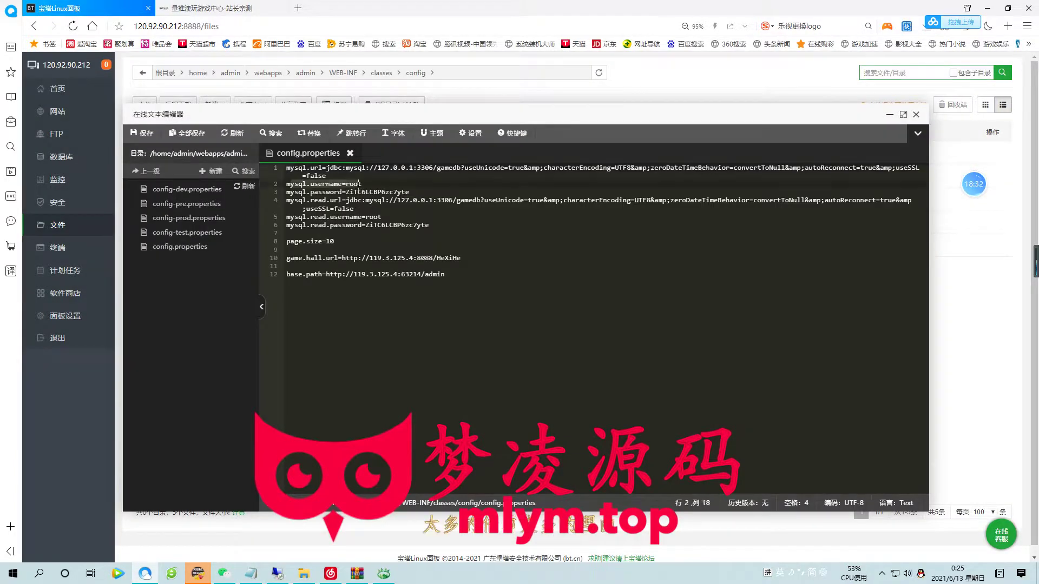
{"action": "left_click", "coordinate": [346, 192]}
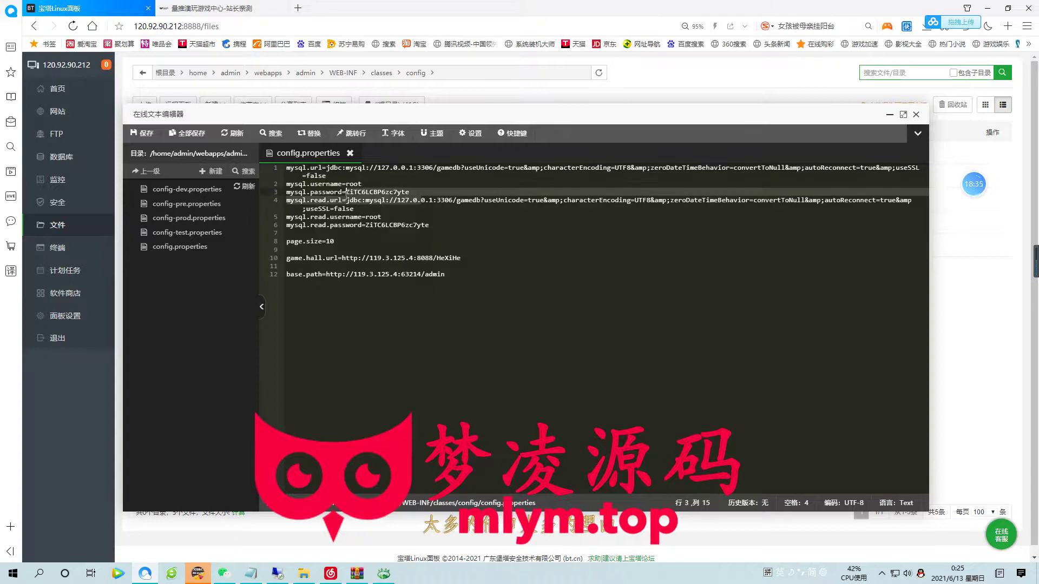
{"action": "left_click", "coordinate": [421, 201]}
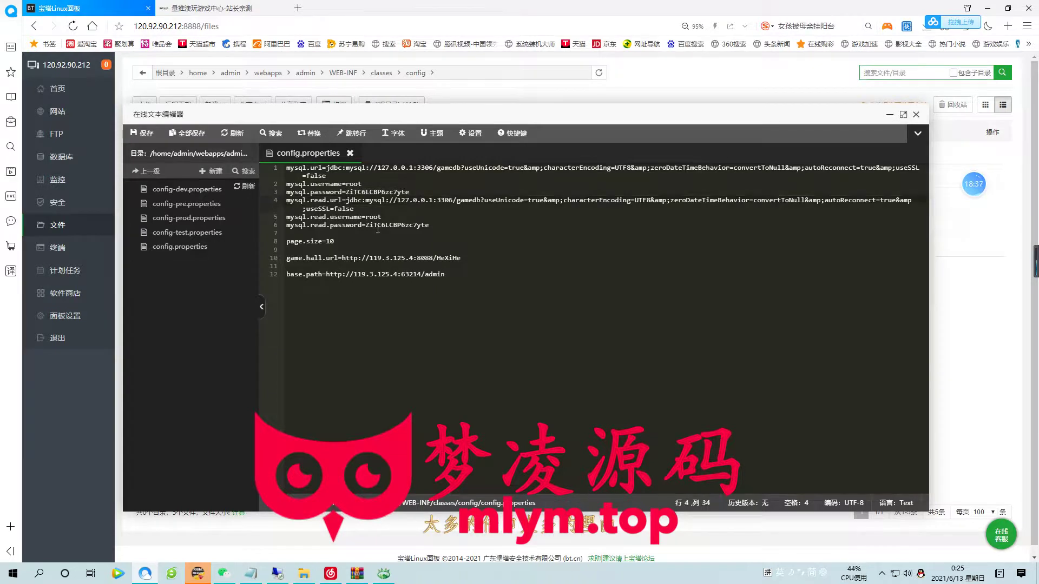
{"action": "left_click", "coordinate": [377, 225]}
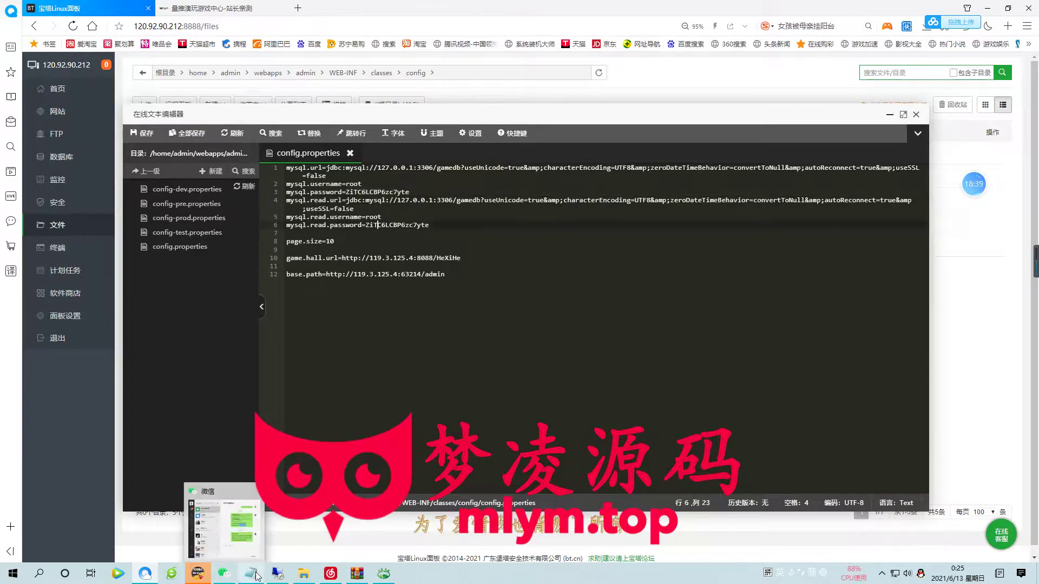
{"action": "left_click", "coordinate": [249, 575]}
{"action": "left_click_drag", "start_coordinate": [661, 179], "coordinate": [480, 179]}
{"action": "key", "text": "ctrl+c"}
{"action": "left_click", "coordinate": [993, 52]}
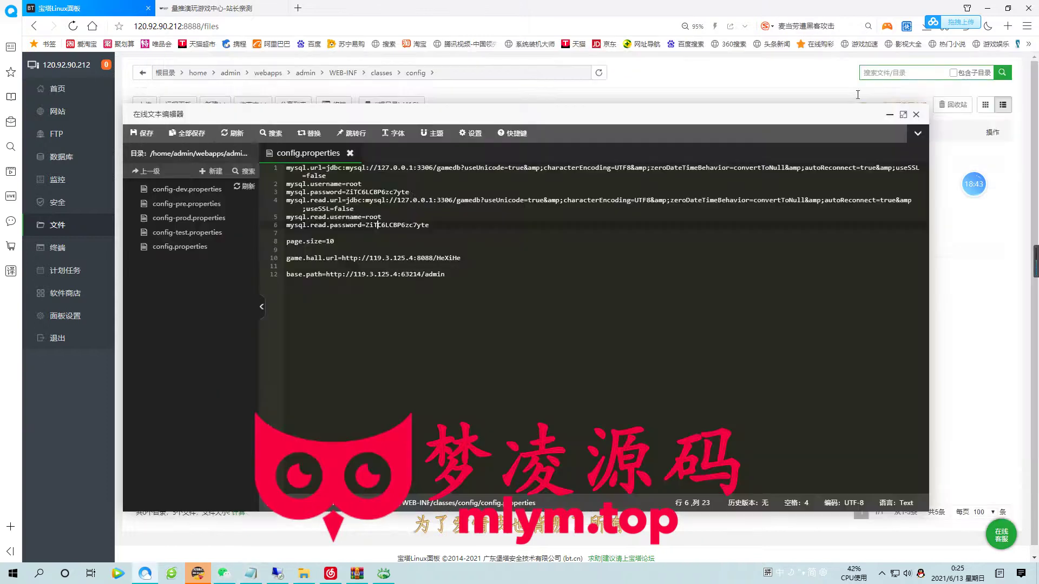
{"action": "left_click_drag", "start_coordinate": [410, 192], "coordinate": [354, 192]}
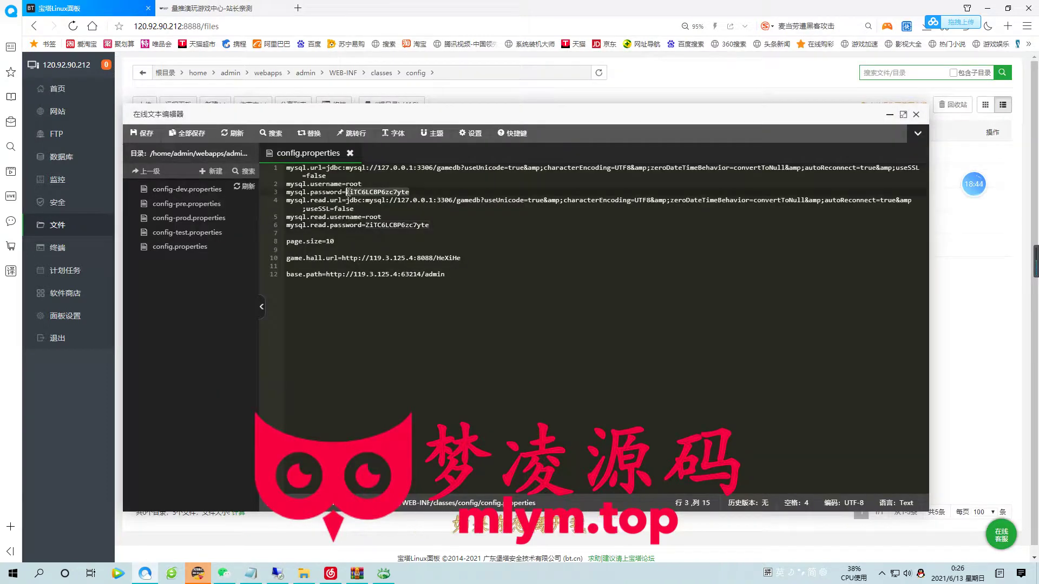
{"action": "left_click", "coordinate": [310, 133]}
{"action": "left_click", "coordinate": [798, 189]}
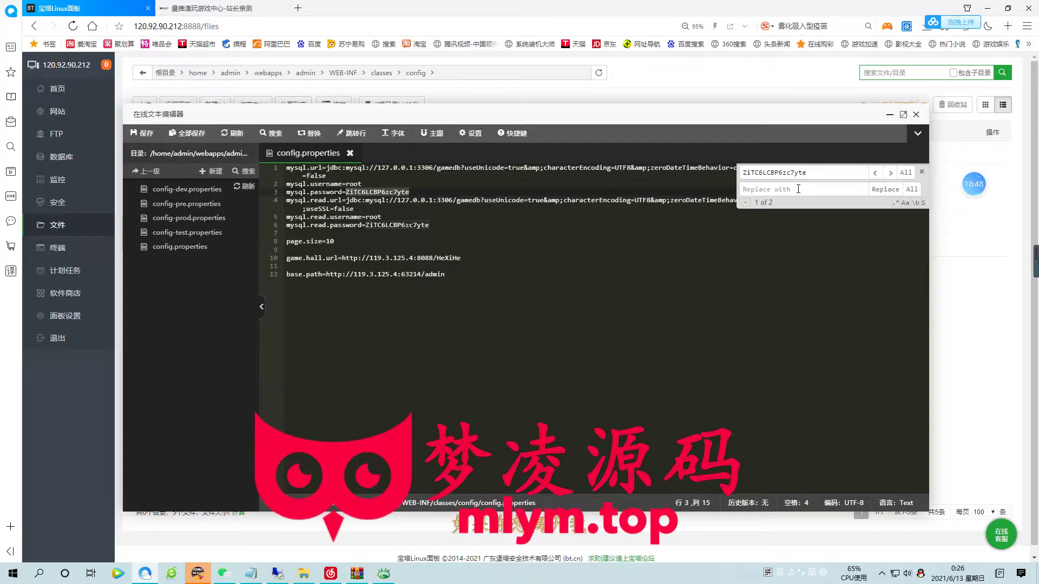
{"action": "key", "text": "ctrl+v"}
{"action": "key", "text": "Return"}
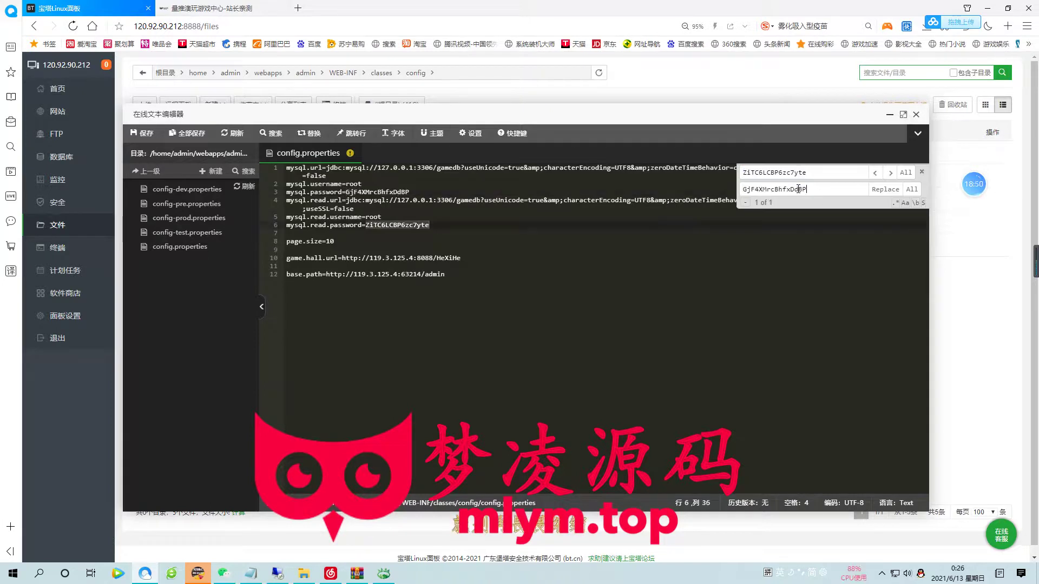
{"action": "key", "text": "Return"}
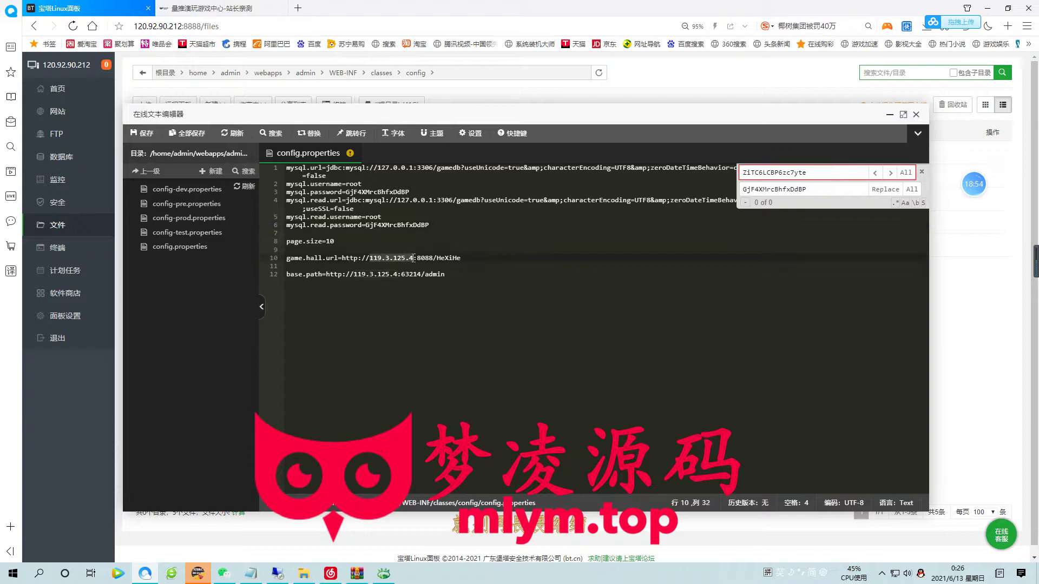
Replace all 119.3.125.4 with 120.92.90.212, then save and close config.properties
{"action": "left_click", "coordinate": [310, 134]}
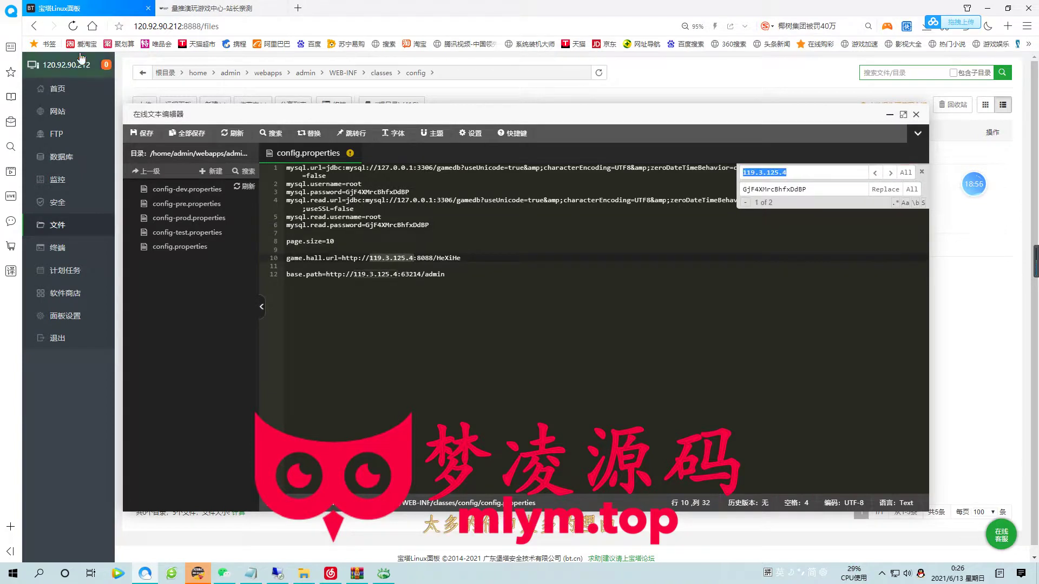
{"action": "left_click", "coordinate": [98, 69]}
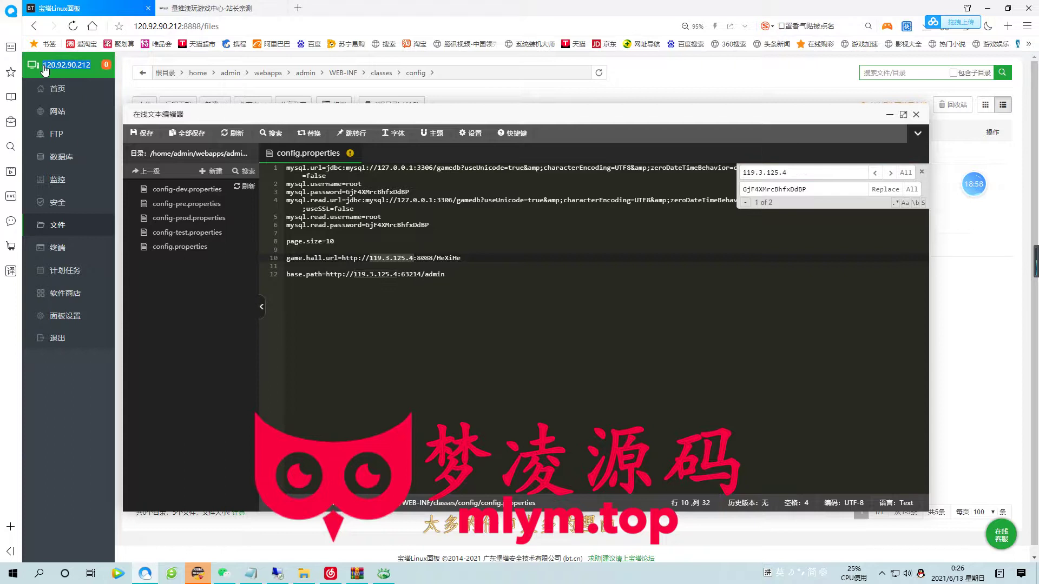
{"action": "left_click_drag", "start_coordinate": [816, 194], "coordinate": [741, 190]}
{"action": "type", "text": "120.92.90.212"}
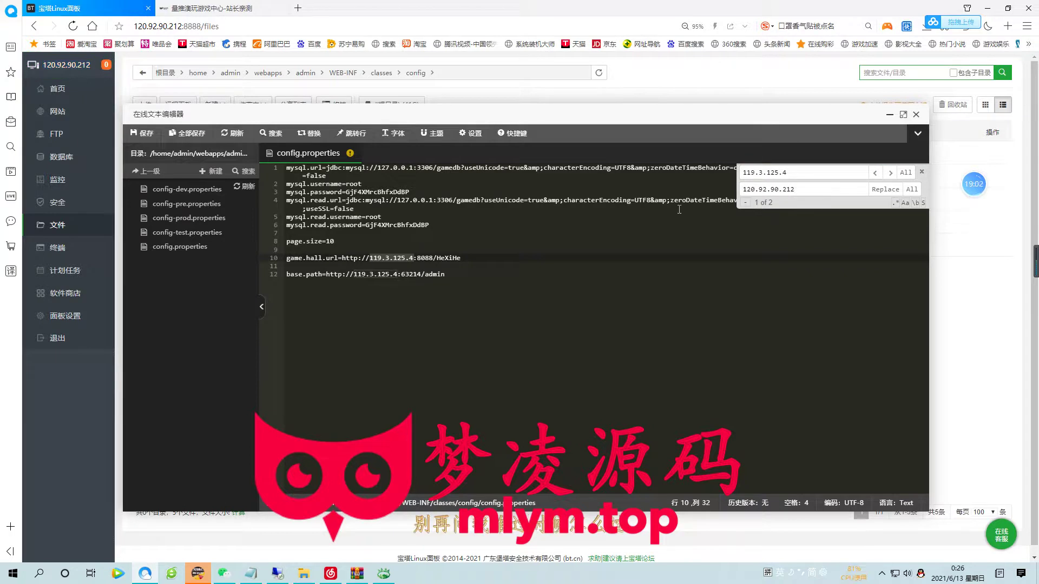
{"action": "left_click", "coordinate": [912, 189]}
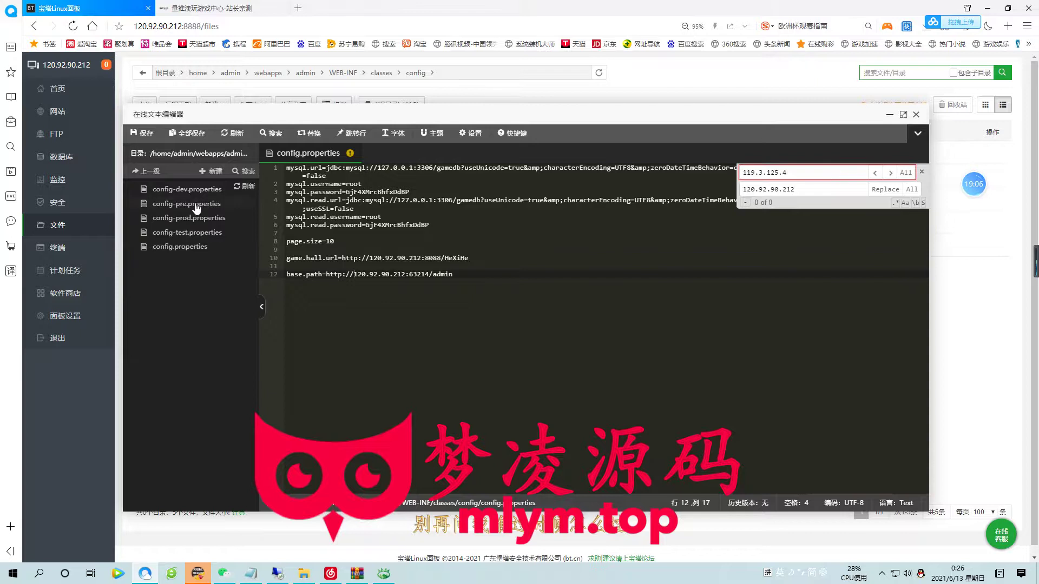
{"action": "left_click", "coordinate": [142, 133]}
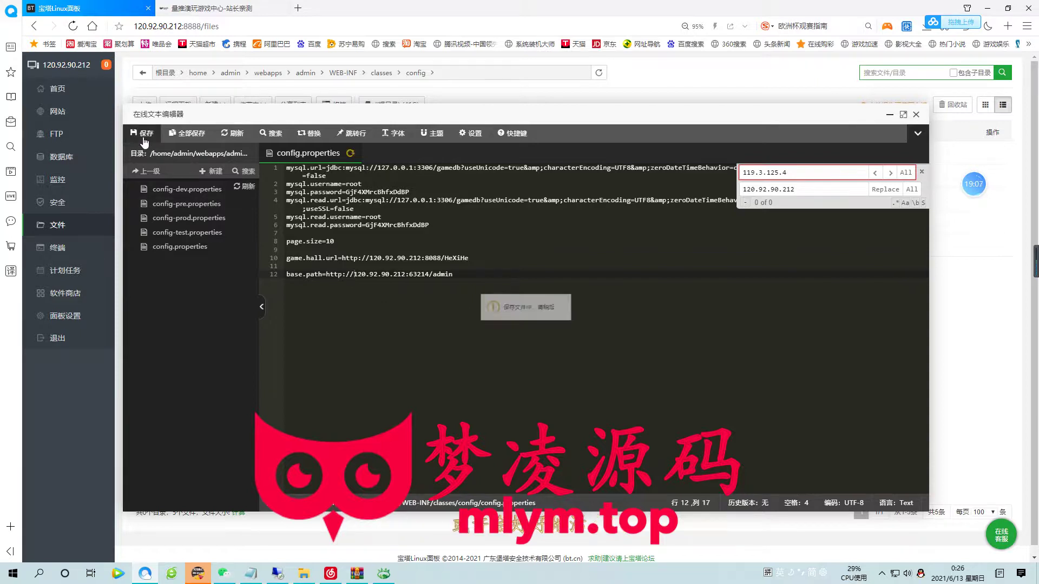
{"action": "left_click", "coordinate": [915, 116]}
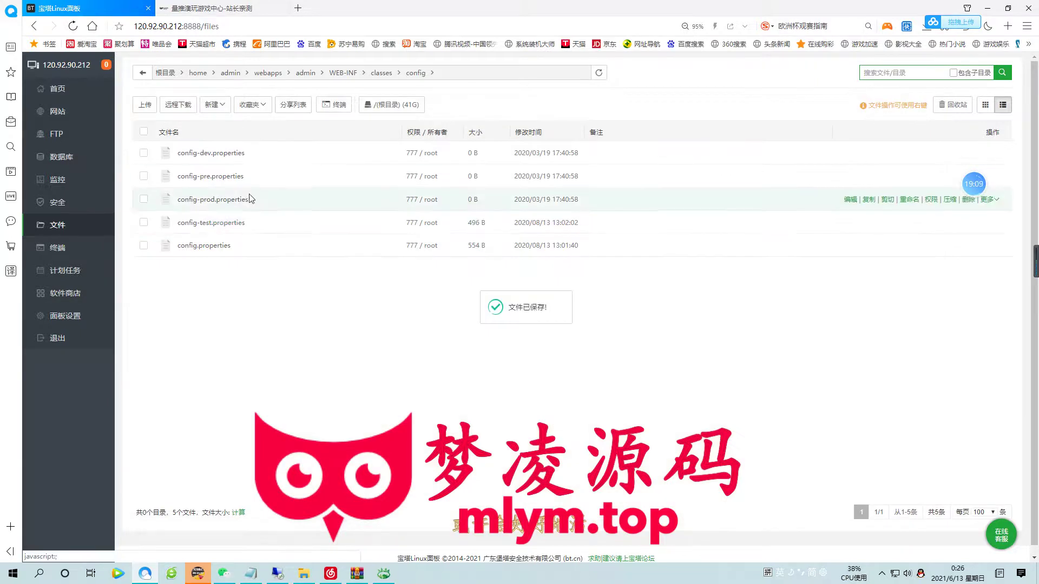
Replace the old server IP on line 9 with 120.92.90.212
{"action": "left_click", "coordinate": [221, 224]}
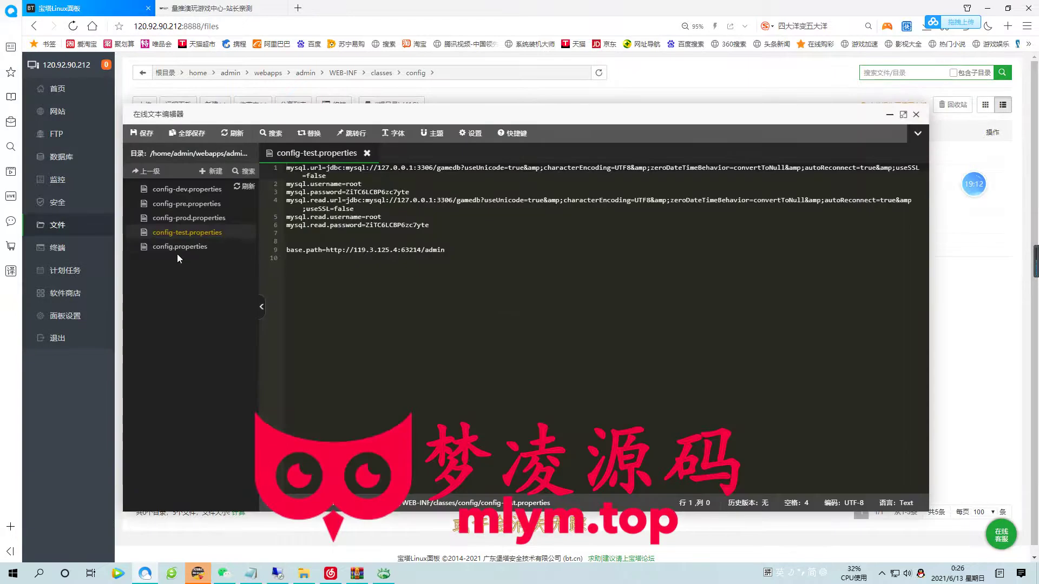
{"action": "left_click", "coordinate": [184, 249]}
{"action": "left_click_drag", "start_coordinate": [353, 250], "coordinate": [398, 249]}
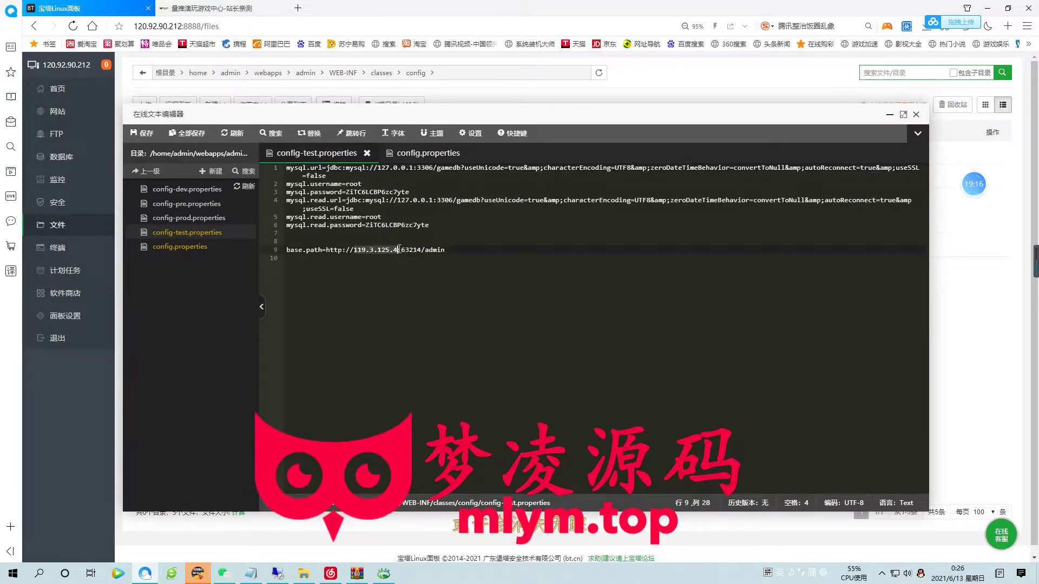
{"action": "left_click", "coordinate": [309, 133]}
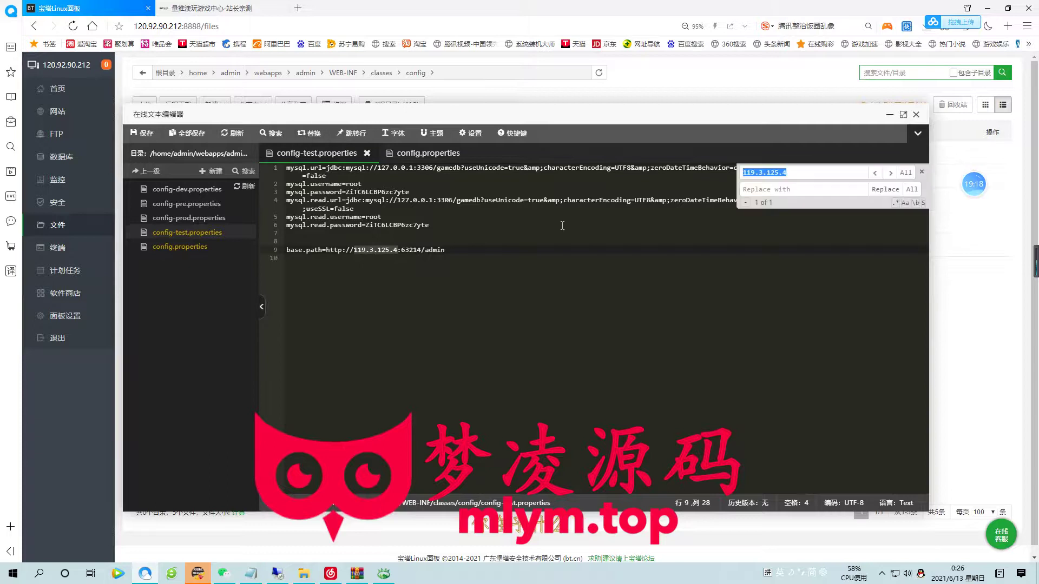
{"action": "left_click", "coordinate": [774, 188]}
{"action": "type", "text": "120.92.90.212"}
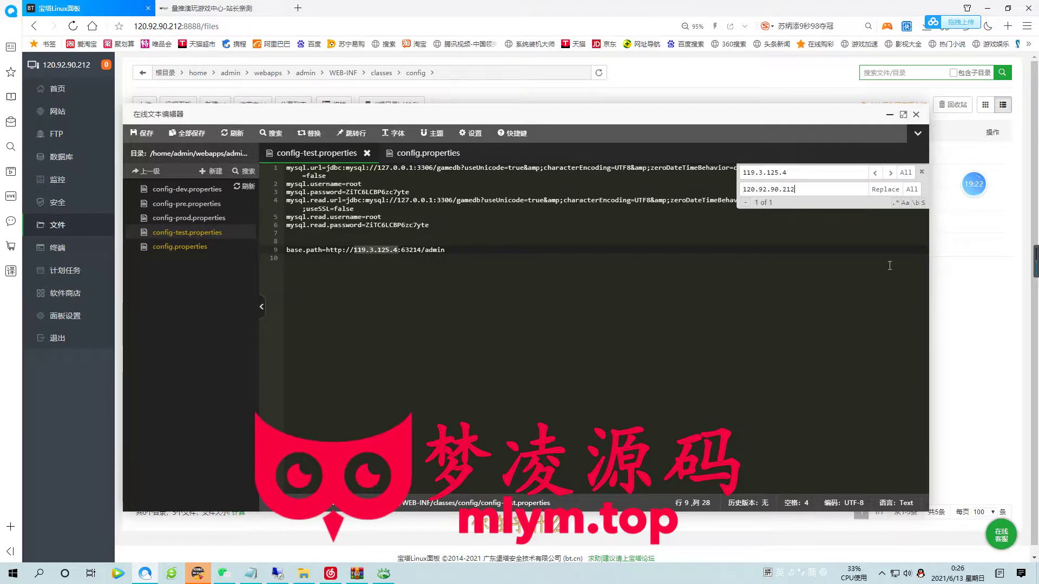
{"action": "key", "text": "Return"}
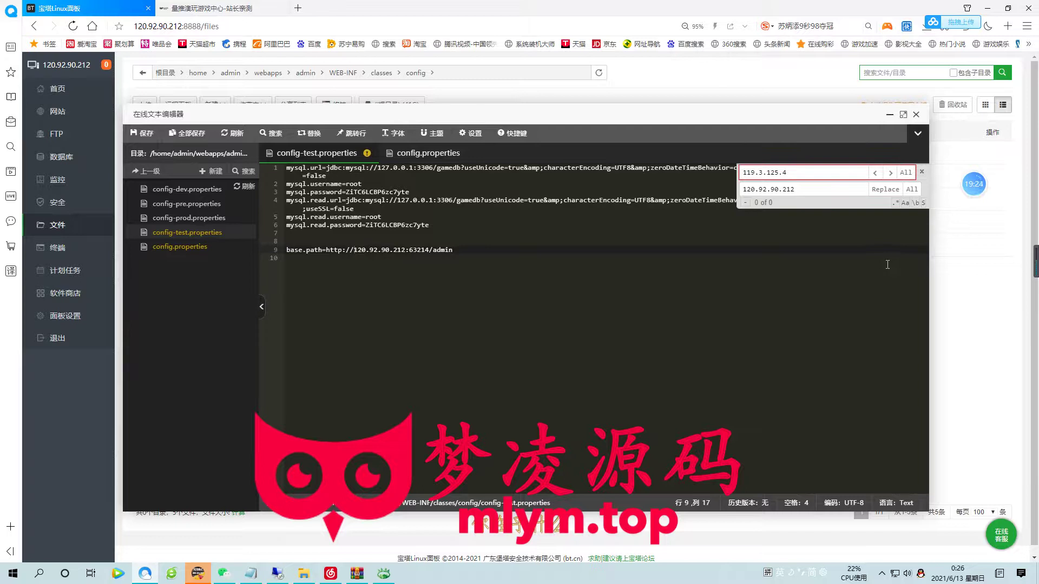
{"action": "left_click", "coordinate": [921, 172]}
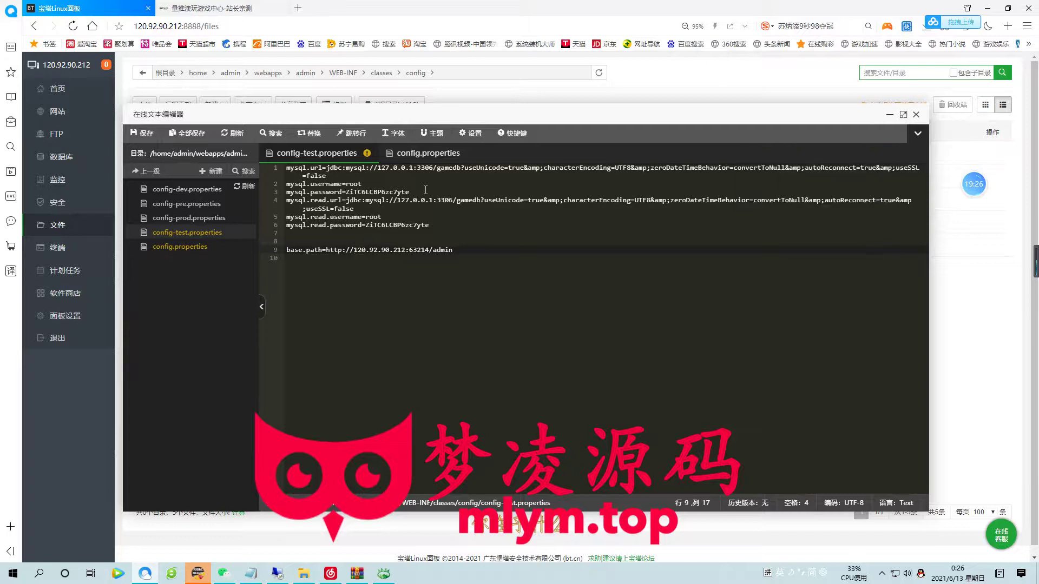
Swap both old password occurrences for the new database password, save the file, and close the editor
{"action": "left_click_drag", "start_coordinate": [425, 190], "coordinate": [346, 192]}
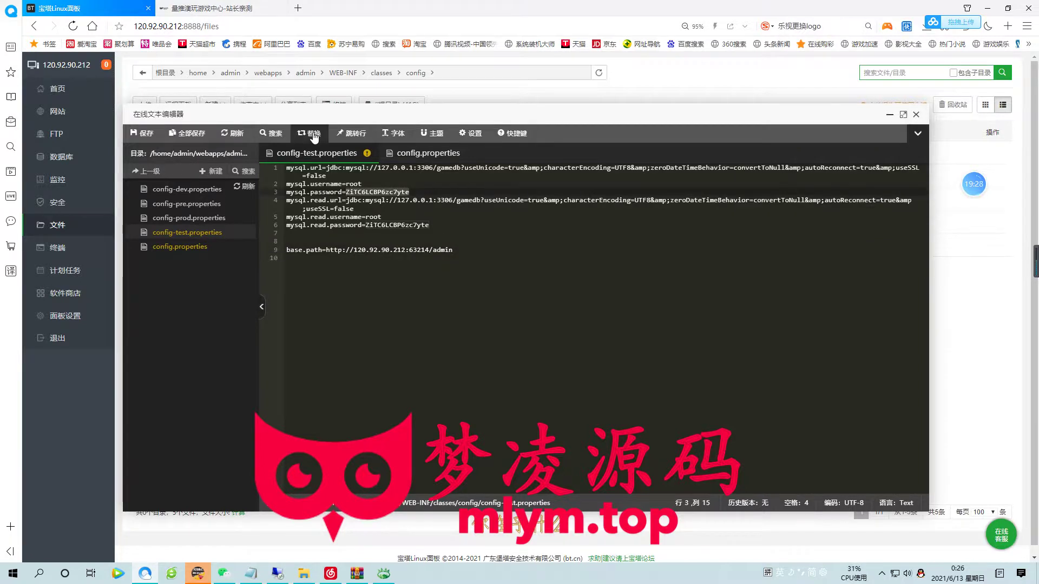
{"action": "left_click", "coordinate": [313, 133]}
{"action": "left_click", "coordinate": [250, 573]}
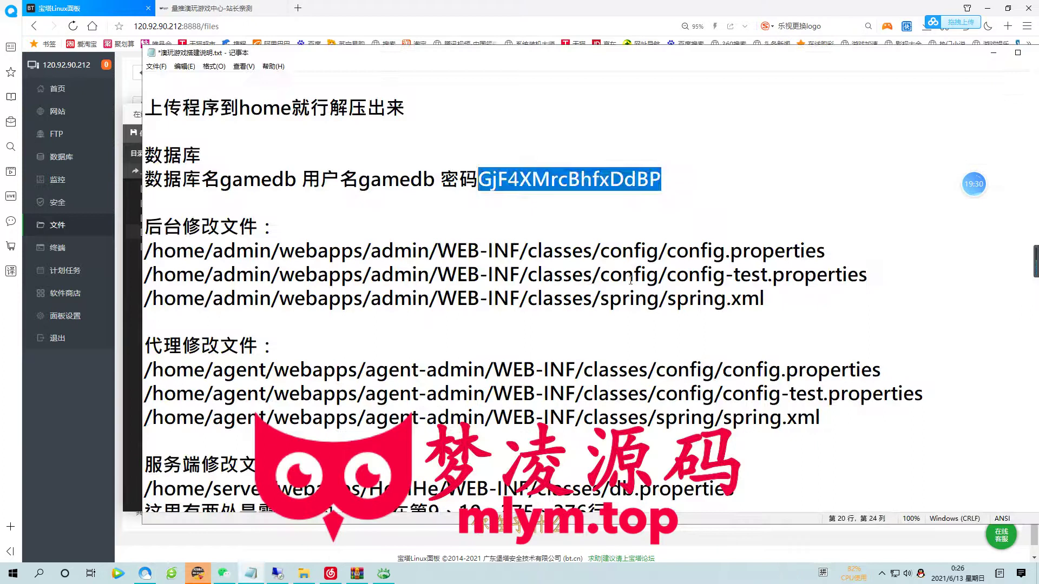
{"action": "left_click_drag", "start_coordinate": [660, 180], "coordinate": [485, 183]}
{"action": "key", "text": "ctrl+c"}
{"action": "left_click", "coordinate": [993, 53]}
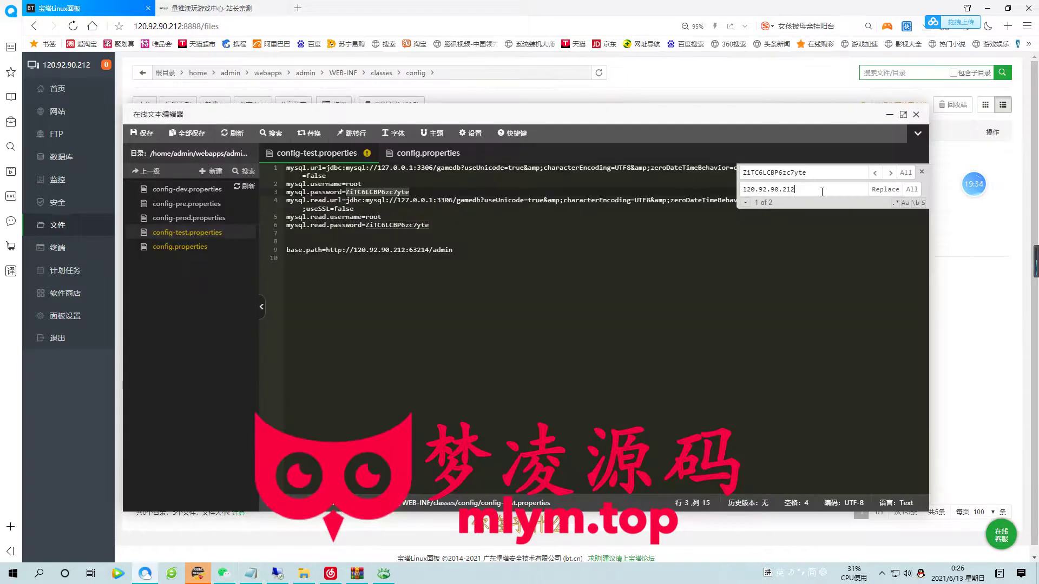
{"action": "key", "text": "Tab"}
{"action": "key", "text": "ctrl+v"}
{"action": "key", "text": "Return"}
{"action": "key", "text": "Return"}
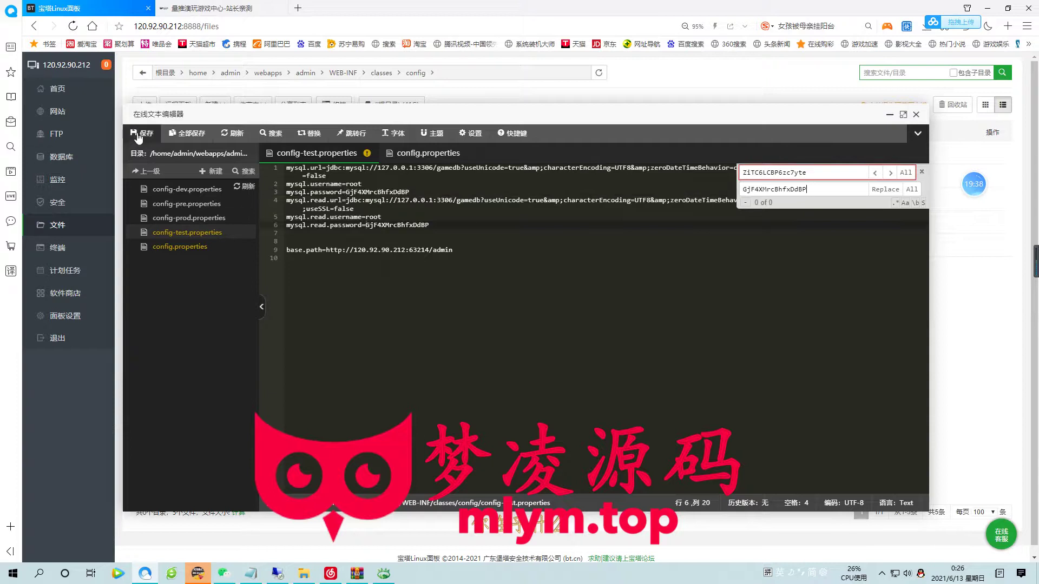
{"action": "left_click", "coordinate": [142, 133]}
{"action": "left_click", "coordinate": [916, 114]}
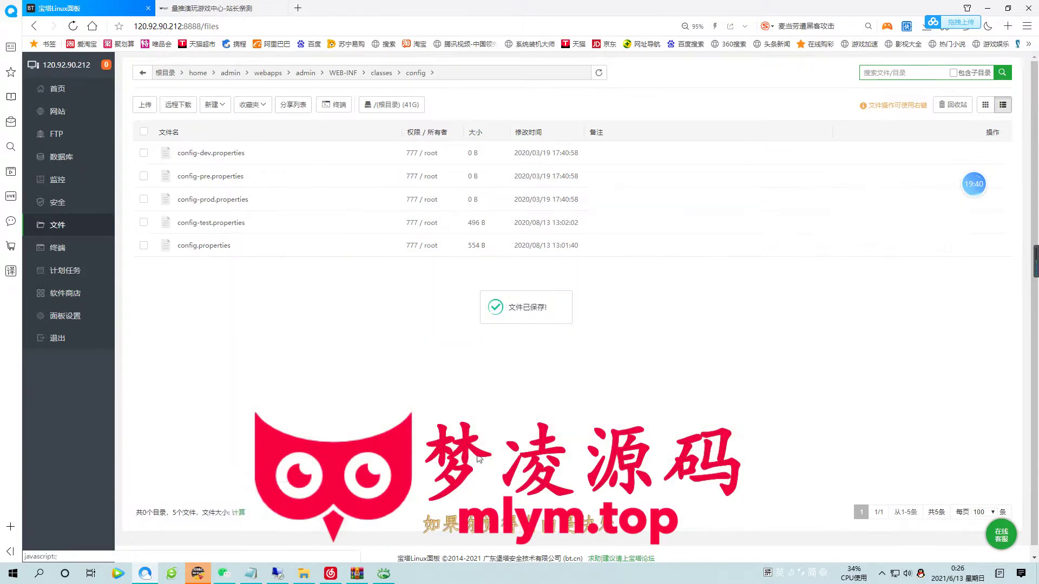
Go to classes > spring and open spring.xml, checking the path in the setup notes
{"action": "left_click", "coordinate": [251, 574]}
{"action": "left_click_drag", "start_coordinate": [765, 298], "coordinate": [553, 299]}
{"action": "left_click", "coordinate": [638, 313]}
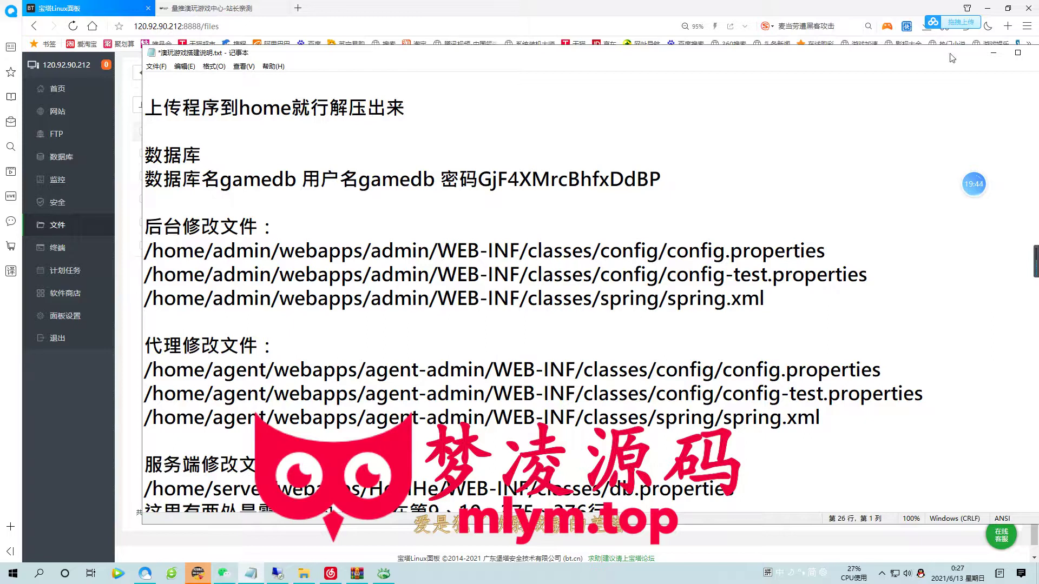
{"action": "left_click", "coordinate": [993, 53]}
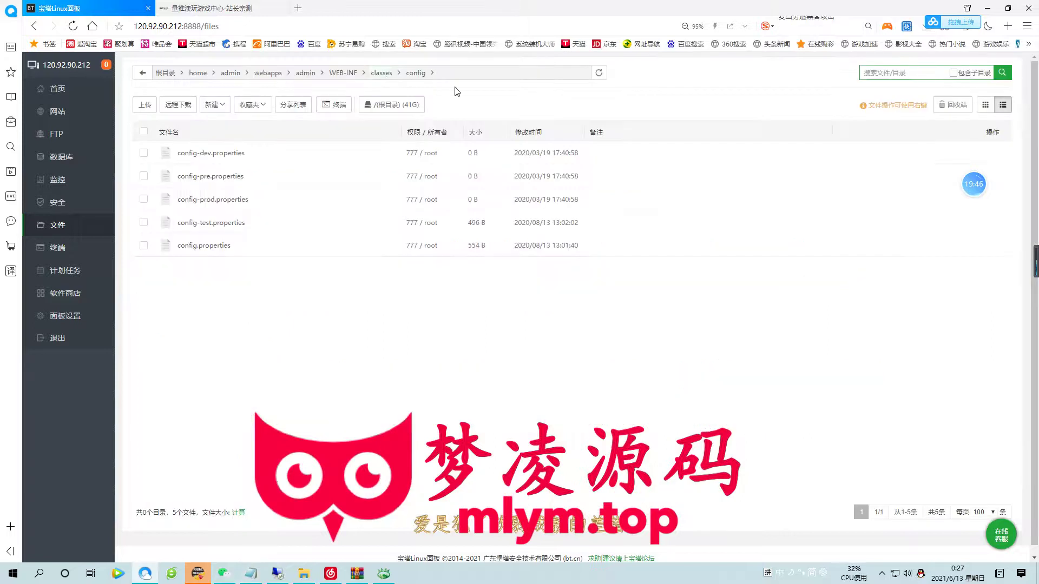
{"action": "left_click", "coordinate": [382, 75]}
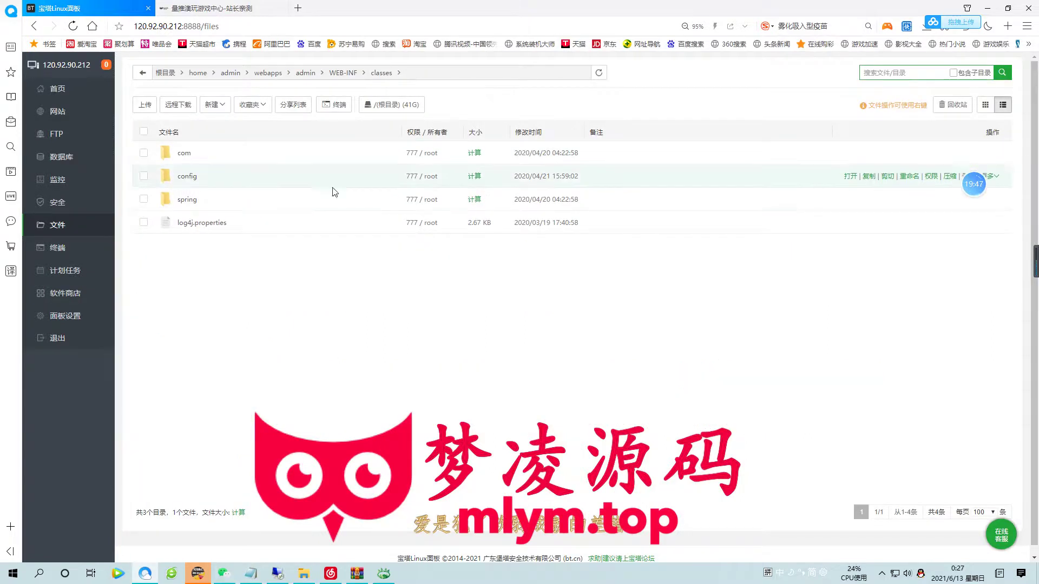
{"action": "left_click", "coordinate": [184, 200]}
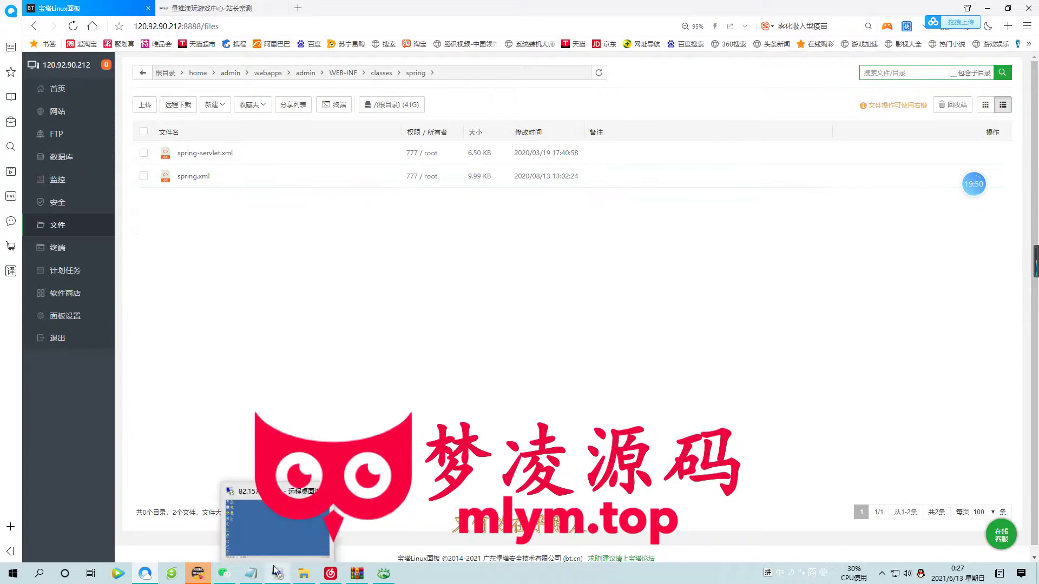
{"action": "left_click", "coordinate": [250, 573]}
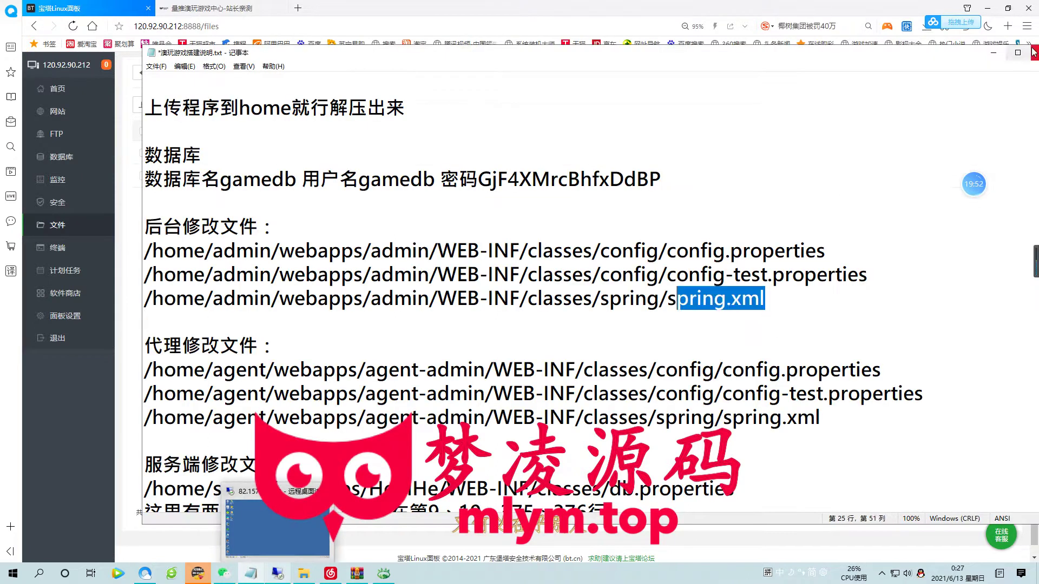
{"action": "left_click", "coordinate": [993, 52]}
{"action": "left_click", "coordinate": [206, 176]}
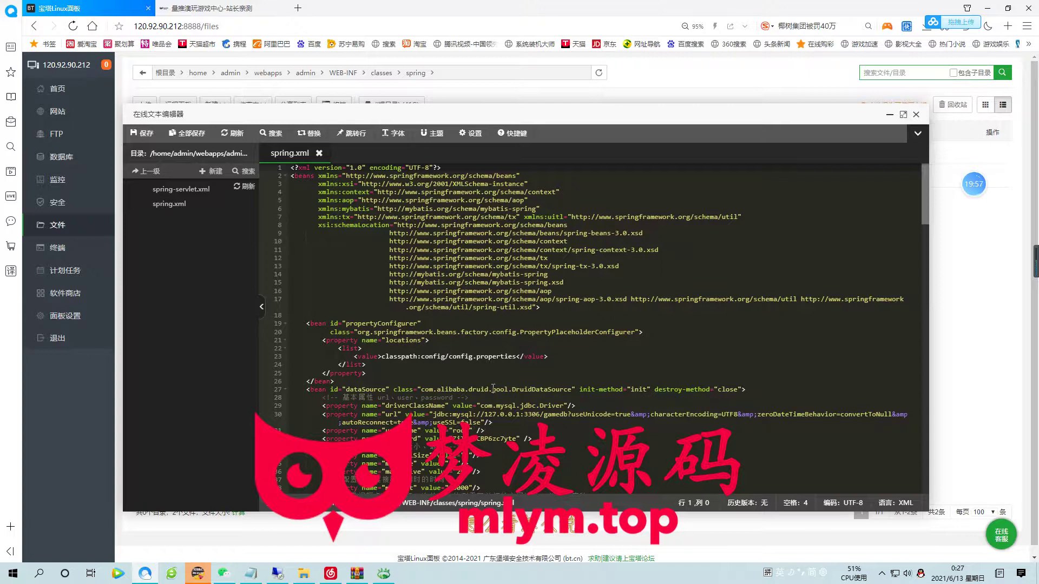
Replace the line 32 password with the new one from the notes, save, and close
{"action": "scroll", "coordinate": [493, 388], "scroll_direction": "down", "scroll_amount": 1}
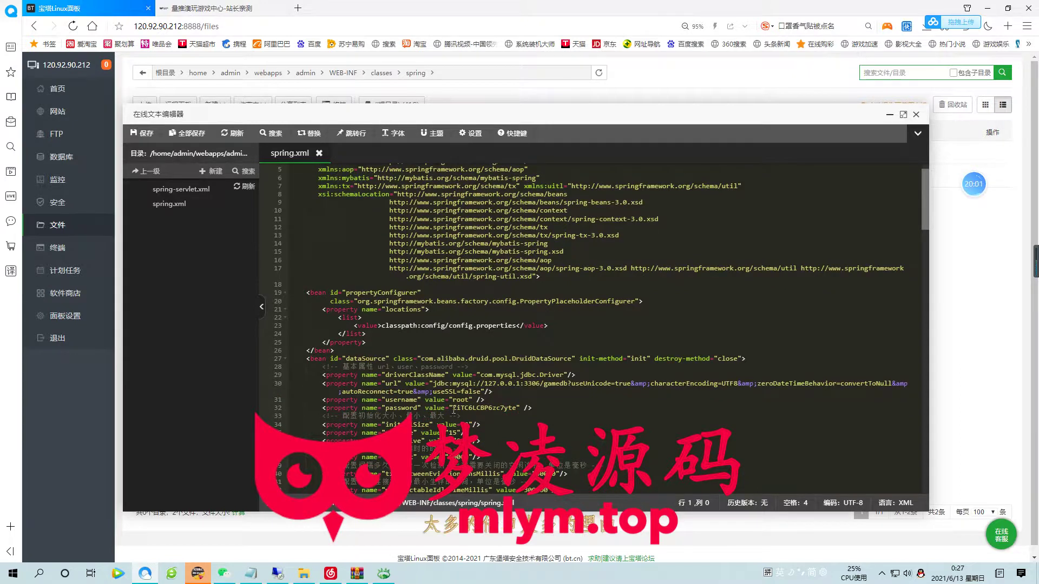
{"action": "left_click", "coordinate": [469, 408]}
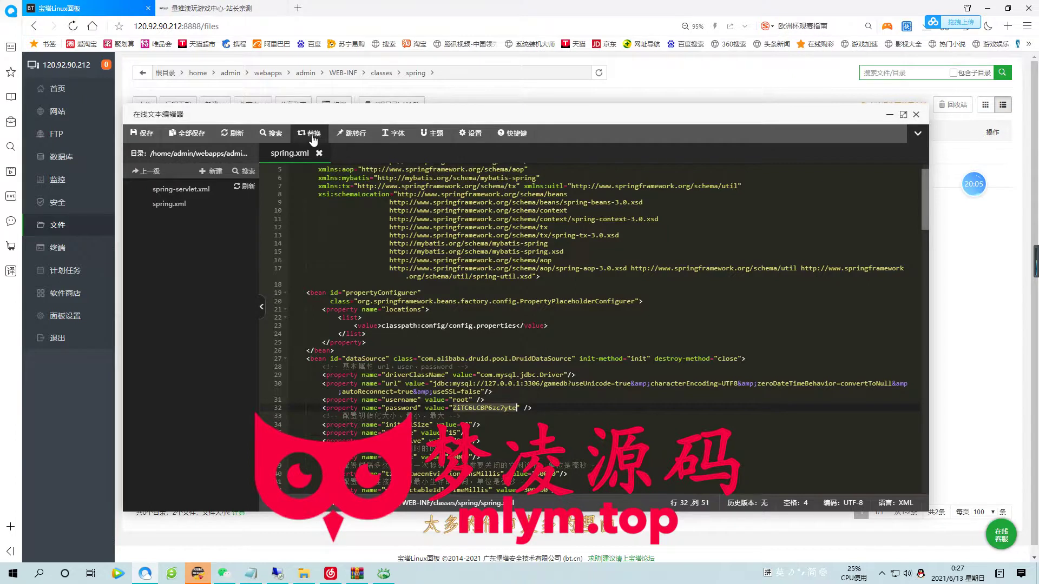
{"action": "left_click", "coordinate": [312, 136]}
{"action": "left_click", "coordinate": [252, 573]}
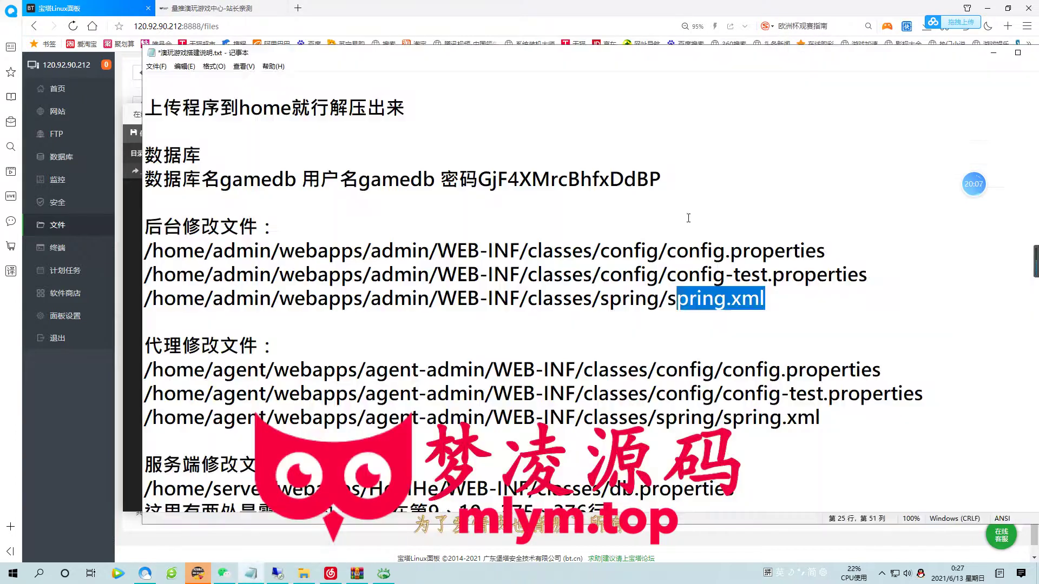
{"action": "key", "text": "Down"}
{"action": "key", "text": "Down"}
{"action": "left_click_drag", "start_coordinate": [702, 167], "coordinate": [477, 180]}
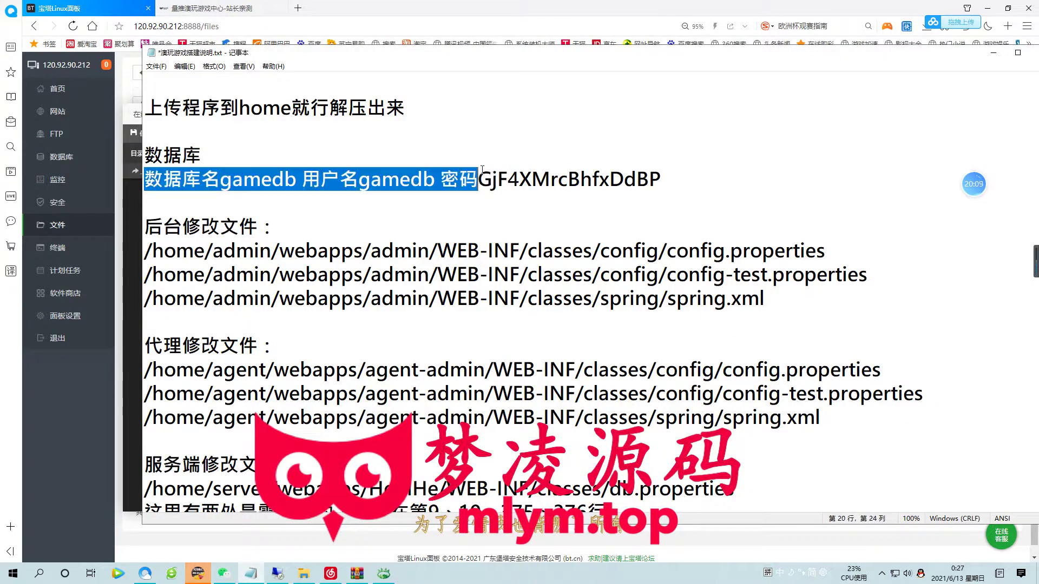
{"action": "left_click_drag", "start_coordinate": [661, 180], "coordinate": [479, 180]}
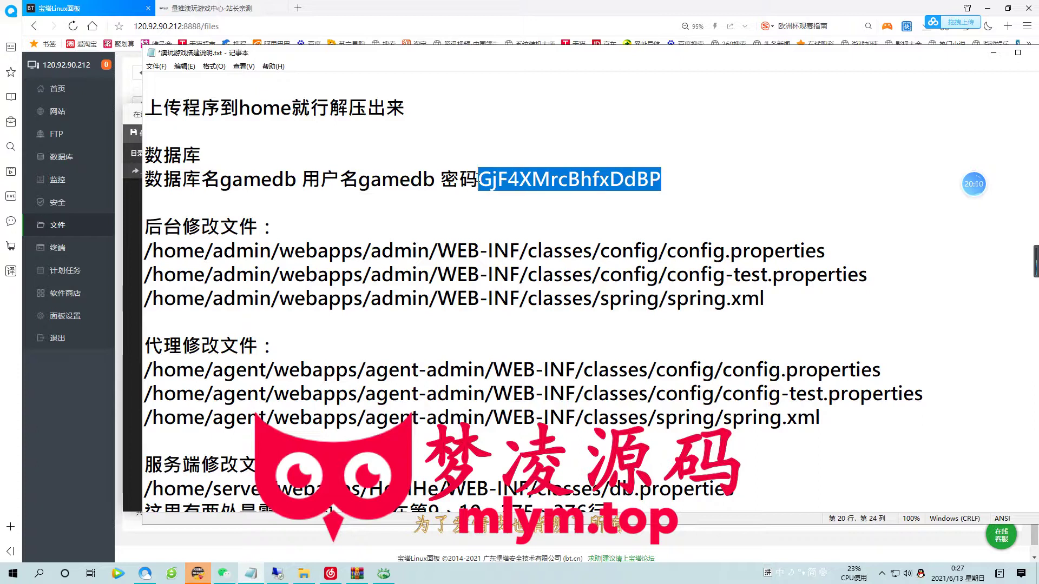
{"action": "left_click", "coordinate": [993, 53]}
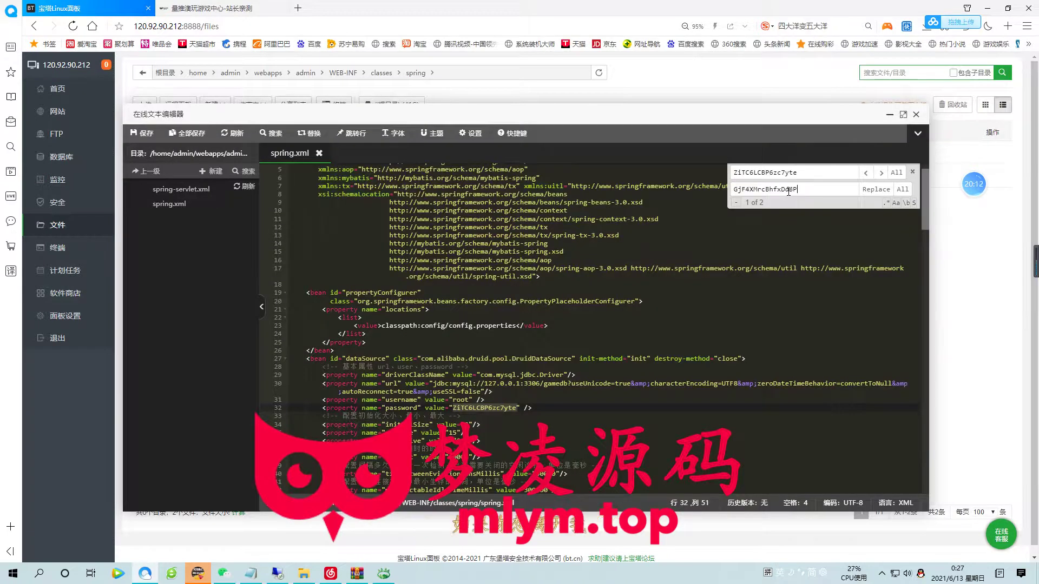
{"action": "key", "text": "Return"}
{"action": "key", "text": "Return"}
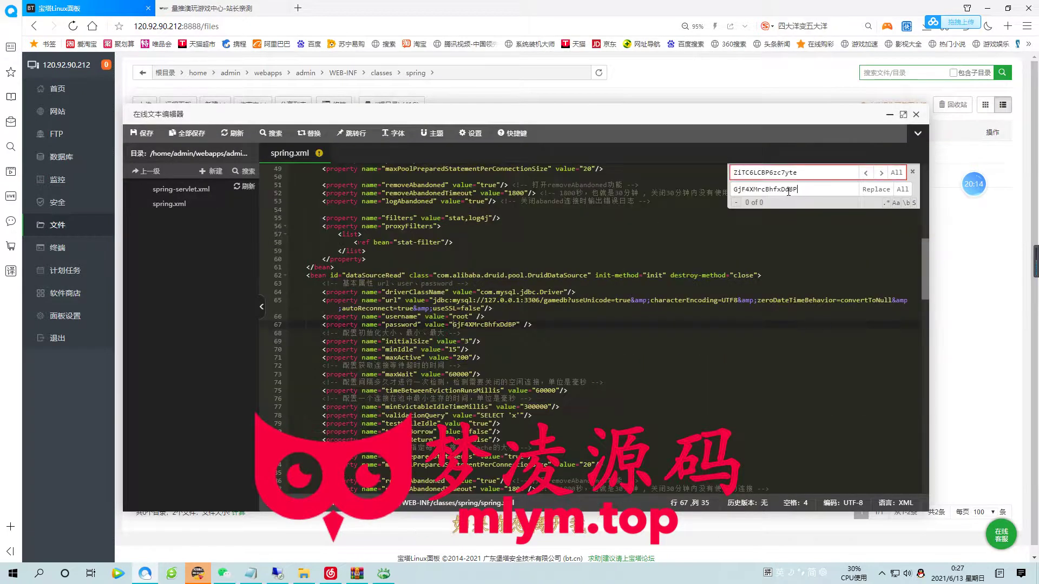
{"action": "left_click", "coordinate": [142, 133]}
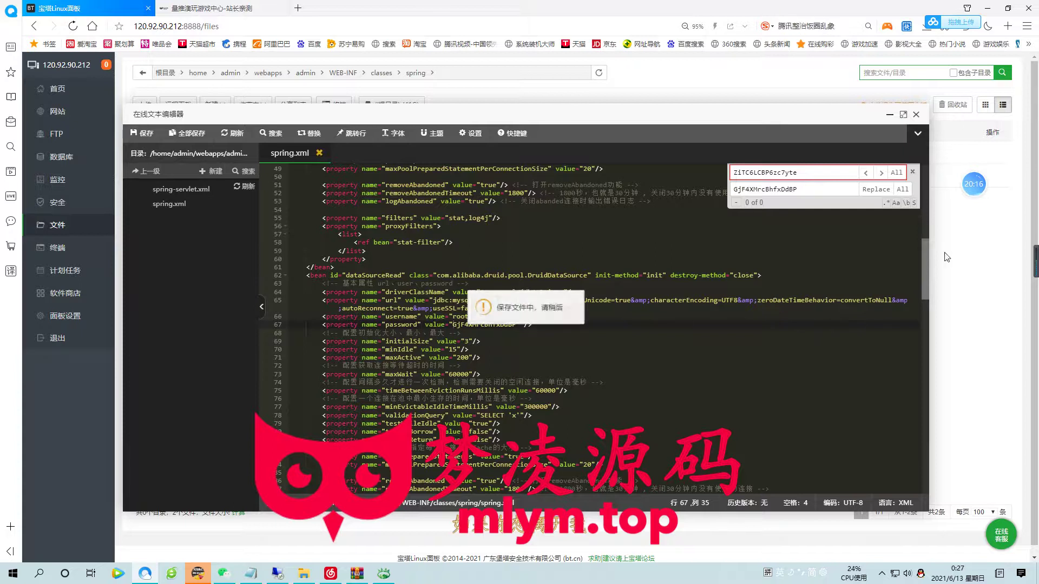
{"action": "left_click", "coordinate": [916, 114]}
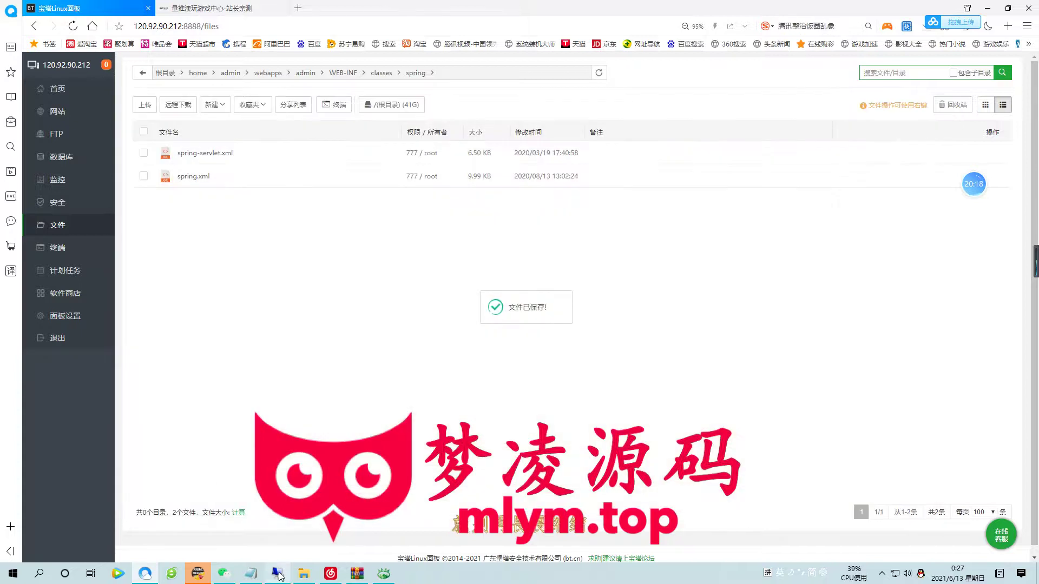
Copy the agent-admin config path from the notes and jump to that folder
{"action": "left_click", "coordinate": [252, 579]}
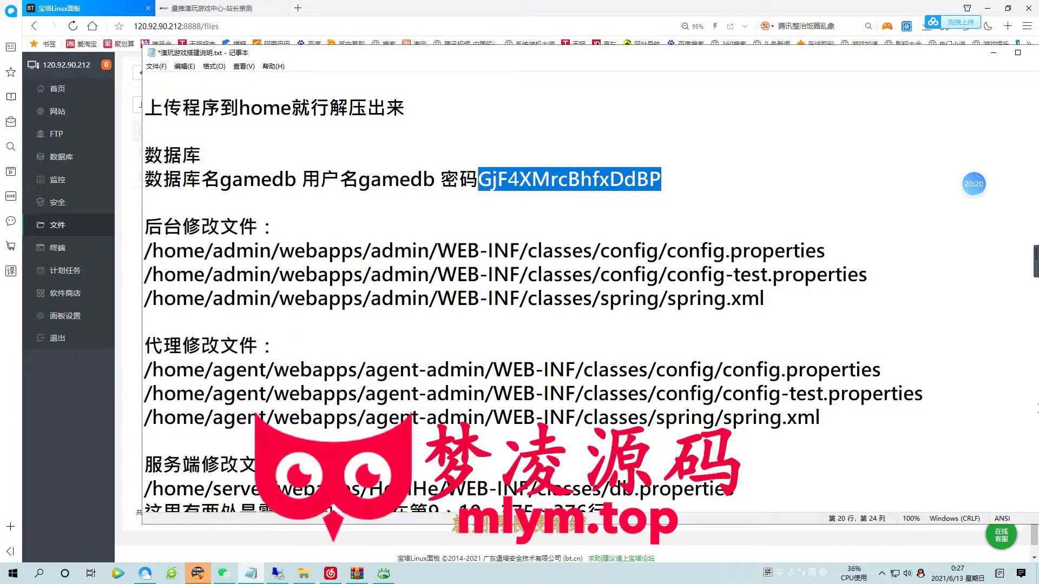
{"action": "left_click", "coordinate": [959, 373]}
{"action": "left_click_drag", "start_coordinate": [700, 250], "coordinate": [806, 250]}
{"action": "left_click_drag", "start_coordinate": [699, 274], "coordinate": [768, 274]}
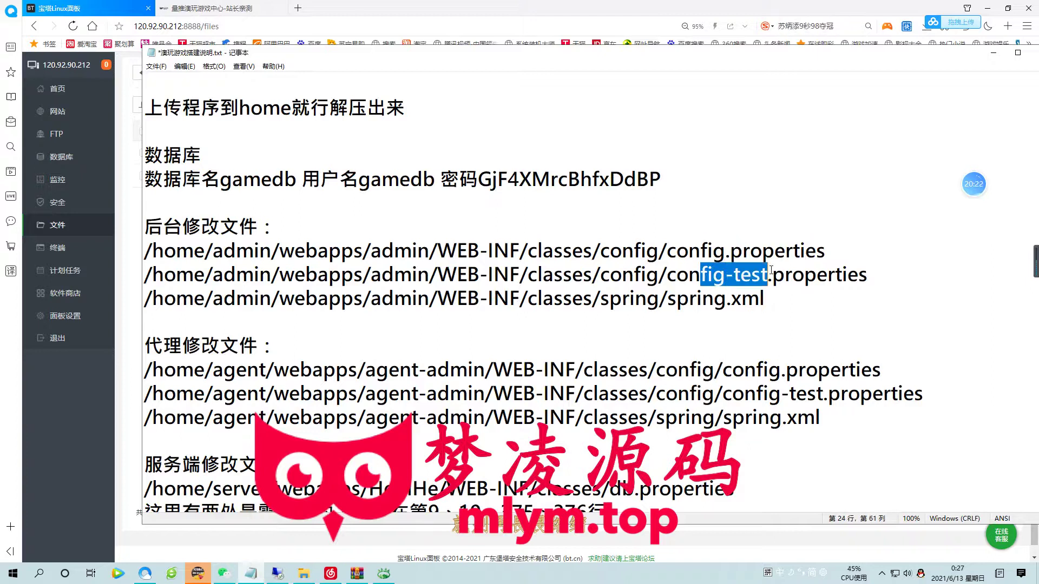
{"action": "left_click_drag", "start_coordinate": [688, 298], "coordinate": [797, 302]}
{"action": "left_click", "coordinate": [744, 370]}
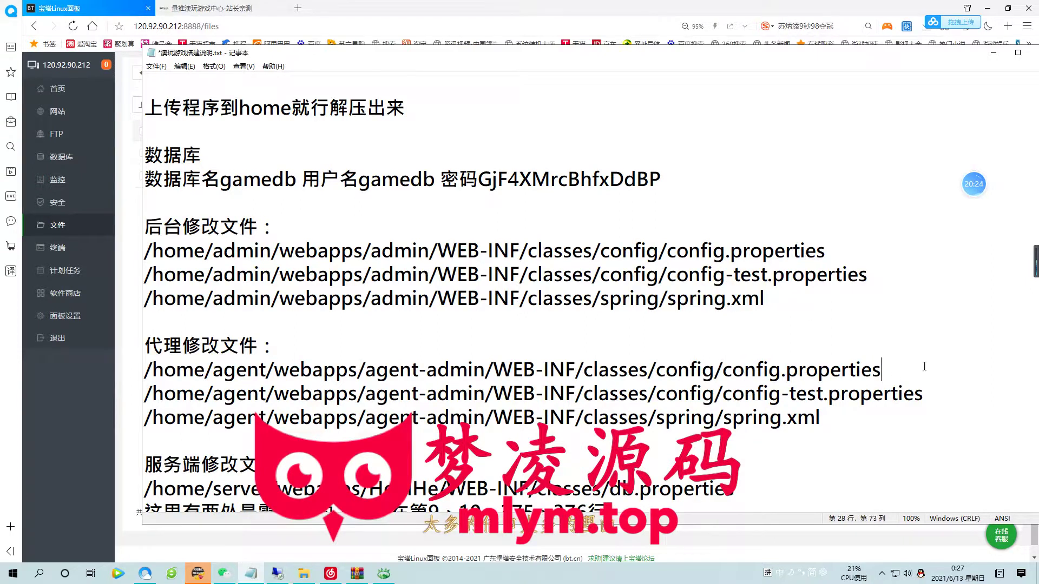
{"action": "left_click_drag", "start_coordinate": [882, 369], "coordinate": [145, 369]}
{"action": "key", "text": "ctrl+c"}
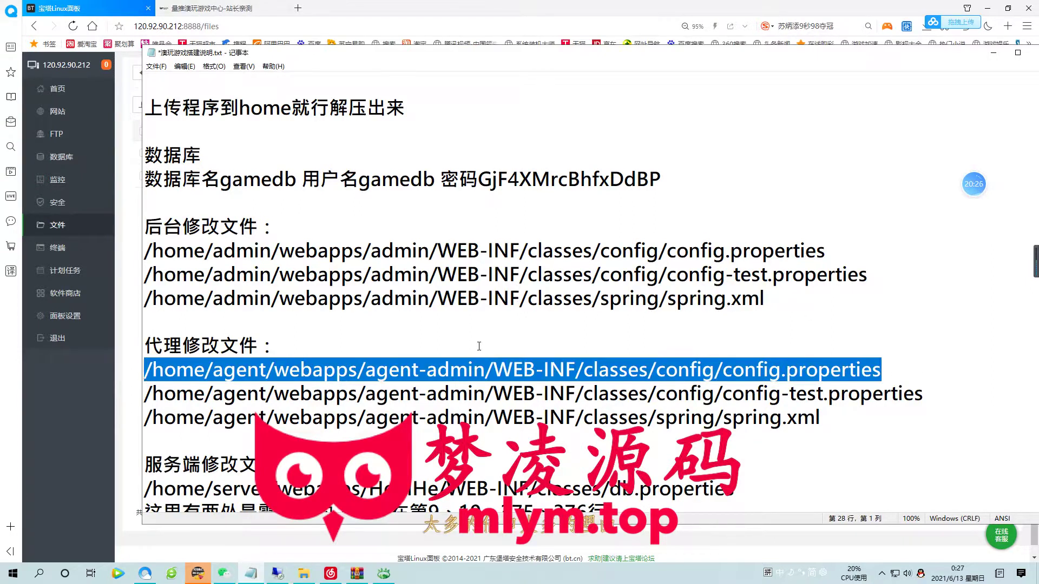
{"action": "left_click", "coordinate": [993, 53]}
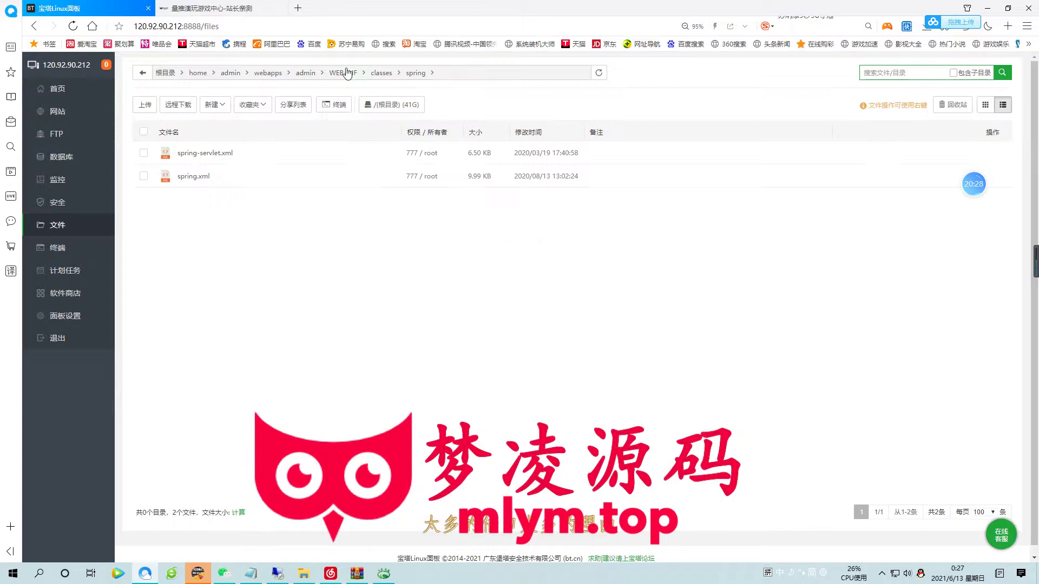
{"action": "left_click", "coordinate": [463, 73]}
{"action": "left_click_drag", "start_coordinate": [333, 72], "coordinate": [153, 74]}
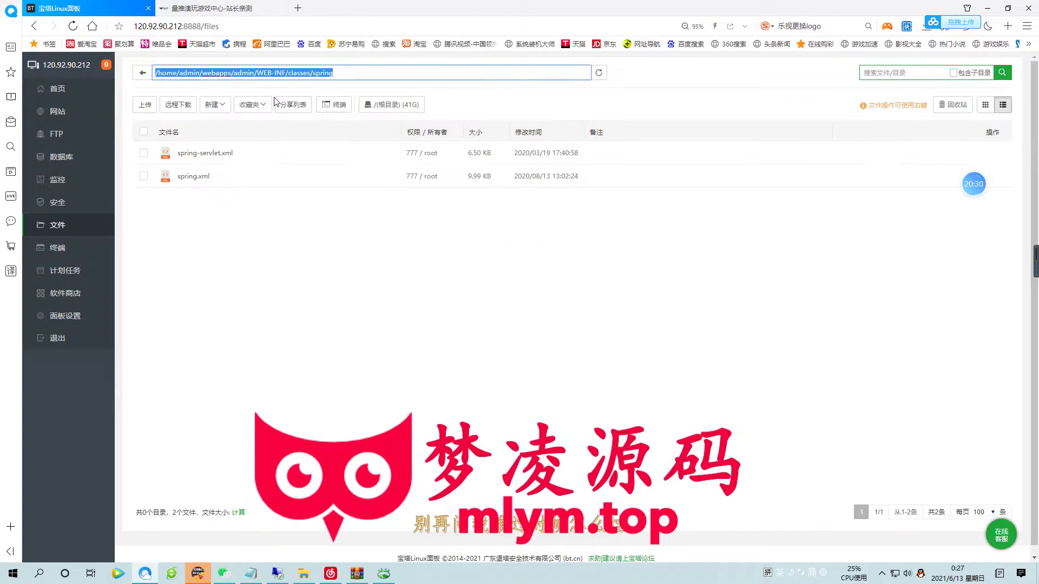
{"action": "key", "text": "ctrl+v"}
{"action": "key", "text": "Return"}
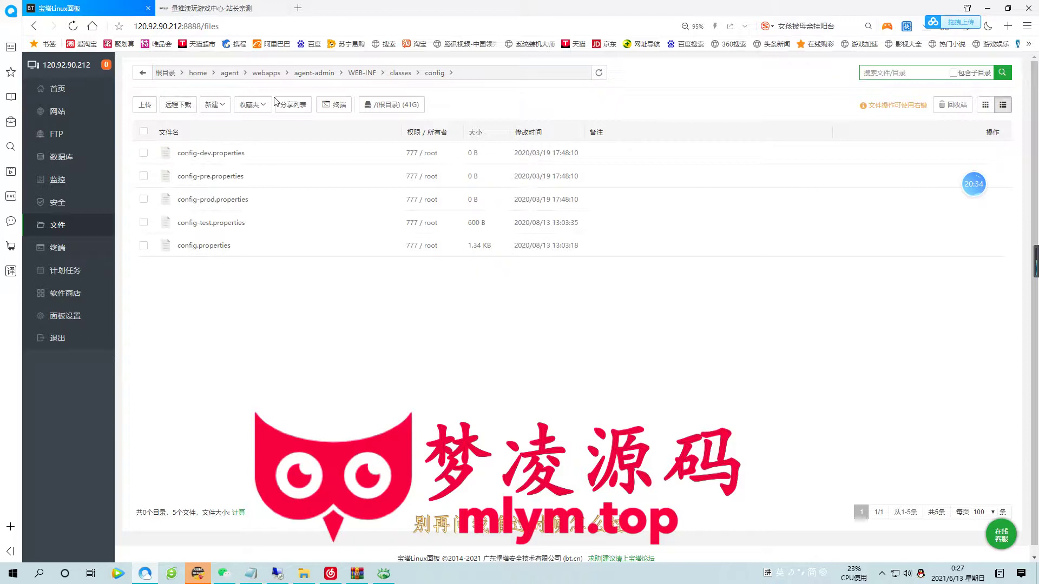
Open config.properties, copy the new password from the notes, and select the old line 6 password
{"action": "double_click", "coordinate": [209, 253]}
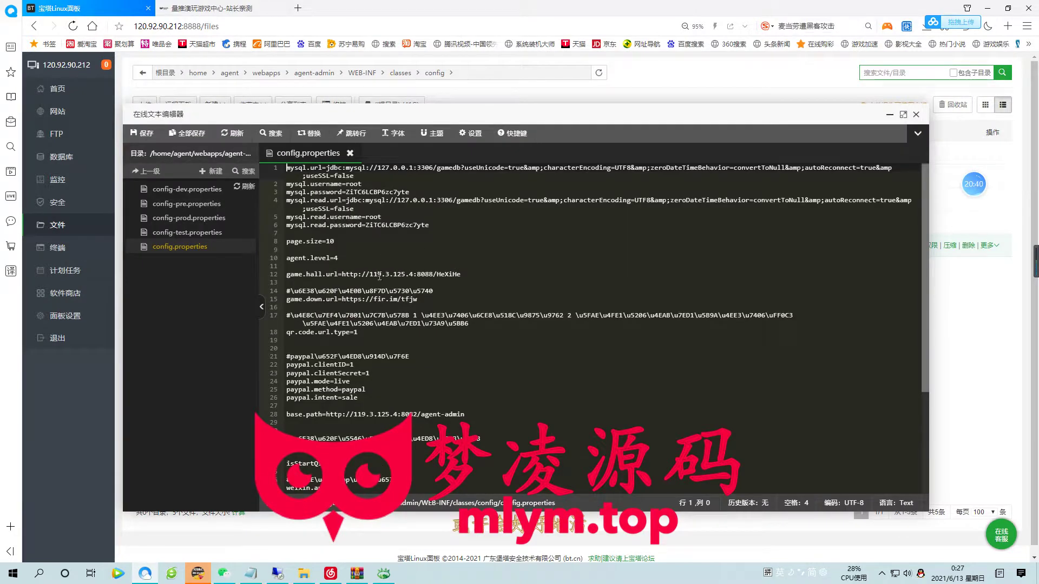
{"action": "left_click_drag", "start_coordinate": [369, 275], "coordinate": [424, 276]}
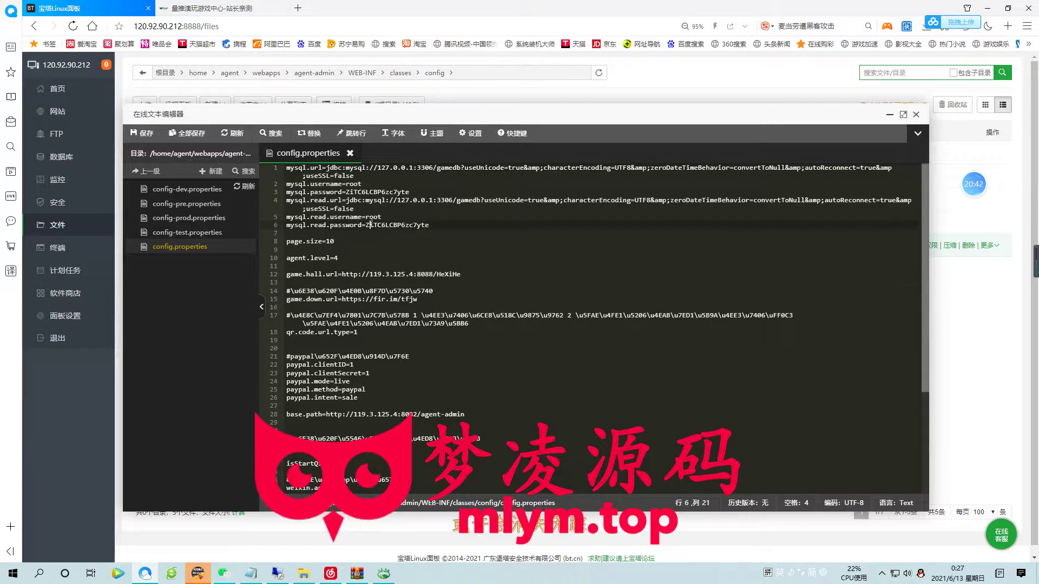
{"action": "left_click", "coordinate": [250, 573]}
{"action": "left_click_drag", "start_coordinate": [661, 179], "coordinate": [479, 179]}
{"action": "left_click", "coordinate": [993, 52]}
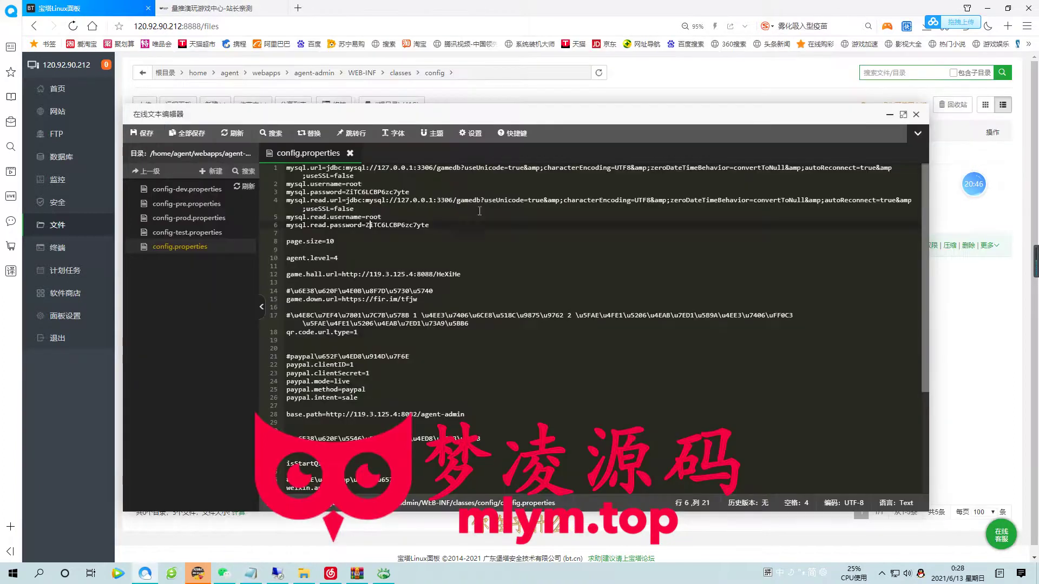
{"action": "left_click_drag", "start_coordinate": [453, 227], "coordinate": [370, 224]}
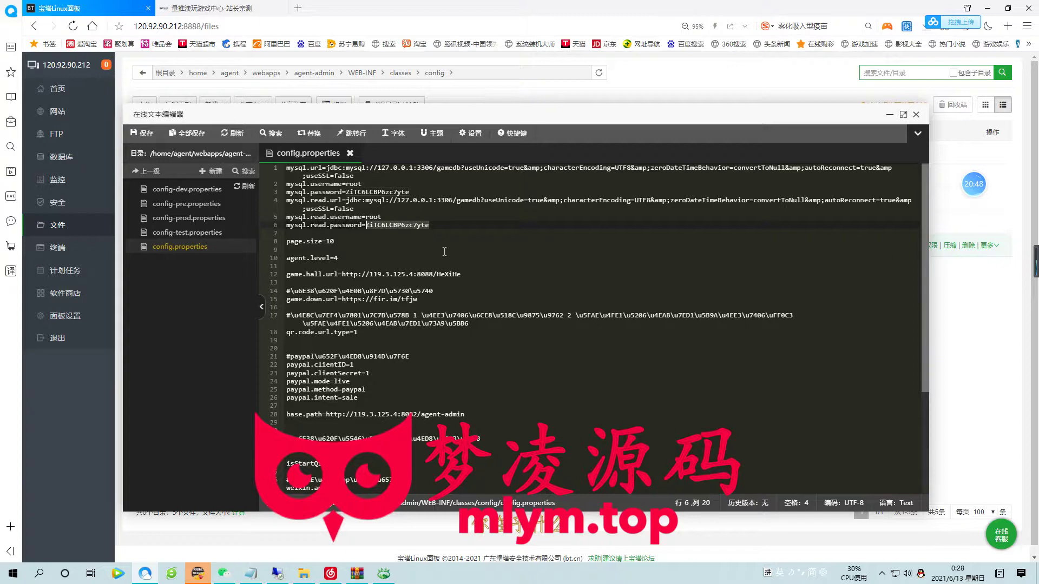
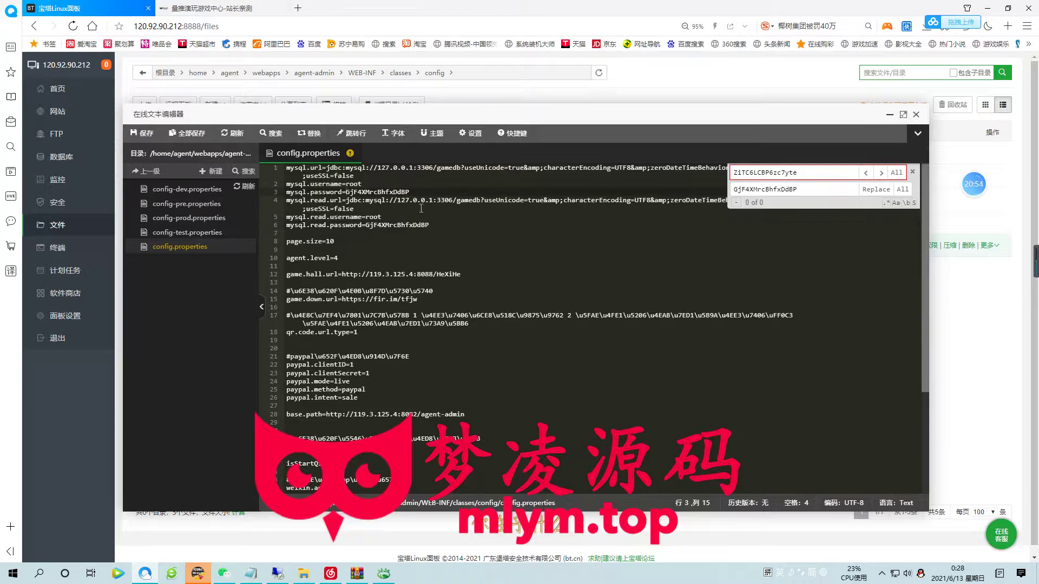
Replace every 119.3.125.4 in config.properties with 120.92.90.212 and save the file
{"action": "left_click_drag", "start_coordinate": [369, 276], "coordinate": [399, 277]}
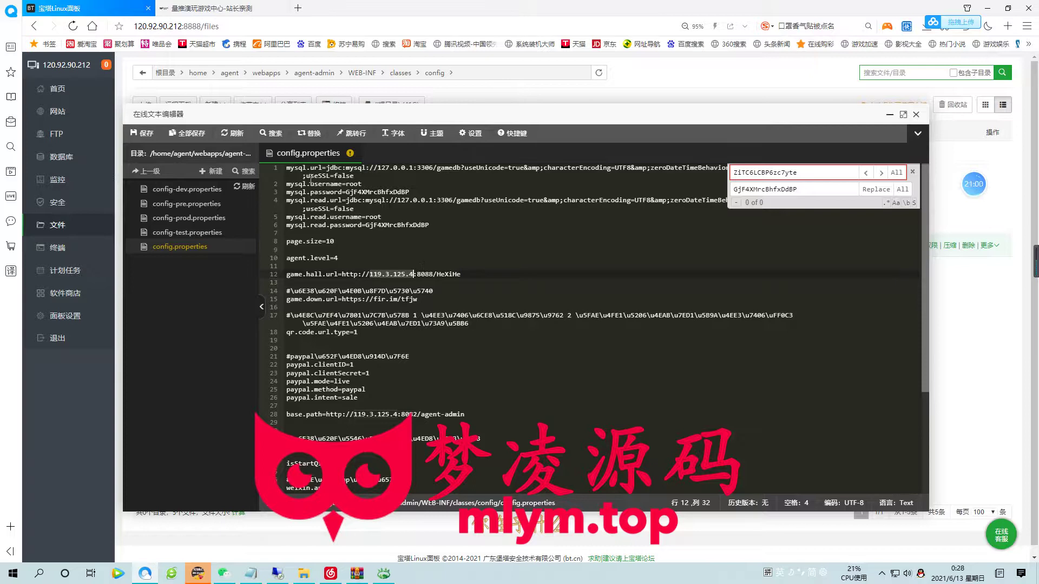
{"action": "left_click", "coordinate": [309, 133]}
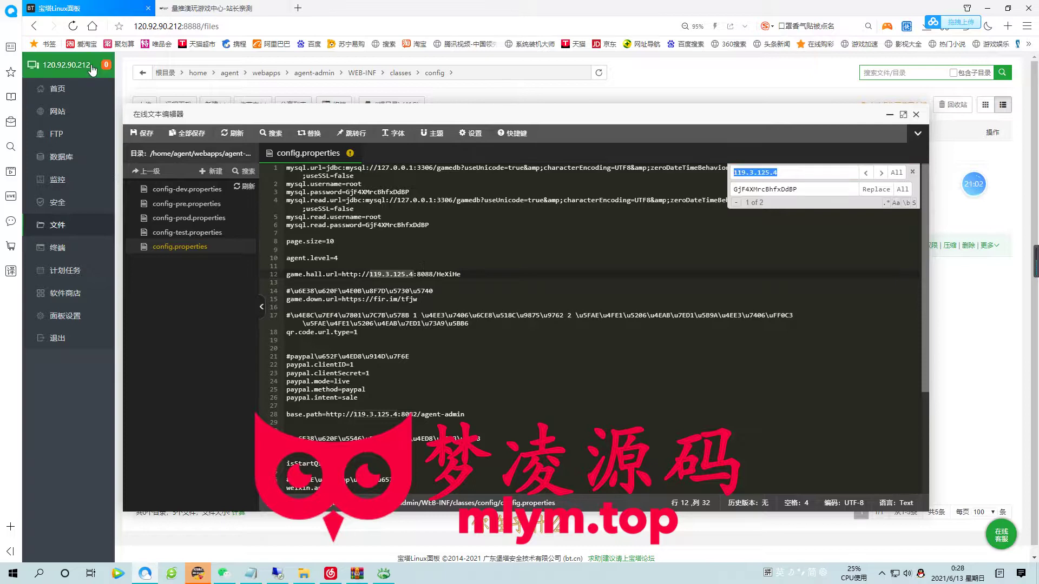
{"action": "left_click", "coordinate": [56, 67]}
{"action": "key", "text": "ctrl+c"}
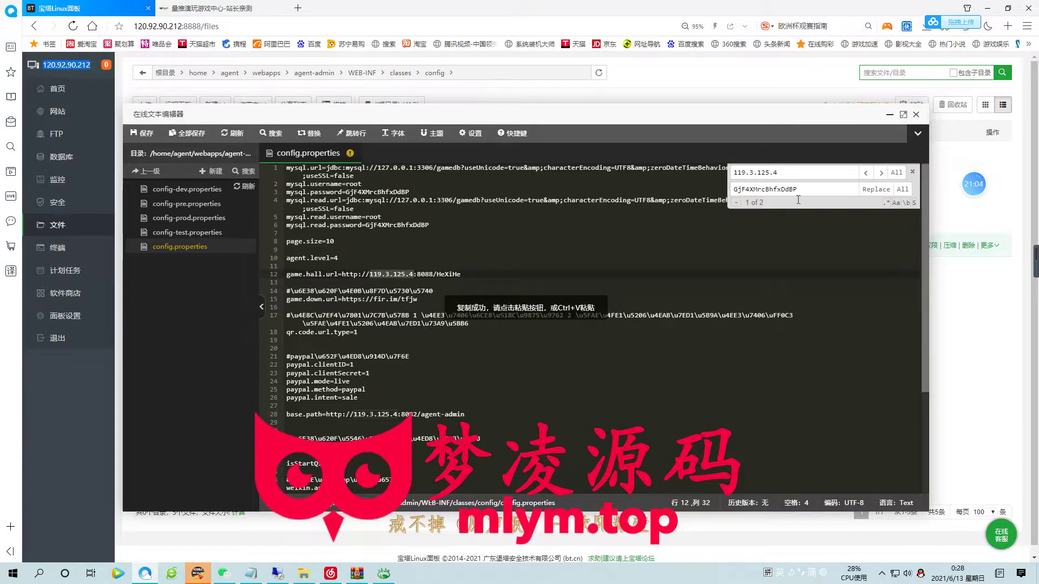
{"action": "left_click_drag", "start_coordinate": [805, 190], "coordinate": [733, 190]}
{"action": "key", "text": "ctrl+v"}
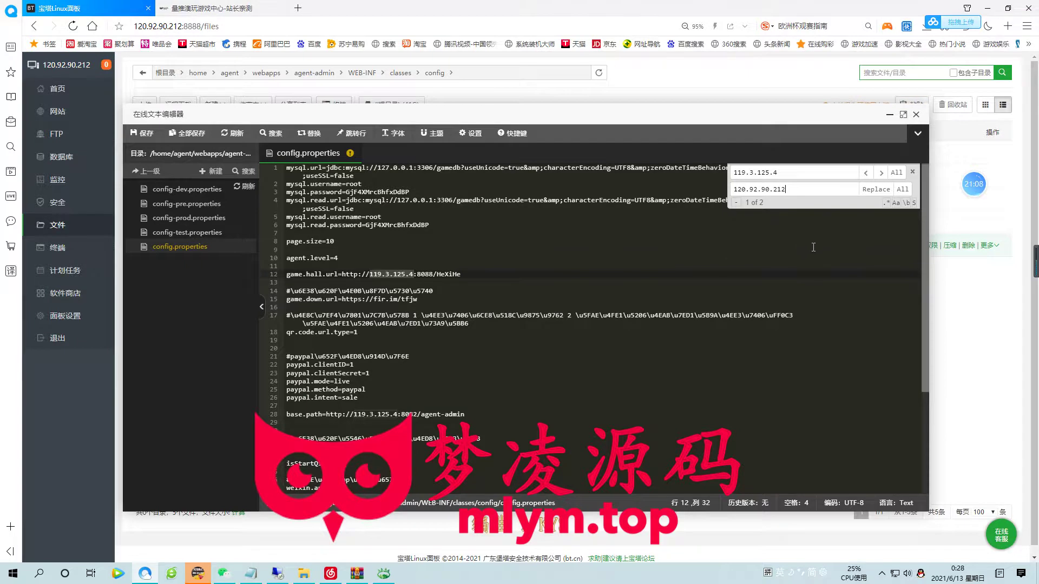
{"action": "key", "text": "Return"}
{"action": "key", "text": "Return"}
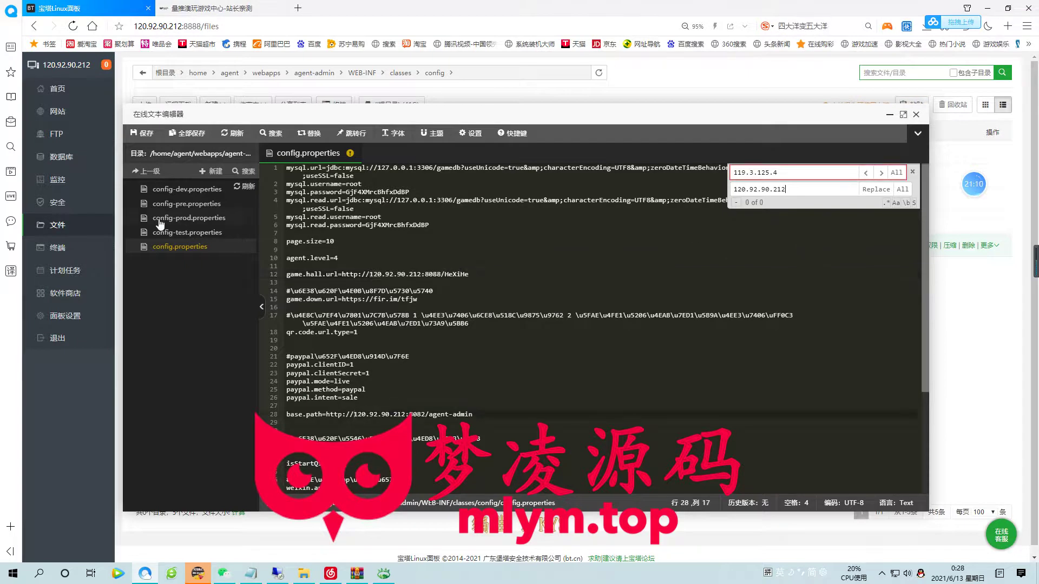
{"action": "left_click", "coordinate": [143, 133]}
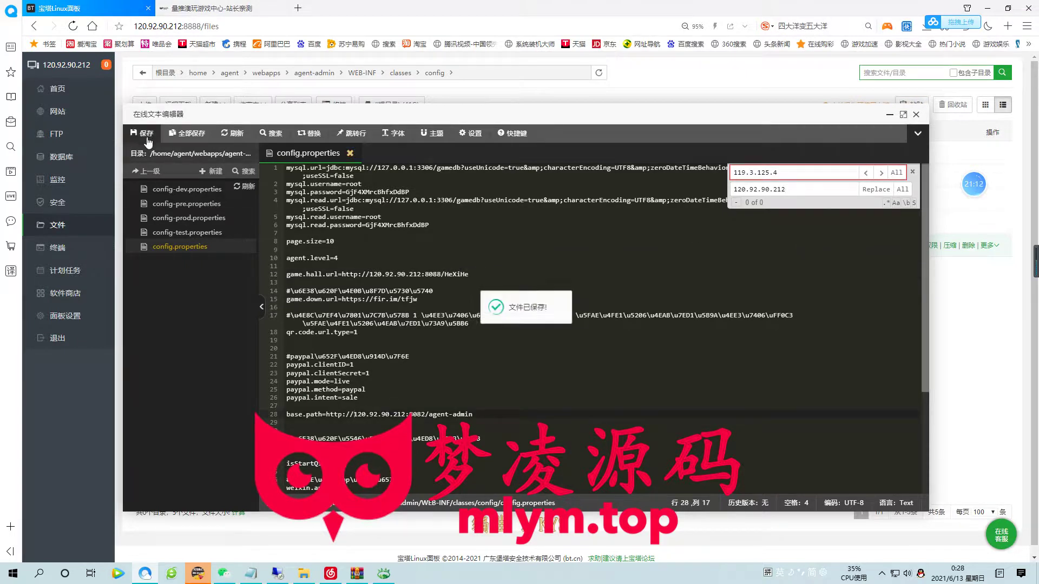
{"action": "left_click", "coordinate": [187, 233]}
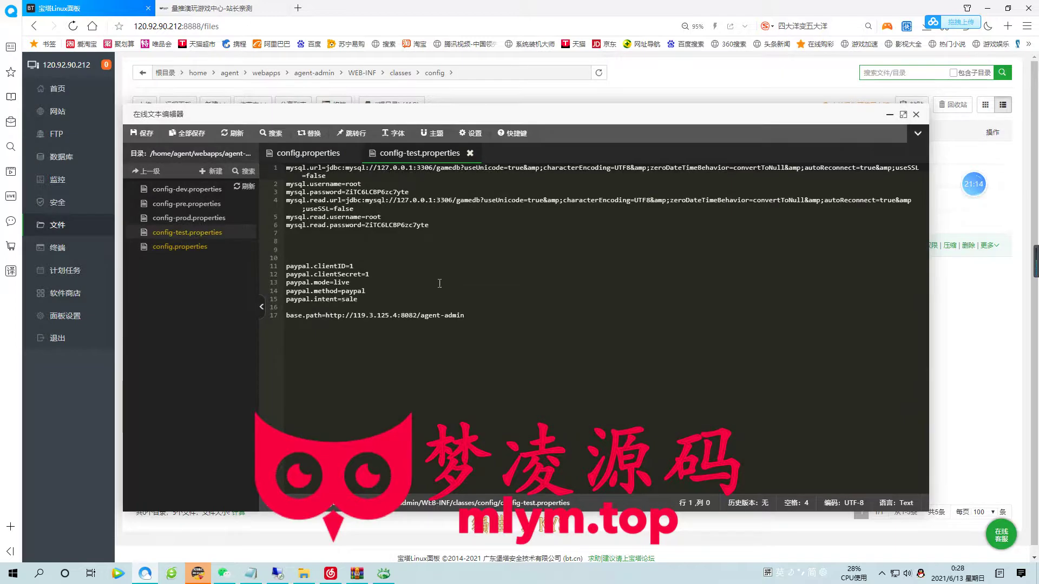
Replace the old base.path IP in config-test.properties with 120.92.90.212
{"action": "left_click_drag", "start_coordinate": [354, 315], "coordinate": [394, 315]}
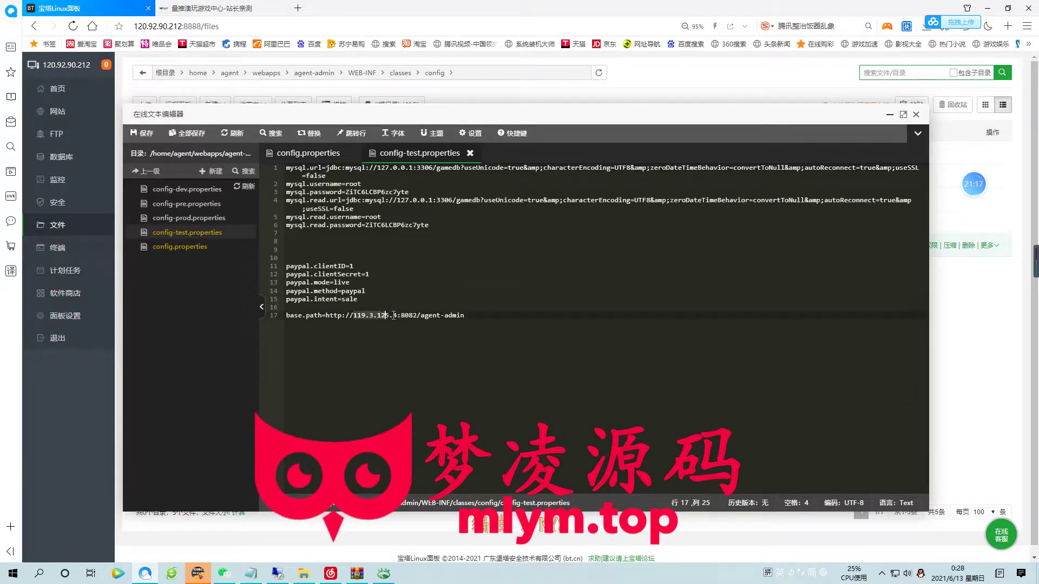
{"action": "left_click", "coordinate": [309, 133]}
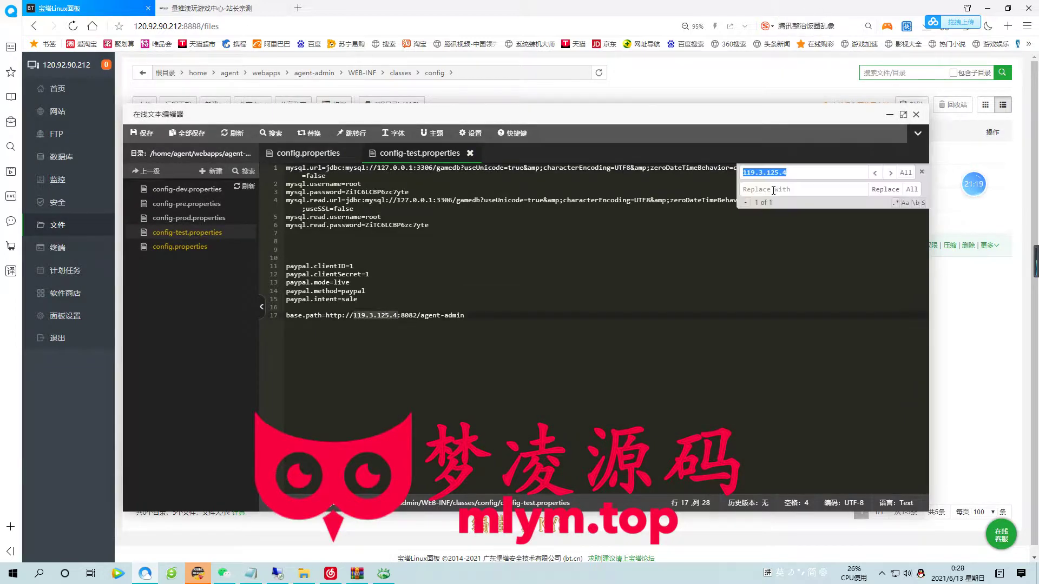
{"action": "left_click", "coordinate": [773, 190]}
{"action": "key", "text": "ctrl+v"}
{"action": "key", "text": "Return"}
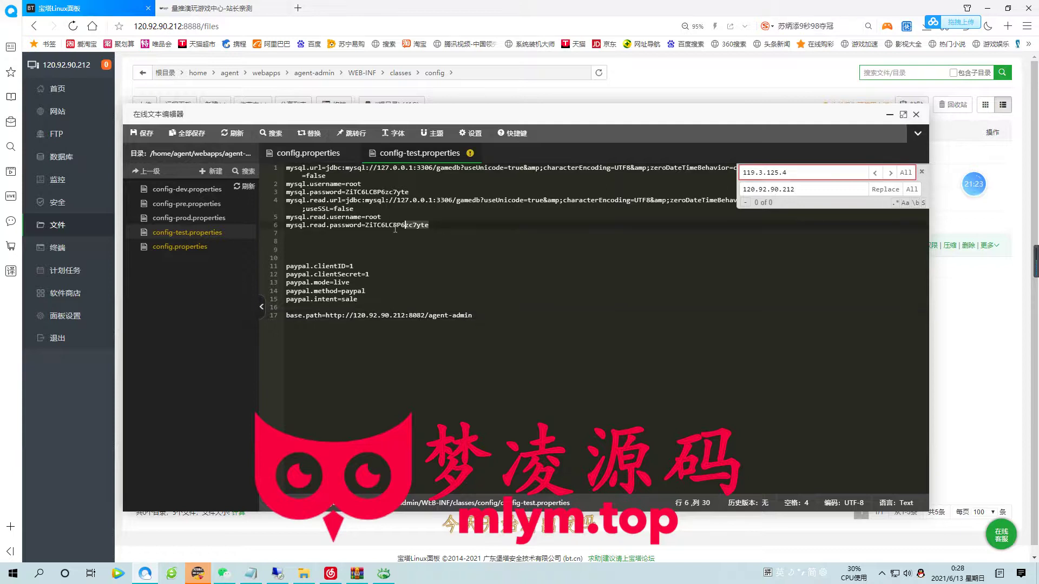
Replace both old MySQL password values with the new database password from the setup notes
{"action": "left_click", "coordinate": [370, 226]}
{"action": "left_click", "coordinate": [309, 133]}
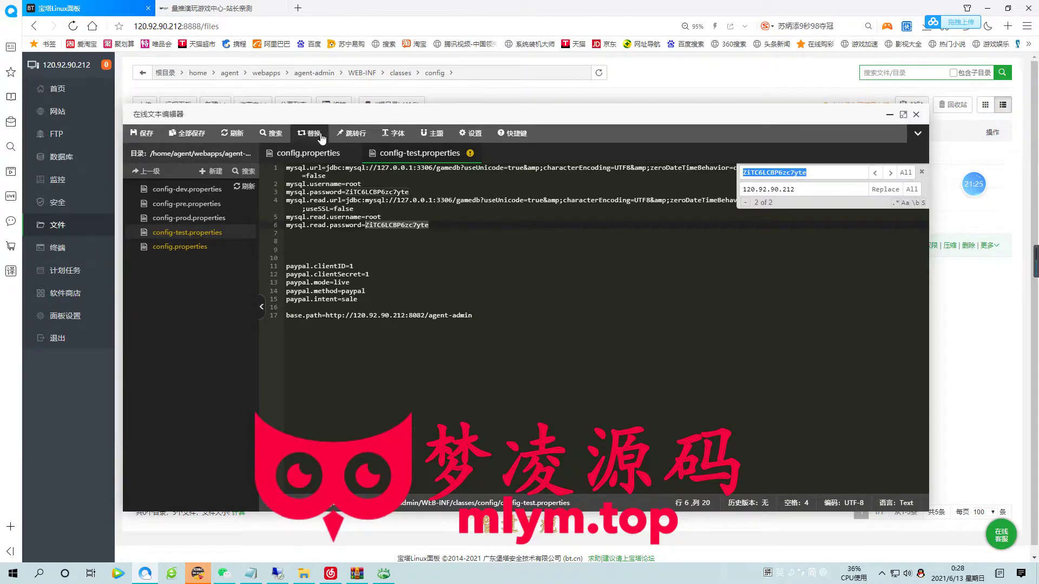
{"action": "left_click", "coordinate": [260, 580]}
{"action": "left_click_drag", "start_coordinate": [661, 179], "coordinate": [478, 181]}
{"action": "key", "text": "ctrl+c"}
{"action": "left_click", "coordinate": [994, 53]}
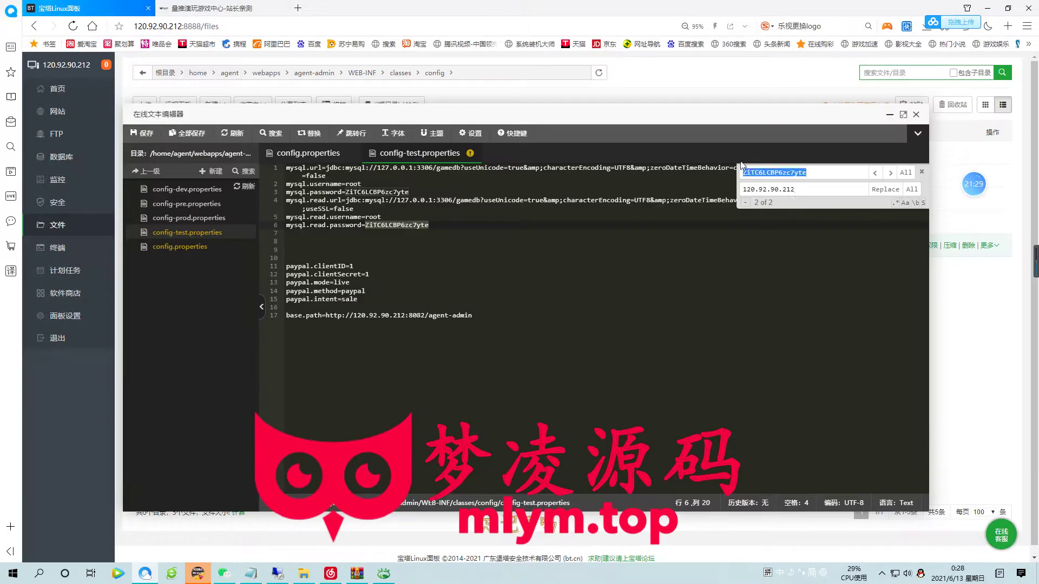
{"action": "triple_click", "coordinate": [794, 187]}
{"action": "key", "text": "ctrl+v"}
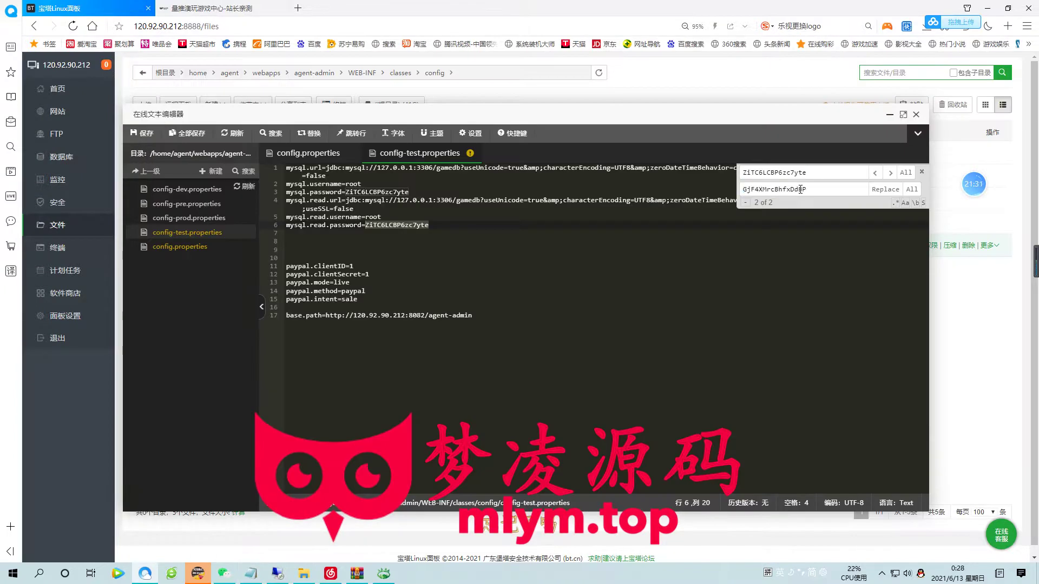
{"action": "key", "text": "Return"}
{"action": "key", "text": "Return"}
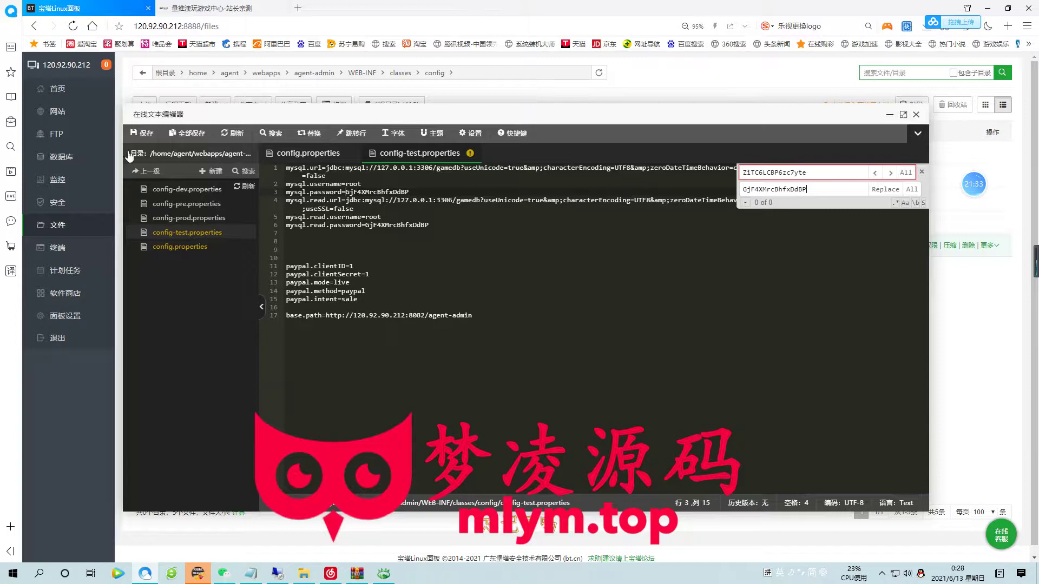
Save config-test.properties, close the editor and return to the classes folder
{"action": "left_click", "coordinate": [142, 133]}
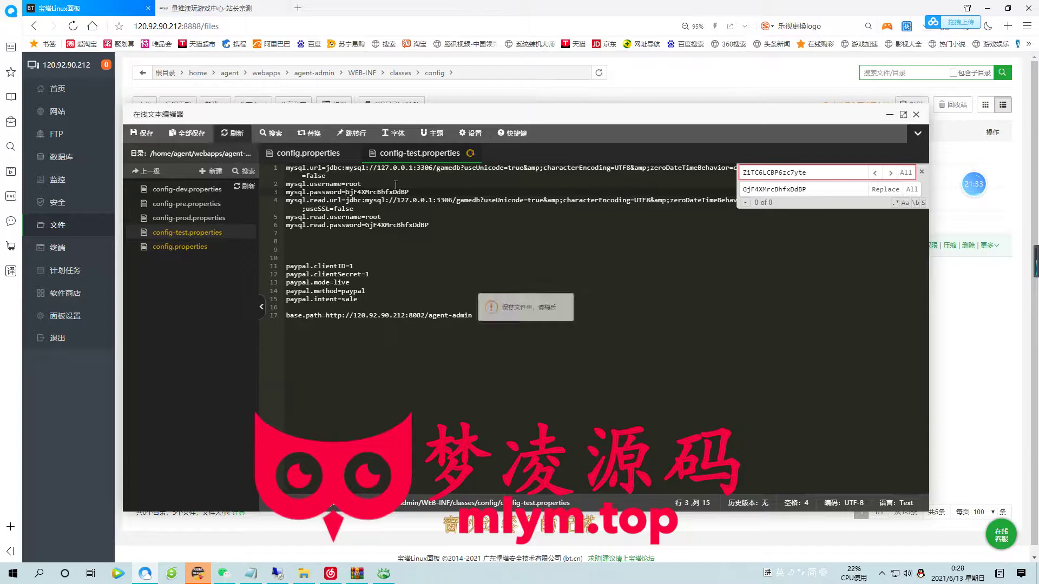
{"action": "left_click", "coordinate": [914, 116]}
{"action": "left_click", "coordinate": [400, 74]}
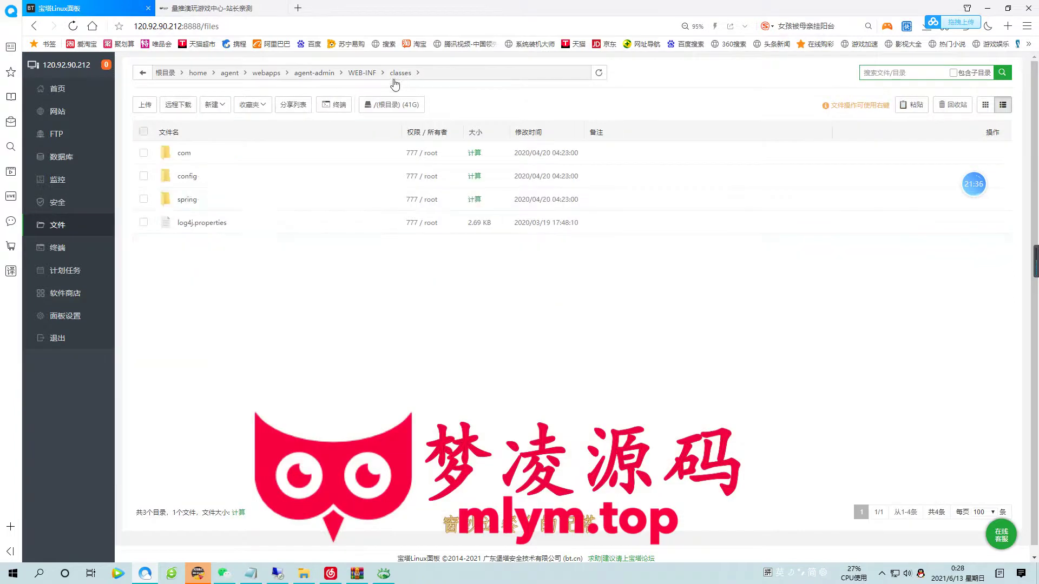
In spring/spring.xml, replace both old datasource password values with the new database password
{"action": "left_click", "coordinate": [178, 200]}
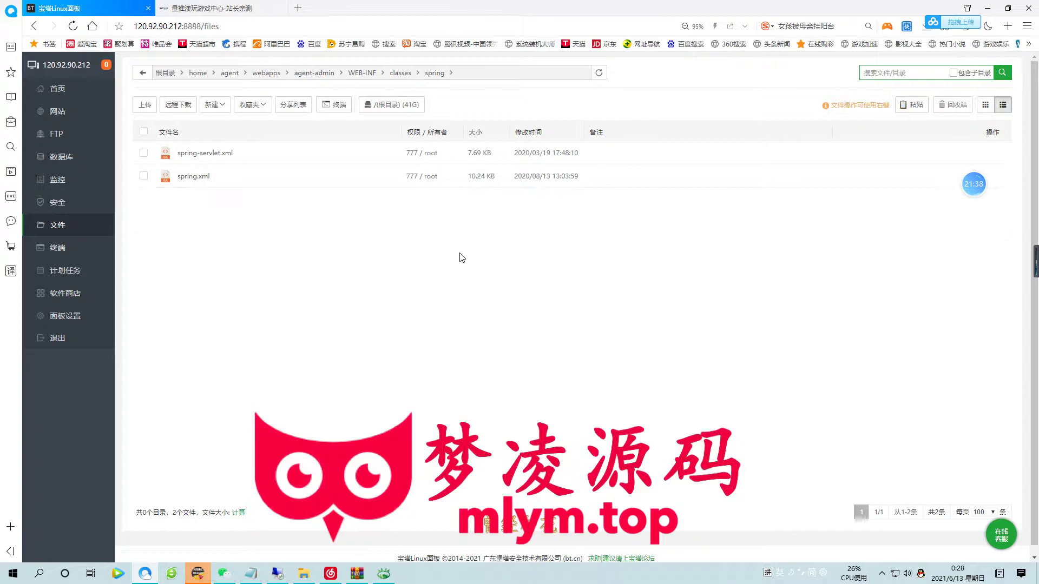
{"action": "left_click", "coordinate": [193, 178]}
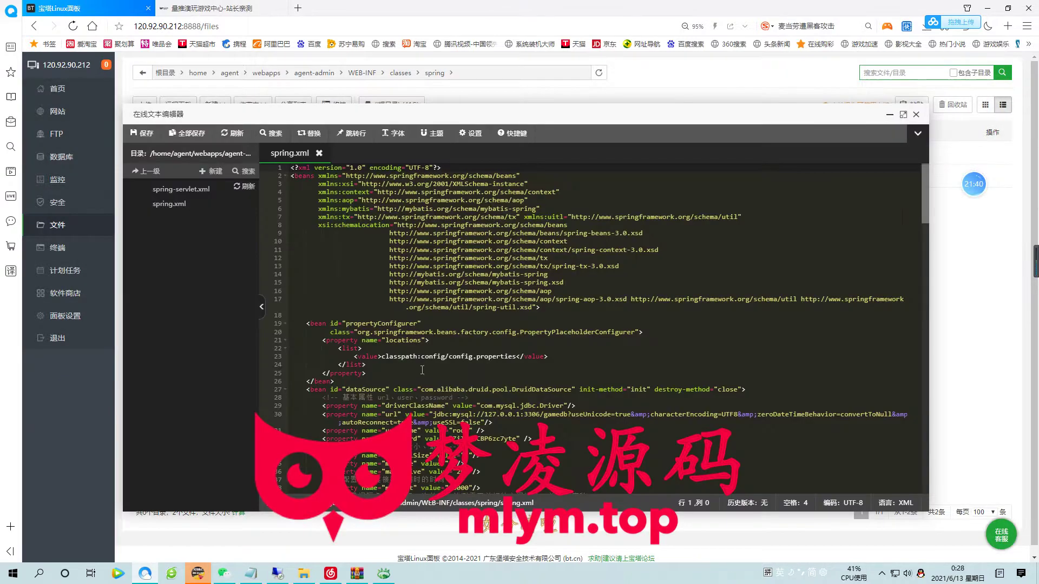
{"action": "left_click_drag", "start_coordinate": [453, 346], "coordinate": [509, 347]}
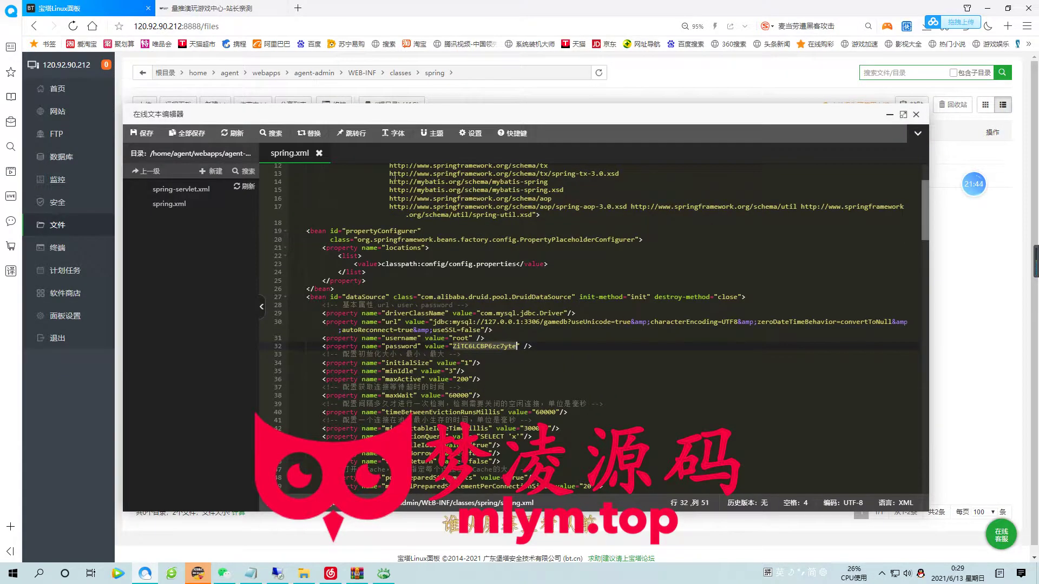
{"action": "left_click", "coordinate": [306, 133]}
{"action": "left_click", "coordinate": [760, 189]}
{"action": "key", "text": "ctrl+v"}
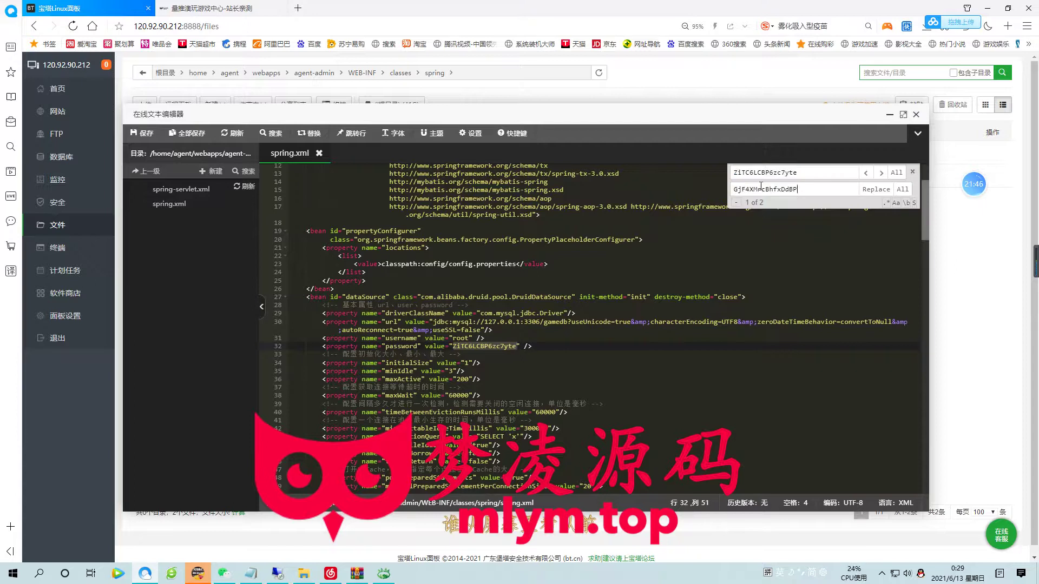
{"action": "key", "text": "Return"}
{"action": "key", "text": "Return"}
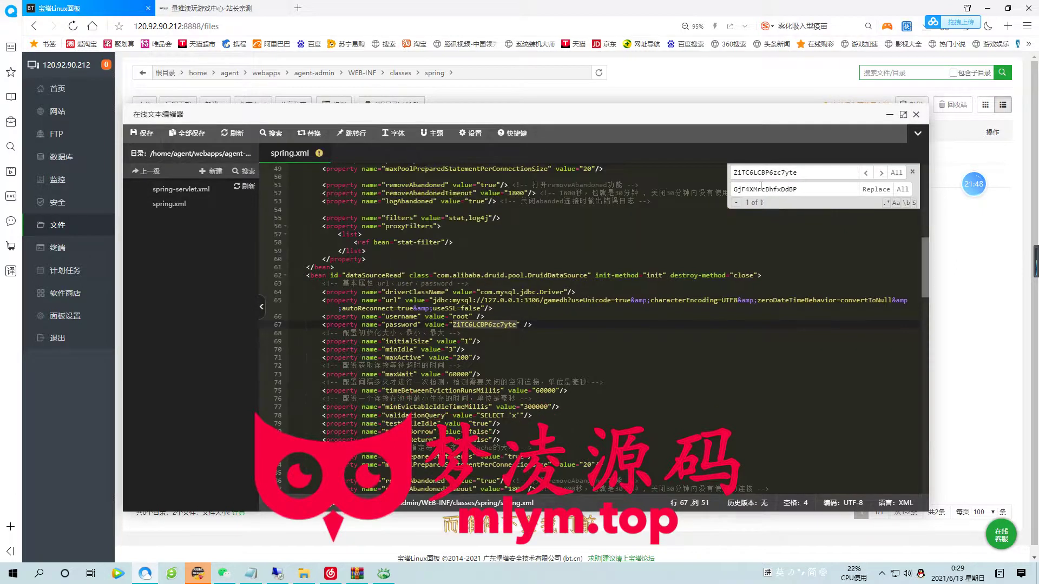
Save spring.xml, close the online editor and bring up the setup notes
{"action": "left_click", "coordinate": [912, 172]}
{"action": "left_click", "coordinate": [150, 136]}
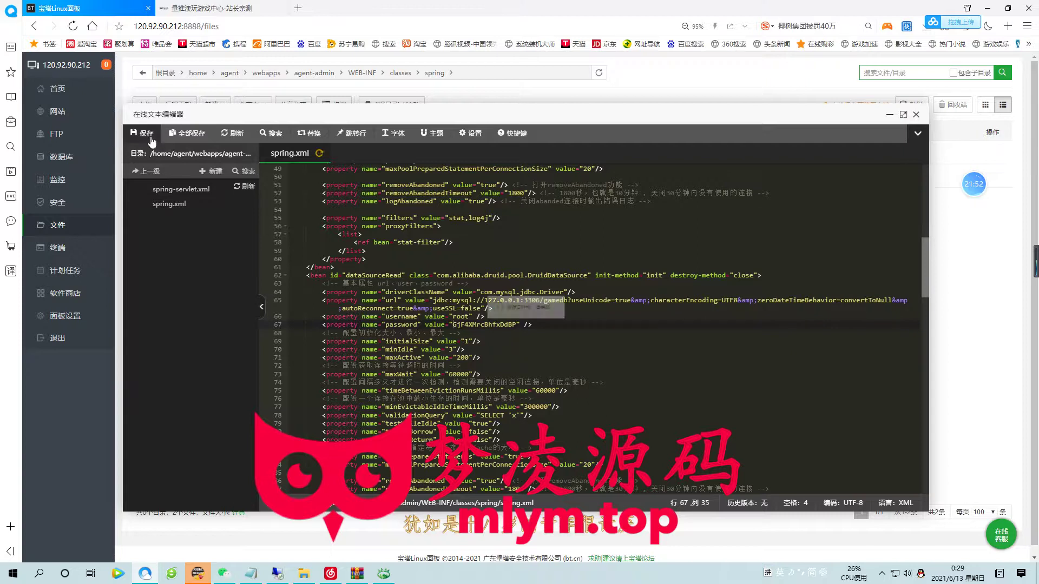
{"action": "left_click", "coordinate": [916, 115]}
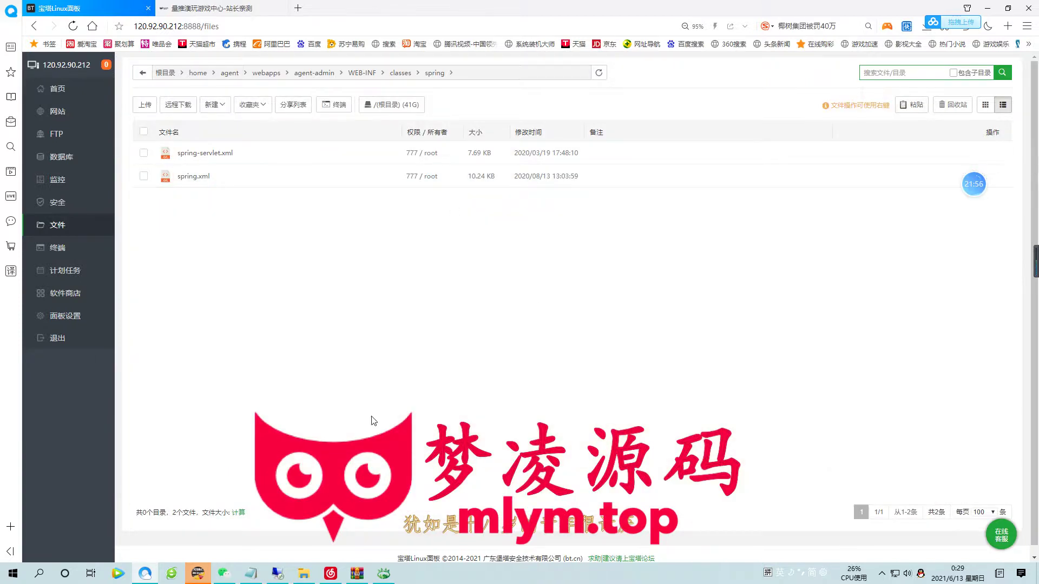
{"action": "left_click", "coordinate": [252, 573]}
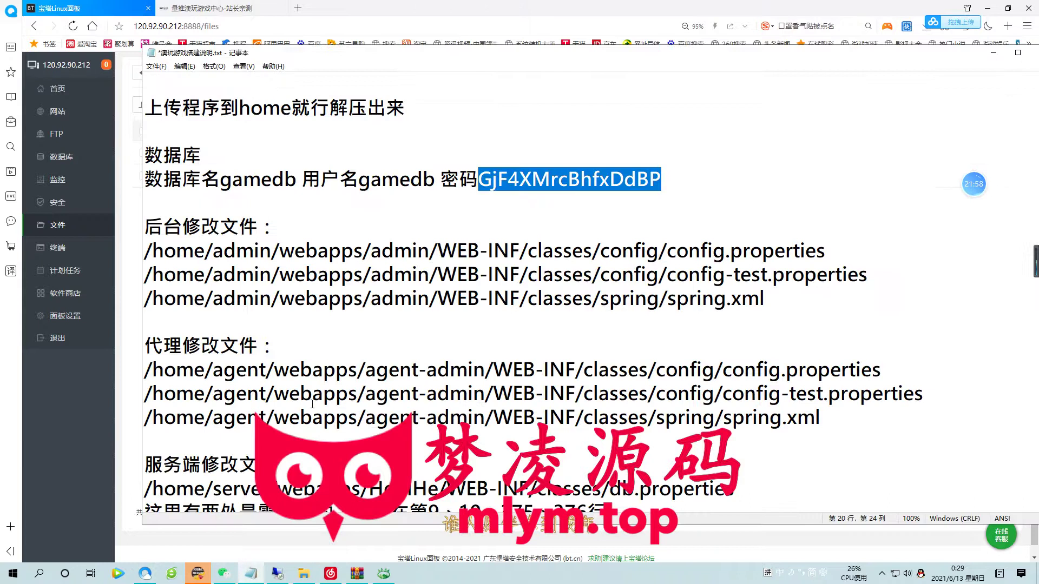
Select the /home/server/webapps/HeXiHe/.../db.properties path line in the Notepad setup notes
{"action": "scroll", "coordinate": [451, 342], "scroll_direction": "up", "scroll_amount": 1}
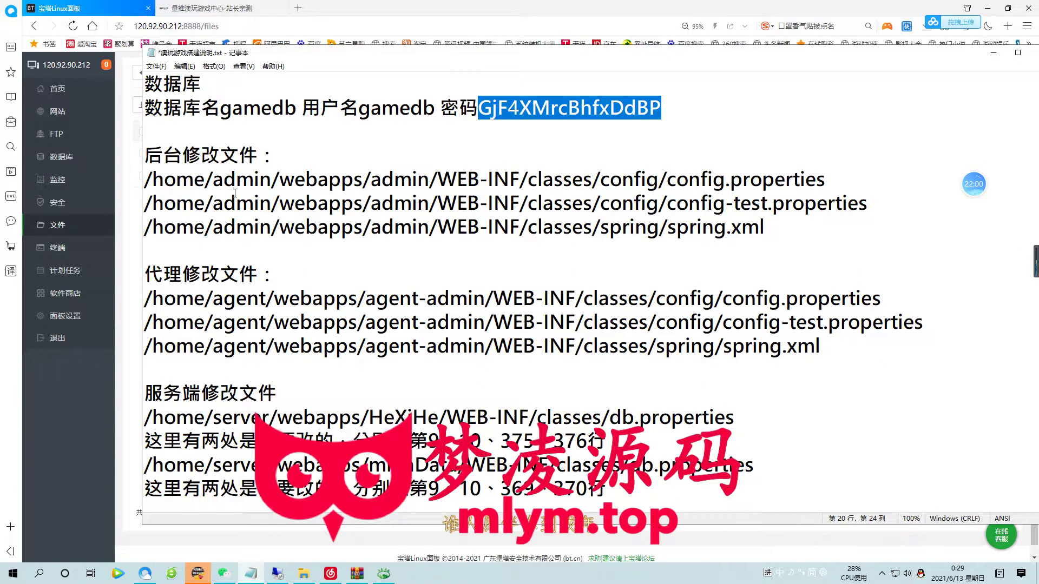
{"action": "scroll", "coordinate": [410, 331], "scroll_direction": "down", "scroll_amount": 2}
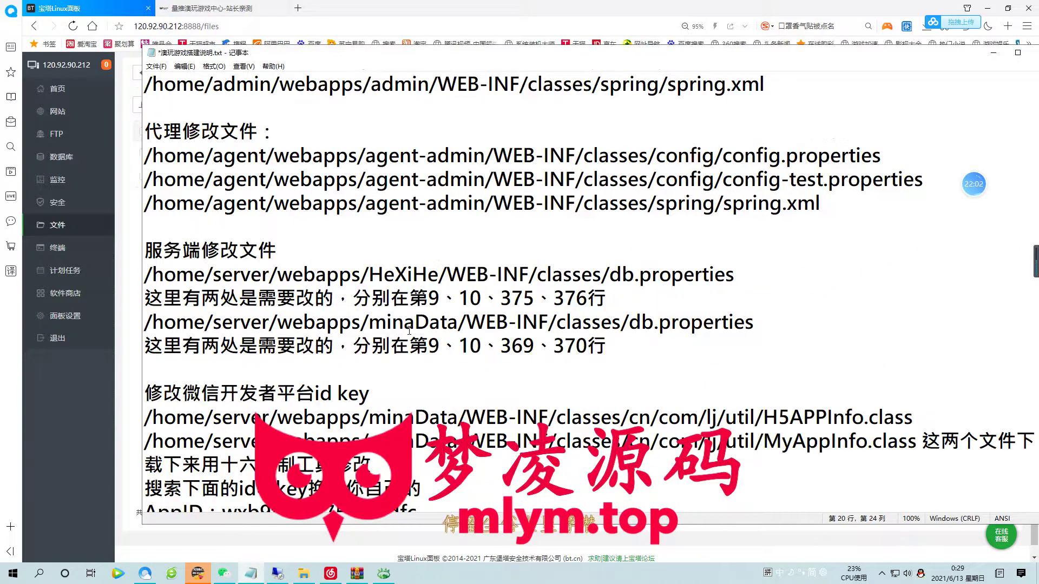
{"action": "left_click_drag", "start_coordinate": [734, 274], "coordinate": [161, 277]}
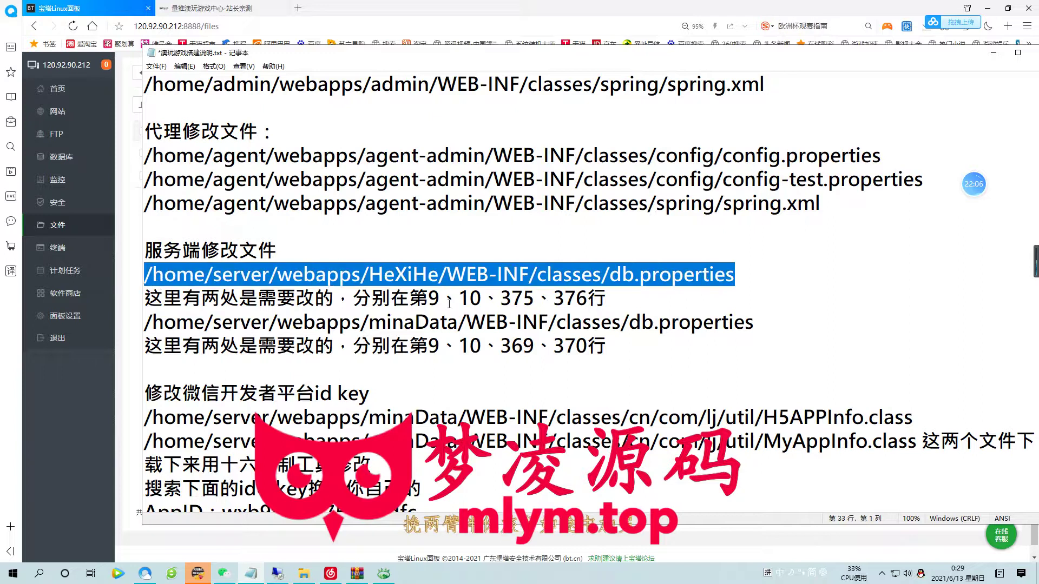
{"action": "left_click_drag", "start_coordinate": [734, 275], "coordinate": [130, 275]}
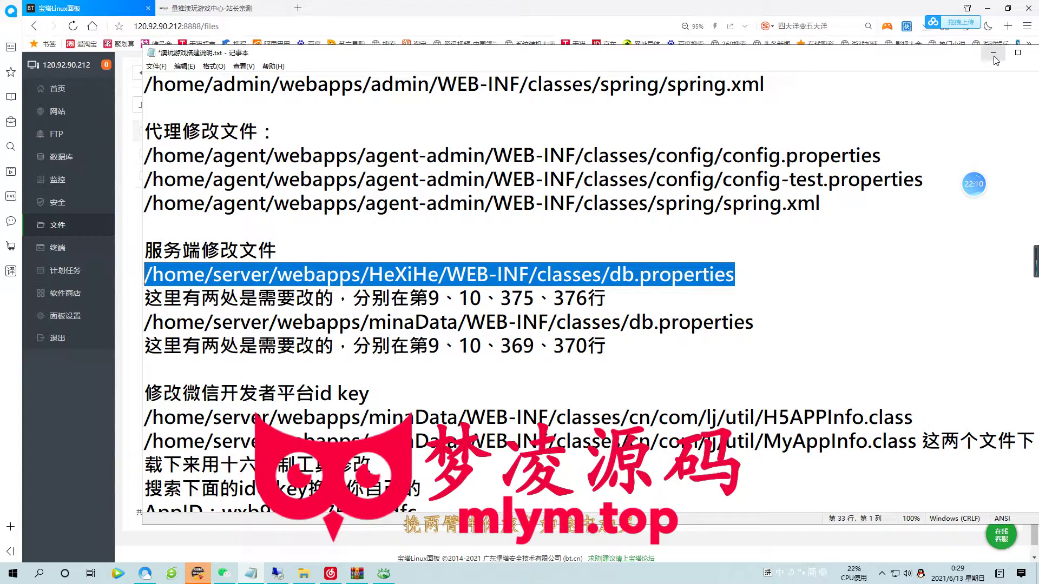
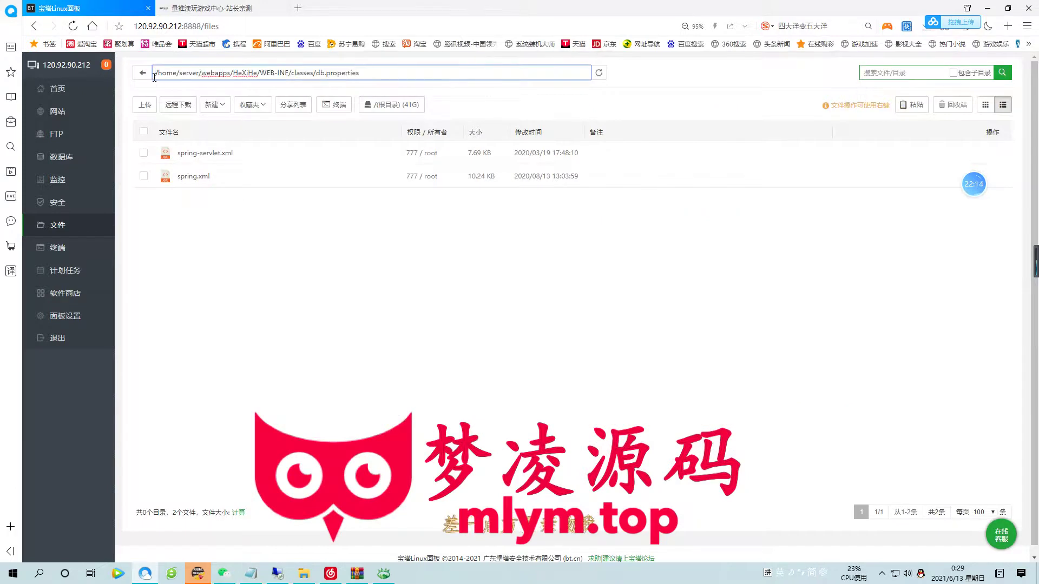
Browse to HeXiHe's classes folder, glance at the setup notes, and open db.properties in the online editor
{"action": "key", "text": "Return"}
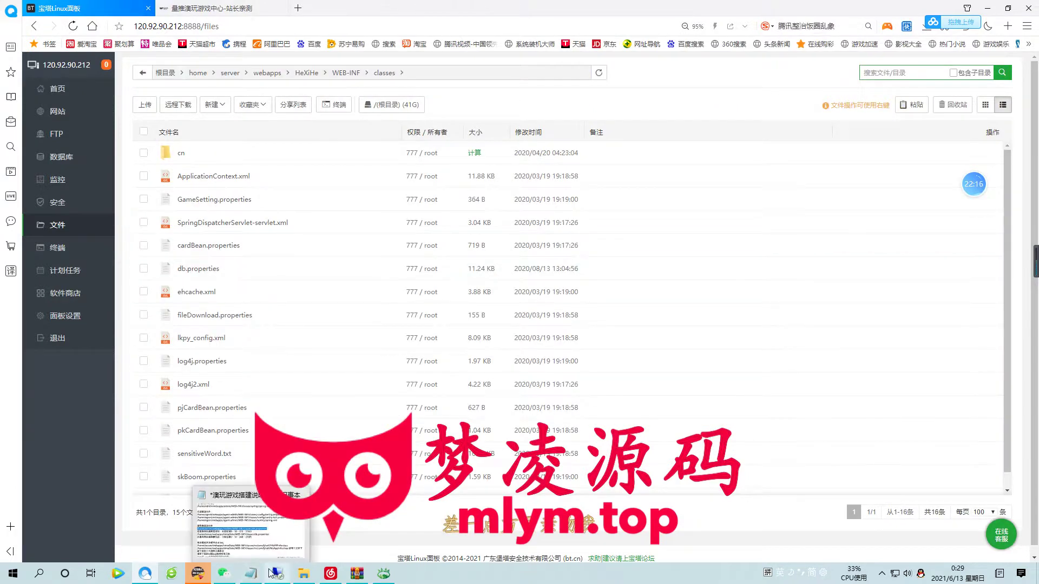
{"action": "left_click", "coordinate": [250, 574]}
{"action": "left_click", "coordinate": [639, 265]}
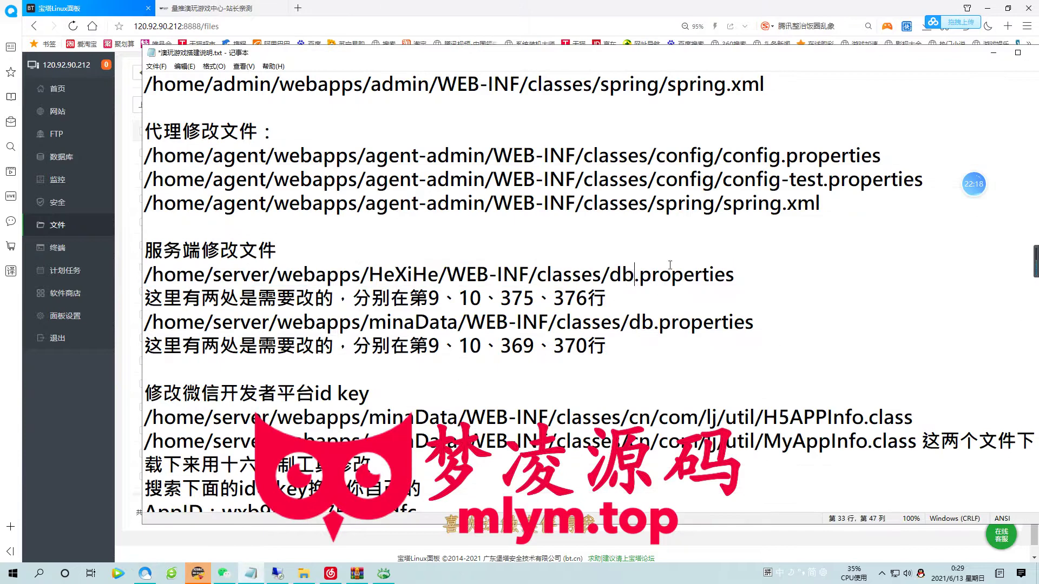
{"action": "left_click", "coordinate": [993, 54]}
{"action": "left_click", "coordinate": [198, 268]}
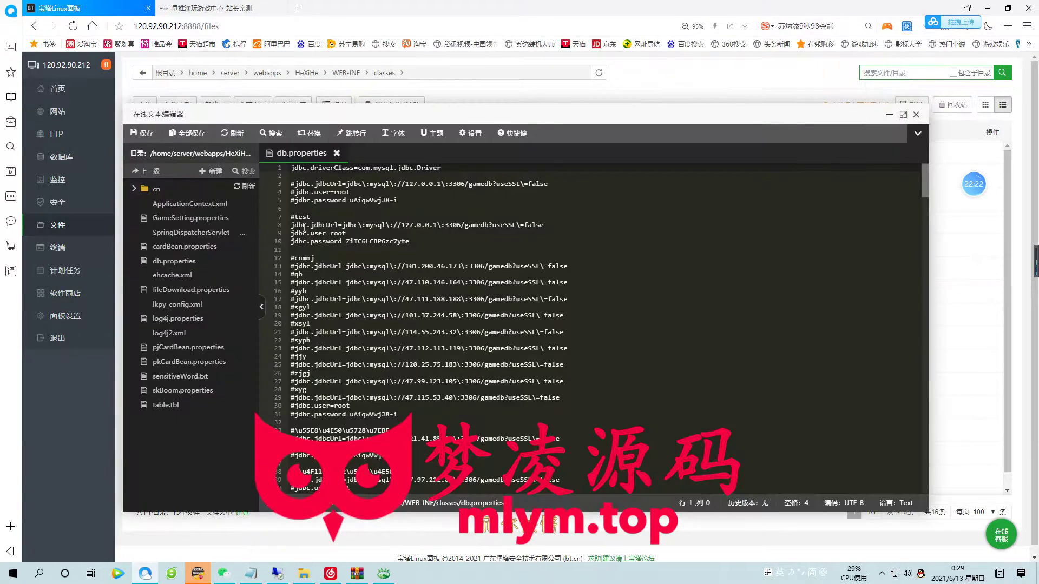
Select the old jdbc.password value on line 10 below jdbc.user=root, then bring back the setup notes
{"action": "left_click", "coordinate": [344, 234]}
{"action": "left_click", "coordinate": [357, 234]}
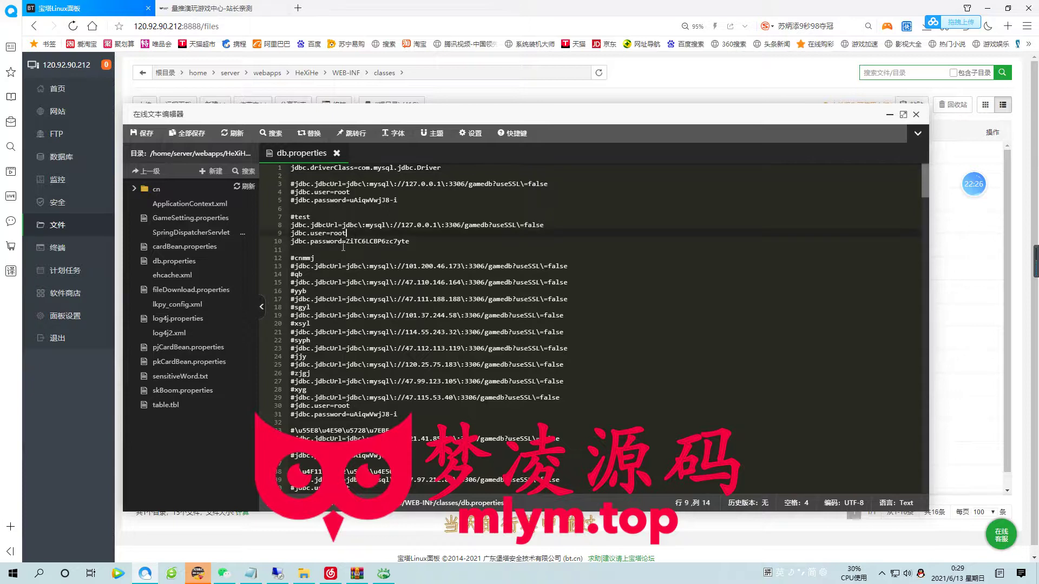
{"action": "left_click_drag", "start_coordinate": [409, 241], "coordinate": [346, 241]}
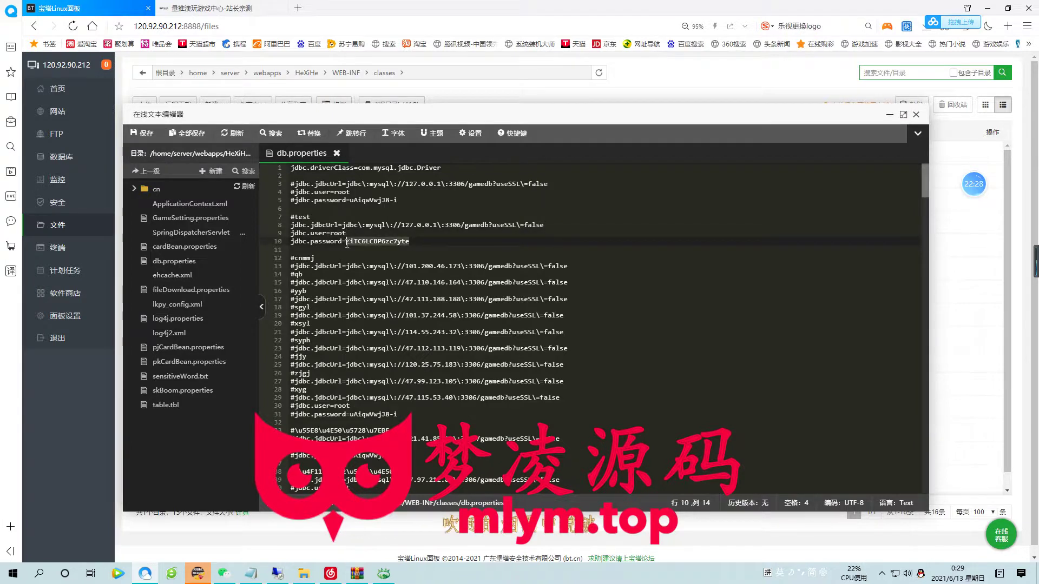
{"action": "left_click", "coordinate": [275, 577]}
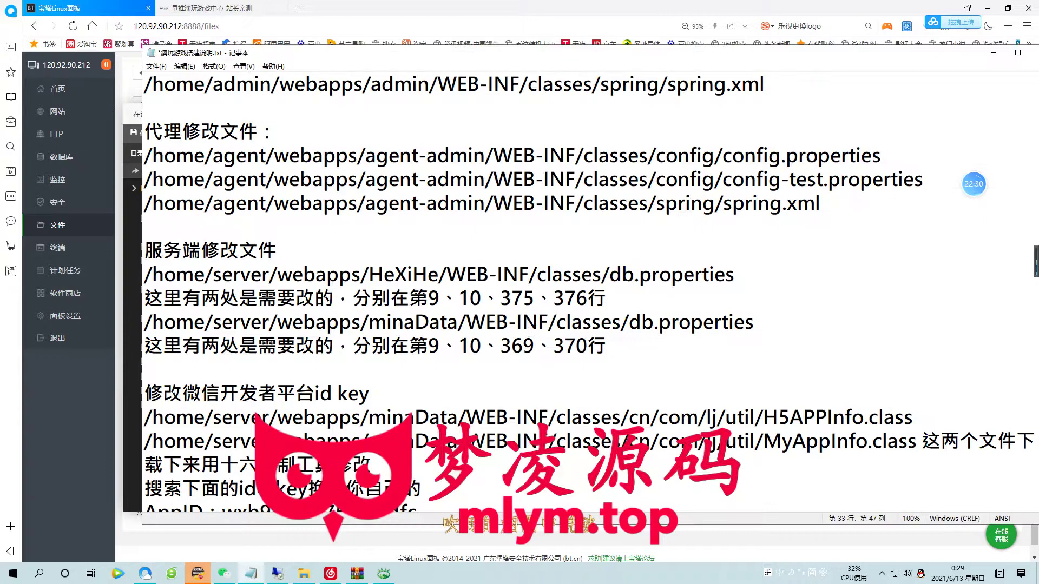
Scroll to the top of the setup notes and select the gamedb database password after 密码
{"action": "scroll", "coordinate": [635, 129], "scroll_direction": "up", "scroll_amount": 2}
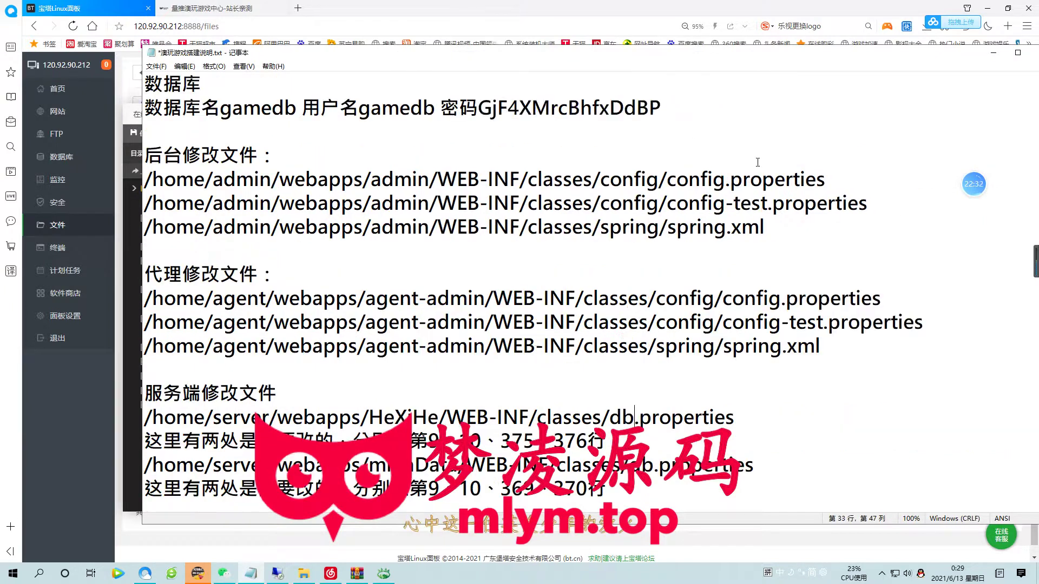
{"action": "left_click_drag", "start_coordinate": [662, 107], "coordinate": [478, 107]}
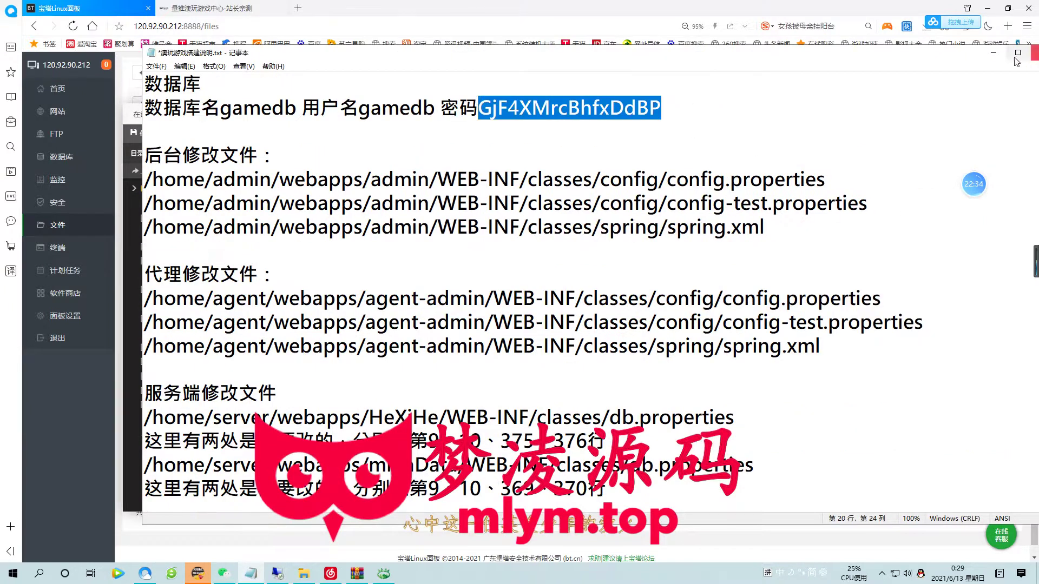
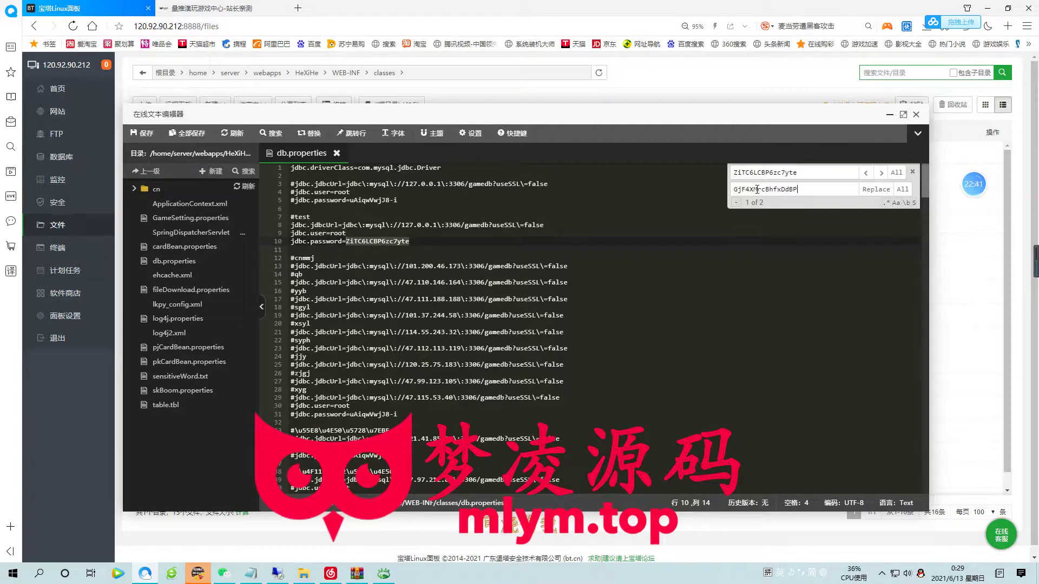
Replace the last old password match in HeXiHe's db.properties and save the file
{"action": "key", "text": "Return"}
{"action": "key", "text": "Return"}
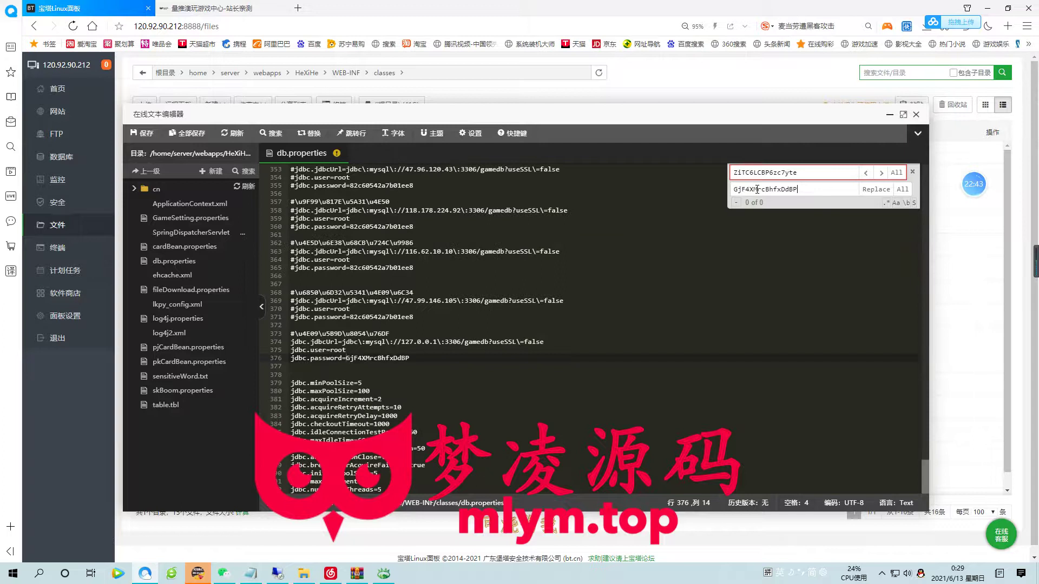
{"action": "left_click", "coordinate": [145, 133]}
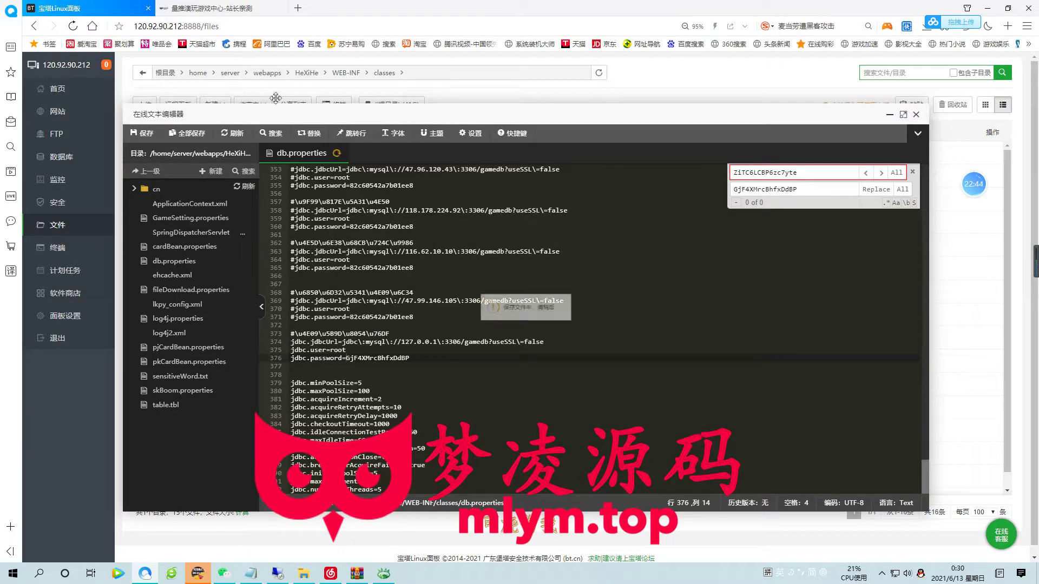
{"action": "left_click", "coordinate": [916, 114]}
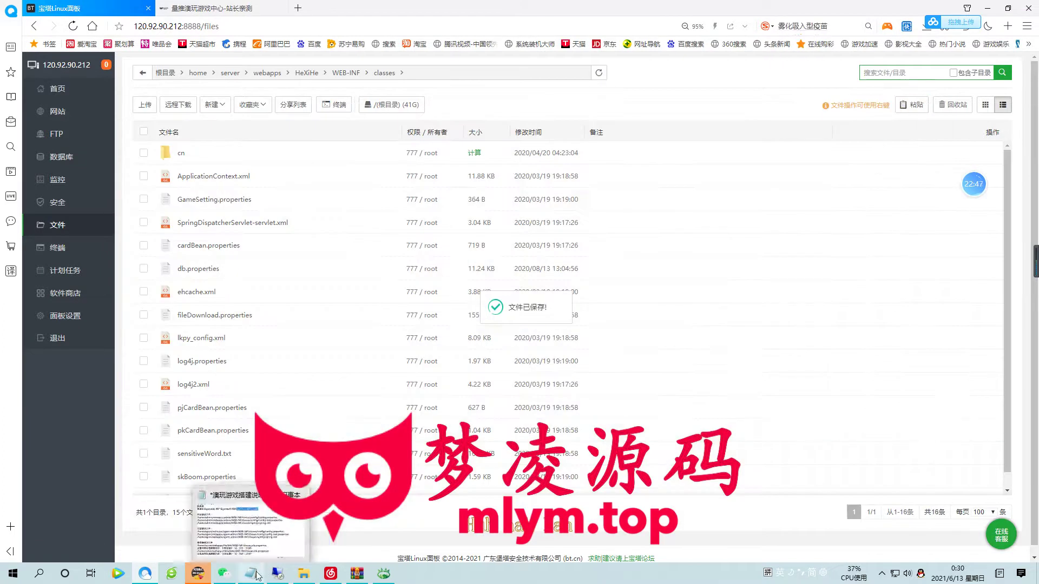
Navigate the file manager to the minaData path copied from the setup notes
{"action": "left_click", "coordinate": [250, 573]}
{"action": "left_click_drag", "start_coordinate": [755, 466], "coordinate": [137, 467]}
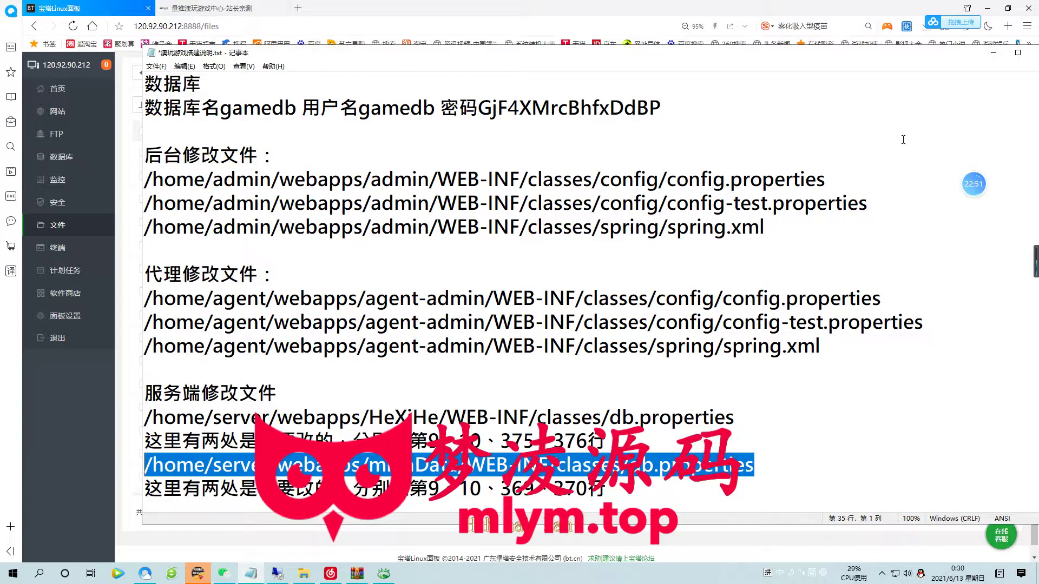
{"action": "left_click", "coordinate": [993, 53]}
{"action": "left_click", "coordinate": [427, 73]}
{"action": "left_click_drag", "start_coordinate": [417, 72], "coordinate": [155, 79]}
{"action": "type", "text": "/home/server/webapps/minaData/WEB-INF/classes/db.properties"}
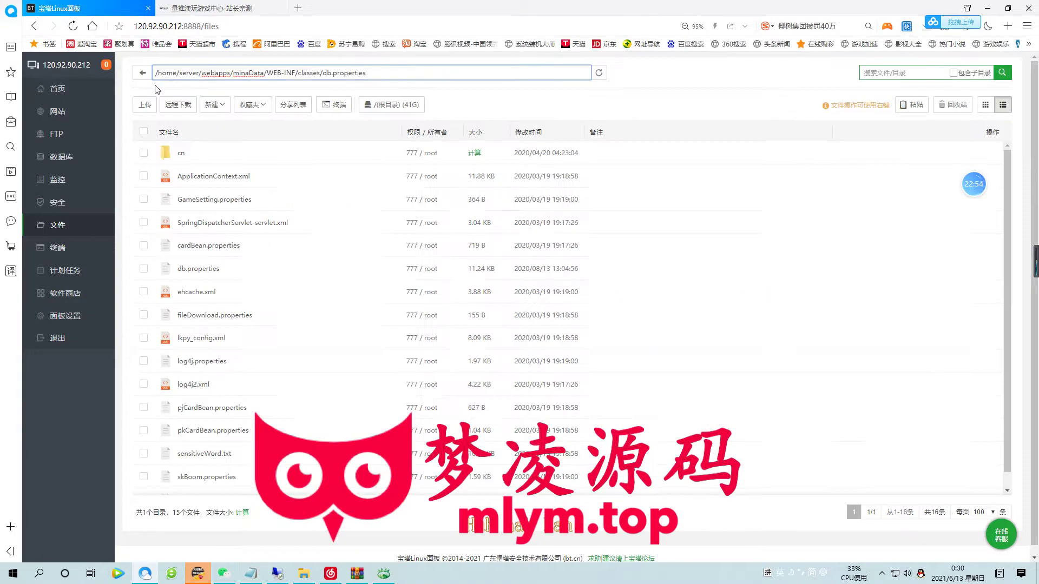
{"action": "key", "text": "Return"}
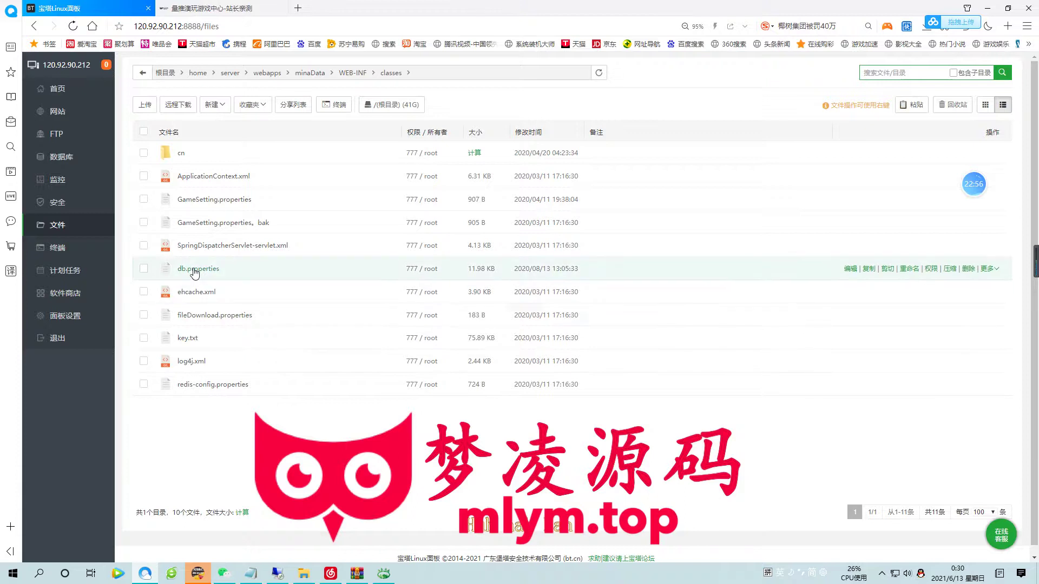
Open minaData's db.properties and start a find-and-replace on the old line-10 password
{"action": "left_click", "coordinate": [195, 271]}
{"action": "left_click", "coordinate": [406, 242]}
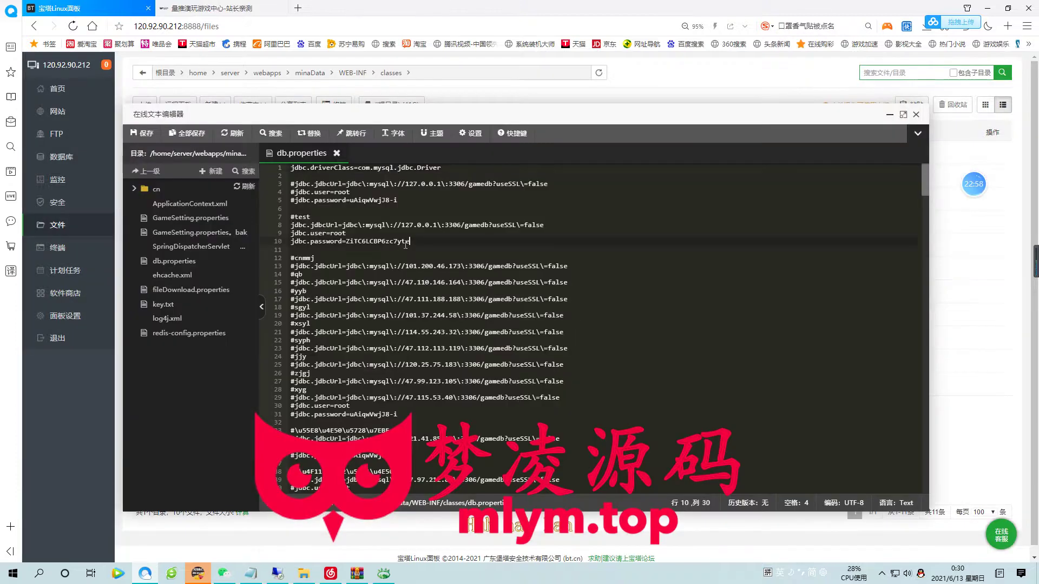
{"action": "left_click_drag", "start_coordinate": [409, 242], "coordinate": [347, 241]}
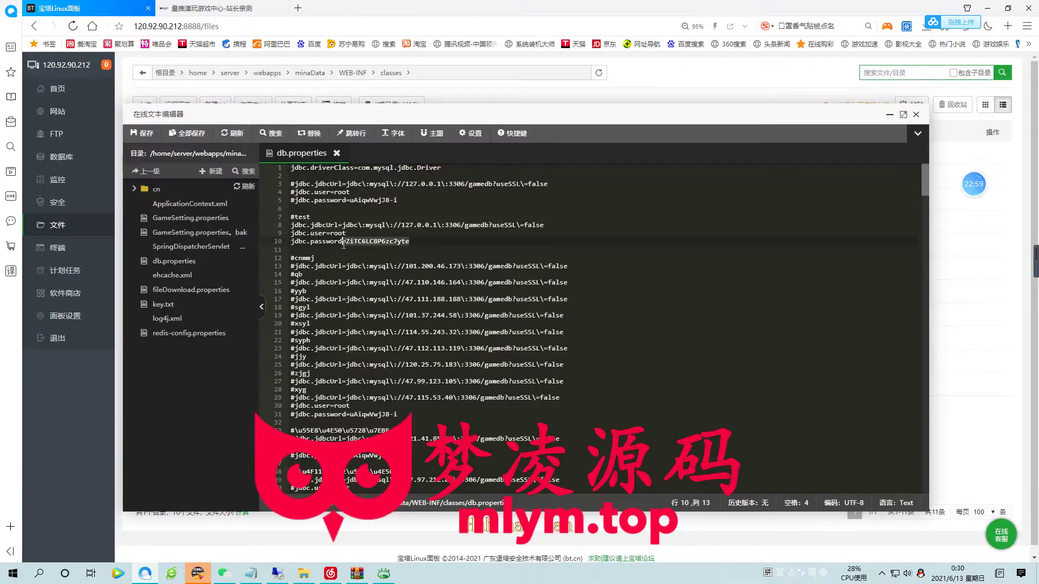
{"action": "left_click", "coordinate": [307, 139]}
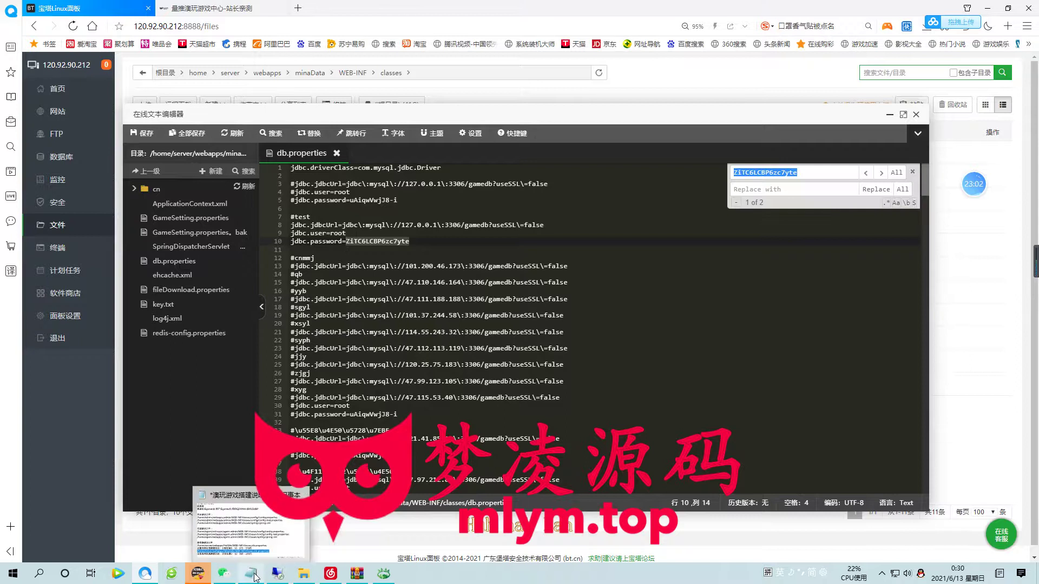
Replace all old password matches with the new password from the notes and save the file
{"action": "left_click", "coordinate": [251, 573]}
{"action": "left_click_drag", "start_coordinate": [664, 118], "coordinate": [530, 111]}
{"action": "key", "text": "ctrl+c"}
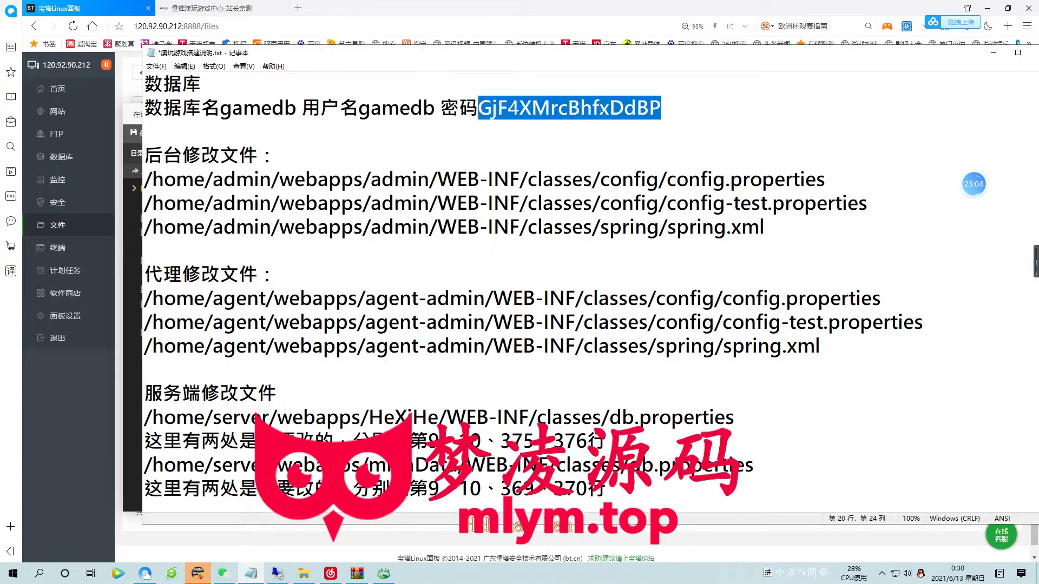
{"action": "key", "text": "Right"}
{"action": "left_click", "coordinate": [993, 53]}
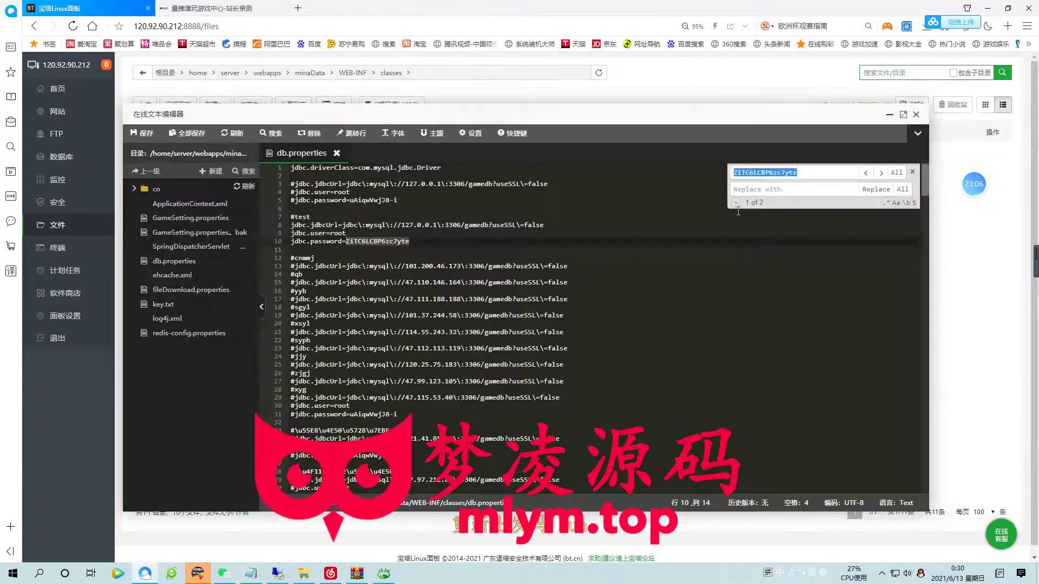
{"action": "left_click", "coordinate": [787, 188]}
{"action": "key", "text": "ctrl+v"}
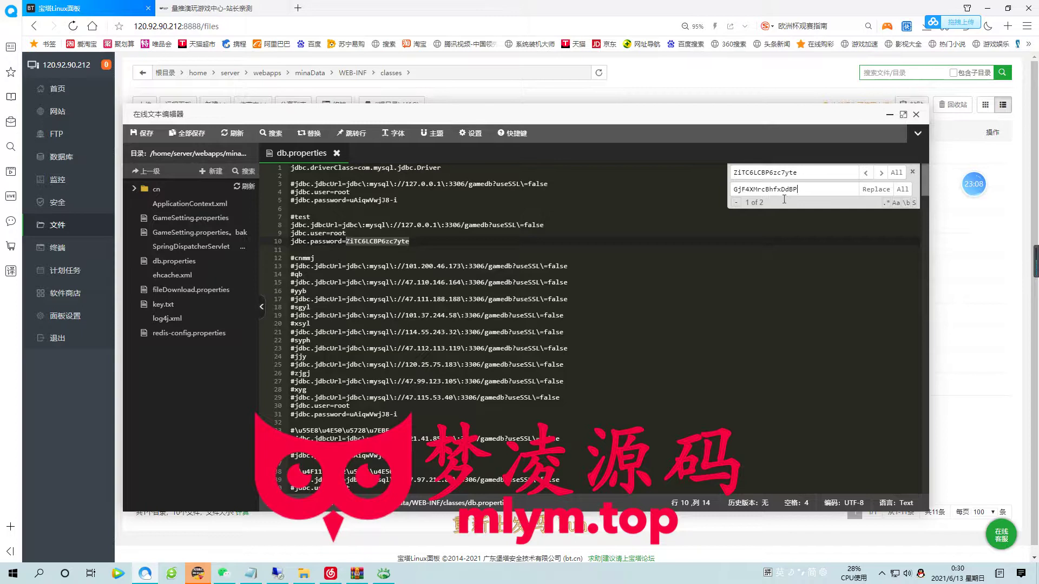
{"action": "key", "text": "Return"}
{"action": "key", "text": "Return"}
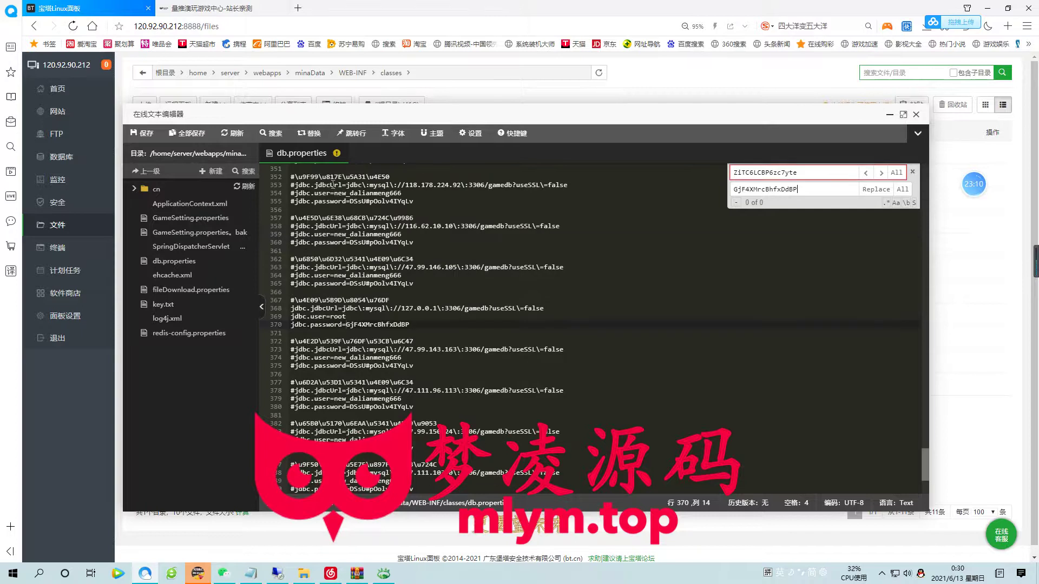
{"action": "left_click", "coordinate": [154, 134]}
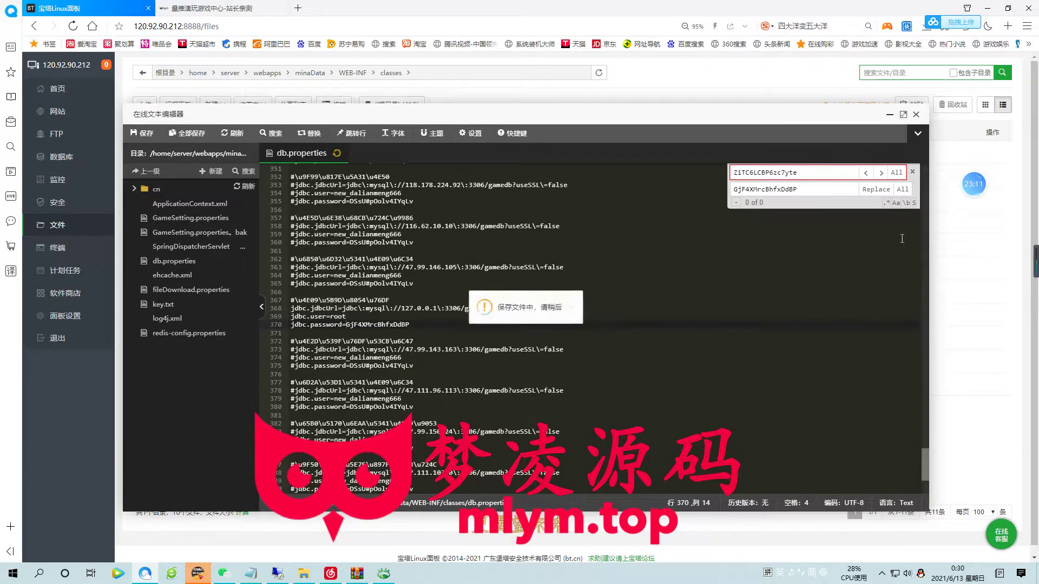
{"action": "left_click", "coordinate": [915, 115]}
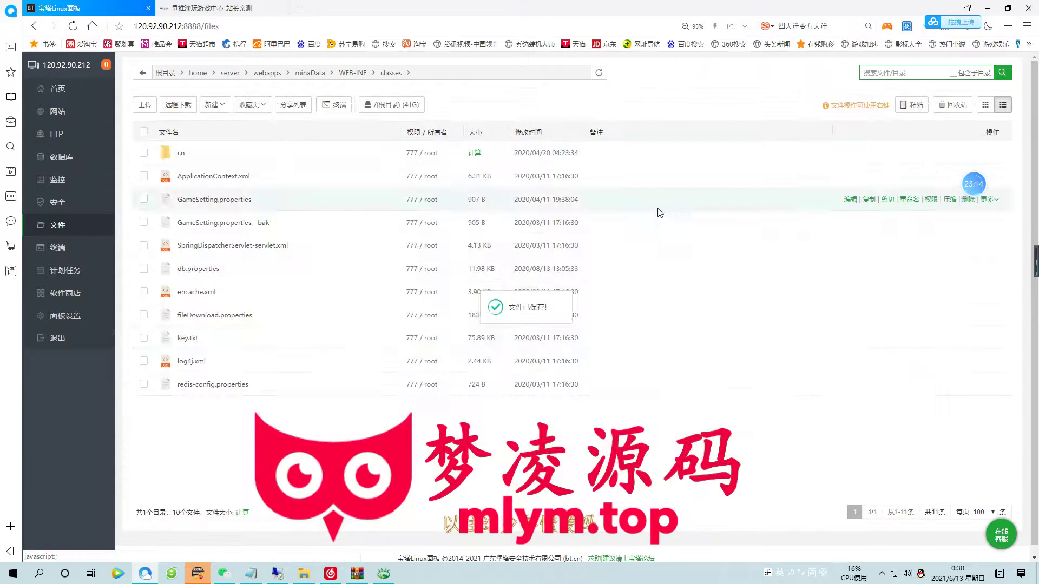
Go to the H5APPInfo.class folder path copied from the setup notes
{"action": "mouse_move", "coordinate": [303, 573]}
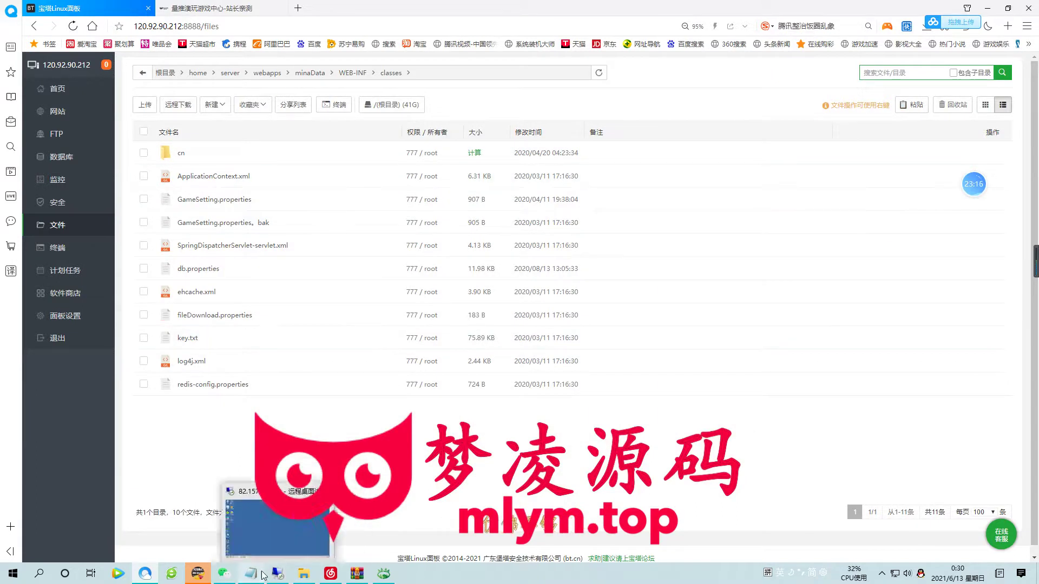
{"action": "left_click", "coordinate": [250, 573]}
{"action": "scroll", "coordinate": [435, 423], "scroll_direction": "down", "scroll_amount": 3}
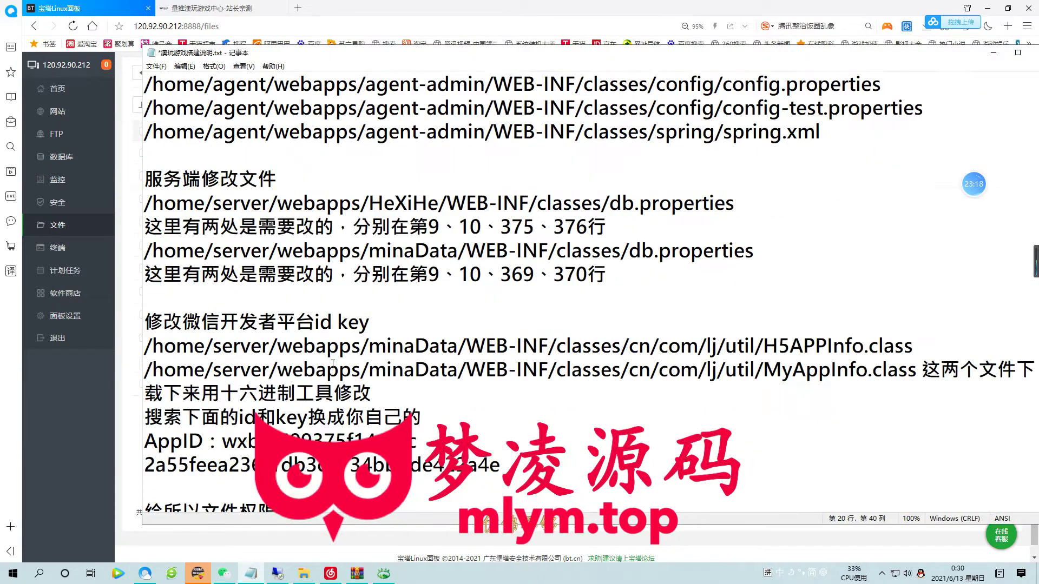
{"action": "left_click_drag", "start_coordinate": [146, 347], "coordinate": [912, 347]}
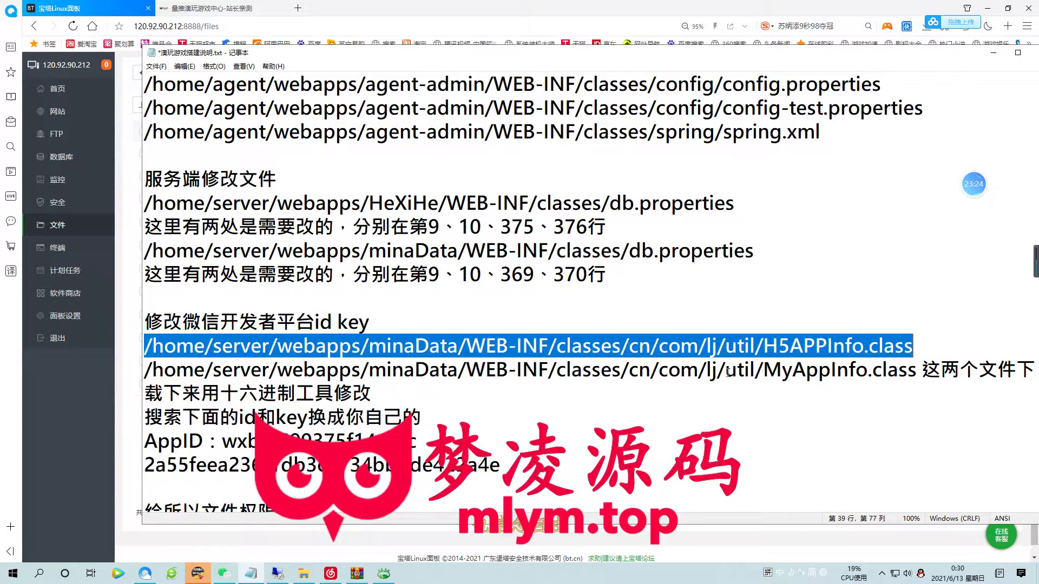
{"action": "left_click", "coordinate": [994, 56]}
{"action": "left_click", "coordinate": [403, 73]}
{"action": "left_click_drag", "start_coordinate": [402, 73], "coordinate": [153, 76]}
{"action": "key", "text": "ctrl+v"}
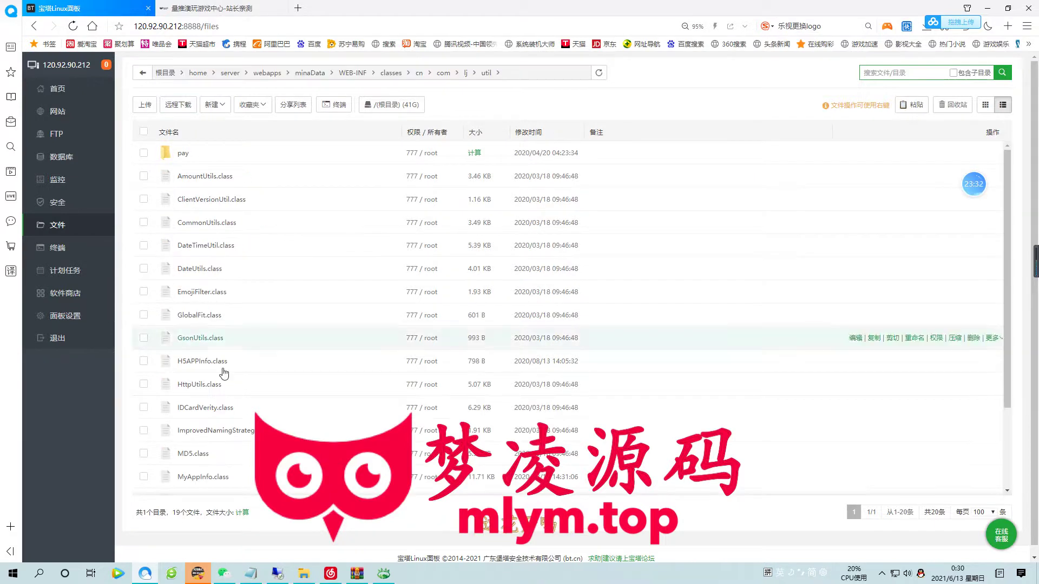
Check H5APPInfo.class and MyAppInfo.class in the util file list, then minimize the browser
{"action": "left_click", "coordinate": [250, 573]}
{"action": "left_click", "coordinate": [809, 400]}
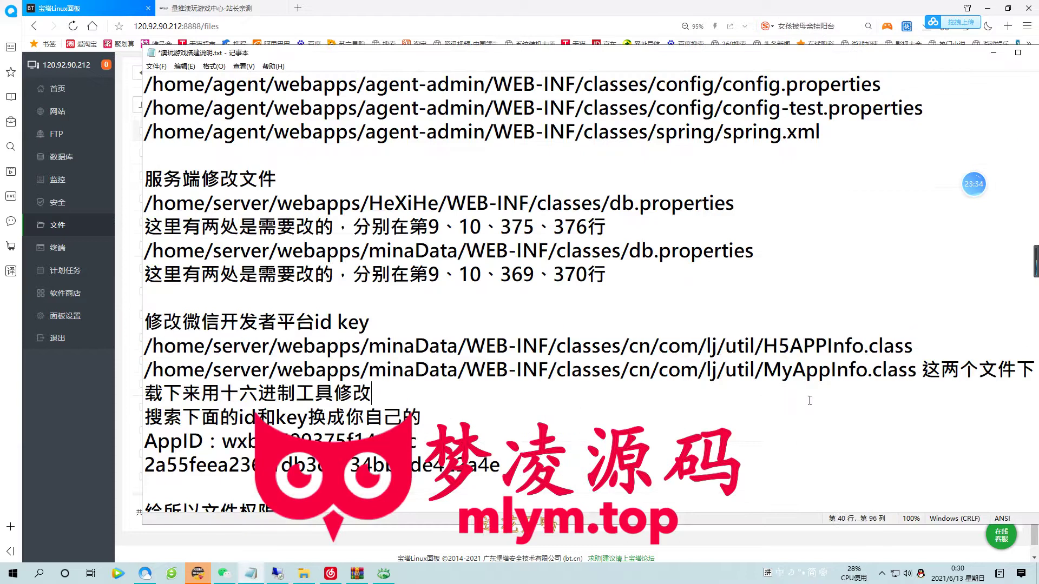
{"action": "left_click_drag", "start_coordinate": [763, 346], "coordinate": [807, 348]}
{"action": "left_click", "coordinate": [781, 372]}
{"action": "left_click_drag", "start_coordinate": [775, 350], "coordinate": [815, 349]}
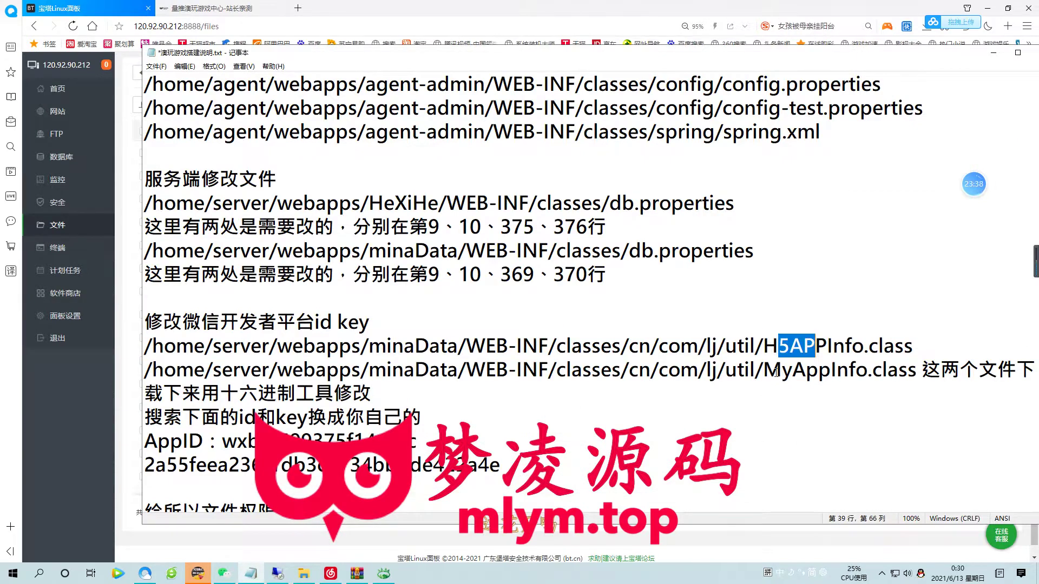
{"action": "left_click_drag", "start_coordinate": [763, 372], "coordinate": [815, 372]}
{"action": "left_click", "coordinate": [811, 417]}
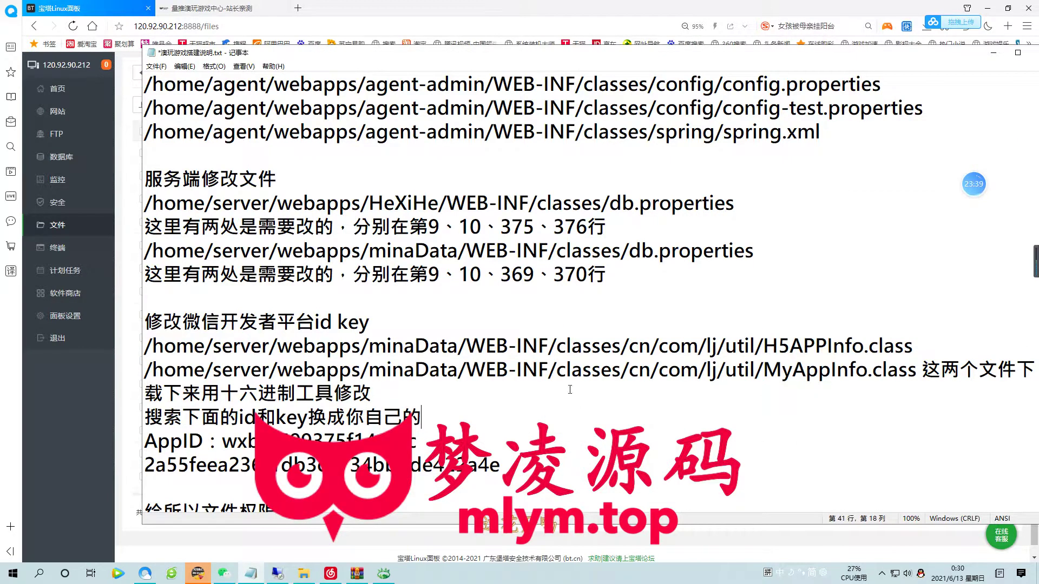
{"action": "left_click", "coordinate": [993, 53]}
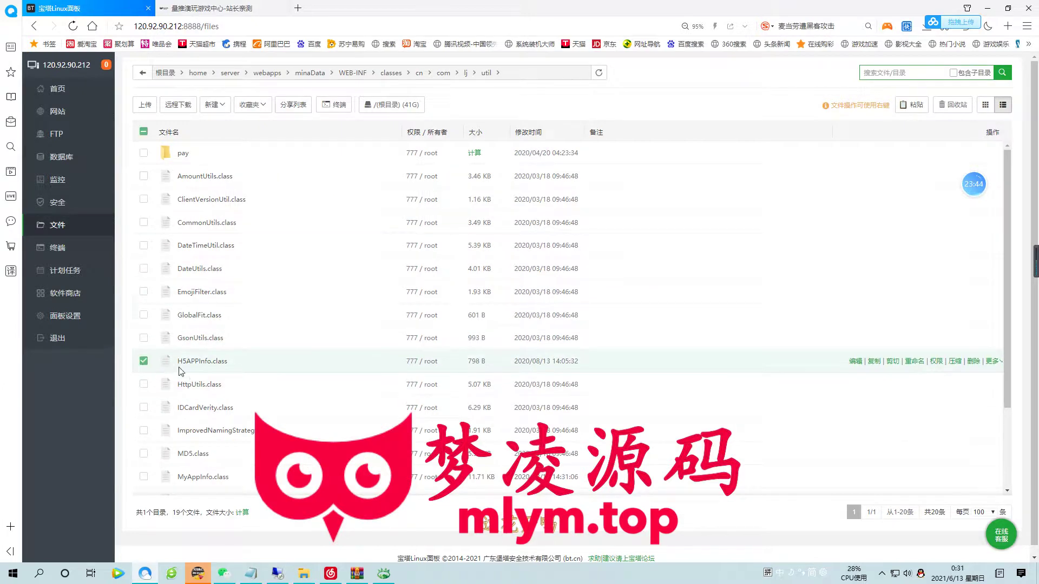
{"action": "scroll", "coordinate": [181, 372], "scroll_direction": "down", "scroll_amount": 1}
{"action": "left_click", "coordinate": [144, 423]}
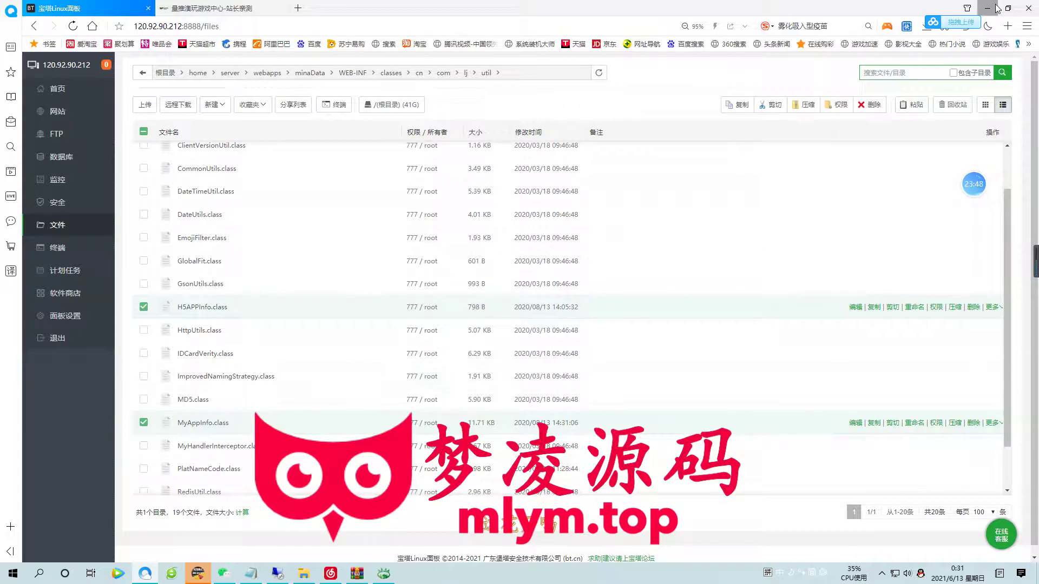
{"action": "left_click", "coordinate": [1023, 6]}
Delete the old H5APPInfo.class and MyAppInfo.class from the desktop h5德州扑克 folder
{"action": "left_click", "coordinate": [605, 75]}
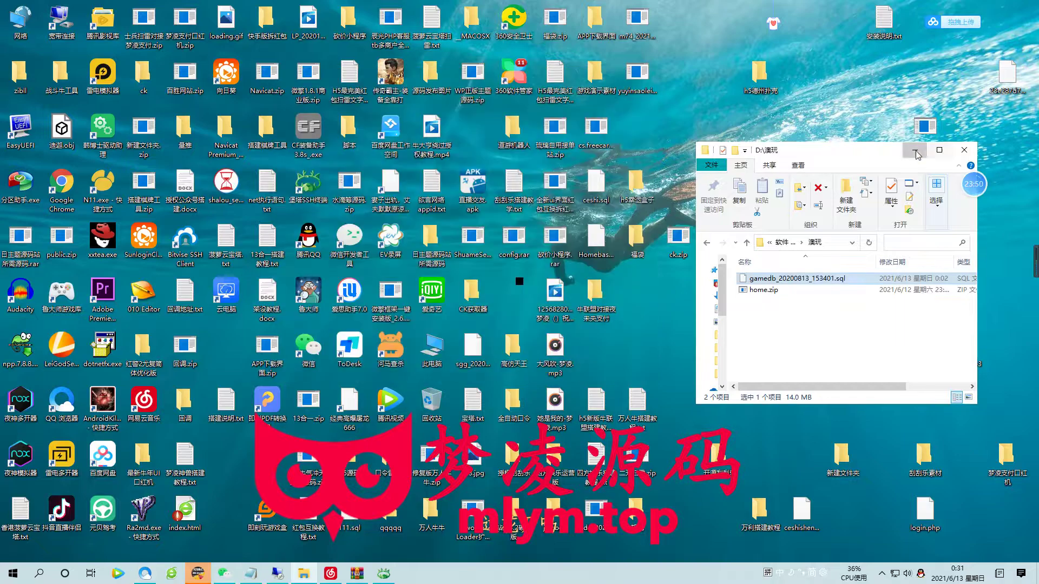
{"action": "left_click", "coordinate": [914, 150]}
{"action": "double_click", "coordinate": [759, 81]}
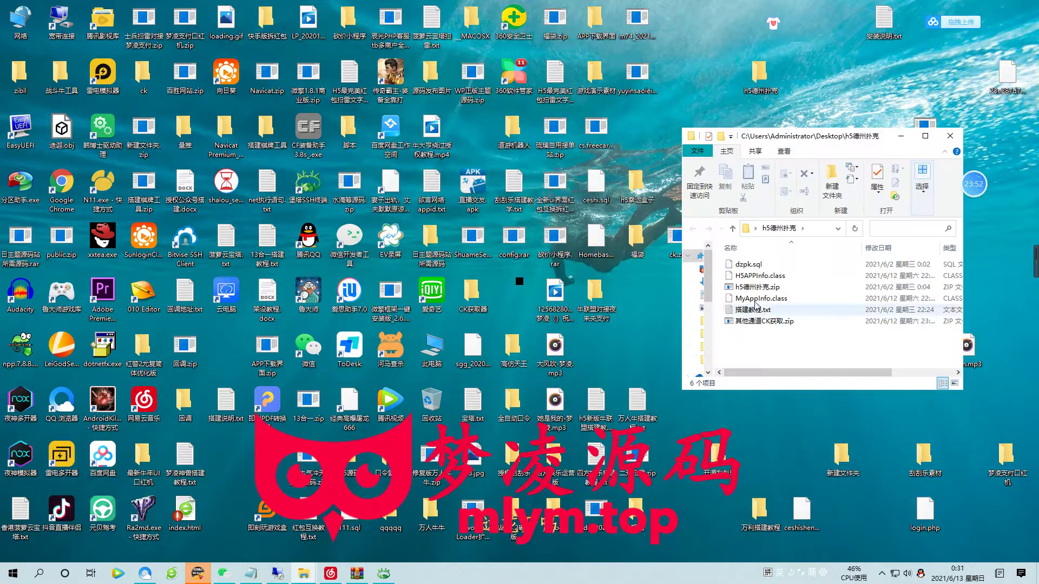
{"action": "left_click", "coordinate": [759, 275]}
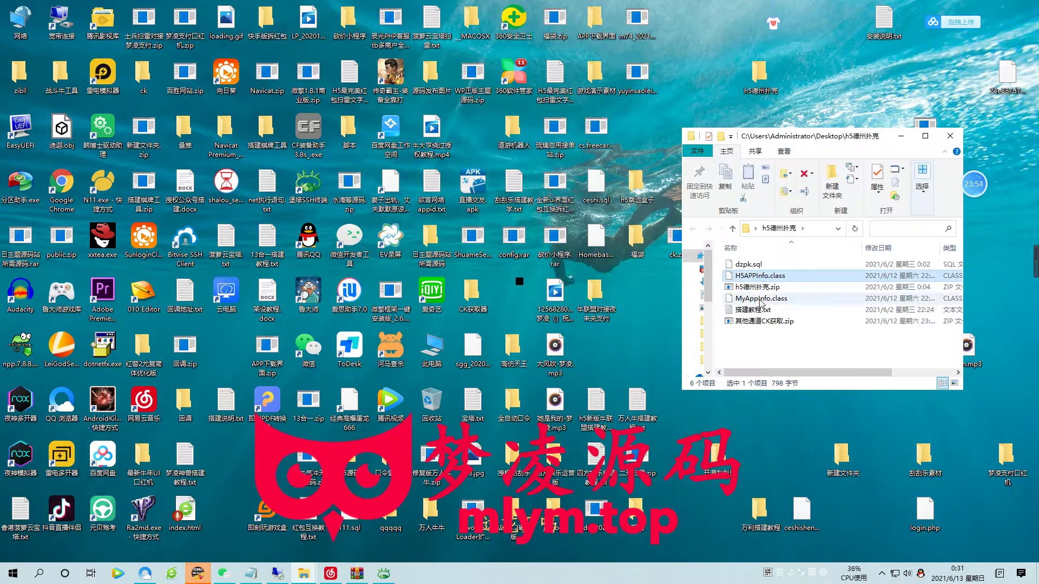
{"action": "key", "text": "Delete"}
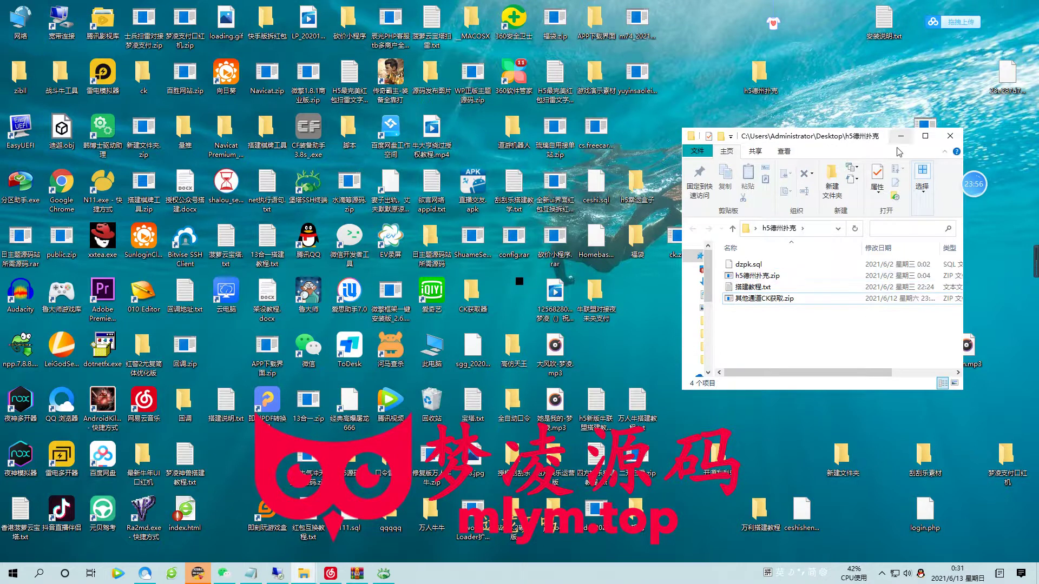
{"action": "left_click", "coordinate": [950, 136]}
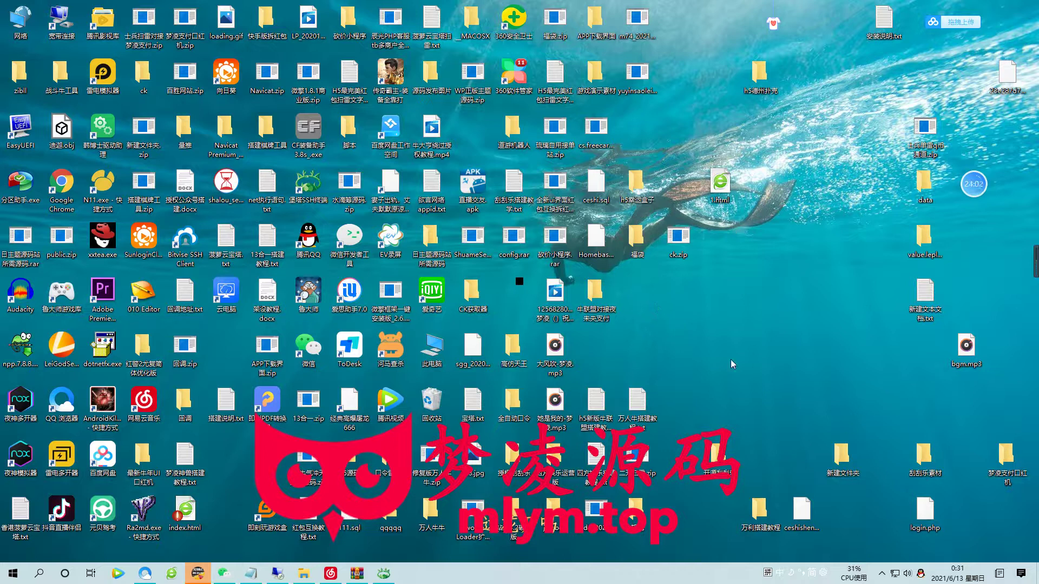
{"action": "left_click", "coordinate": [143, 578]}
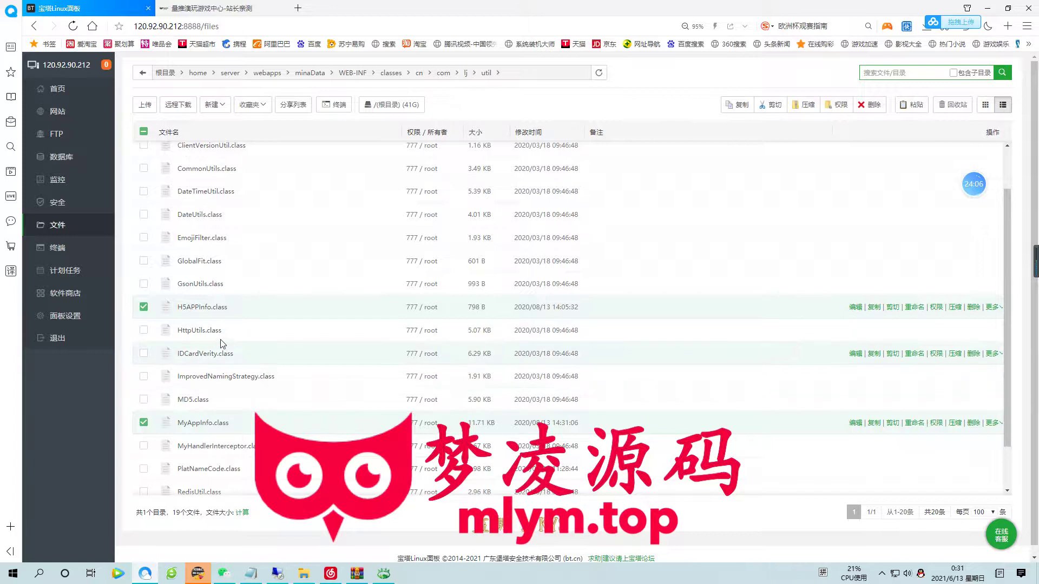
Download H5APPInfo.class and MyAppInfo.class via 更多 > 下载 into the h5德州扑克 folder
{"action": "mouse_move", "coordinate": [992, 306]}
{"action": "left_click", "coordinate": [926, 323]}
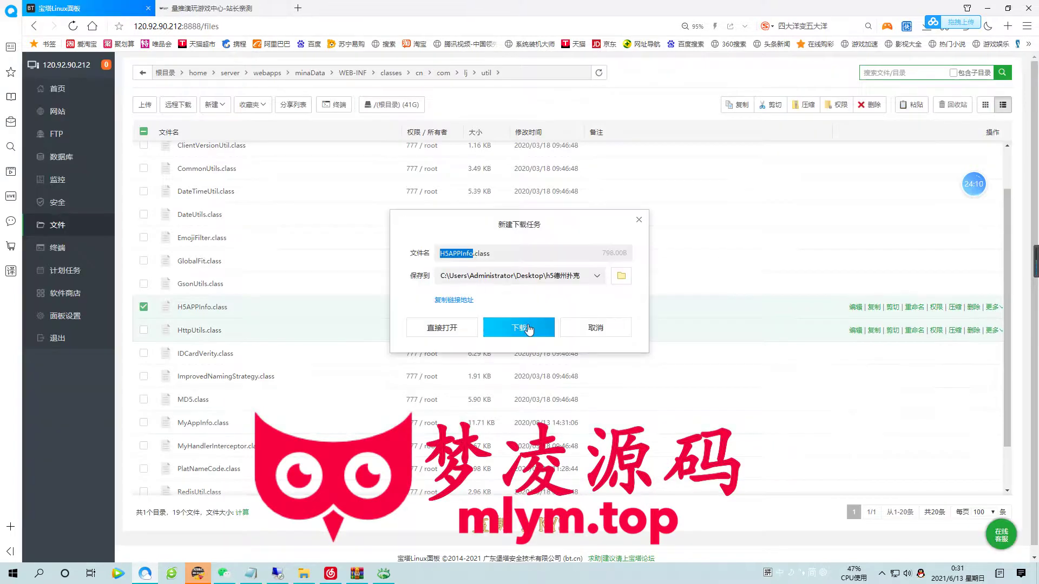
{"action": "left_click", "coordinate": [527, 327]}
{"action": "left_click", "coordinate": [698, 167]}
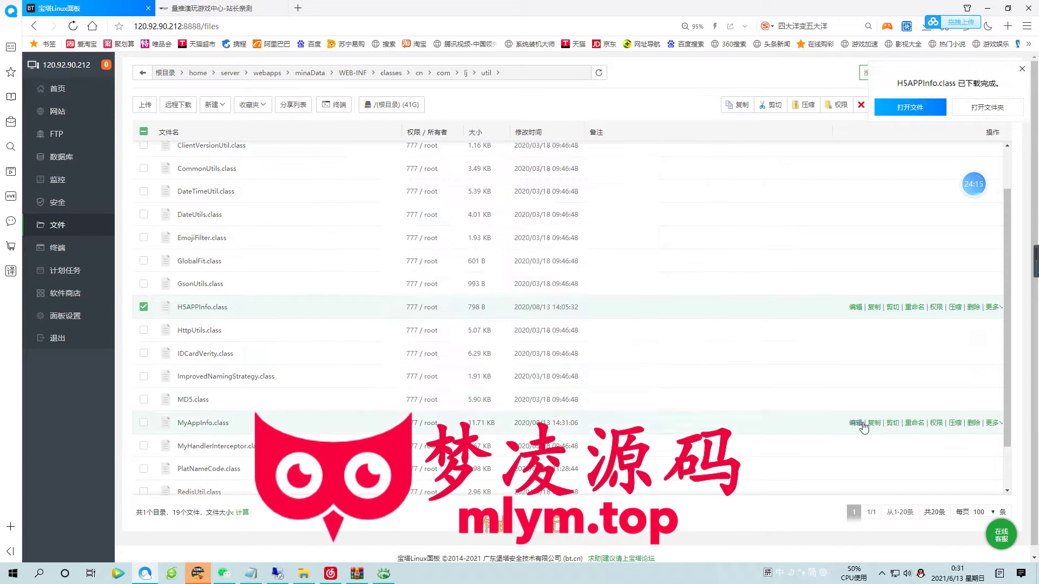
{"action": "left_click", "coordinate": [1000, 427]}
{"action": "left_click", "coordinate": [944, 271]}
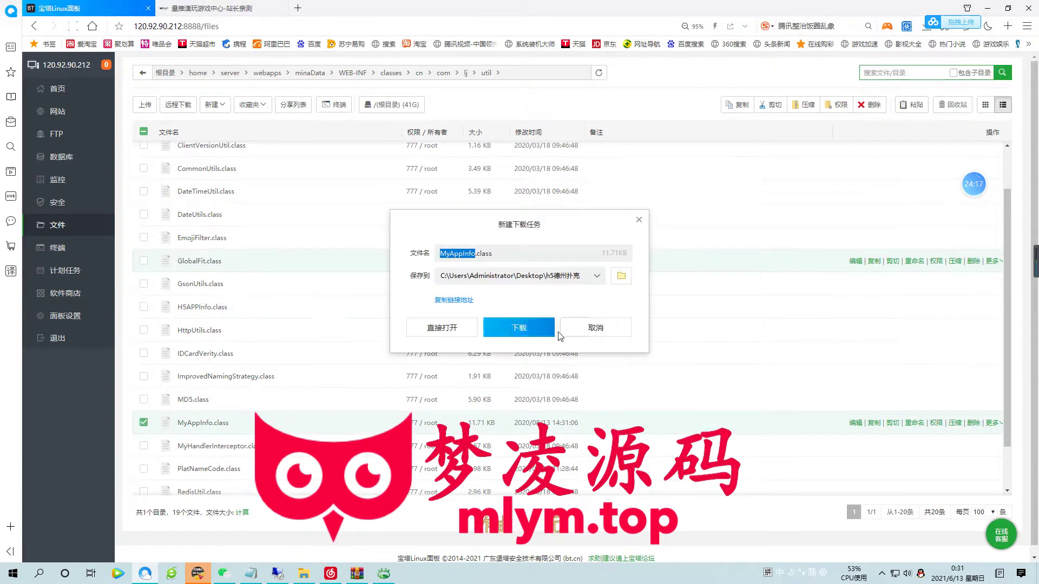
{"action": "left_click", "coordinate": [541, 328]}
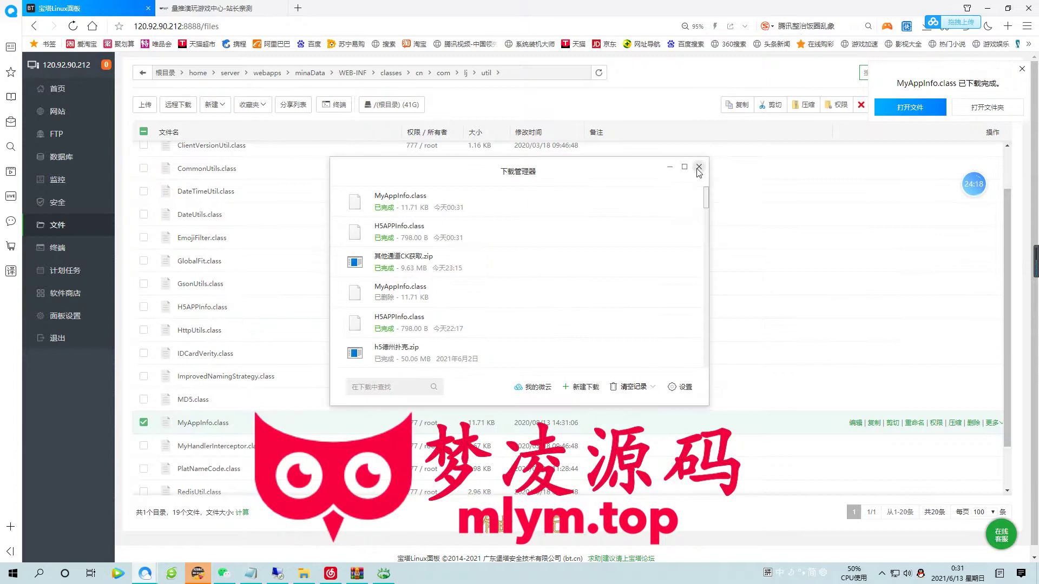
{"action": "left_click", "coordinate": [699, 167]}
{"action": "left_click", "coordinate": [983, 9]}
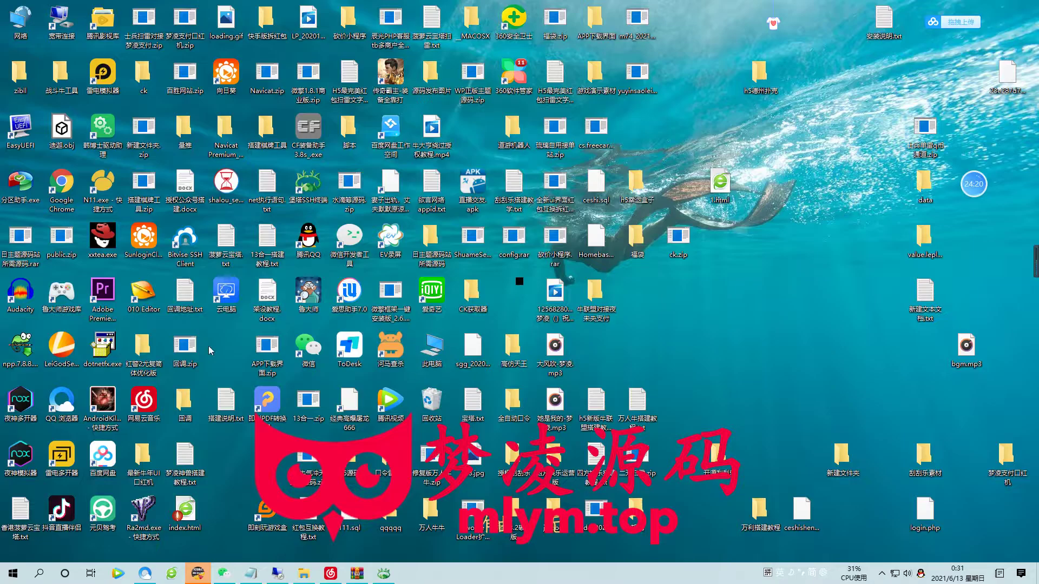
Launch 010 Editor and drag H5APPInfo.class from the h5德州扑克 folder into it
{"action": "double_click", "coordinate": [160, 300]}
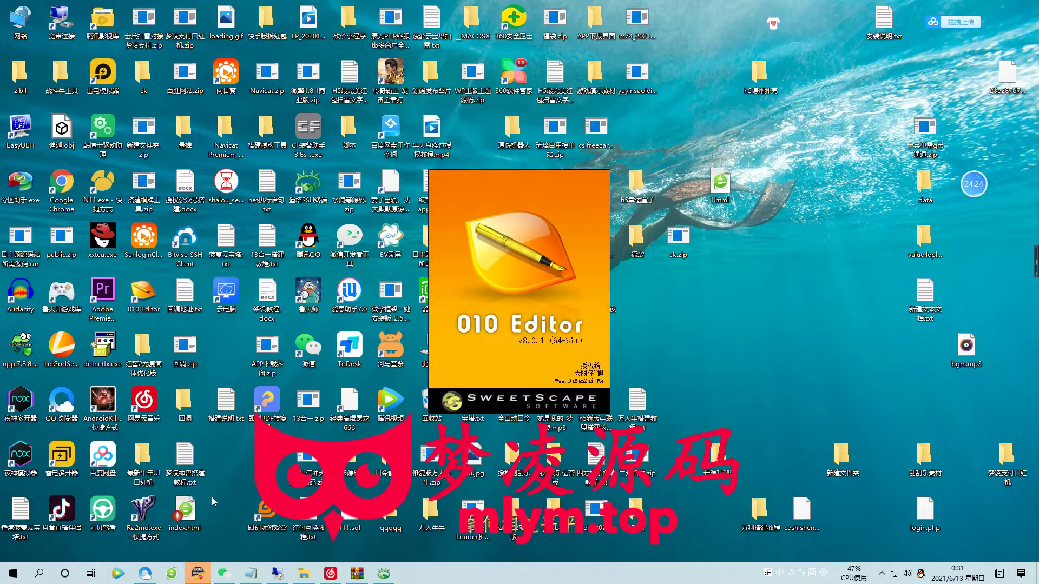
{"action": "mouse_move", "coordinate": [330, 572]}
{"action": "left_click", "coordinate": [344, 550]}
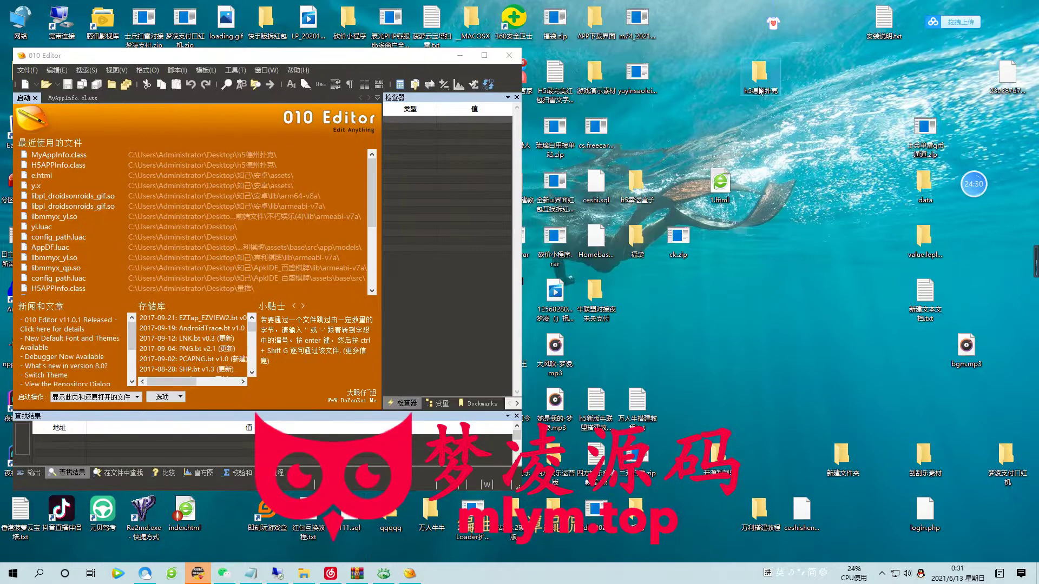
{"action": "double_click", "coordinate": [760, 90]}
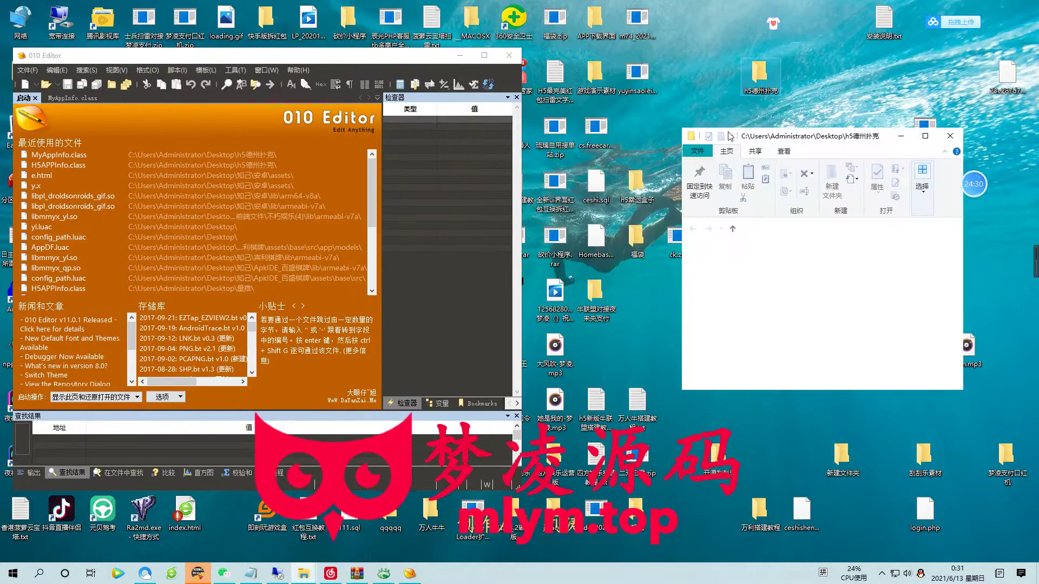
{"action": "left_click", "coordinate": [763, 275]}
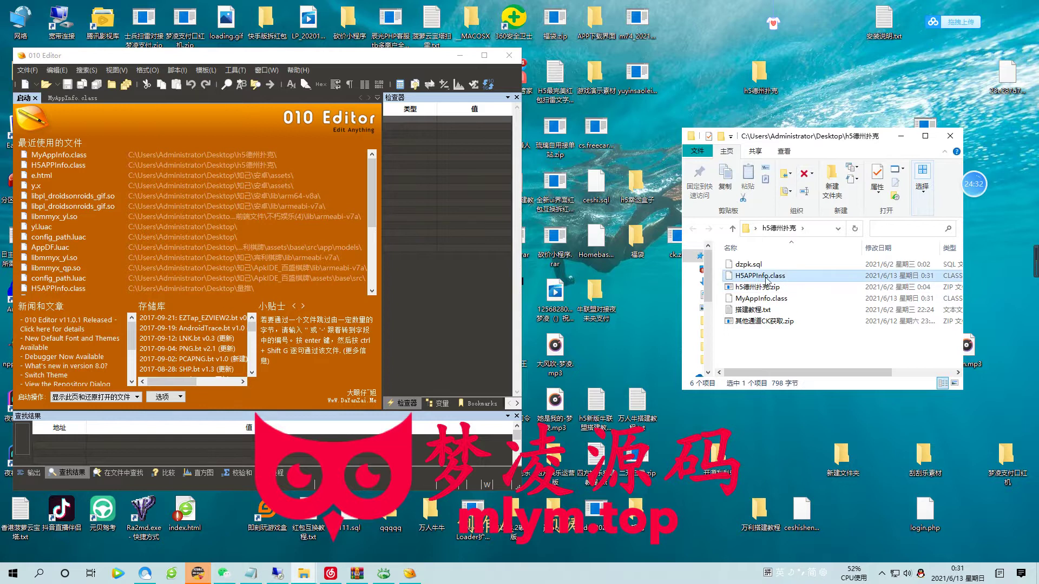
{"action": "left_click_drag", "start_coordinate": [763, 276], "coordinate": [292, 271]}
{"action": "left_click_drag", "start_coordinate": [373, 61], "coordinate": [619, 94]}
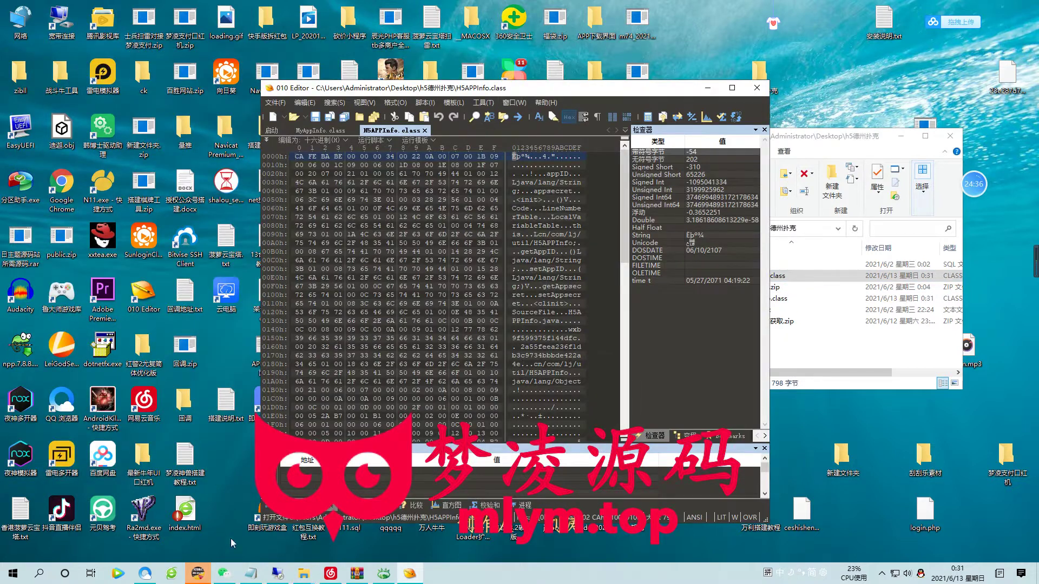
Replace all occurrences of the old WeChat AppID in H5APPInfo.class with the new AppID
{"action": "left_click", "coordinate": [270, 519]}
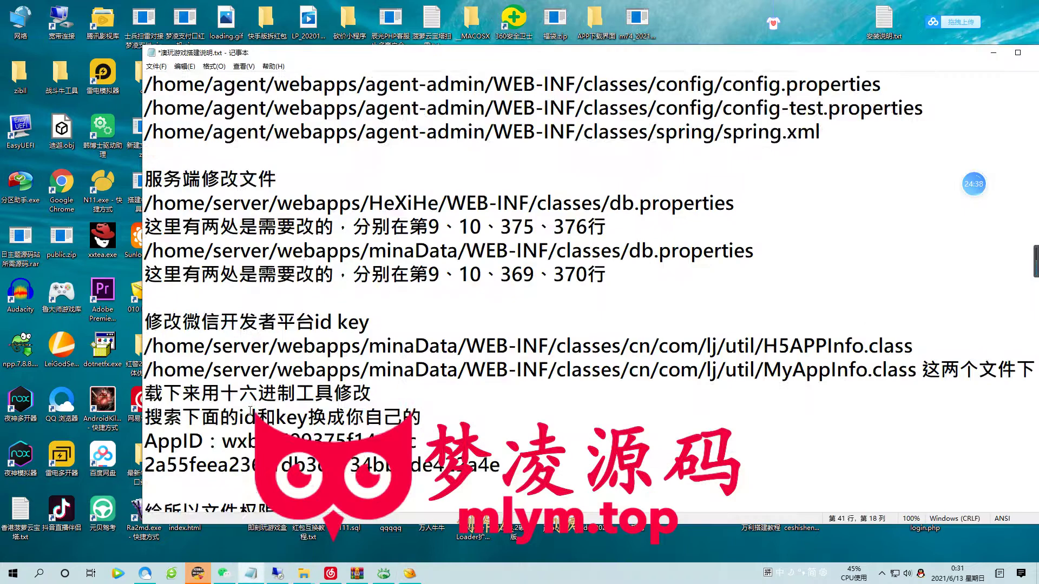
{"action": "scroll", "coordinate": [250, 410], "scroll_direction": "down", "scroll_amount": 1}
{"action": "left_click_drag", "start_coordinate": [417, 370], "coordinate": [223, 370]}
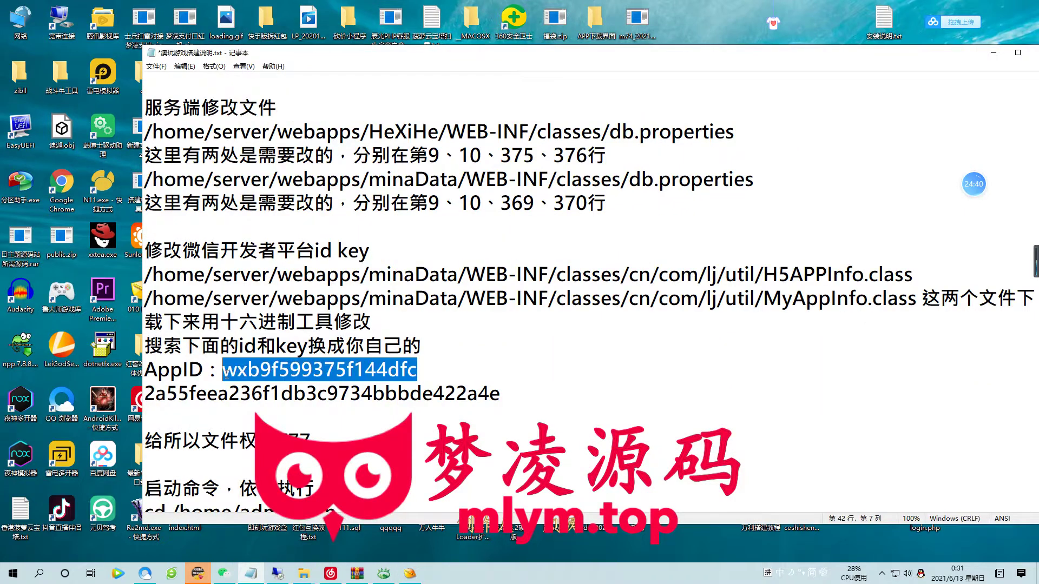
{"action": "left_click", "coordinate": [993, 53]}
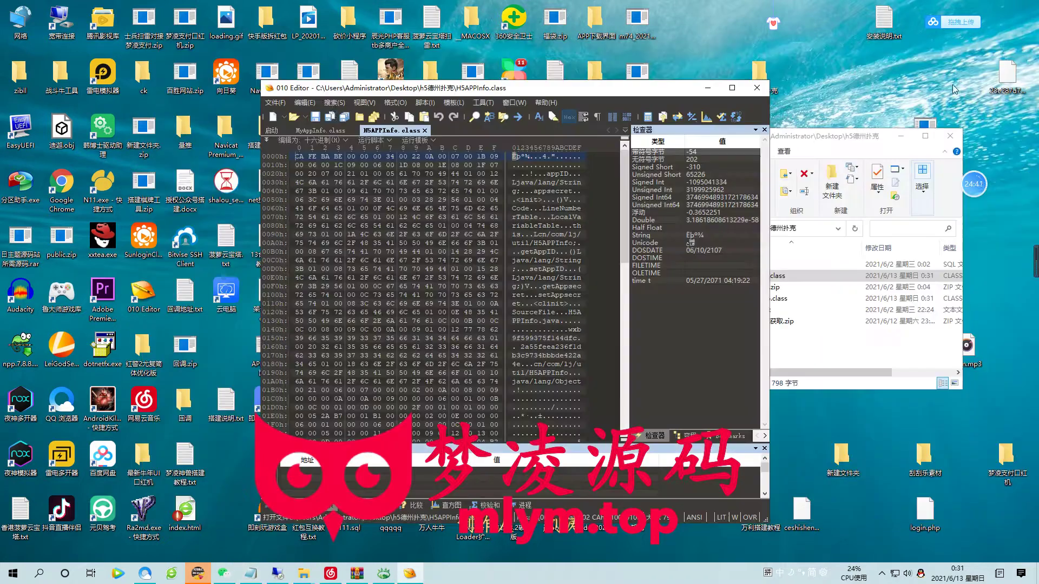
{"action": "left_click", "coordinate": [334, 102]}
{"action": "left_click", "coordinate": [352, 155]}
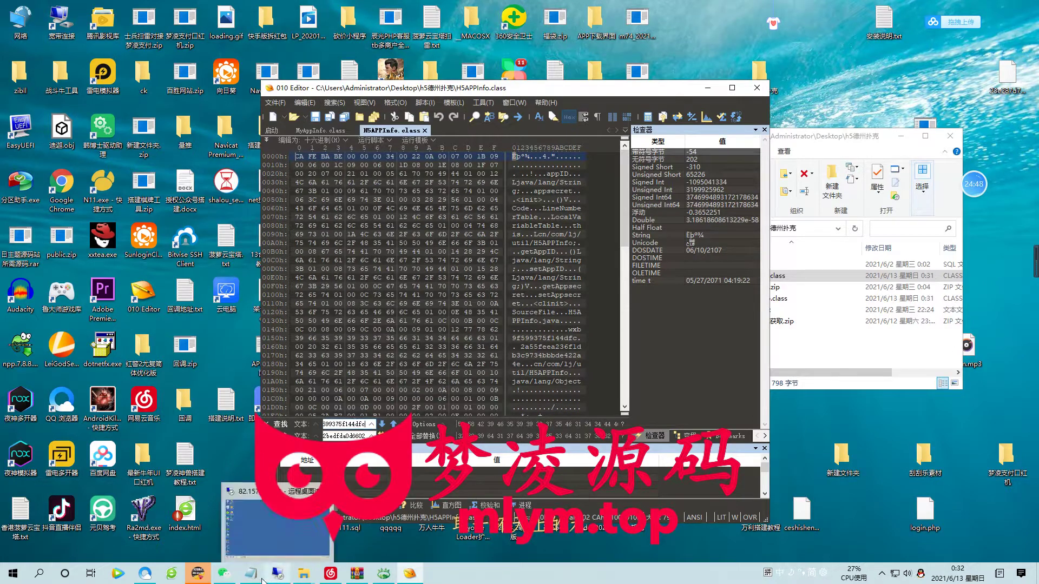
{"action": "left_click", "coordinate": [254, 522]}
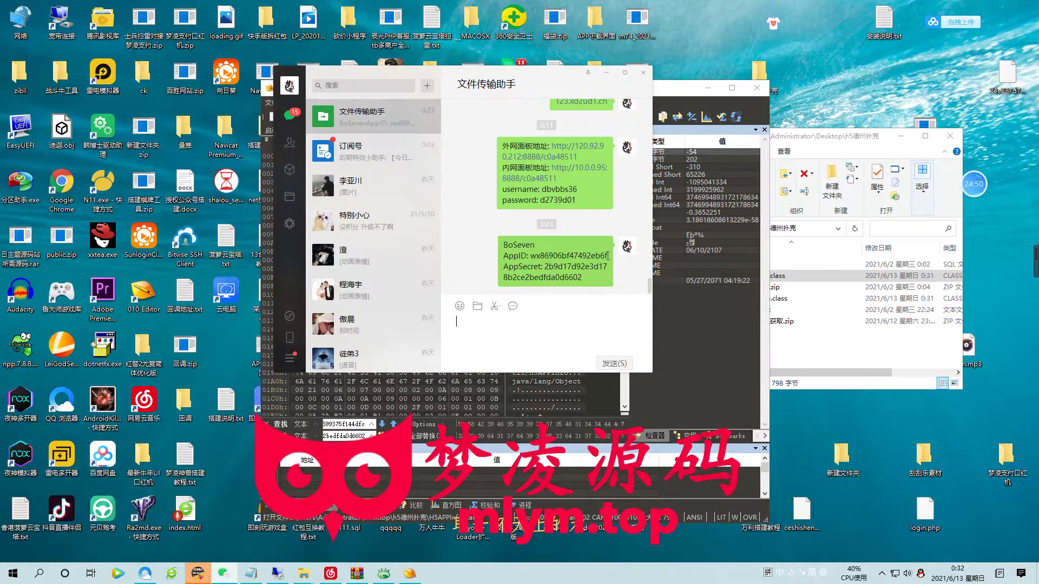
{"action": "left_click_drag", "start_coordinate": [607, 256], "coordinate": [551, 258]}
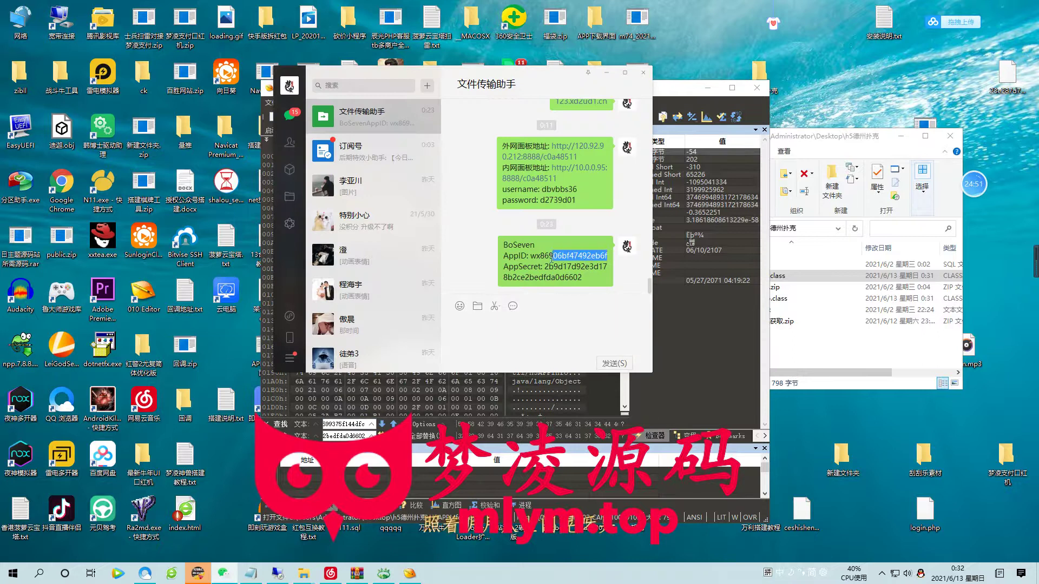
{"action": "left_click", "coordinate": [608, 74]}
{"action": "left_click", "coordinate": [371, 436]}
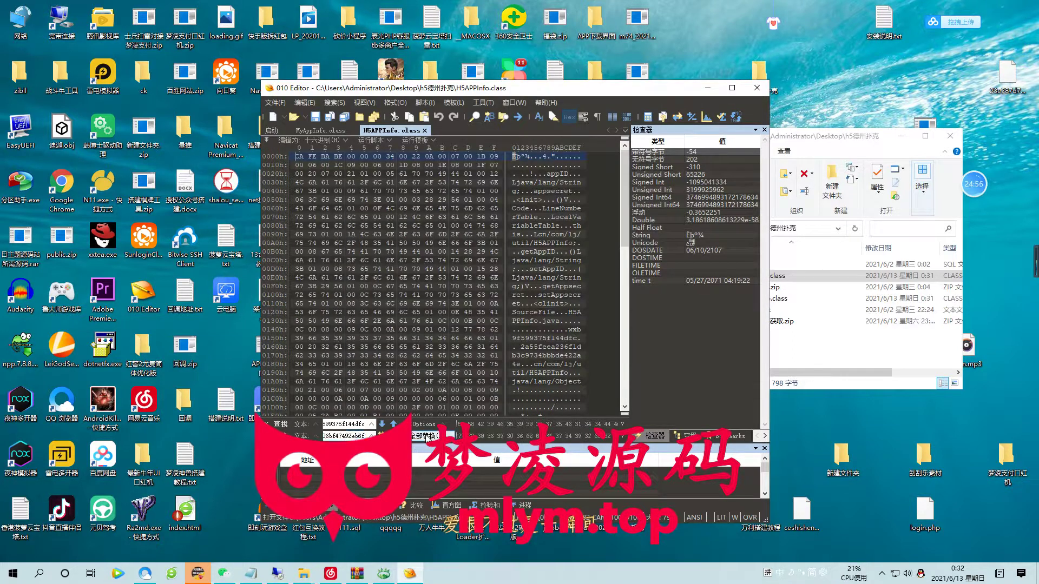
{"action": "left_click", "coordinate": [426, 436]}
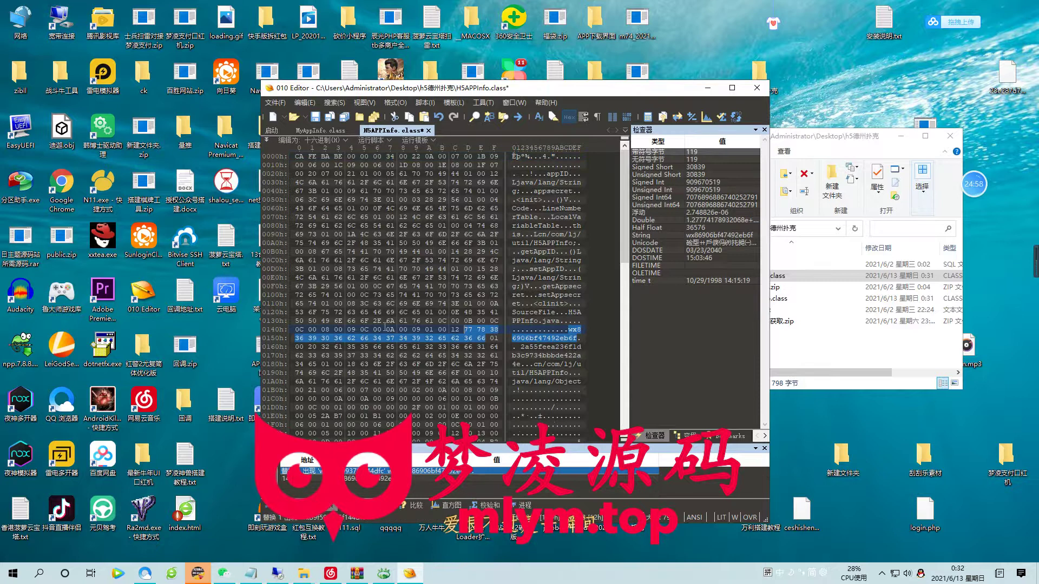
Start a second find-and-replace, copying the old secret key line from the setup notes
{"action": "left_click", "coordinate": [334, 102]}
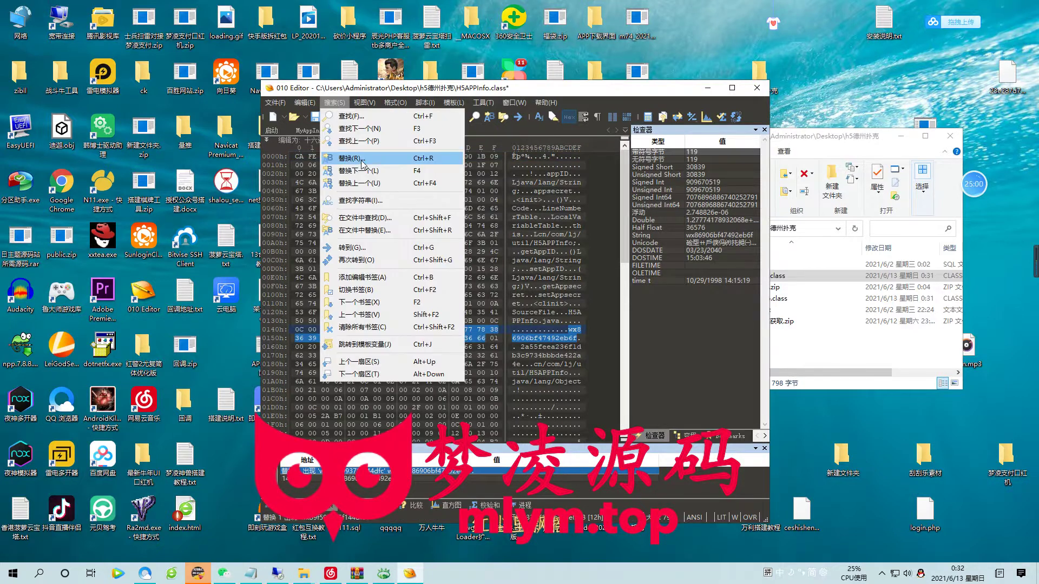
{"action": "left_click", "coordinate": [362, 162]}
{"action": "mouse_move", "coordinate": [287, 572]}
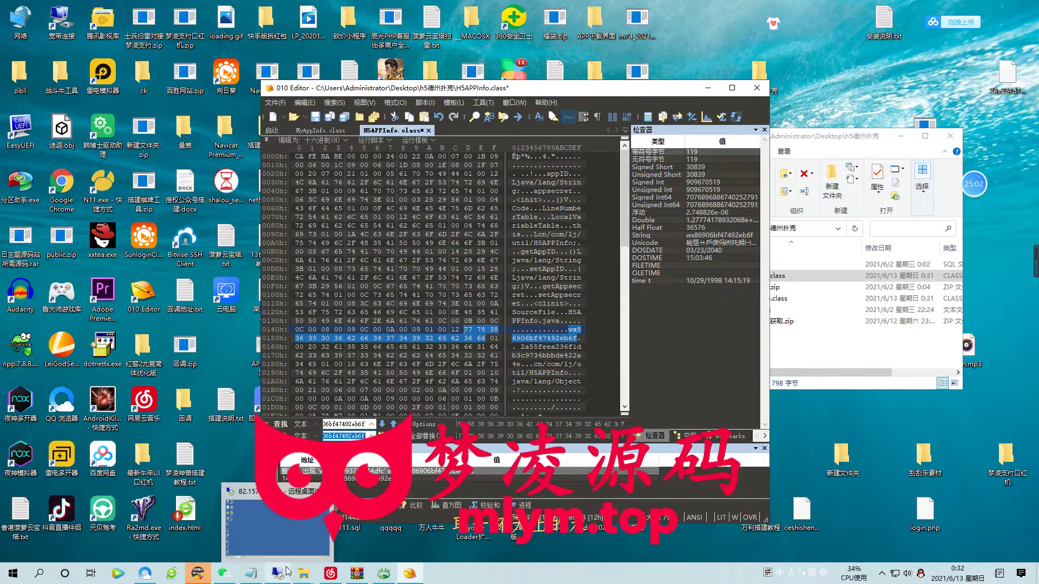
{"action": "left_click", "coordinate": [250, 574]}
{"action": "double_click", "coordinate": [354, 395]}
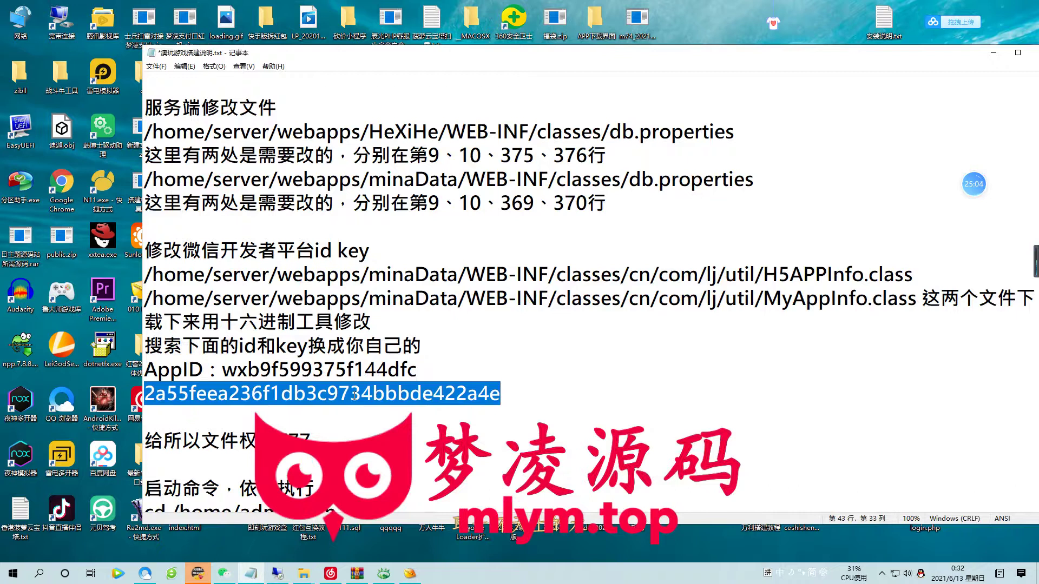
{"action": "left_click", "coordinate": [998, 56]}
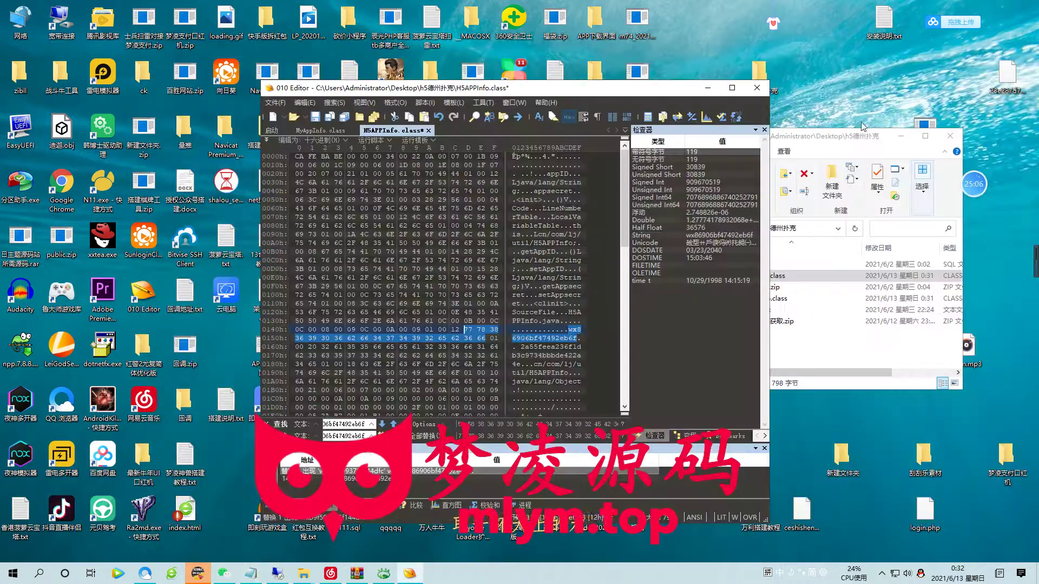
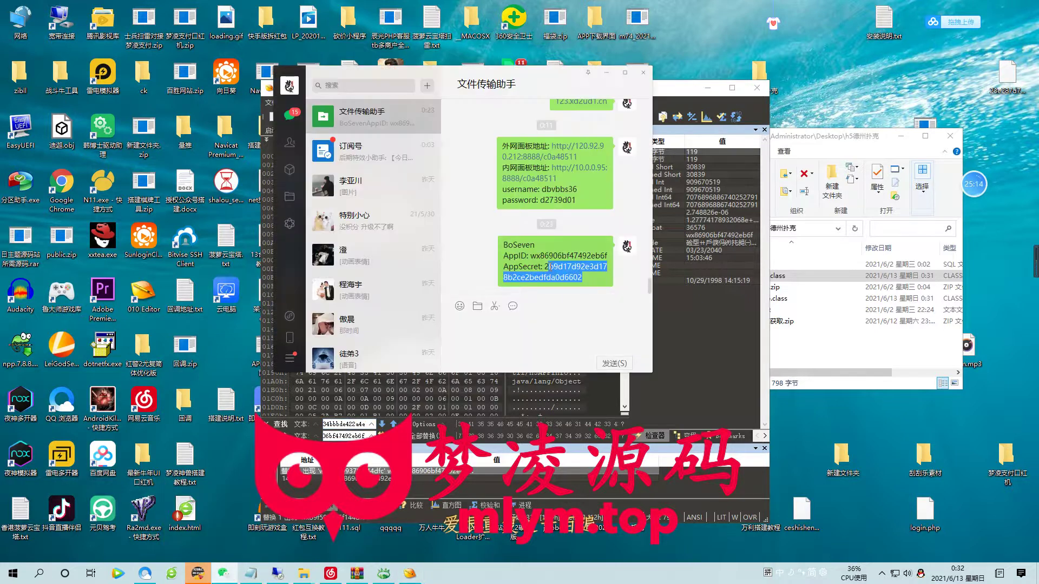
Replace the old key in H5APPInfo.class with the new AppSecret, save, and close both file tabs
{"action": "left_click", "coordinate": [607, 72]}
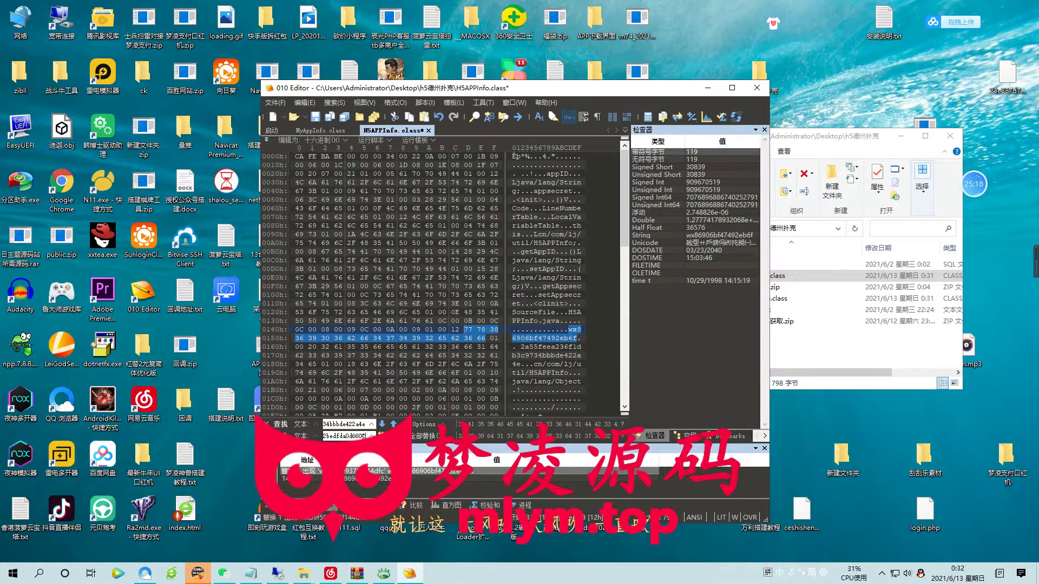
{"action": "left_click", "coordinate": [425, 443]}
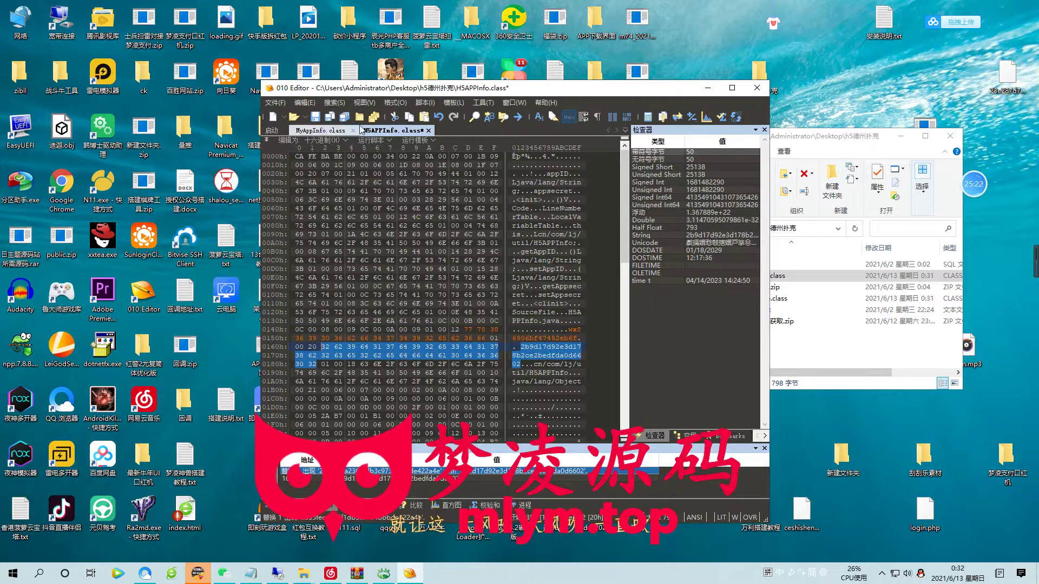
{"action": "left_click", "coordinate": [321, 118]}
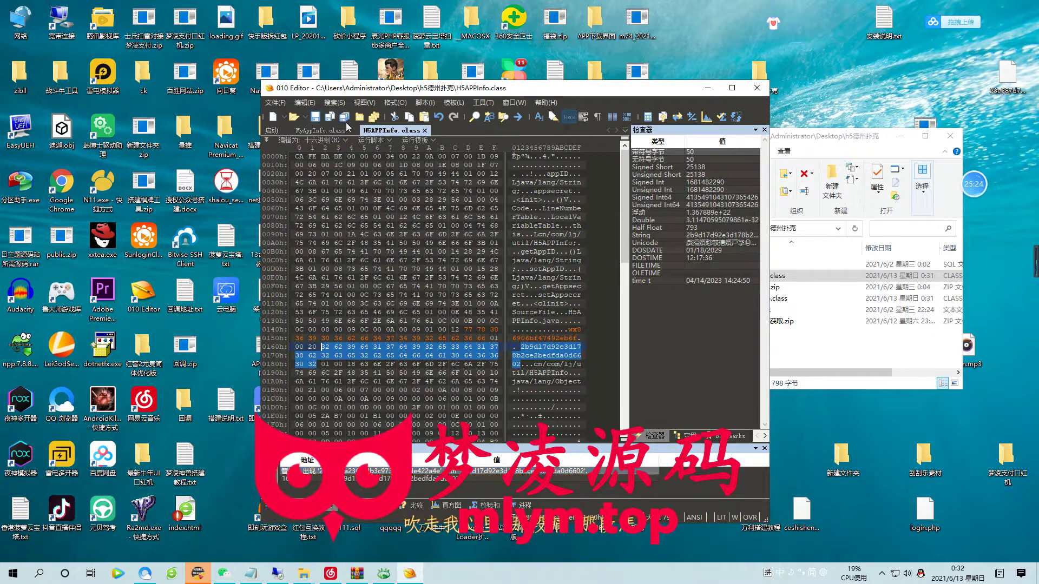
{"action": "left_click", "coordinate": [353, 131]}
{"action": "left_click", "coordinate": [354, 130]}
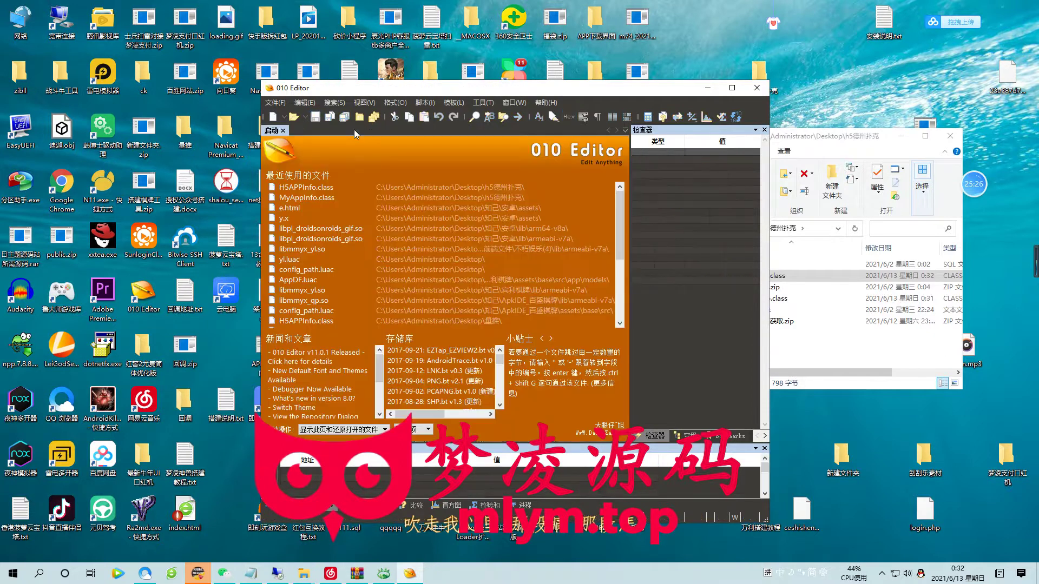
Open MyAppInfo.class in 010 Editor by dragging it into the editor window
{"action": "left_click_drag", "start_coordinate": [664, 92], "coordinate": [307, 92]}
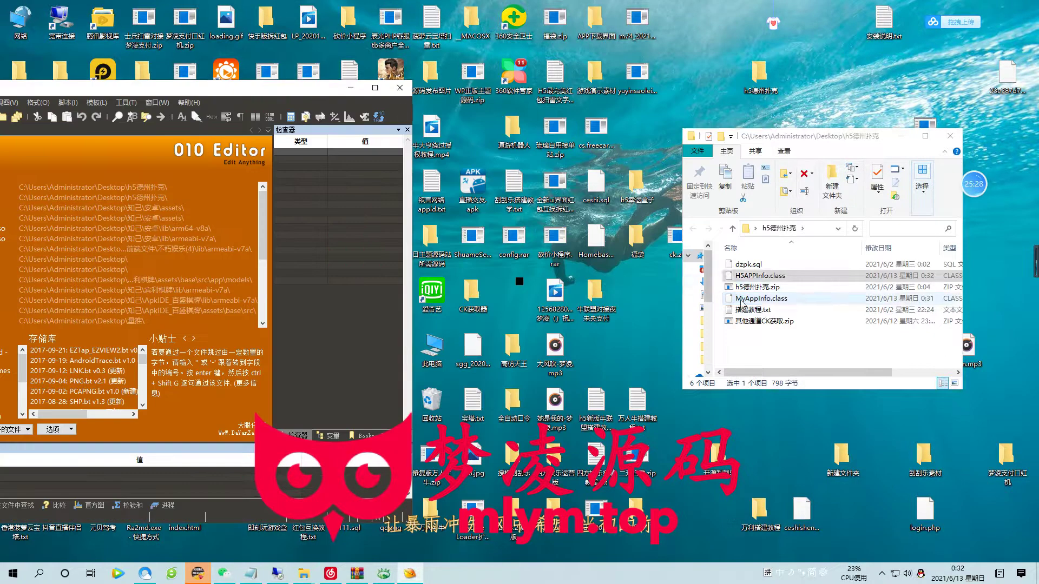
{"action": "left_click_drag", "start_coordinate": [760, 298], "coordinate": [237, 323]}
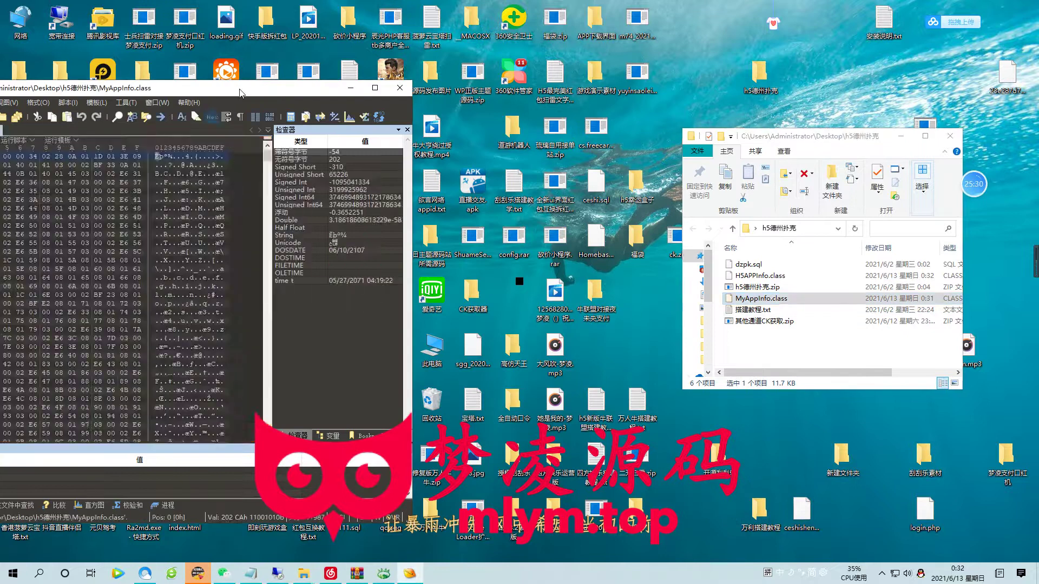
{"action": "left_click_drag", "start_coordinate": [241, 92], "coordinate": [623, 91]}
Replace the old AppID in MyAppInfo.class with the new WeChat AppID using Replace All
{"action": "left_click", "coordinate": [359, 101]}
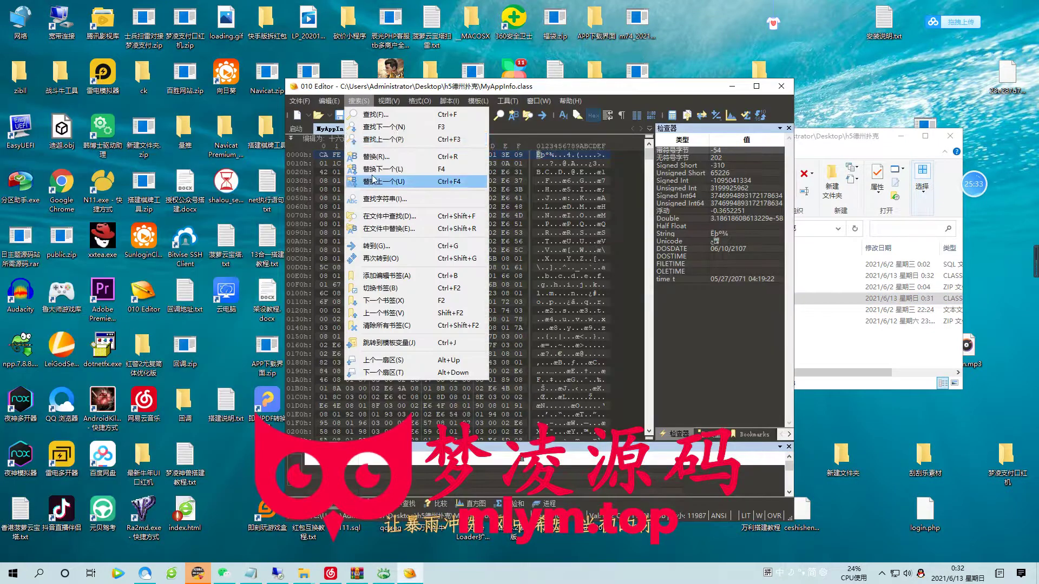
{"action": "left_click", "coordinate": [379, 157]}
{"action": "left_click", "coordinate": [254, 573]}
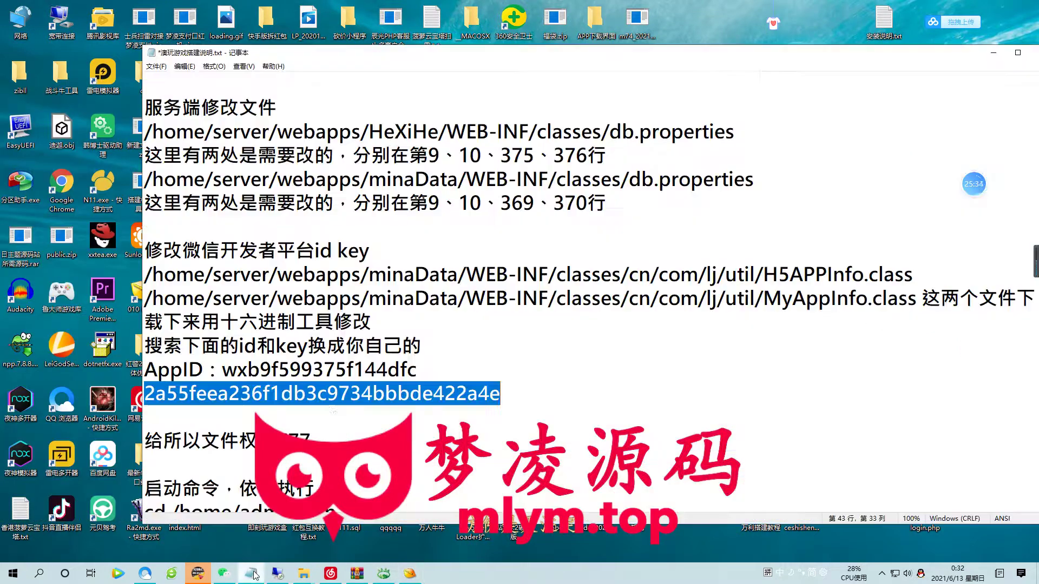
{"action": "double_click", "coordinate": [340, 371]}
{"action": "key", "text": "ctrl+c"}
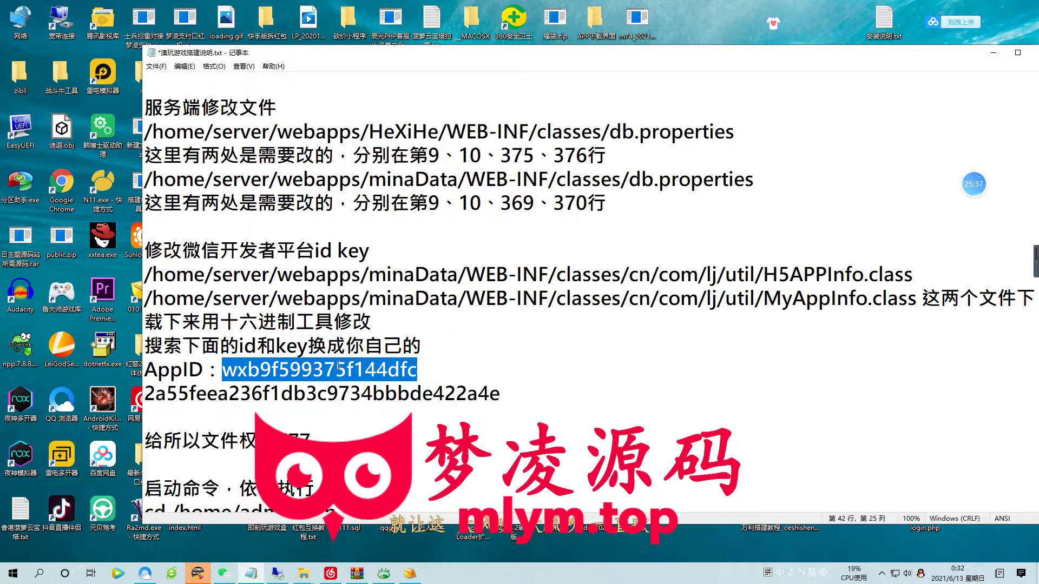
{"action": "left_click", "coordinate": [993, 52]}
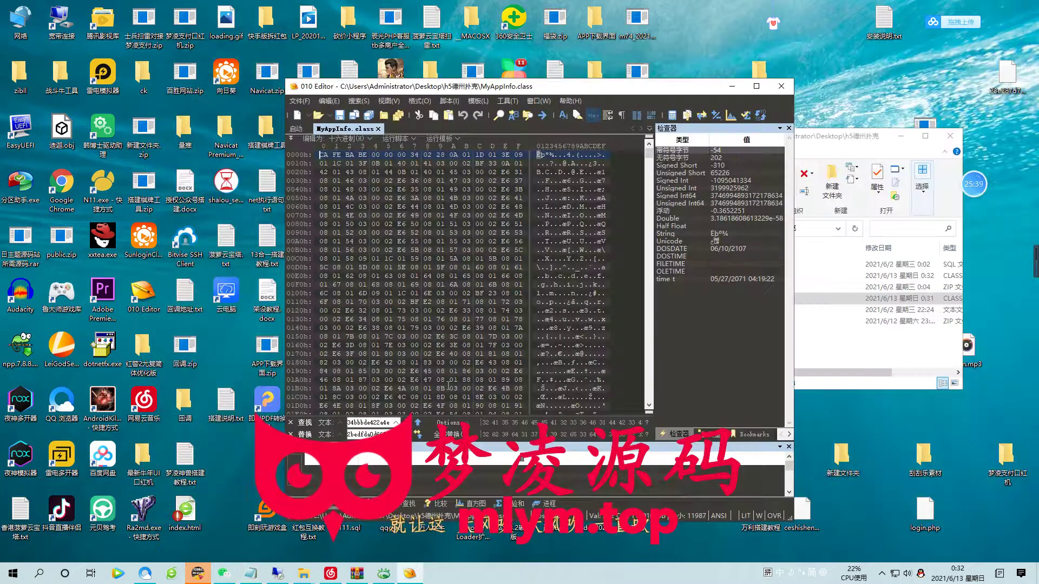
{"action": "key", "text": "ctrl+v"}
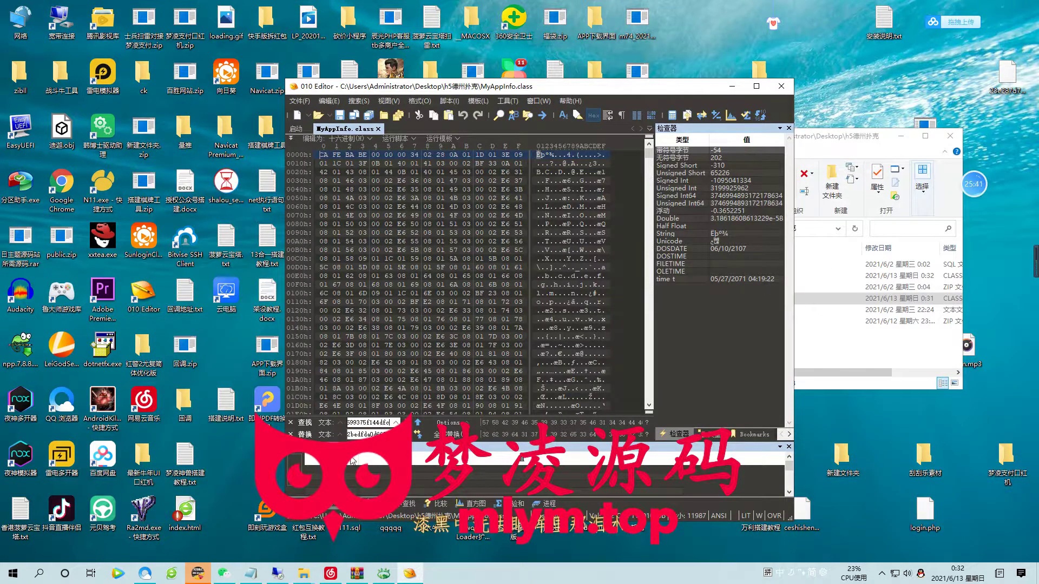
{"action": "left_click", "coordinate": [224, 572]}
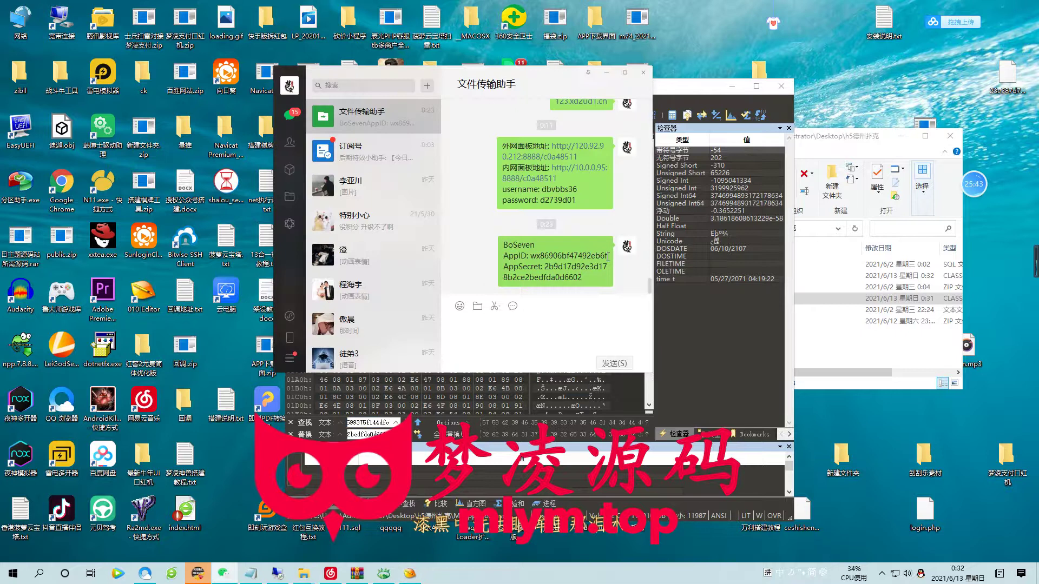
{"action": "left_click_drag", "start_coordinate": [609, 256], "coordinate": [538, 263]}
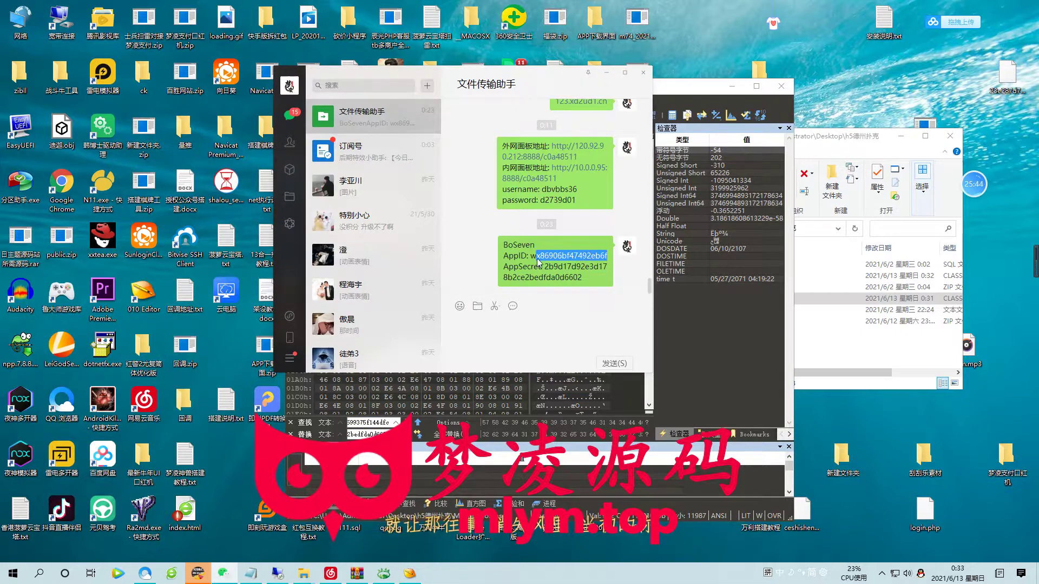
{"action": "left_click", "coordinate": [609, 78]}
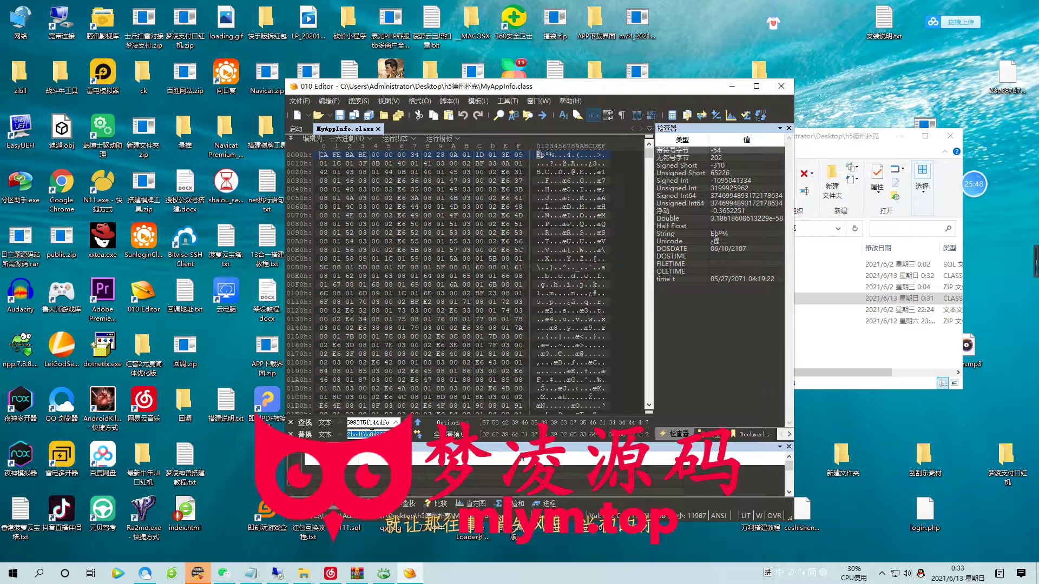
{"action": "type", "text": "wx86906bf47492eb6f"}
{"action": "left_click", "coordinate": [441, 435]}
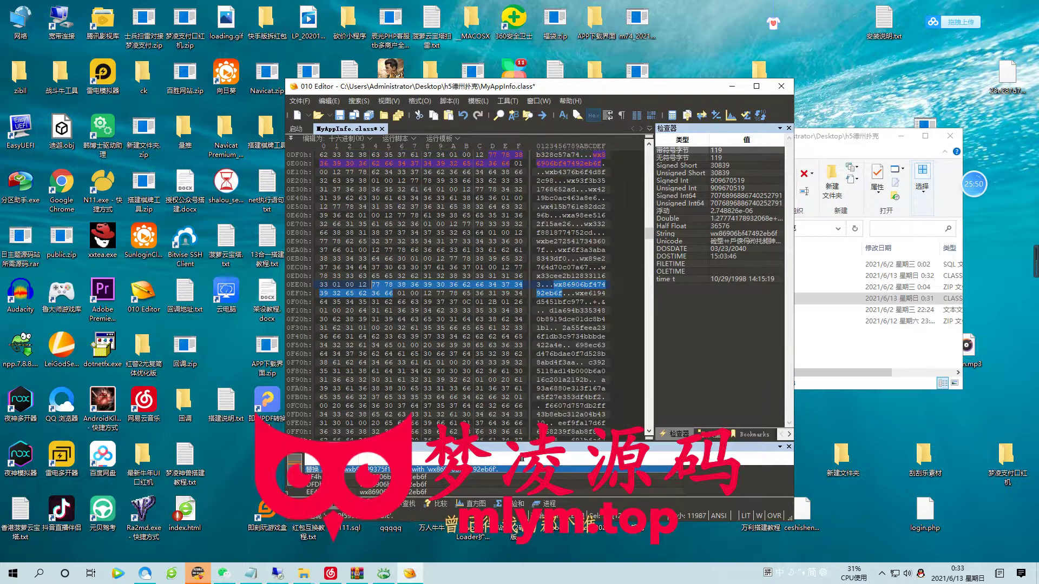
Replace the old key with the new WeChat AppSecret using Replace All
{"action": "left_click", "coordinate": [358, 101]}
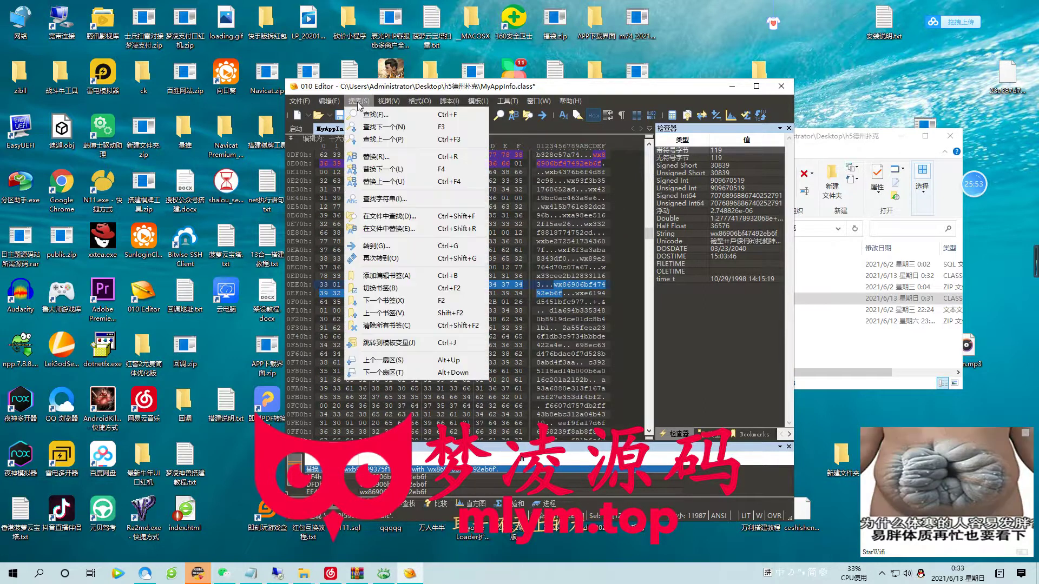
{"action": "left_click", "coordinate": [376, 157]}
{"action": "left_click", "coordinate": [246, 580]}
{"action": "double_click", "coordinate": [322, 393]}
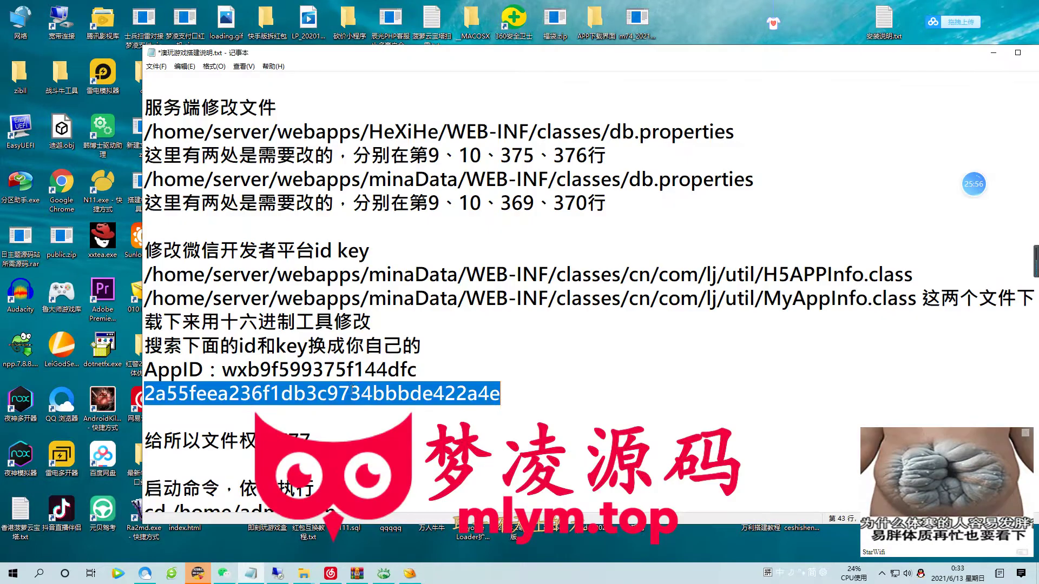
{"action": "left_click", "coordinate": [993, 53]}
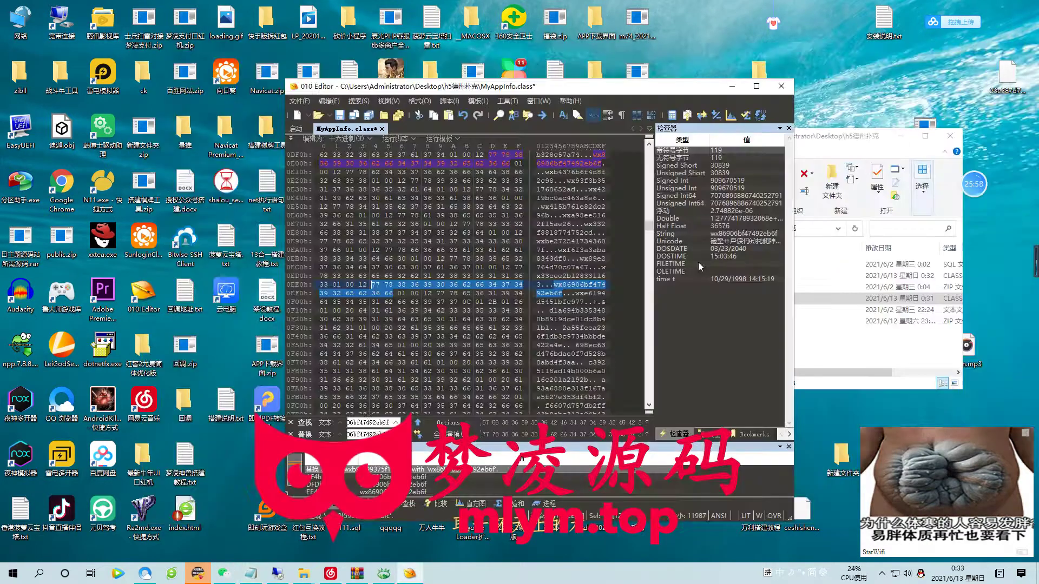
{"action": "left_click", "coordinate": [368, 422]}
{"action": "key", "text": "ctrl+v"}
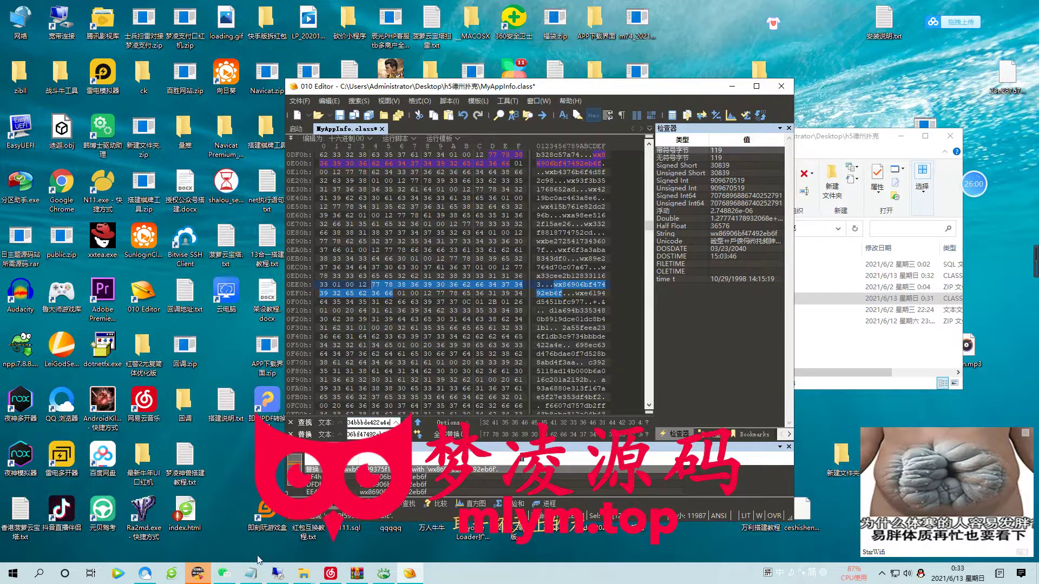
{"action": "left_click", "coordinate": [223, 573]}
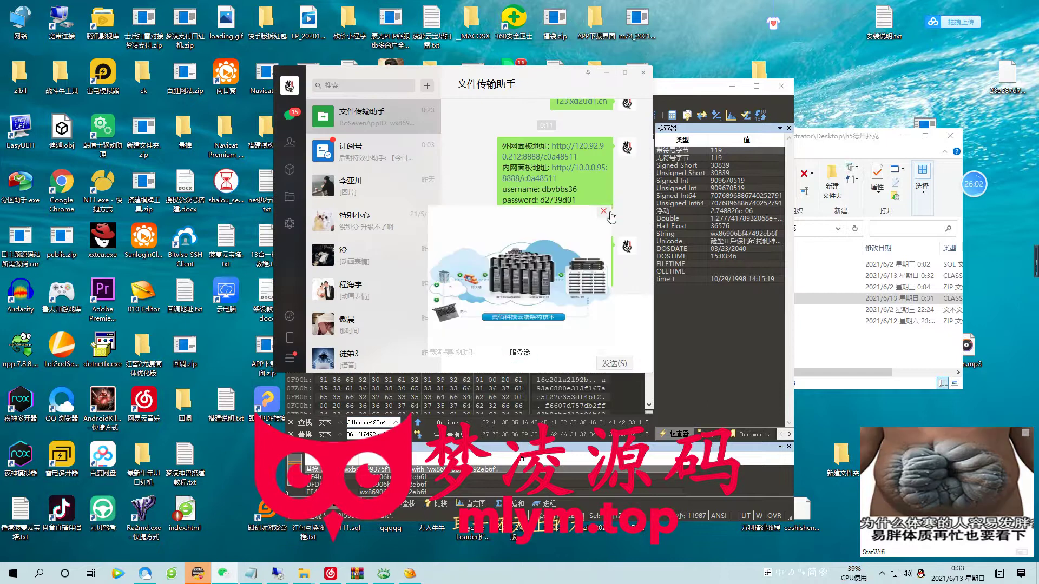
{"action": "left_click_drag", "start_coordinate": [582, 277], "coordinate": [544, 266]}
{"action": "key", "text": "ctrl+c"}
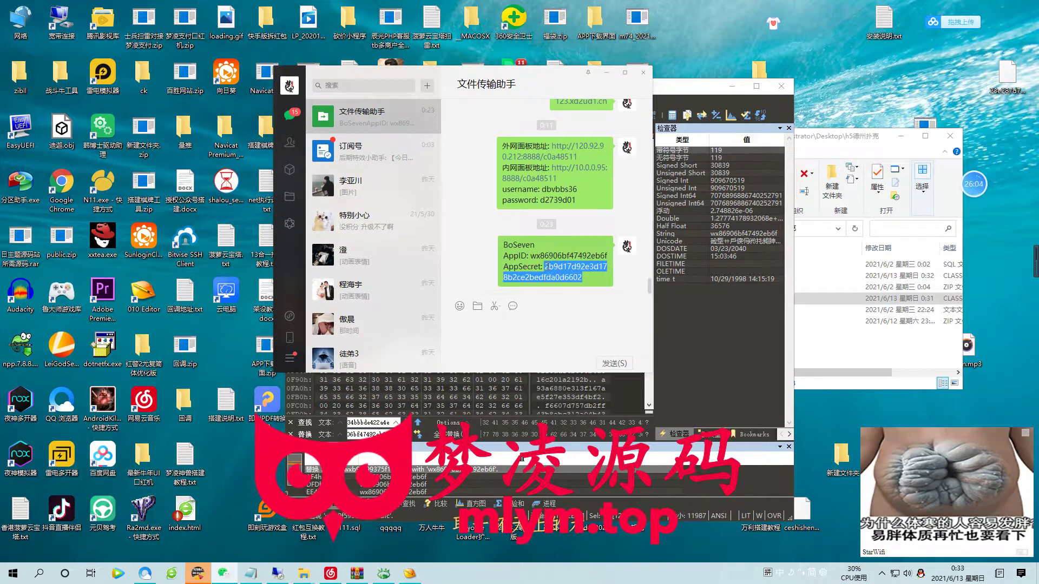
{"action": "left_click", "coordinate": [607, 71]}
{"action": "left_click", "coordinate": [373, 434]}
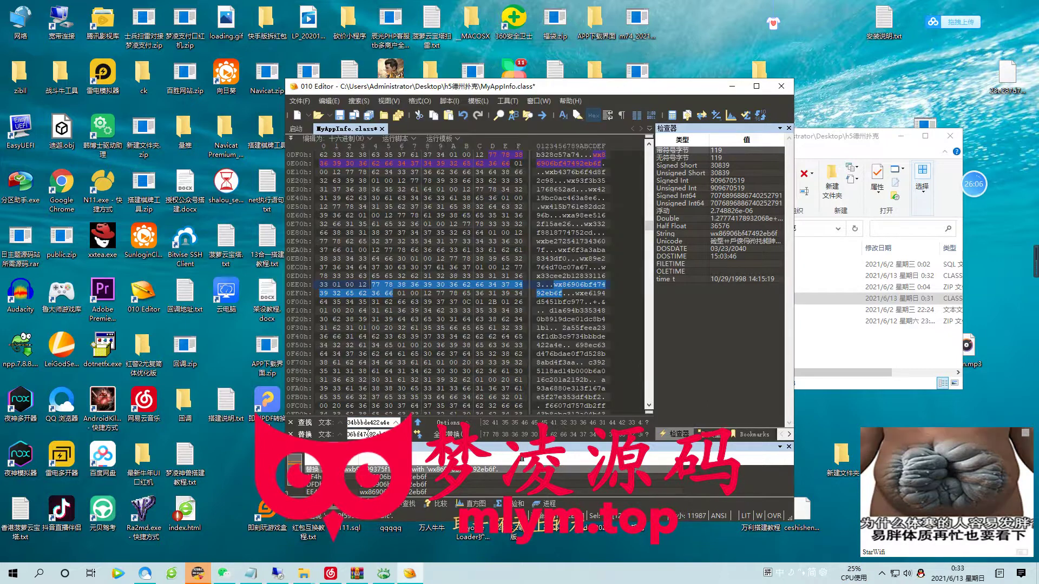
{"action": "key", "text": "ctrl+v"}
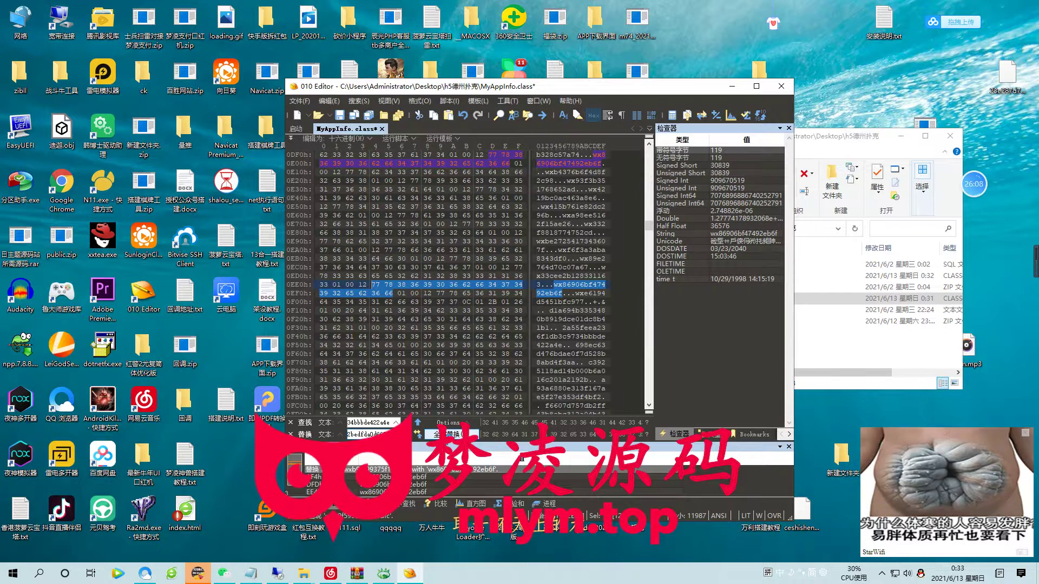
{"action": "left_click", "coordinate": [436, 435]}
Save MyAppInfo.class, close its tab, and minimise 010 Editor
{"action": "left_click", "coordinate": [339, 115]}
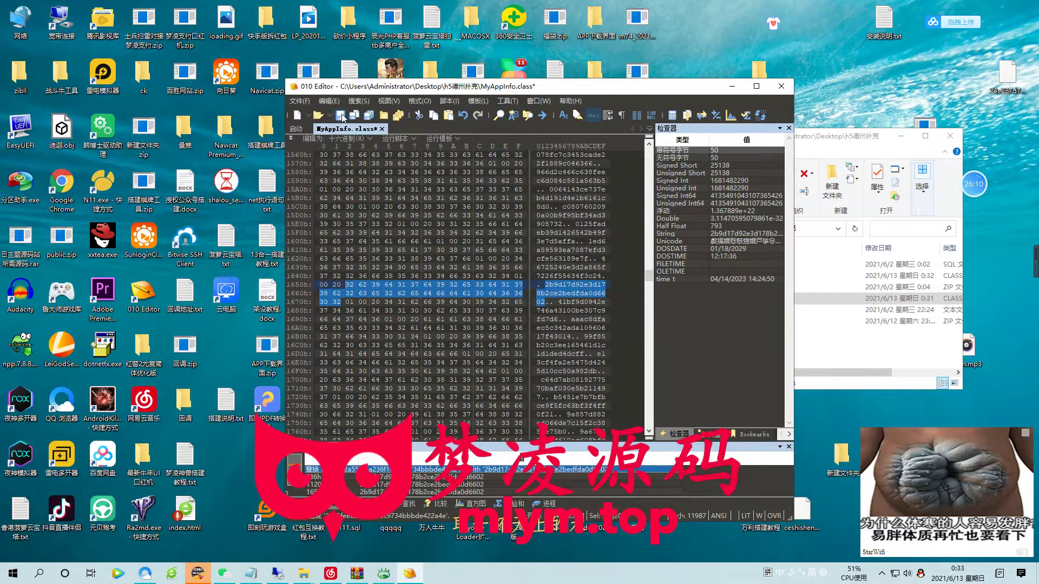
{"action": "left_click", "coordinate": [382, 128]}
{"action": "left_click", "coordinate": [732, 86]}
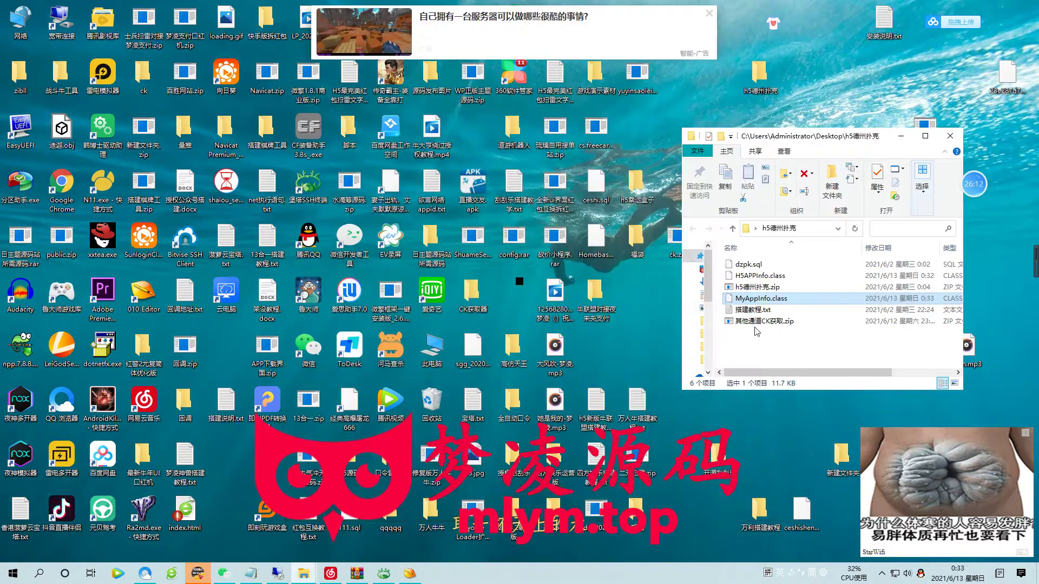
Dismiss the panel pop-ups and delete the old H5APPInfo.class and MyAppInfo.class from the server
{"action": "left_click", "coordinate": [709, 14]}
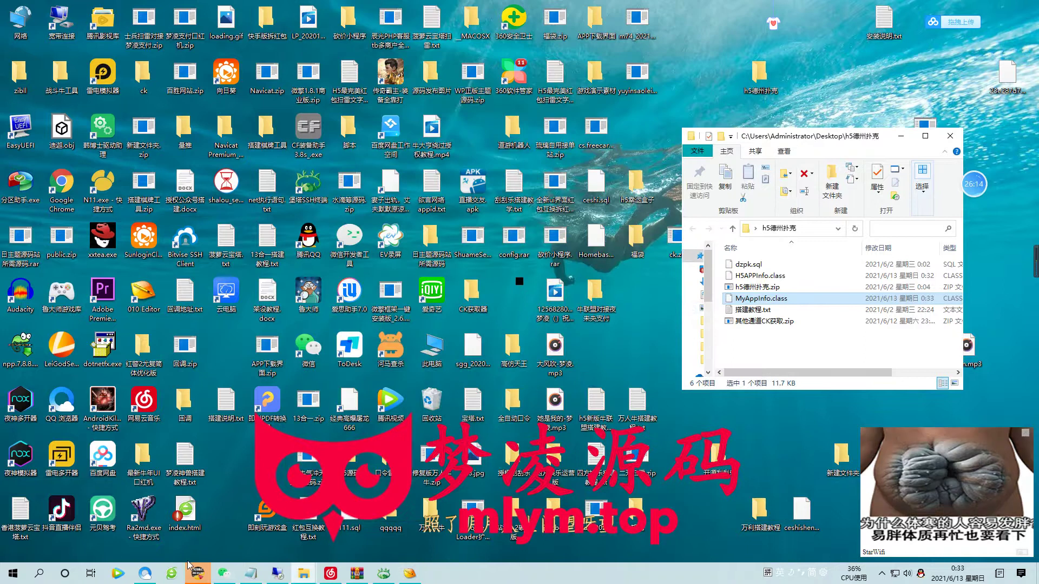
{"action": "left_click", "coordinate": [145, 573]}
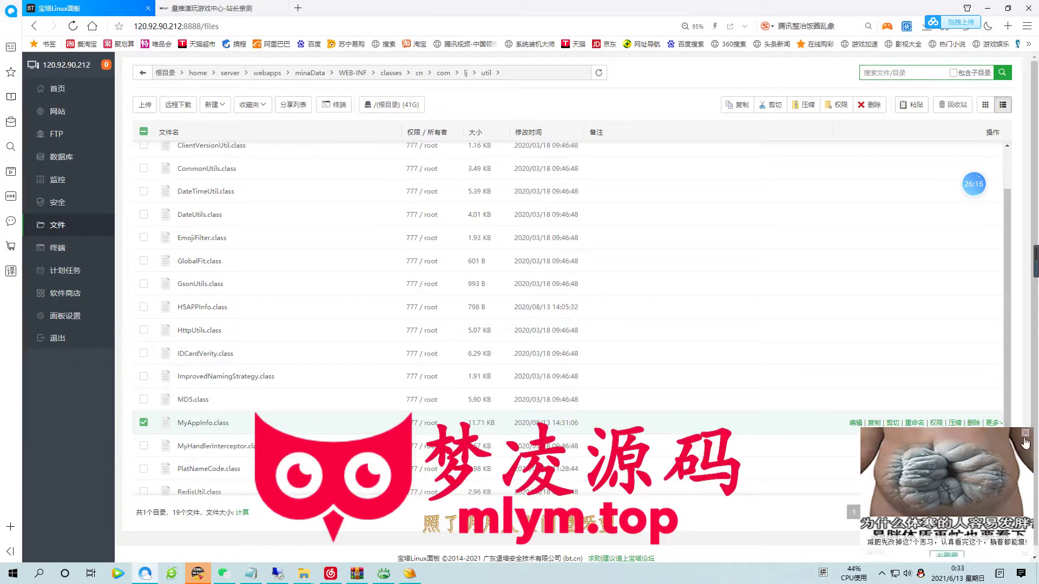
{"action": "left_click", "coordinate": [1025, 433]}
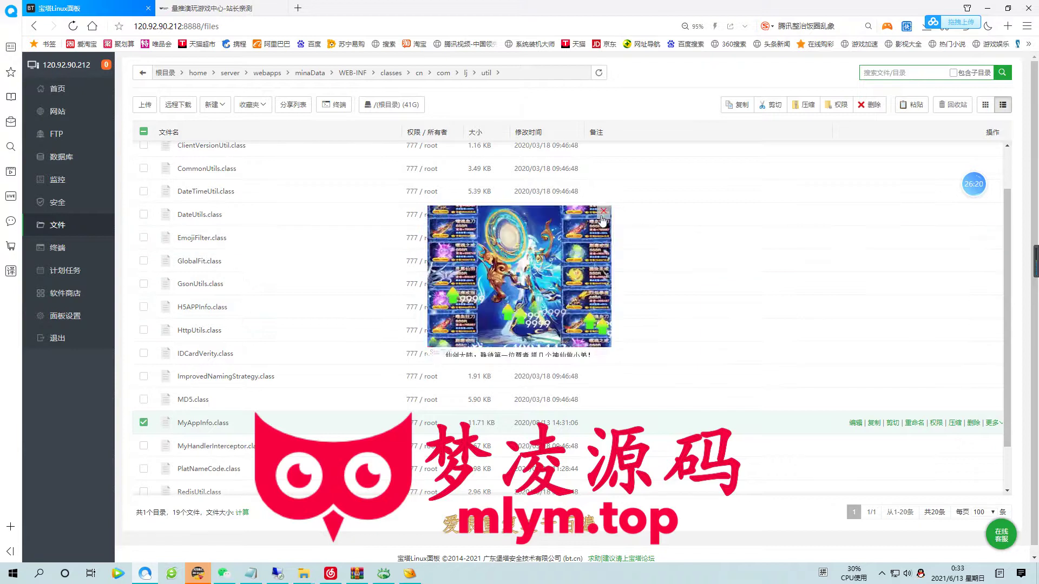
{"action": "left_click", "coordinate": [603, 211]}
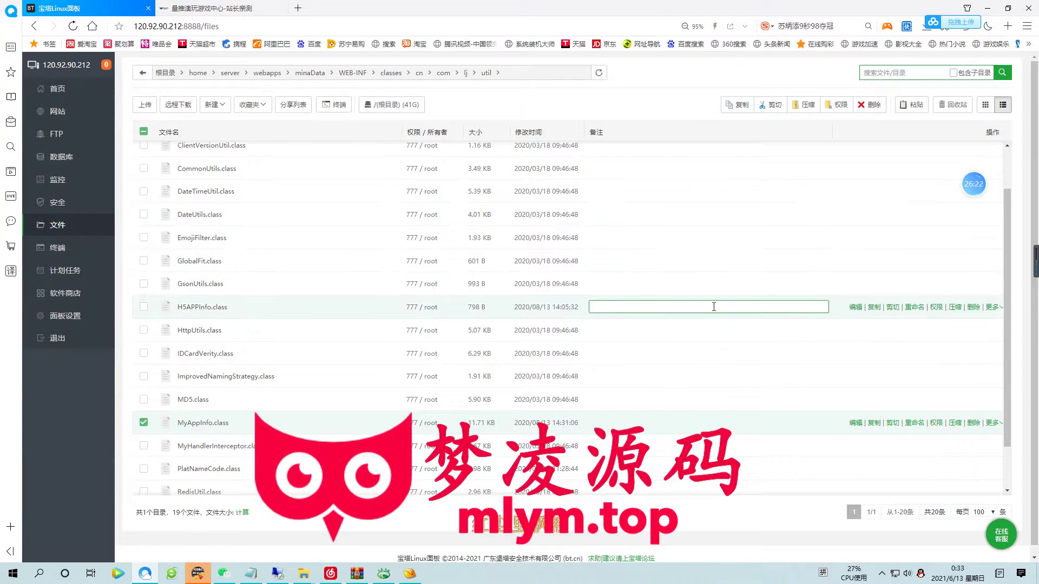
{"action": "left_click", "coordinate": [972, 309]}
{"action": "left_click", "coordinate": [597, 353]}
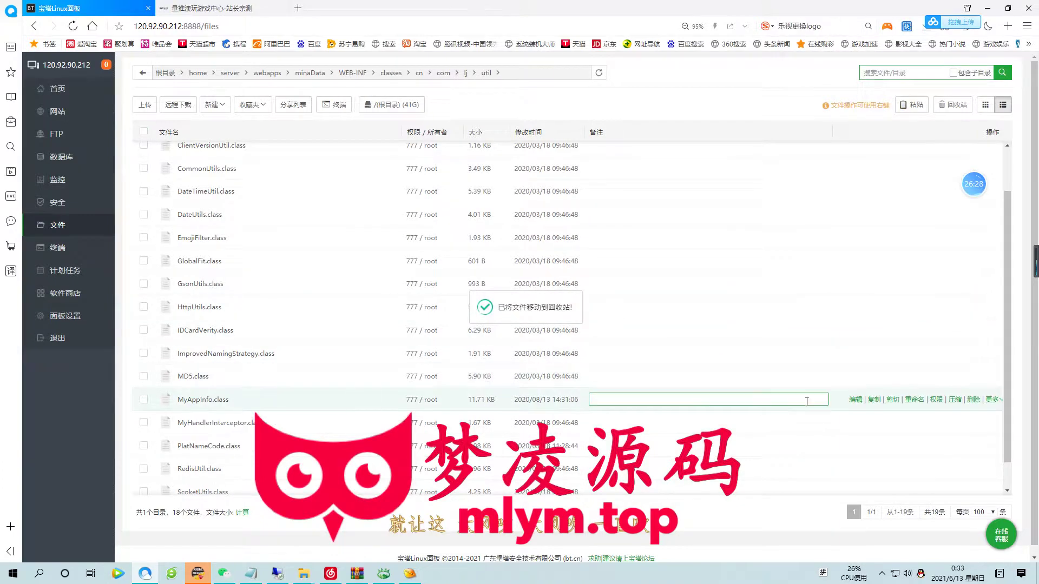
{"action": "left_click", "coordinate": [973, 399]}
{"action": "left_click", "coordinate": [597, 353]}
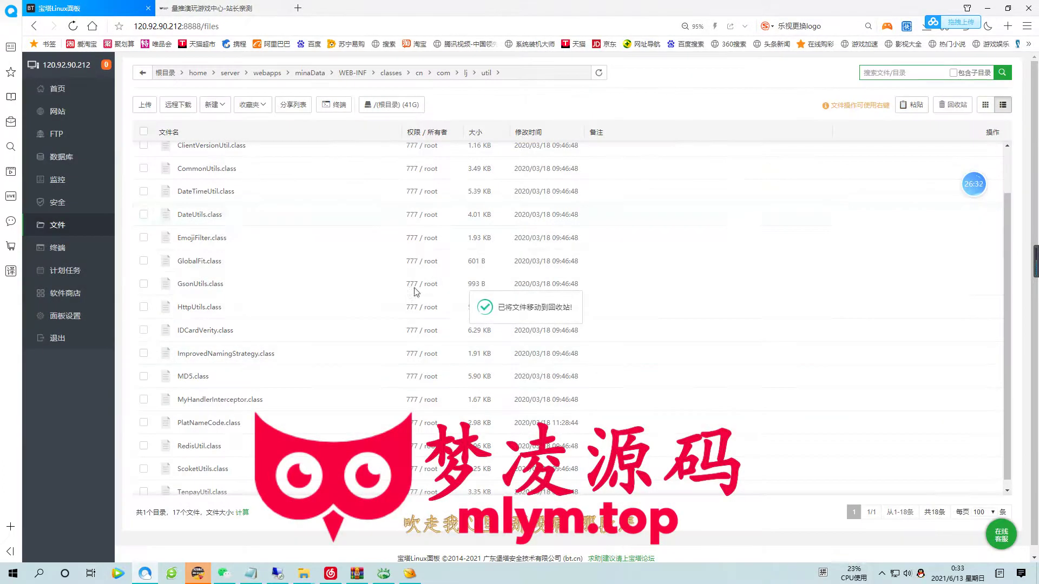
Upload the patched H5APPInfo.class and MyAppInfo.class to the util folder, then go to the panel home
{"action": "left_click", "coordinate": [145, 106]}
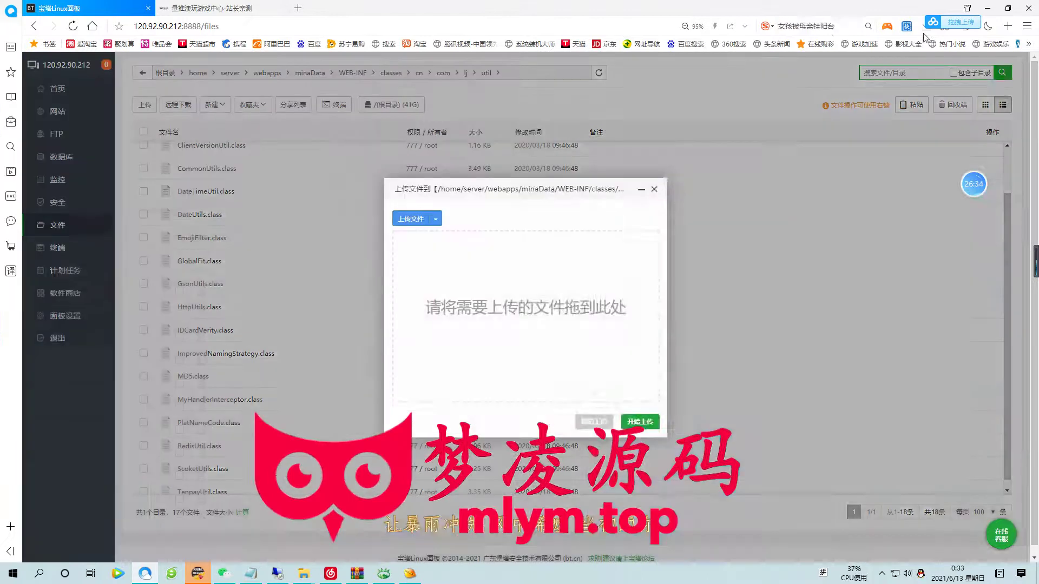
{"action": "left_click", "coordinate": [1007, 9]}
{"action": "left_click", "coordinate": [760, 298]}
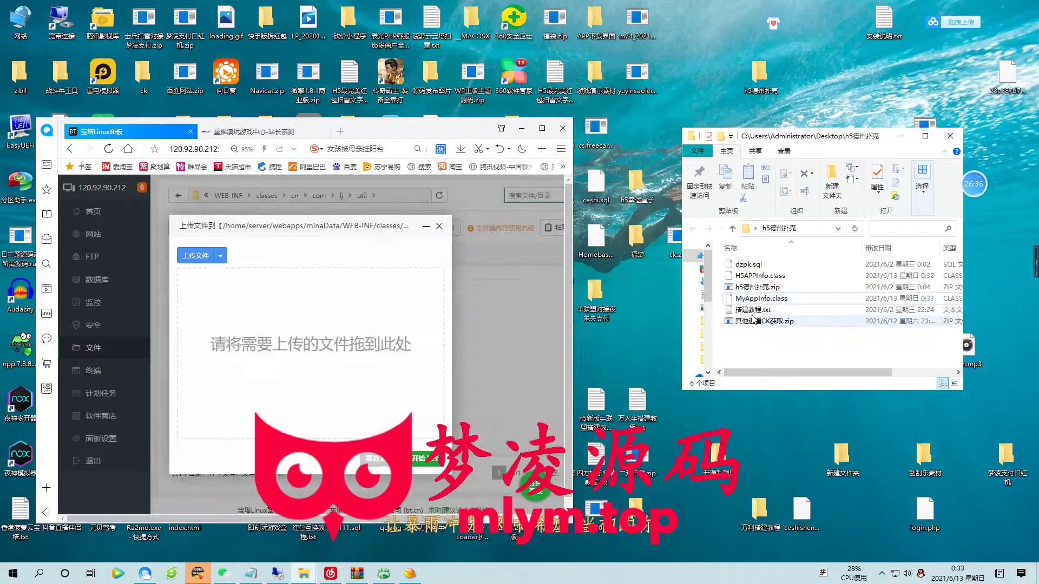
{"action": "left_click", "coordinate": [756, 276], "text": "ctrl"}
{"action": "left_click_drag", "start_coordinate": [756, 276], "coordinate": [330, 309]}
{"action": "left_click", "coordinate": [425, 459]}
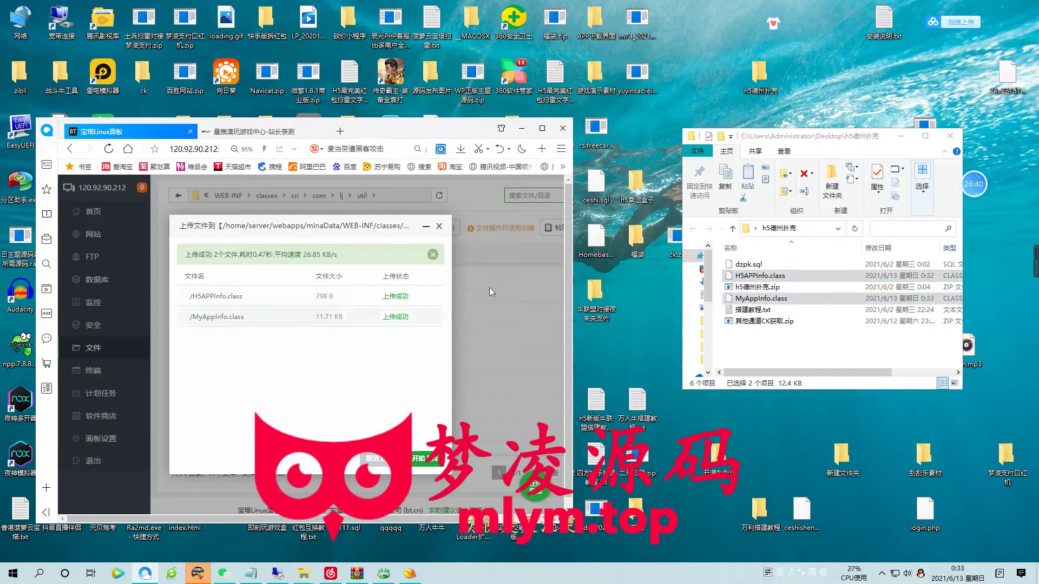
{"action": "left_click", "coordinate": [439, 226]}
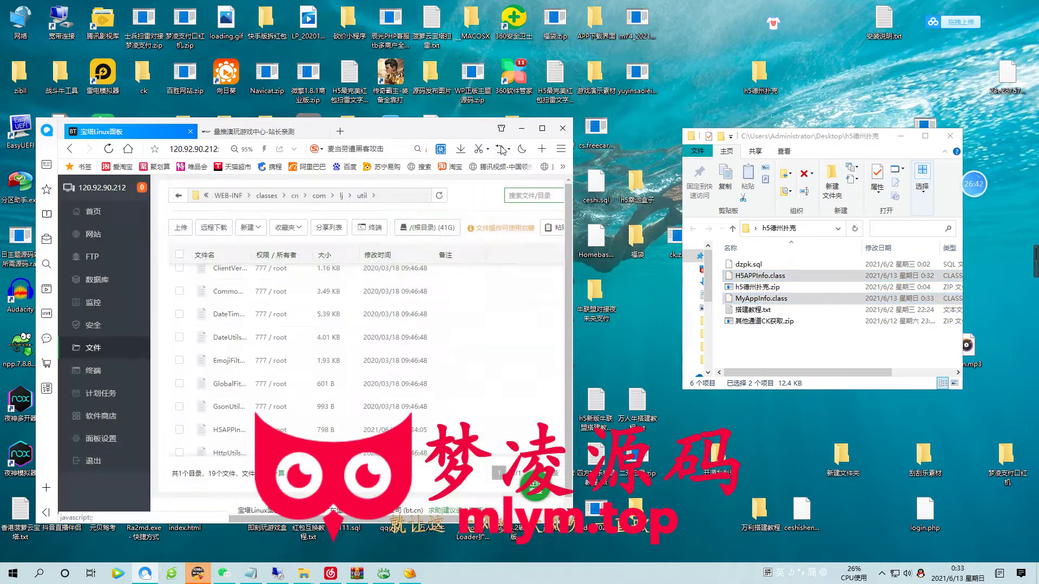
{"action": "left_click", "coordinate": [542, 130]}
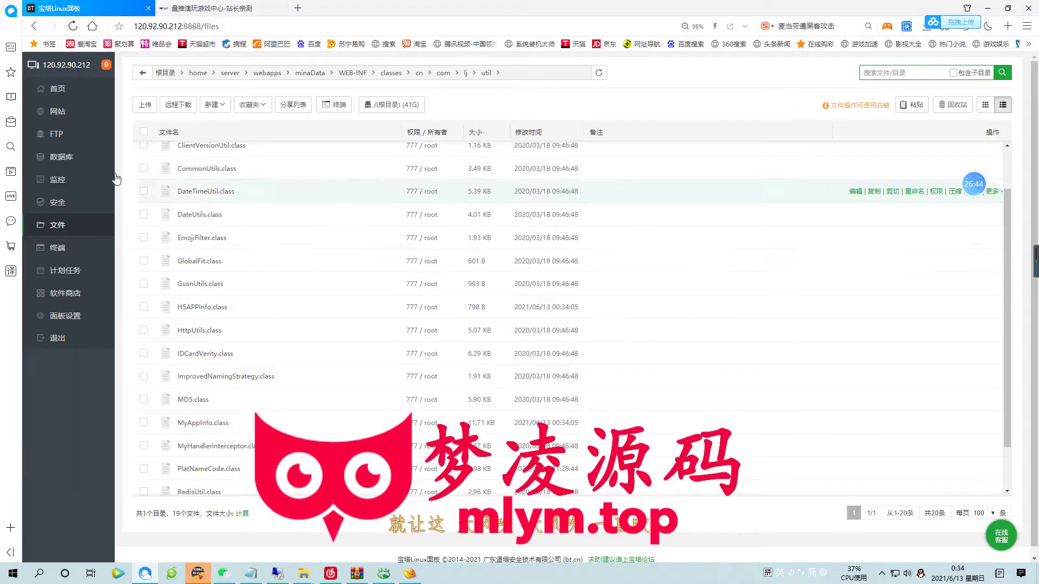
{"action": "left_click", "coordinate": [57, 93]}
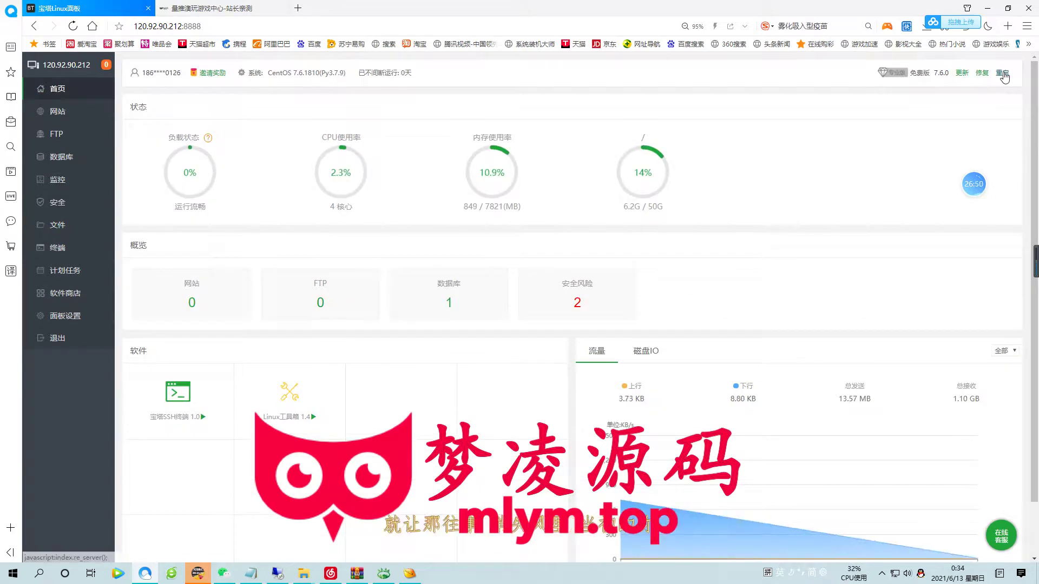
Restart the whole server from the BT panel and confirm
{"action": "left_click", "coordinate": [1002, 72]}
{"action": "left_click", "coordinate": [487, 318]}
{"action": "left_click", "coordinate": [643, 367]}
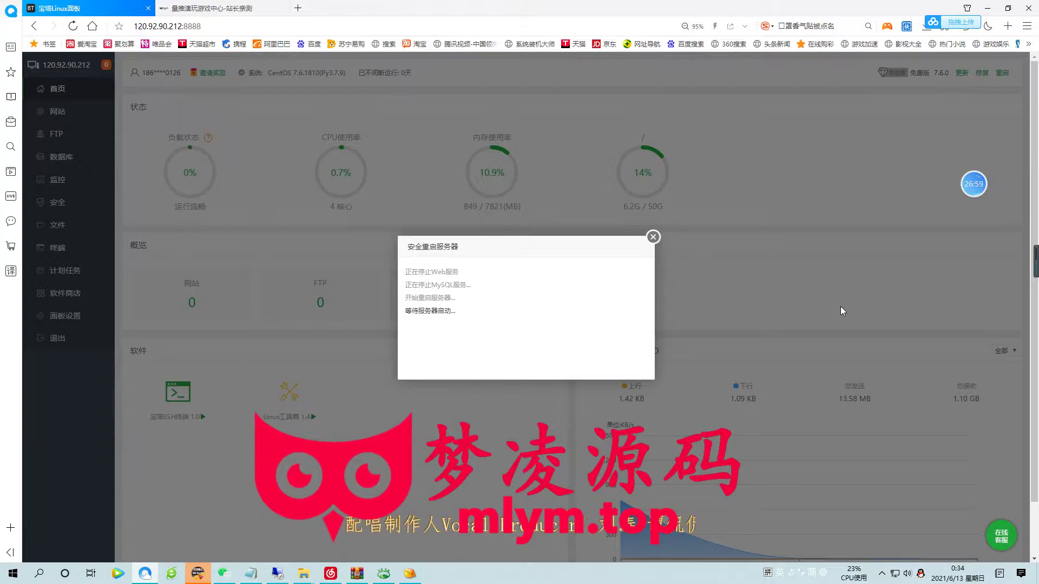
Minimise the browser, focus the h5德州扑克 folder, and show the hidden tray icons
{"action": "left_click", "coordinate": [989, 6]}
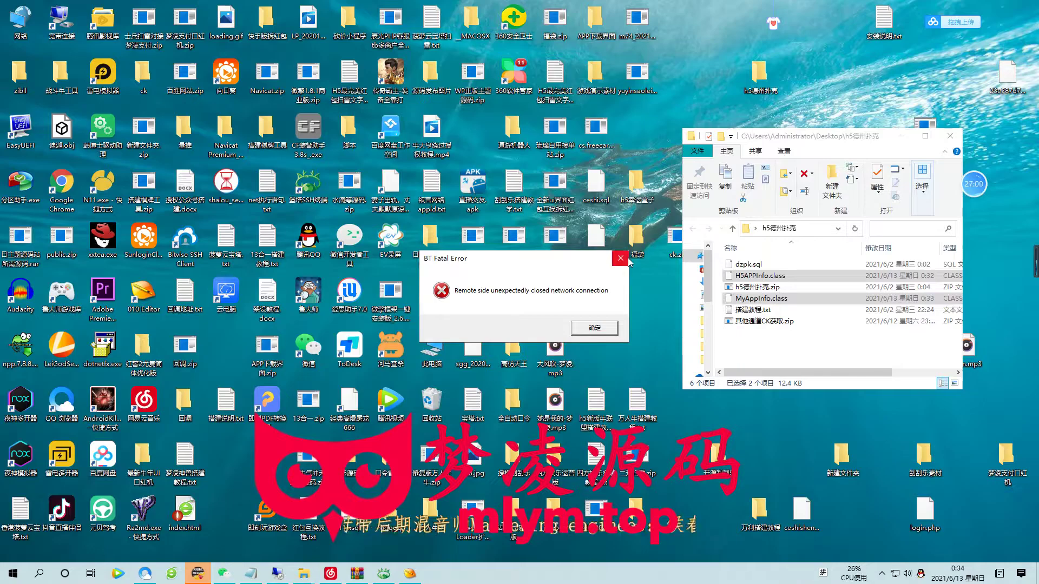
{"action": "left_click", "coordinate": [784, 346]}
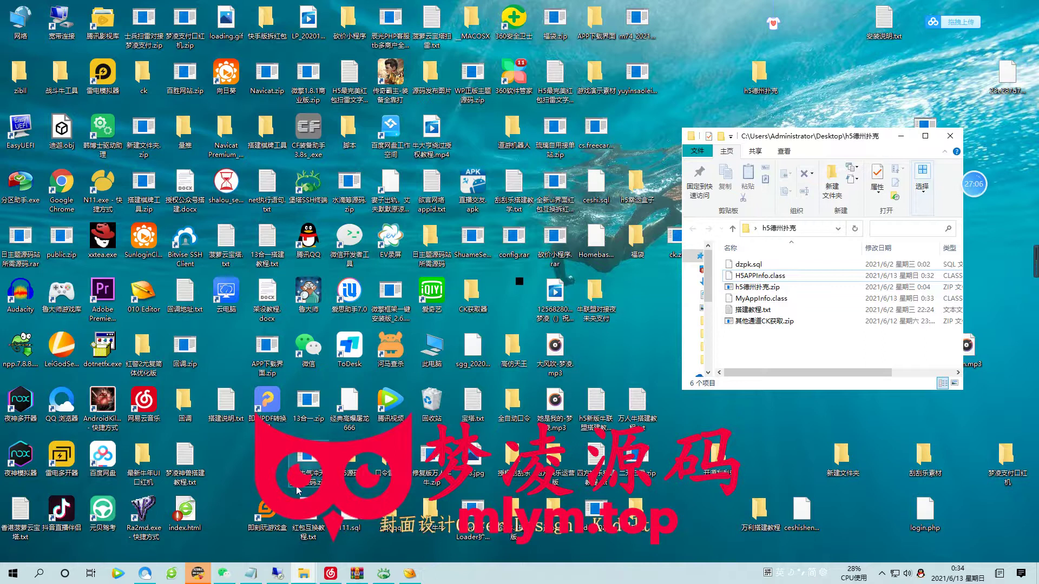
{"action": "mouse_move", "coordinate": [272, 569]}
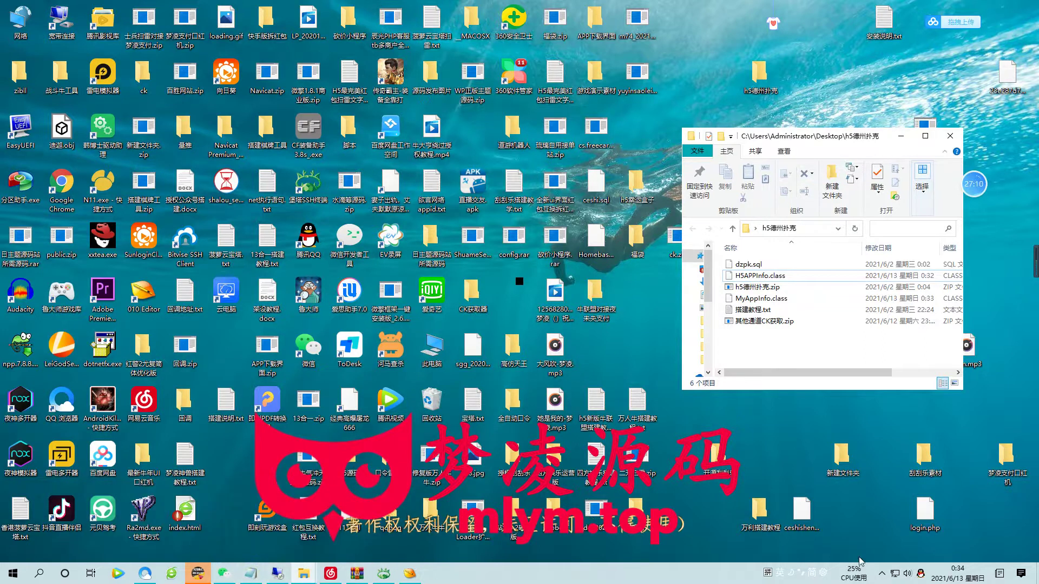
{"action": "left_click", "coordinate": [880, 575]}
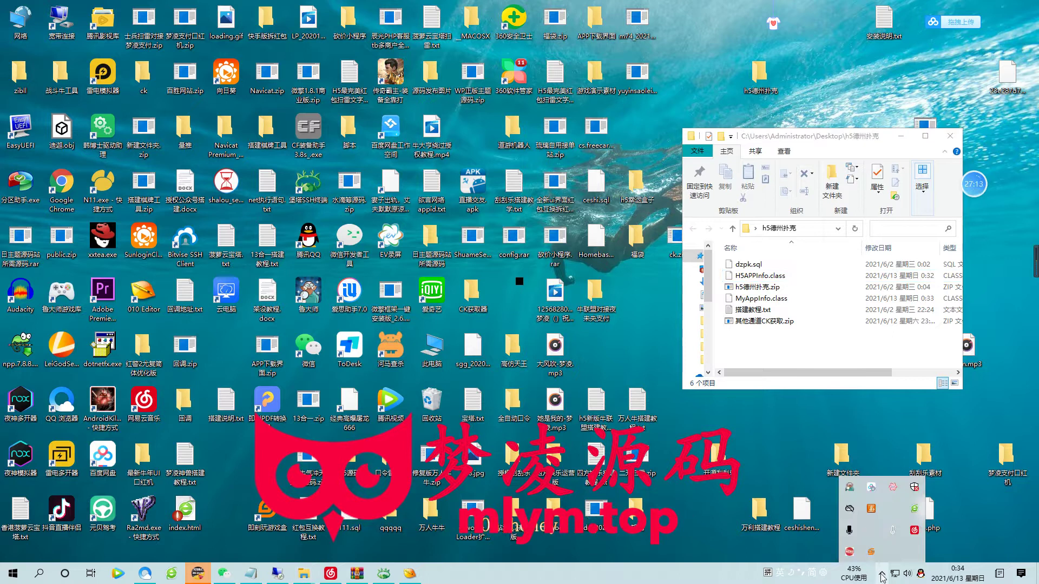
Download 澳玩娱乐.apk from Baidu Netdisk and watch it in the transfer list
{"action": "left_click", "coordinate": [871, 487]}
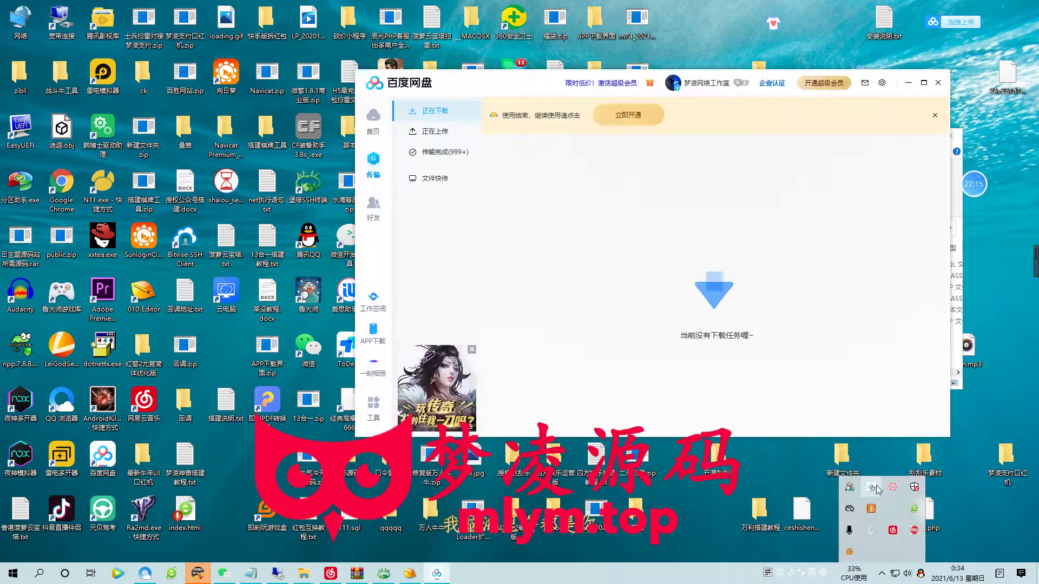
{"action": "left_click", "coordinate": [372, 122]}
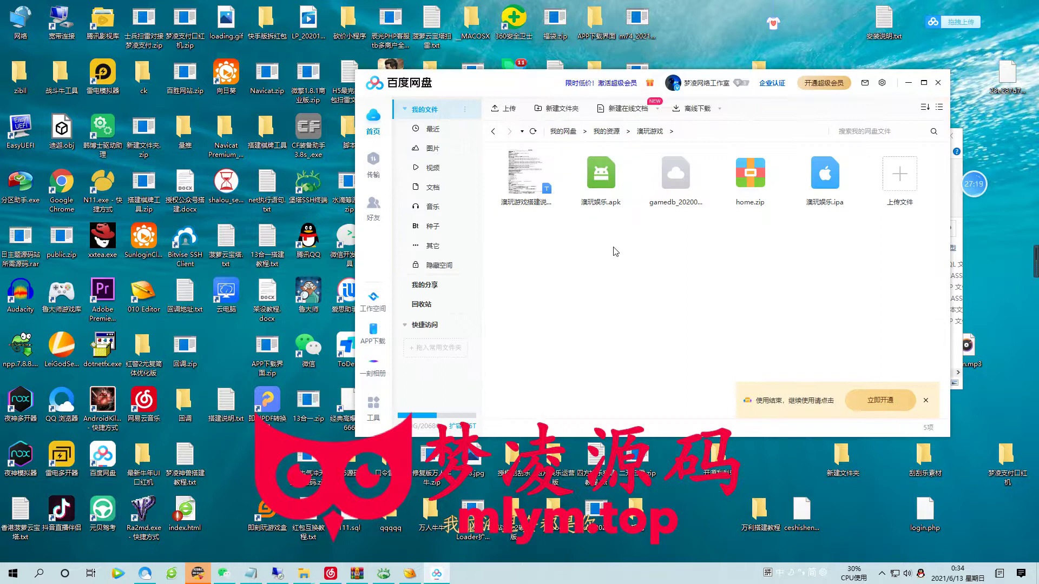
{"action": "right_click", "coordinate": [607, 181]}
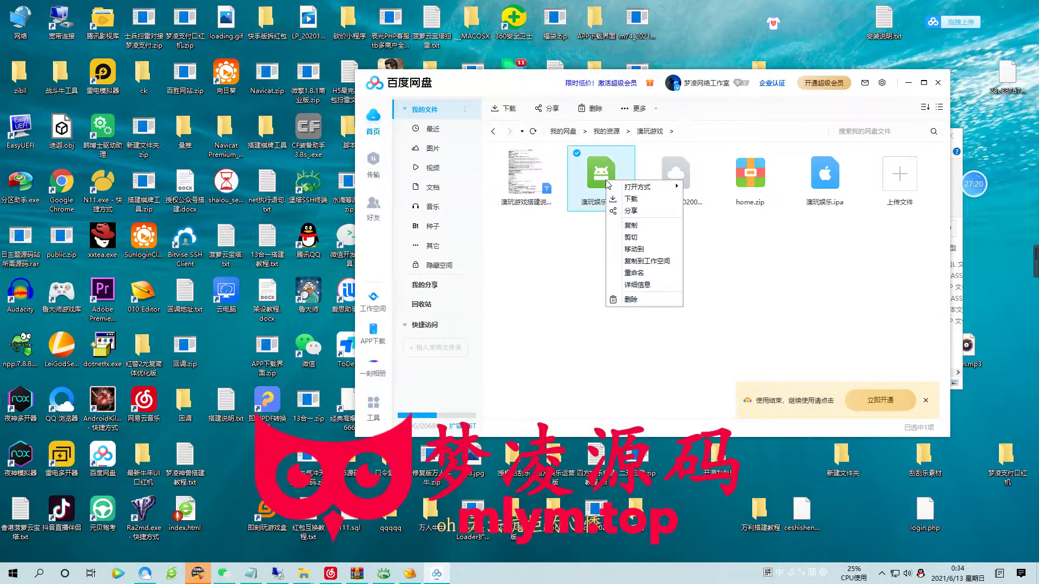
{"action": "left_click", "coordinate": [624, 200]}
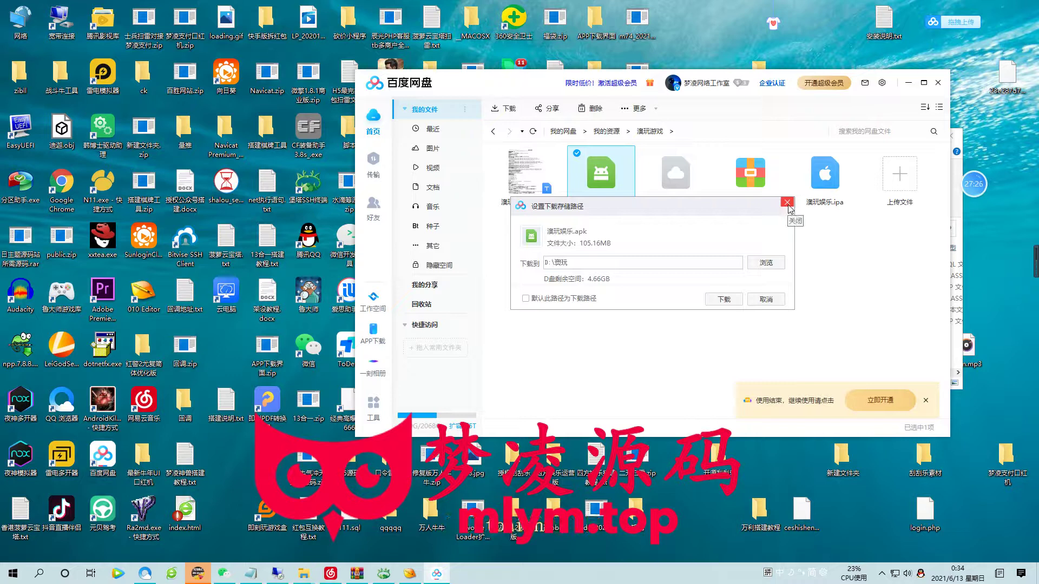
{"action": "left_click", "coordinate": [728, 300]}
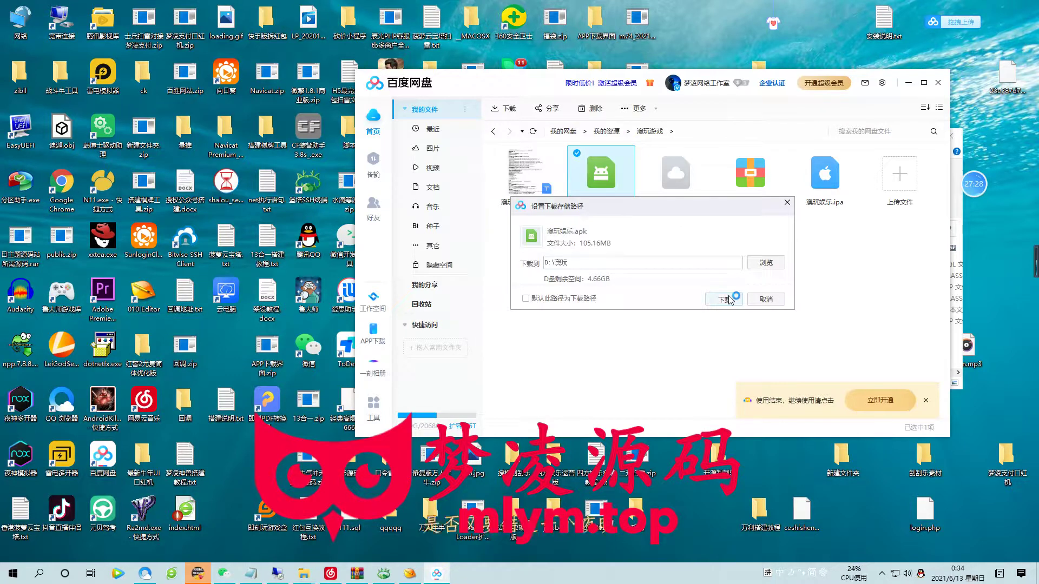
{"action": "left_click", "coordinate": [380, 163]}
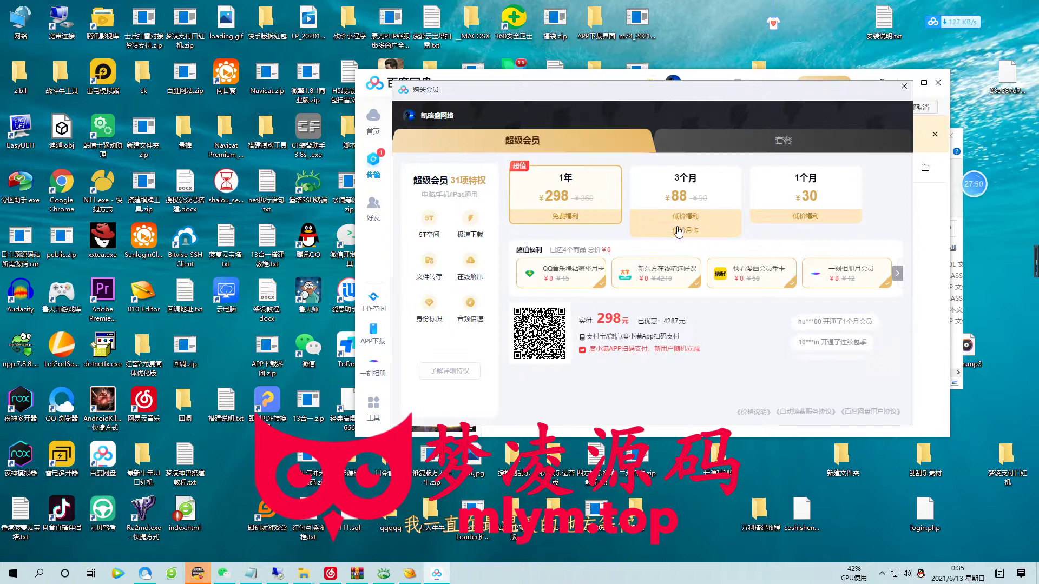
Buy the one-month super membership, close the purchase pages, and minimise Baidu Netdisk
{"action": "left_click", "coordinate": [838, 189]}
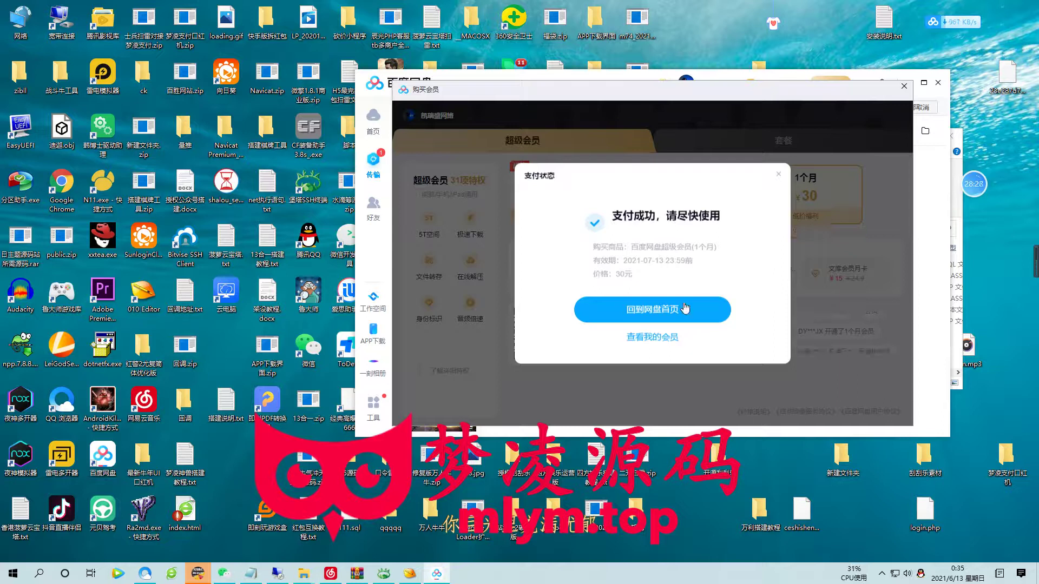
{"action": "left_click", "coordinate": [708, 308]}
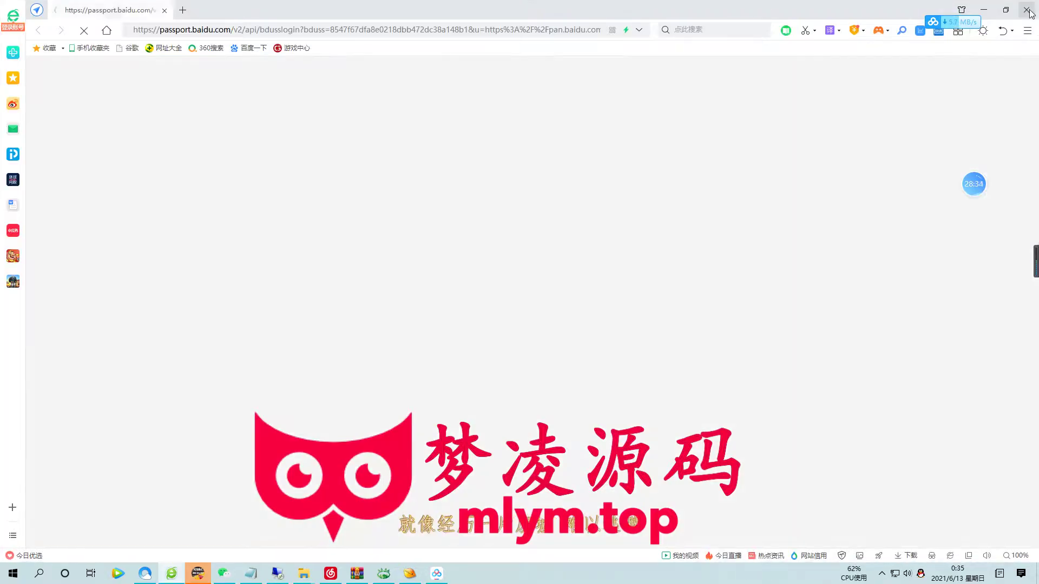
{"action": "left_click", "coordinate": [1026, 9]}
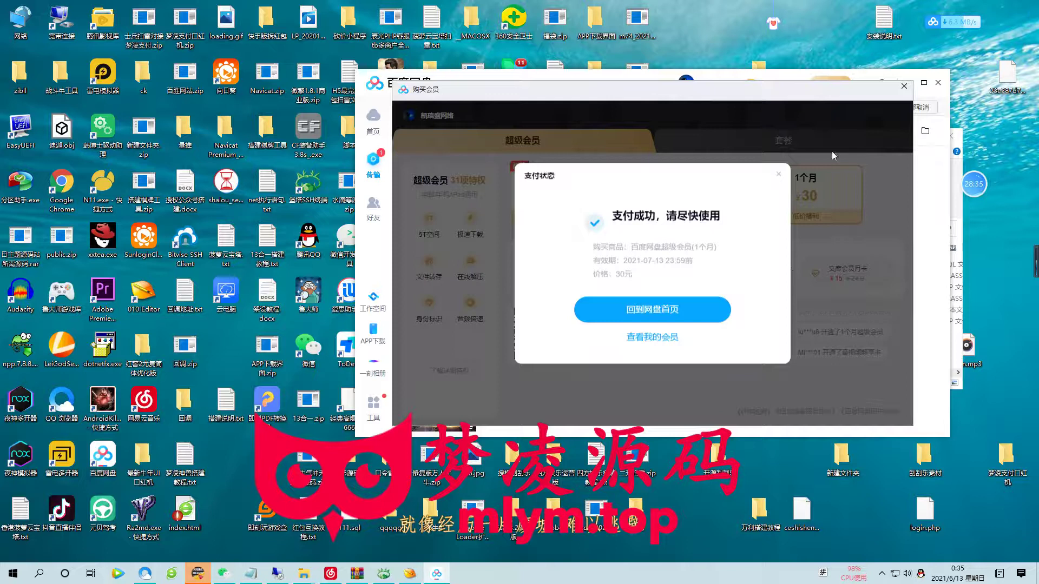
{"action": "left_click", "coordinate": [903, 85]}
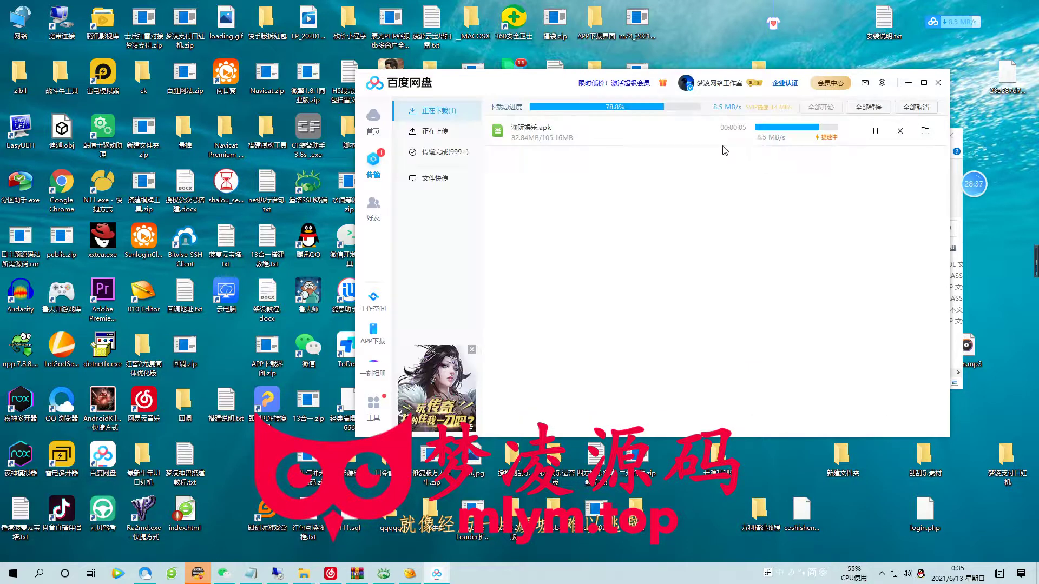
{"action": "left_click", "coordinate": [910, 84]}
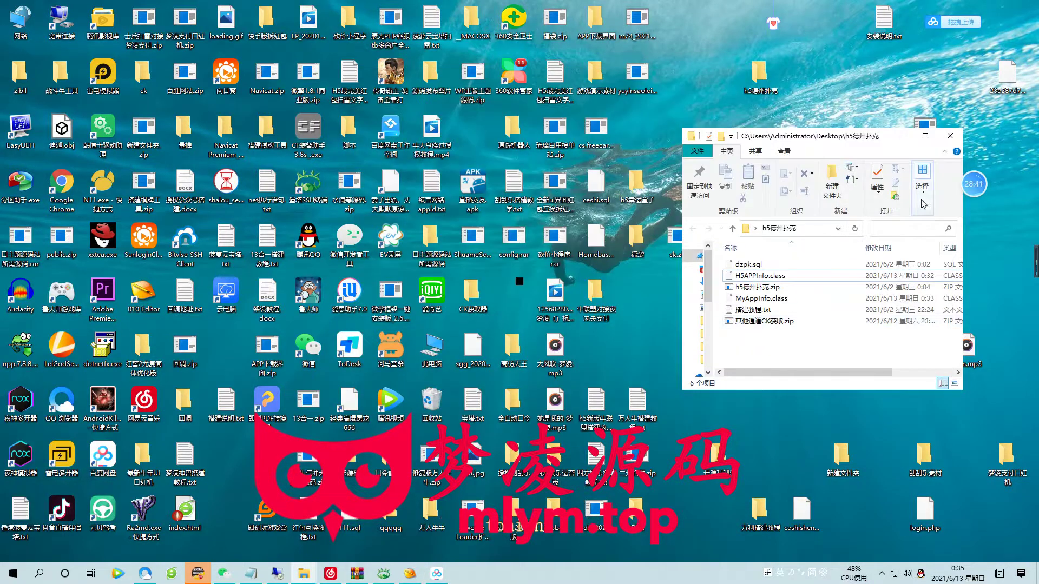
Minimise the h5德州扑克 window, open the D:\澳玩 download folder, then restore the BT panel browser
{"action": "left_click", "coordinate": [900, 136]}
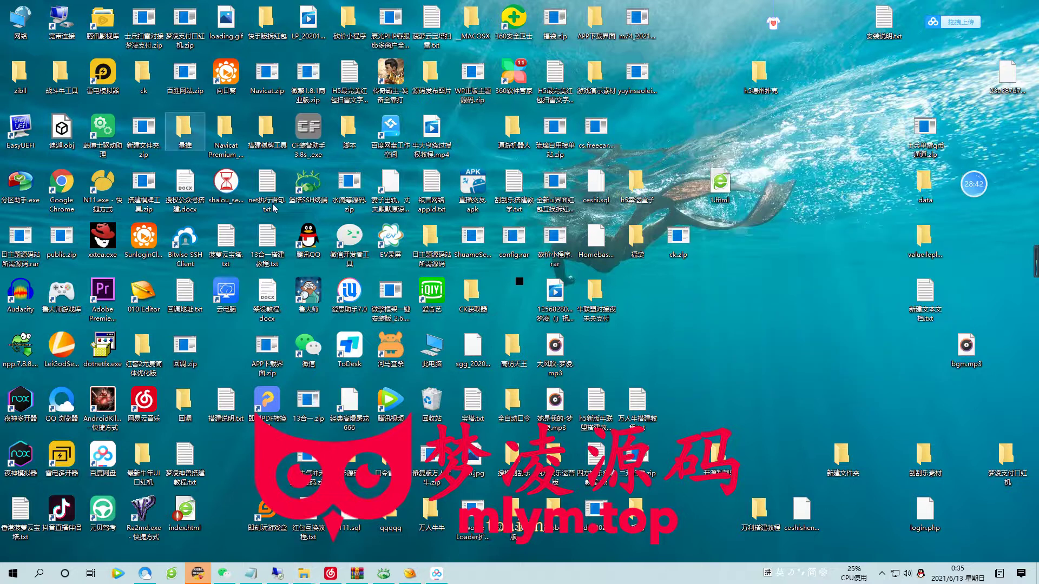
{"action": "mouse_move", "coordinate": [304, 574]}
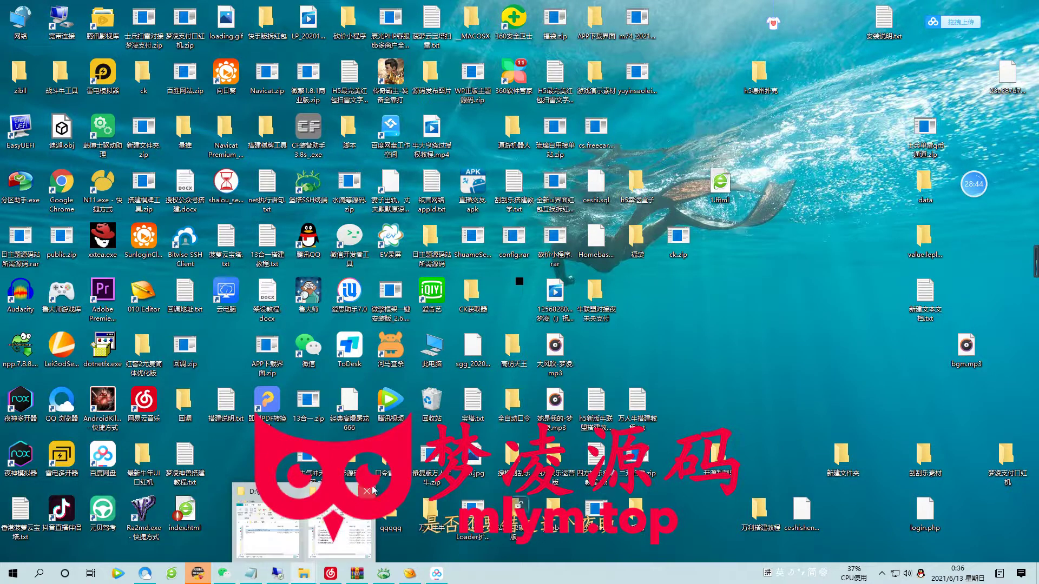
{"action": "left_click", "coordinate": [323, 518]}
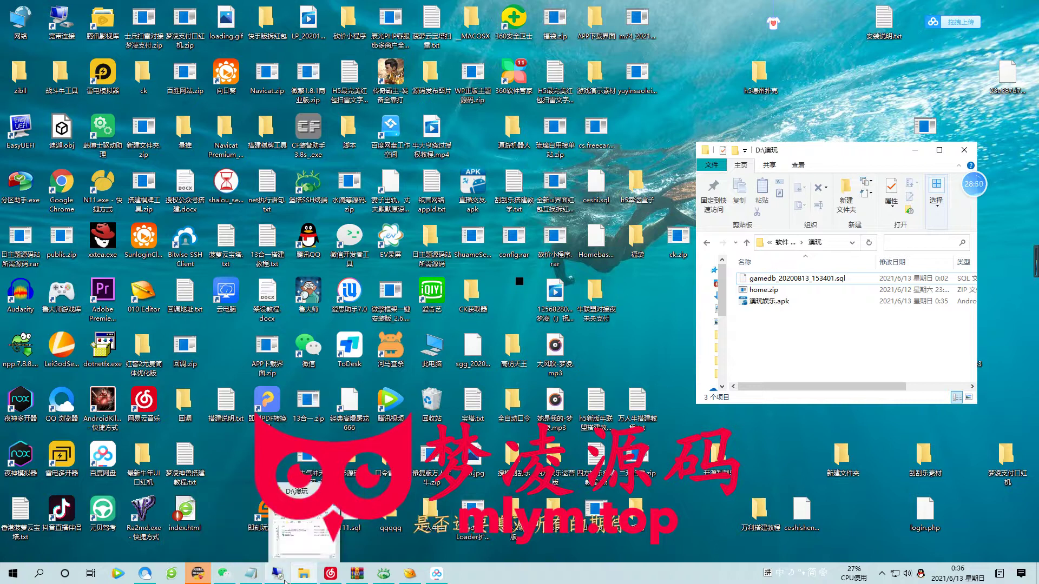
{"action": "mouse_move", "coordinate": [277, 577]}
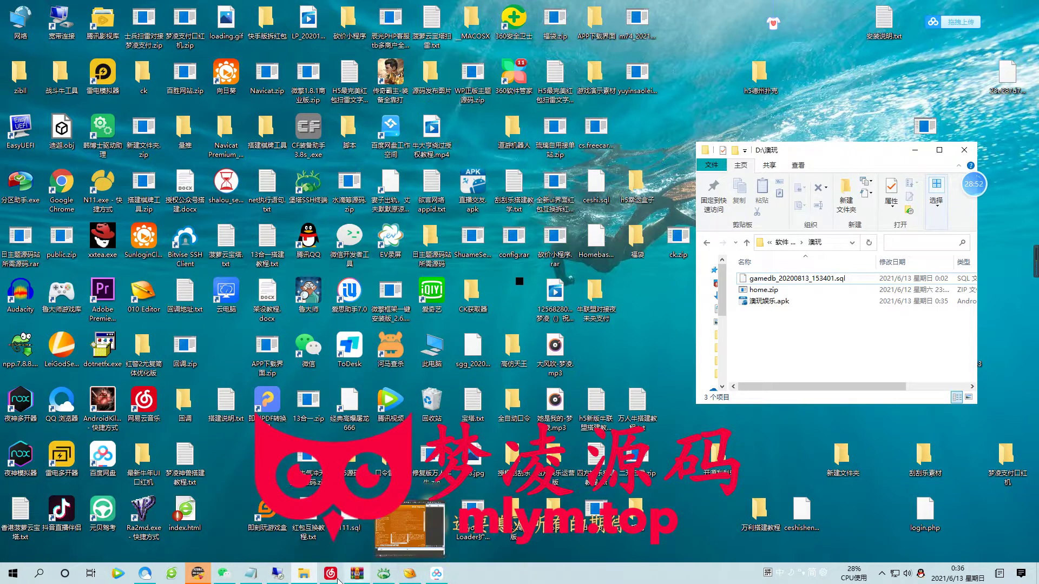
{"action": "left_click", "coordinate": [145, 577]}
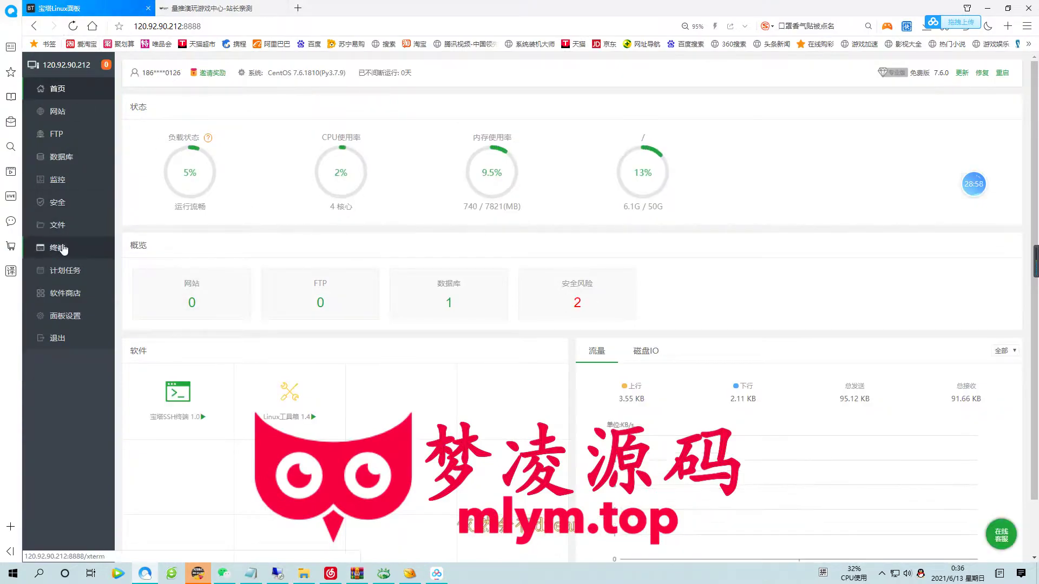
Open the BT panel terminal and log in as root with the SSH password, correcting a typo
{"action": "left_click", "coordinate": [61, 249]}
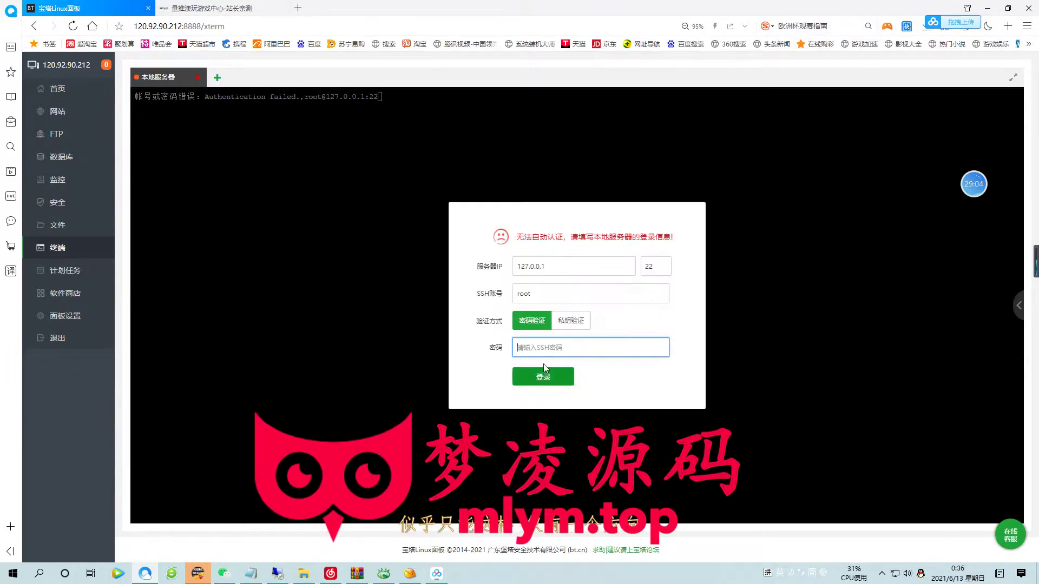
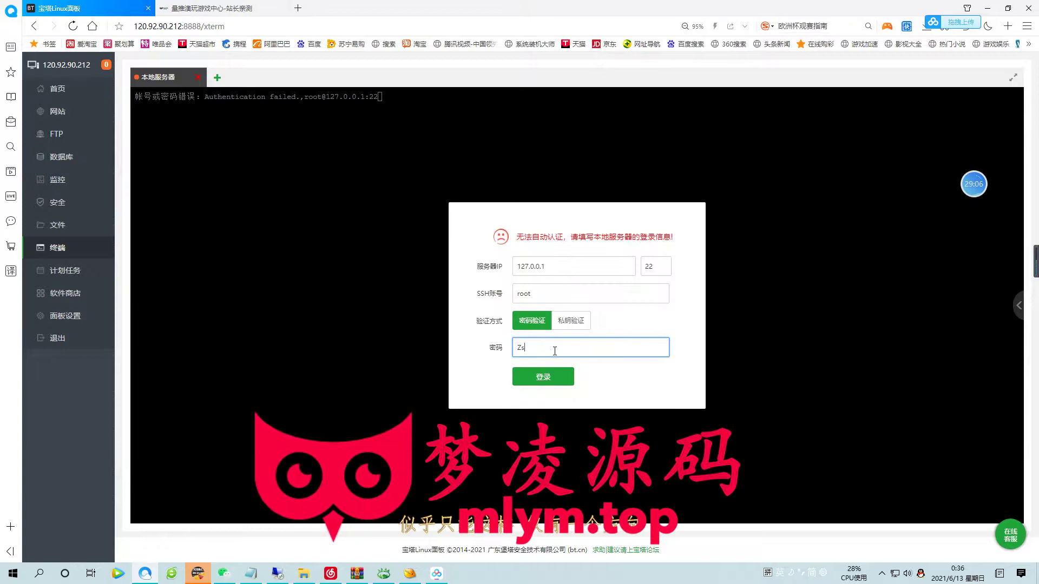
{"action": "key", "text": "ctrl+a"}
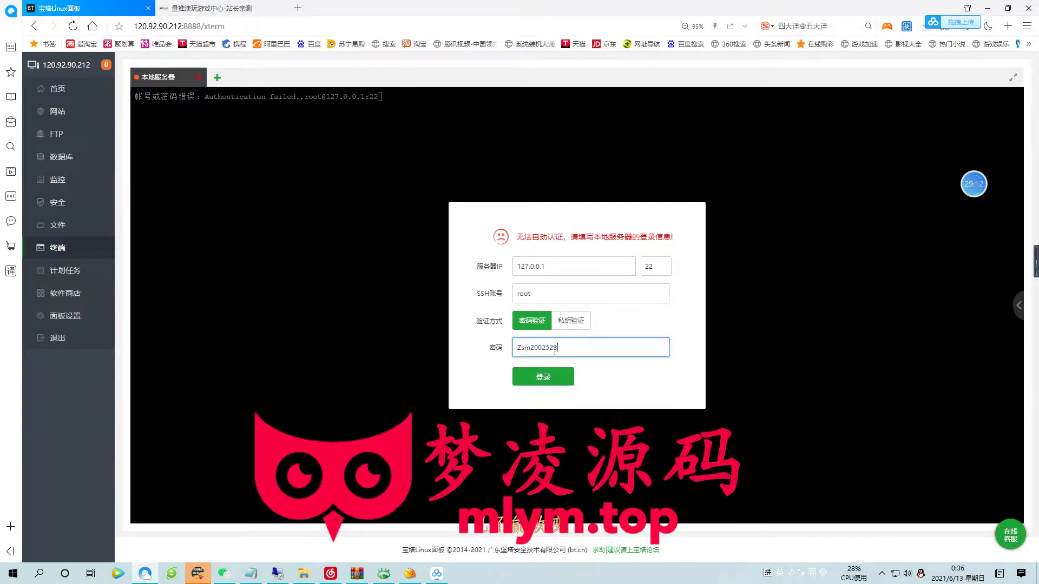
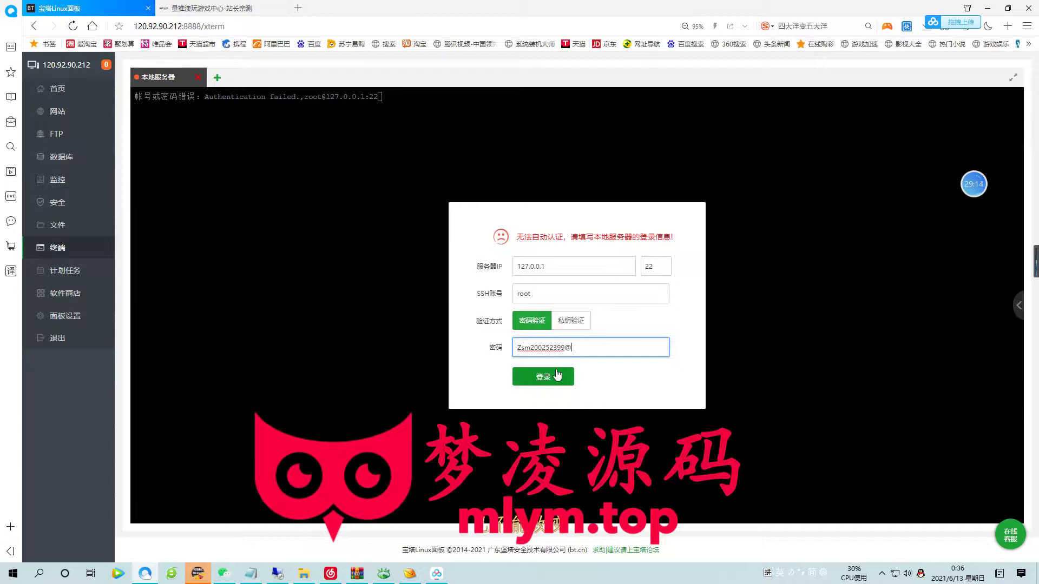
{"action": "left_click", "coordinate": [556, 370]}
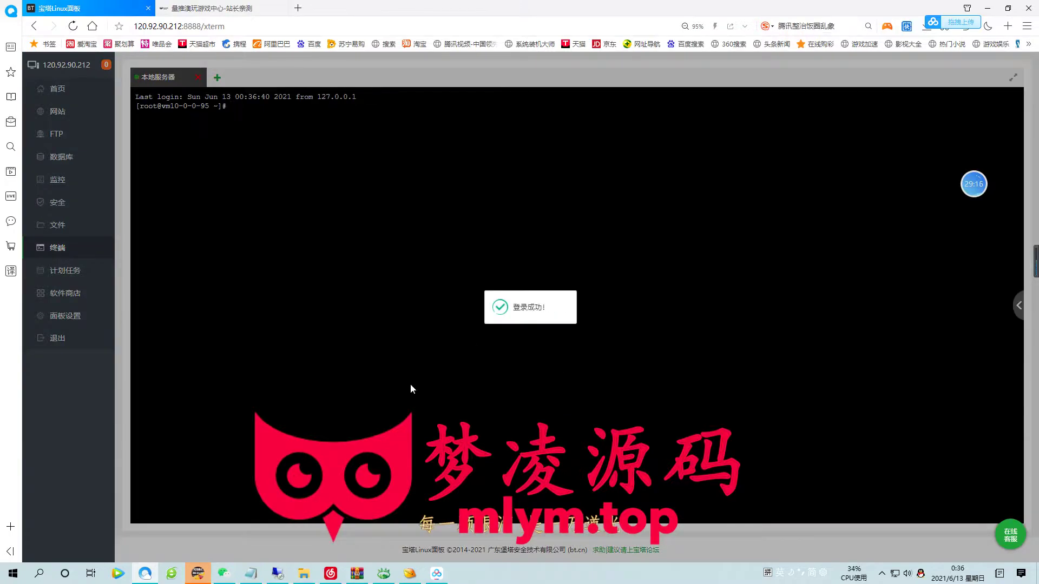
Look up the line in the setup notes about setting the /home permissions to 777
{"action": "left_click", "coordinate": [251, 574]}
{"action": "scroll", "coordinate": [338, 297], "scroll_direction": "down", "scroll_amount": 3}
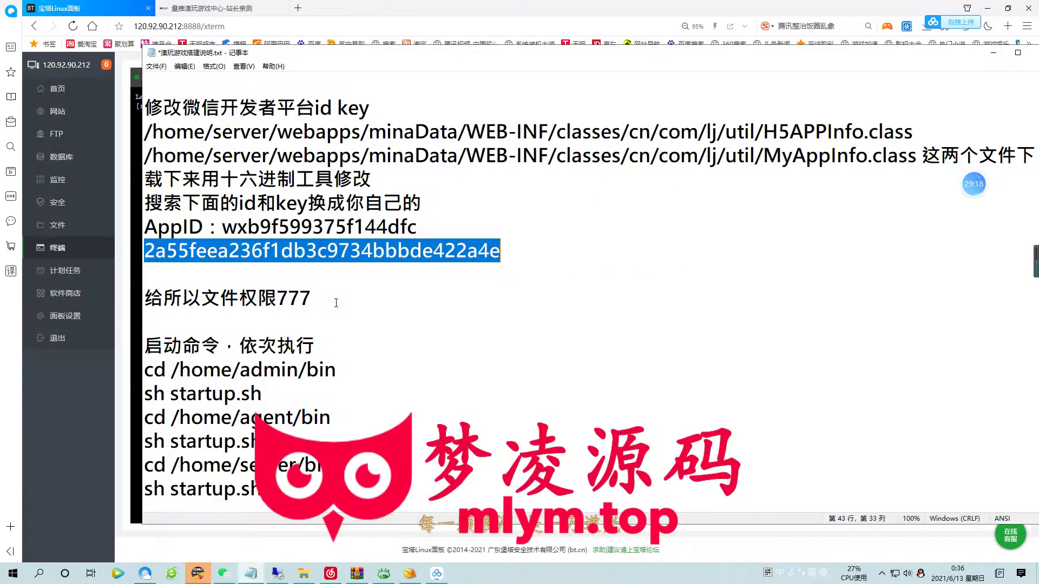
{"action": "left_click_drag", "start_coordinate": [148, 238], "coordinate": [341, 232]}
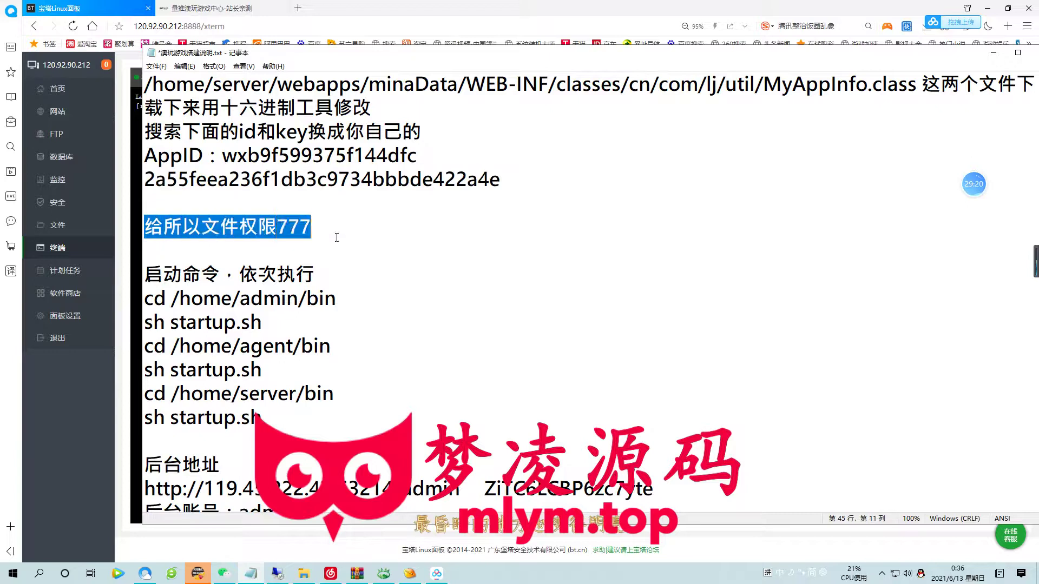
{"action": "left_click", "coordinate": [340, 232]}
{"action": "left_click", "coordinate": [993, 53]}
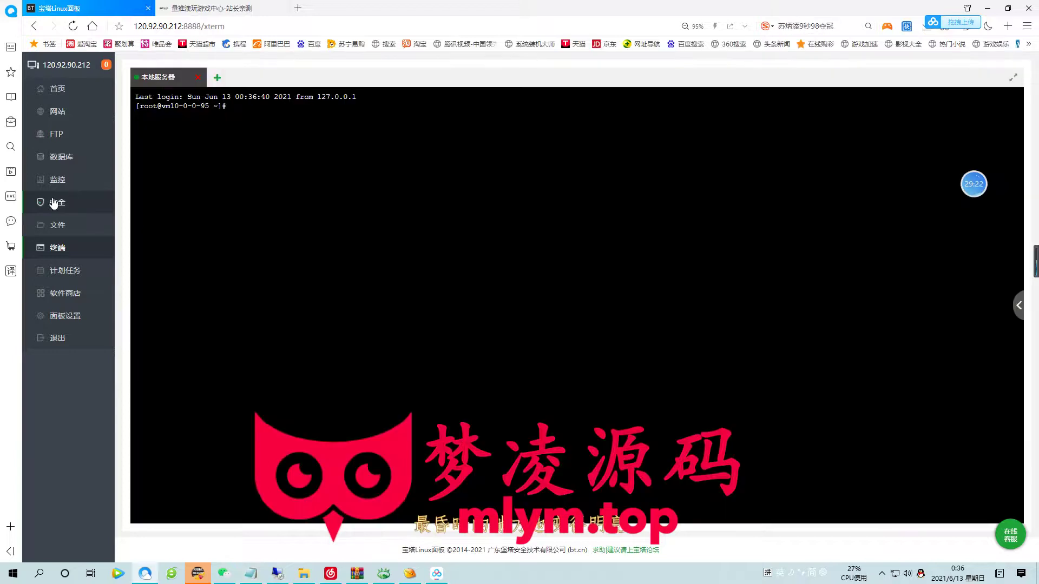
Add group write access recursively to the admin, agent, java and server folders in /home
{"action": "left_click", "coordinate": [58, 225]}
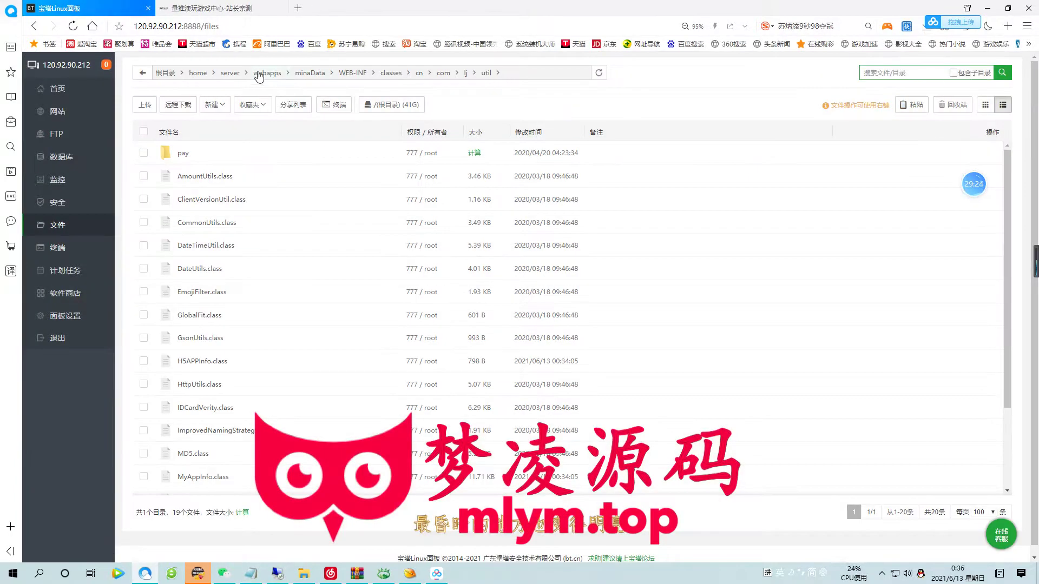
{"action": "left_click", "coordinate": [198, 74]}
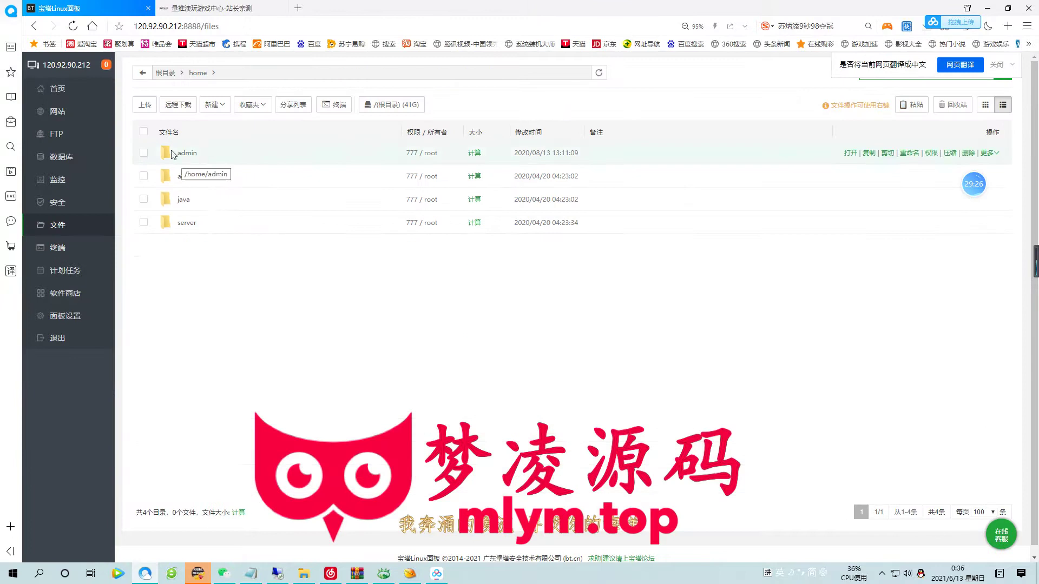
{"action": "left_click", "coordinate": [143, 130]}
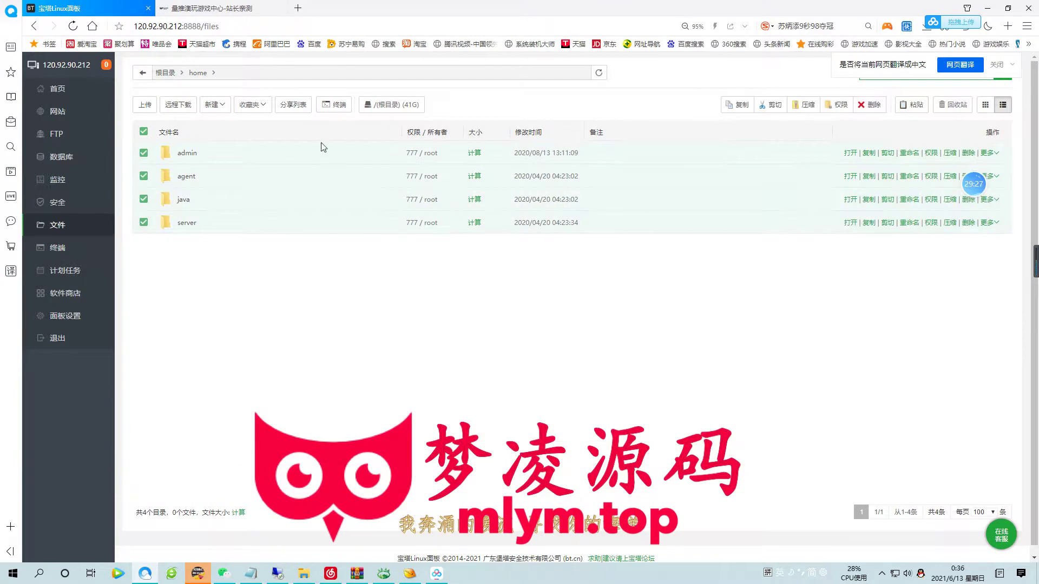
{"action": "left_click", "coordinate": [840, 105]}
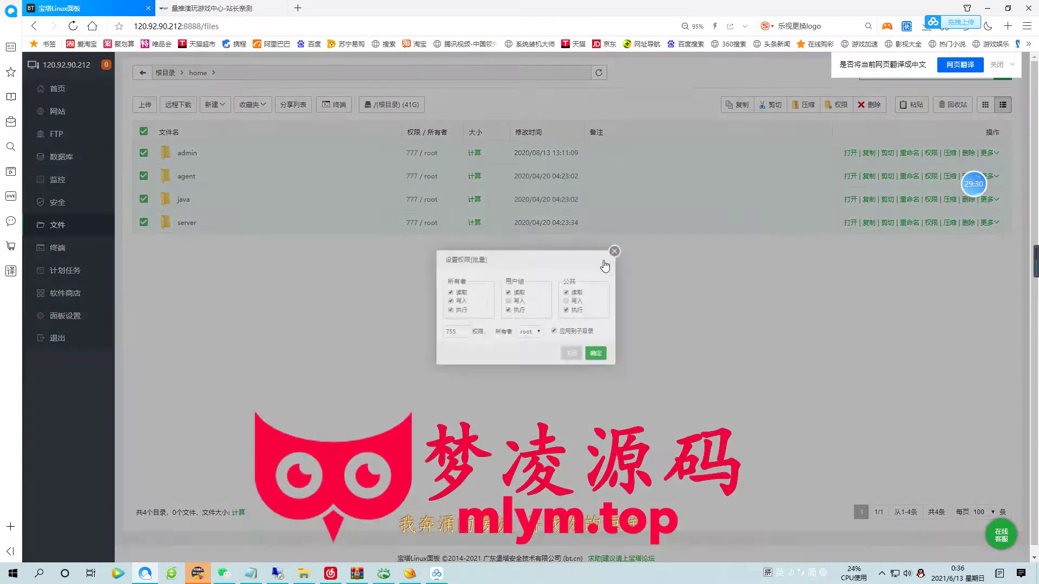
{"action": "left_click", "coordinate": [505, 300]}
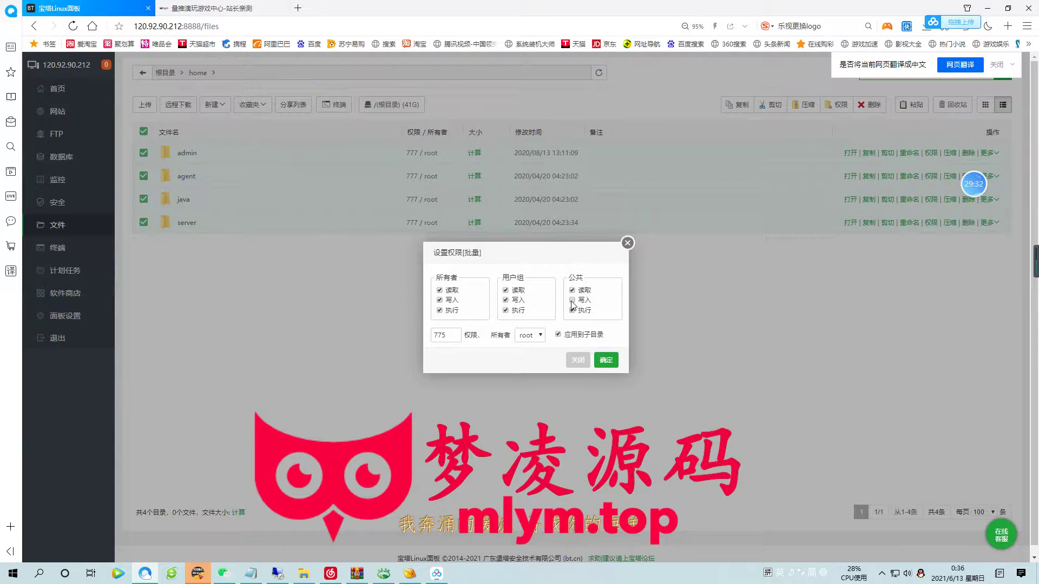
{"action": "left_click", "coordinate": [614, 359]}
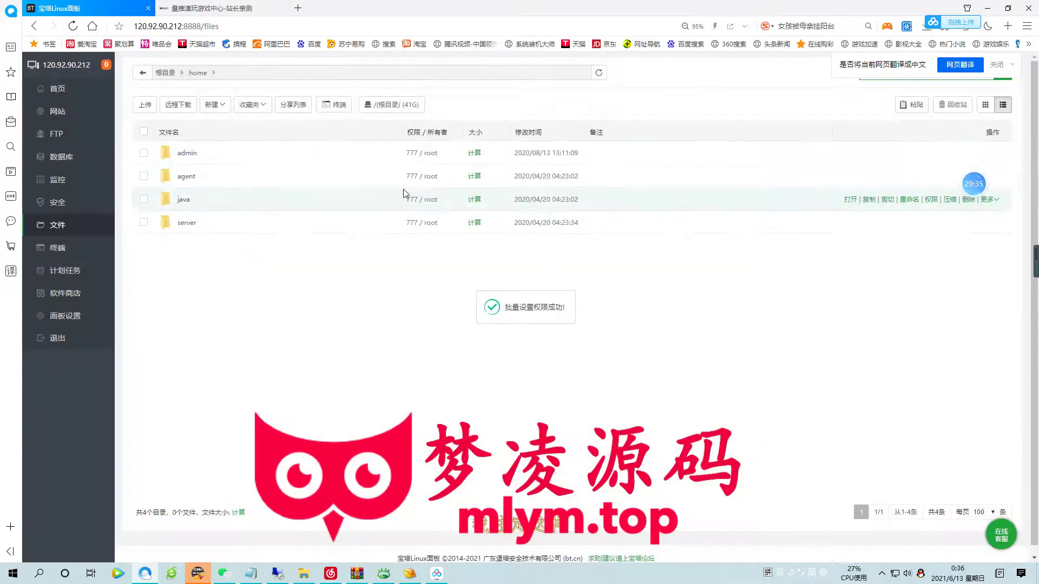
{"action": "left_click", "coordinate": [68, 247]}
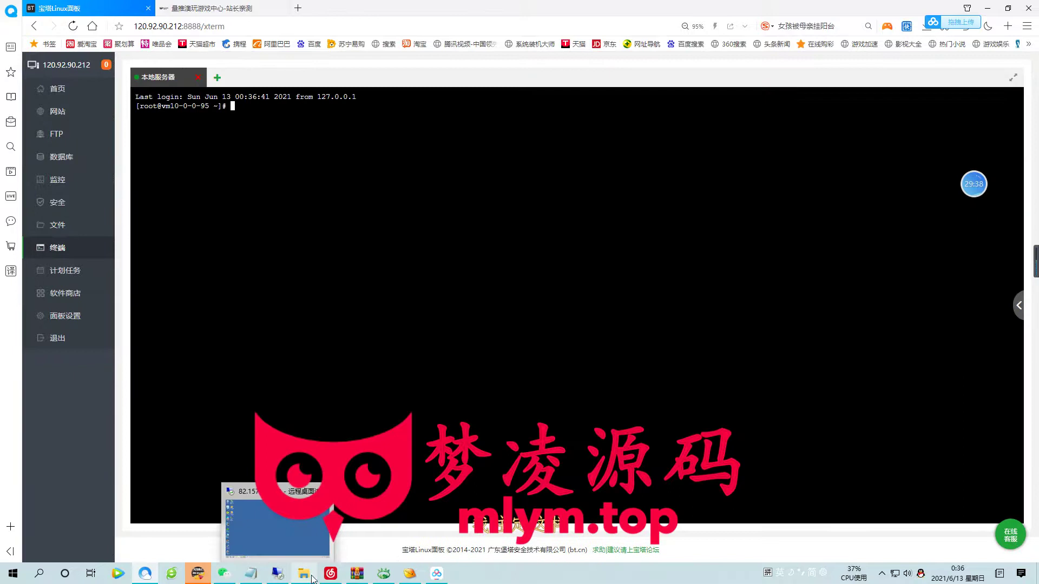
Start the admin Tomcat by running cd /home/admin/bin and sh startup.sh in the terminal
{"action": "left_click", "coordinate": [250, 573]}
{"action": "left_click_drag", "start_coordinate": [362, 307], "coordinate": [147, 300]}
{"action": "key", "text": "ctrl+c"}
{"action": "left_click", "coordinate": [993, 53]}
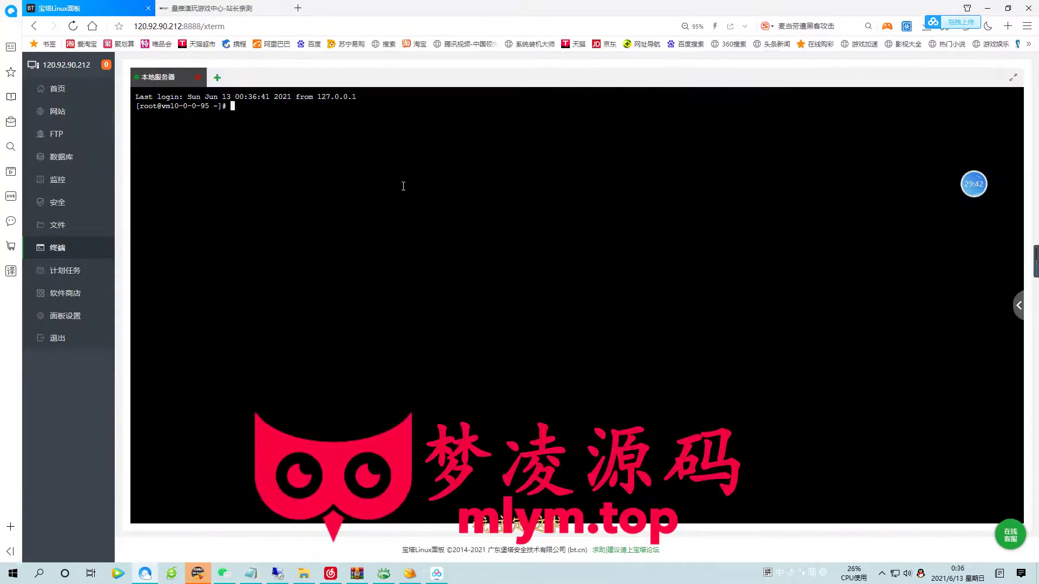
{"action": "right_click", "coordinate": [279, 126]}
{"action": "left_click", "coordinate": [301, 211]}
{"action": "key", "text": "Return"}
{"action": "left_click", "coordinate": [250, 574]}
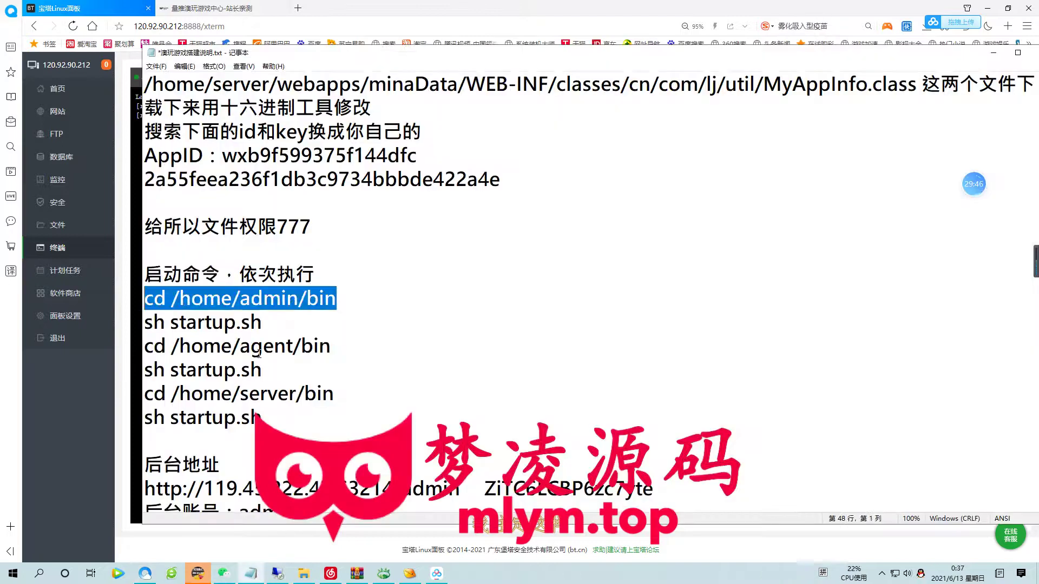
{"action": "left_click_drag", "start_coordinate": [303, 323], "coordinate": [137, 321]}
{"action": "key", "text": "ctrl+c"}
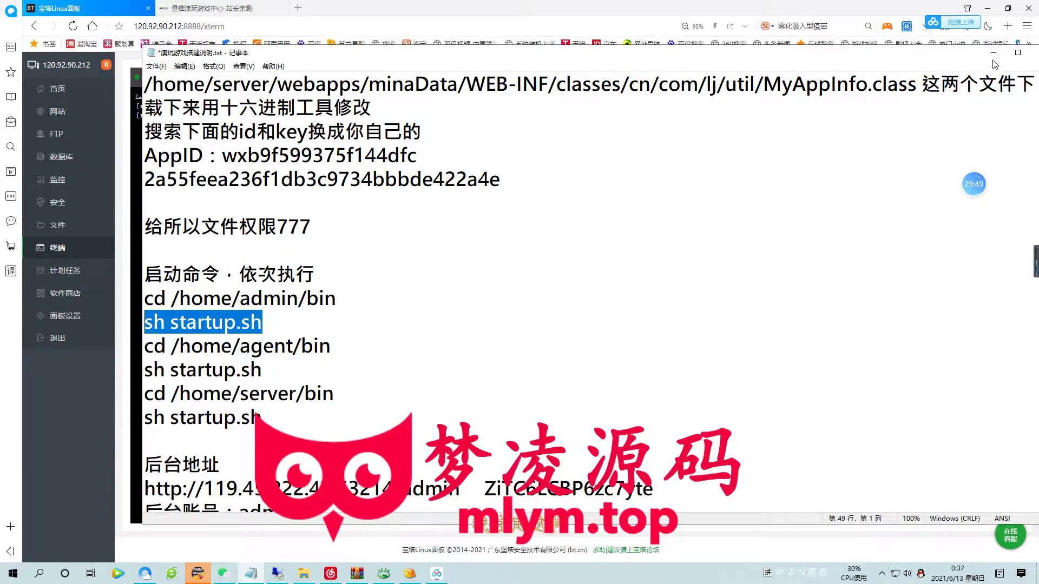
{"action": "left_click", "coordinate": [993, 52]}
{"action": "right_click", "coordinate": [308, 128]}
{"action": "left_click", "coordinate": [336, 213]}
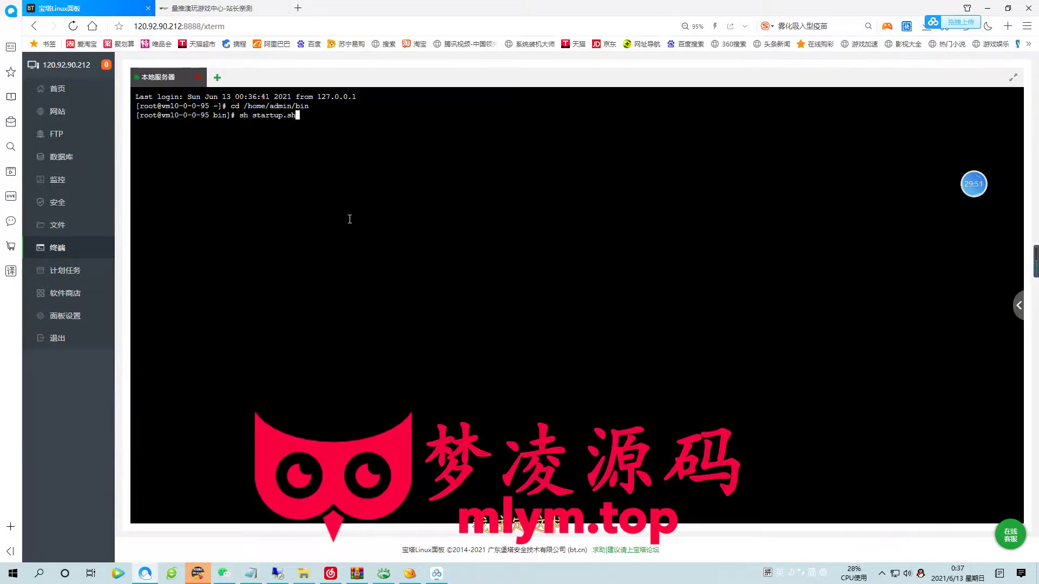
Start the agent Tomcat by running cd /home/agent/bin and sh startup.sh
{"action": "mouse_move", "coordinate": [252, 572]}
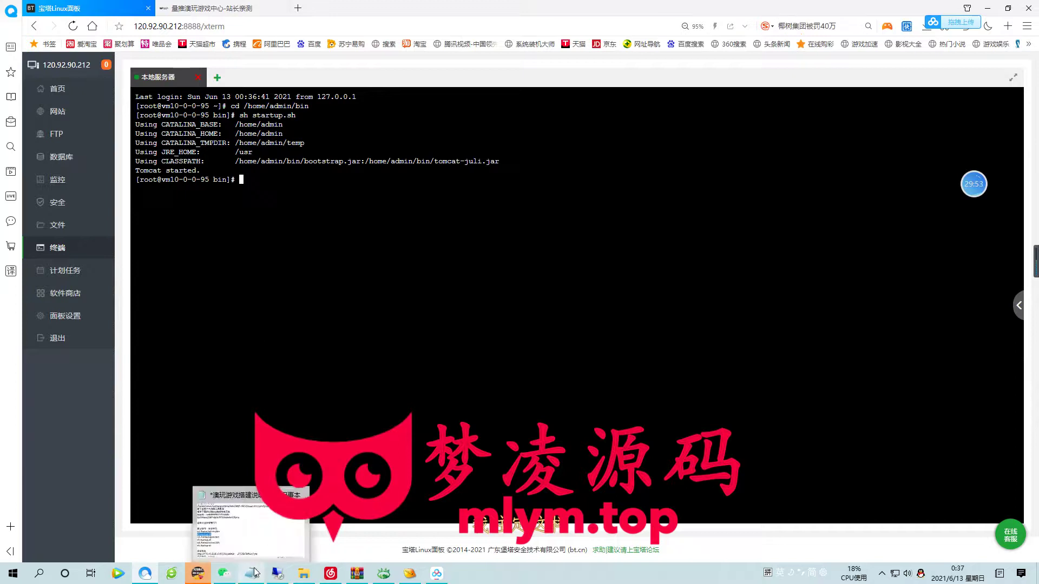
{"action": "left_click", "coordinate": [261, 533]}
{"action": "left_click_drag", "start_coordinate": [346, 348], "coordinate": [139, 346]}
{"action": "key", "text": "ctrl+c"}
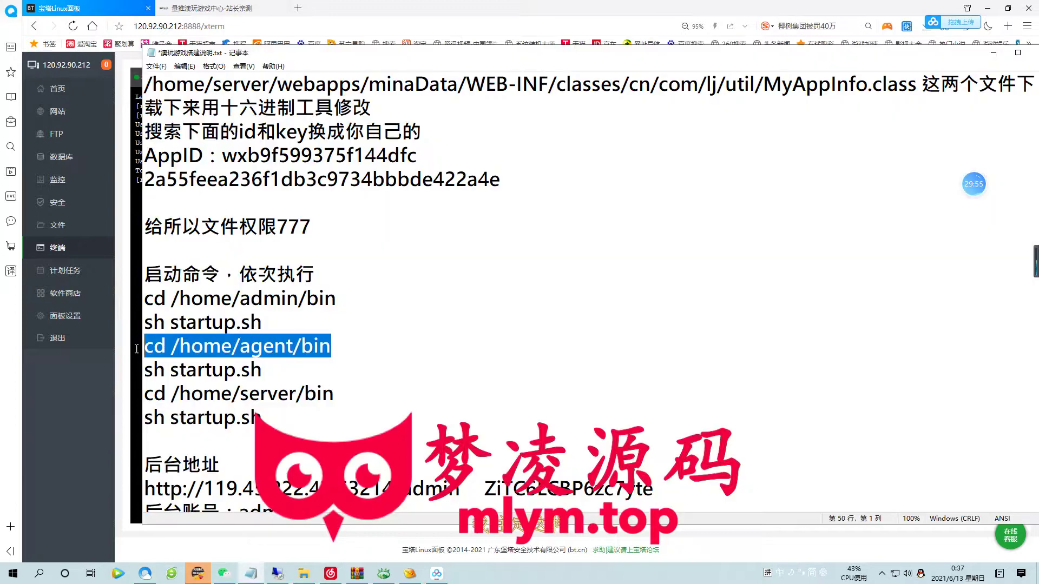
{"action": "left_click", "coordinate": [993, 53]}
{"action": "right_click", "coordinate": [258, 189]}
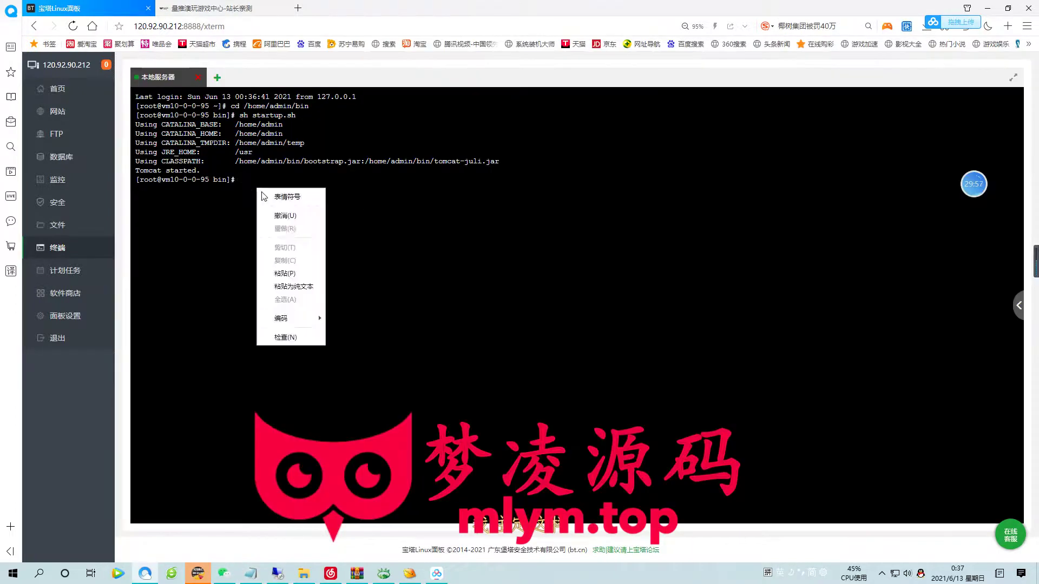
{"action": "left_click", "coordinate": [282, 271]}
{"action": "key", "text": "Return"}
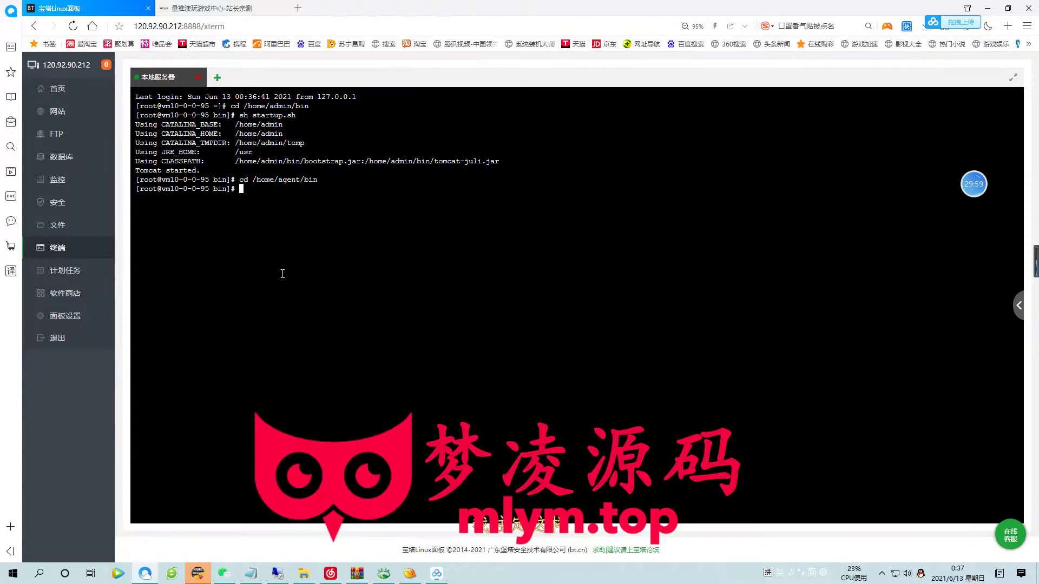
{"action": "left_click", "coordinate": [250, 573]}
{"action": "left_click_drag", "start_coordinate": [263, 370], "coordinate": [135, 368]}
{"action": "key", "text": "ctrl+c"}
{"action": "left_click", "coordinate": [993, 53]}
{"action": "right_click", "coordinate": [275, 202]}
{"action": "left_click", "coordinate": [298, 281]}
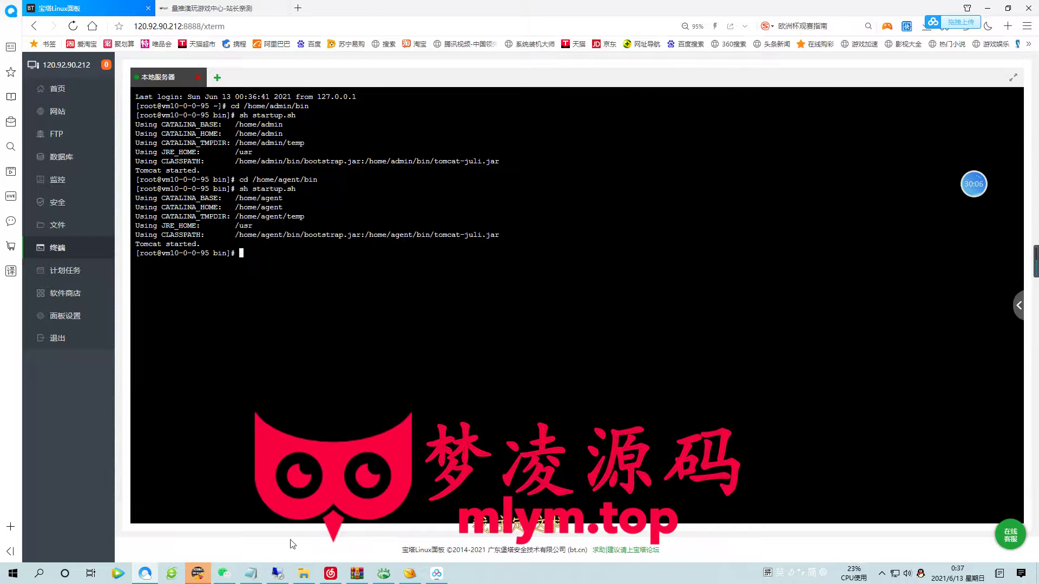
Start the server Tomcat by running cd /home/server/bin and sh startup.sh
{"action": "left_click", "coordinate": [252, 573]}
{"action": "left_click_drag", "start_coordinate": [353, 389], "coordinate": [100, 399]}
{"action": "key", "text": "ctrl+c"}
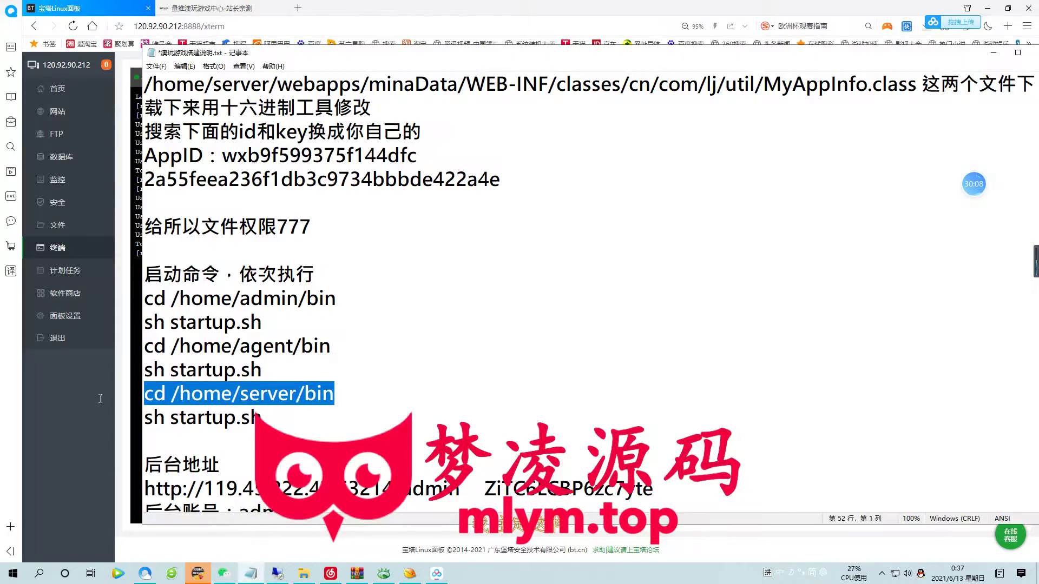
{"action": "left_click", "coordinate": [993, 52]}
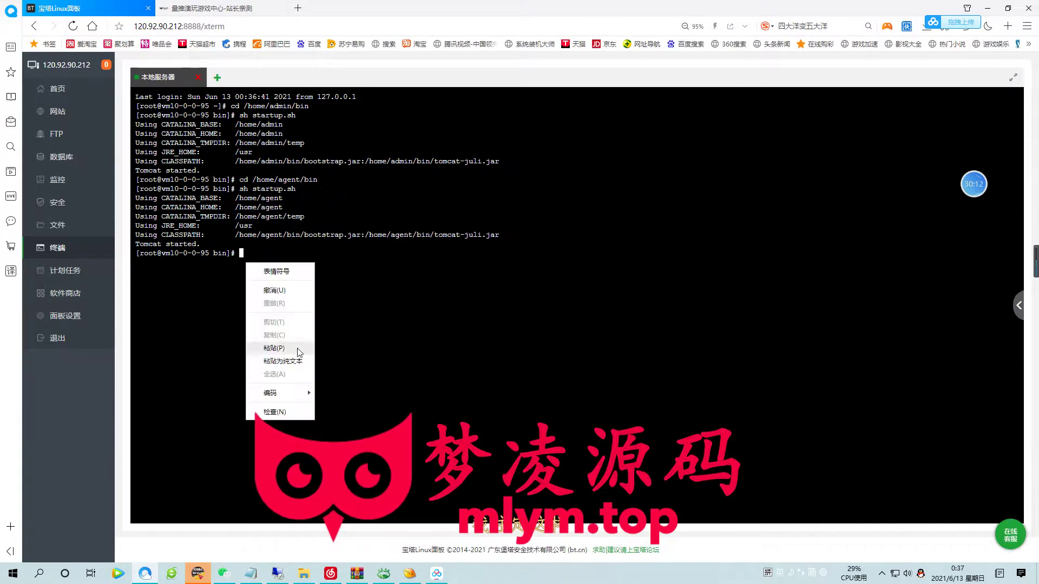
{"action": "left_click", "coordinate": [294, 348]}
{"action": "key", "text": "Return"}
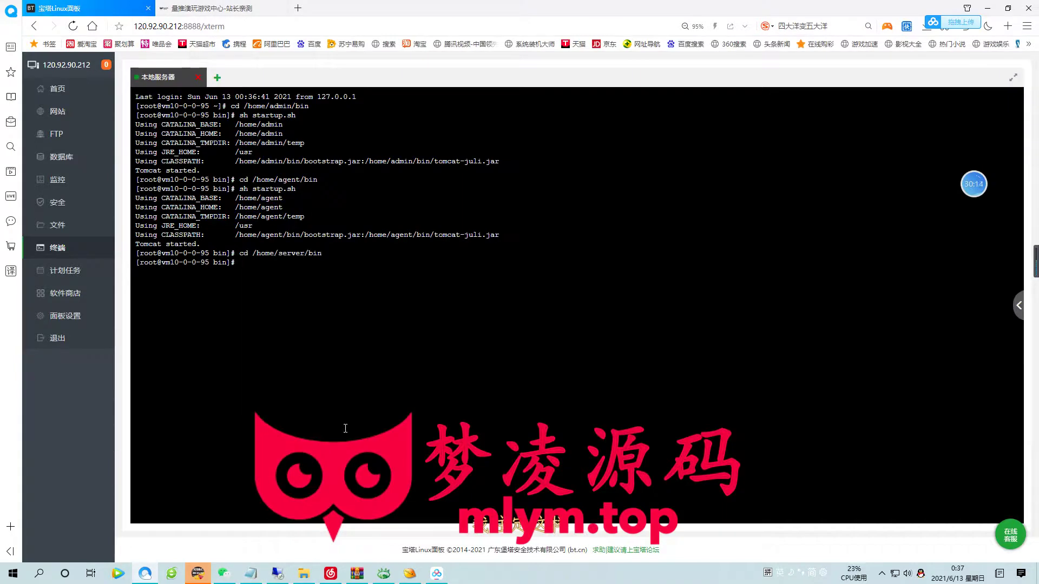
{"action": "left_click", "coordinate": [250, 574]}
{"action": "left_click_drag", "start_coordinate": [263, 417], "coordinate": [144, 418]}
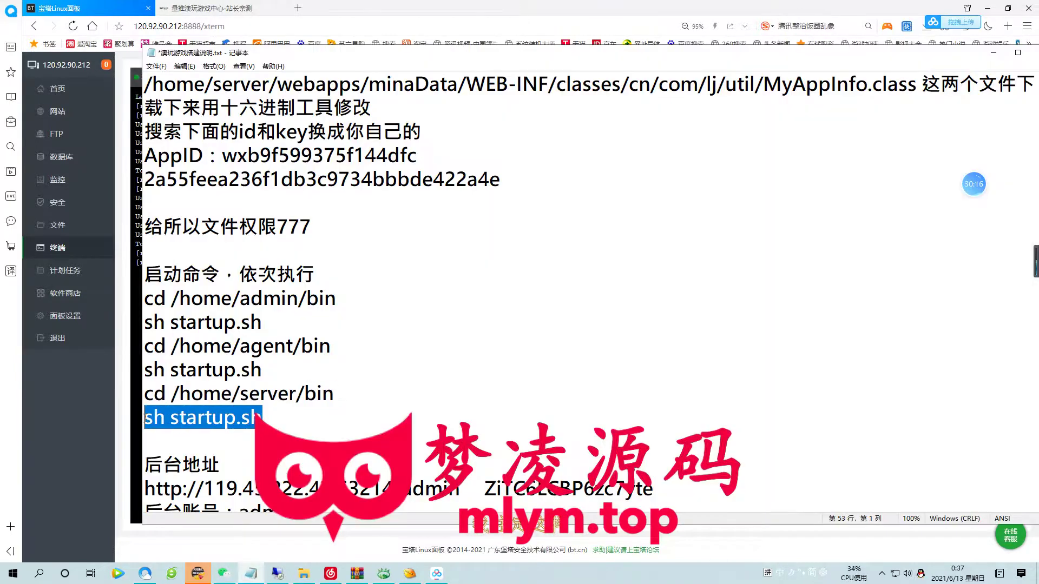
{"action": "left_click", "coordinate": [993, 53]}
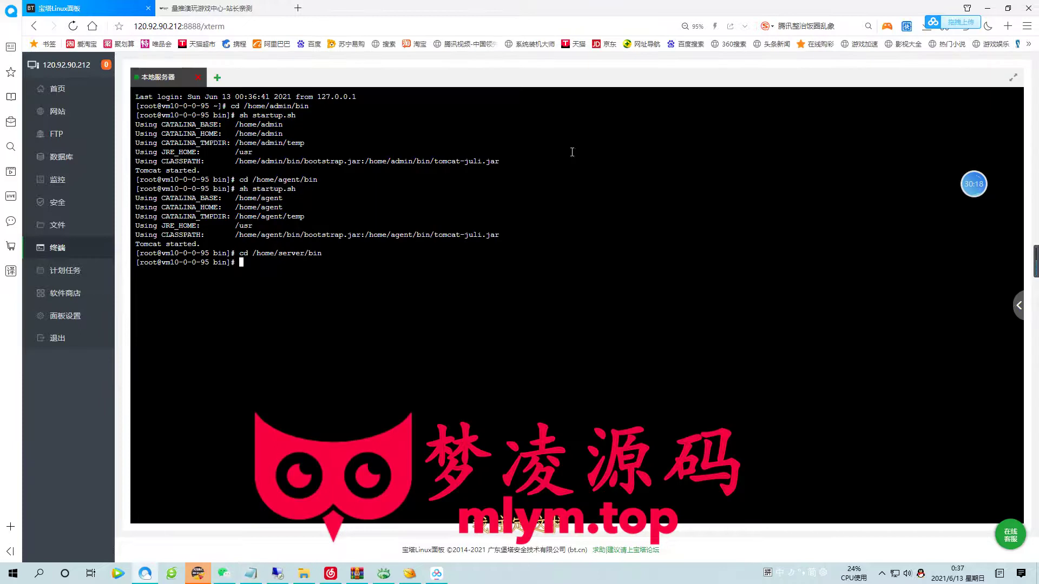
{"action": "right_click", "coordinate": [265, 271]}
{"action": "left_click", "coordinate": [309, 352]}
{"action": "key", "text": "Return"}
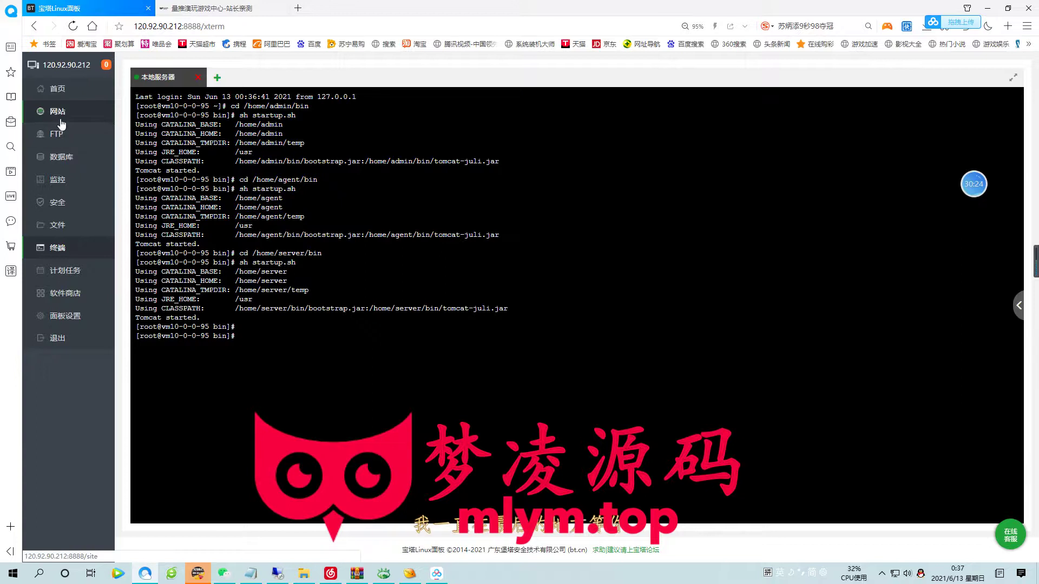
Go to the website management page, then to the /home listing in the file manager
{"action": "key", "text": "alt+Tab"}
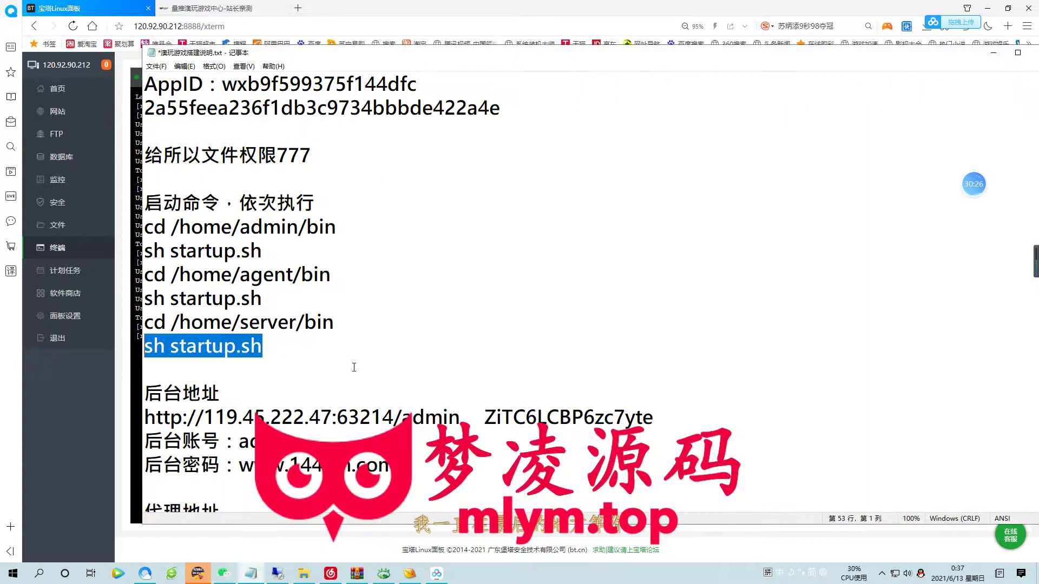
{"action": "left_click", "coordinate": [993, 52]}
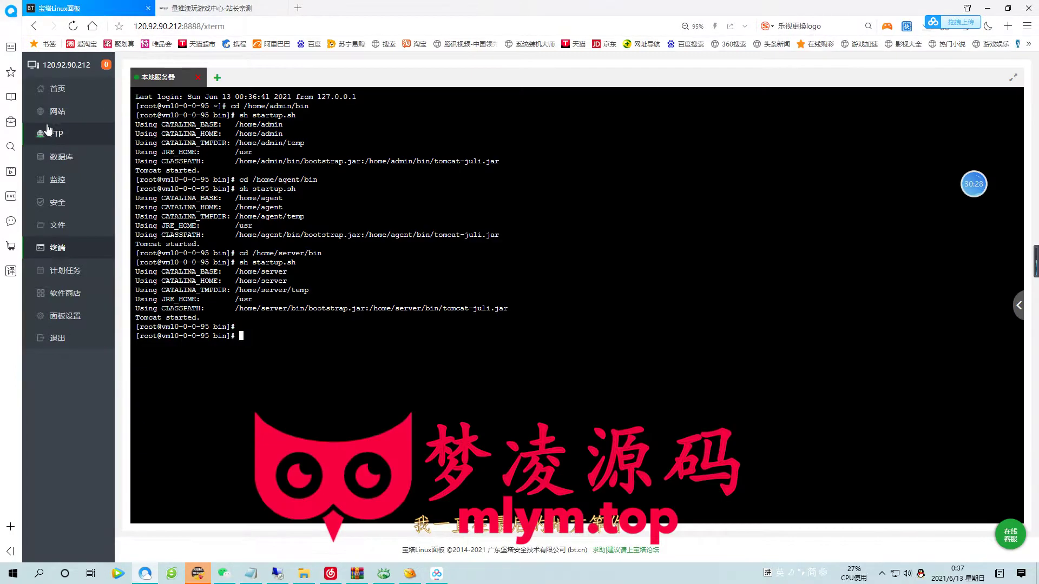
{"action": "left_click", "coordinate": [53, 104]}
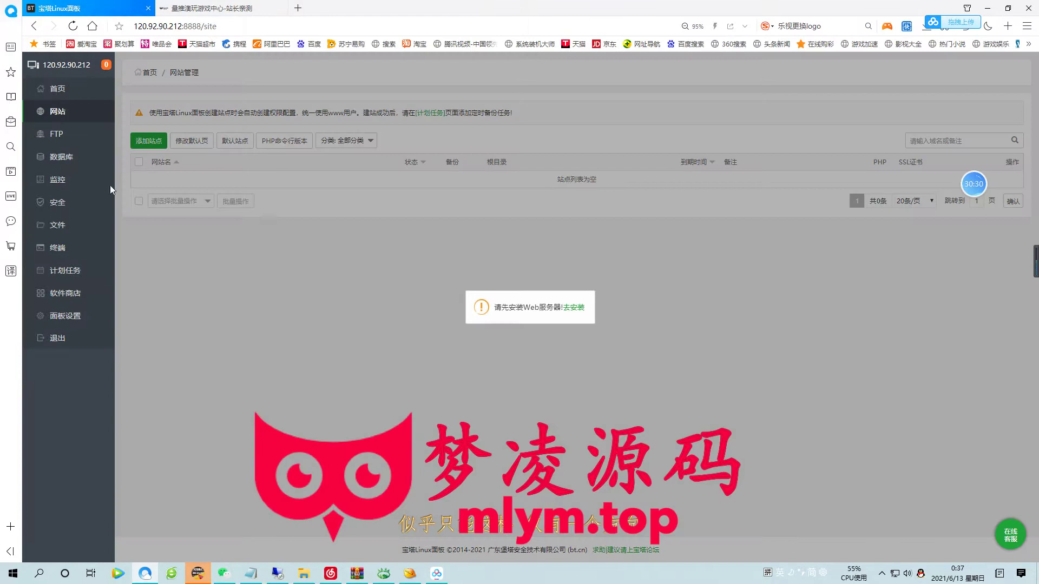
{"action": "left_click", "coordinate": [57, 224]}
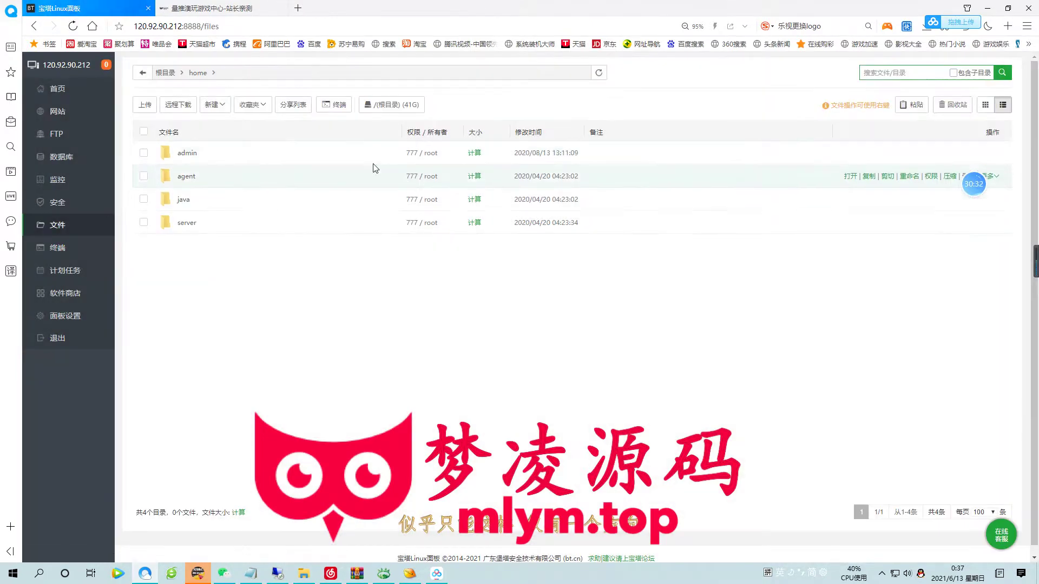
Minimise the browser, select the game's APK in D:\澳玩, and bring up the setup notes
{"action": "left_click", "coordinate": [987, 8]}
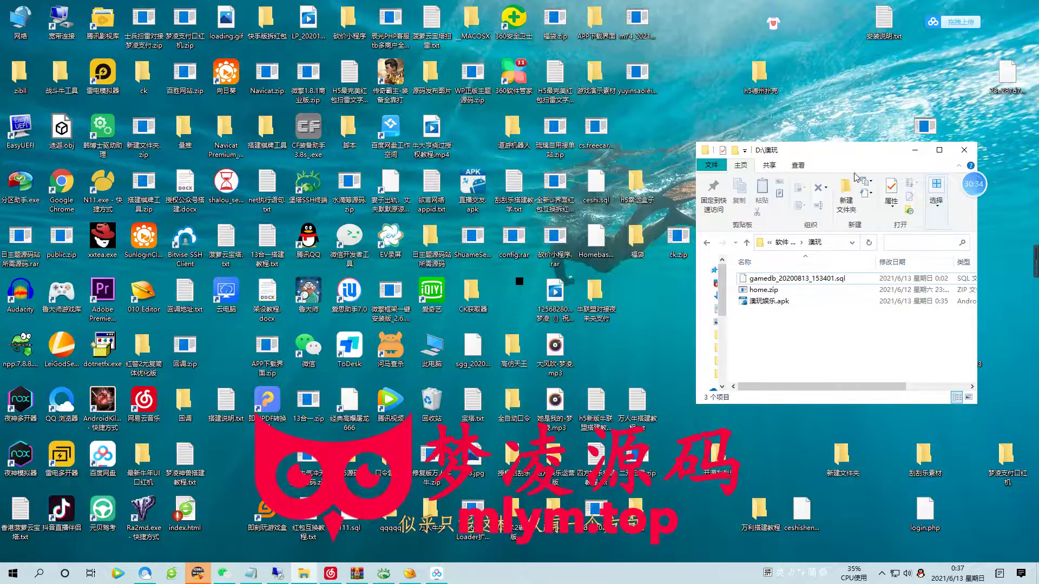
{"action": "left_click", "coordinate": [774, 302]}
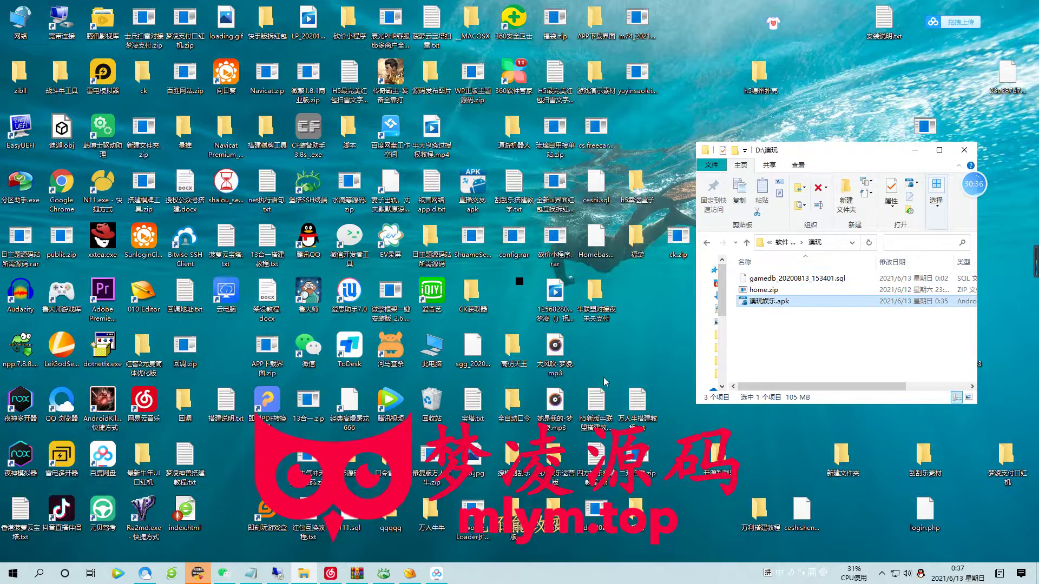
{"action": "left_click", "coordinate": [250, 573]}
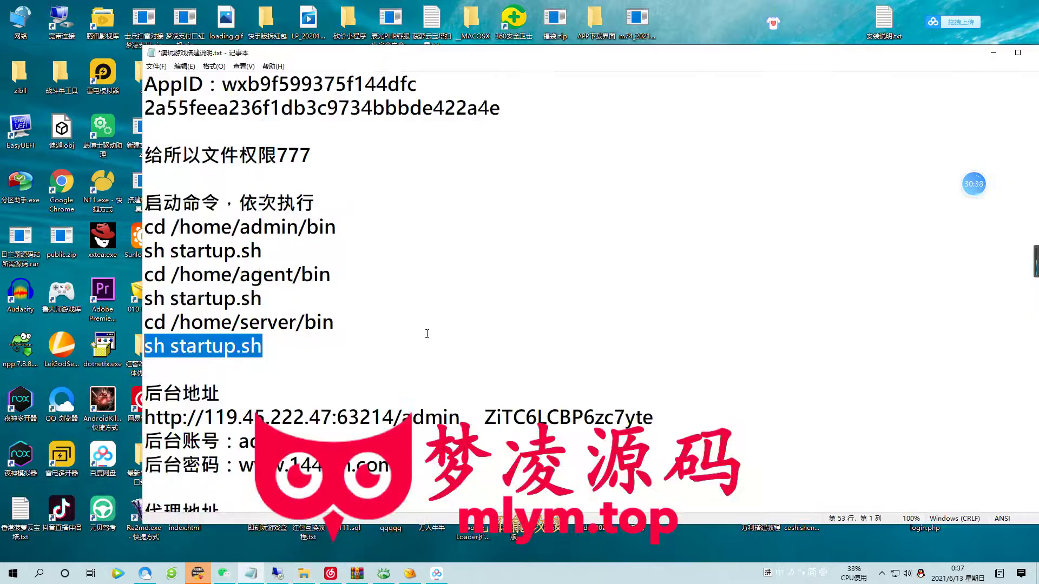
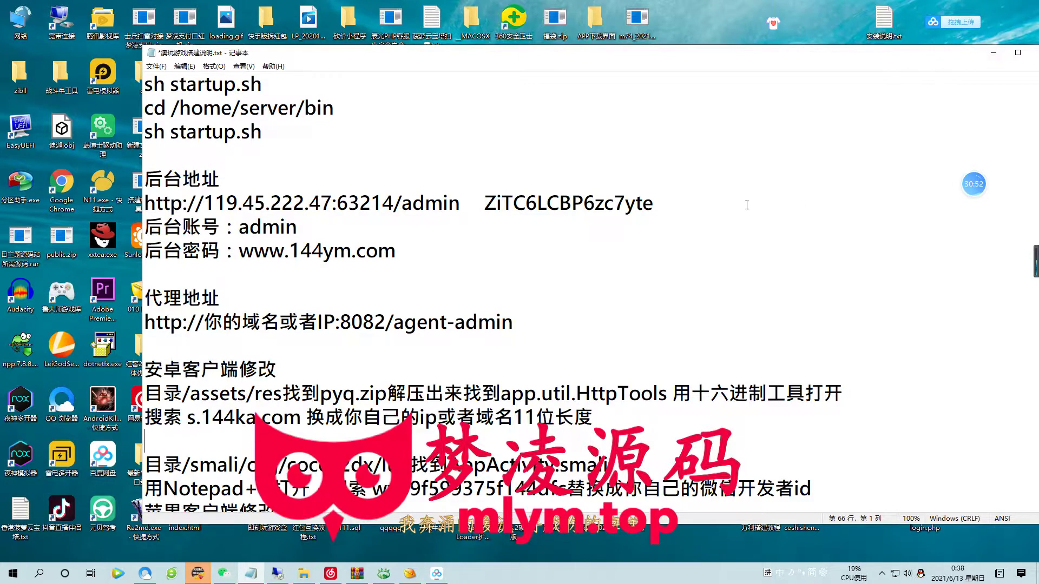
Delete the blank line above the smali step in the notes and minimize Notepad
{"action": "scroll", "coordinate": [746, 205], "scroll_direction": "down", "scroll_amount": 1}
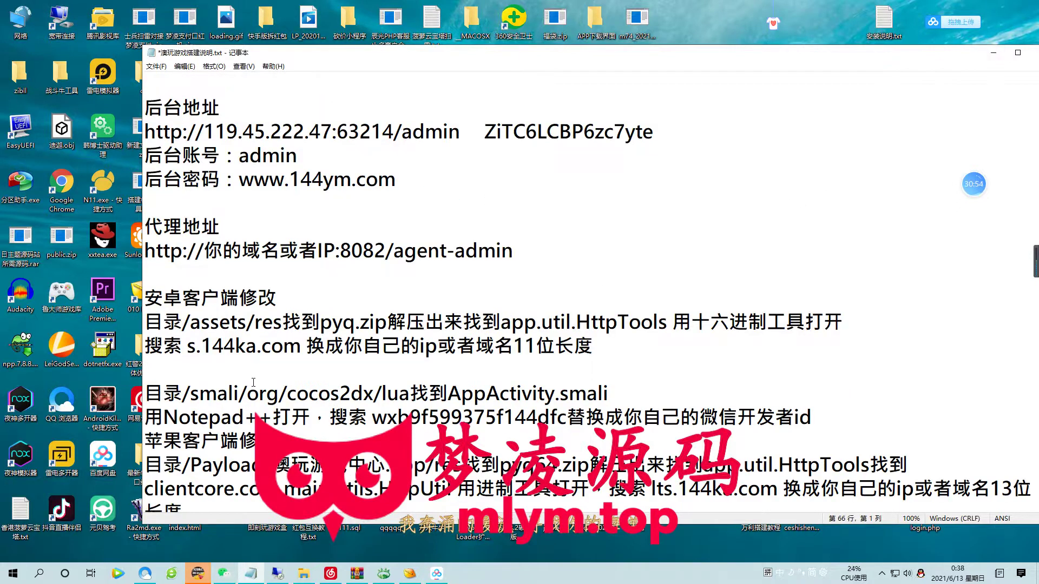
{"action": "key", "text": "BackSpace"}
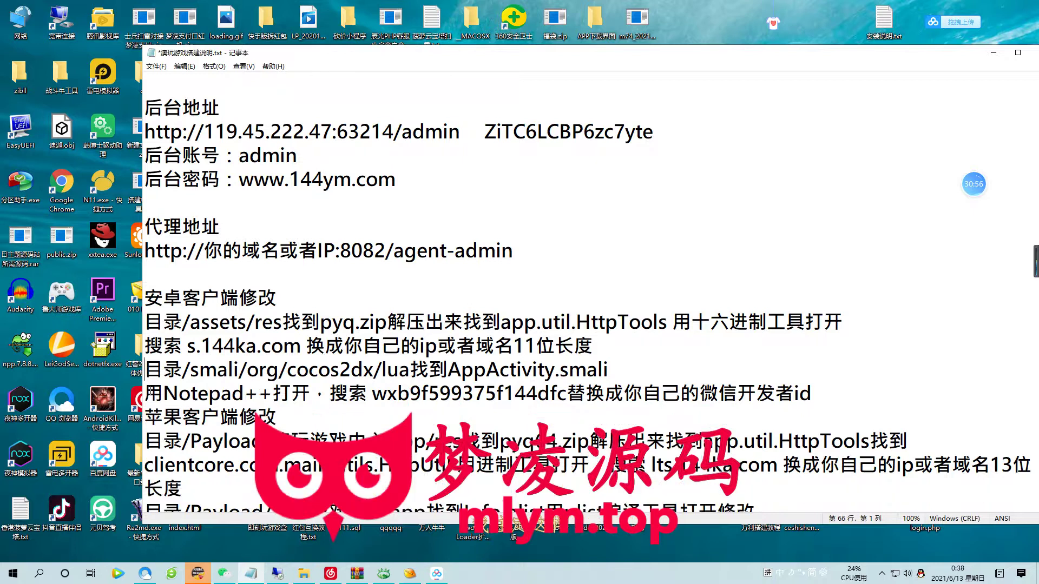
{"action": "left_click", "coordinate": [993, 52]}
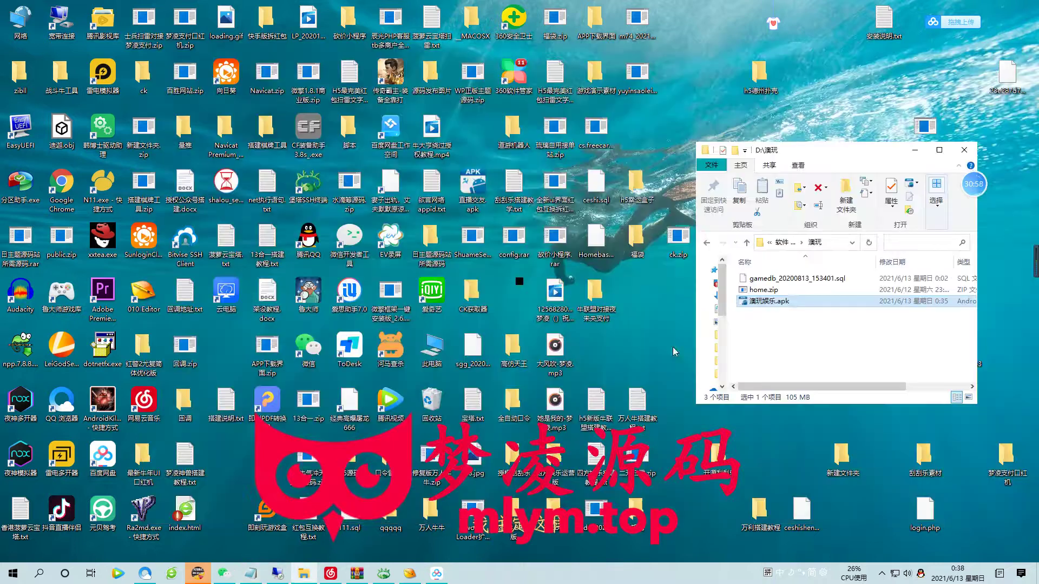
Decompile 澳玩娱乐.apk with 使用 APKDB 编译 into a 澳玩娱乐 folder
{"action": "double_click", "coordinate": [774, 301]}
{"action": "right_click", "coordinate": [773, 302]}
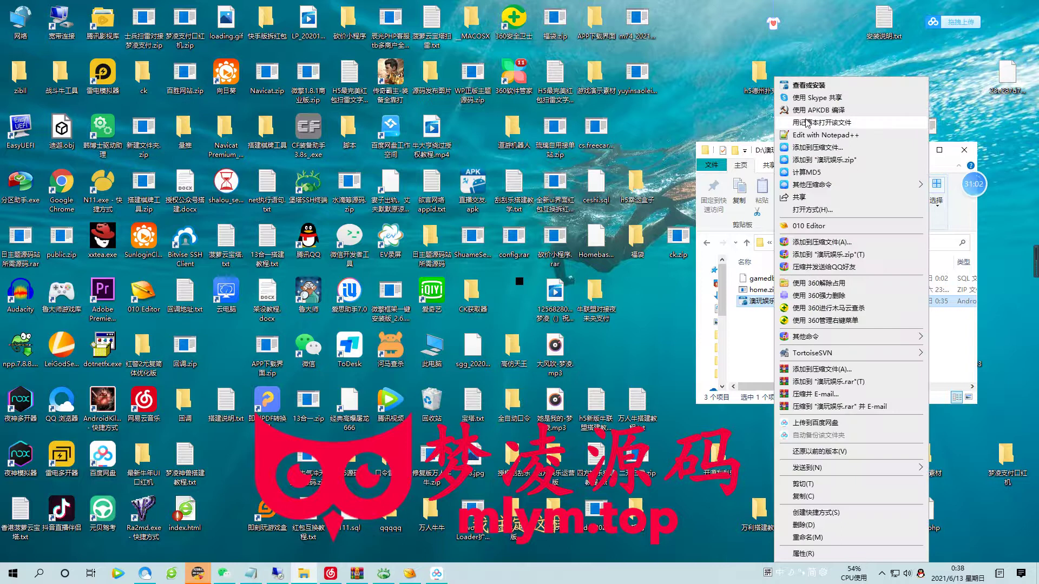
{"action": "left_click", "coordinate": [808, 111]}
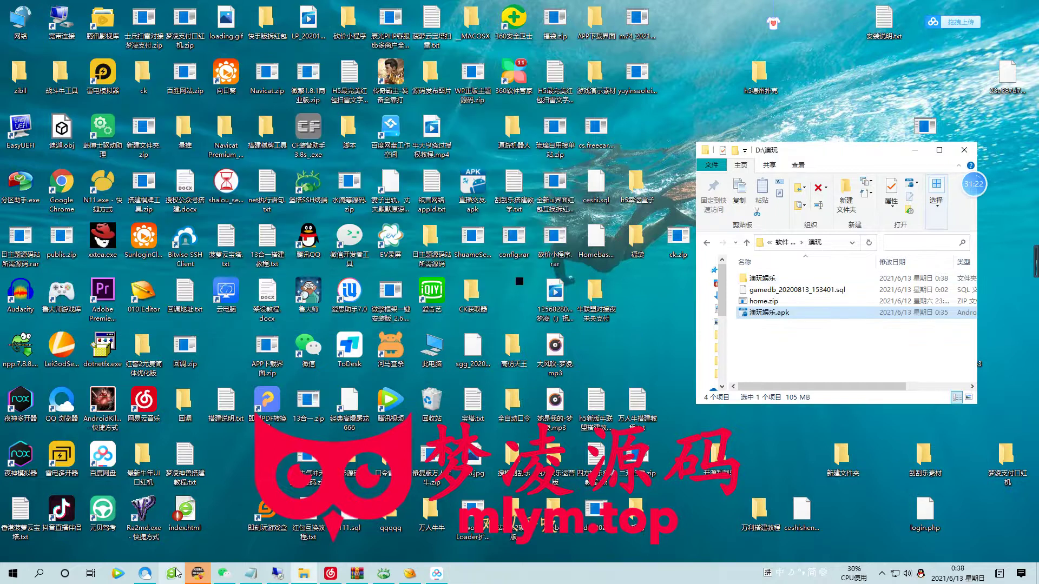
Bring the browser forward and switch to the mlym.top article '量推澳玩游戏中心-站长亲测'
{"action": "left_click", "coordinate": [197, 572]}
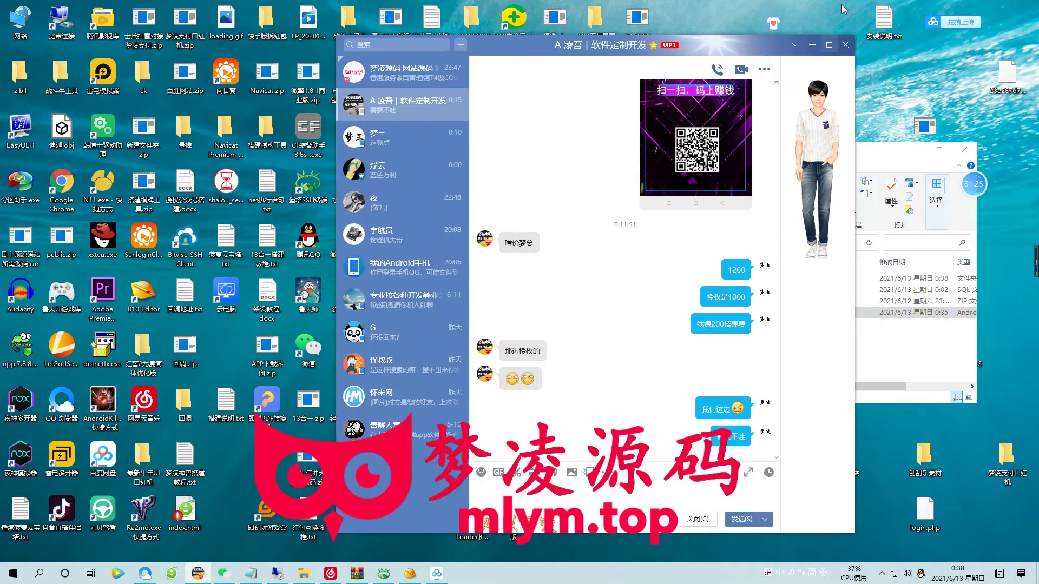
{"action": "left_click", "coordinate": [812, 46]}
{"action": "left_click", "coordinate": [146, 575]}
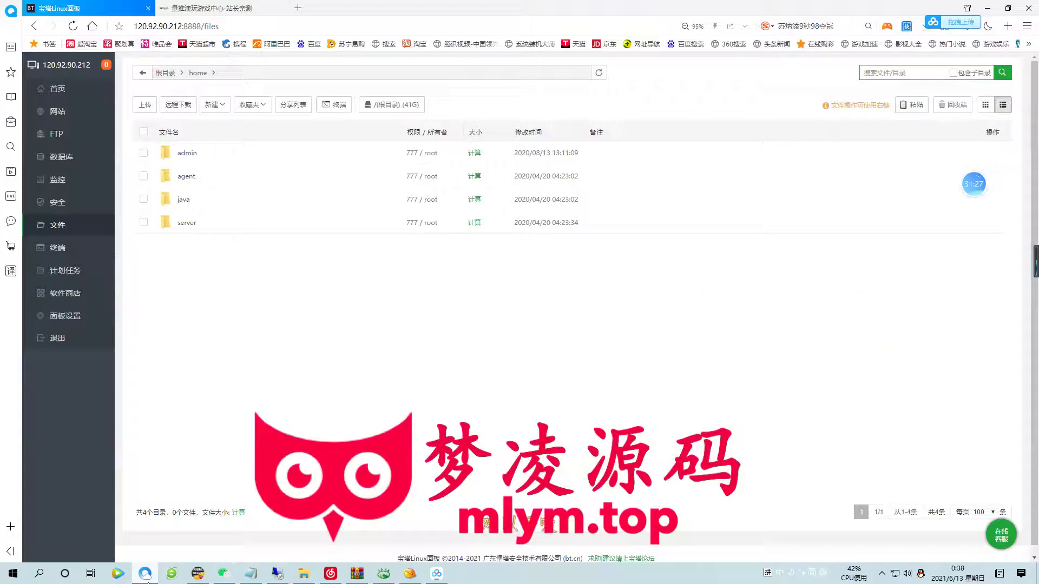
{"action": "left_click", "coordinate": [298, 8]}
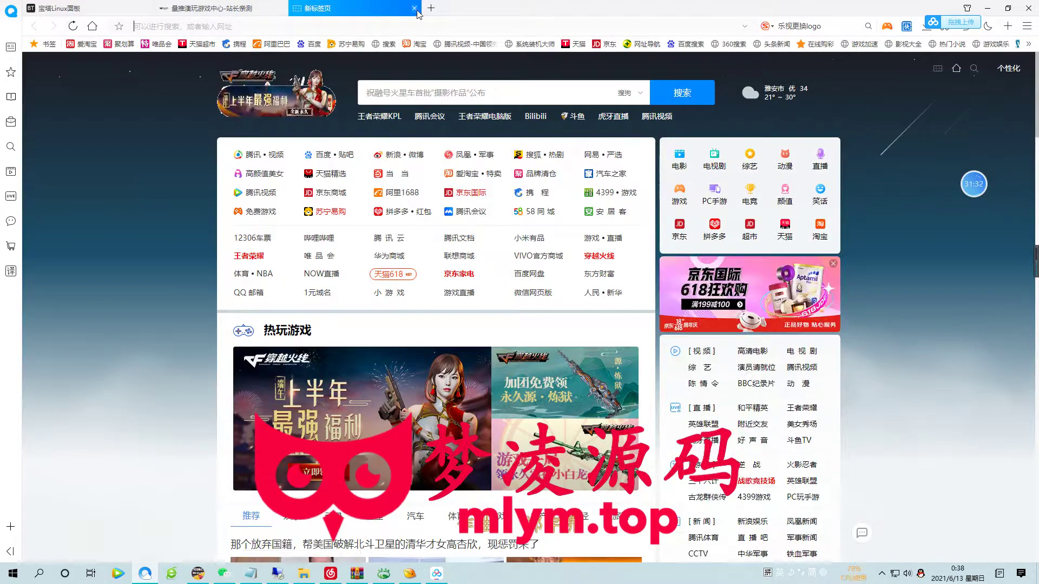
{"action": "left_click", "coordinate": [414, 8]}
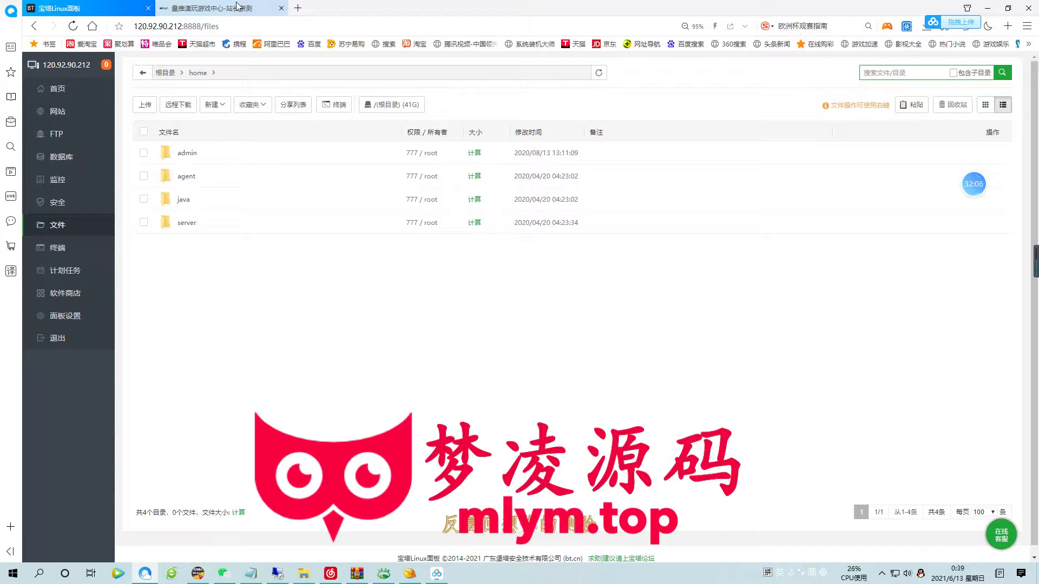
{"action": "left_click", "coordinate": [236, 7]}
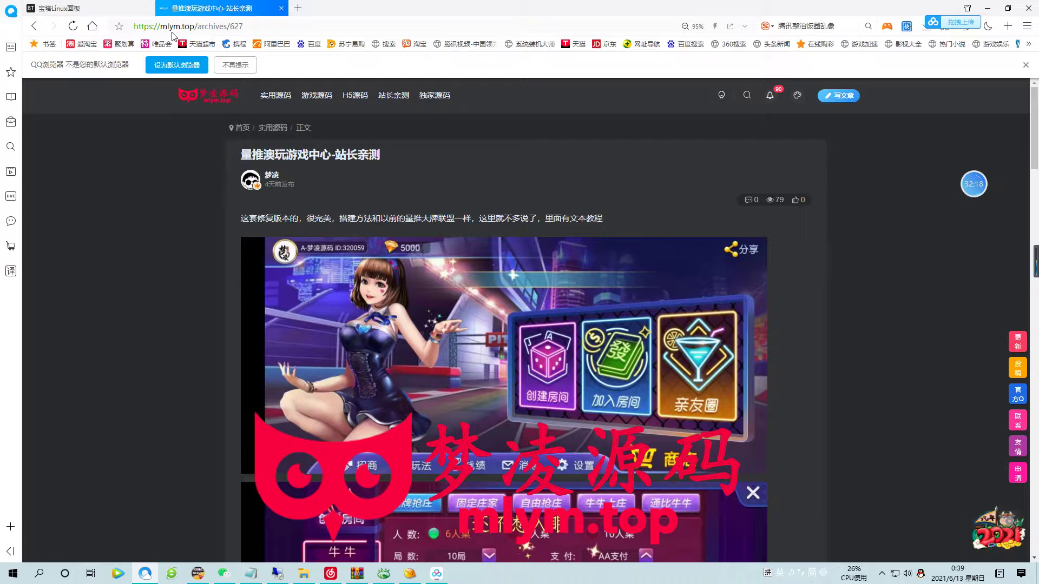
Return to the Baota panel's /home file listing, then back to the game site article
{"action": "left_click", "coordinate": [94, 5]}
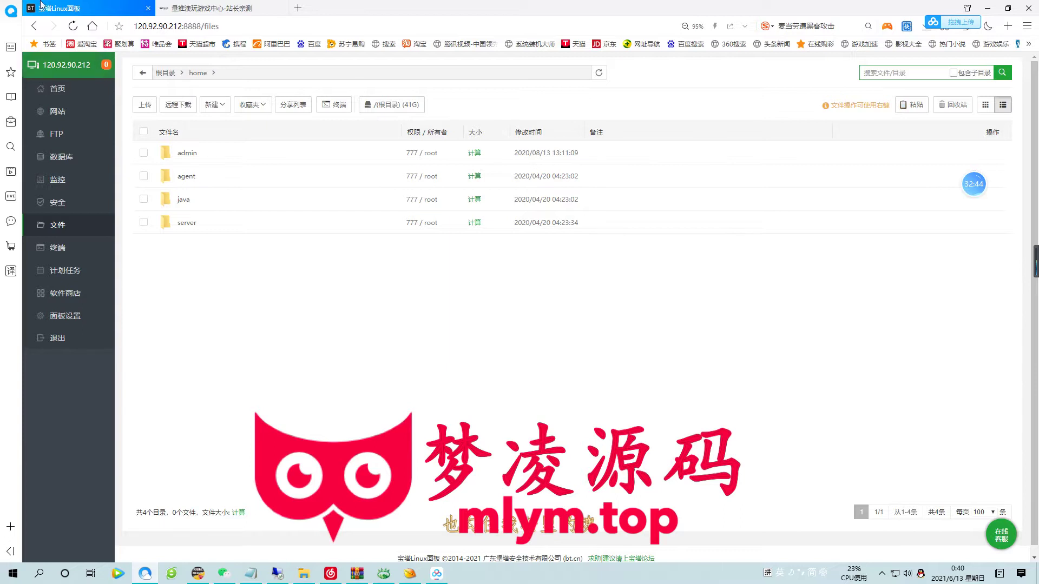
{"action": "left_click", "coordinate": [216, 8]}
Minimize the browser and open the decompiled 澳玩娱乐 folder
{"action": "left_click", "coordinate": [108, 8]}
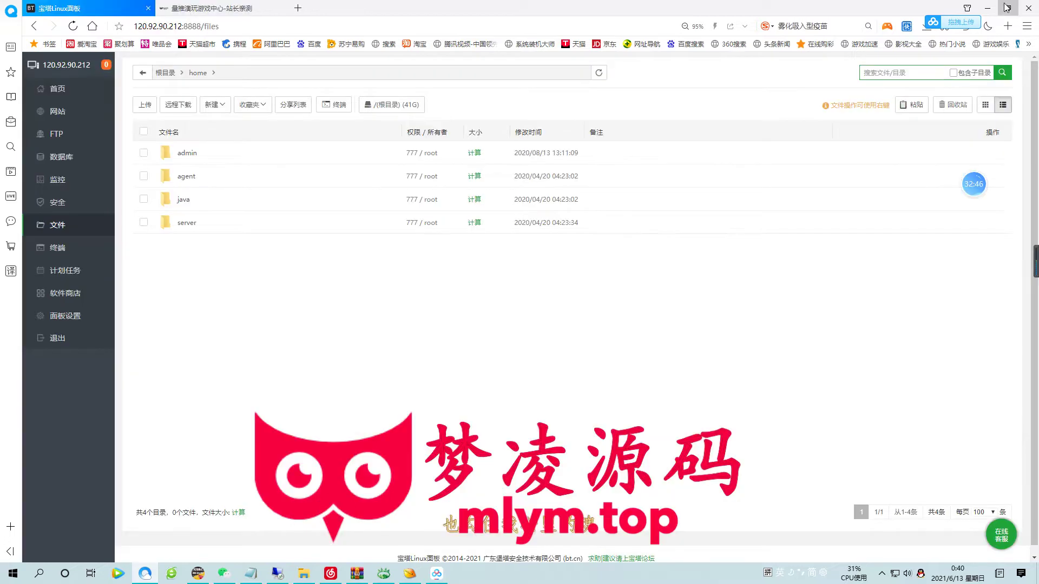
{"action": "left_click", "coordinate": [987, 8]}
{"action": "double_click", "coordinate": [762, 278]}
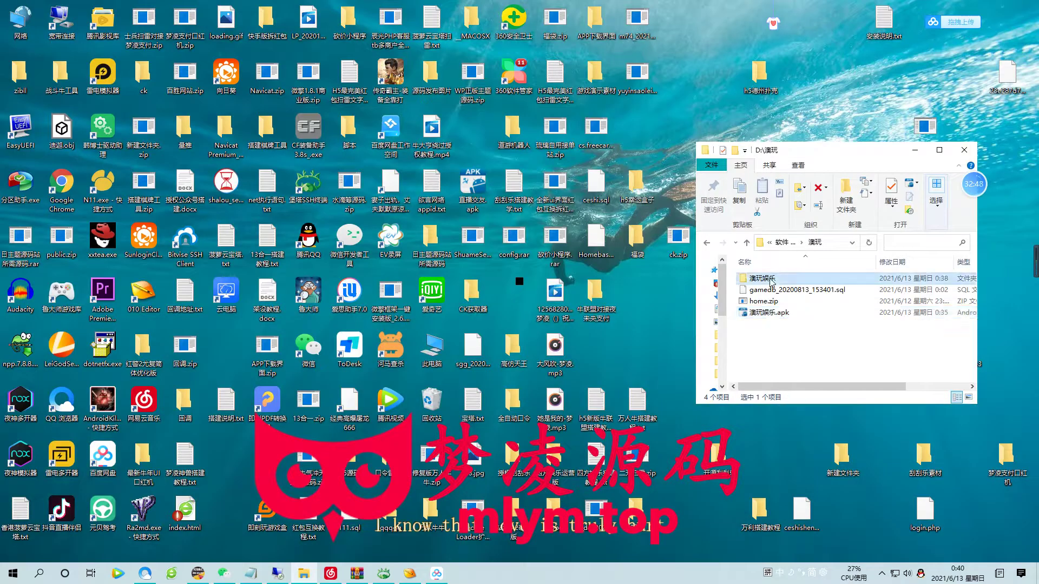
Highlight the assets/res path in the Notepad notes, then minimize them again
{"action": "left_click", "coordinate": [267, 554]}
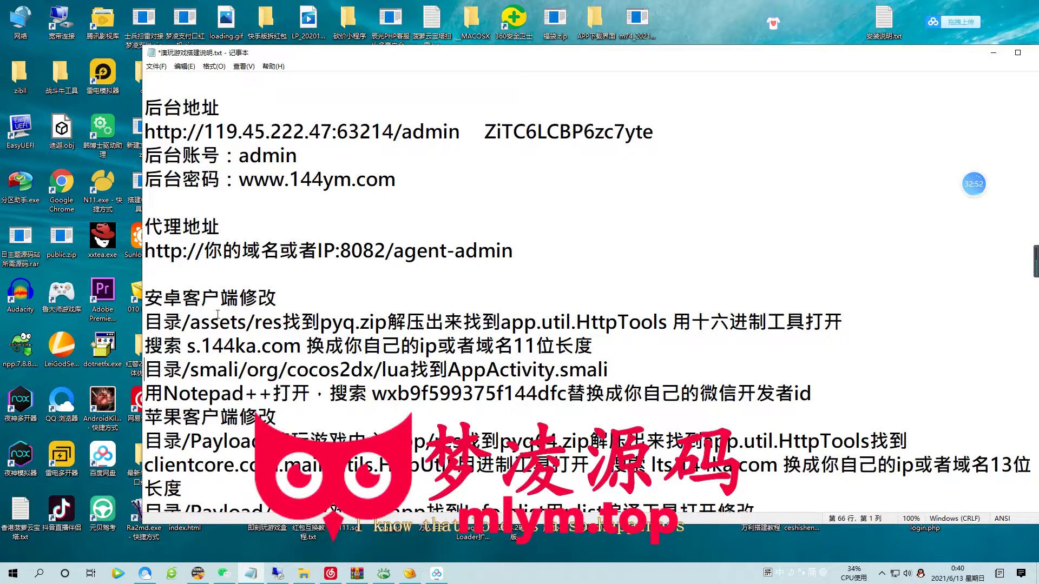
{"action": "left_click_drag", "start_coordinate": [191, 322], "coordinate": [273, 322]}
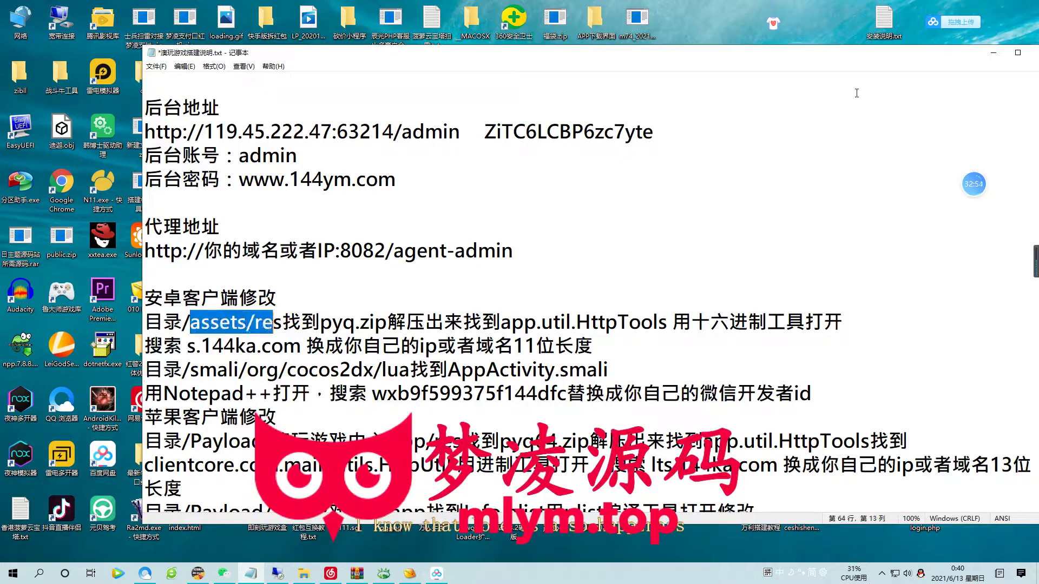
{"action": "left_click", "coordinate": [993, 52]}
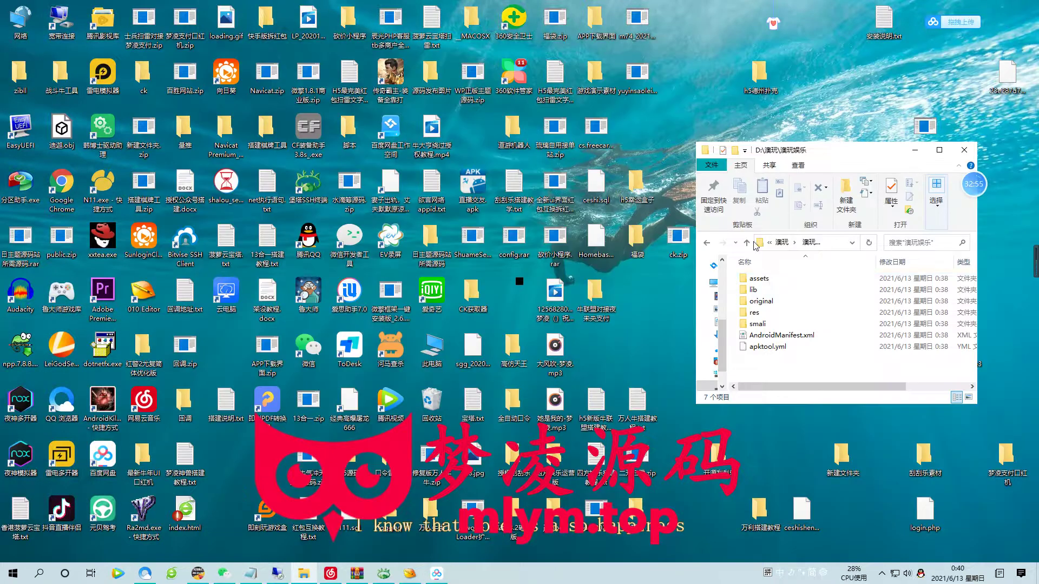
Open assets\res in the decompiled folder and maximize the window
{"action": "double_click", "coordinate": [758, 276]}
{"action": "double_click", "coordinate": [753, 278]}
{"action": "left_click", "coordinate": [939, 150]}
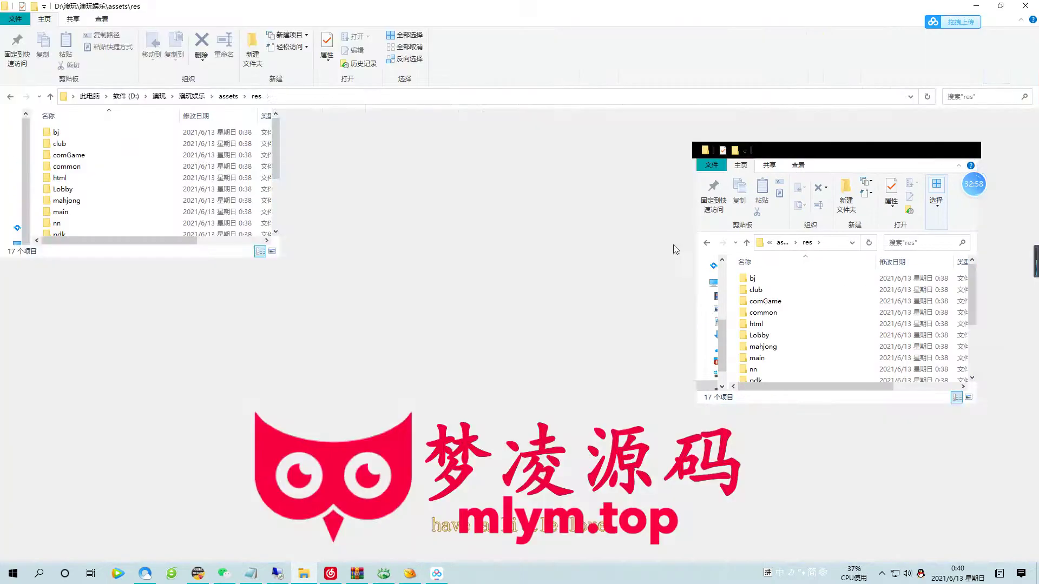
Extract pyq.zip here via 解压到当前文件夹, declining to replace main, then close Explorer
{"action": "left_click", "coordinate": [64, 303]}
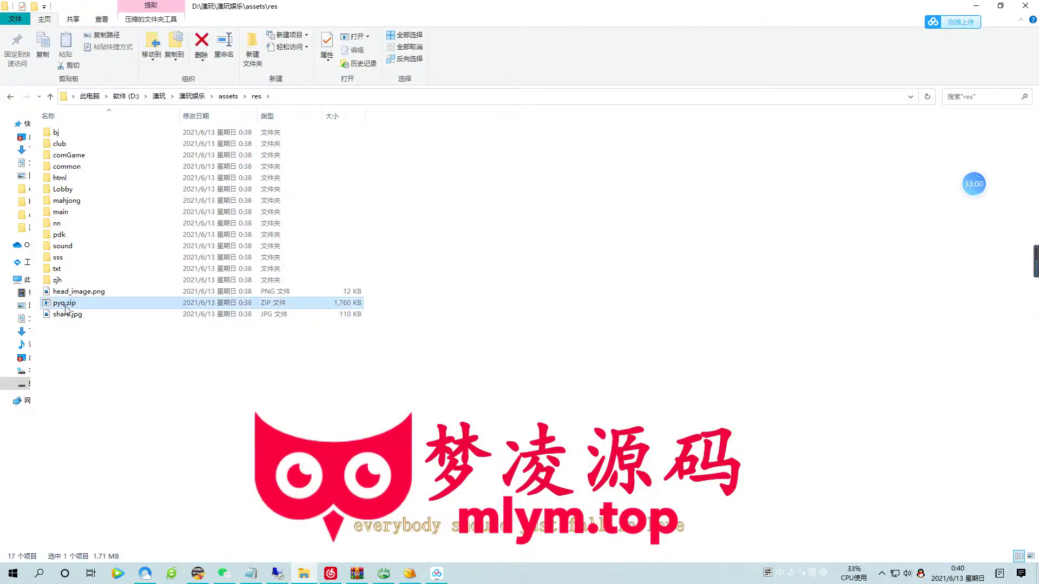
{"action": "right_click", "coordinate": [65, 304]}
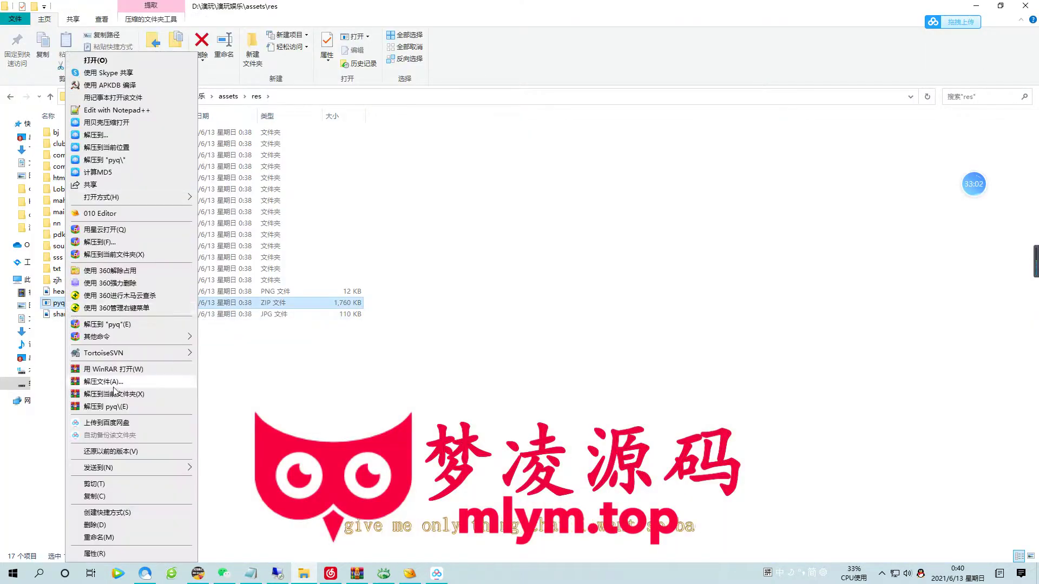
{"action": "left_click", "coordinate": [113, 398]}
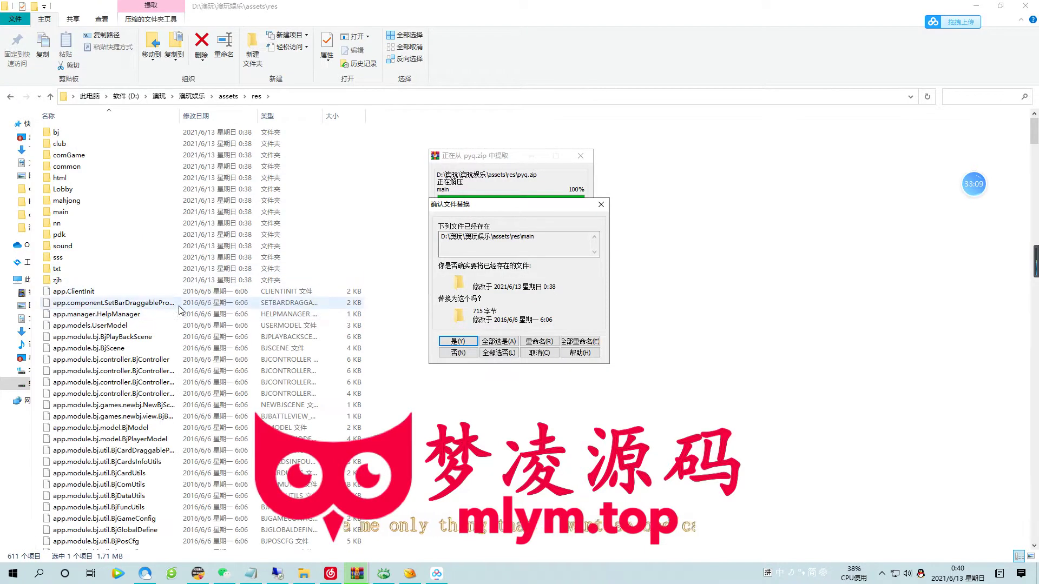
{"action": "left_click", "coordinate": [472, 343]}
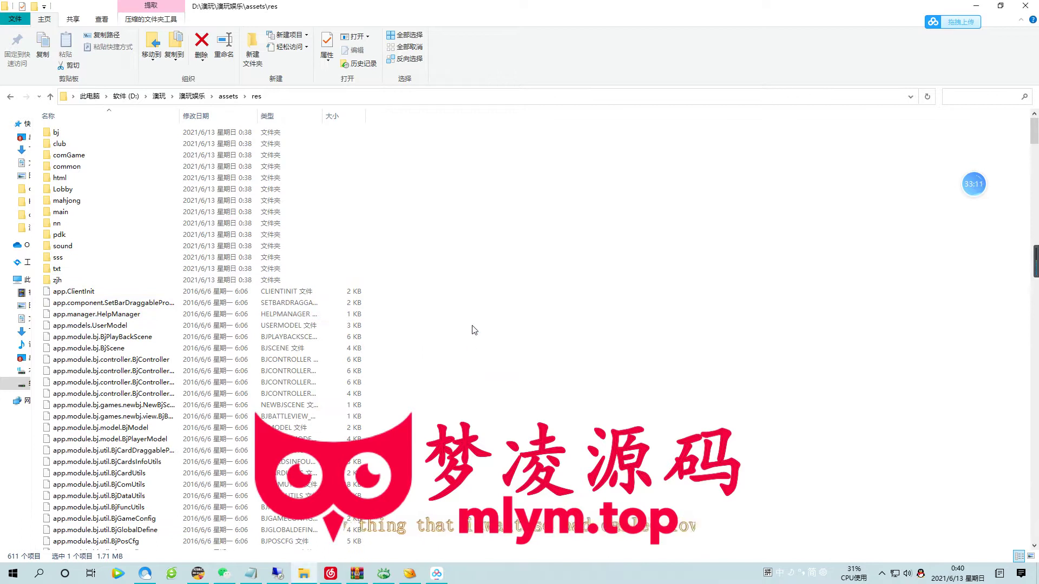
{"action": "left_click", "coordinate": [612, 373]}
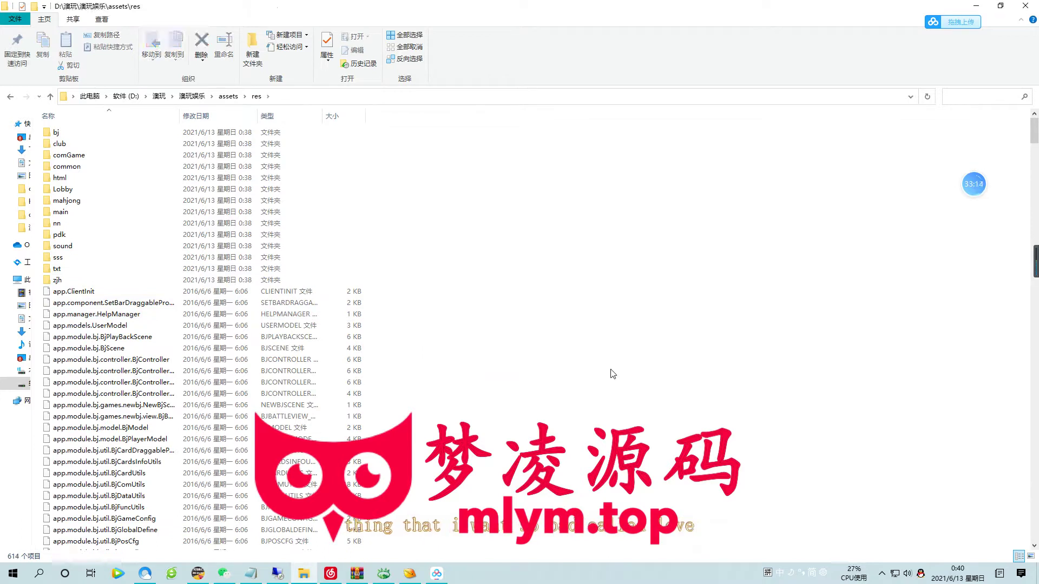
{"action": "left_click", "coordinate": [1025, 6]}
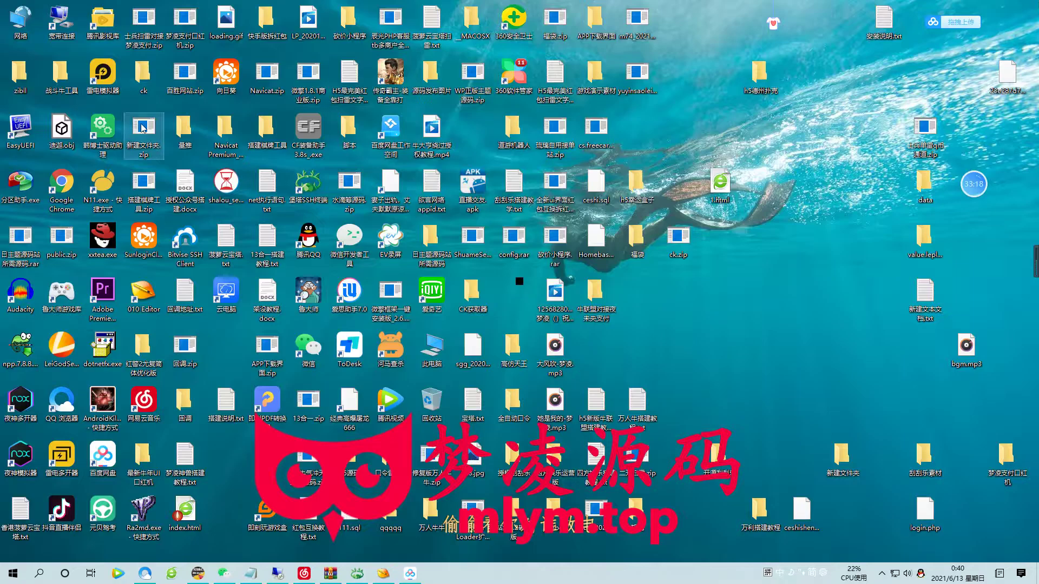
Go to D:\澳玩, delete the decompiled 澳玩娱乐 folder, and right-click 澳玩娱乐.apk
{"action": "double_click", "coordinate": [440, 360]}
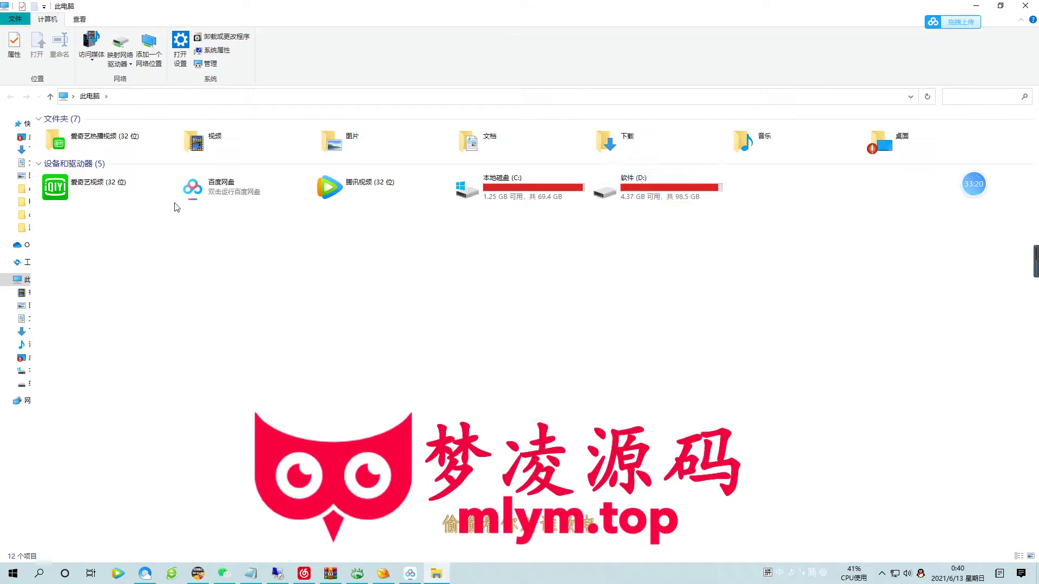
{"action": "double_click", "coordinate": [610, 201]}
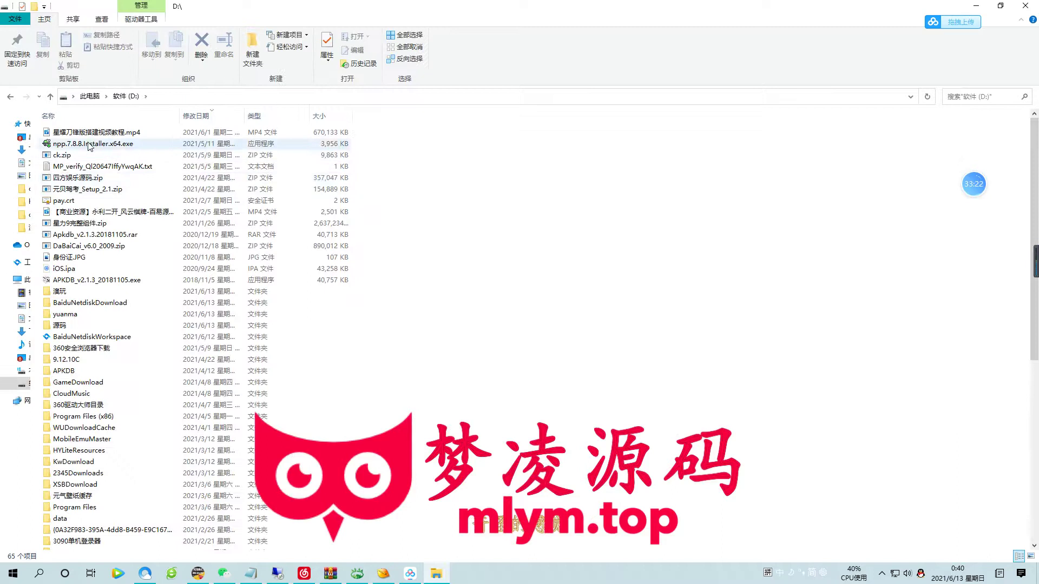
{"action": "double_click", "coordinate": [68, 292]}
{"action": "left_click", "coordinate": [69, 133]}
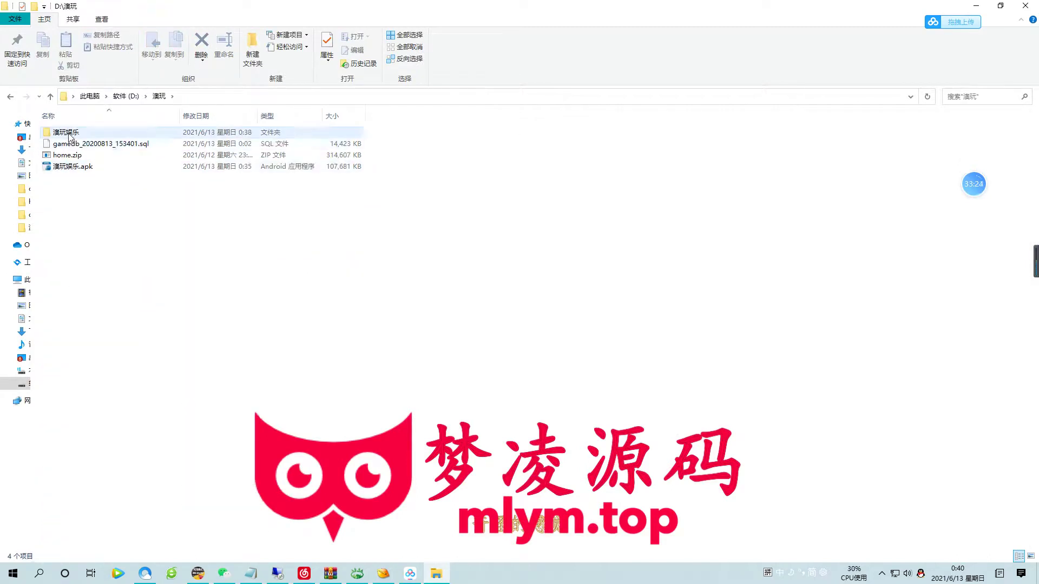
{"action": "key", "text": "Delete"}
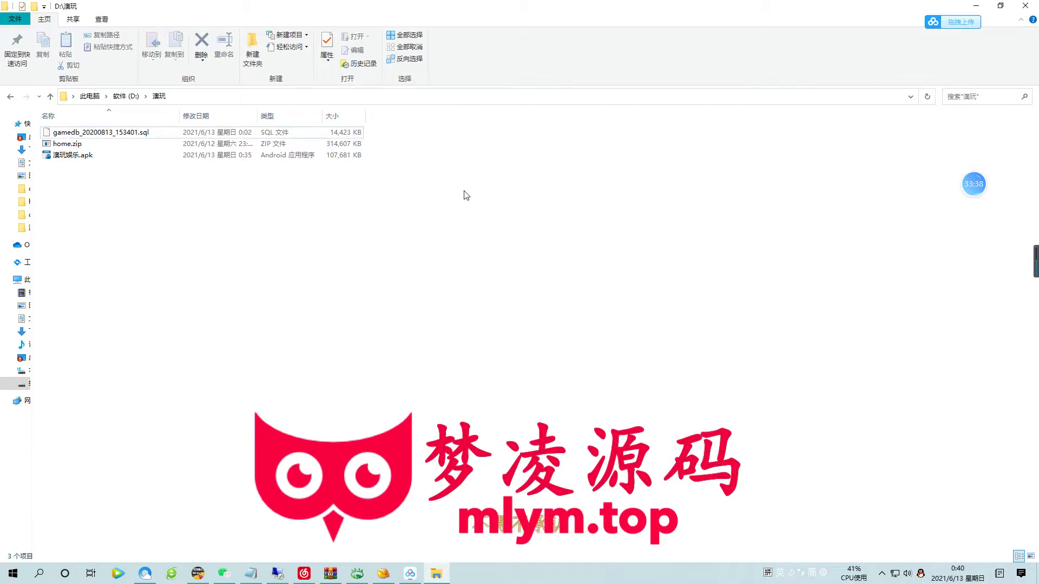
{"action": "left_click", "coordinate": [111, 155]}
{"action": "right_click", "coordinate": [111, 157]}
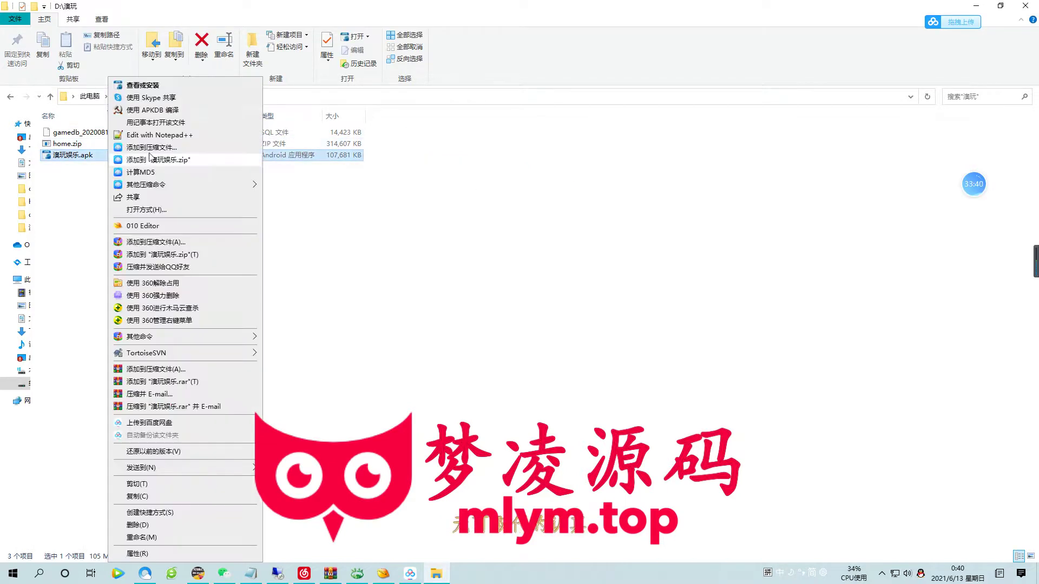
Start the APKDB decompile of 澳玩娱乐.apk and launch emulator instance 4 minimized
{"action": "left_click", "coordinate": [151, 110]}
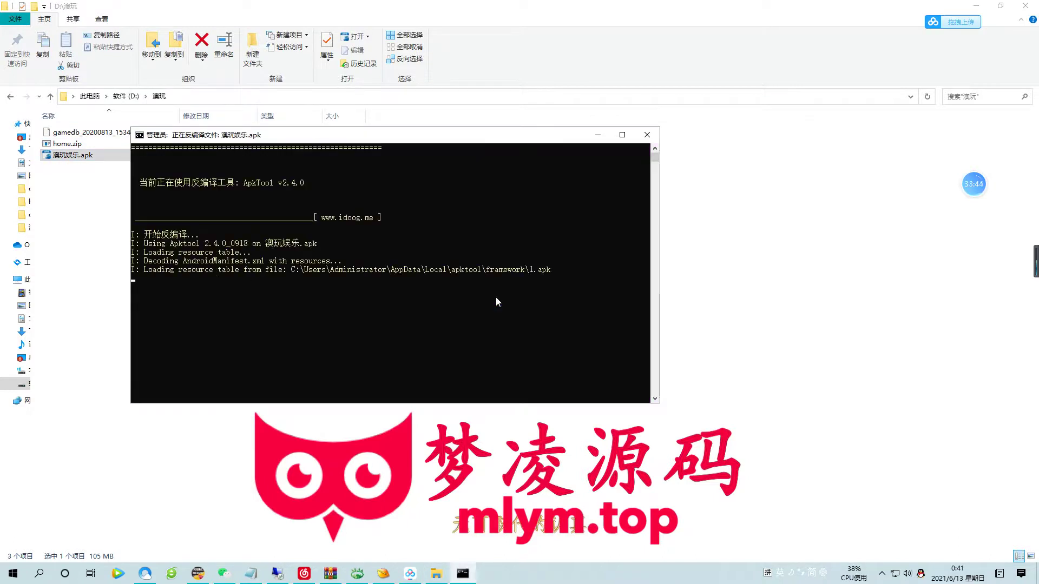
{"action": "left_click", "coordinate": [975, 5]}
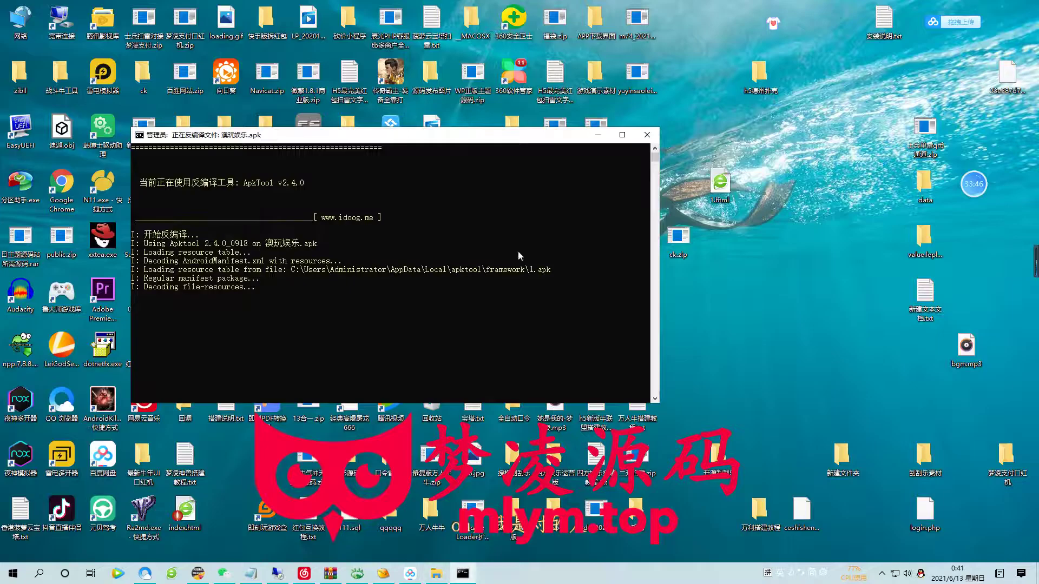
{"action": "double_click", "coordinate": [75, 459]}
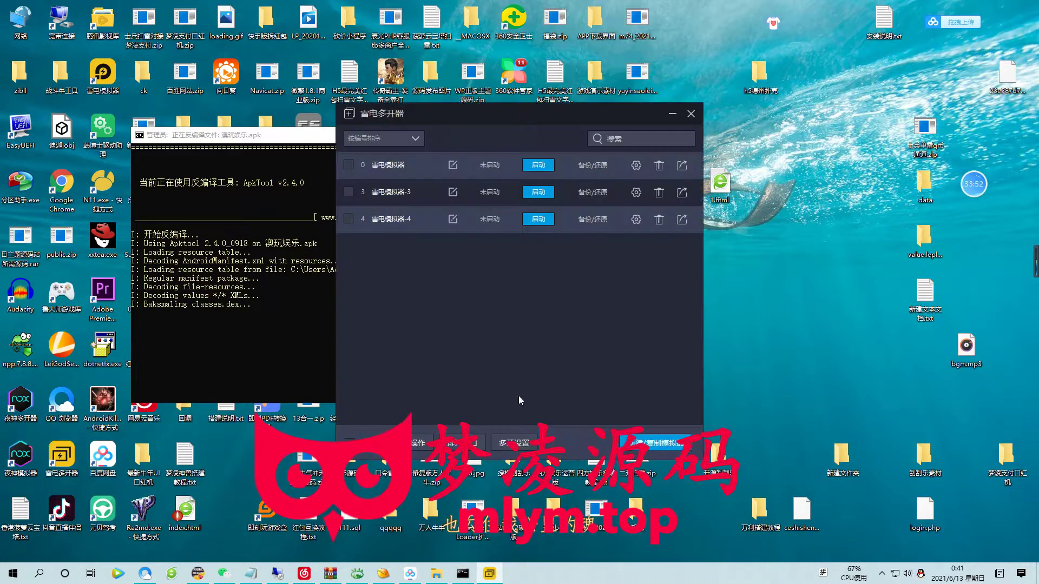
{"action": "left_click", "coordinate": [540, 219]}
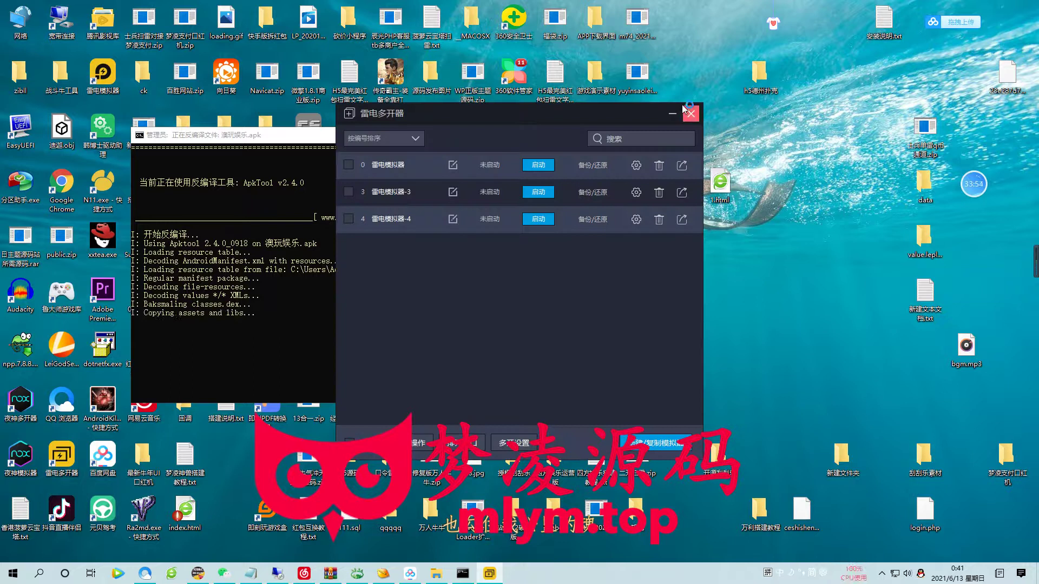
{"action": "left_click", "coordinate": [674, 113]}
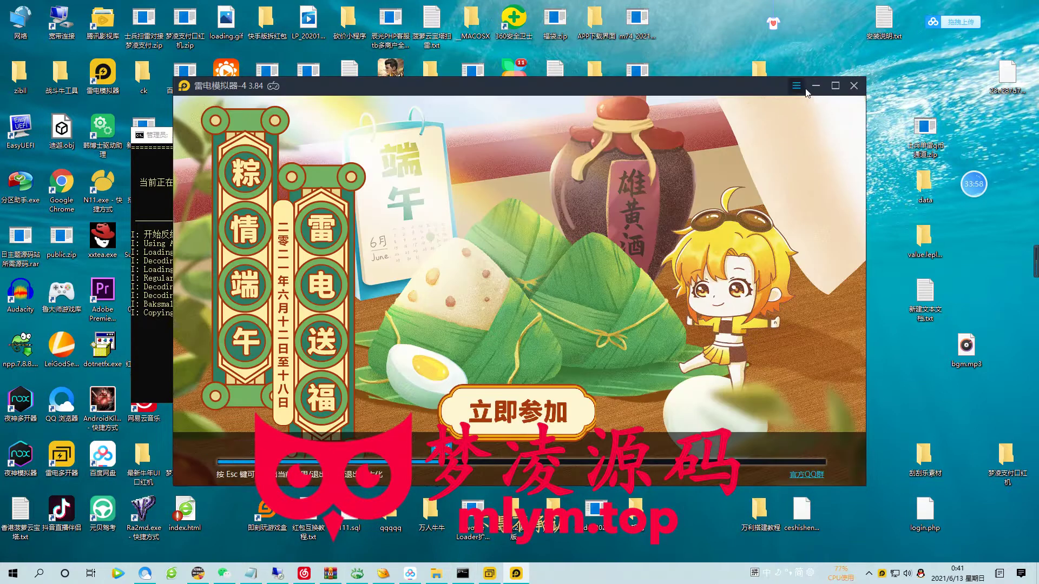
{"action": "left_click", "coordinate": [814, 86]}
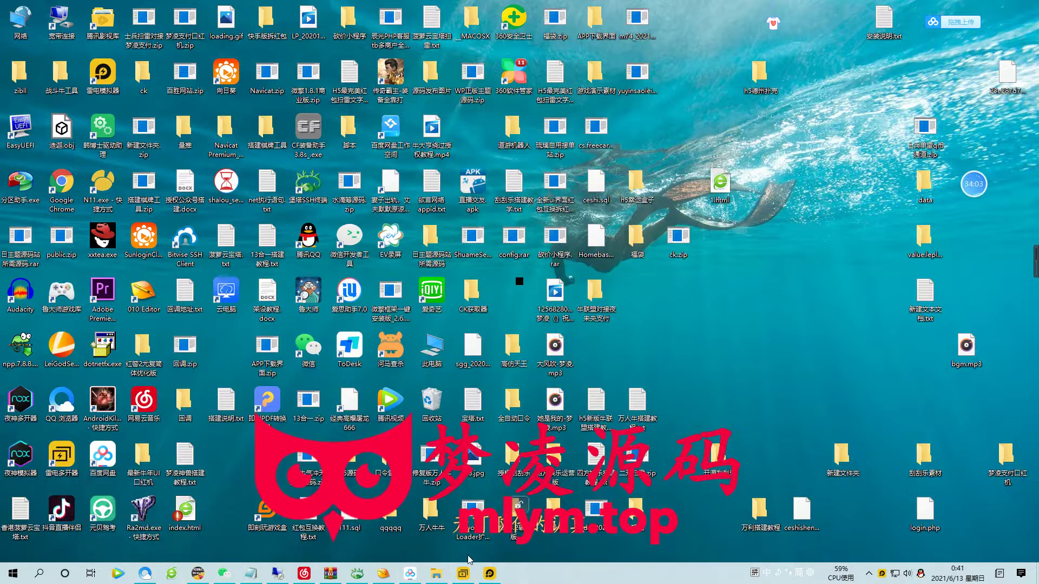
{"action": "left_click", "coordinate": [441, 574]}
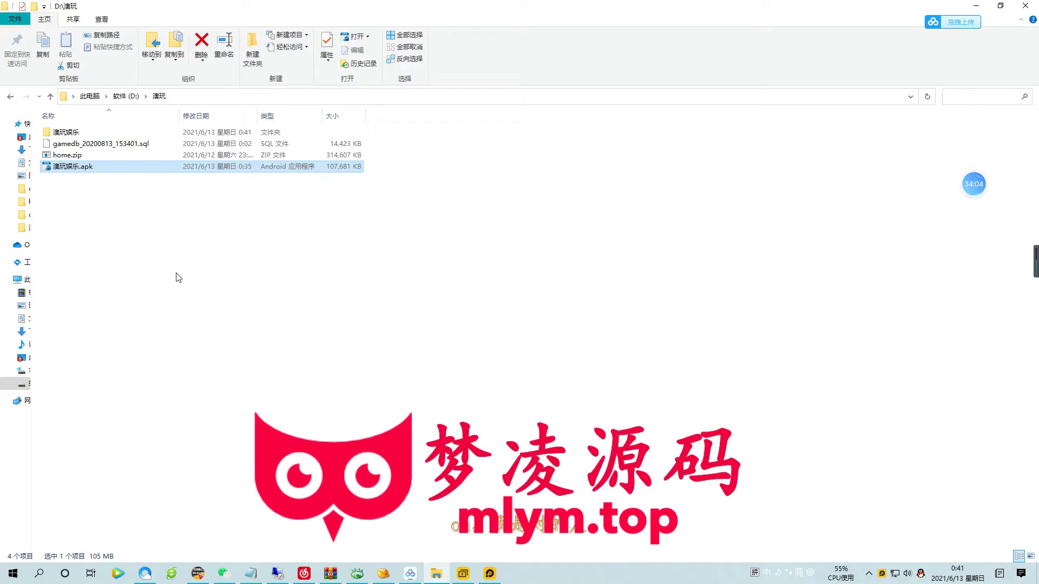
Open 澳玩娱乐\assets\res and extract pyq.zip into a pyq folder with 解压到 pyq\
{"action": "double_click", "coordinate": [195, 134]}
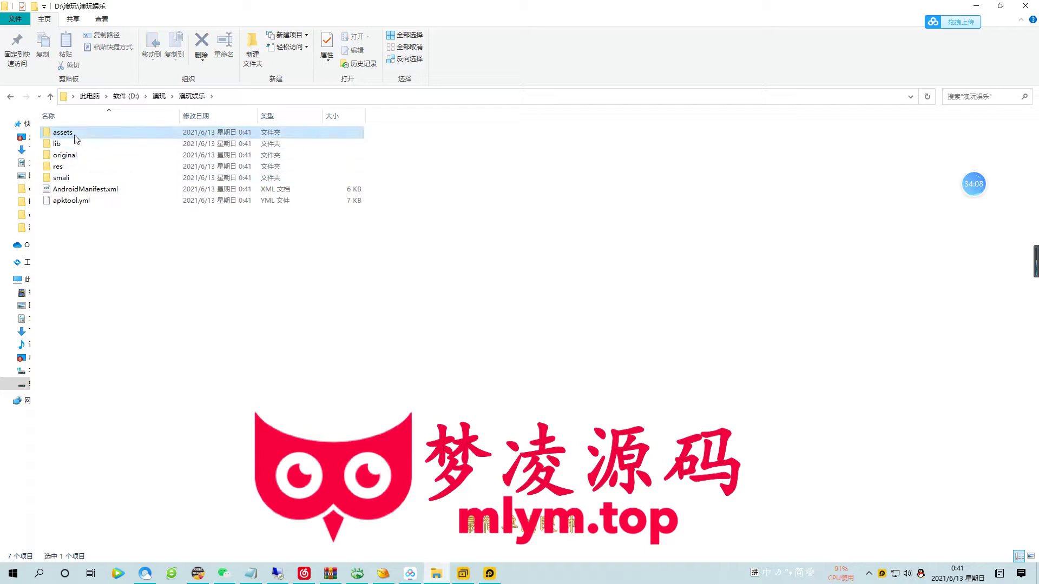
{"action": "double_click", "coordinate": [76, 135]}
{"action": "double_click", "coordinate": [77, 140]}
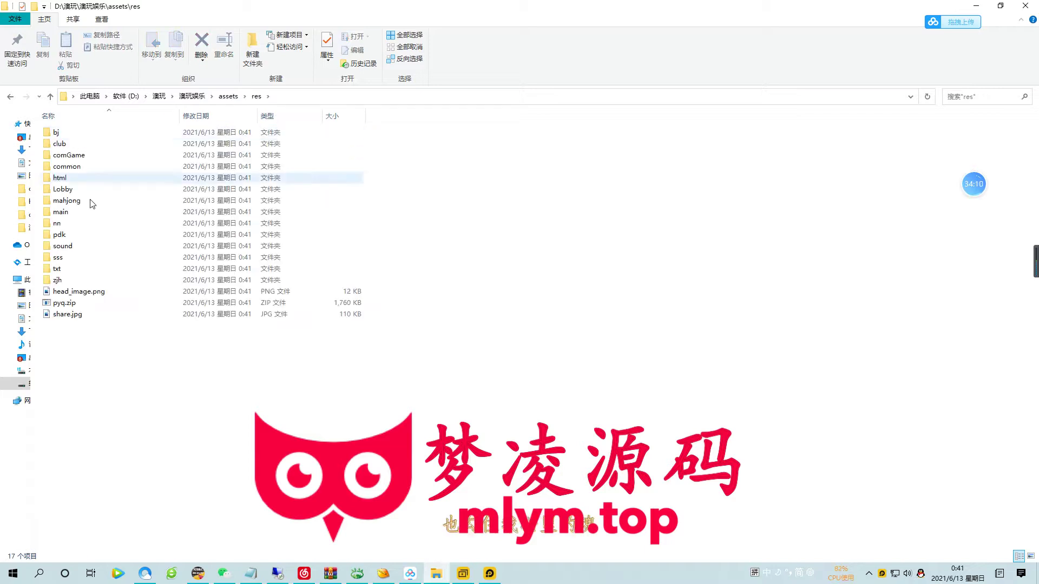
{"action": "left_click", "coordinate": [70, 305]}
{"action": "right_click", "coordinate": [69, 305]}
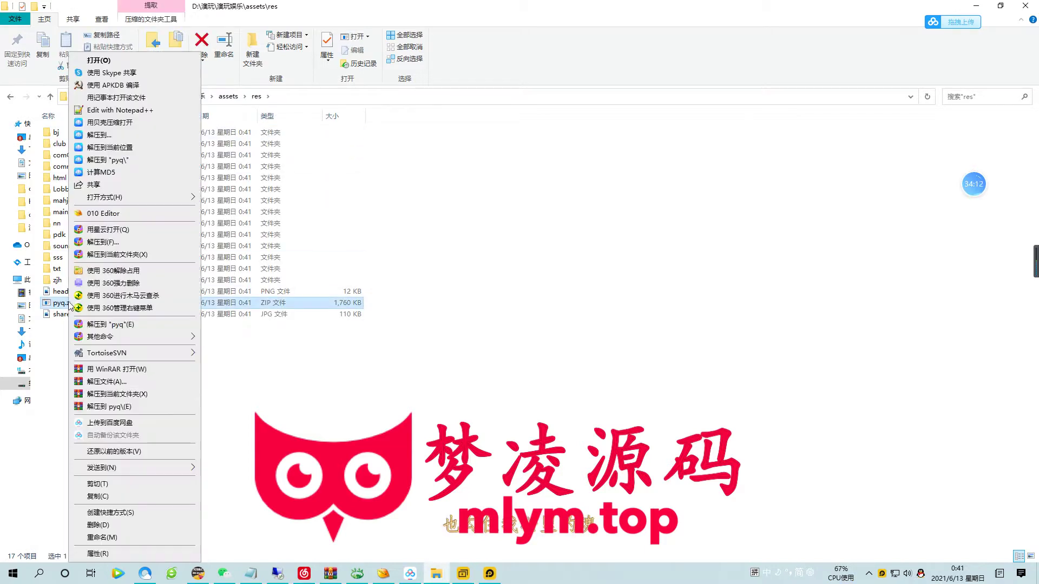
{"action": "left_click", "coordinate": [119, 410]}
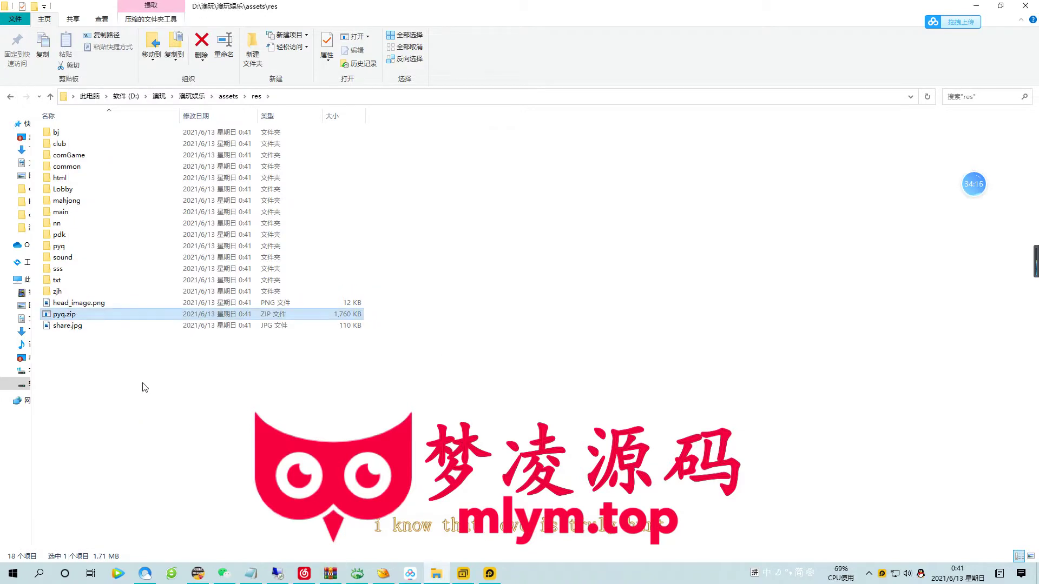
Open the pyq folder and check the HttpTools file name in the notes
{"action": "left_click", "coordinate": [76, 249]}
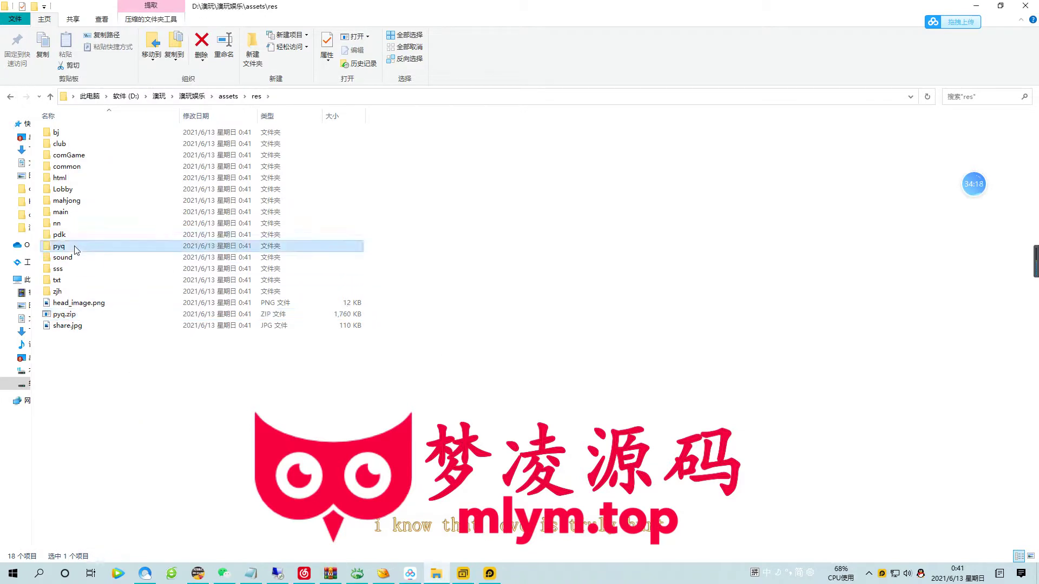
{"action": "double_click", "coordinate": [76, 250]}
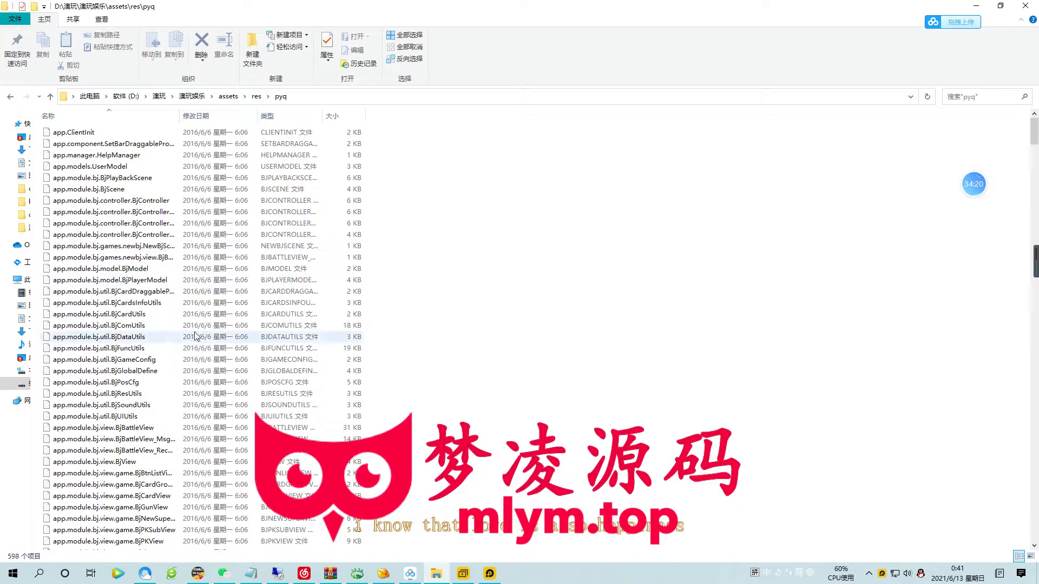
{"action": "left_click", "coordinate": [251, 573]}
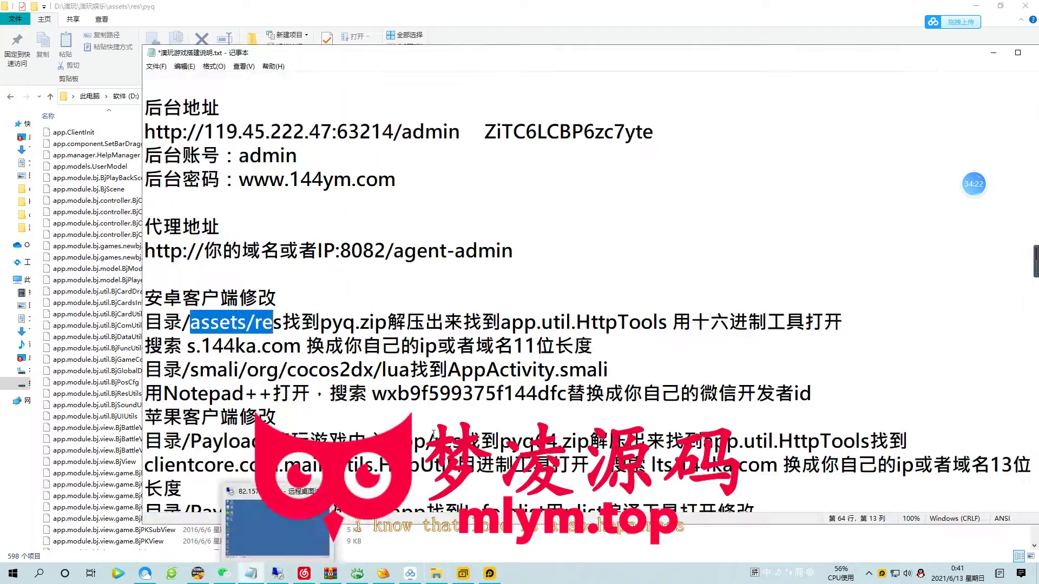
{"action": "left_click", "coordinate": [593, 346]}
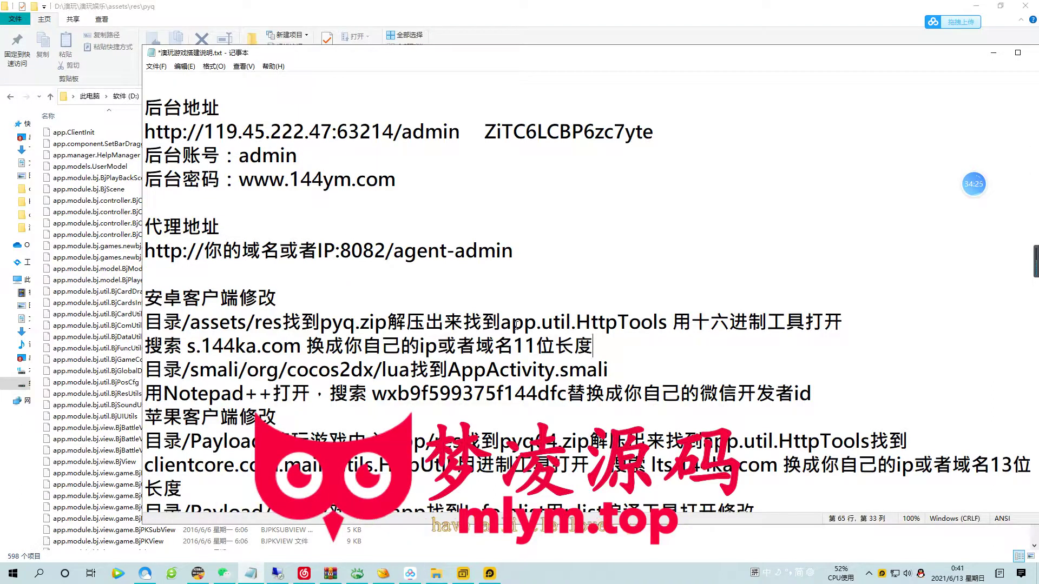
{"action": "left_click_drag", "start_coordinate": [515, 326], "coordinate": [655, 326]}
{"action": "left_click", "coordinate": [638, 349]}
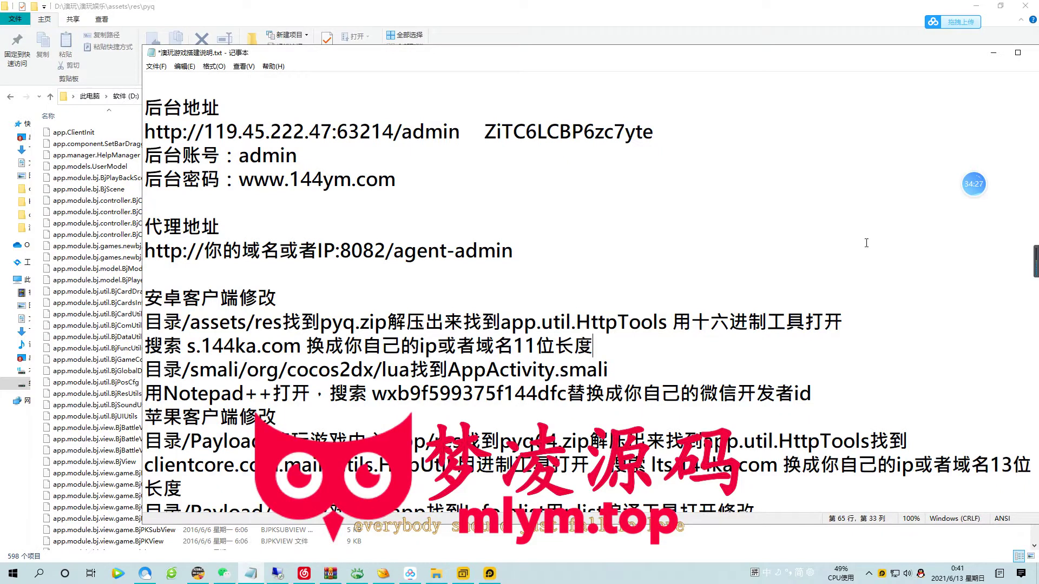
{"action": "left_click", "coordinate": [993, 54]}
Select app.util.HttpTools among the 598 files and switch to 010 Editor
{"action": "scroll", "coordinate": [150, 425], "scroll_direction": "down", "scroll_amount": 20}
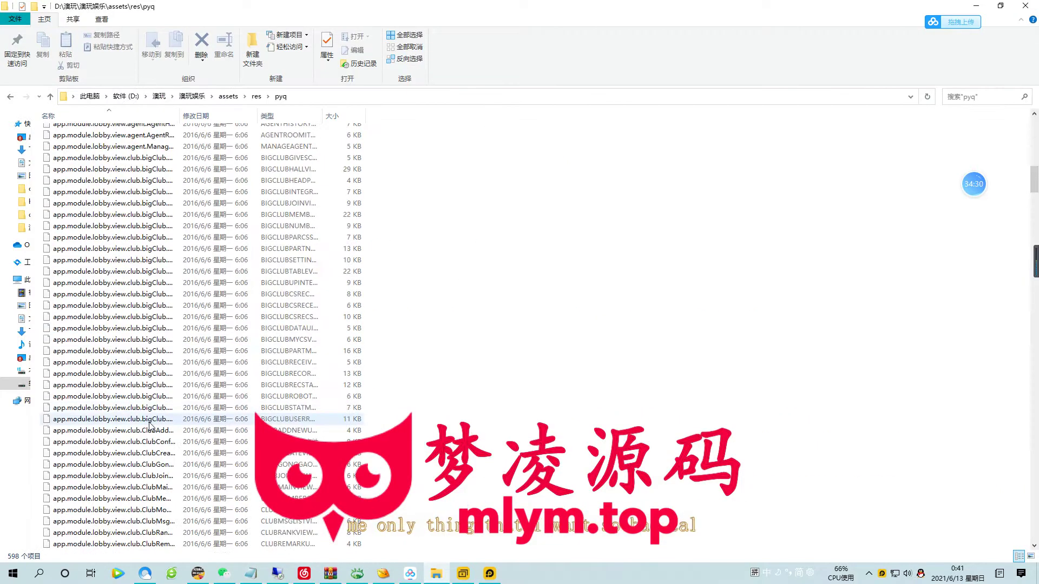
{"action": "scroll", "coordinate": [150, 425], "scroll_direction": "down", "scroll_amount": 20}
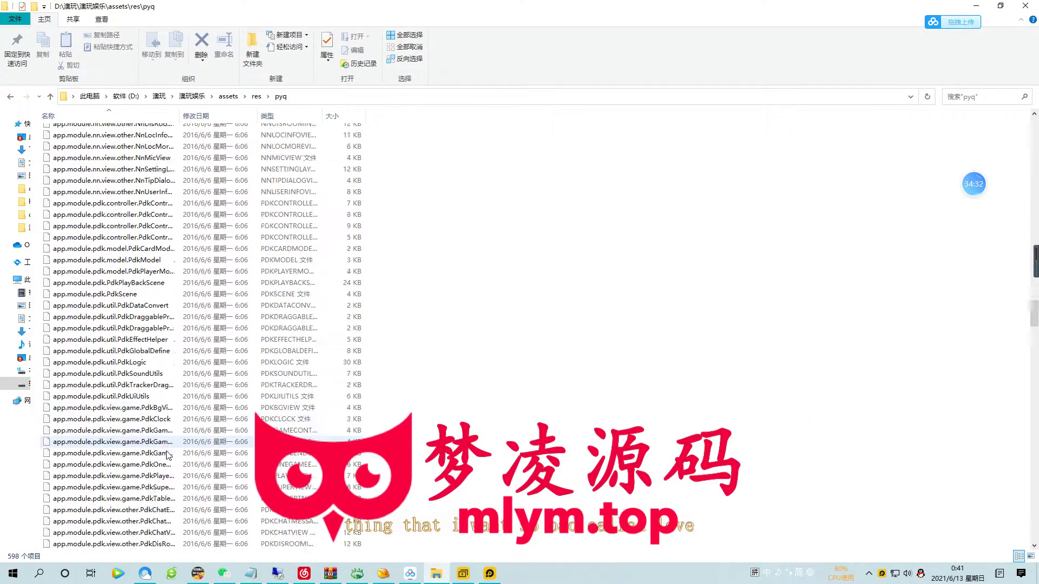
{"action": "scroll", "coordinate": [168, 455], "scroll_direction": "down", "scroll_amount": 20}
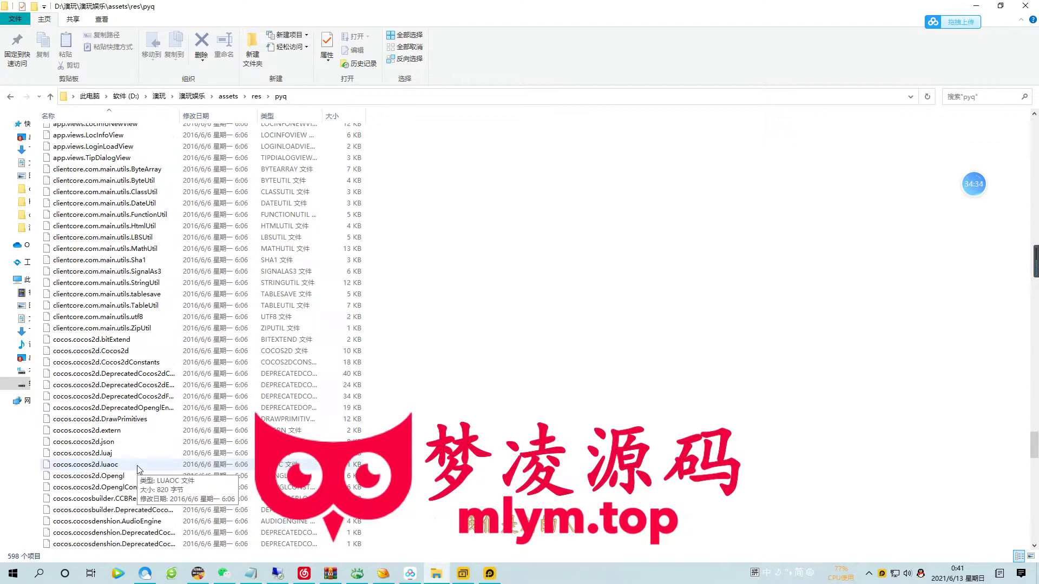
{"action": "scroll", "coordinate": [138, 469], "scroll_direction": "up", "scroll_amount": 9}
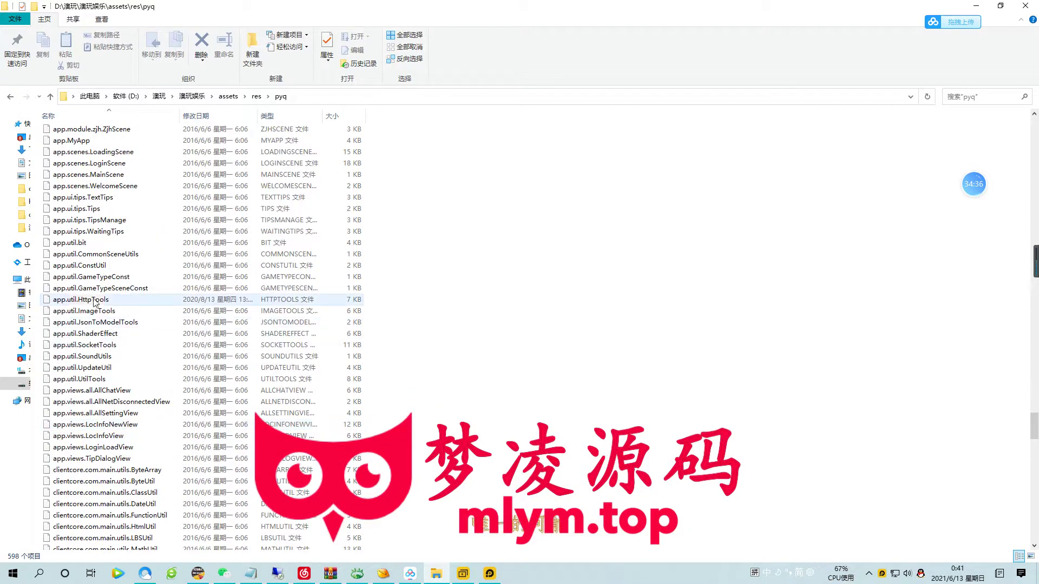
{"action": "left_click", "coordinate": [94, 302]}
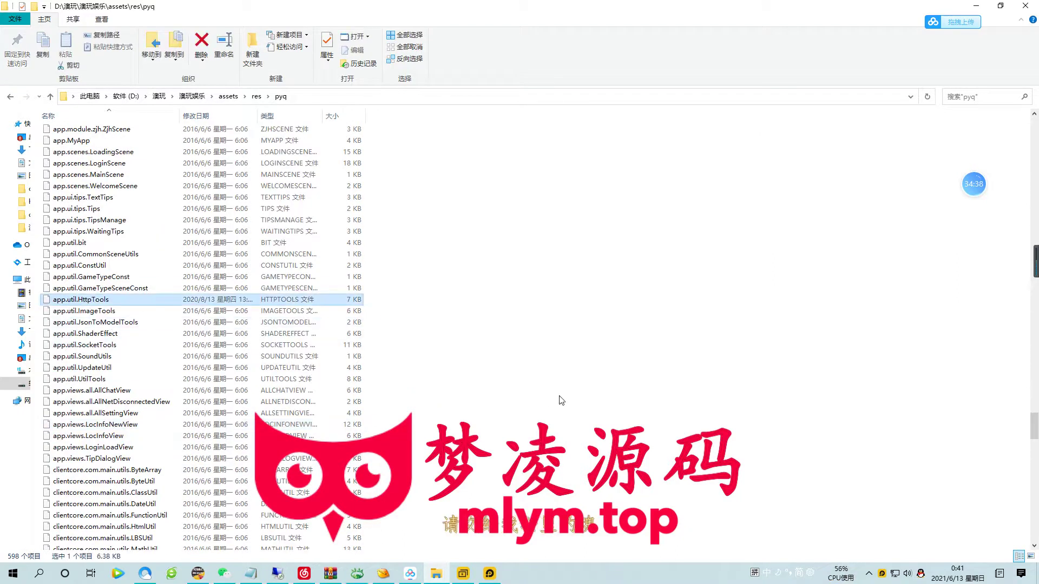
{"action": "left_click", "coordinate": [383, 573]}
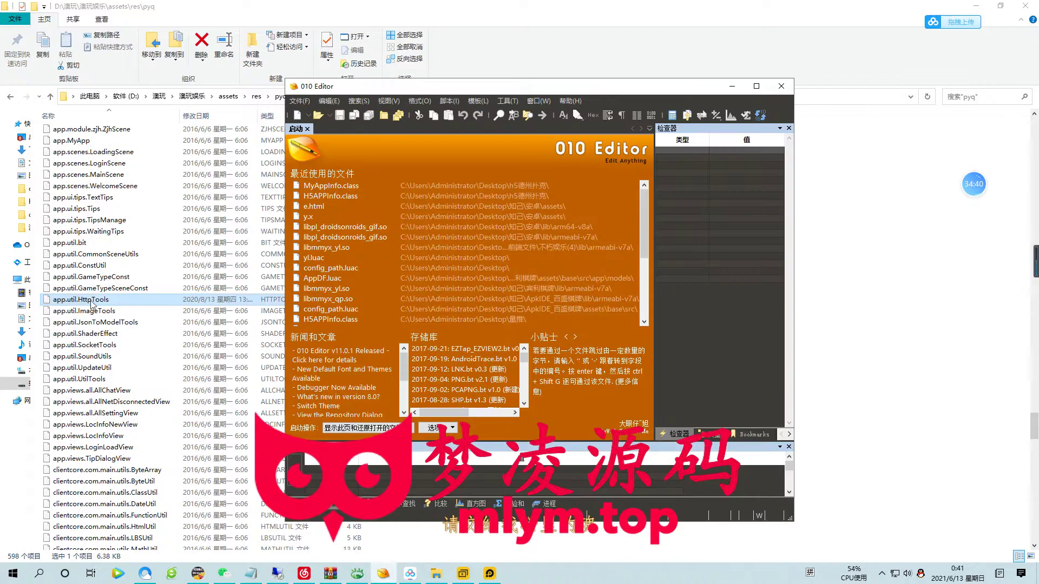
Open app.util.HttpTools in 010 Editor's Replace bar, copying s.144ka.com from the setup notes as the target
{"action": "left_click_drag", "start_coordinate": [367, 308], "coordinate": [414, 304]}
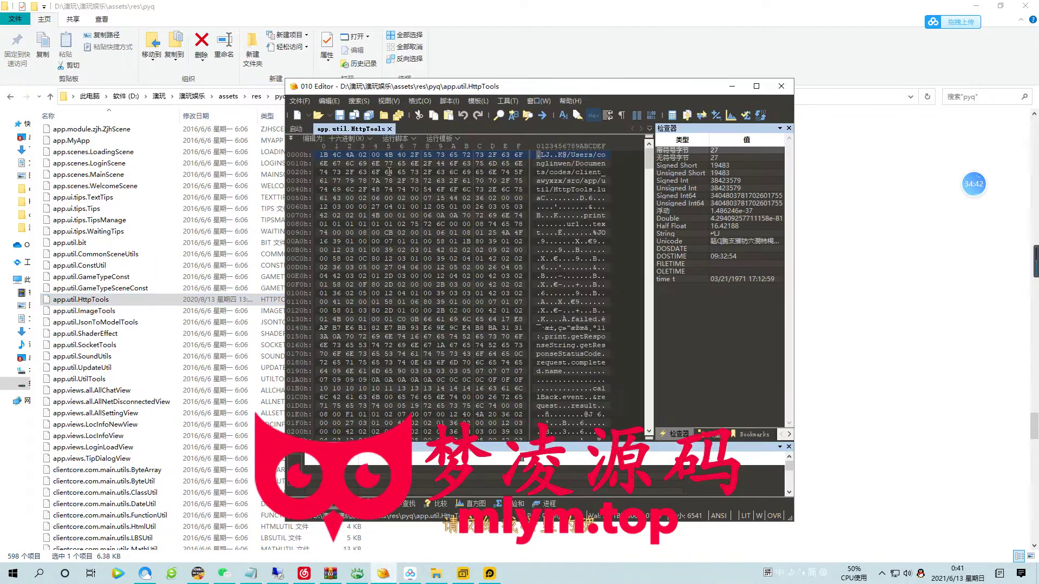
{"action": "left_click", "coordinate": [358, 101]}
{"action": "left_click", "coordinate": [373, 139]}
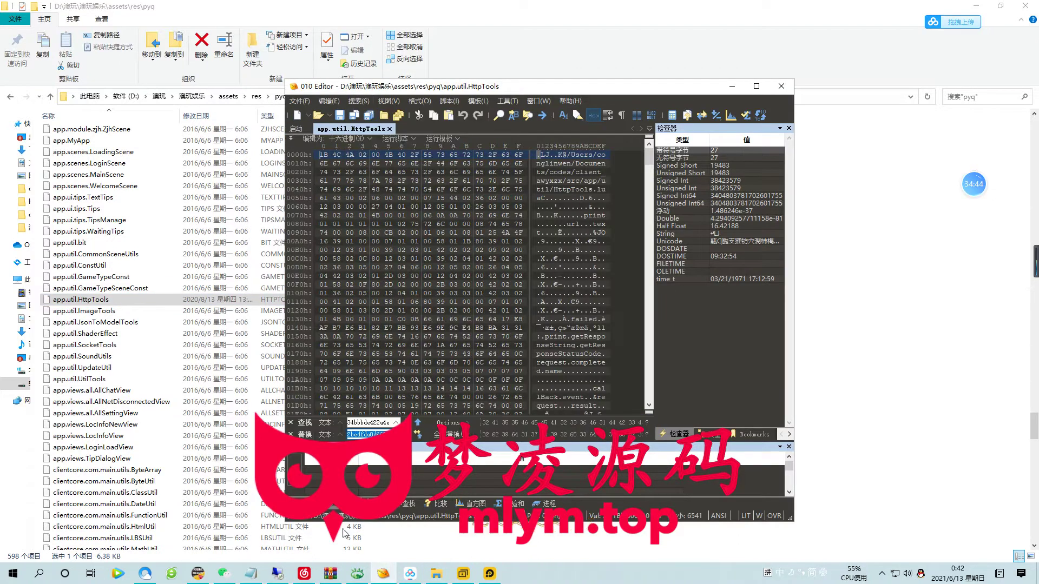
{"action": "mouse_move", "coordinate": [293, 582]}
{"action": "left_click", "coordinate": [251, 573]}
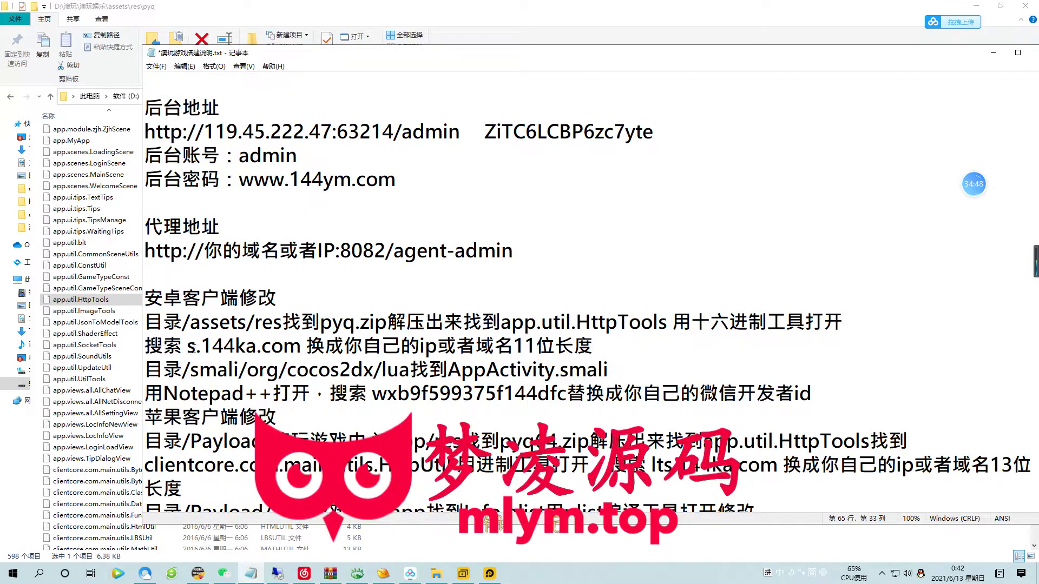
{"action": "left_click_drag", "start_coordinate": [187, 345], "coordinate": [297, 357]}
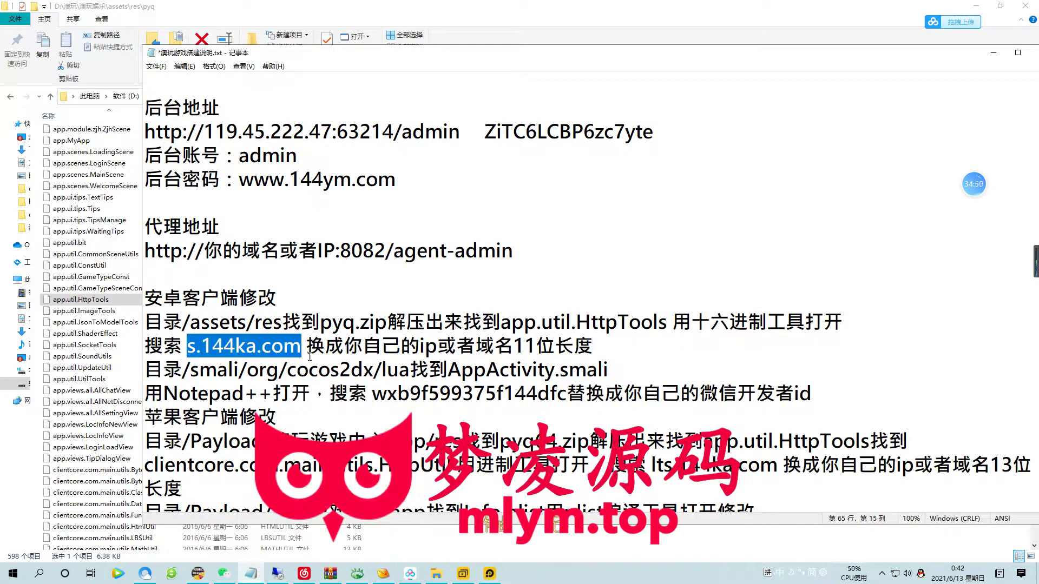
{"action": "left_click", "coordinate": [993, 53]}
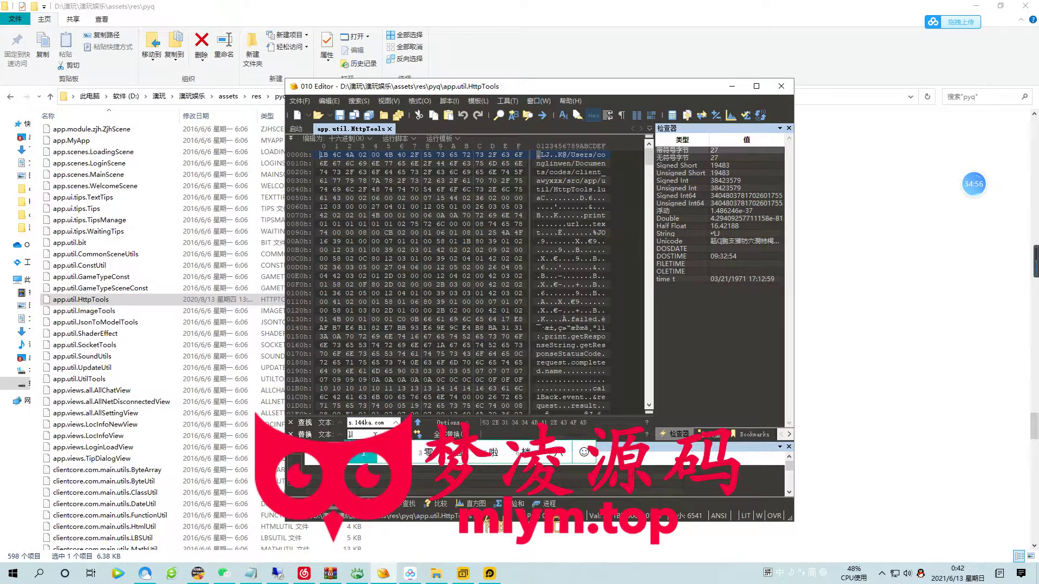
Replace every s.144ka.com with lt.mlym.top, save HttpTools and close 010 Editor
{"action": "type", "text": "lt.mlym.top"}
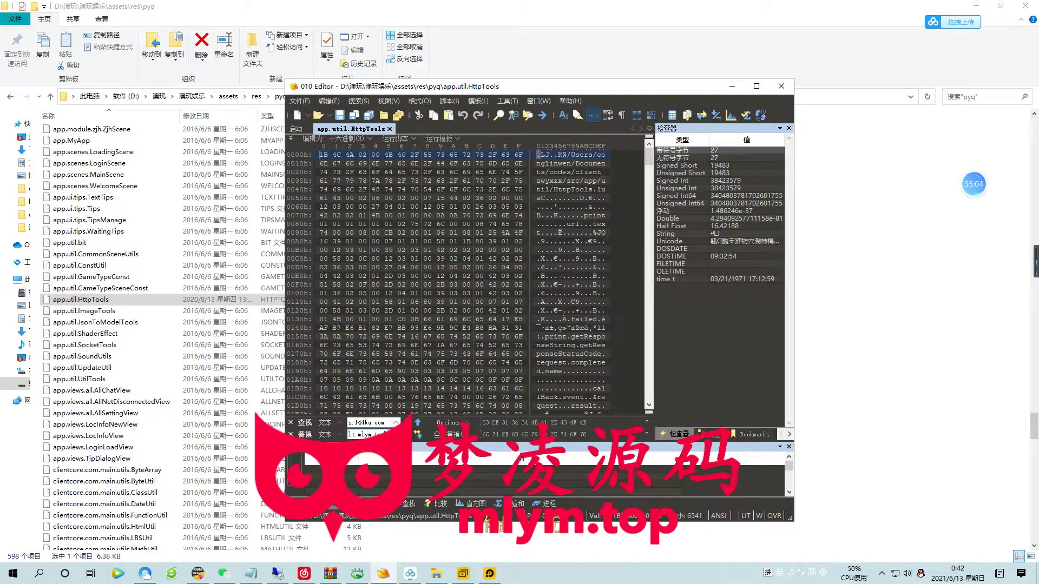
{"action": "left_click", "coordinate": [449, 434]}
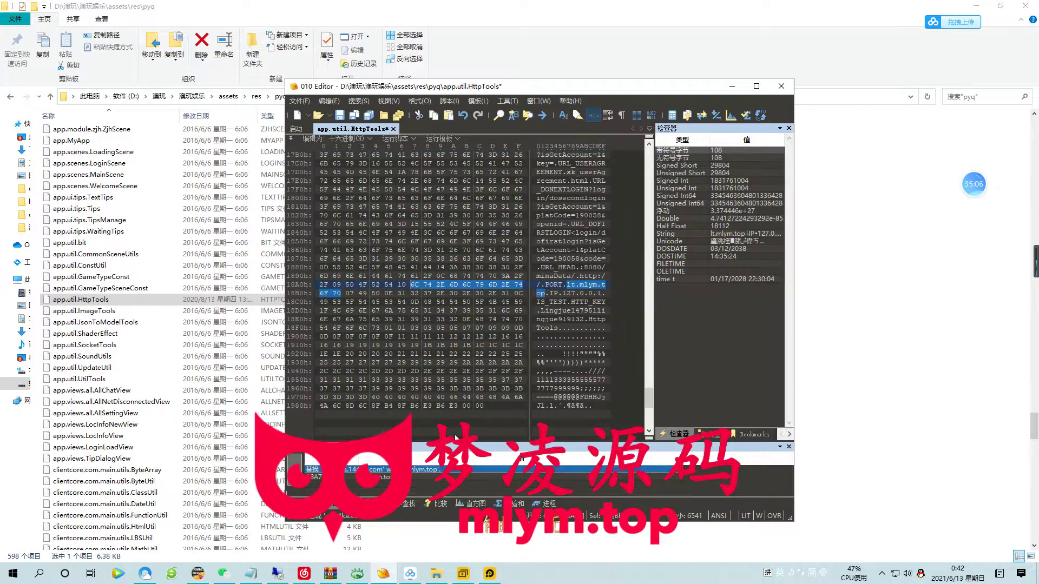
{"action": "left_click", "coordinate": [339, 116]}
{"action": "left_click", "coordinate": [394, 129]}
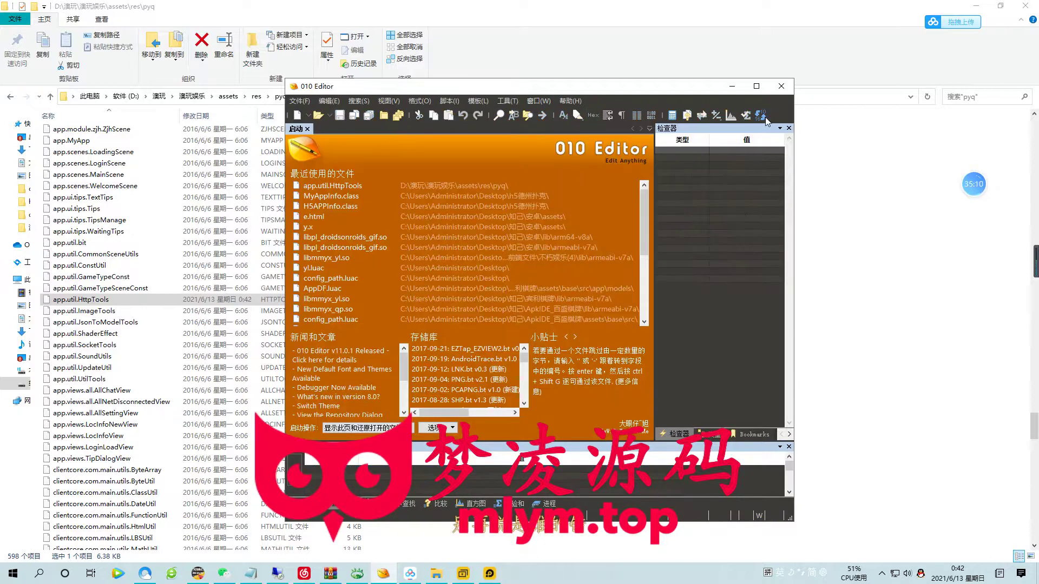
{"action": "left_click", "coordinate": [732, 86]}
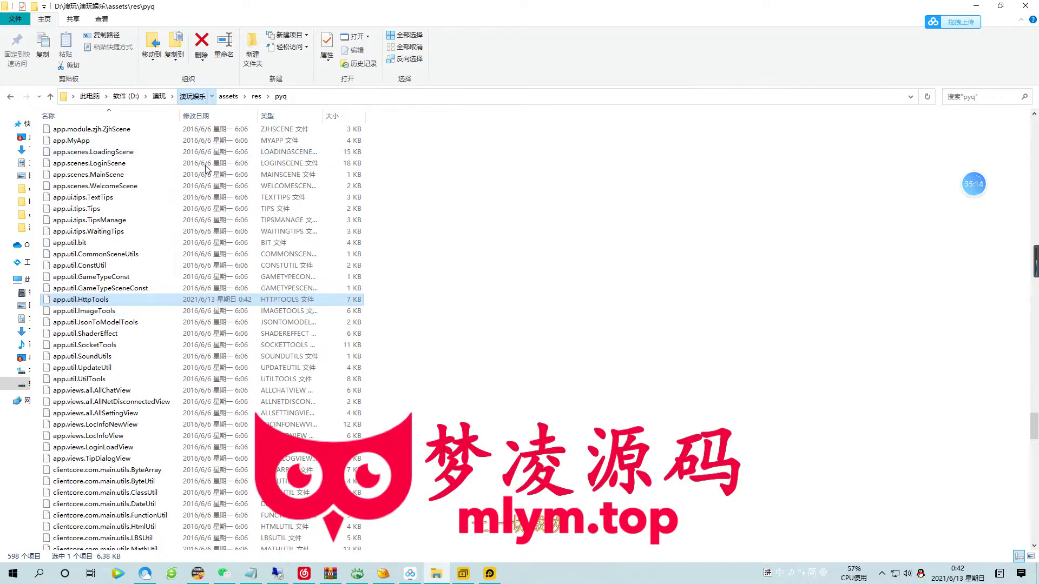
Go from the decompiled project folder into smali\org, following the path in the setup notes
{"action": "left_click", "coordinate": [192, 96]}
{"action": "mouse_move", "coordinate": [307, 579]}
{"action": "left_click", "coordinate": [251, 573]}
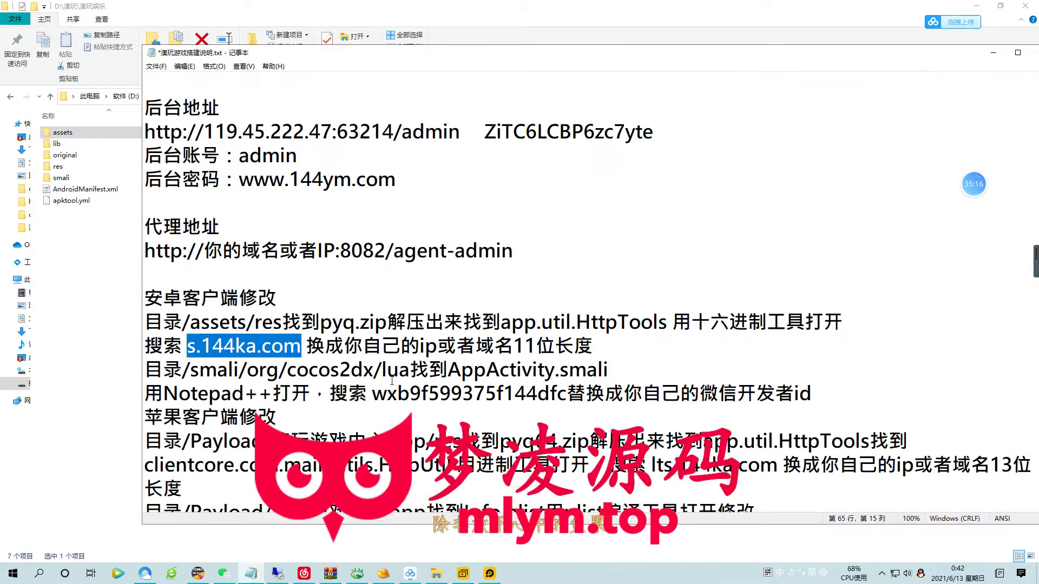
{"action": "left_click_drag", "start_coordinate": [190, 370], "coordinate": [341, 367]}
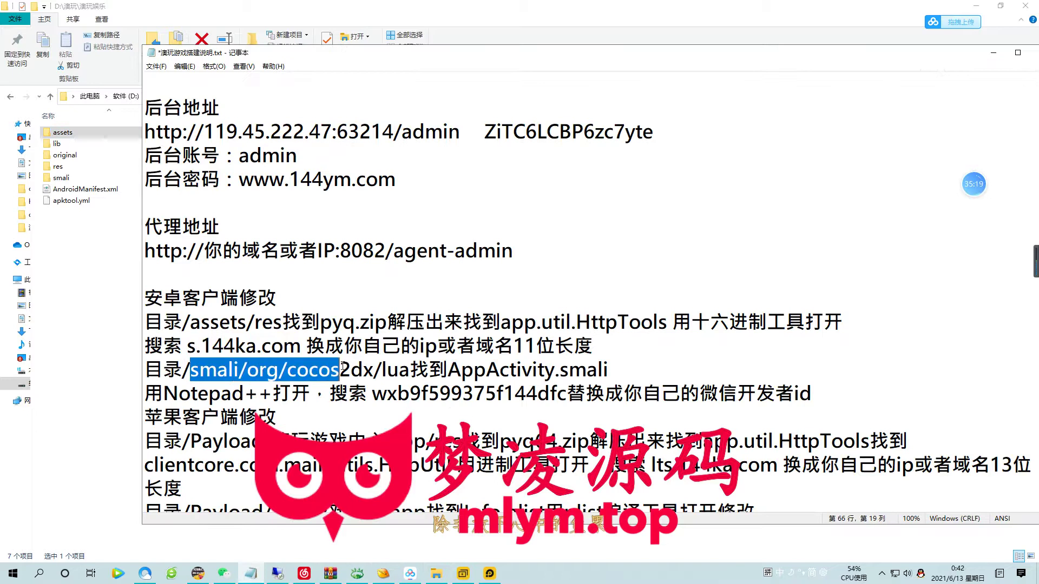
{"action": "left_click", "coordinate": [70, 180]}
{"action": "double_click", "coordinate": [70, 180]}
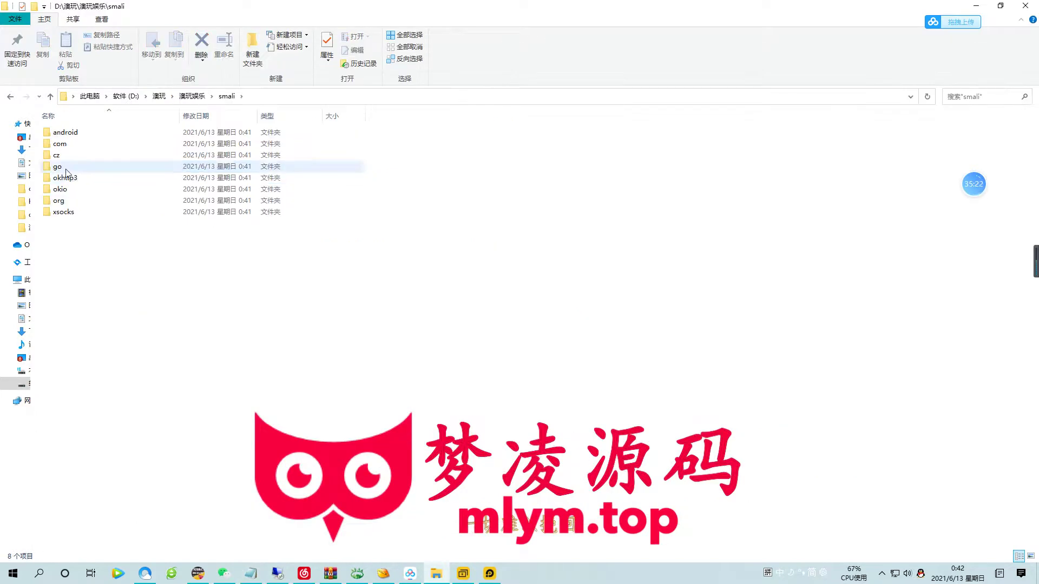
{"action": "left_click", "coordinate": [66, 201]}
{"action": "double_click", "coordinate": [66, 201]}
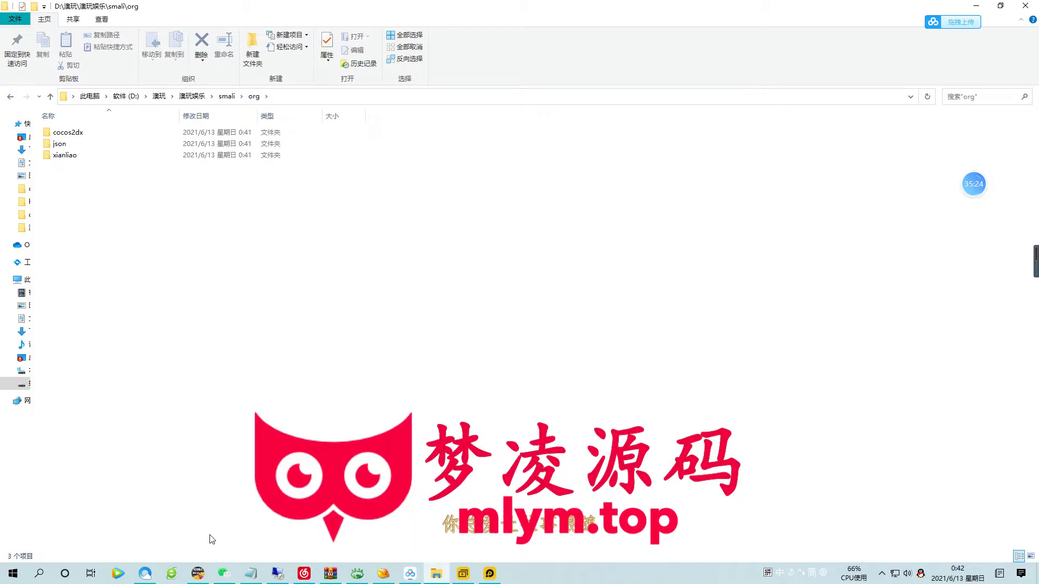
Continue down into cocos2dx\lua
{"action": "left_click", "coordinate": [251, 573]}
{"action": "left_click", "coordinate": [302, 383]}
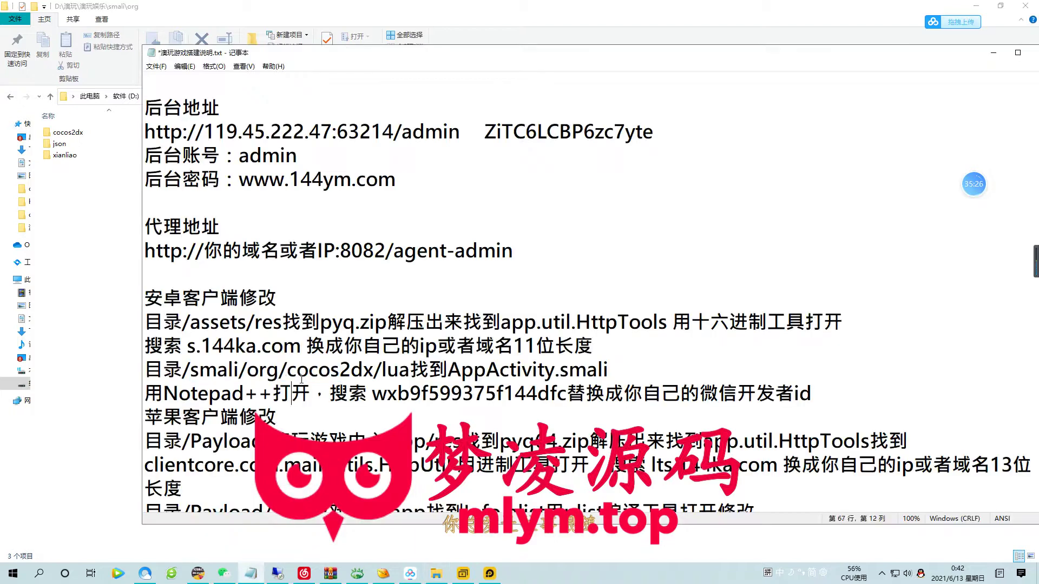
{"action": "left_click", "coordinate": [72, 135]}
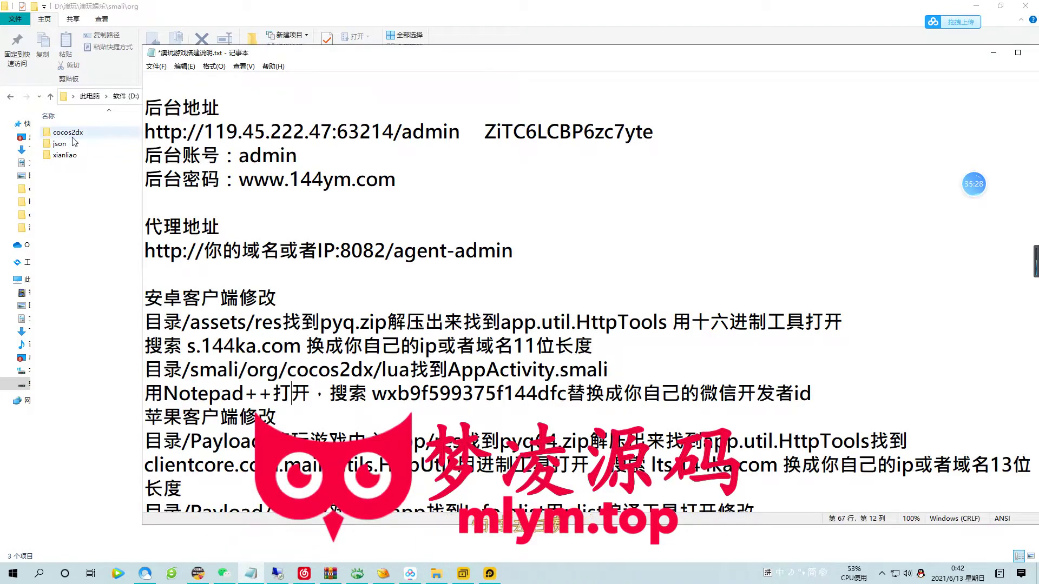
{"action": "double_click", "coordinate": [72, 135]}
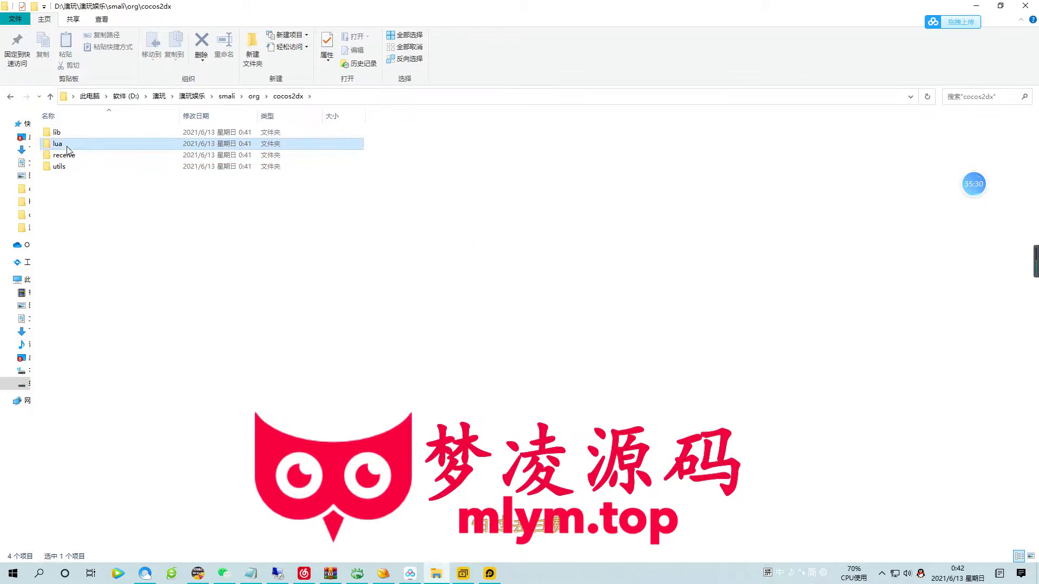
{"action": "double_click", "coordinate": [69, 144]}
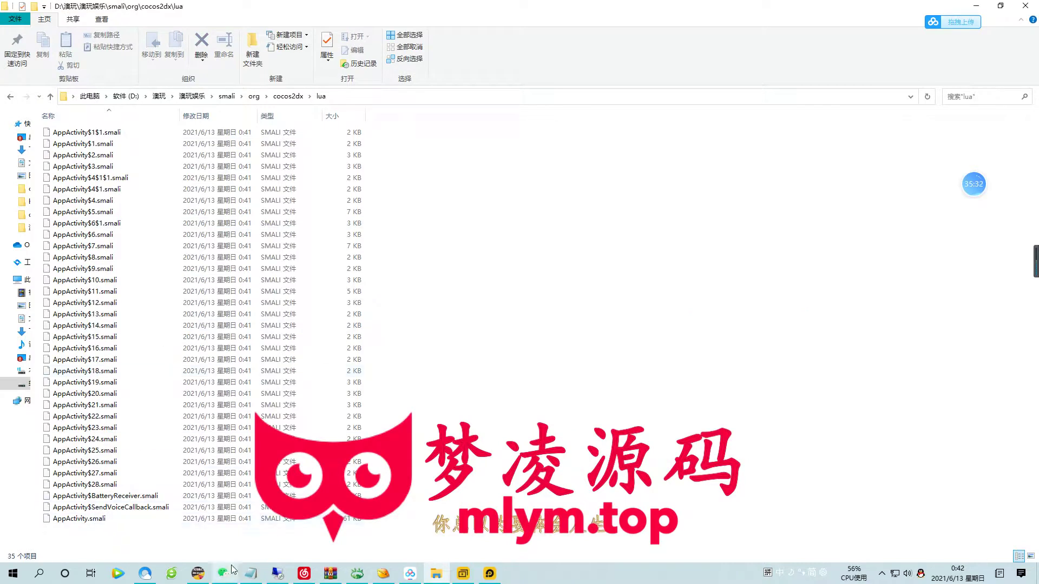
Open AppActivity.smali with Edit with Notepad++
{"action": "left_click", "coordinate": [251, 572]}
{"action": "left_click_drag", "start_coordinate": [609, 370], "coordinate": [447, 370]}
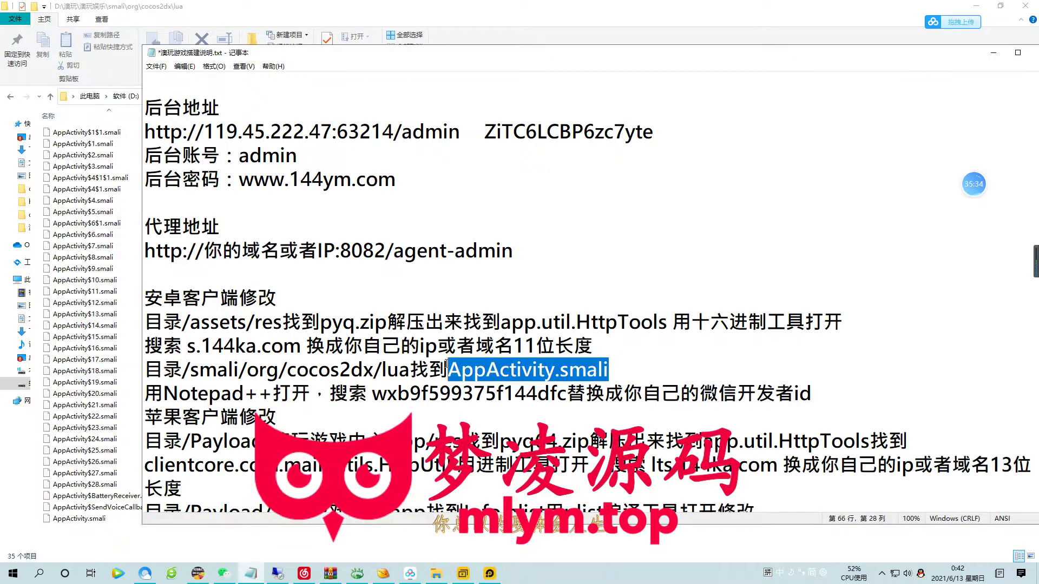
{"action": "left_click", "coordinate": [85, 519]}
{"action": "right_click", "coordinate": [85, 520]}
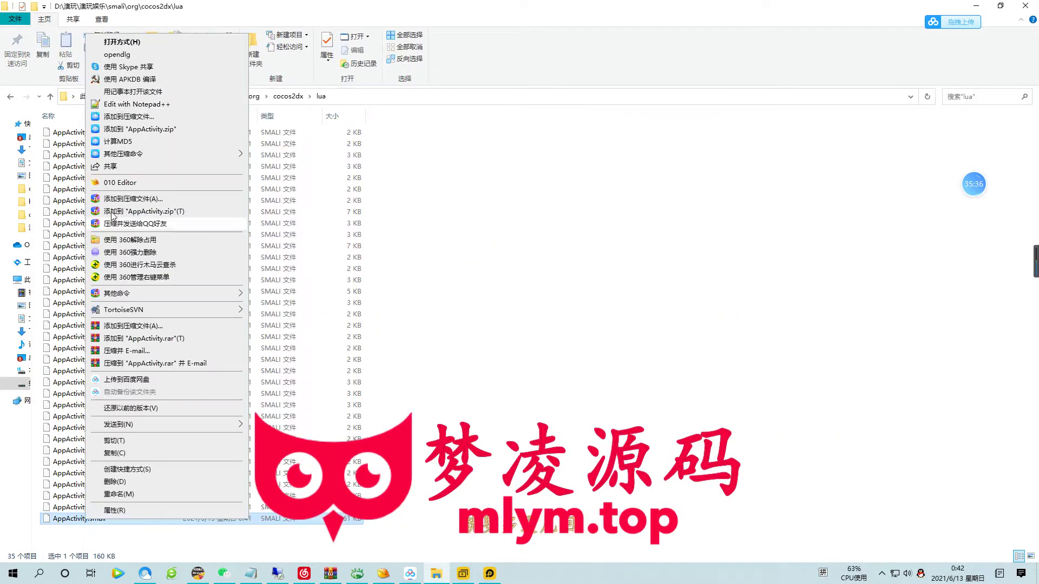
{"action": "left_click", "coordinate": [122, 106]}
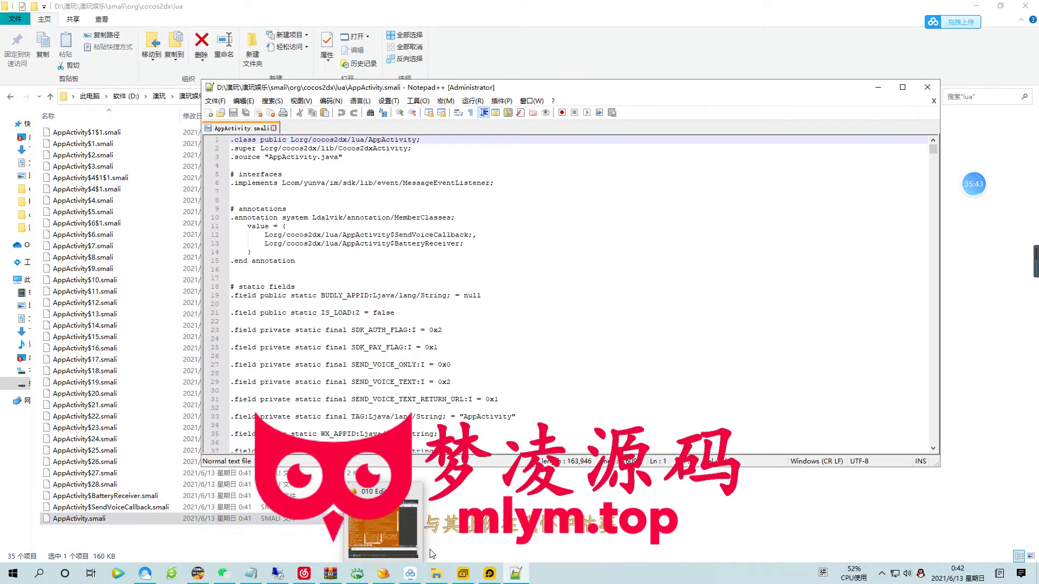
Scroll AppActivity.smali to line 148 and select the WeChat app ID string
{"action": "scroll", "coordinate": [434, 333], "scroll_direction": "down", "scroll_amount": 6}
{"action": "scroll", "coordinate": [434, 333], "scroll_direction": "down", "scroll_amount": 12}
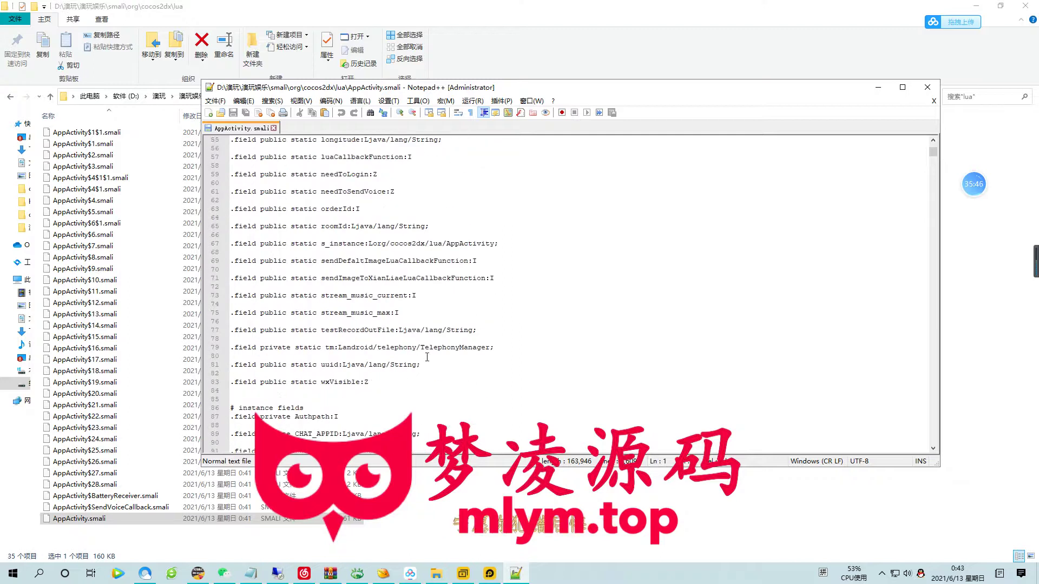
{"action": "scroll", "coordinate": [427, 357], "scroll_direction": "down", "scroll_amount": 4}
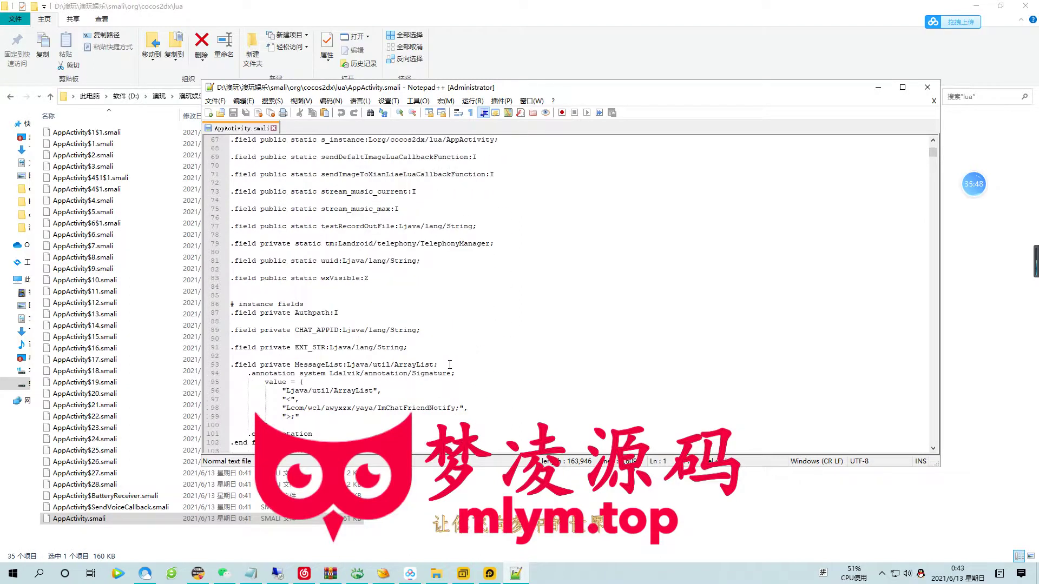
{"action": "scroll", "coordinate": [450, 365], "scroll_direction": "up", "scroll_amount": 4}
{"action": "scroll", "coordinate": [451, 362], "scroll_direction": "down", "scroll_amount": 10}
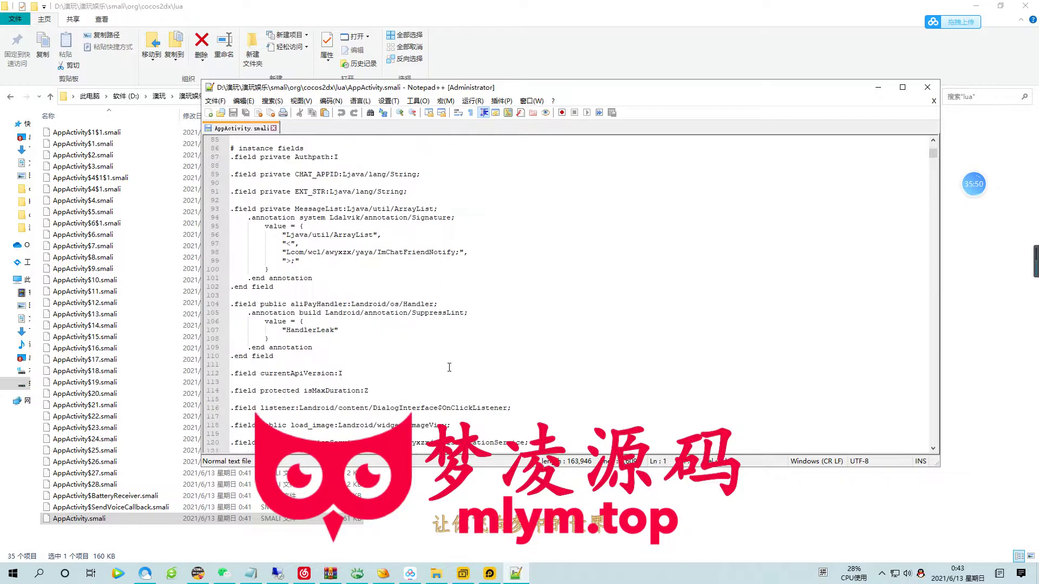
{"action": "scroll", "coordinate": [381, 349], "scroll_direction": "down", "scroll_amount": 11}
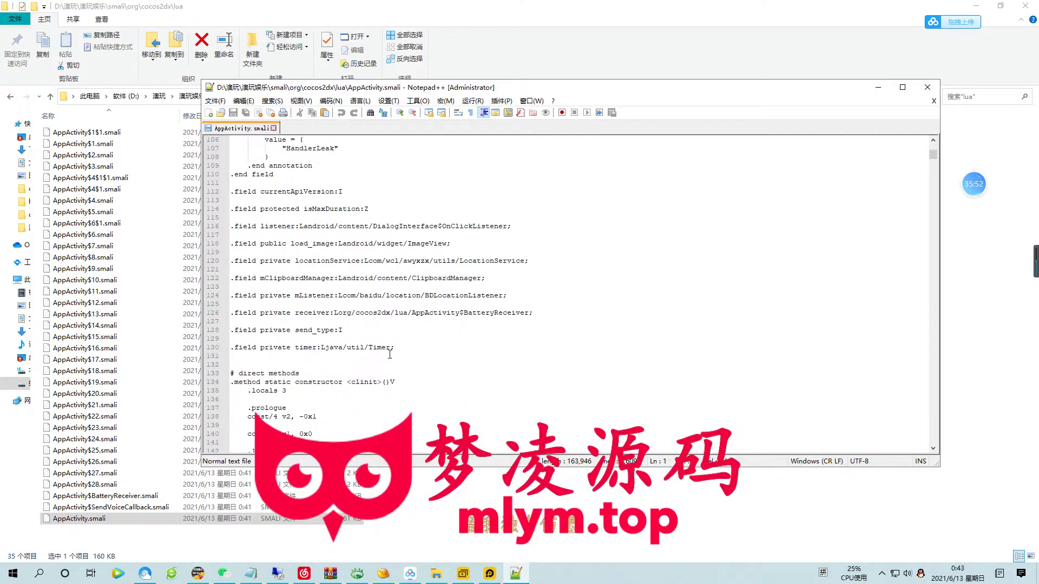
{"action": "scroll", "coordinate": [395, 362], "scroll_direction": "down", "scroll_amount": 2}
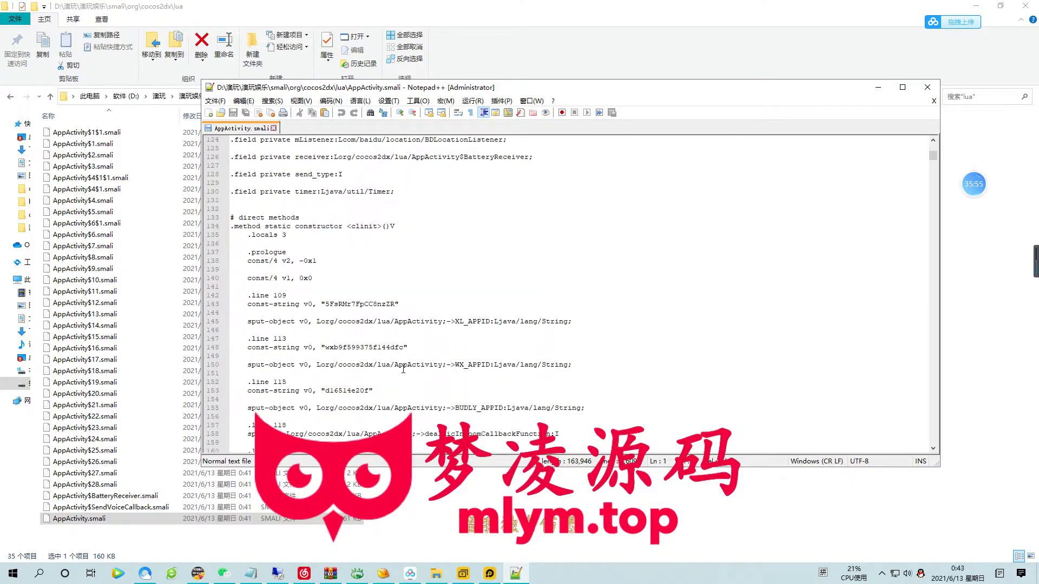
{"action": "left_click_drag", "start_coordinate": [327, 350], "coordinate": [373, 351]}
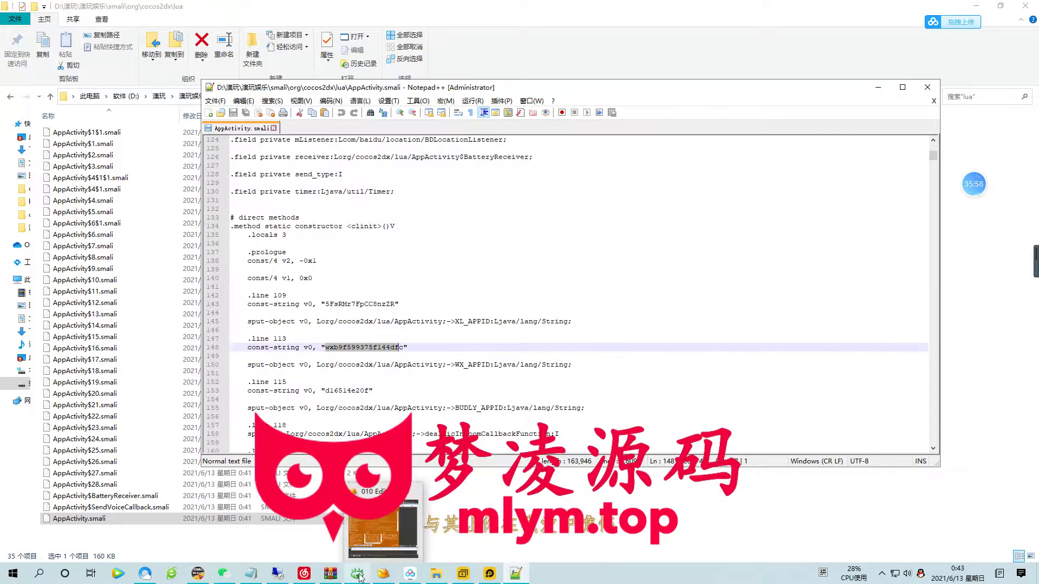
{"action": "left_click", "coordinate": [250, 573]}
{"action": "left_click", "coordinate": [485, 393]}
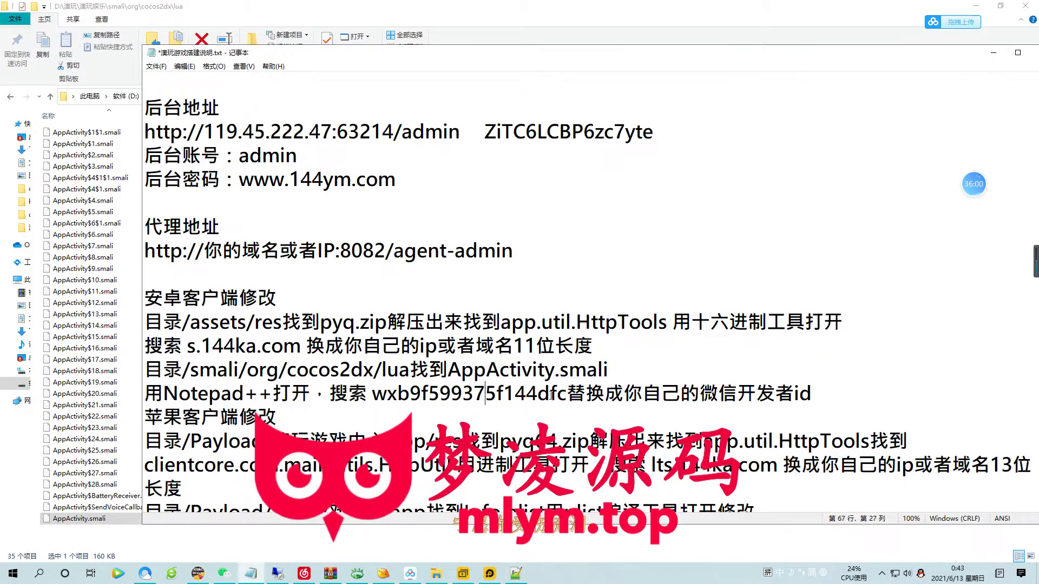
{"action": "left_click_drag", "start_coordinate": [557, 393], "coordinate": [372, 394]}
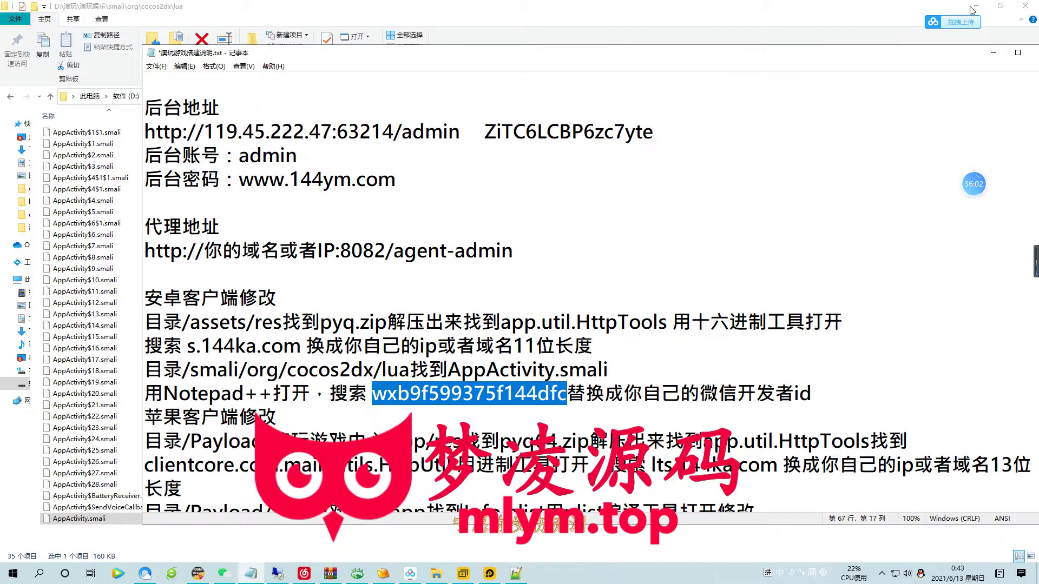
{"action": "left_click", "coordinate": [994, 56]}
{"action": "key", "text": "ctrl+f"}
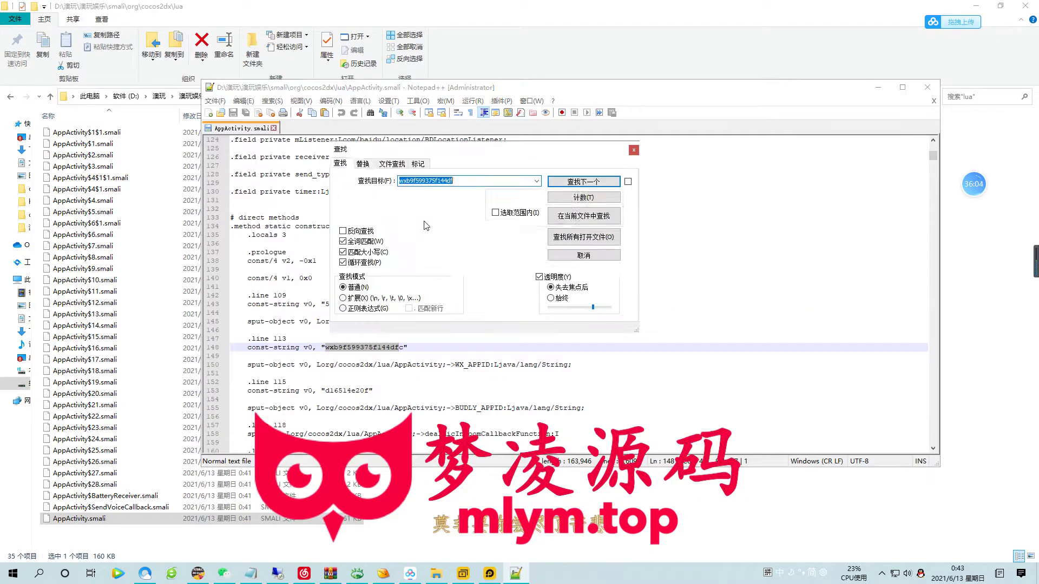
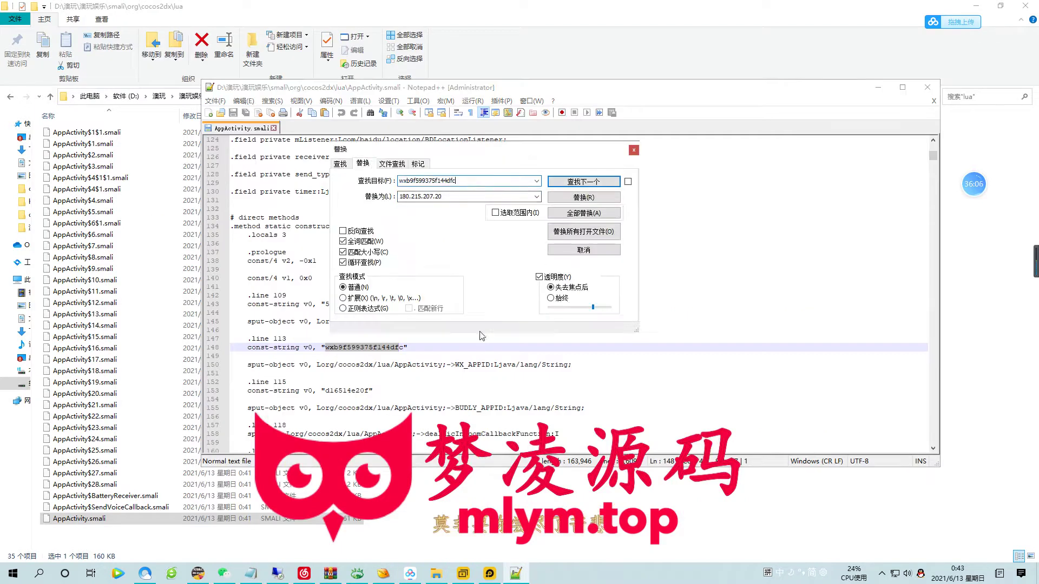
Copy the new AppID from the WeChat chat and Replace All the WX_APPID value with it
{"action": "left_click", "coordinate": [224, 573]}
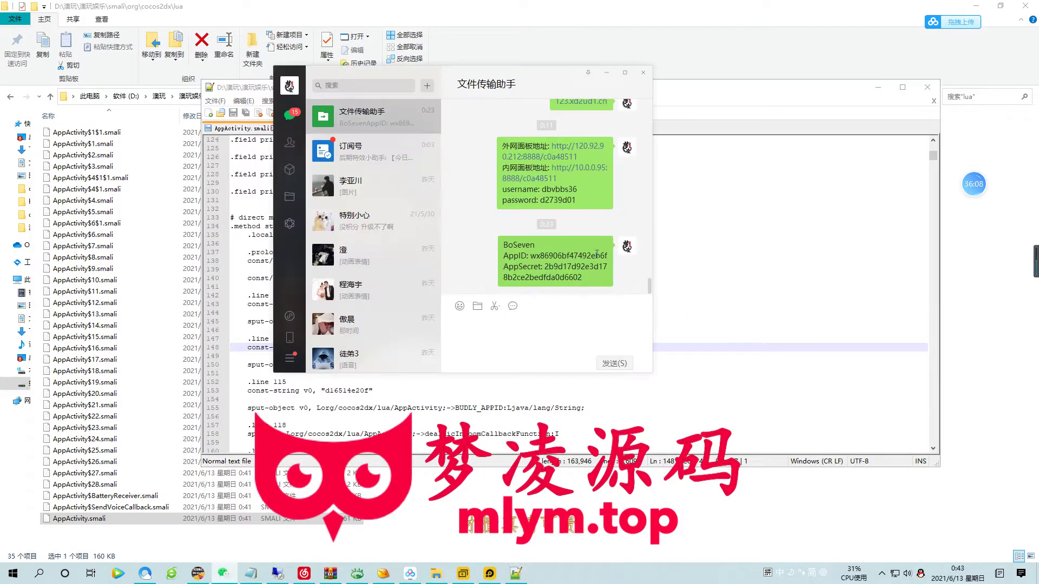
{"action": "left_click_drag", "start_coordinate": [607, 255], "coordinate": [529, 255]}
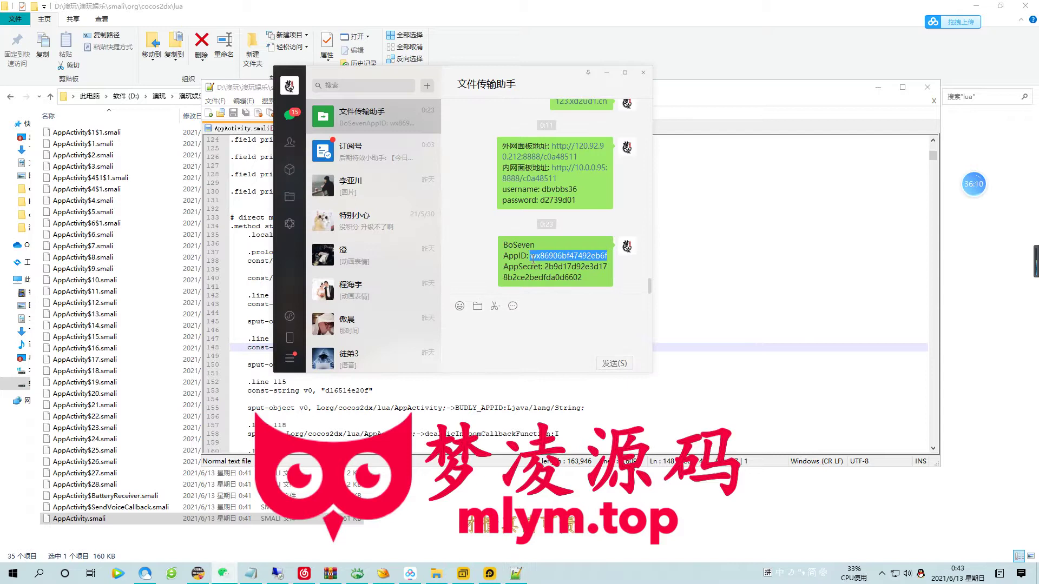
{"action": "key", "text": "ctrl+c"}
{"action": "left_click", "coordinate": [606, 72]}
{"action": "left_click", "coordinate": [471, 196]}
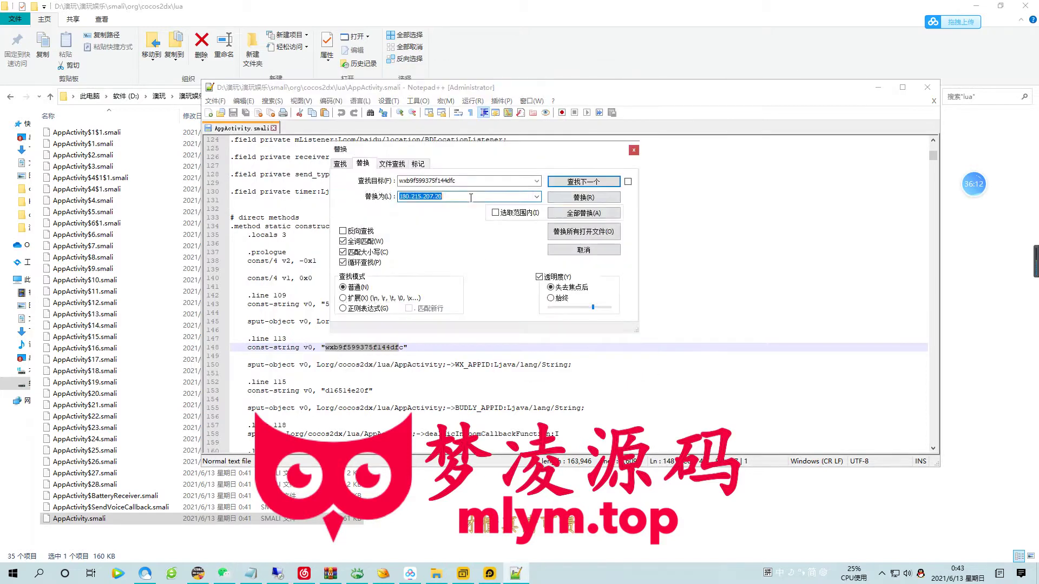
{"action": "key", "text": "ctrl+v"}
{"action": "left_click", "coordinate": [583, 213]}
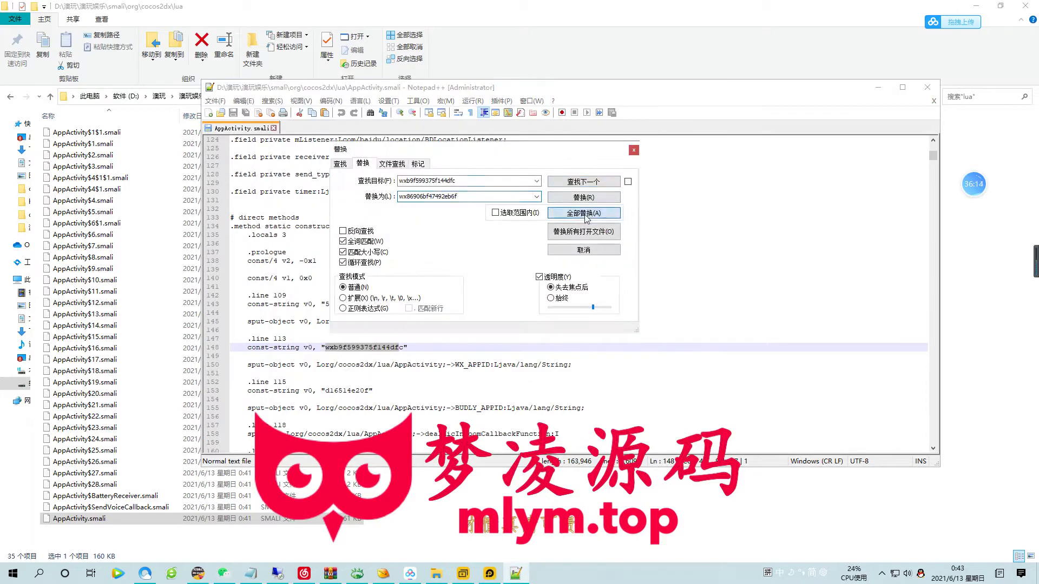
Save AppActivity.smali, close its tab and exit Notepad++
{"action": "left_click", "coordinate": [634, 150]}
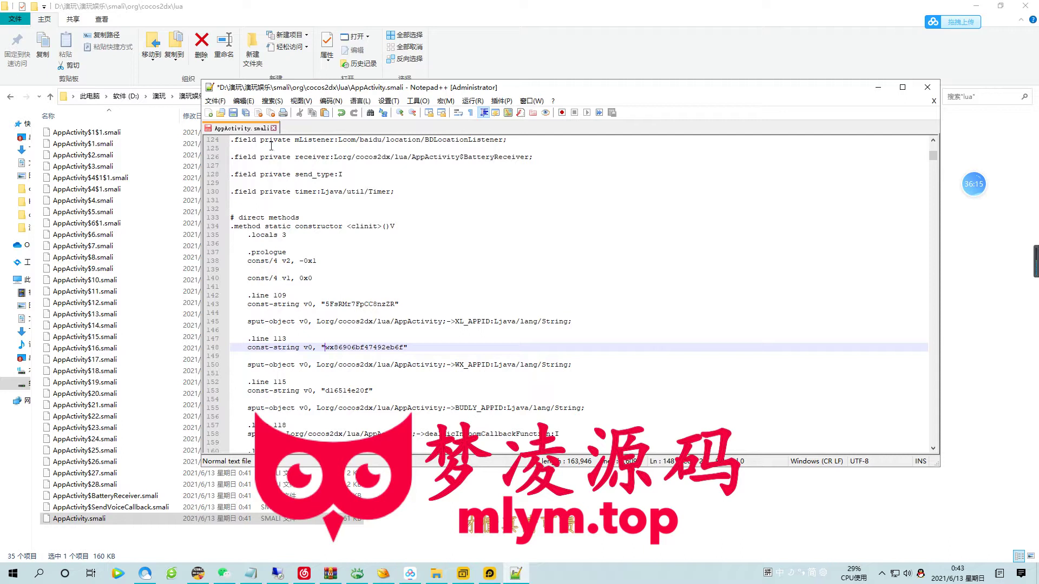
{"action": "left_click", "coordinate": [234, 114]}
{"action": "left_click", "coordinate": [270, 113]}
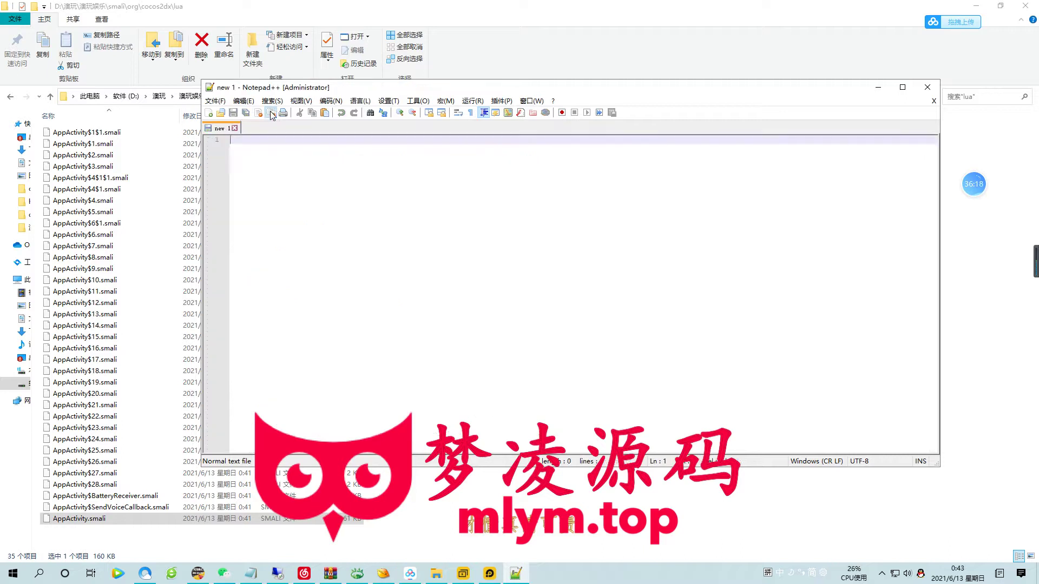
{"action": "left_click", "coordinate": [928, 88]}
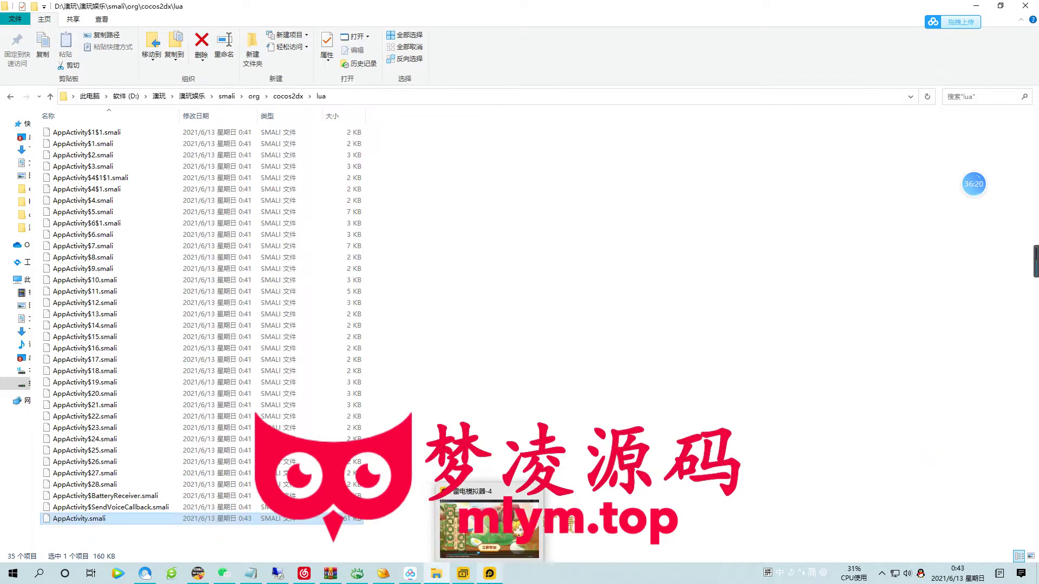
Bring LDPlayer forward and launch the 雷电游戏中心 app
{"action": "left_click", "coordinate": [489, 573]}
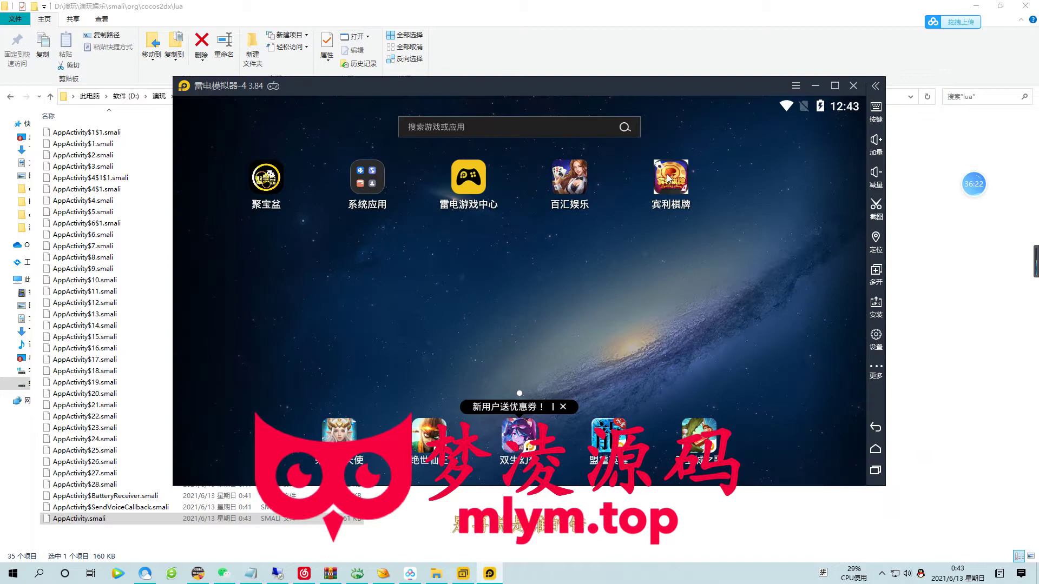
{"action": "left_click", "coordinate": [361, 180]}
{"action": "left_click", "coordinate": [566, 281]}
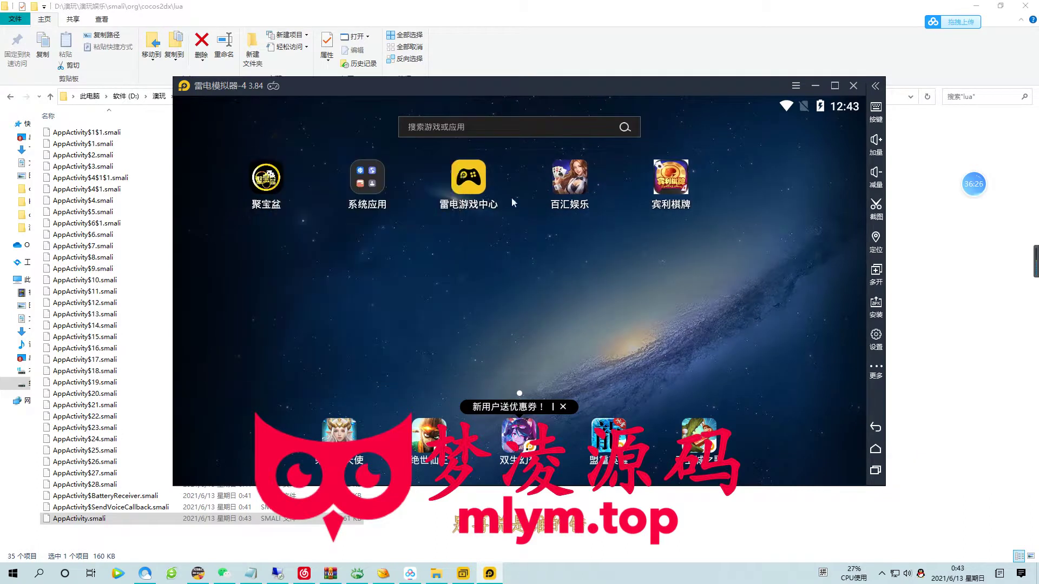
{"action": "left_click", "coordinate": [469, 176]}
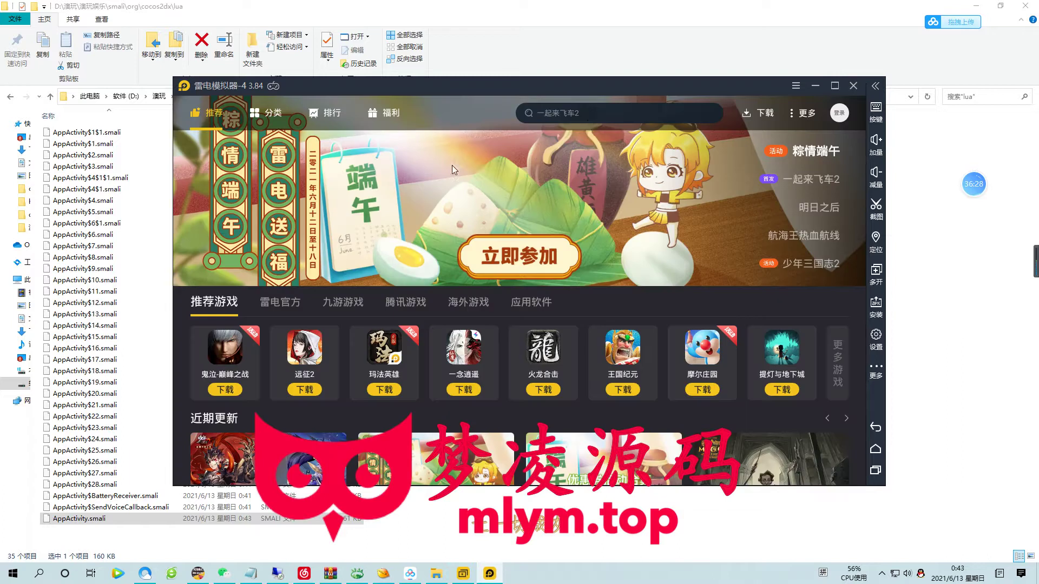
Search the game center with 'weix', open the 微信 detail page, and minimize the emulator
{"action": "left_click", "coordinate": [586, 114]}
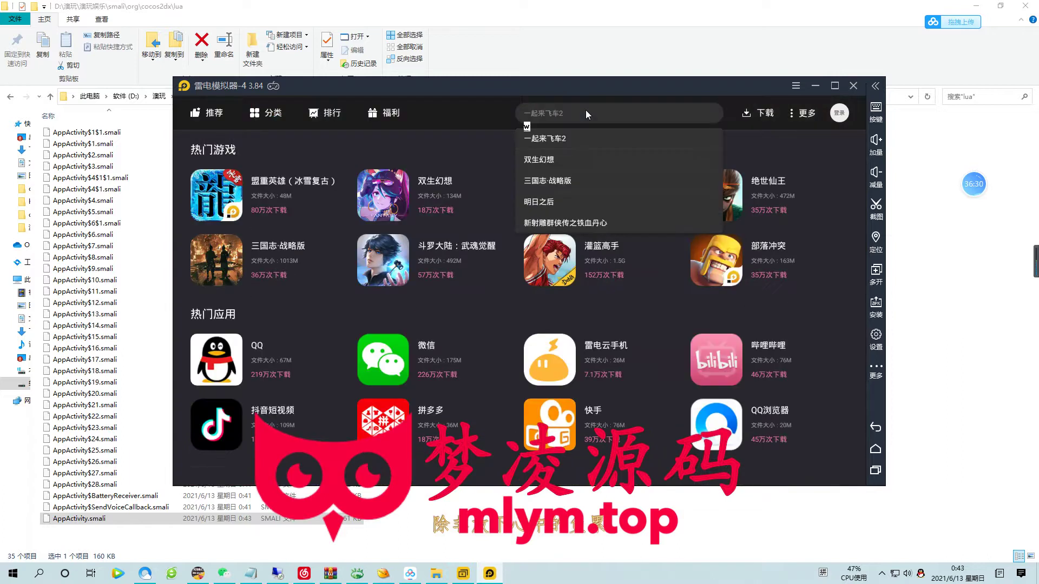
{"action": "type", "text": "weix"}
{"action": "left_click", "coordinate": [393, 369]}
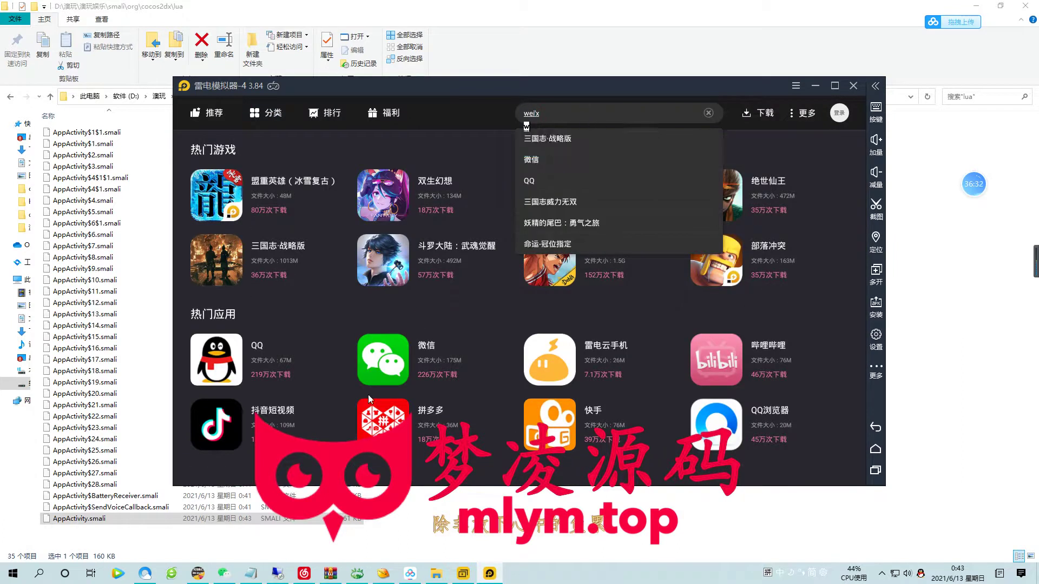
{"action": "left_click", "coordinate": [388, 365]}
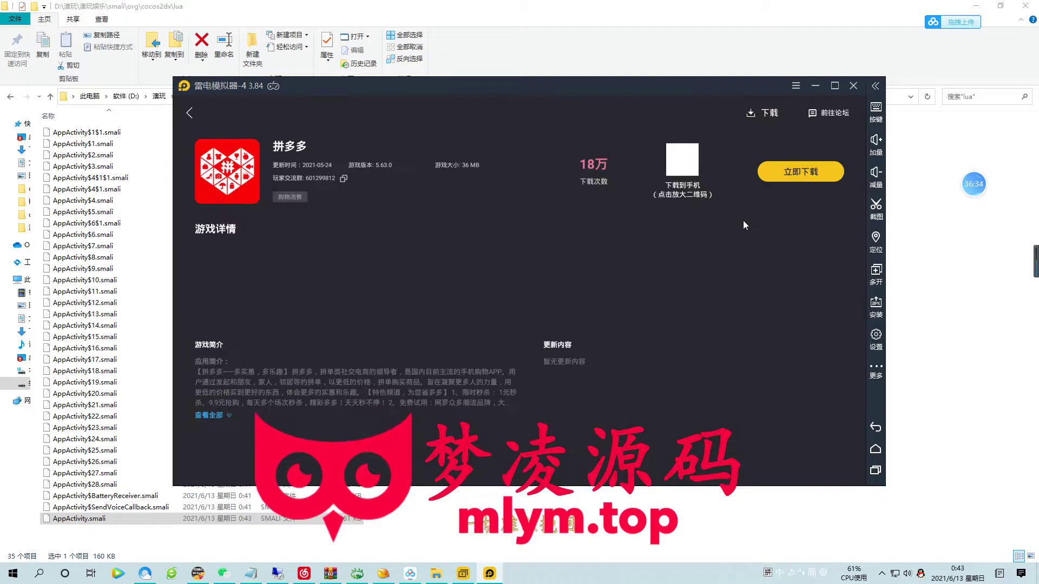
{"action": "left_click", "coordinate": [190, 114]}
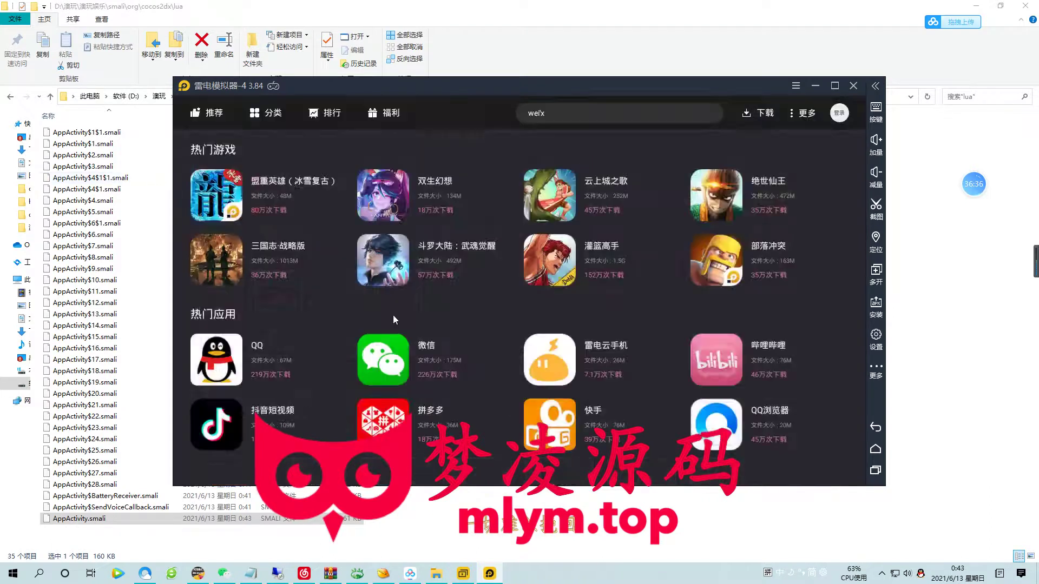
{"action": "left_click", "coordinate": [380, 354]}
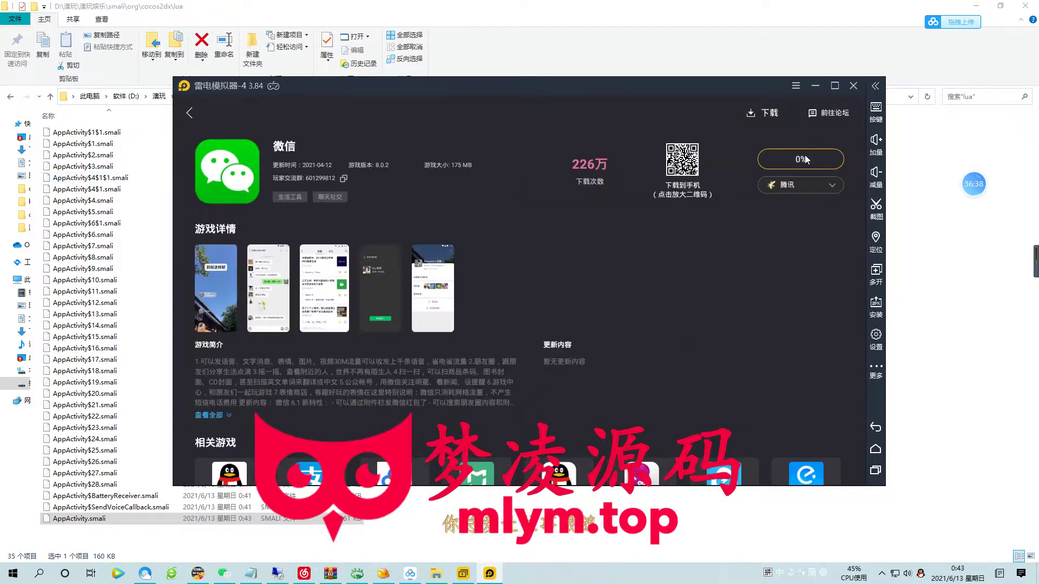
{"action": "left_click", "coordinate": [817, 85]}
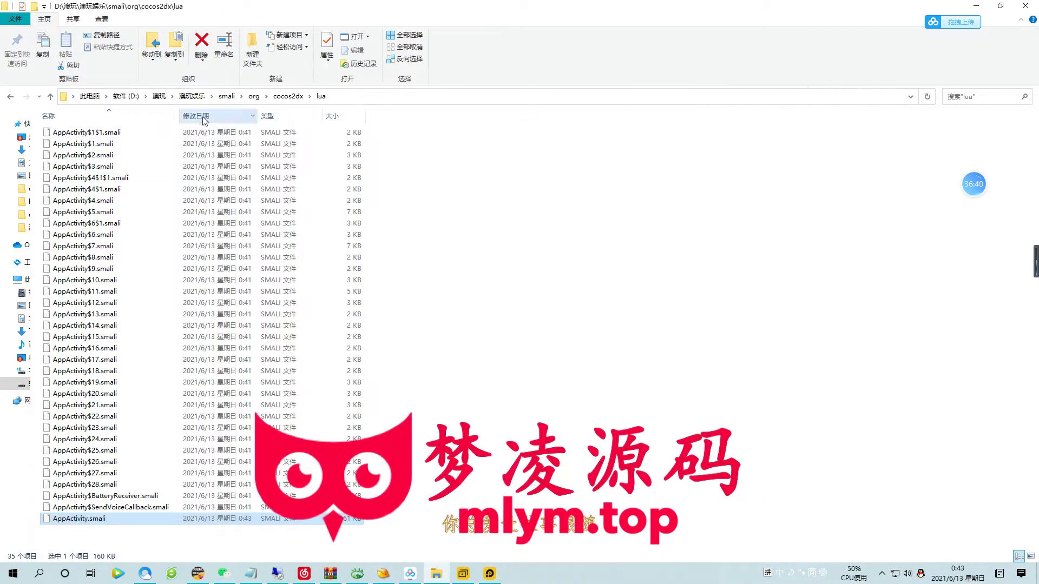
From D:\澳玩, run the APK tool on the 澳玩娱乐 folder and close its console
{"action": "left_click", "coordinate": [160, 96]}
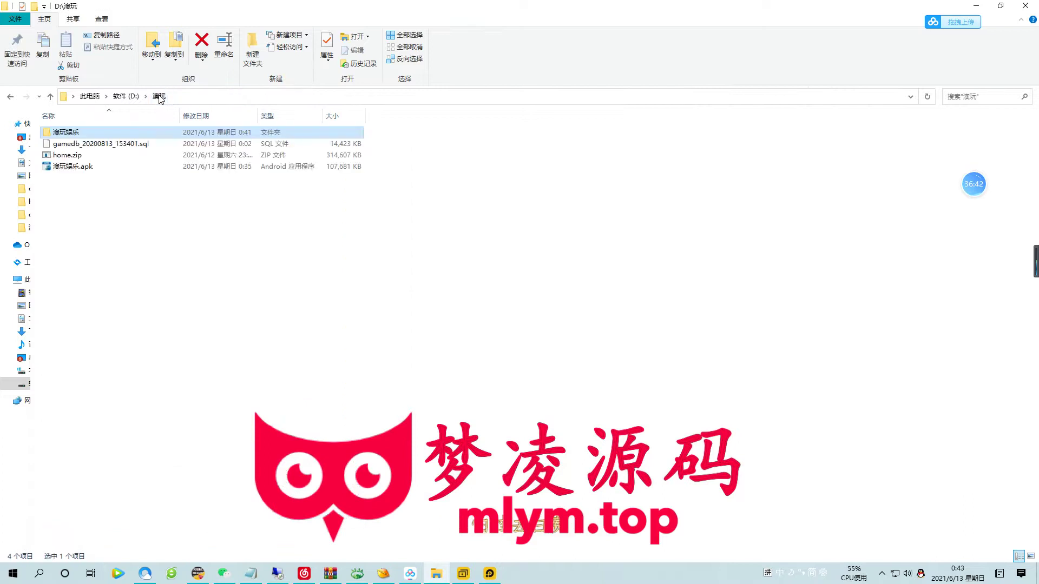
{"action": "right_click", "coordinate": [62, 138]}
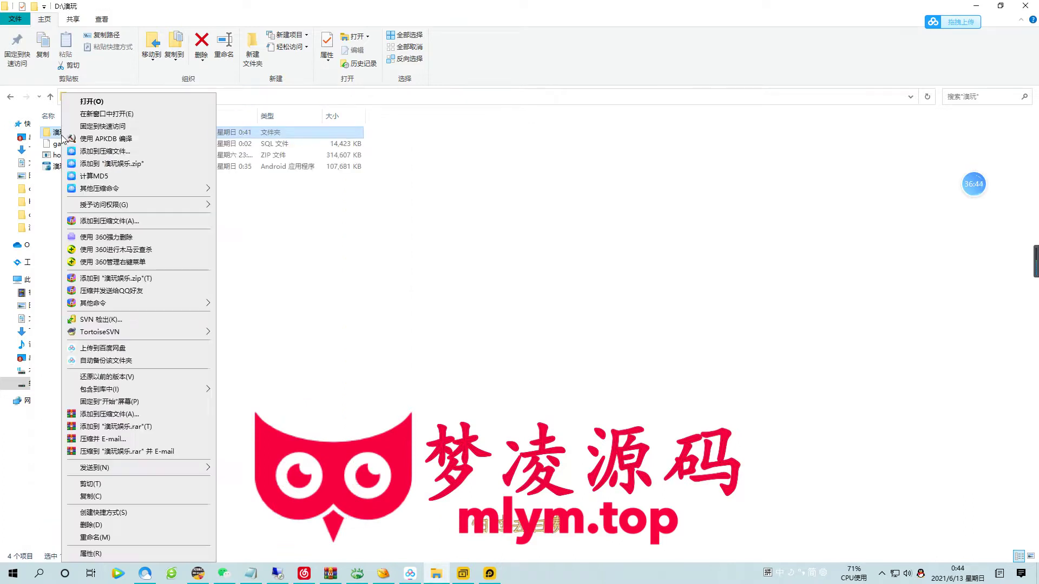
{"action": "left_click", "coordinate": [85, 140]}
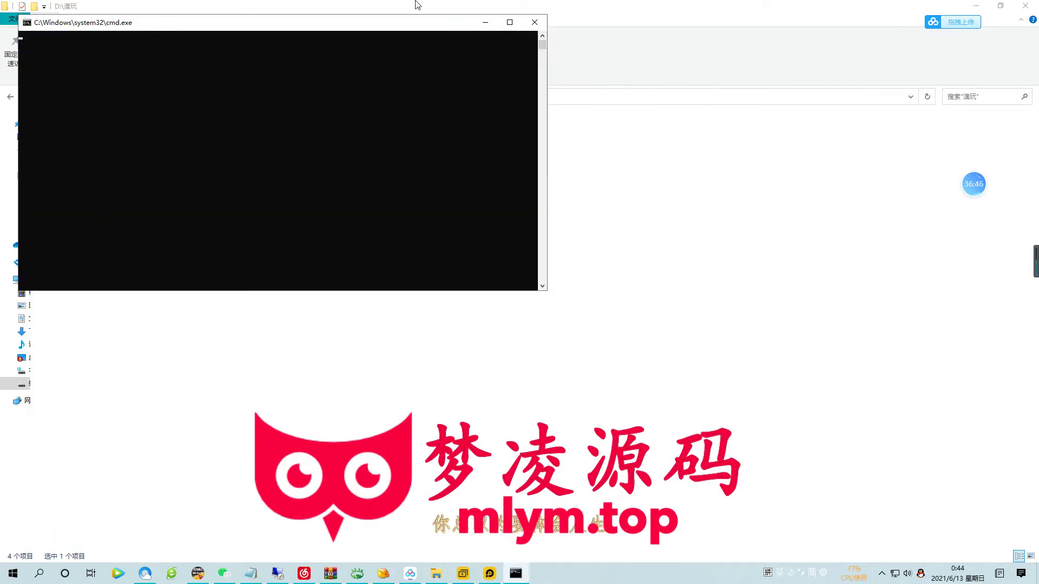
{"action": "left_click", "coordinate": [523, 22]}
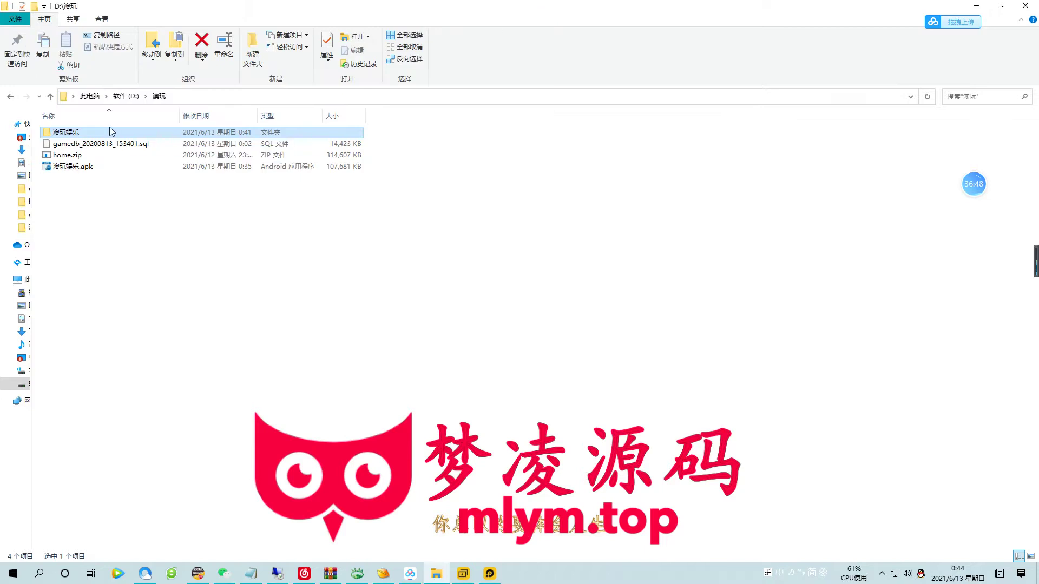
Open 澳玩娱乐 > assets > res and open the pyq.zip archive
{"action": "double_click", "coordinate": [109, 132]}
{"action": "double_click", "coordinate": [78, 133]}
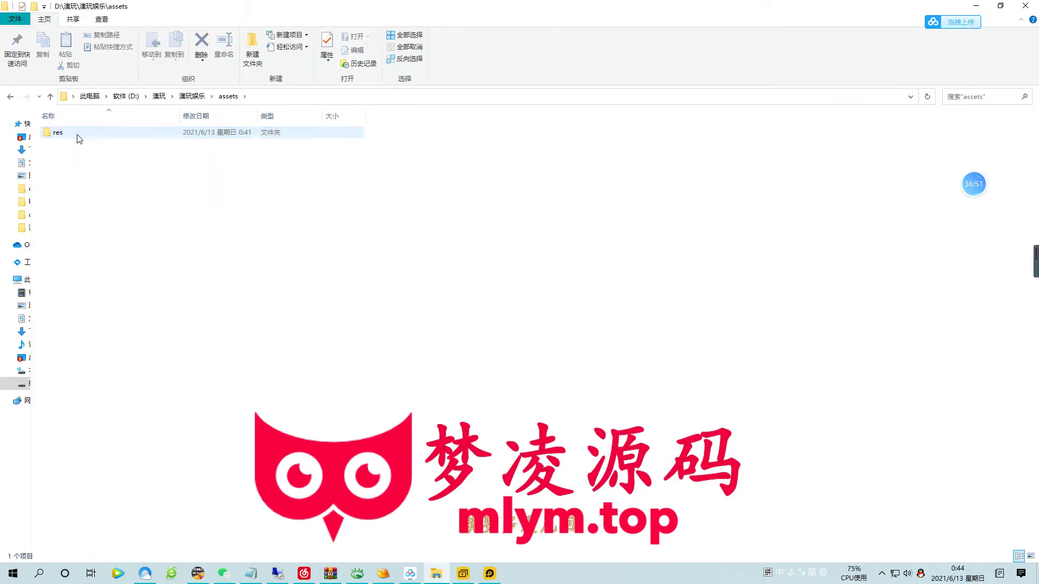
{"action": "double_click", "coordinate": [79, 133]}
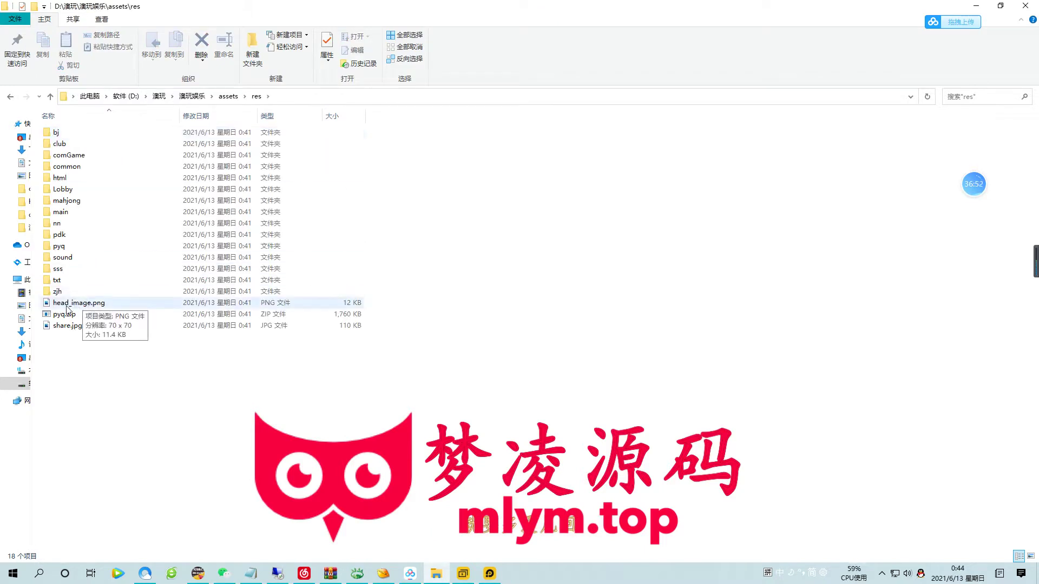
{"action": "double_click", "coordinate": [71, 314]}
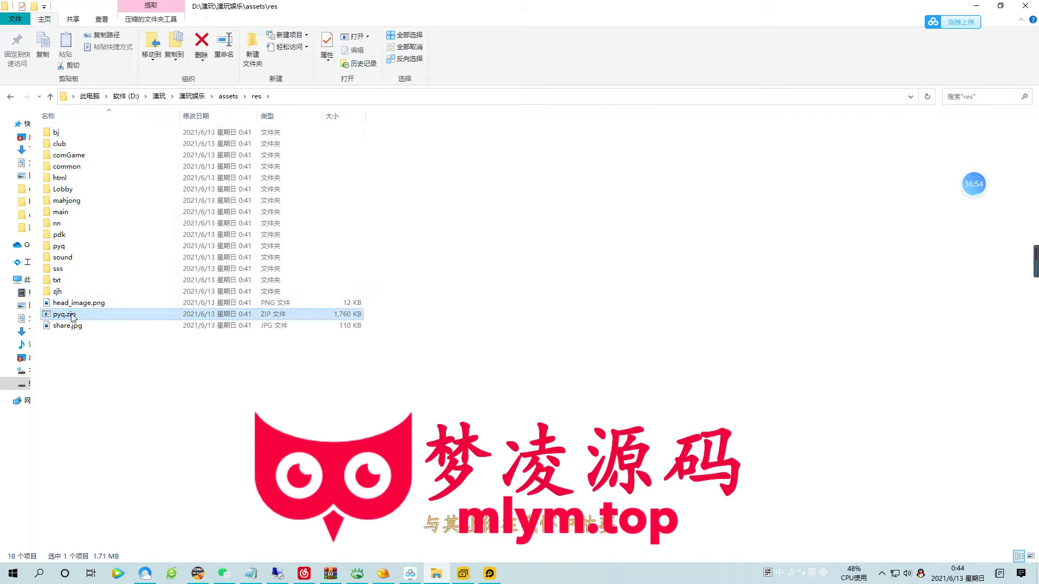
{"action": "right_click", "coordinate": [70, 249]}
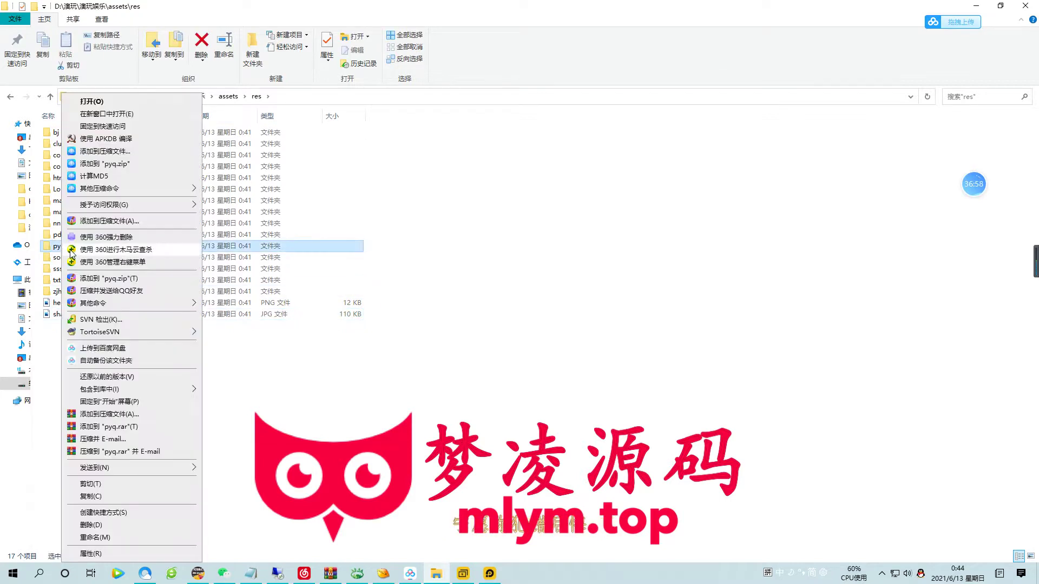
{"action": "left_click", "coordinate": [107, 415]}
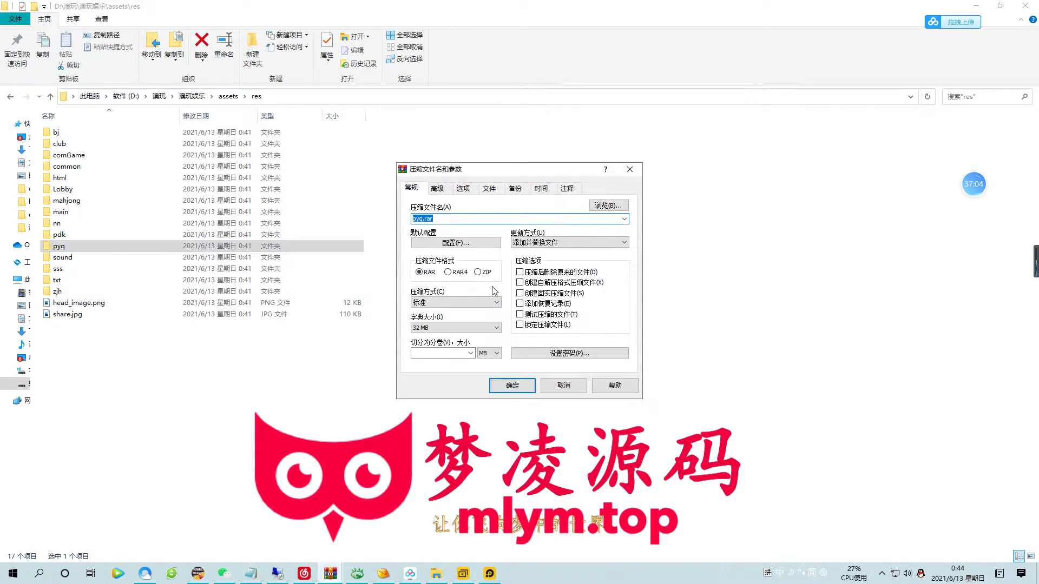
{"action": "left_click", "coordinate": [479, 272]}
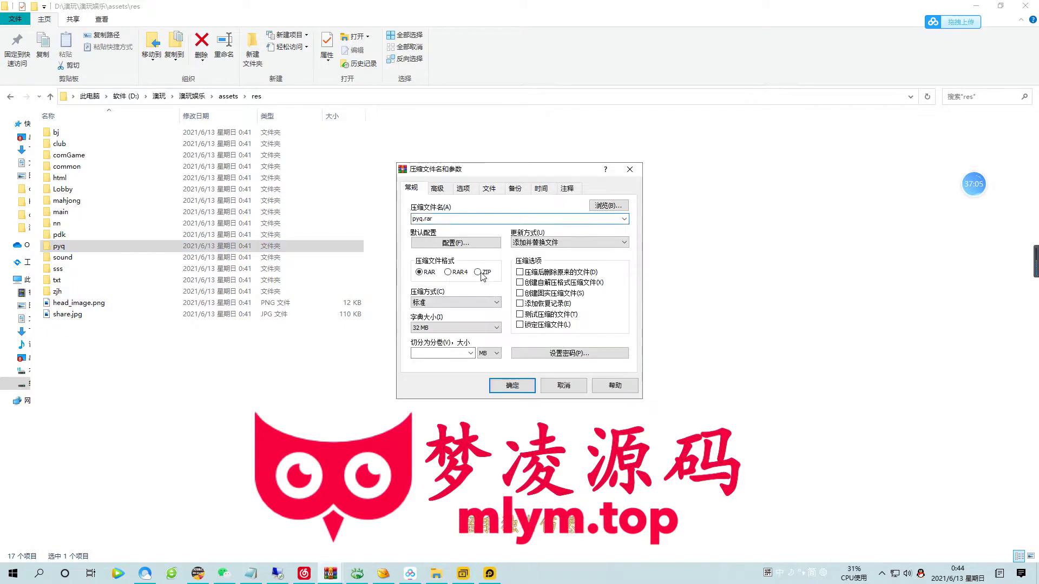
{"action": "left_click", "coordinate": [511, 385]}
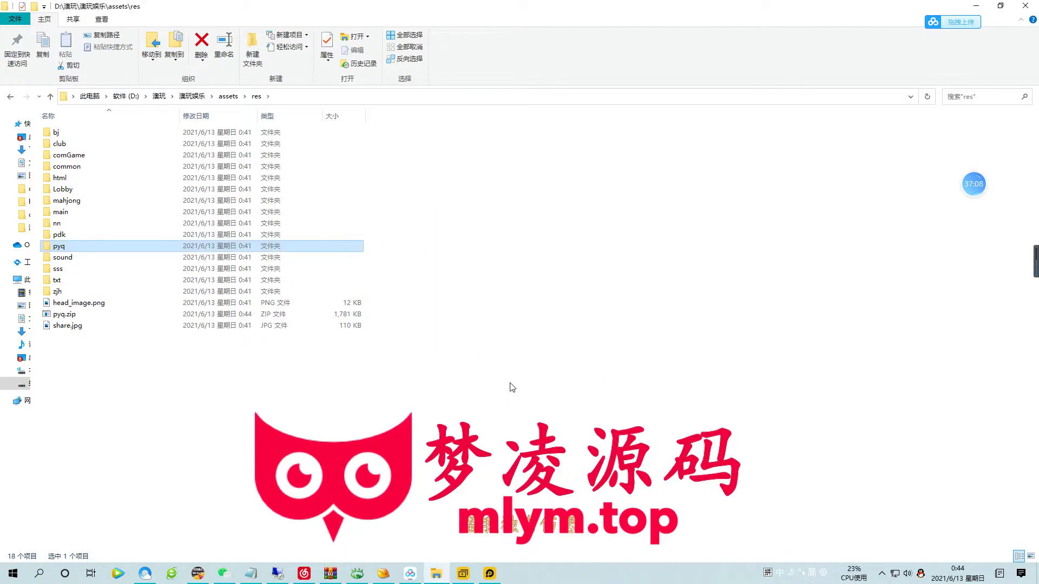
{"action": "left_click", "coordinate": [164, 439]}
{"action": "left_click", "coordinate": [149, 251]}
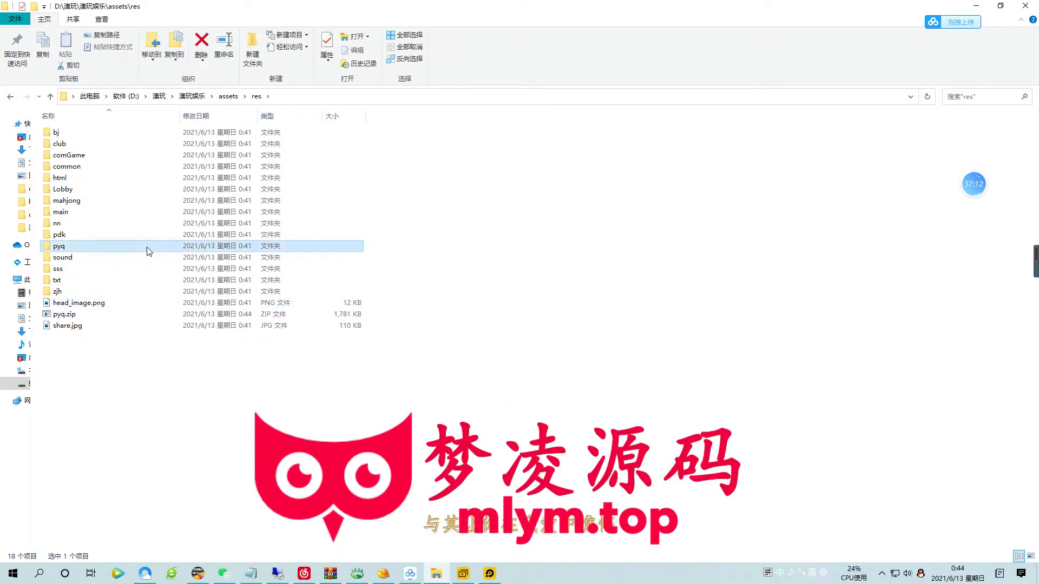
{"action": "key", "text": "Delete"}
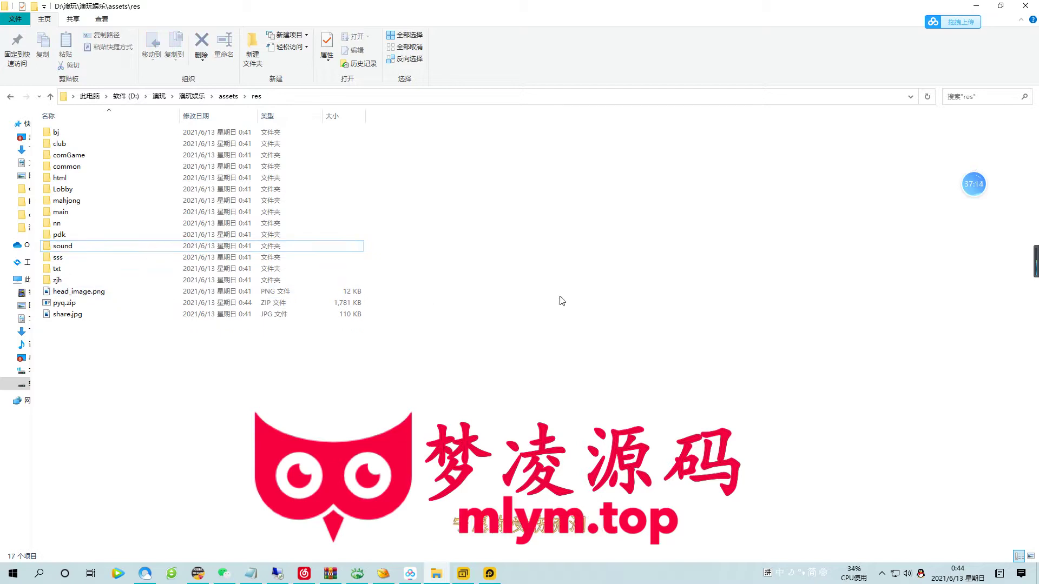
{"action": "left_click", "coordinate": [81, 304]}
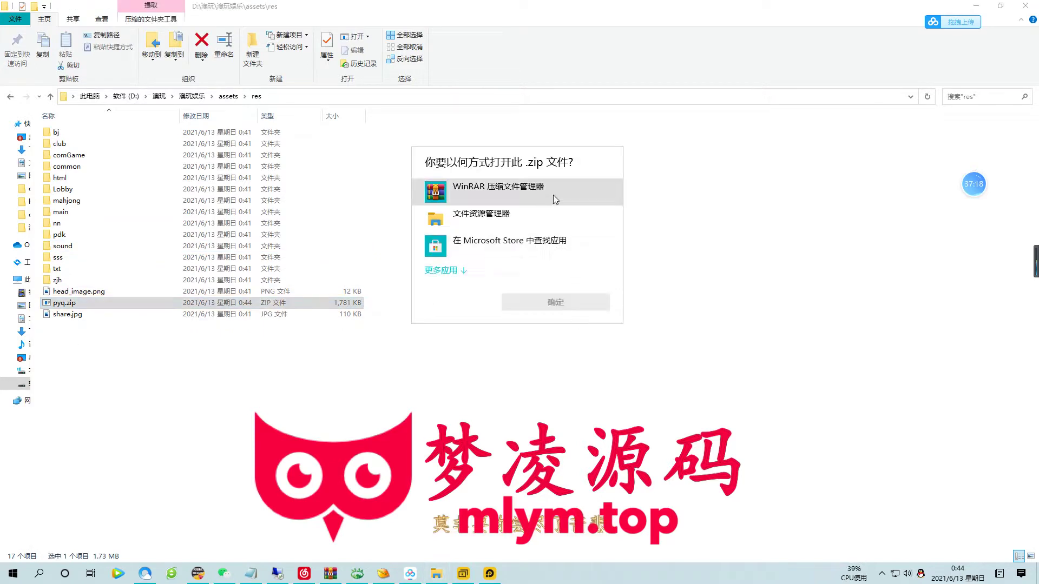
{"action": "left_click", "coordinate": [552, 195]}
{"action": "left_click", "coordinate": [557, 302]}
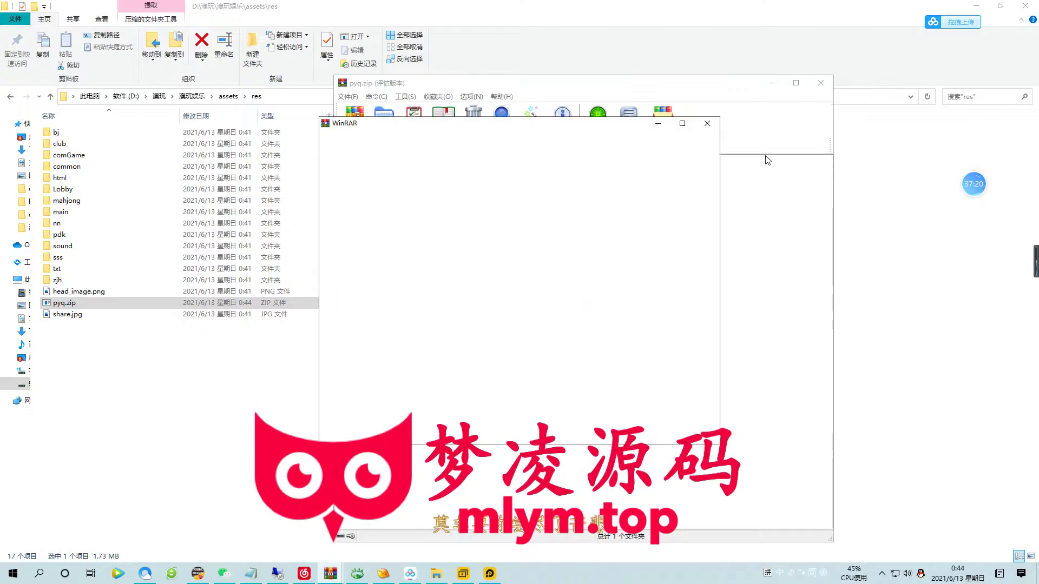
{"action": "left_click", "coordinate": [707, 124]}
{"action": "double_click", "coordinate": [357, 172]}
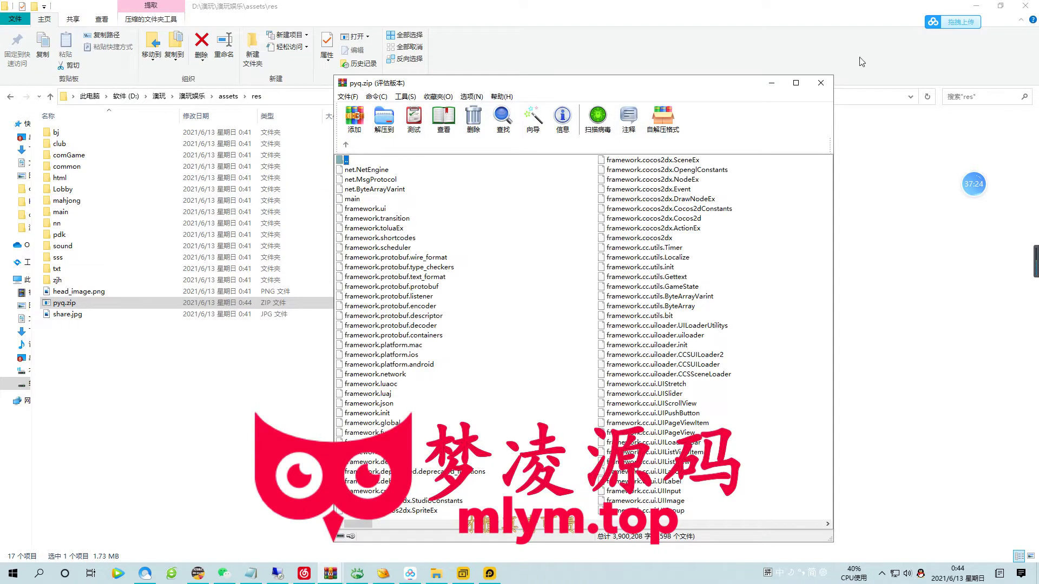
{"action": "left_click", "coordinate": [820, 83]}
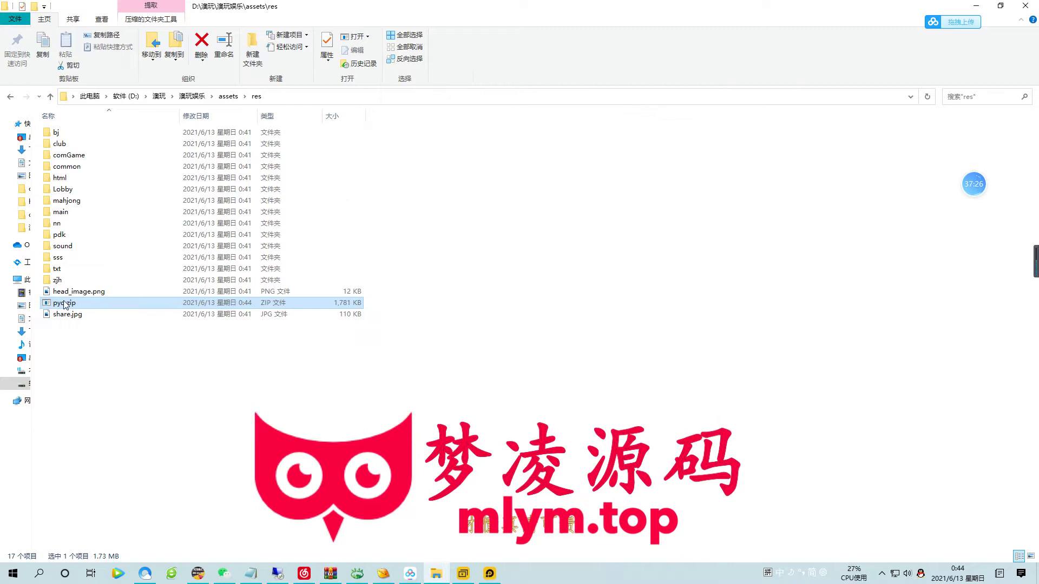
{"action": "right_click", "coordinate": [64, 306]}
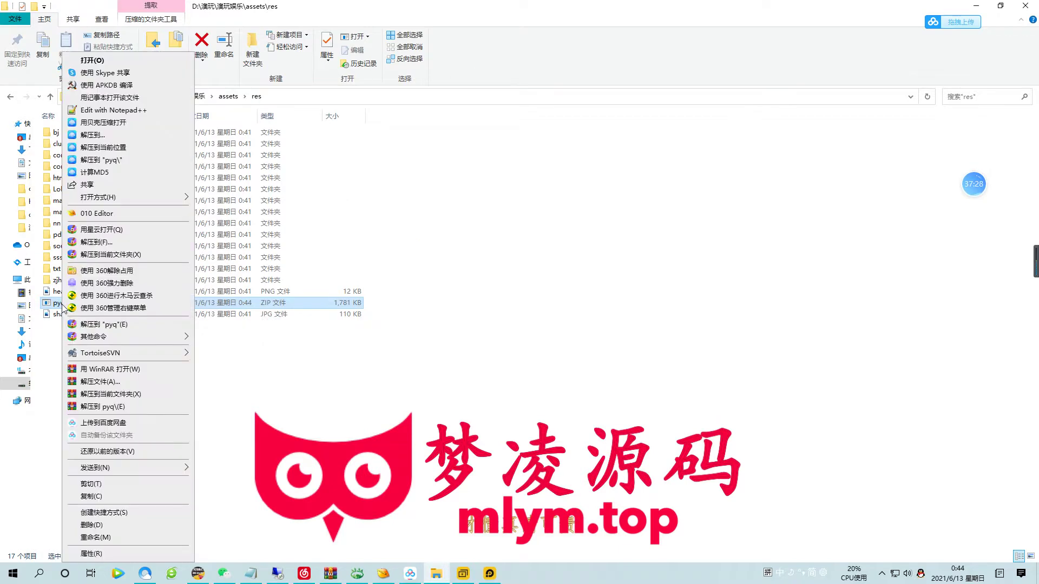
{"action": "left_click", "coordinate": [101, 395]}
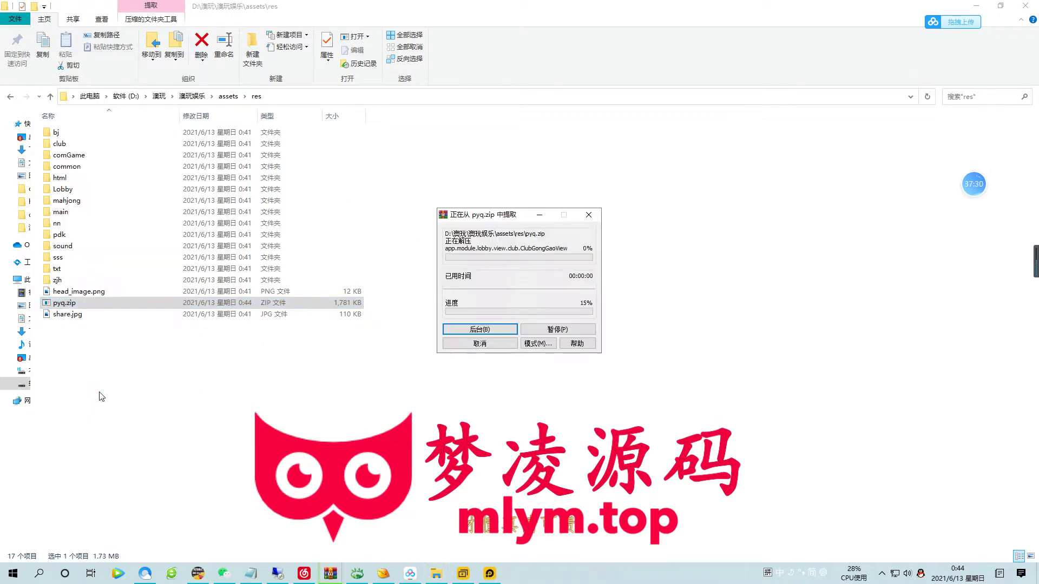
{"action": "left_click", "coordinate": [88, 394]}
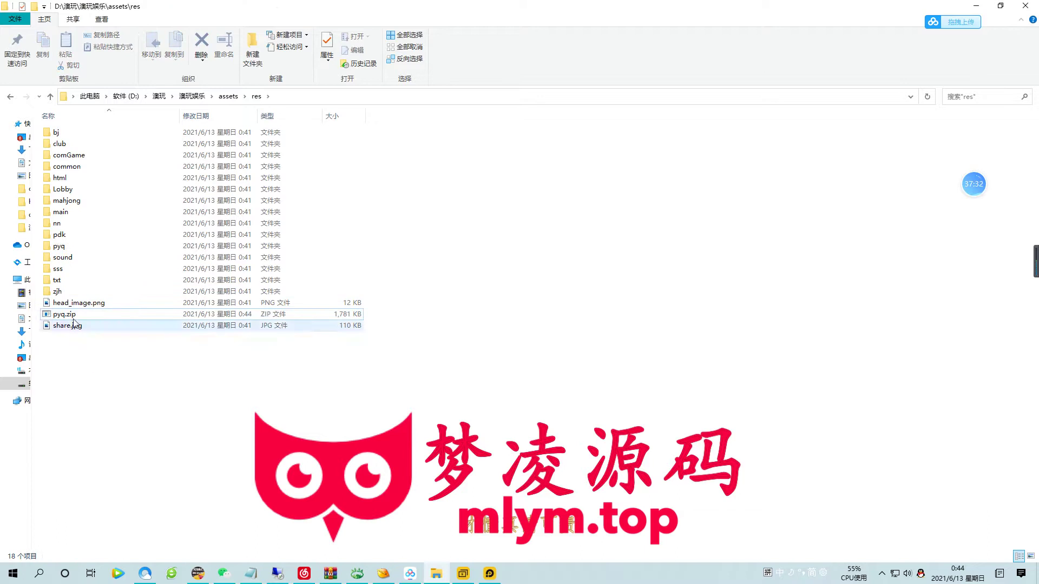
{"action": "left_click", "coordinate": [74, 315]}
{"action": "key", "text": "Delete"}
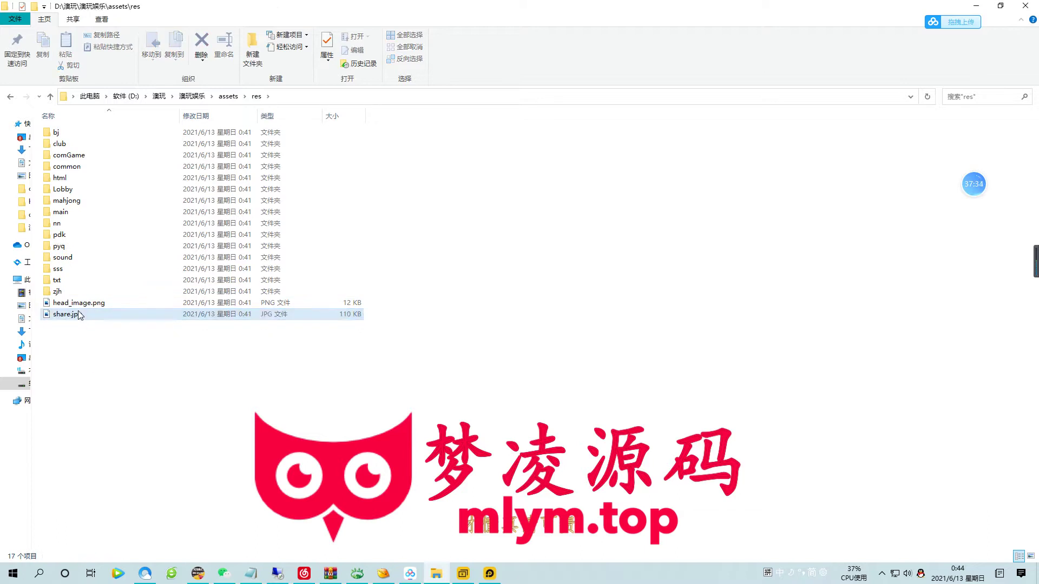
Open the extracted pyq folder and browse through its module files
{"action": "double_click", "coordinate": [63, 246]}
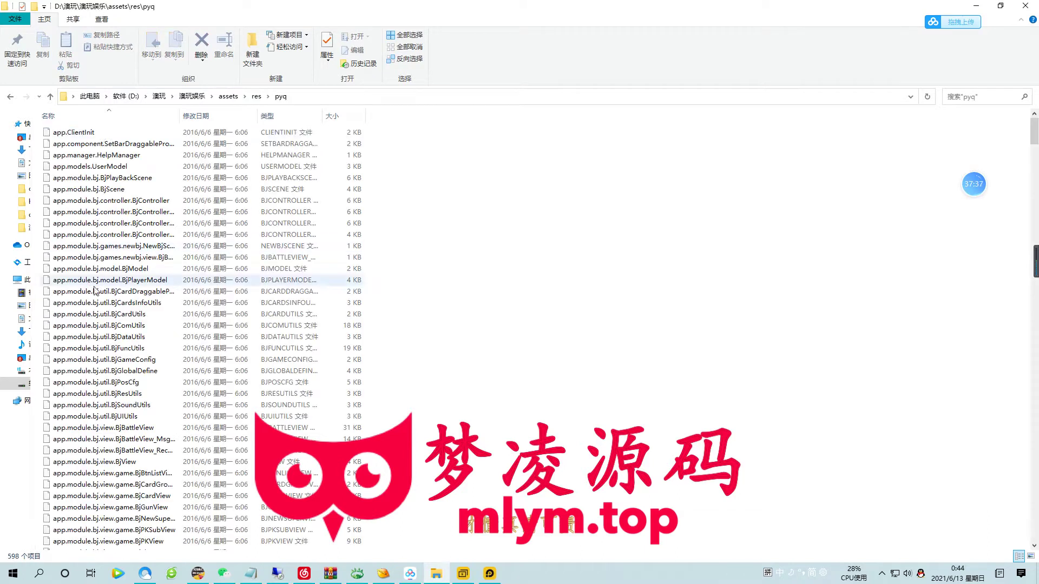
{"action": "left_click", "coordinate": [102, 132]}
{"action": "scroll", "coordinate": [103, 163], "scroll_direction": "down", "scroll_amount": 20}
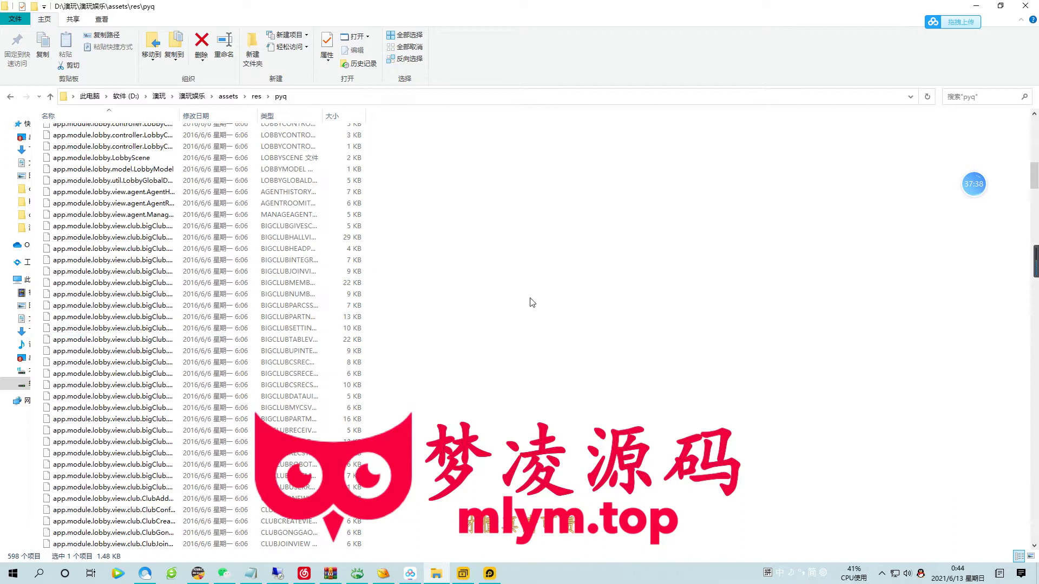
{"action": "scroll", "coordinate": [1029, 237], "scroll_direction": "down", "scroll_amount": 5}
{"action": "left_click_drag", "start_coordinate": [1033, 187], "coordinate": [1024, 296]}
{"action": "scroll", "coordinate": [707, 278], "scroll_direction": "up", "scroll_amount": 15}
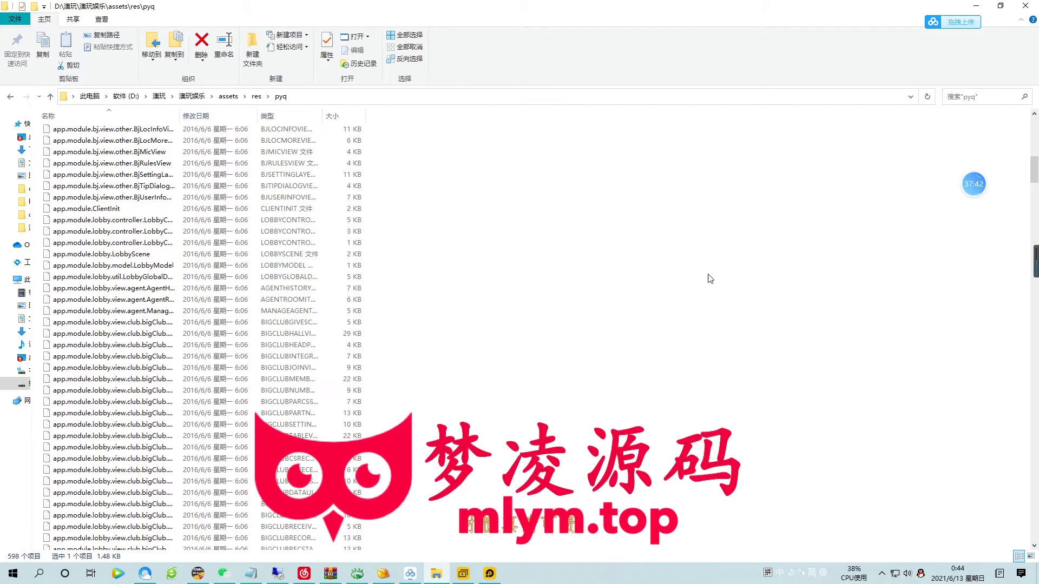
{"action": "left_click_drag", "start_coordinate": [1034, 146], "coordinate": [1032, 535]}
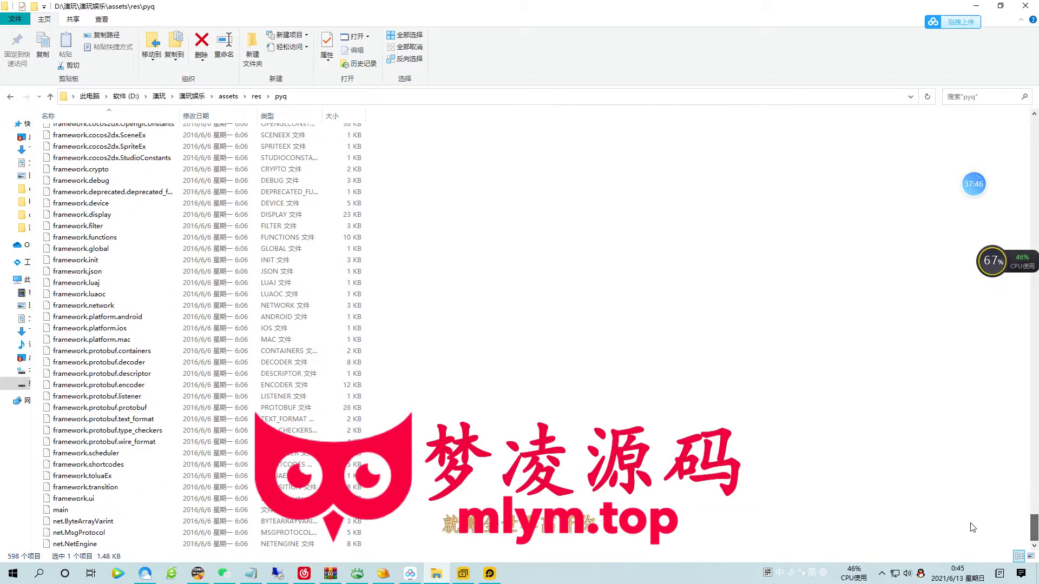
Select all 598 files in the pyq folder, from app.ClientInit onward
{"action": "left_click", "coordinate": [118, 544], "text": "ctrl"}
{"action": "scroll", "coordinate": [324, 454], "scroll_direction": "up", "scroll_amount": 20}
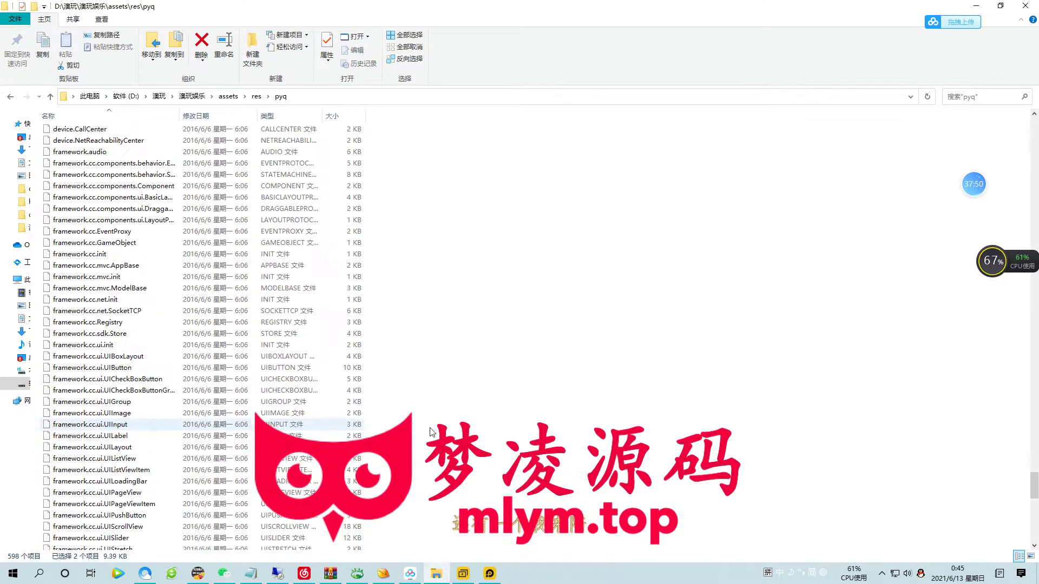
{"action": "left_click", "coordinate": [890, 417]}
{"action": "left_click_drag", "start_coordinate": [1033, 485], "coordinate": [1034, 129]}
{"action": "left_click", "coordinate": [225, 133]}
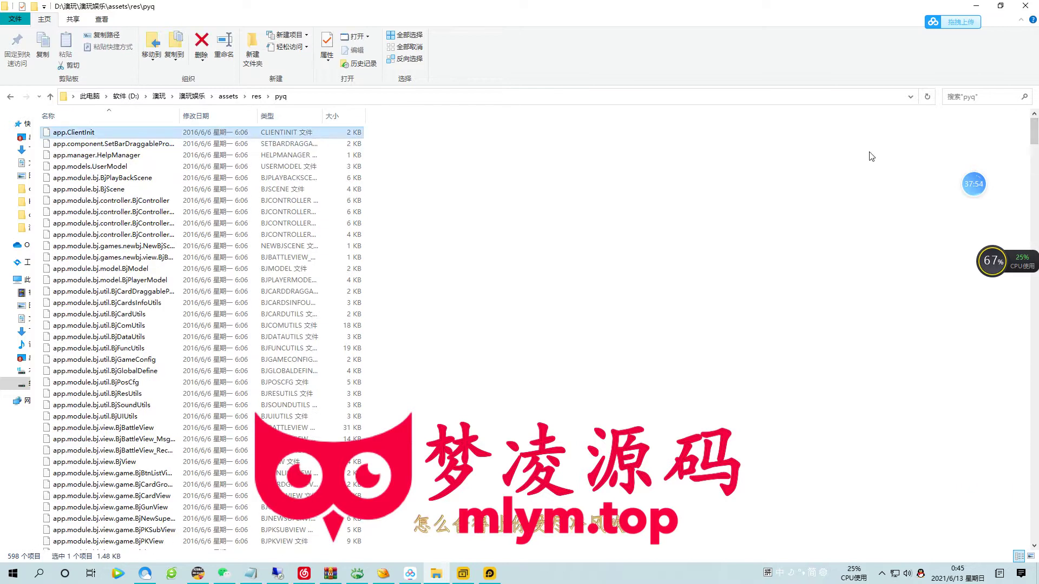
{"action": "scroll", "coordinate": [1036, 141], "scroll_direction": "down", "scroll_amount": 20}
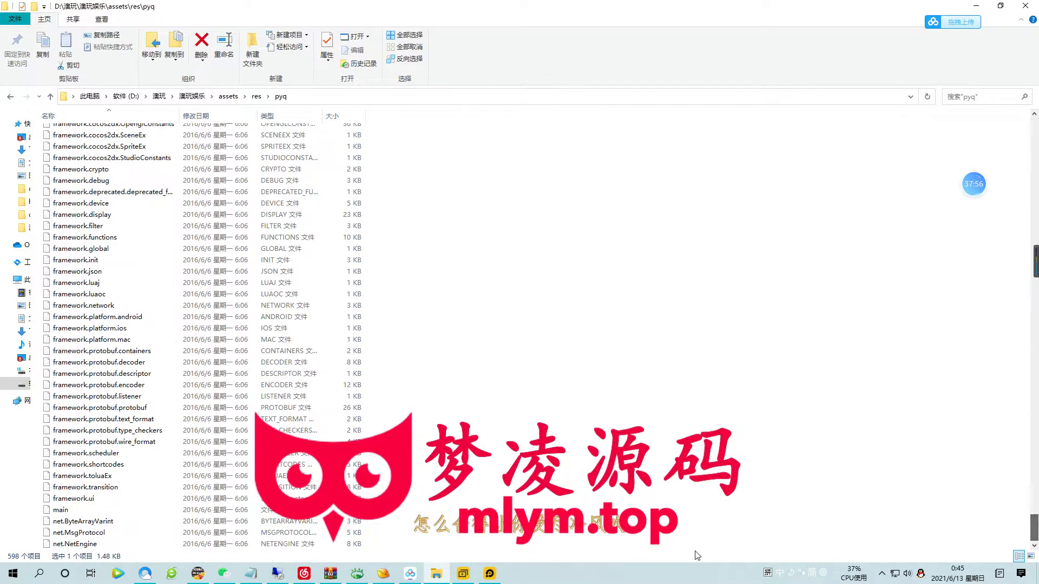
{"action": "key", "text": "ctrl+a"}
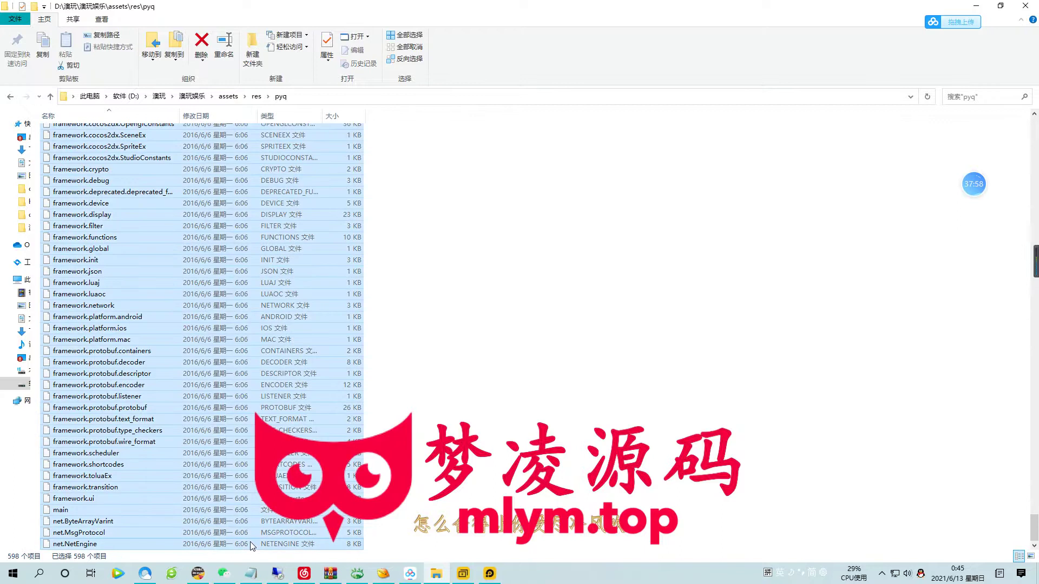
Pack the selected pyq files into a ZIP archive named pyq.zip with WinRAR
{"action": "right_click", "coordinate": [250, 543]}
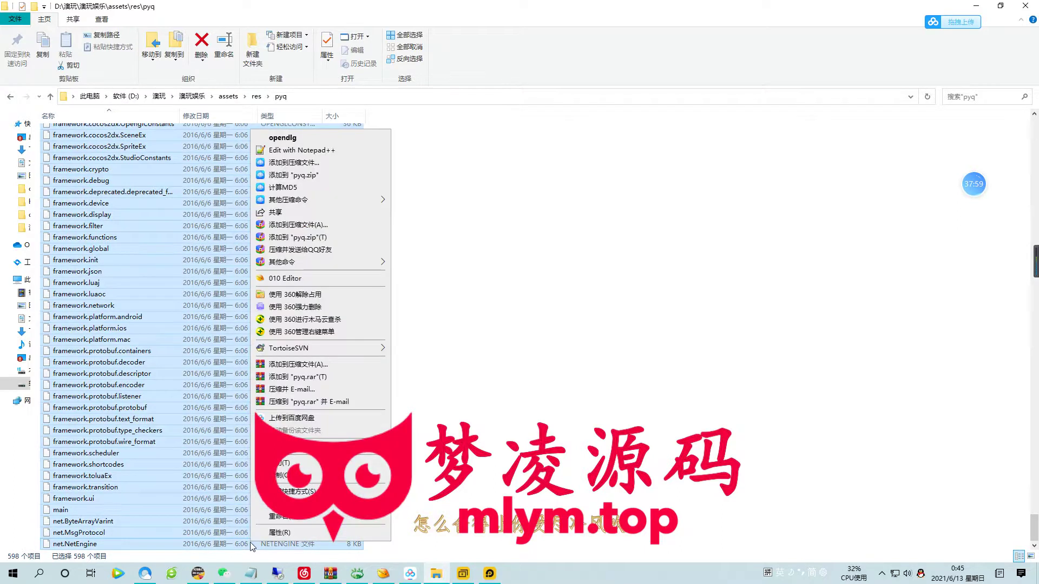
{"action": "left_click", "coordinate": [307, 368]}
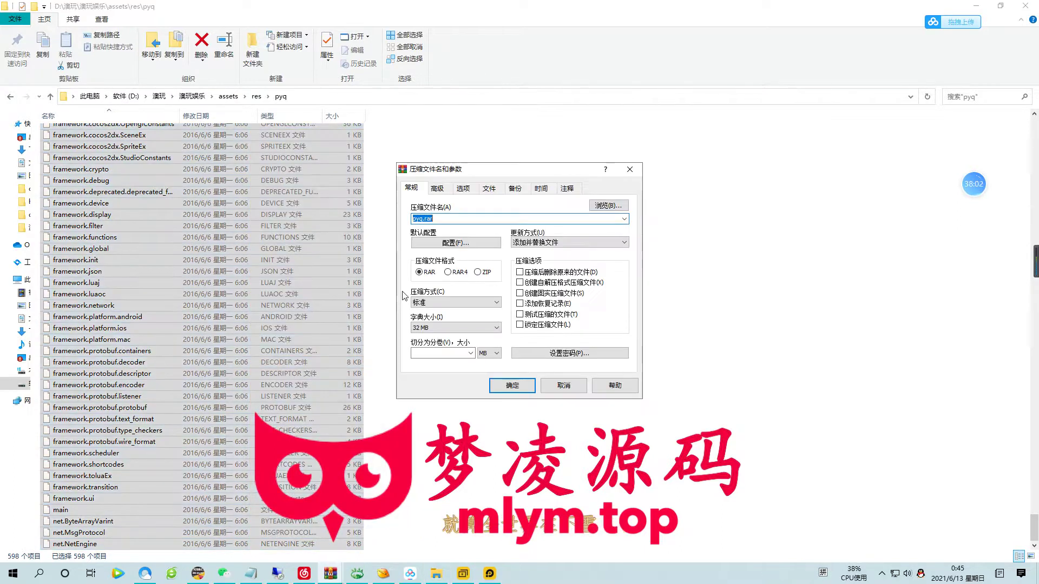
{"action": "left_click", "coordinate": [477, 272]}
{"action": "left_click", "coordinate": [508, 385]}
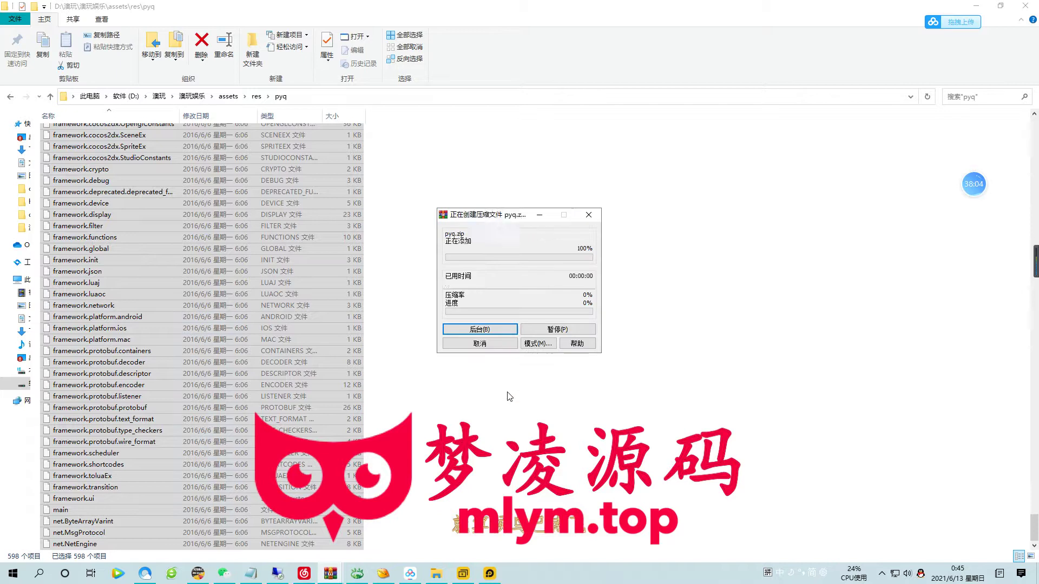
Move the new pyq.zip up into the res folder via cut and paste
{"action": "scroll", "coordinate": [377, 314], "scroll_direction": "up", "scroll_amount": 20}
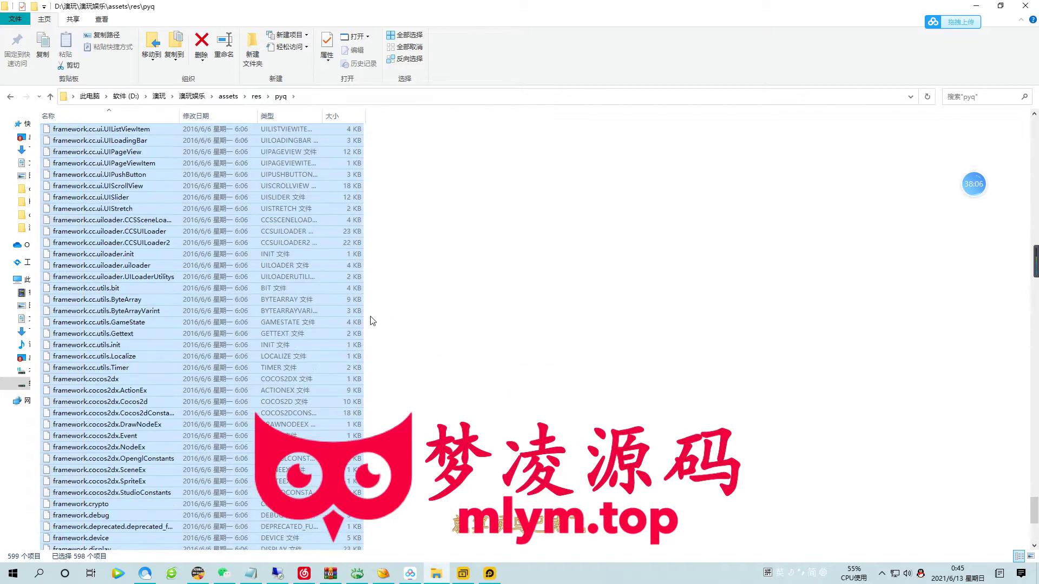
{"action": "left_click_drag", "start_coordinate": [1034, 454], "coordinate": [1034, 535]}
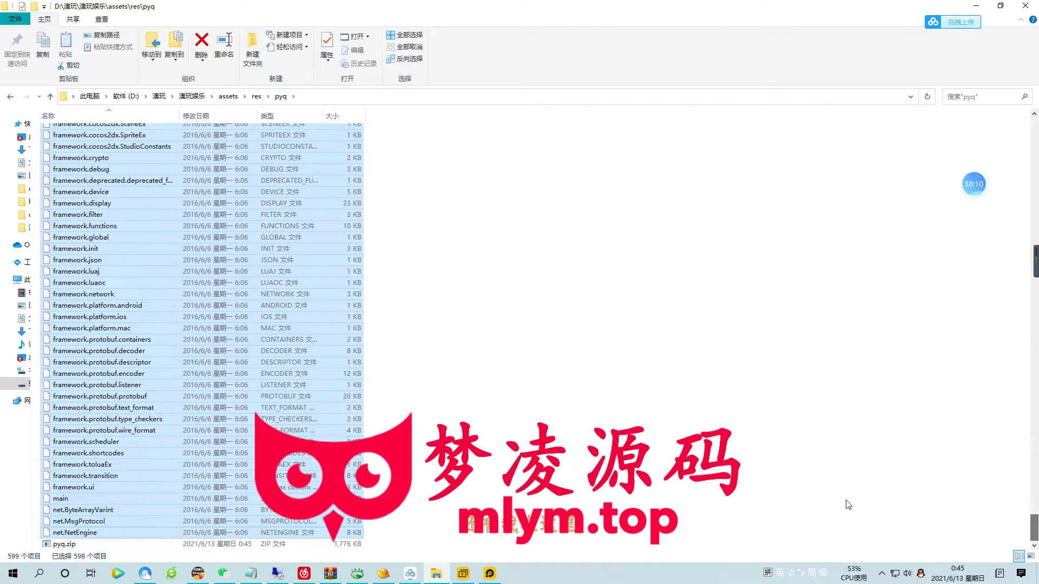
{"action": "left_click", "coordinate": [213, 543]}
{"action": "right_click", "coordinate": [213, 539]}
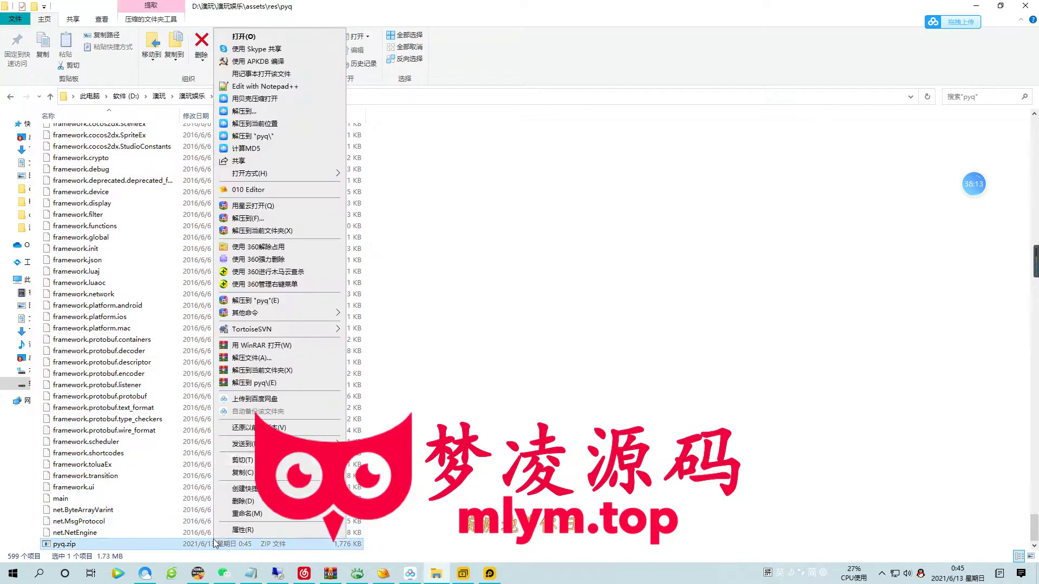
{"action": "left_click", "coordinate": [243, 101]}
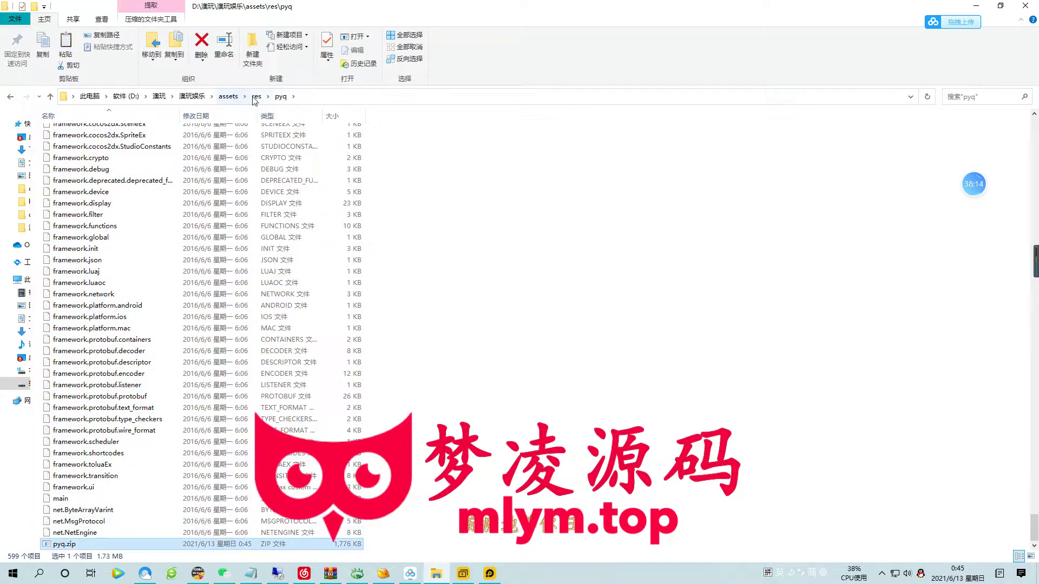
{"action": "left_click", "coordinate": [254, 96]}
{"action": "right_click", "coordinate": [178, 392]}
{"action": "mouse_move", "coordinate": [205, 366]}
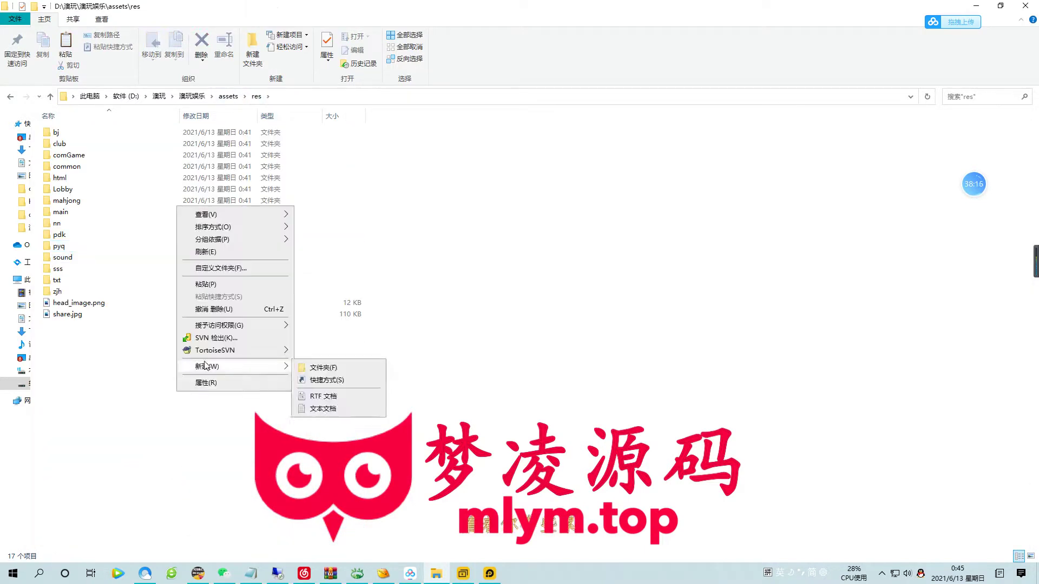
{"action": "left_click", "coordinate": [208, 284]}
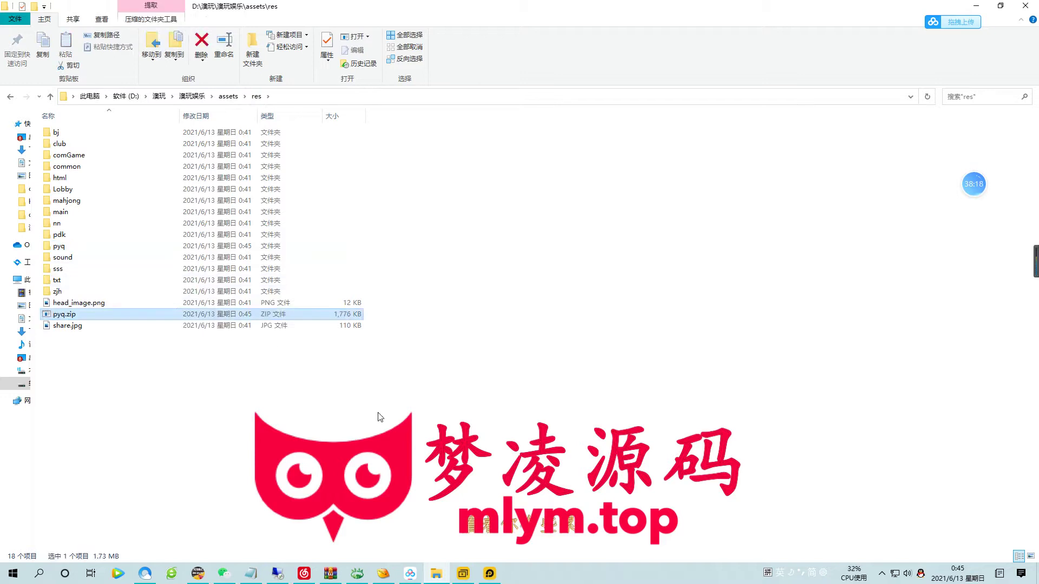
Delete the pyq folder from res and return to D:\澳玩
{"action": "left_click", "coordinate": [57, 247]}
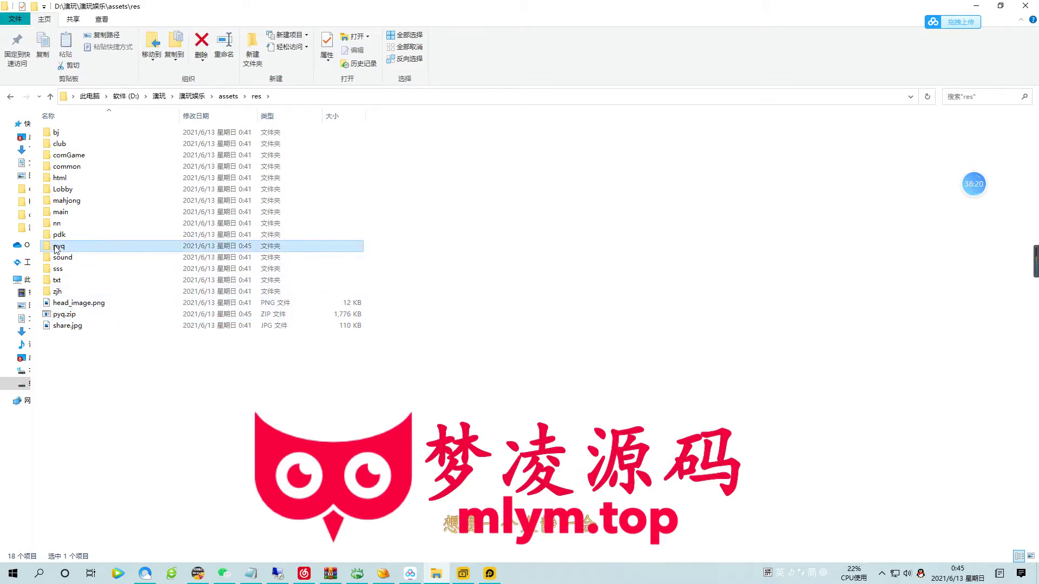
{"action": "key", "text": "Delete"}
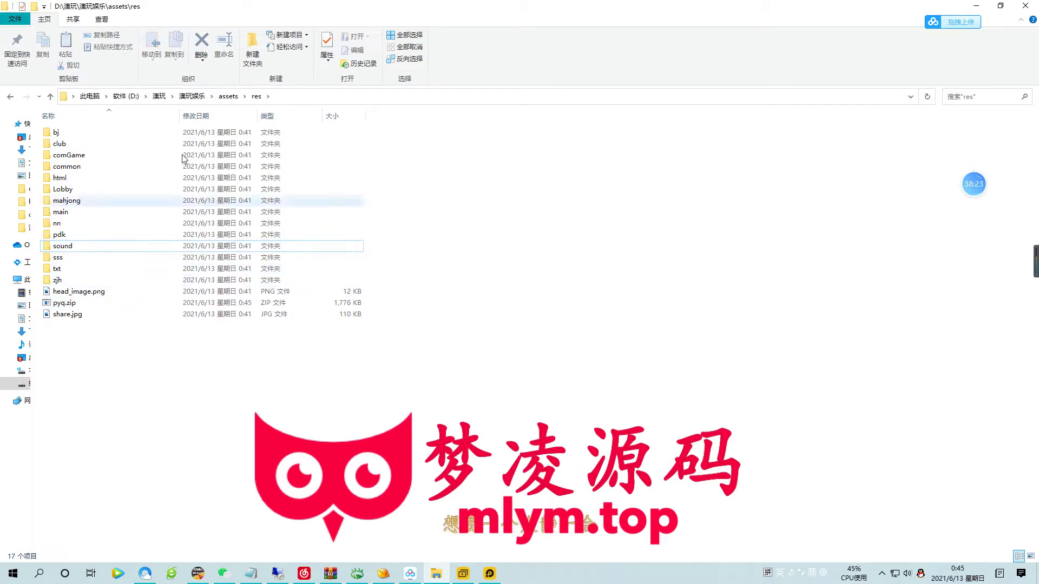
{"action": "left_click", "coordinate": [159, 96]}
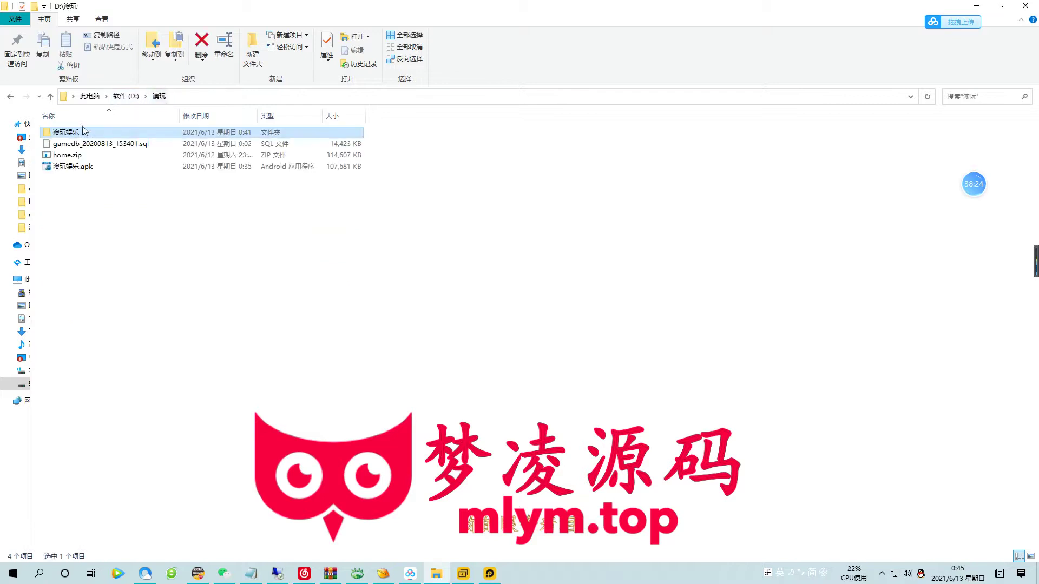
Start ApkTool's re-signed recompile of the 澳玩娱乐 folder, then bring LDPlayer forward
{"action": "right_click", "coordinate": [77, 139]}
{"action": "left_click", "coordinate": [112, 142]}
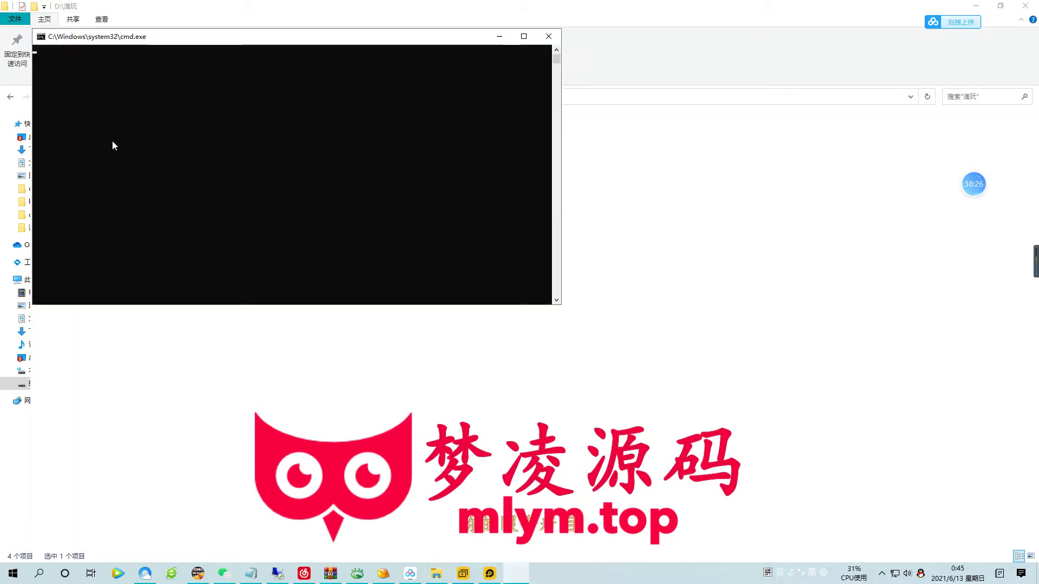
{"action": "key", "text": "Return"}
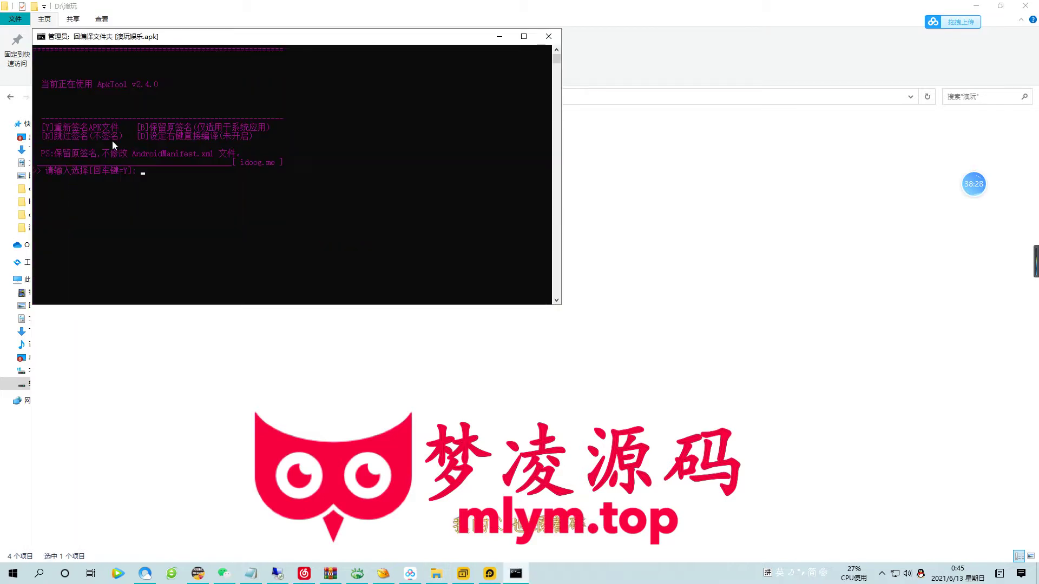
{"action": "key", "text": "Return"}
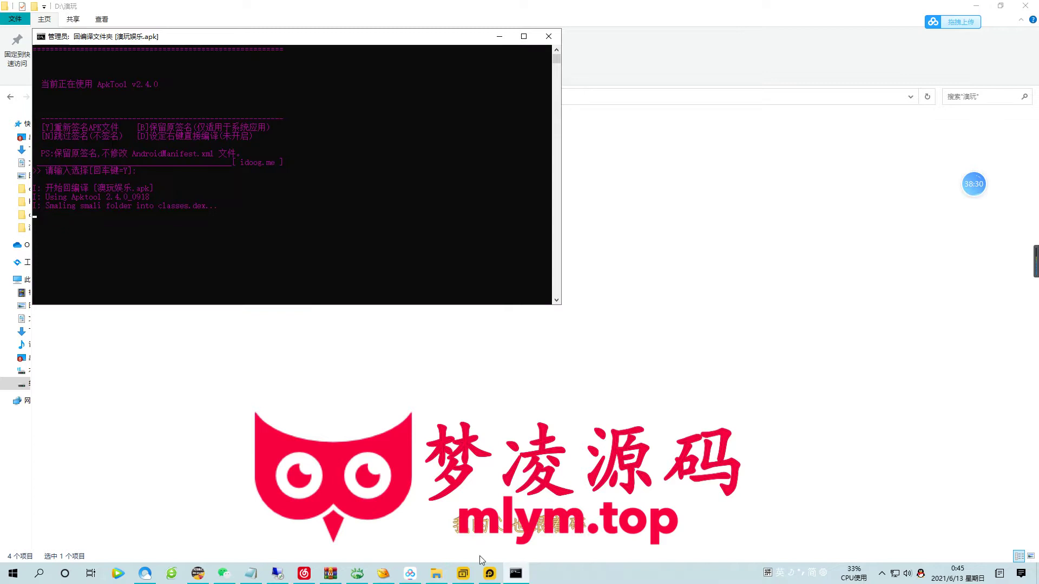
{"action": "left_click", "coordinate": [490, 574]}
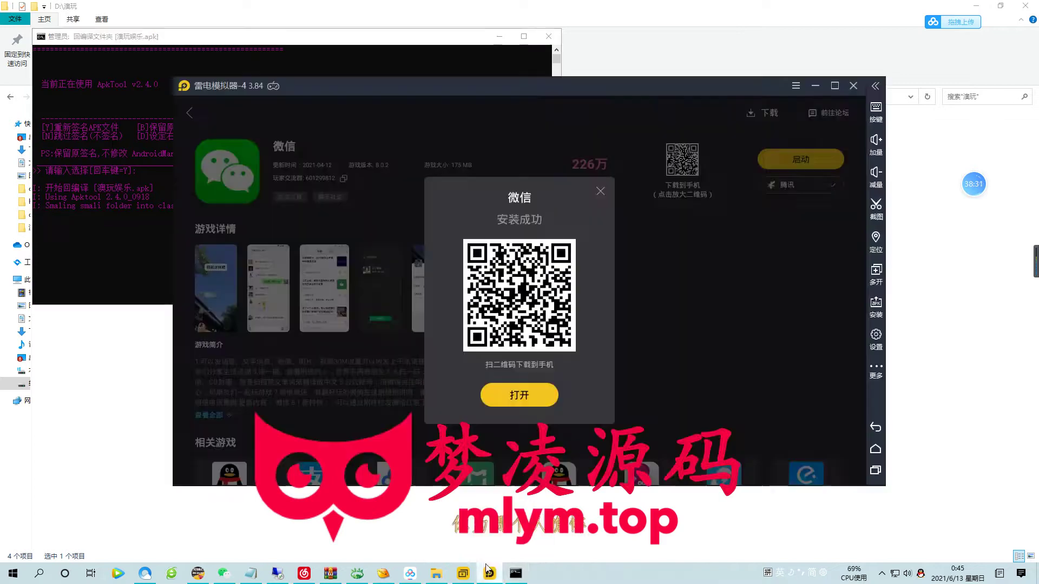
Dismiss the WeChat install dialog and shrink the emulator window onto the right side
{"action": "left_click", "coordinate": [600, 191]}
{"action": "left_click", "coordinate": [874, 450]}
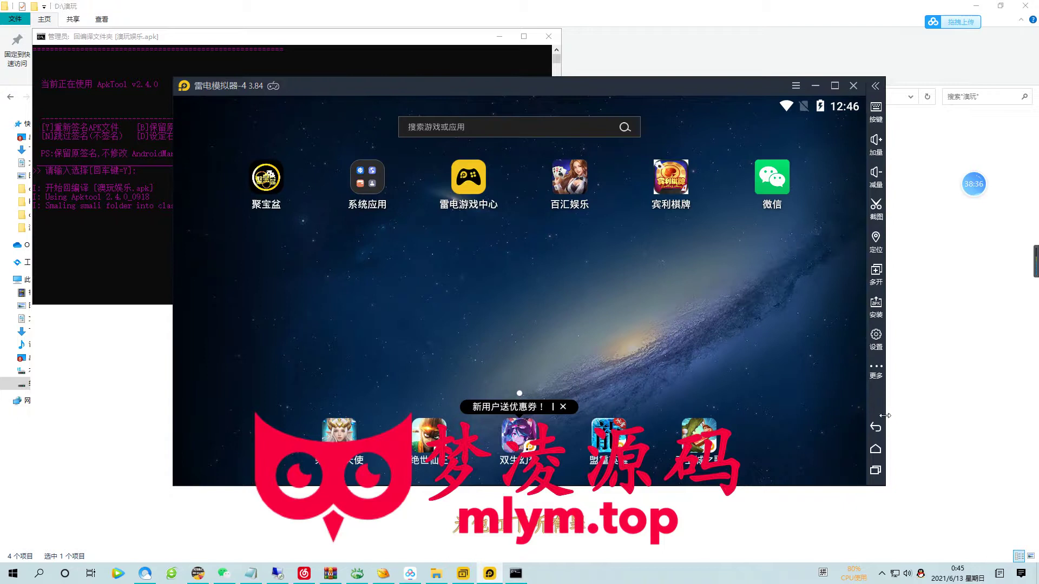
{"action": "left_click_drag", "start_coordinate": [885, 415], "coordinate": [680, 415]}
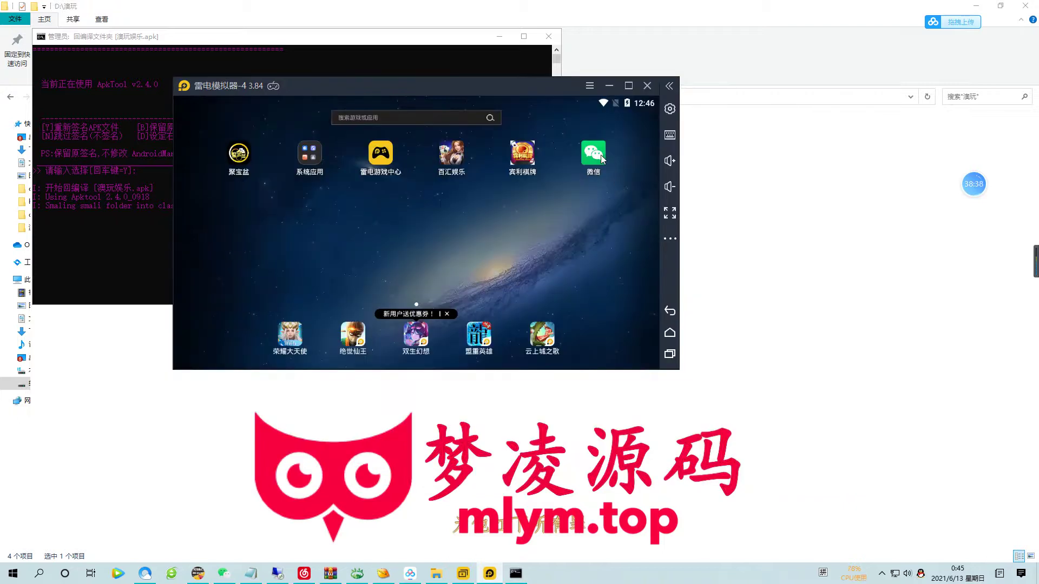
{"action": "left_click_drag", "start_coordinate": [502, 92], "coordinate": [898, 105]}
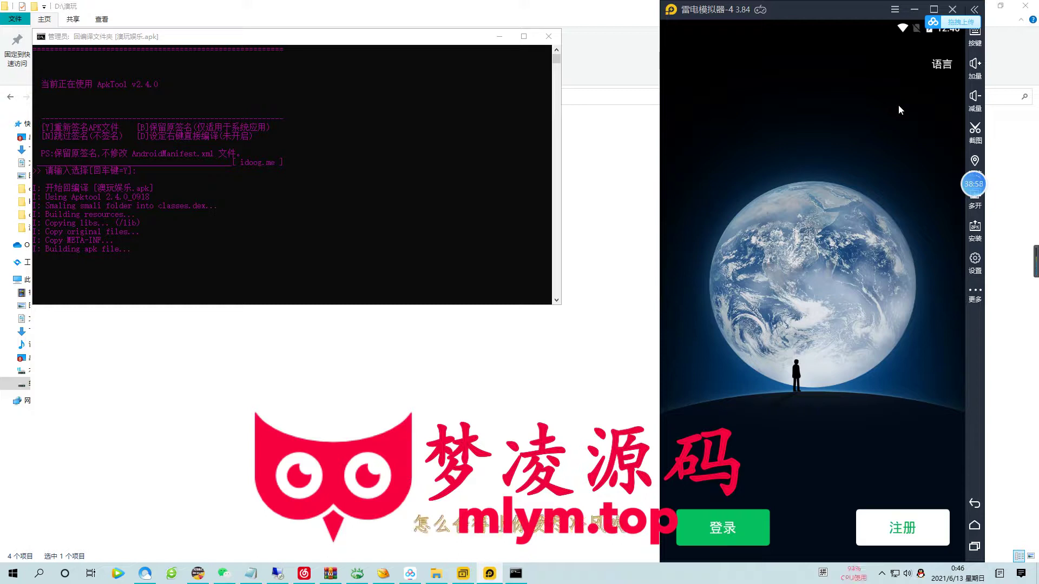
Open WeChat's WeChat ID/QQ/email login page and start typing the account name
{"action": "left_click", "coordinate": [715, 530]}
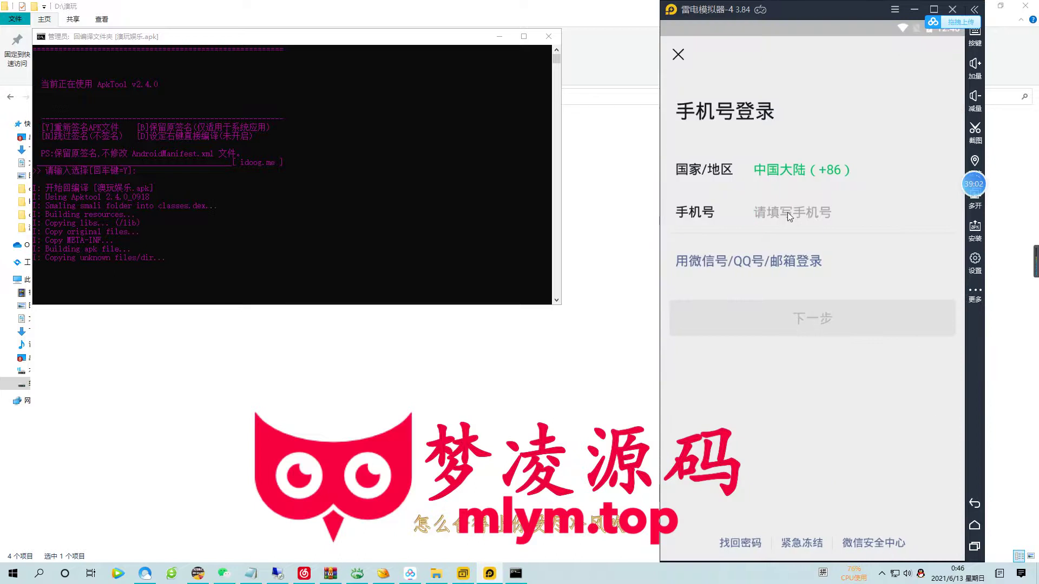
{"action": "left_click", "coordinate": [767, 260]}
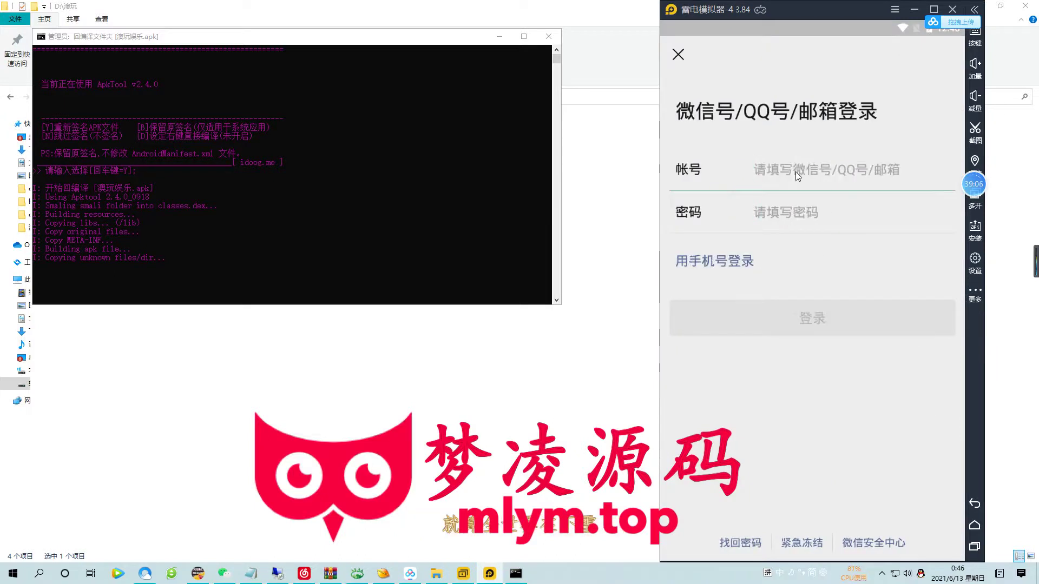
{"action": "type", "text": "HP"}
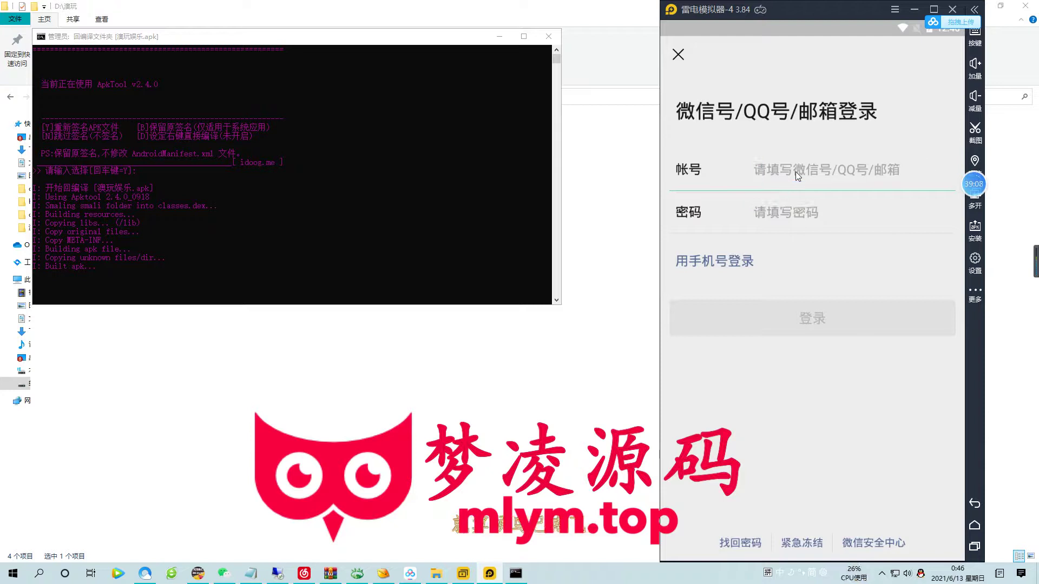
{"action": "key", "text": "BackSpace"}
{"action": "key", "text": "BackSpace"}
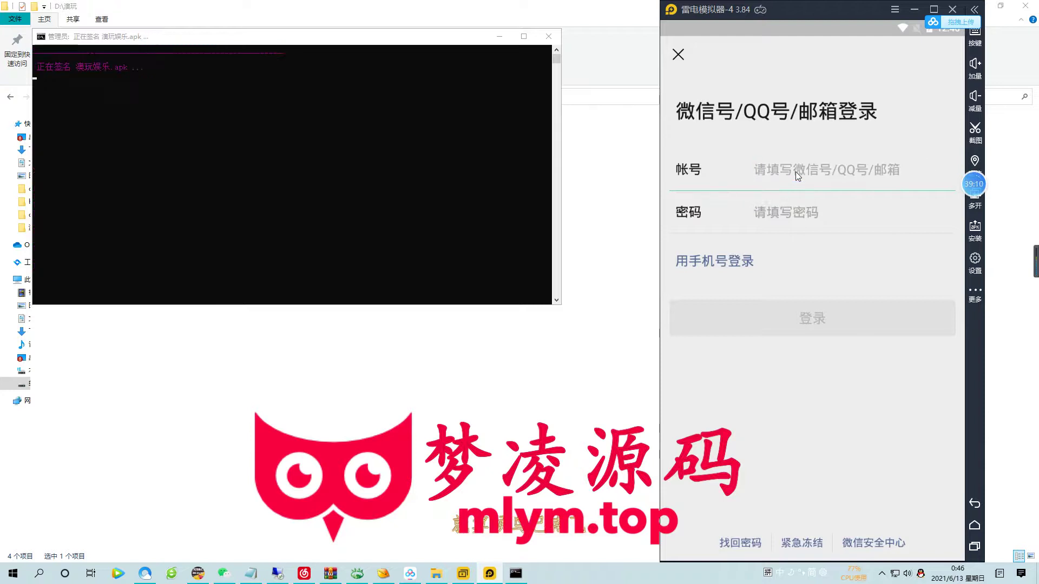
{"action": "type", "text": "iPhone"}
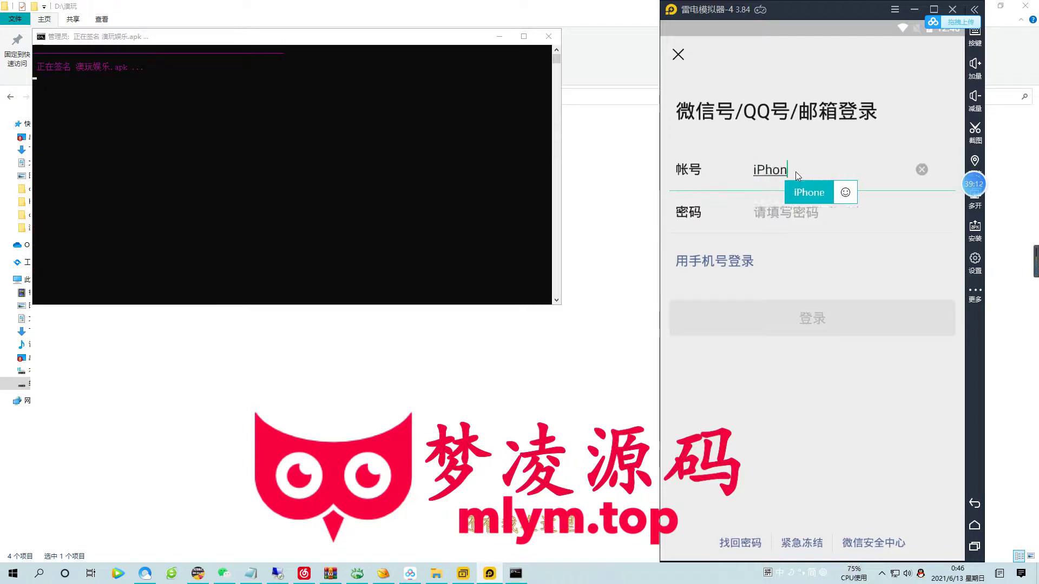
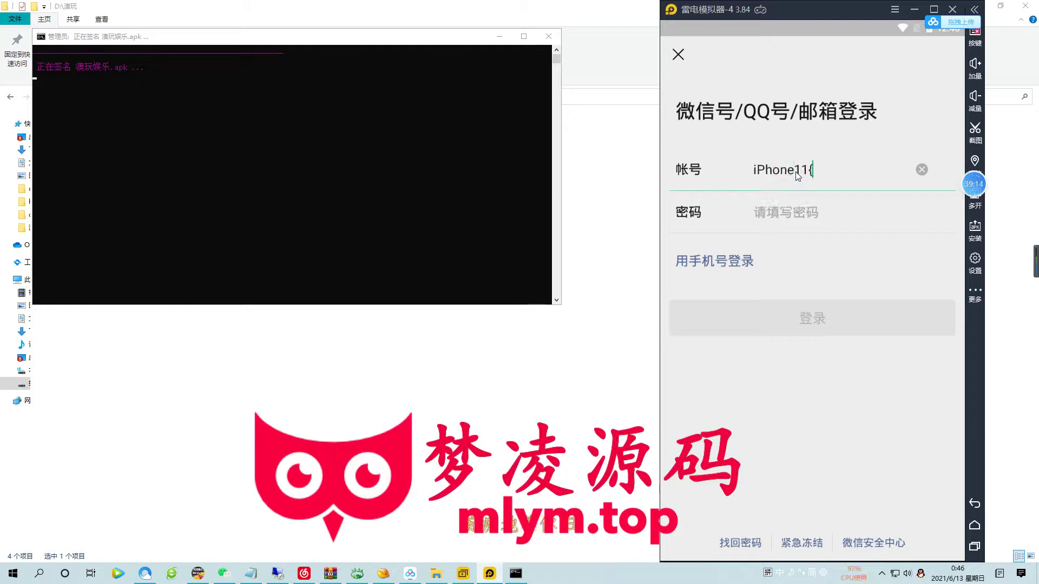
Enter the account name in the WeChat login account field
{"action": "type", "text": "Pro"}
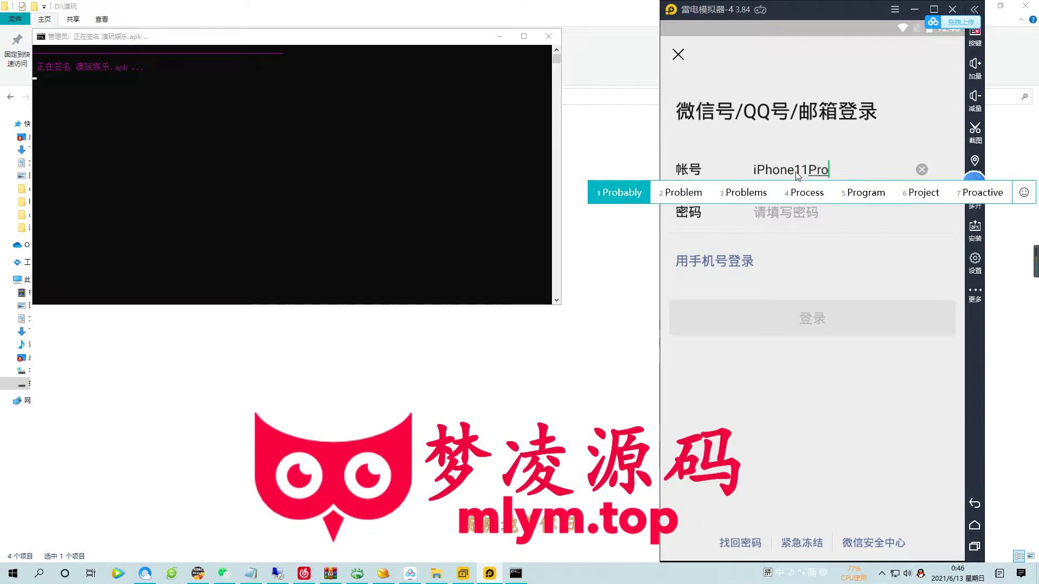
{"action": "key", "text": "Return"}
{"action": "type", "text": "Max"}
{"action": "key", "text": "Return"}
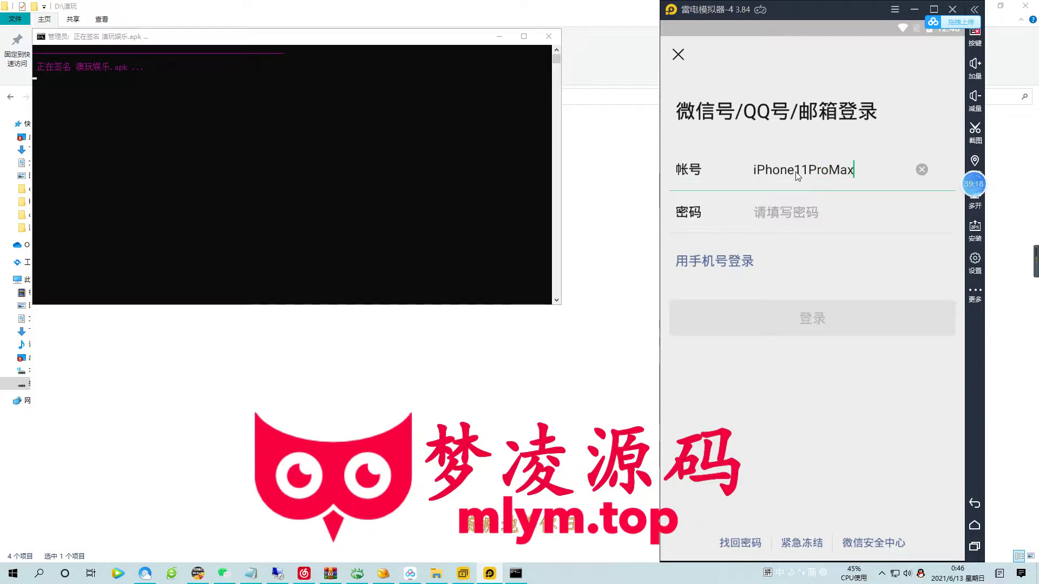
{"action": "type", "text": "HP"}
{"action": "key", "text": "Return"}
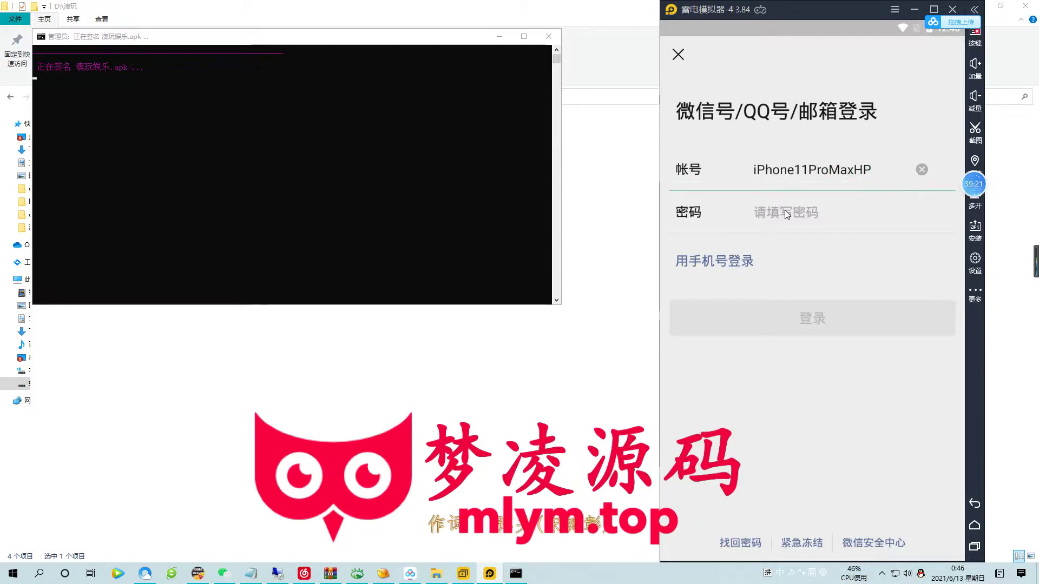
Enter the password in English input mode and submit the login
{"action": "left_click", "coordinate": [785, 211]}
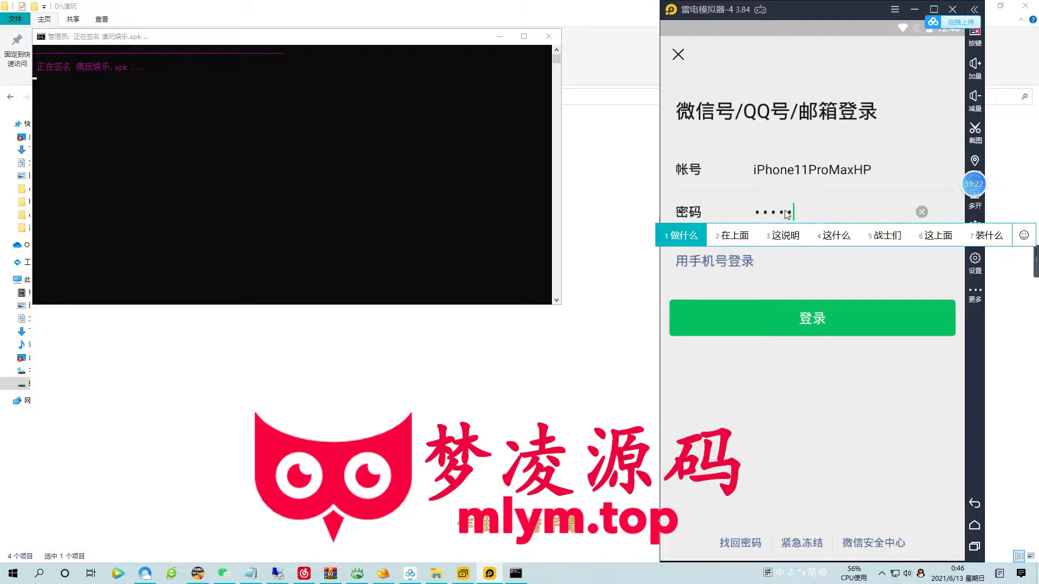
{"action": "key", "text": "shift"}
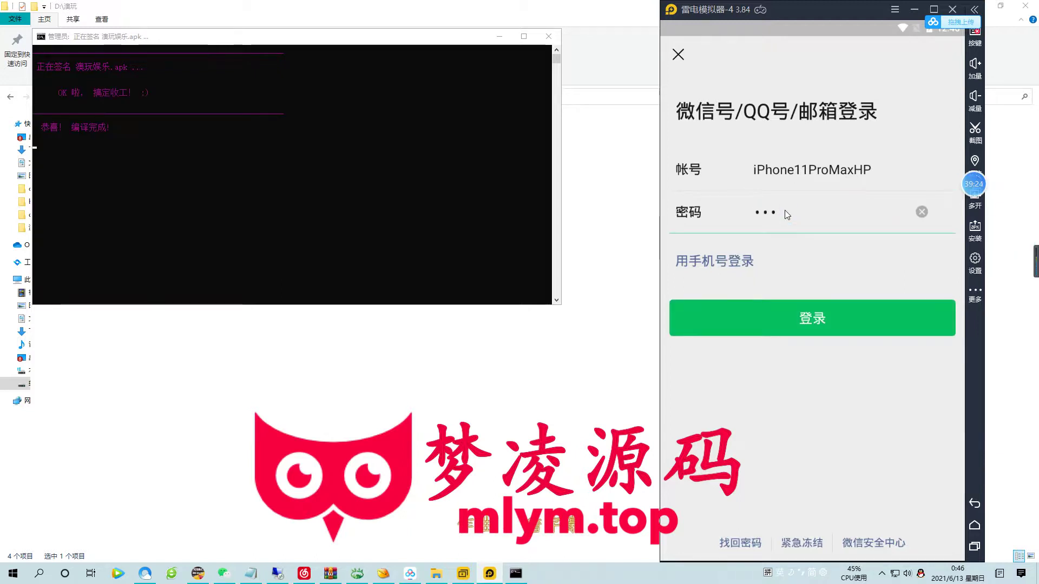
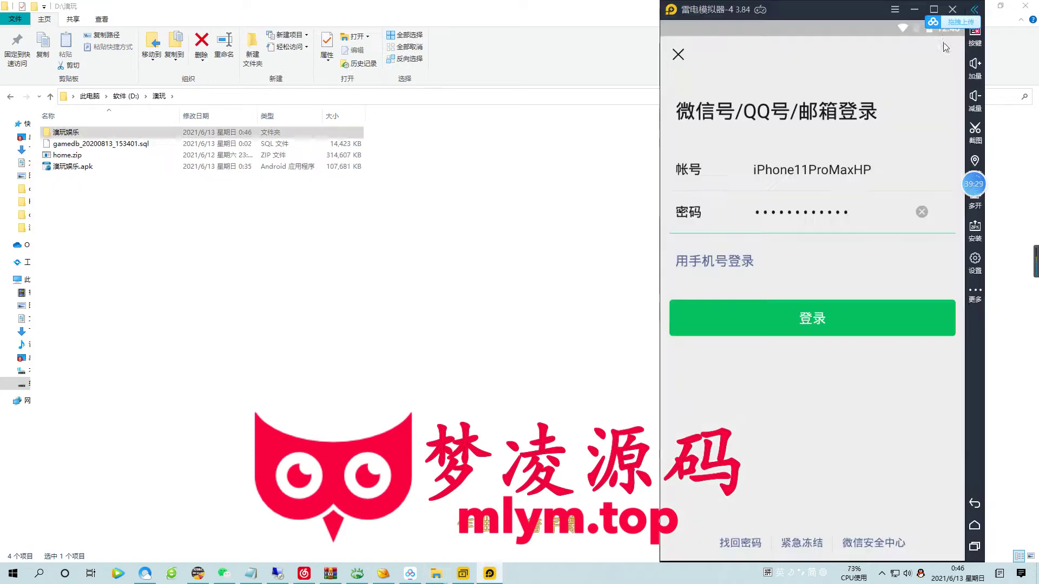
{"action": "left_click", "coordinate": [752, 323]}
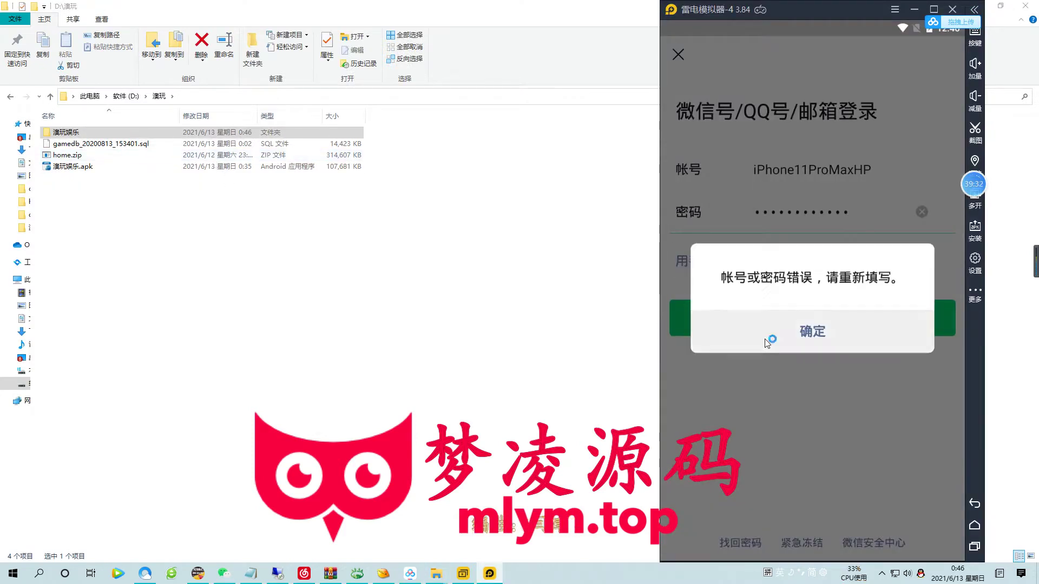
Dismiss the wrong account-or-password error, clear the password, and type it again
{"action": "left_click", "coordinate": [767, 342]}
{"action": "left_click", "coordinate": [915, 219]}
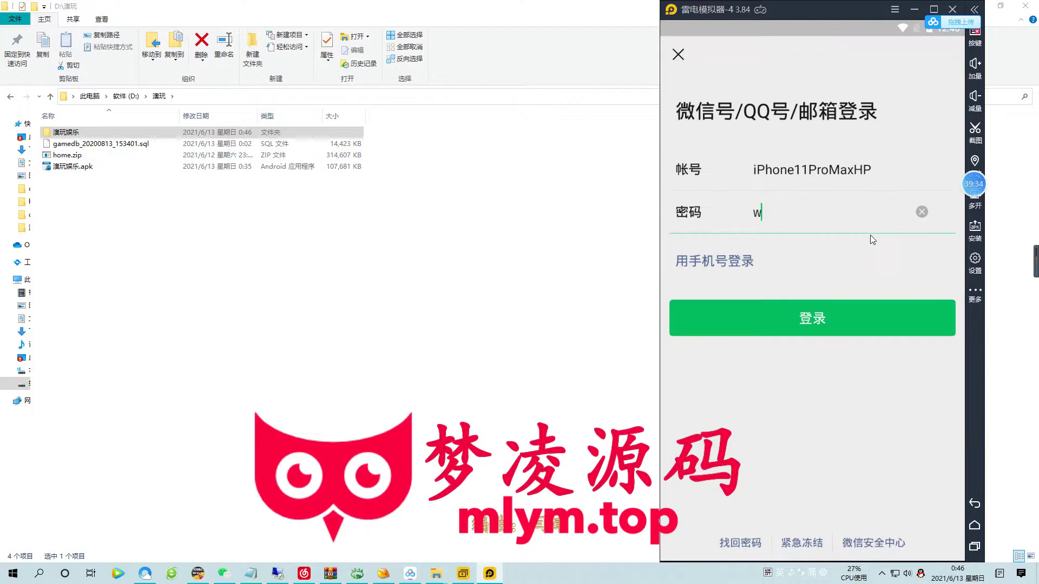
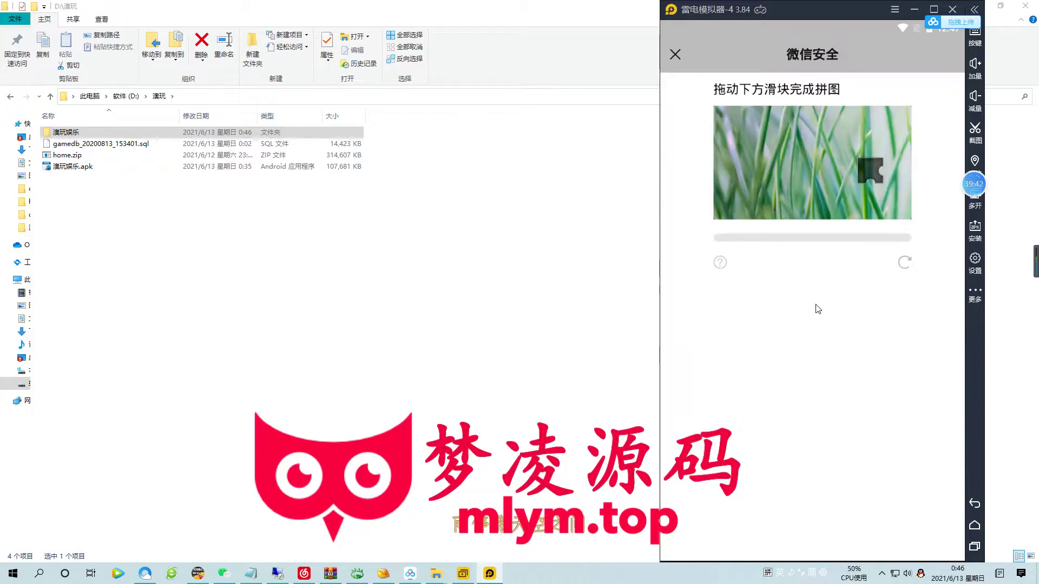
Pass the emulator WeChat captcha, privacy guide and QR-code verification, then resubmit the login
{"action": "left_click_drag", "start_coordinate": [740, 244], "coordinate": [869, 241]}
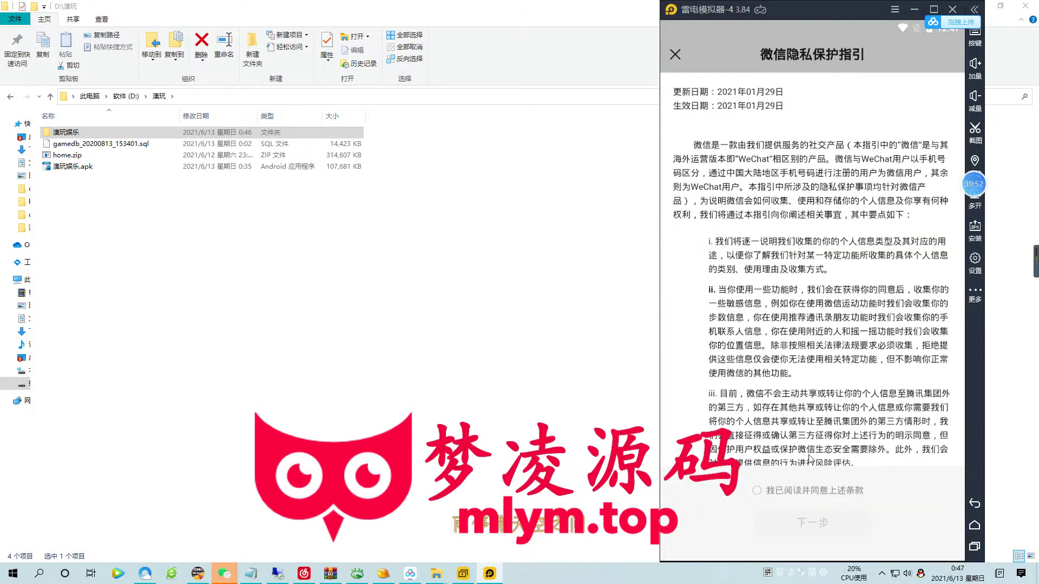
{"action": "scroll", "coordinate": [810, 459], "scroll_direction": "down", "scroll_amount": 5}
{"action": "left_click", "coordinate": [756, 490]}
{"action": "left_click", "coordinate": [794, 524]}
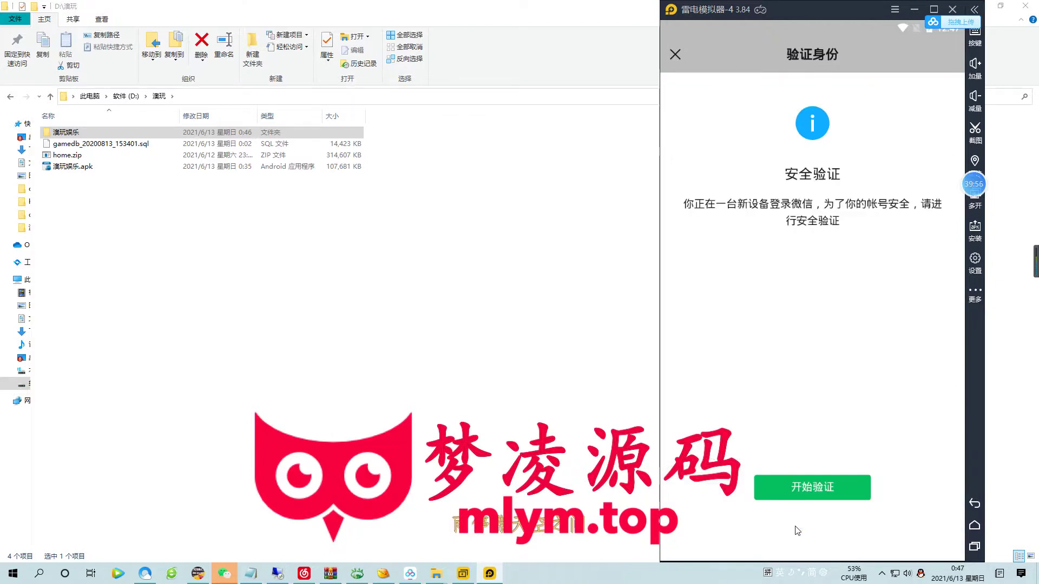
{"action": "left_click", "coordinate": [787, 491]}
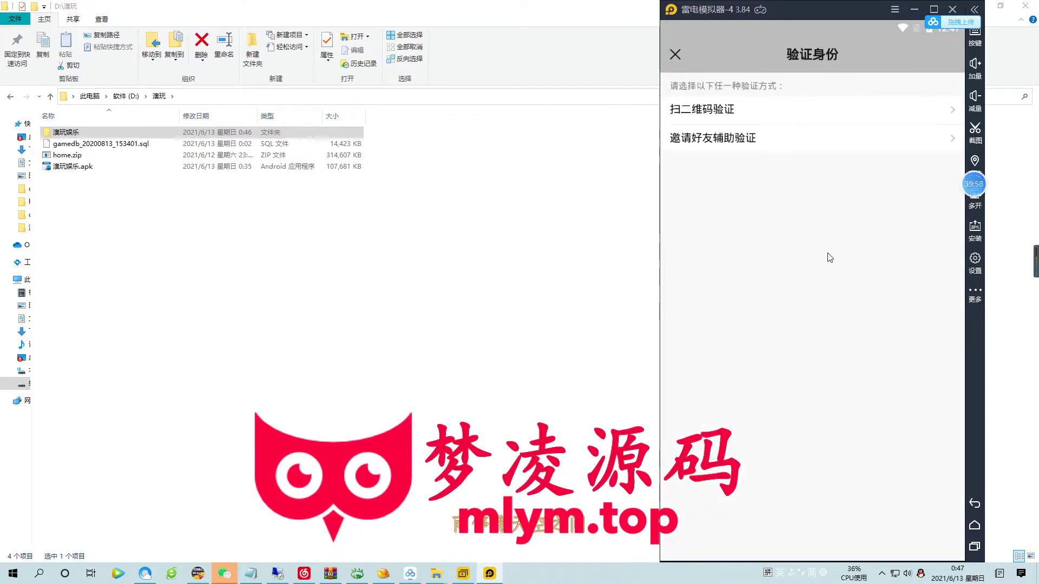
{"action": "left_click", "coordinate": [713, 113]}
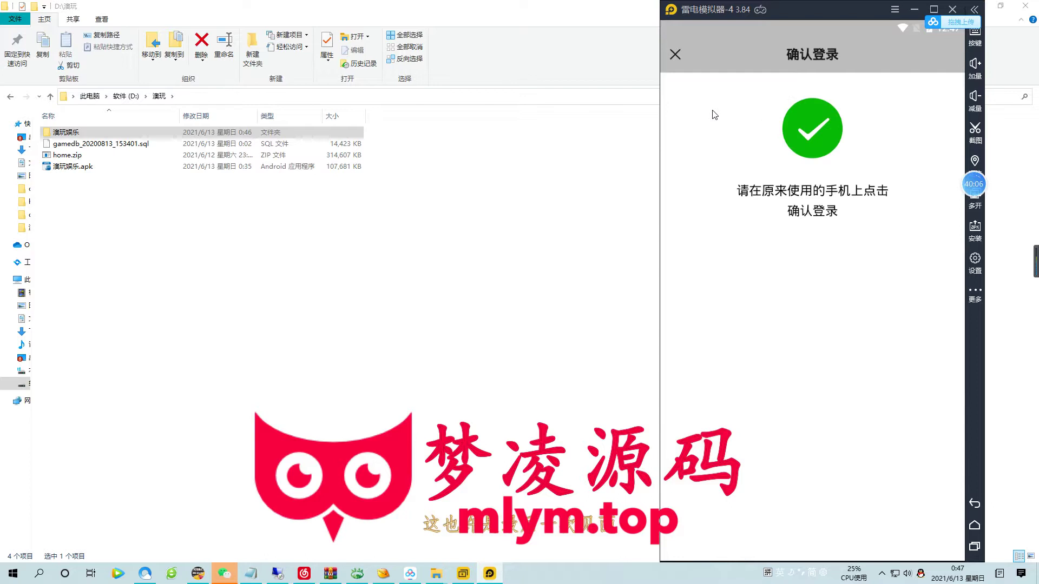
{"action": "left_click", "coordinate": [770, 324]}
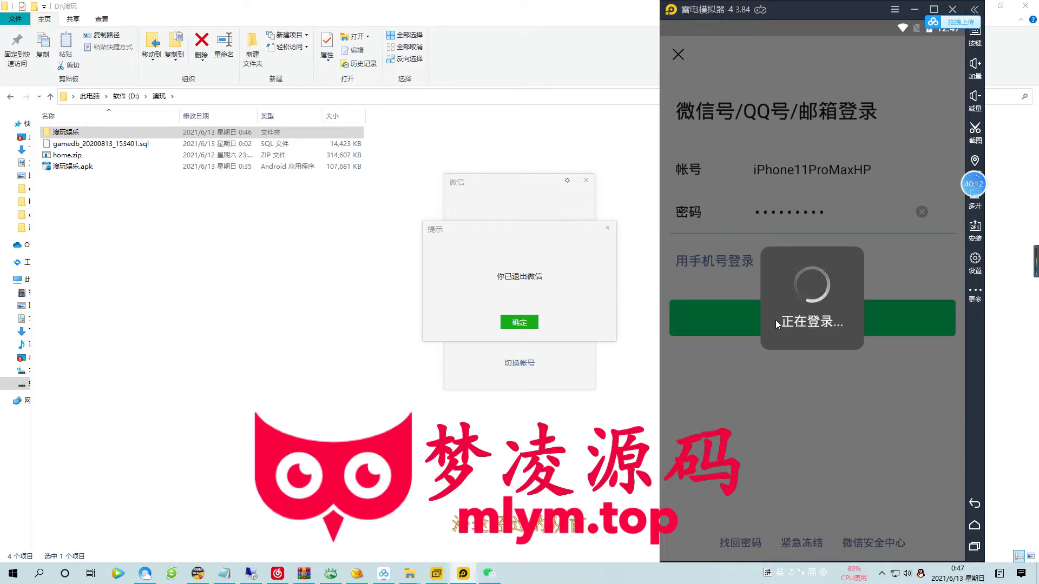
Dismiss the desktop WeChat prompts and open the decompiled 潇玩娱乐 folder
{"action": "left_click", "coordinate": [528, 324]}
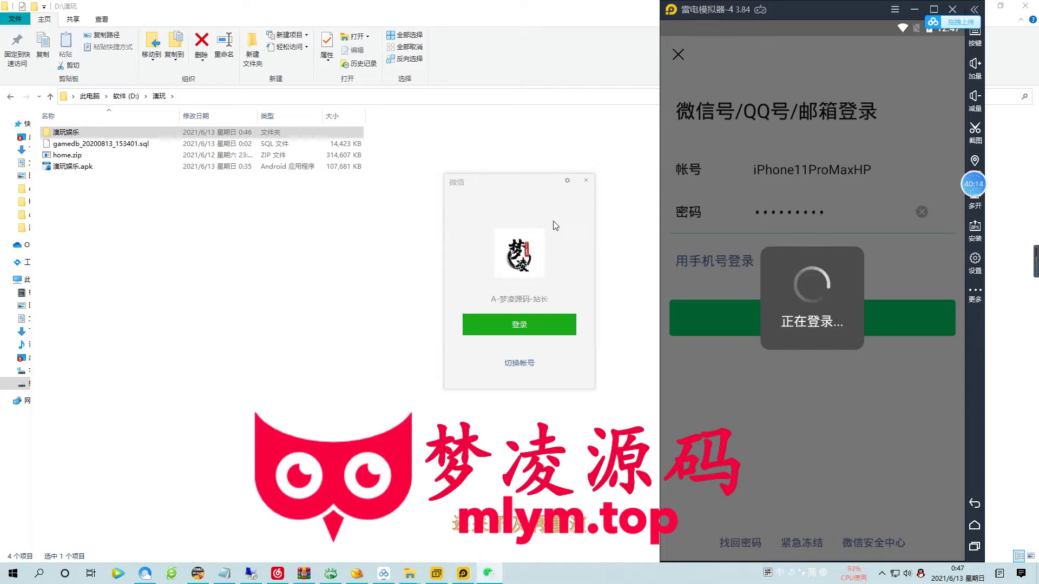
{"action": "left_click", "coordinate": [585, 184]}
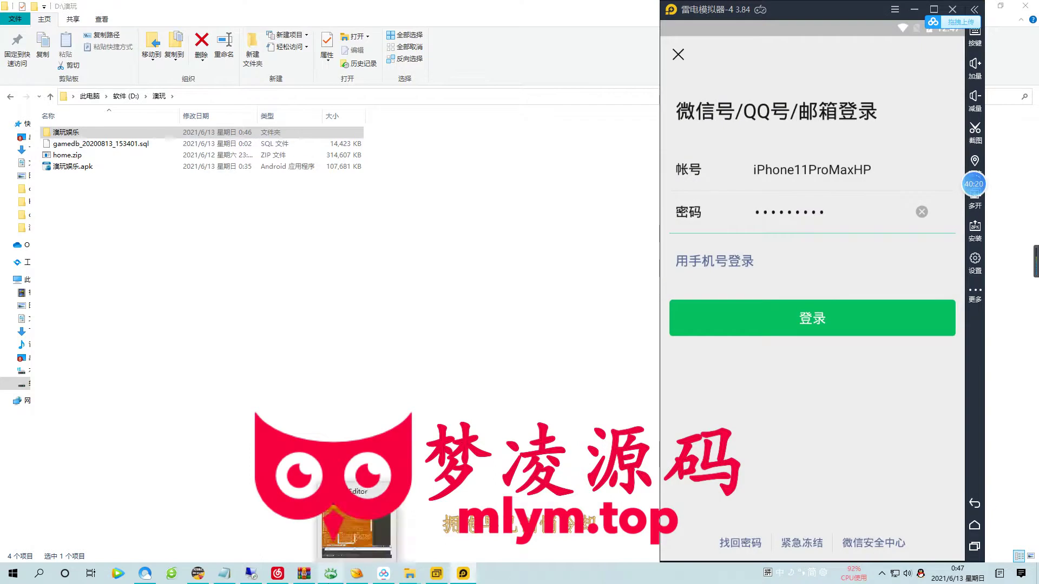
{"action": "mouse_move", "coordinate": [209, 581]}
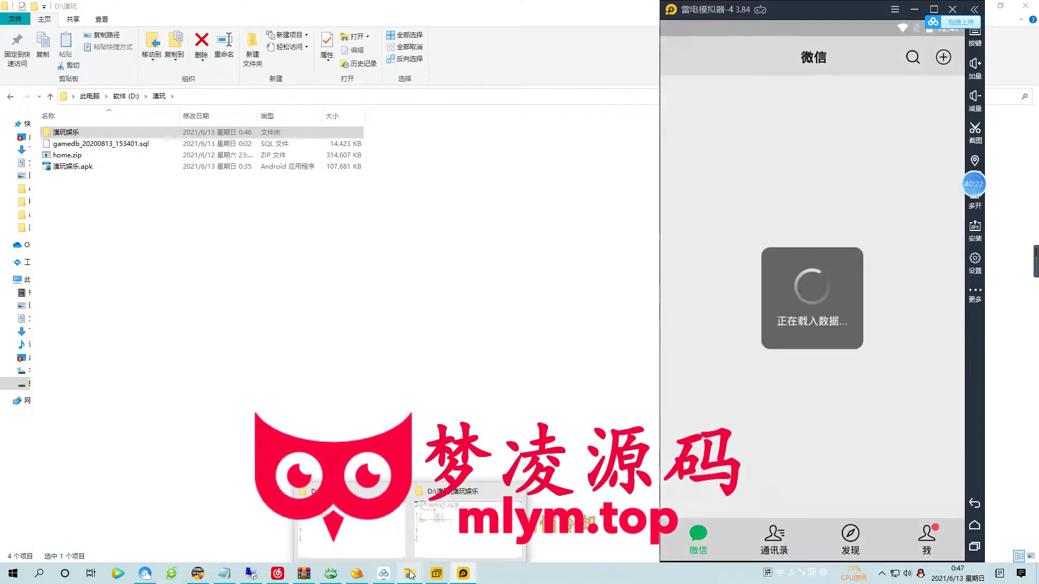
{"action": "double_click", "coordinate": [65, 132]}
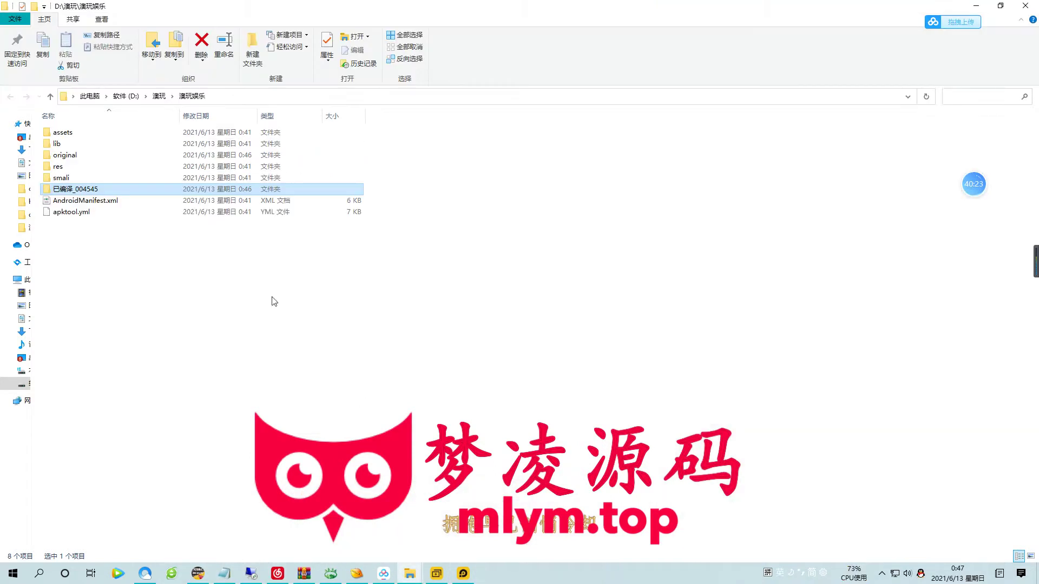
{"action": "double_click", "coordinate": [90, 190]}
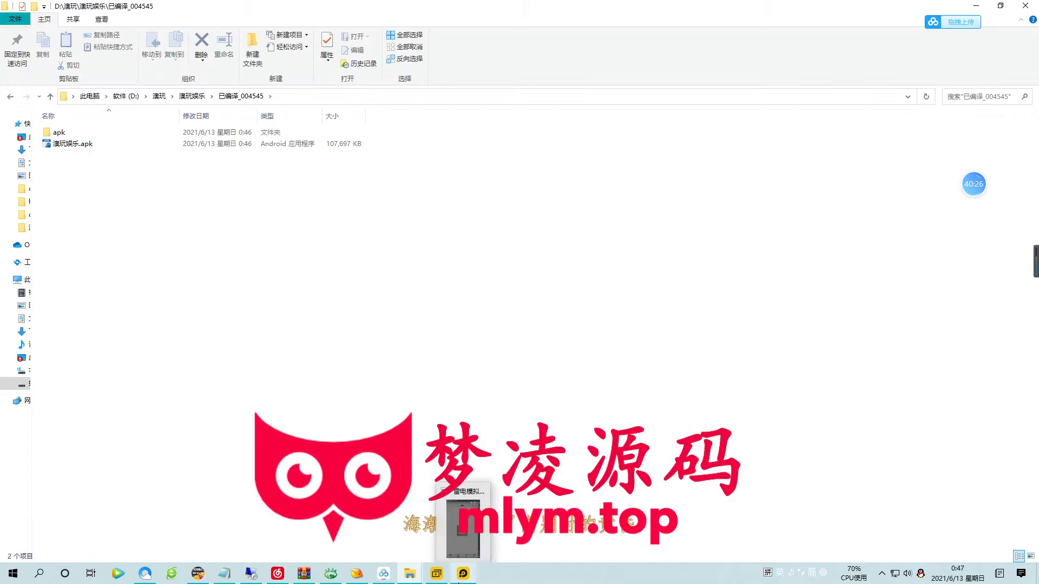
{"action": "left_click", "coordinate": [463, 574]}
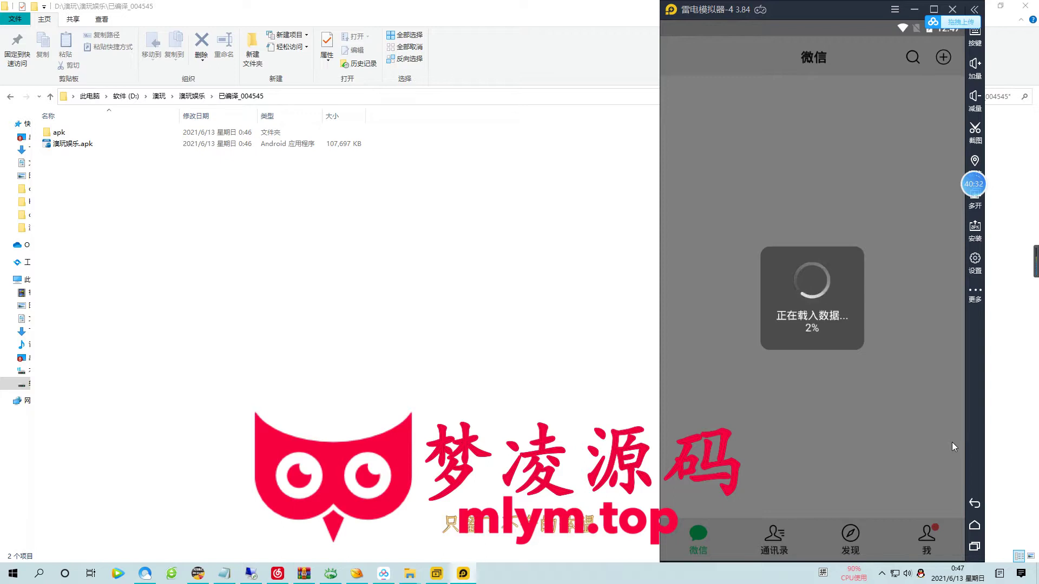
{"action": "left_click_drag", "start_coordinate": [865, 10], "coordinate": [804, 13]}
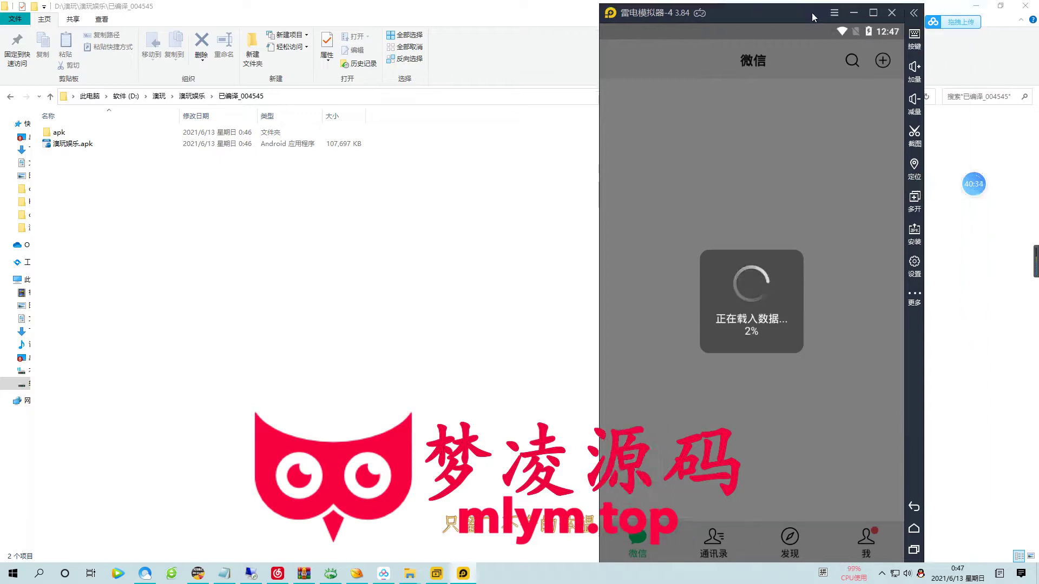
{"action": "left_click", "coordinate": [158, 96]}
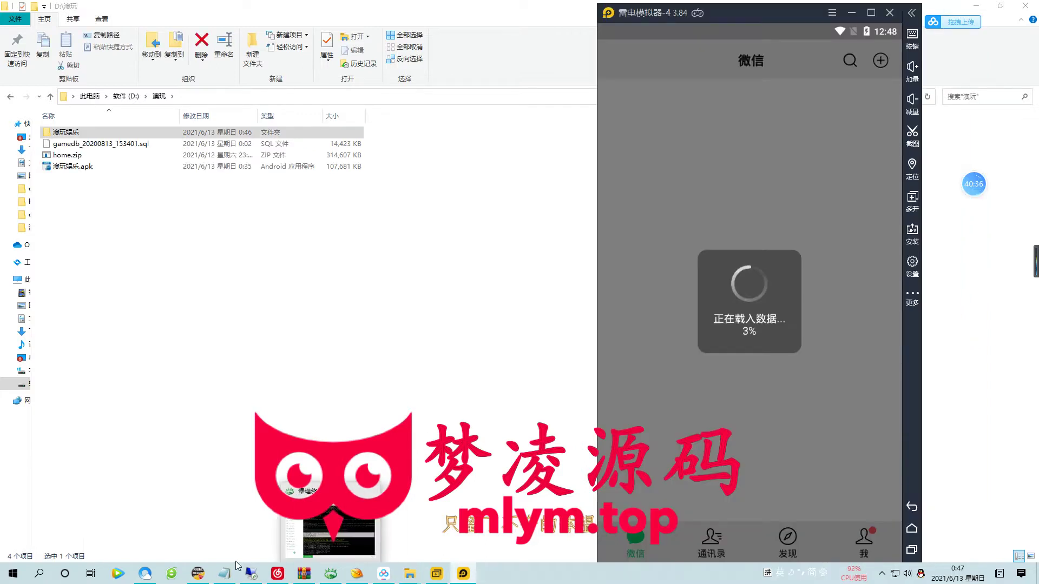
{"action": "left_click", "coordinate": [225, 573]}
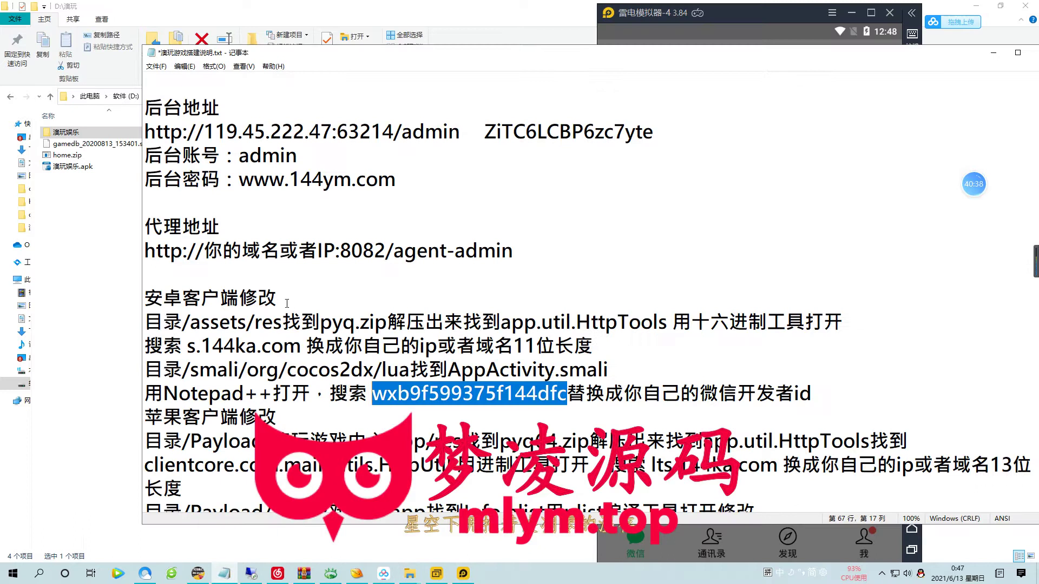
Replace the old IP 119.45.222.47 in the notes with the server IP 120.92.90.212
{"action": "scroll", "coordinate": [240, 174], "scroll_direction": "up", "scroll_amount": 1}
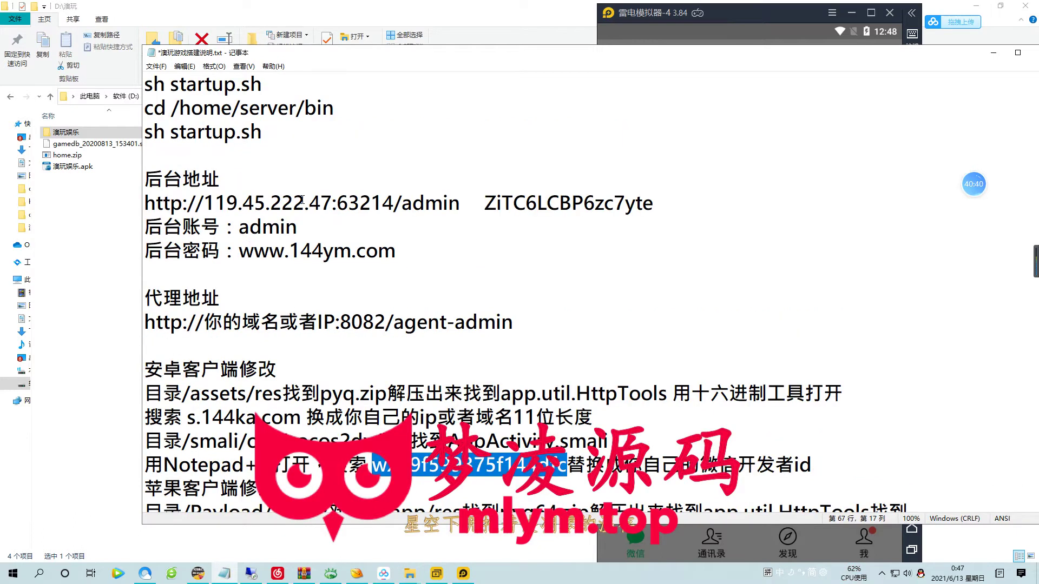
{"action": "left_click", "coordinate": [144, 573]}
{"action": "left_click_drag", "start_coordinate": [99, 67], "coordinate": [45, 73]}
{"action": "key", "text": "ctrl+c"}
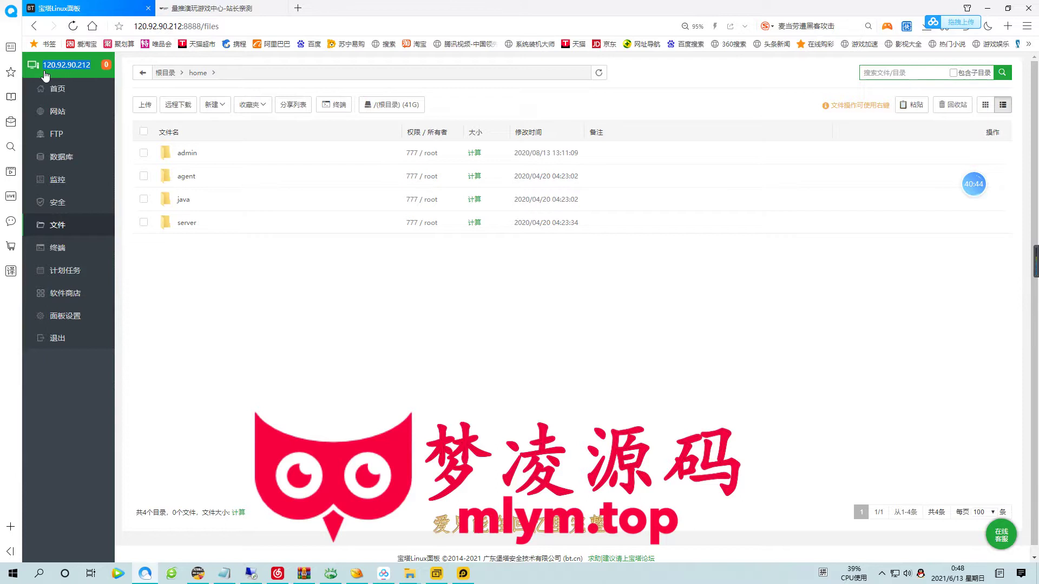
{"action": "left_click", "coordinate": [985, 6]}
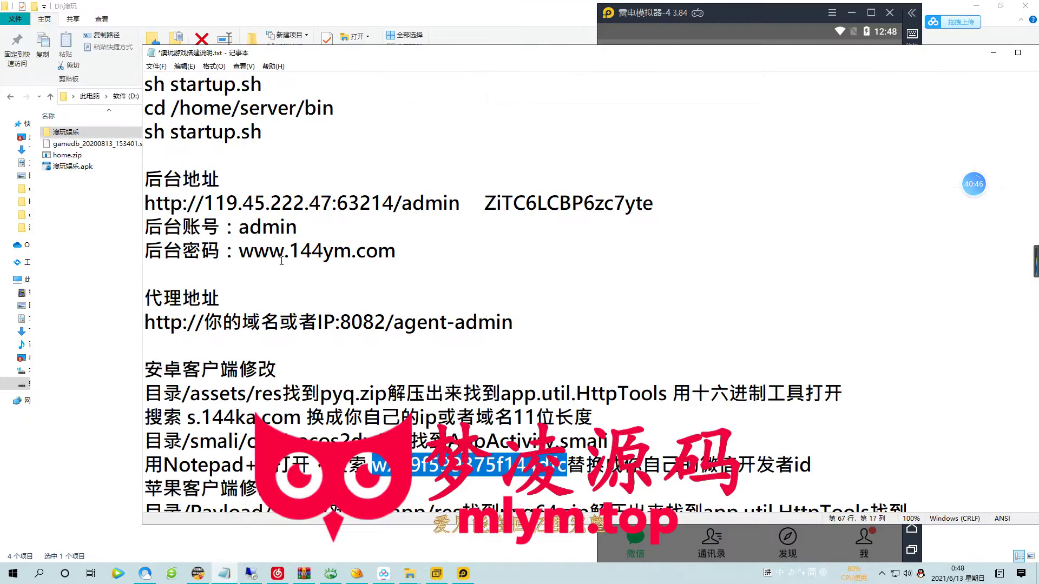
{"action": "left_click_drag", "start_coordinate": [206, 202], "coordinate": [331, 203]}
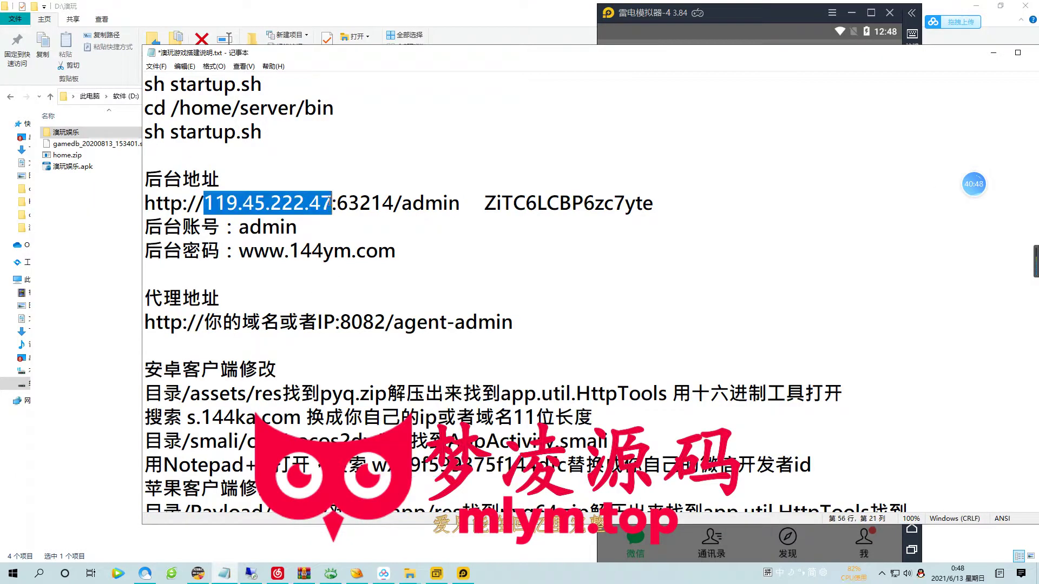
{"action": "key", "text": "ctrl+v"}
{"action": "left_click_drag", "start_coordinate": [456, 203], "coordinate": [149, 198]}
{"action": "key", "text": "ctrl+c"}
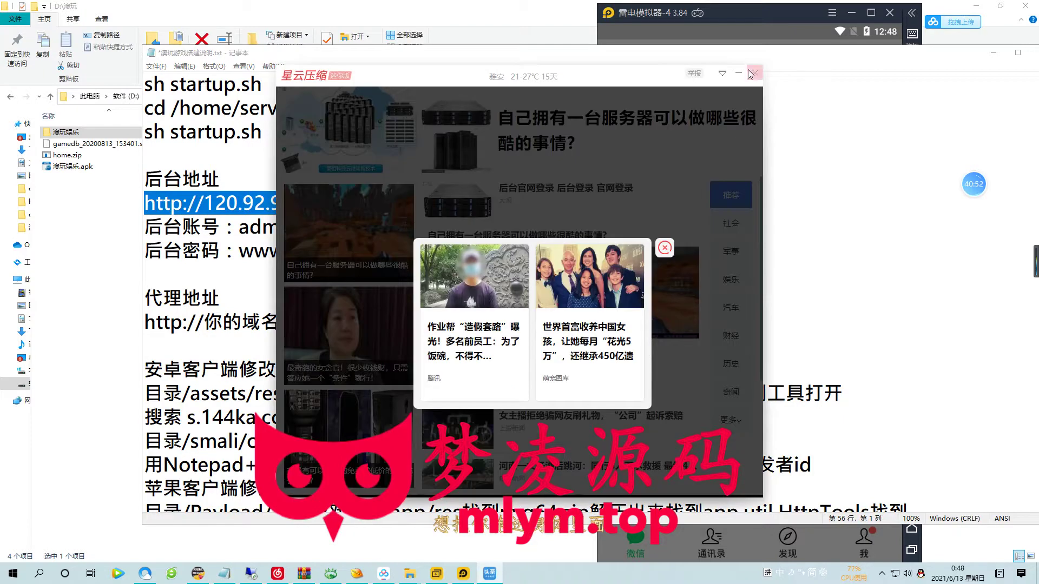
{"action": "left_click", "coordinate": [754, 73]}
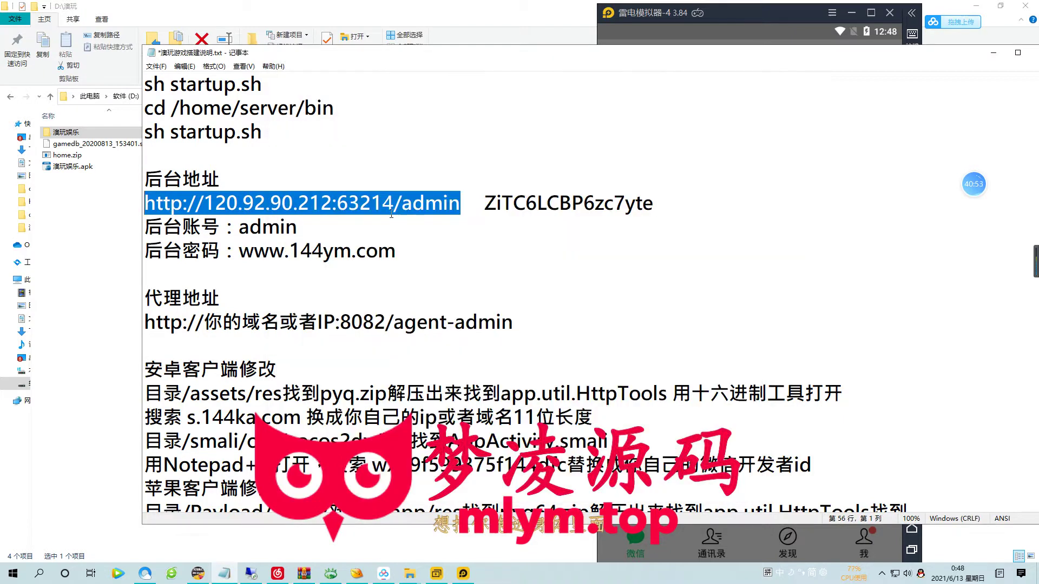
{"action": "left_click", "coordinate": [145, 573]}
{"action": "key", "text": "ctrl+t"}
{"action": "key", "text": "ctrl+v"}
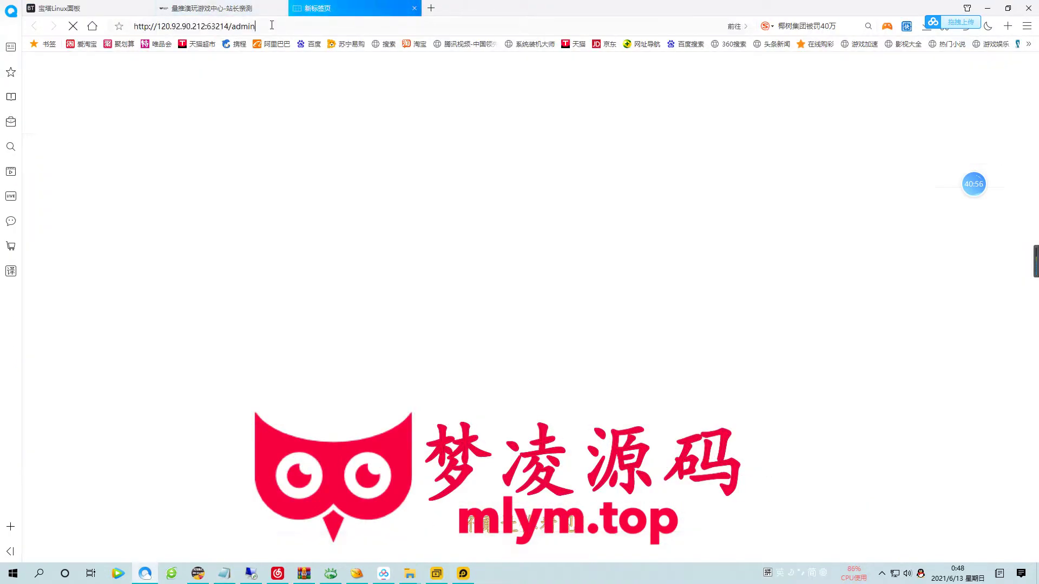
{"action": "key", "text": "Return"}
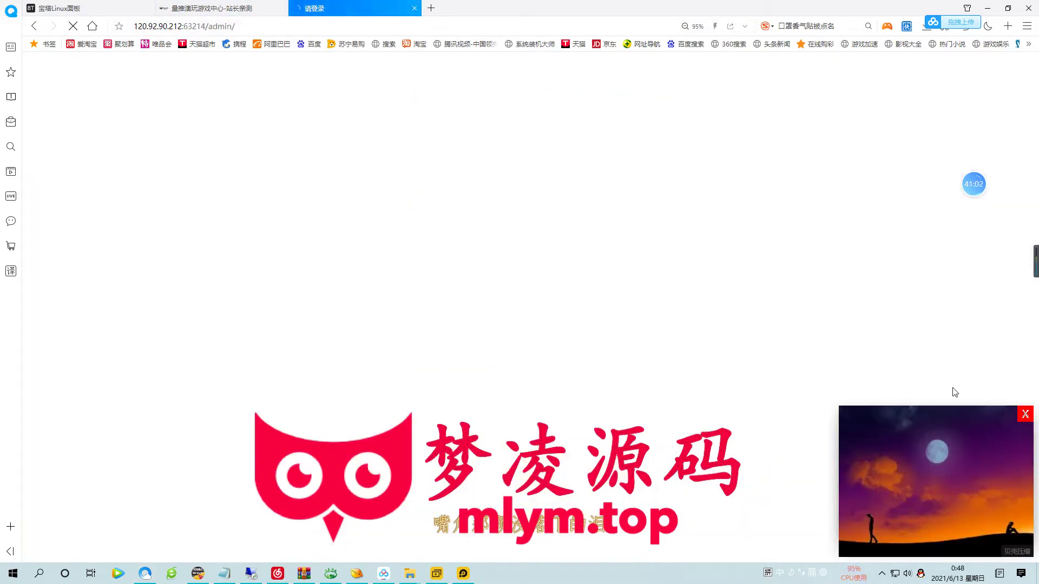
{"action": "left_click", "coordinate": [1025, 415]}
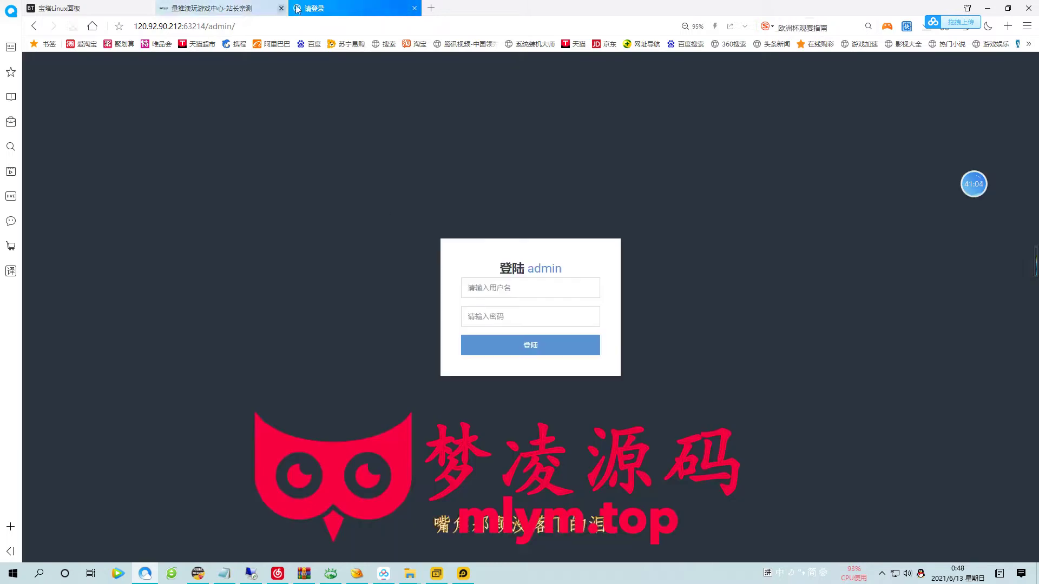
Fill in the admin username and begin entering the password
{"action": "left_click", "coordinate": [498, 288]}
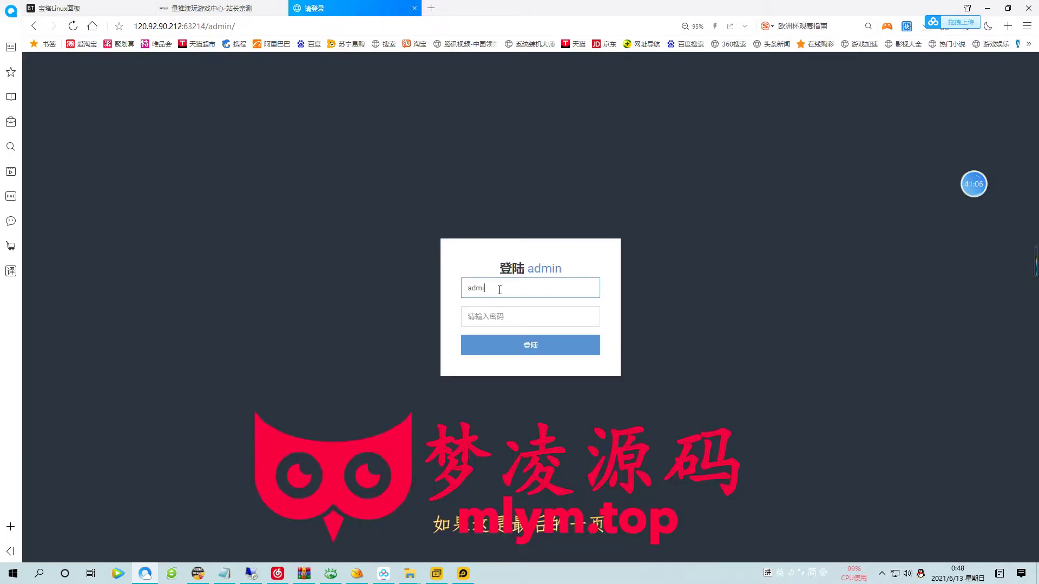
{"action": "left_click", "coordinate": [497, 318]}
{"action": "type", "text": "a"}
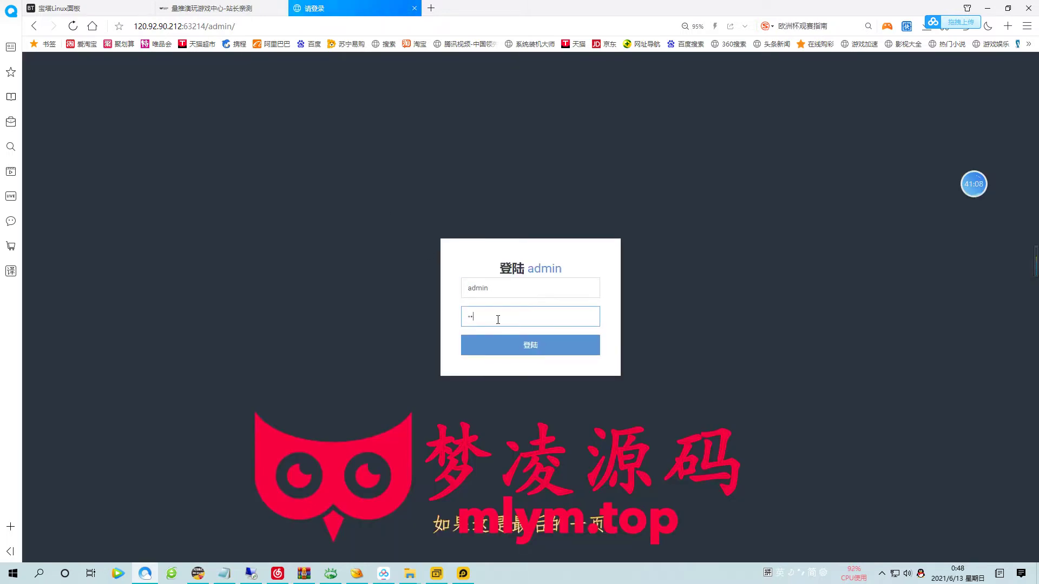
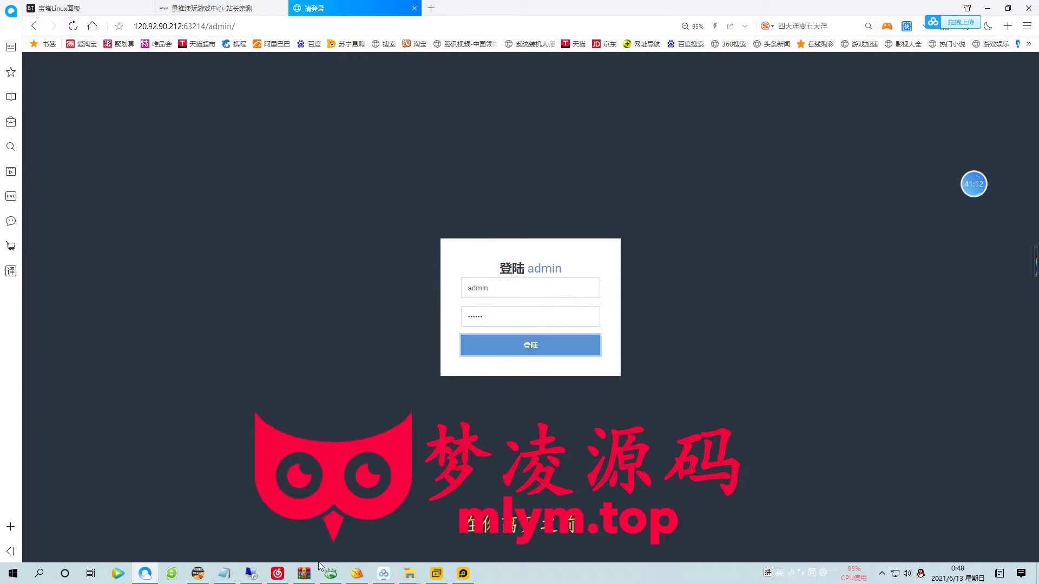
Copy the backend password from the setup notes and sign into the admin backend as admin
{"action": "left_click", "coordinate": [225, 573]}
{"action": "left_click_drag", "start_coordinate": [435, 259], "coordinate": [236, 261]}
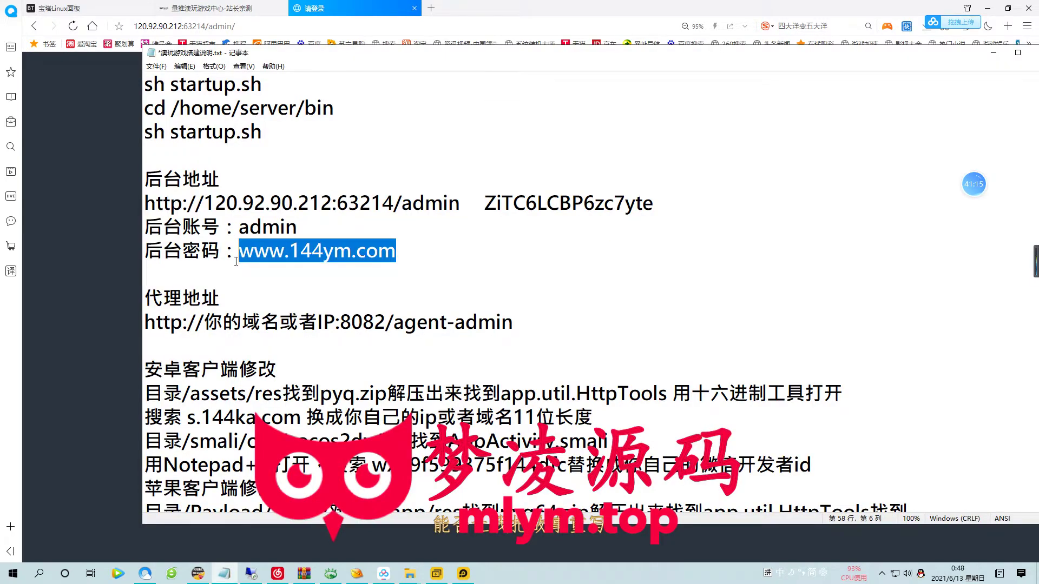
{"action": "left_click", "coordinate": [993, 52]}
{"action": "key", "text": "ctrl+a"}
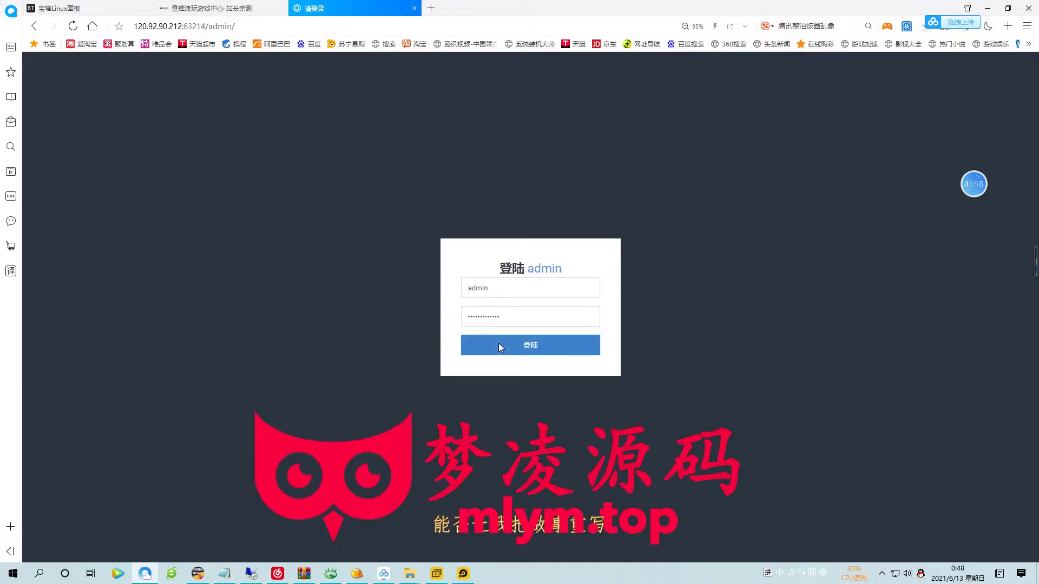
{"action": "left_click", "coordinate": [498, 343]}
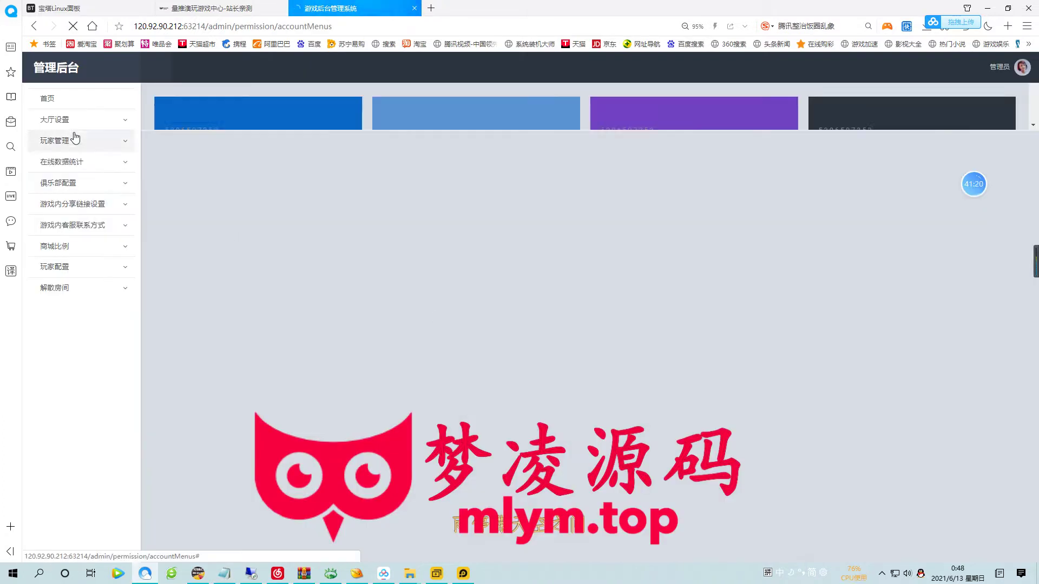
Browse 大厅设置 > 游戏公告, then return to the 首页 statistics dashboard
{"action": "left_click", "coordinate": [66, 119]}
{"action": "left_click", "coordinate": [64, 145]}
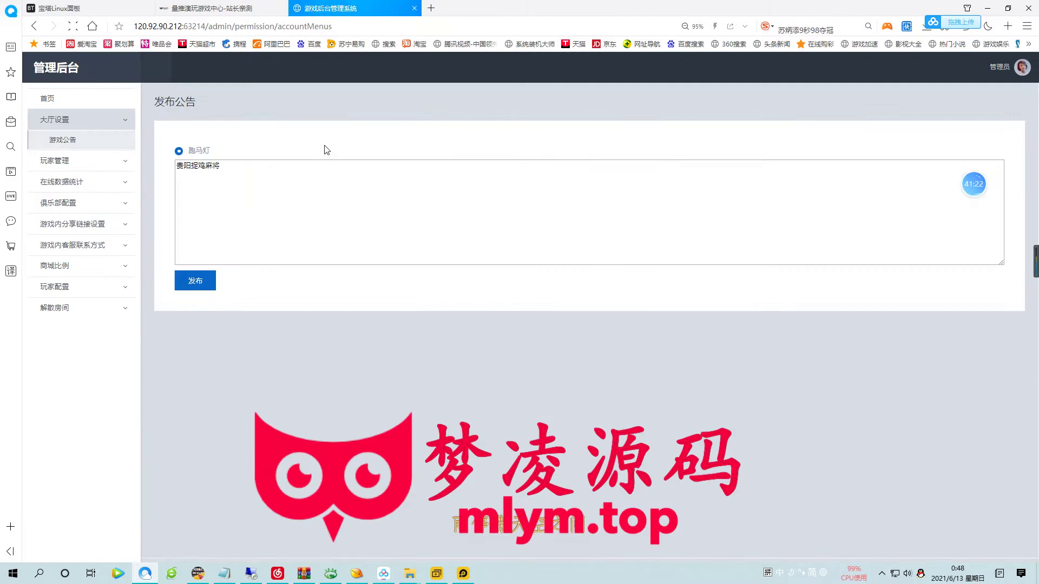
{"action": "left_click", "coordinate": [61, 99]}
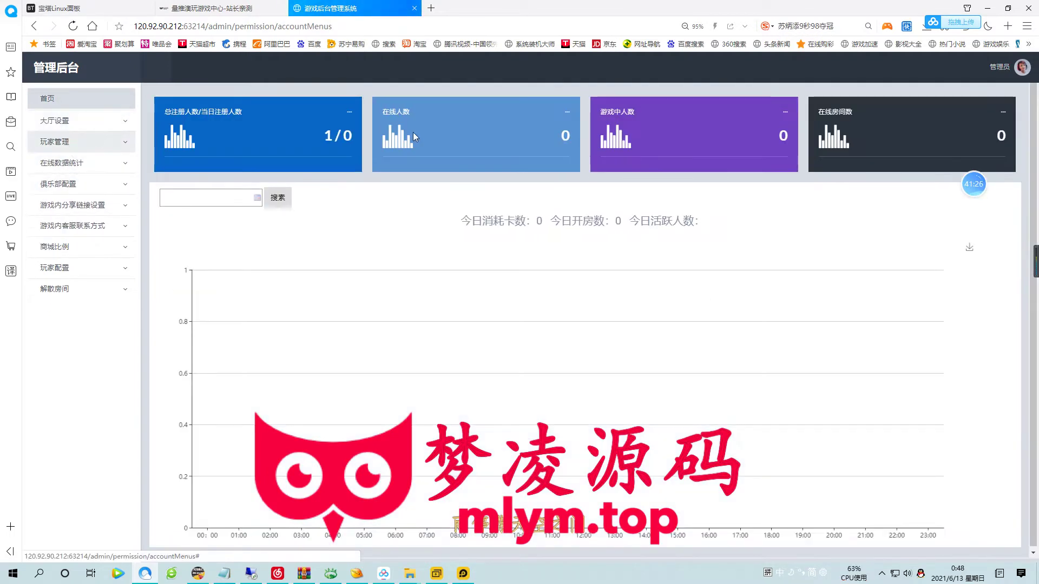
{"action": "left_click", "coordinate": [987, 8]}
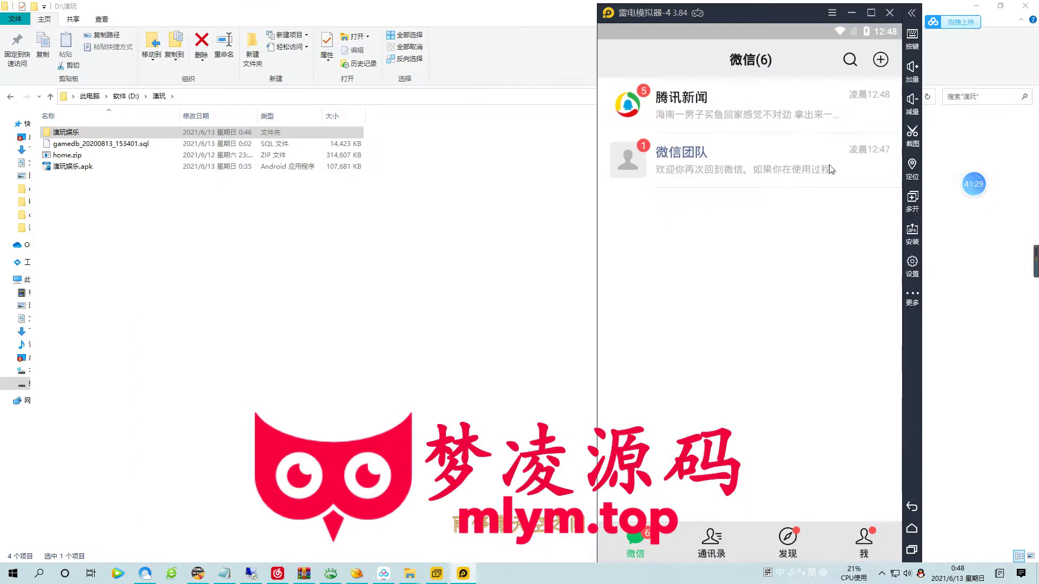
Open D:\澳玩\澳玩娱乐\已编译_004545, select 澳玩娱乐.apk, and place Explorer beside LDPlayer
{"action": "left_click", "coordinate": [911, 529]}
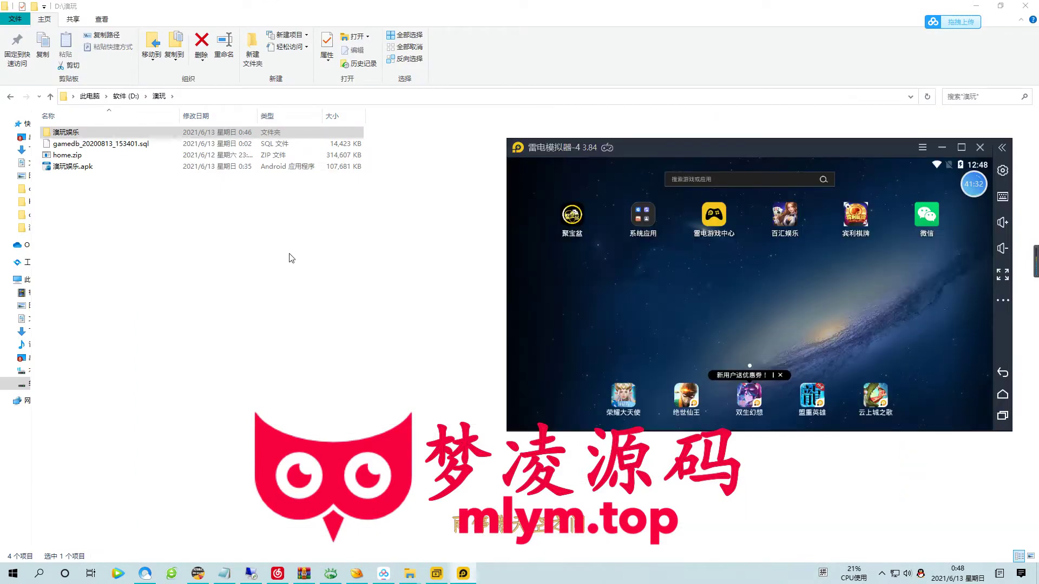
{"action": "double_click", "coordinate": [82, 133]}
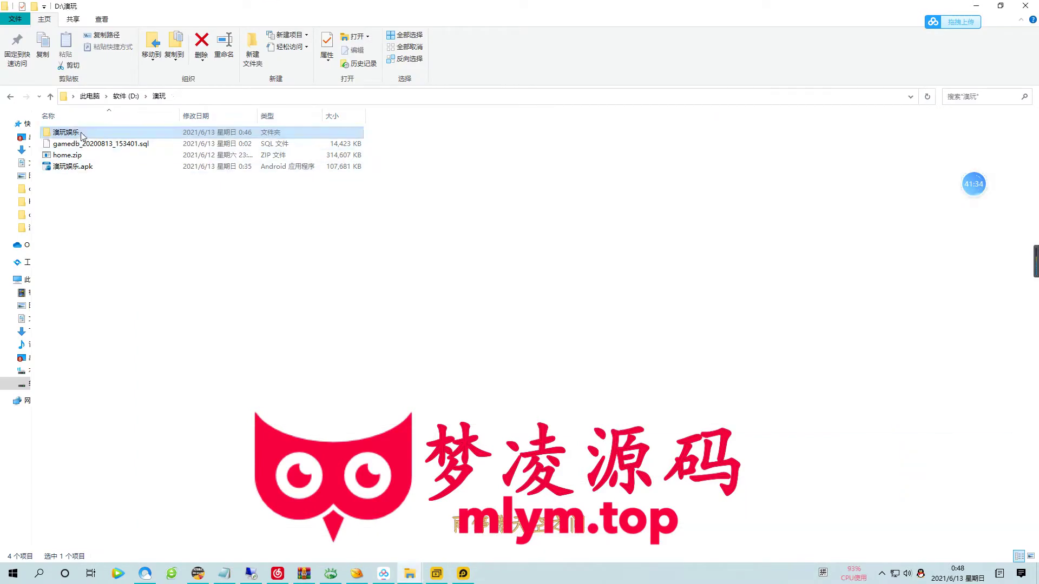
{"action": "double_click", "coordinate": [90, 187]}
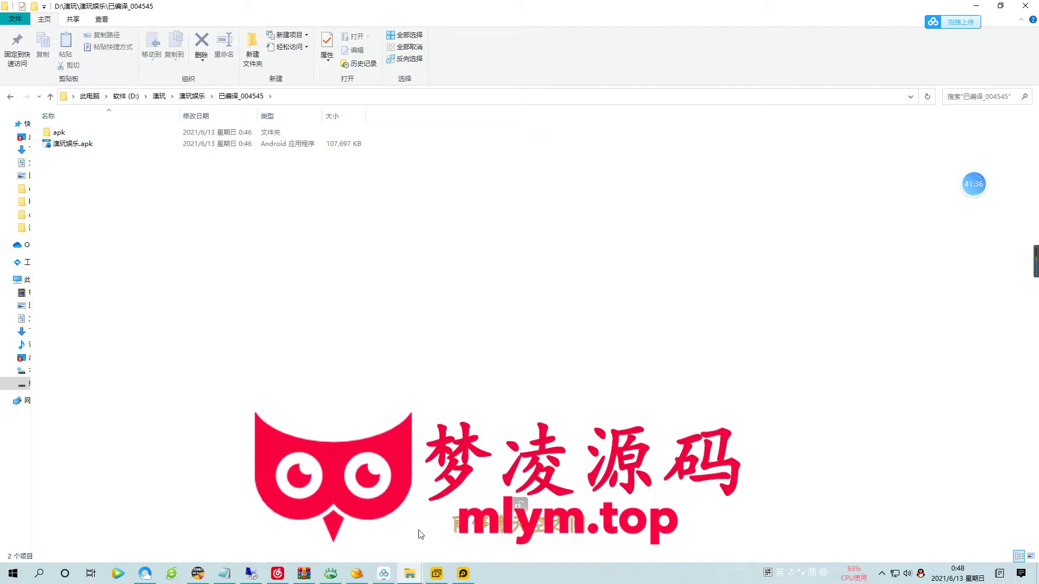
{"action": "left_click", "coordinate": [463, 573]}
{"action": "left_click", "coordinate": [71, 143]}
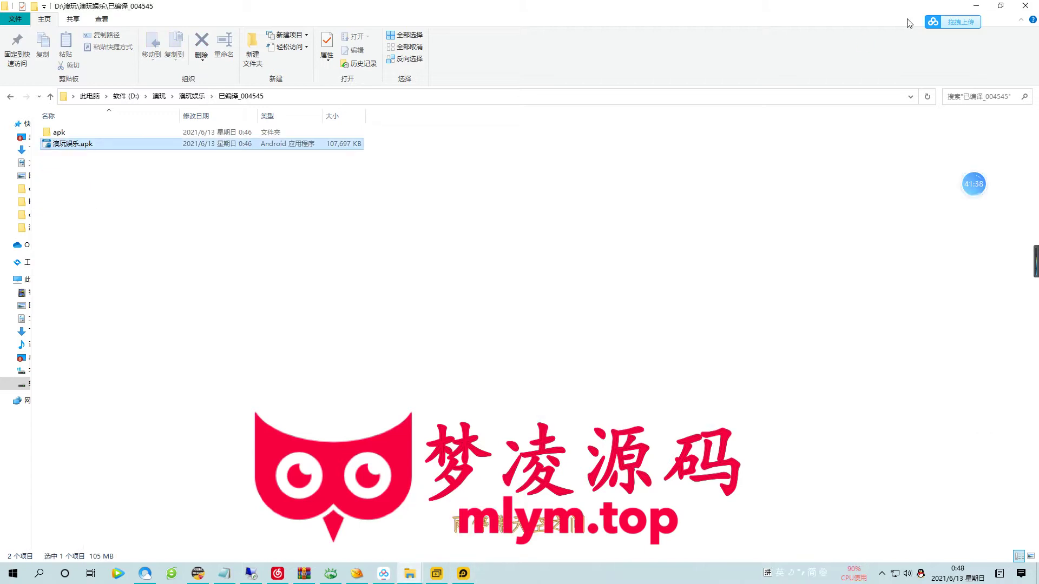
{"action": "left_click", "coordinate": [1000, 6]}
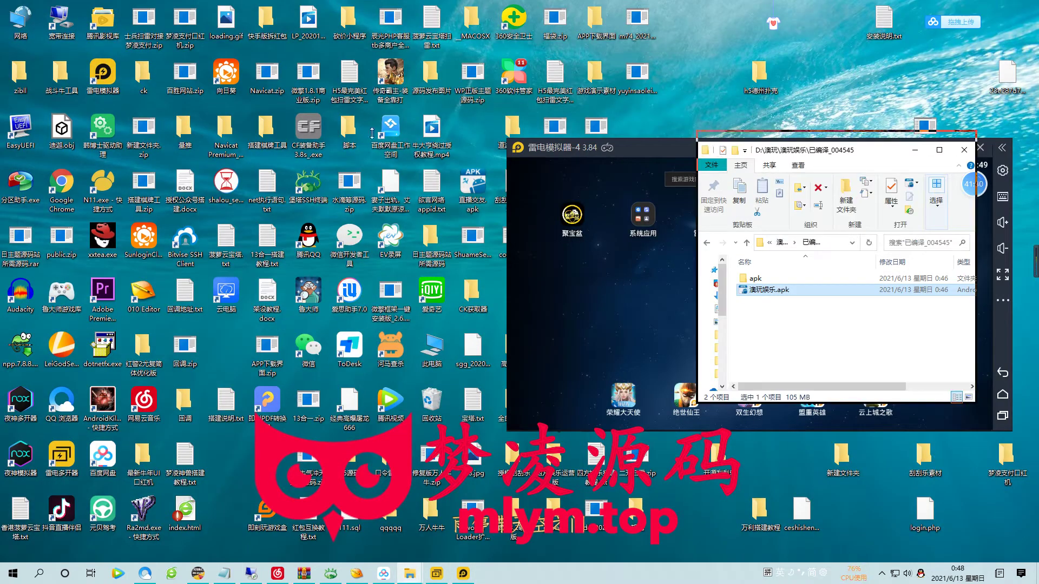
{"action": "left_click_drag", "start_coordinate": [801, 150], "coordinate": [269, 123]}
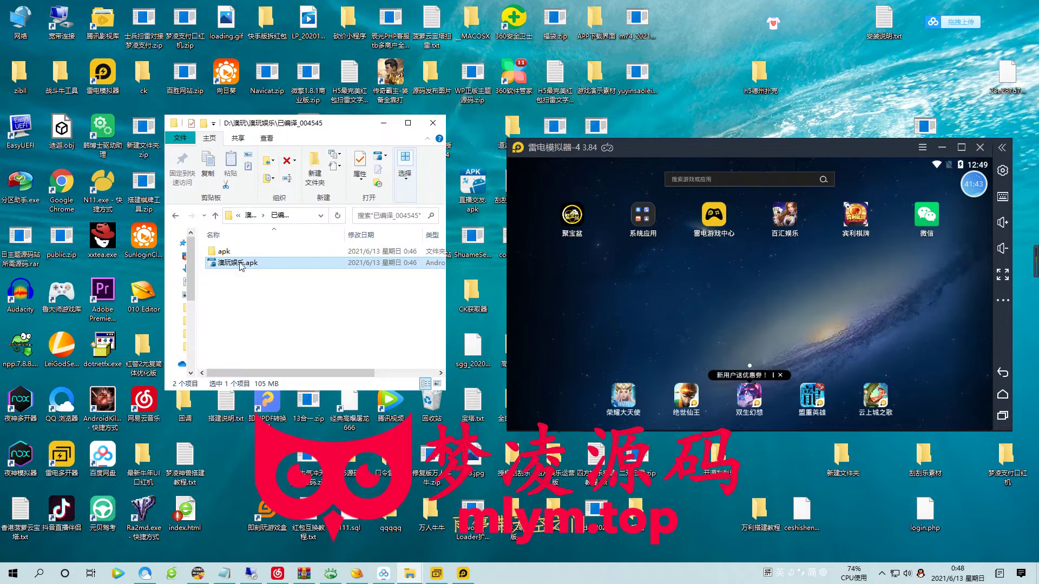
Install 澳玩娱乐.apk by dropping it onto LDPlayer, then close Explorer
{"action": "left_click_drag", "start_coordinate": [240, 266], "coordinate": [786, 309]}
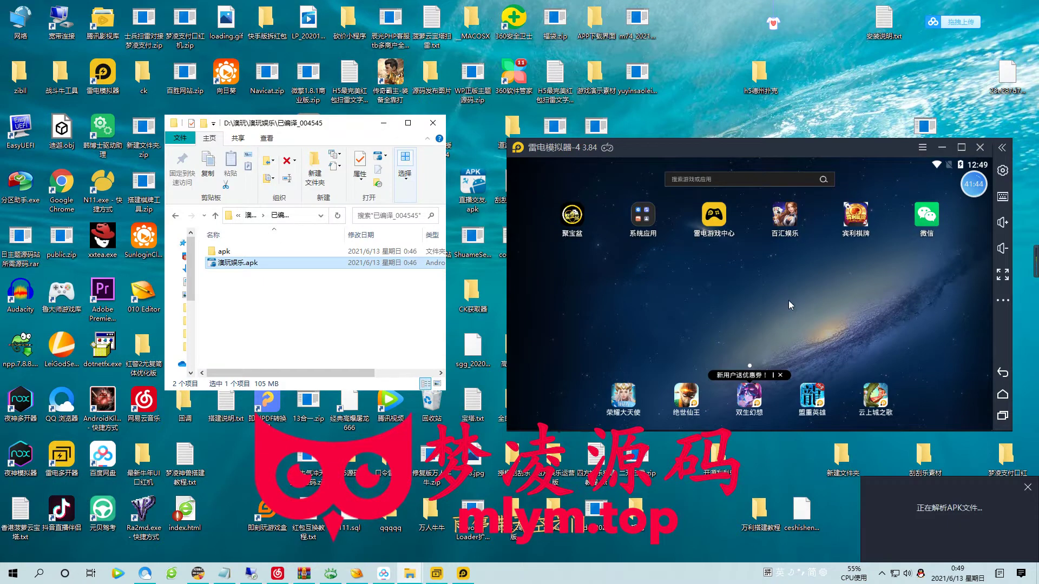
{"action": "left_click", "coordinate": [1026, 487]}
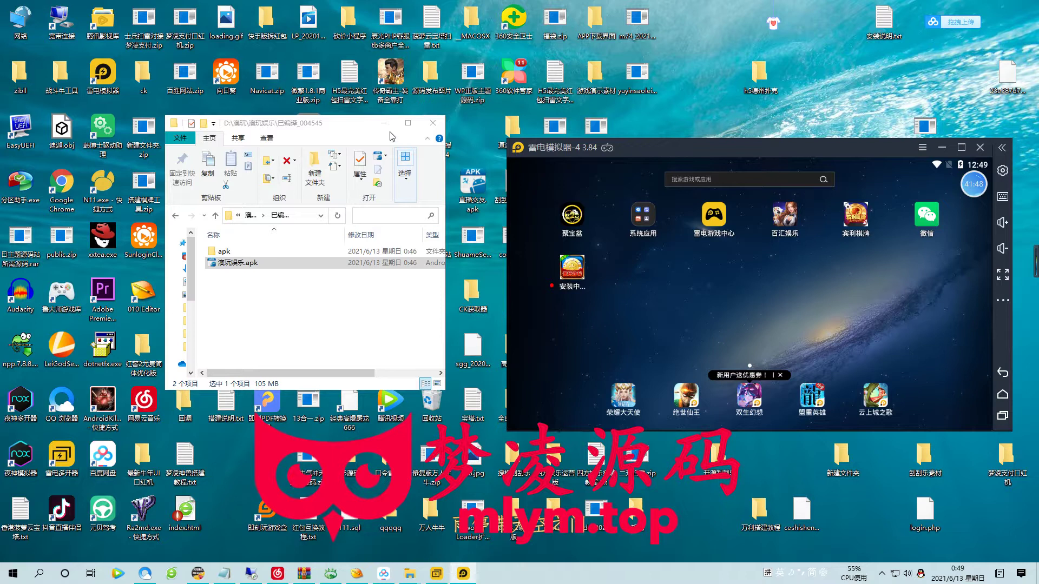
{"action": "left_click", "coordinate": [384, 123]}
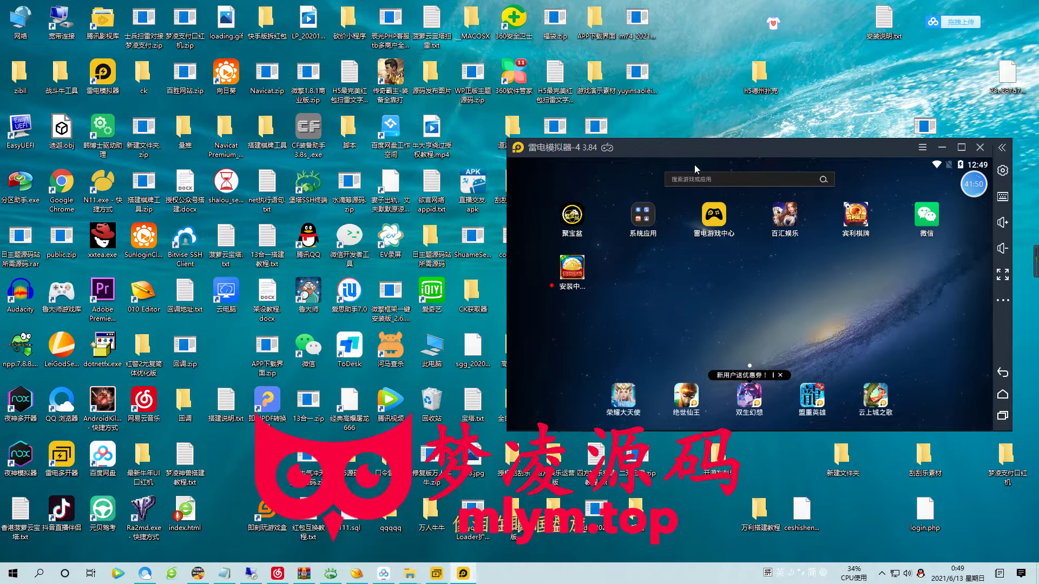
{"action": "left_click_drag", "start_coordinate": [704, 151], "coordinate": [560, 144]}
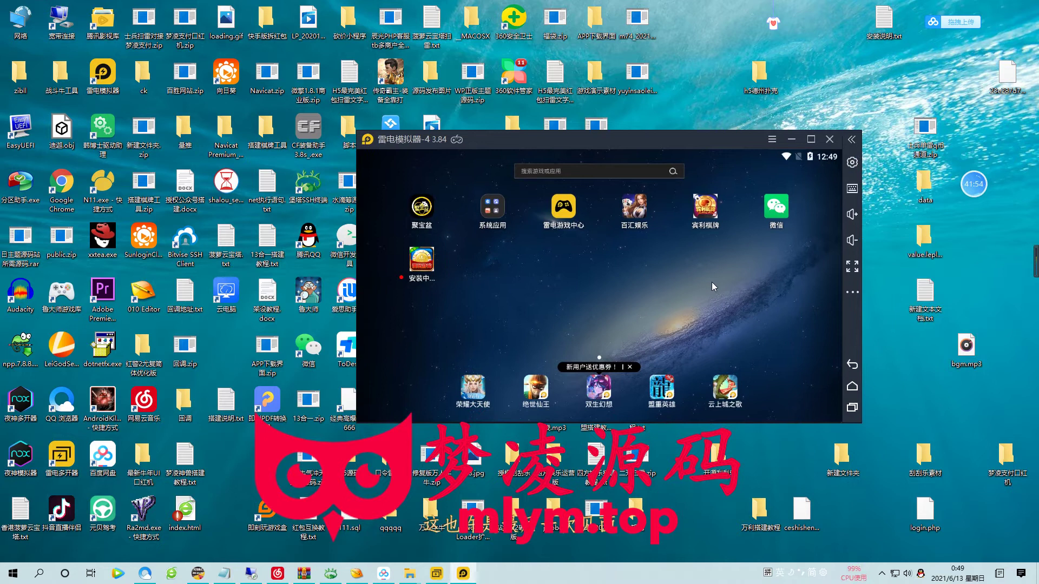
Launch the installed 澳玩游戏中心 game and log in with WeChat
{"action": "left_click", "coordinate": [1027, 487]}
{"action": "left_click", "coordinate": [422, 261]}
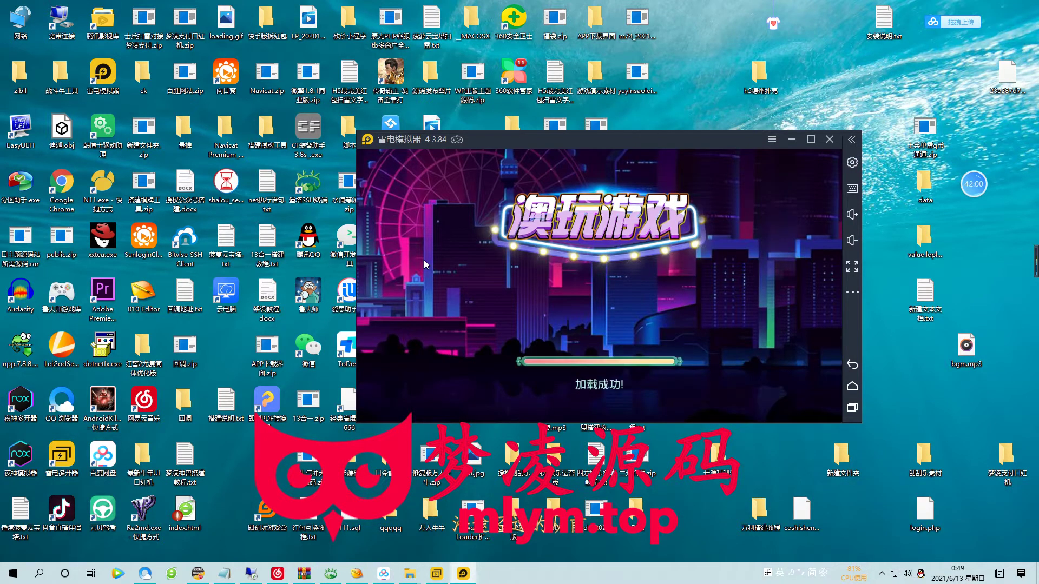
{"action": "left_click", "coordinate": [607, 342]}
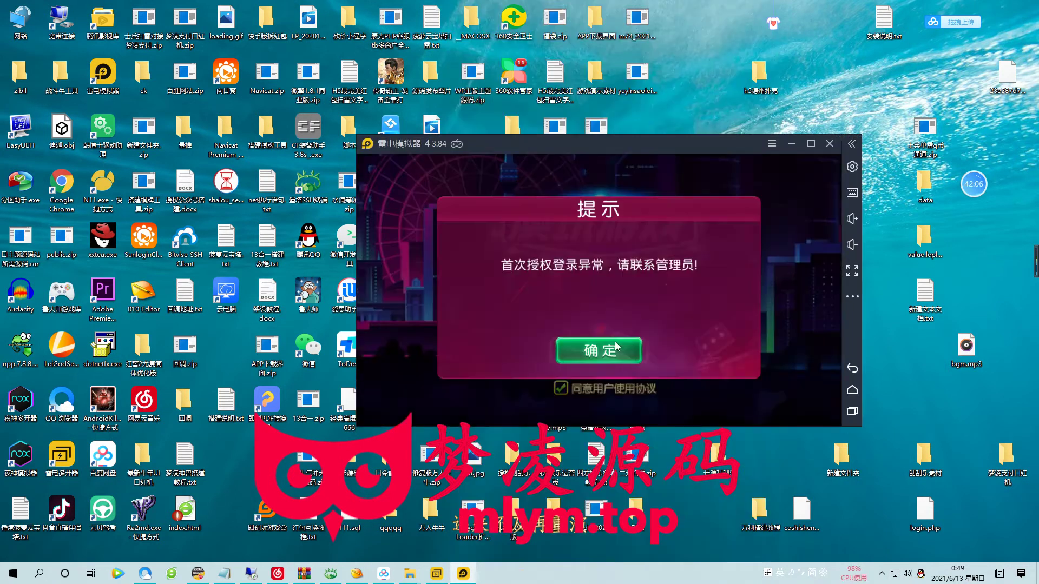
{"action": "left_click", "coordinate": [606, 349]}
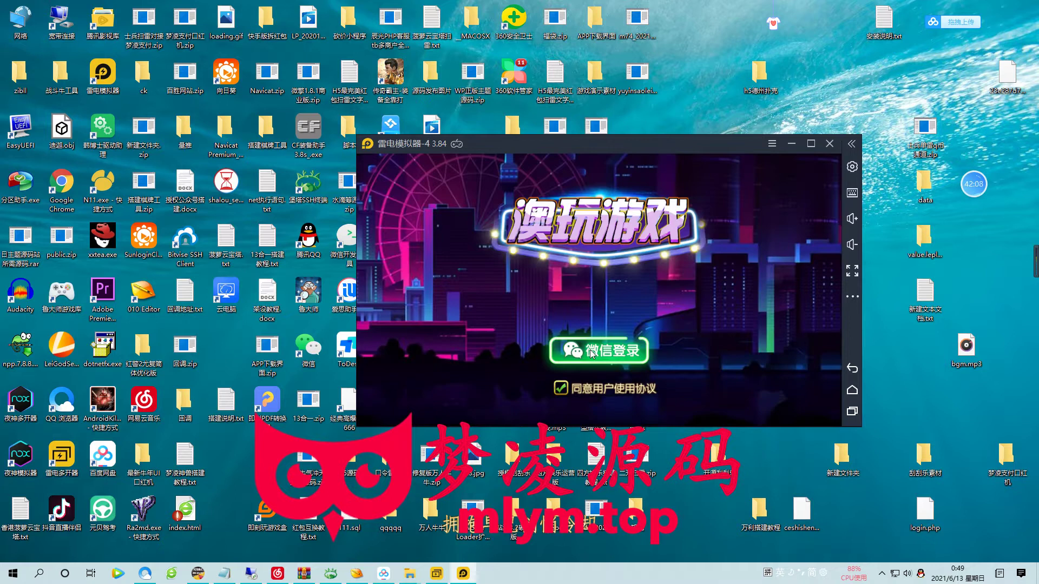
{"action": "left_click", "coordinate": [592, 352]}
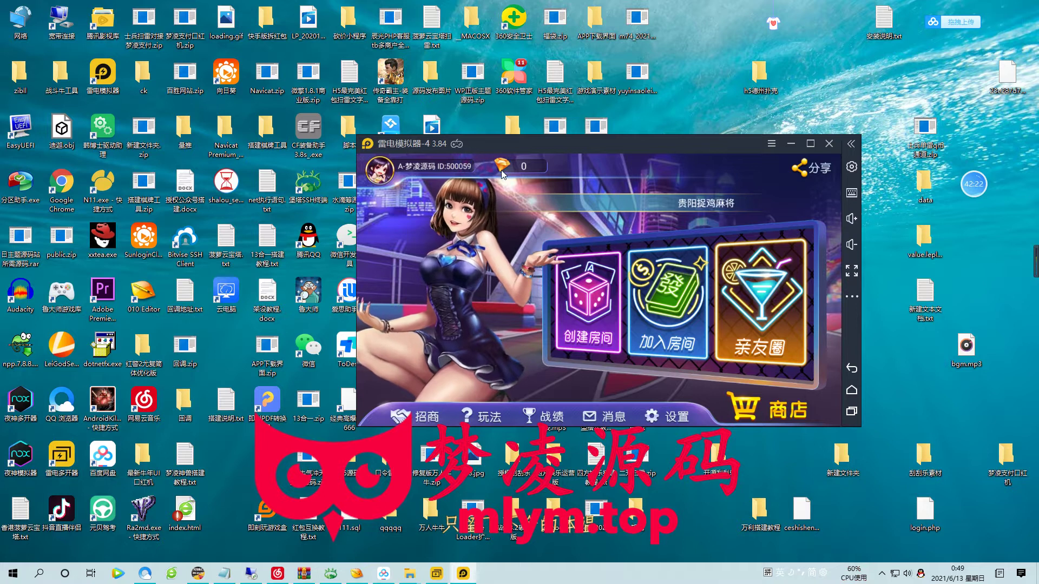
Review 创建房间 options for 十三水, 比鸡, 炸金花, 跑得快 and 牛牛, then switch to the backend
{"action": "mouse_move", "coordinate": [145, 575]}
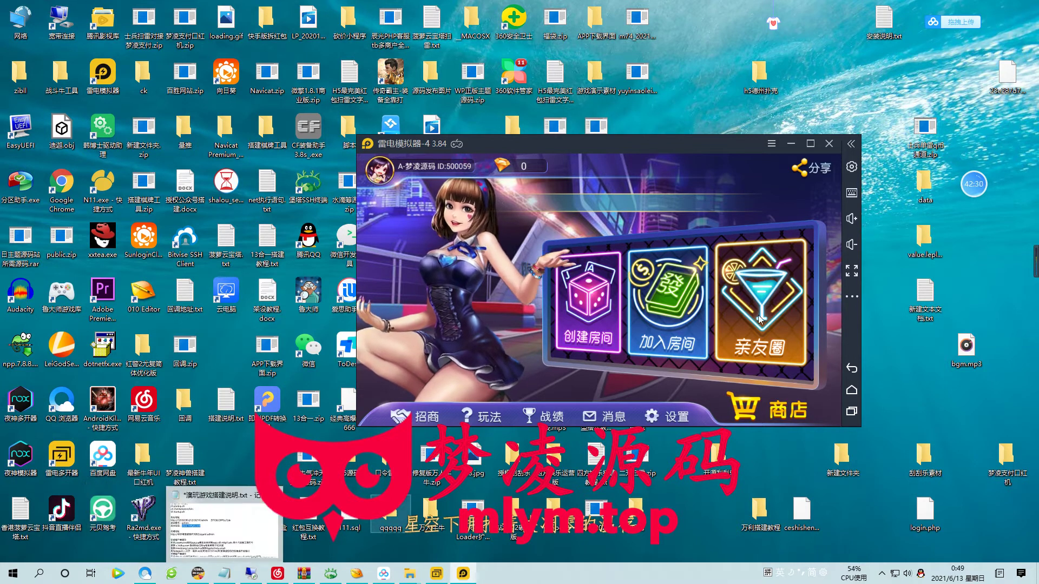
{"action": "left_click", "coordinate": [567, 329]}
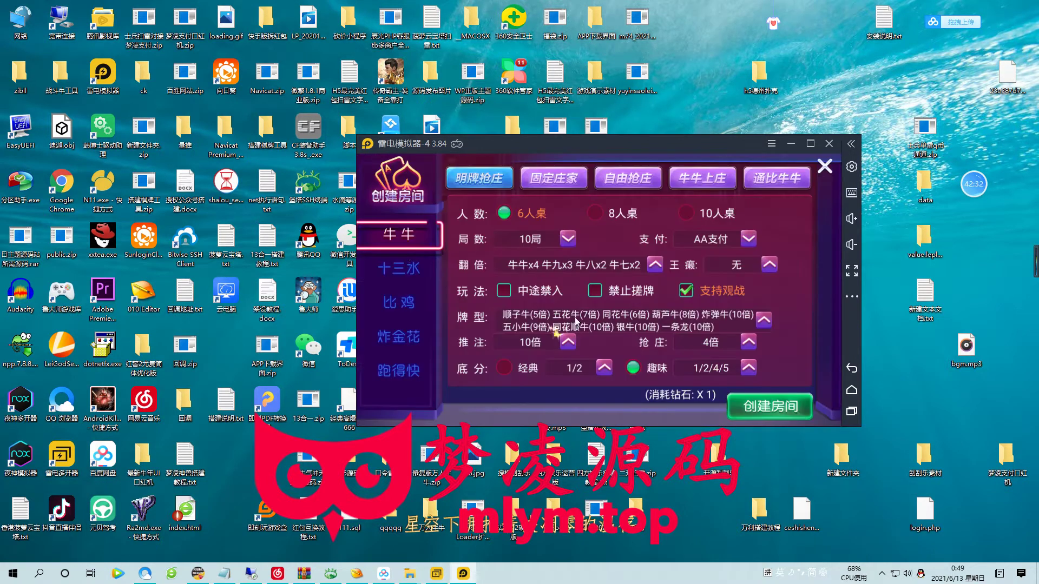
{"action": "left_click", "coordinate": [399, 268]}
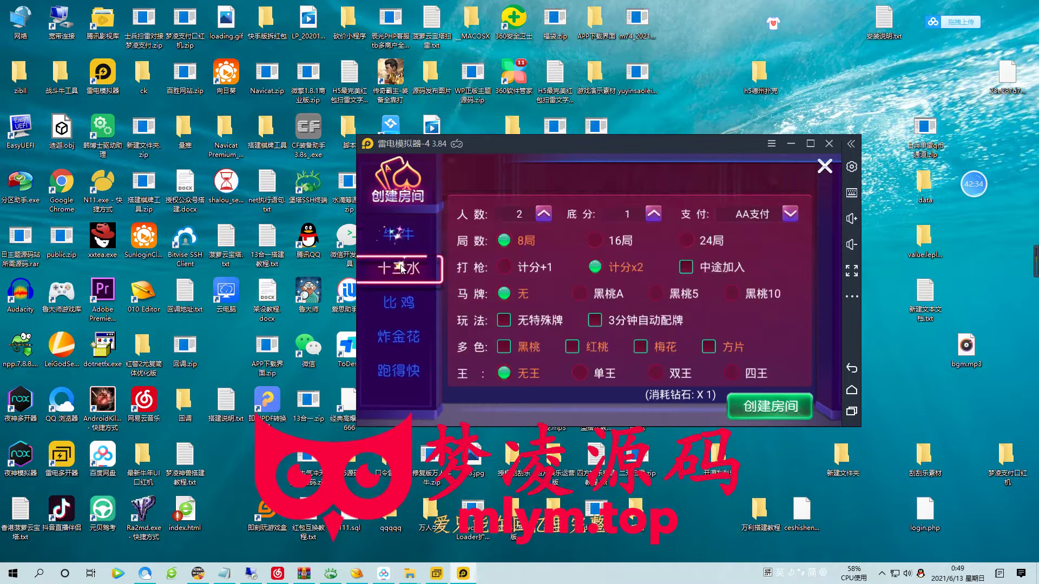
{"action": "left_click", "coordinate": [399, 302]}
{"action": "left_click", "coordinate": [398, 346]}
{"action": "left_click", "coordinate": [416, 359]}
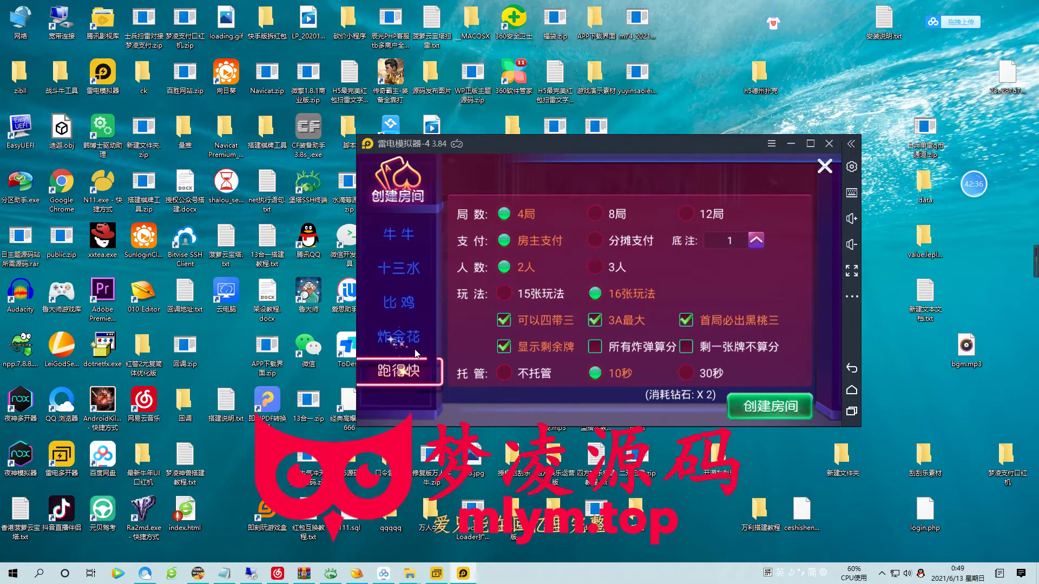
{"action": "left_click", "coordinate": [427, 234]}
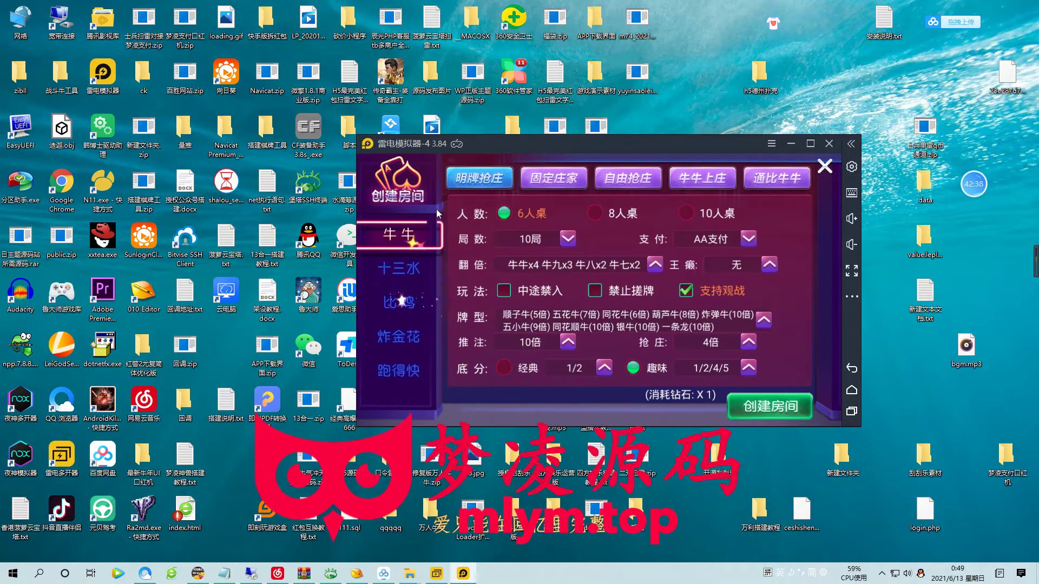
{"action": "left_click", "coordinate": [826, 167]}
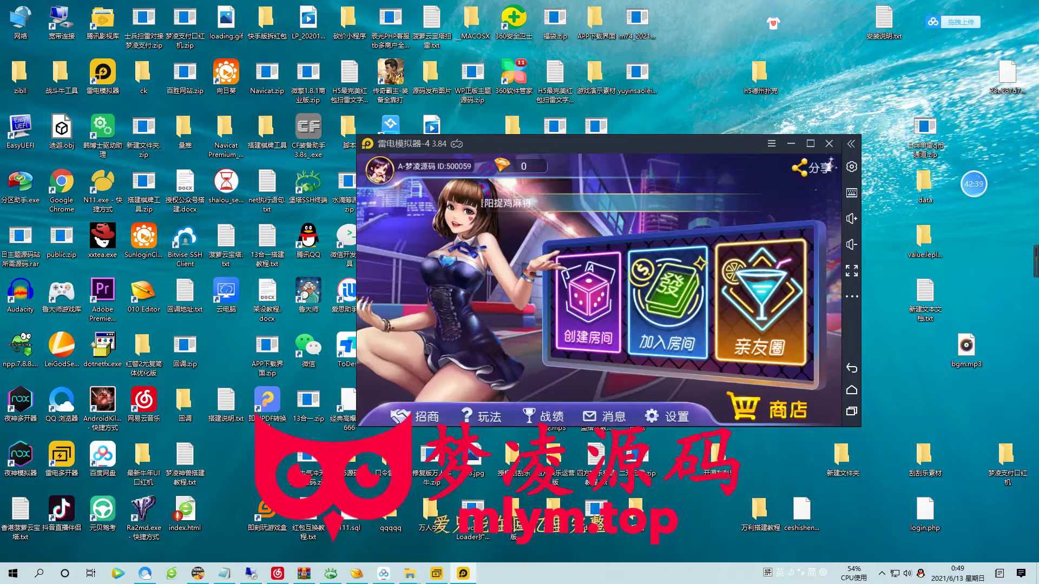
{"action": "left_click", "coordinate": [145, 573]}
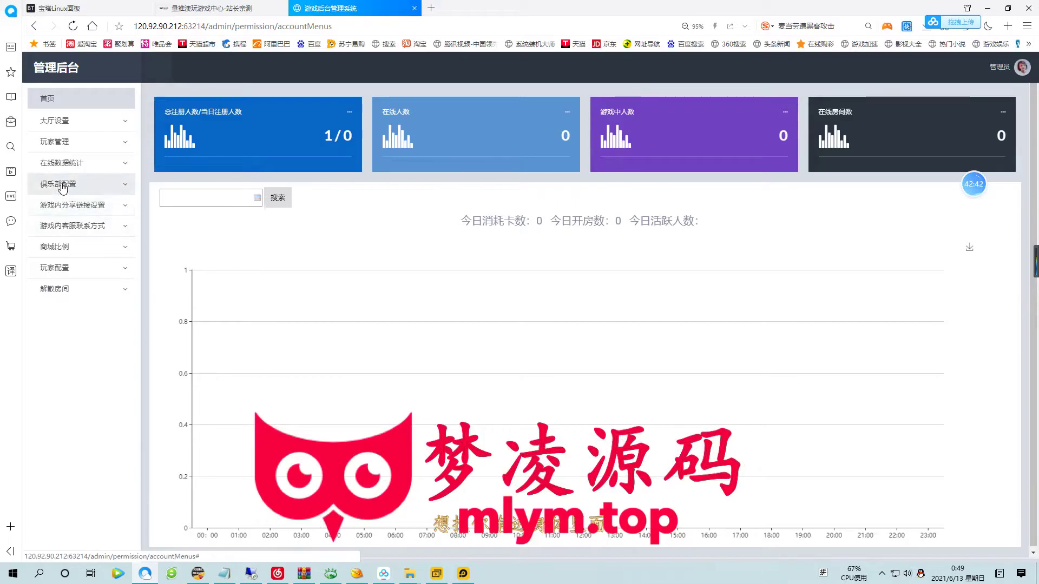
View 玩家管理 > 测试账号设置 and its 添加测试设置 form, then return to the game lobby
{"action": "left_click", "coordinate": [59, 142]}
{"action": "left_click", "coordinate": [69, 180]}
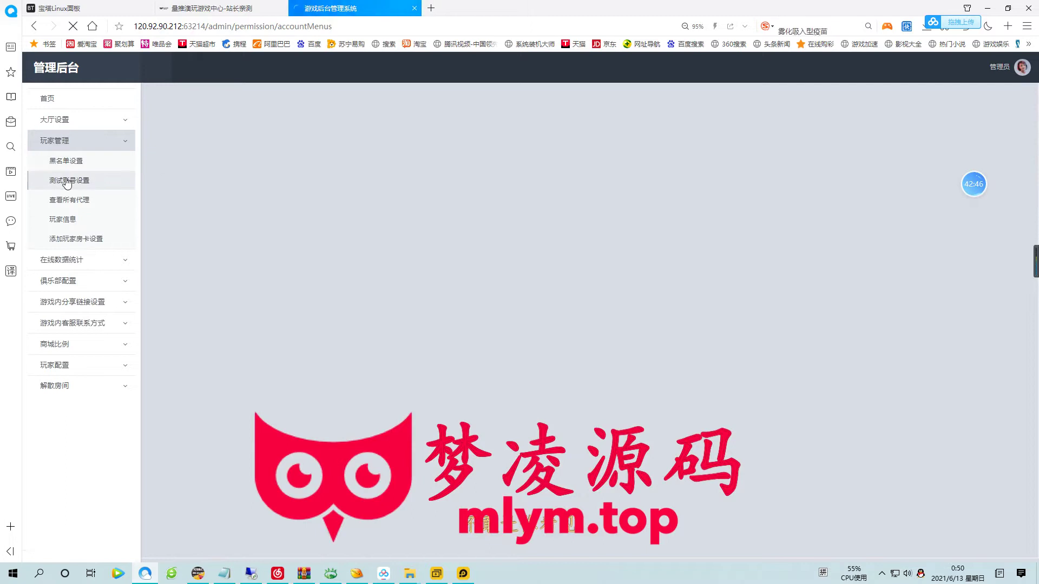
{"action": "left_click", "coordinate": [69, 180]}
{"action": "left_click", "coordinate": [210, 154]}
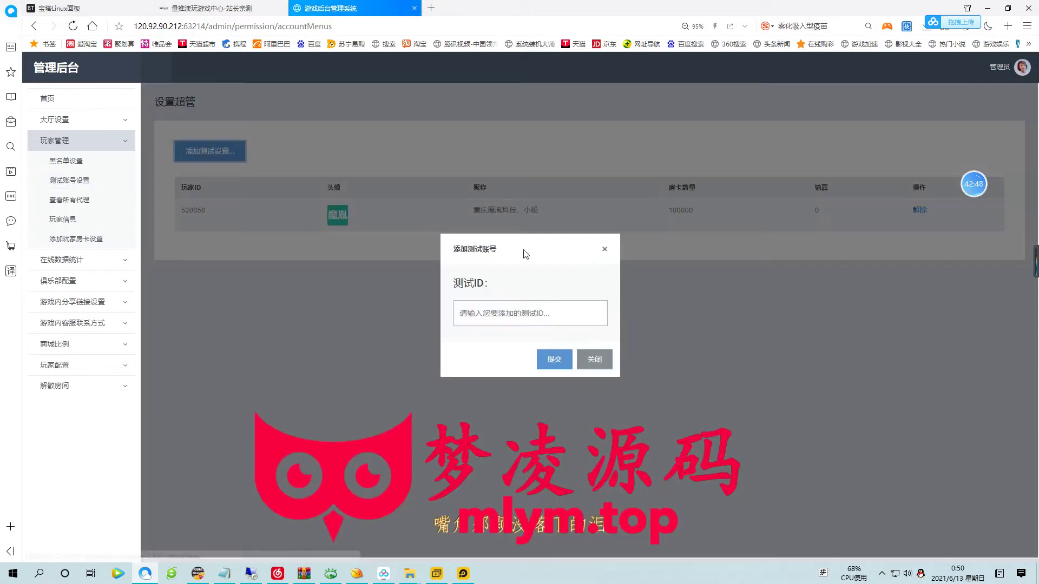
{"action": "left_click", "coordinate": [604, 249]}
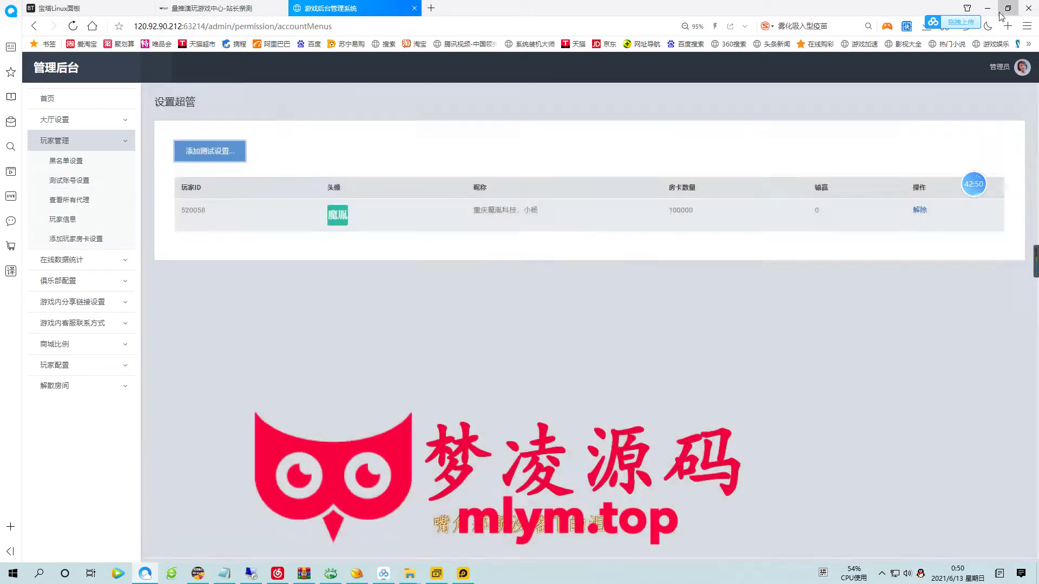
{"action": "left_click", "coordinate": [987, 8]}
{"action": "left_click", "coordinate": [587, 295]}
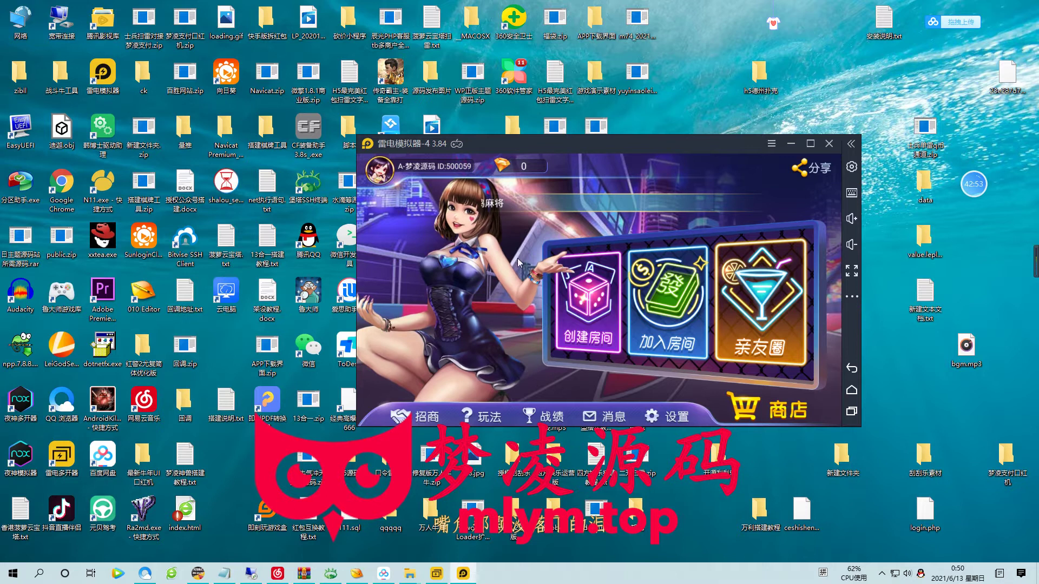
{"action": "left_click", "coordinate": [398, 337]}
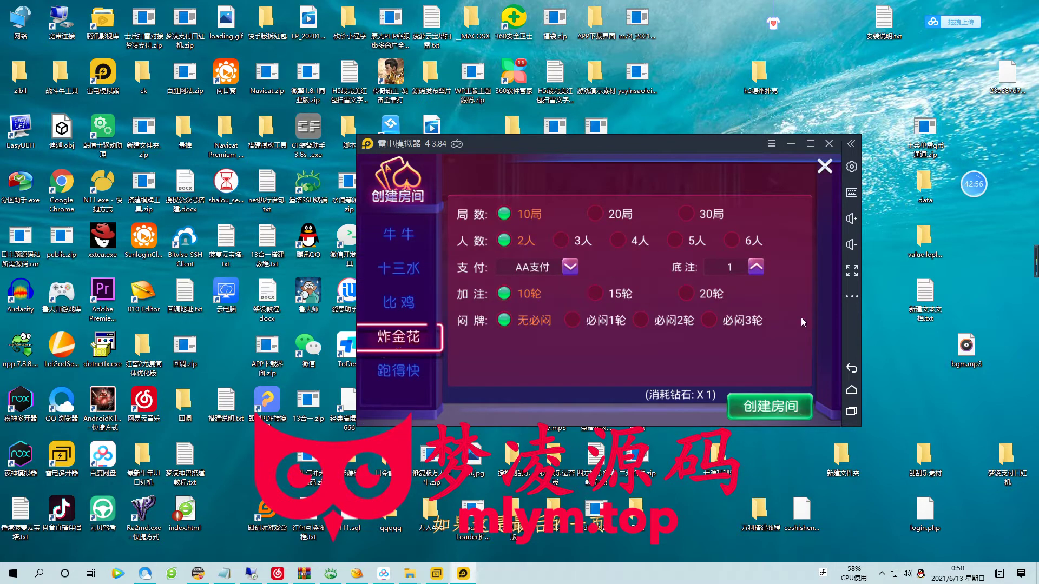
{"action": "left_click", "coordinate": [400, 235]}
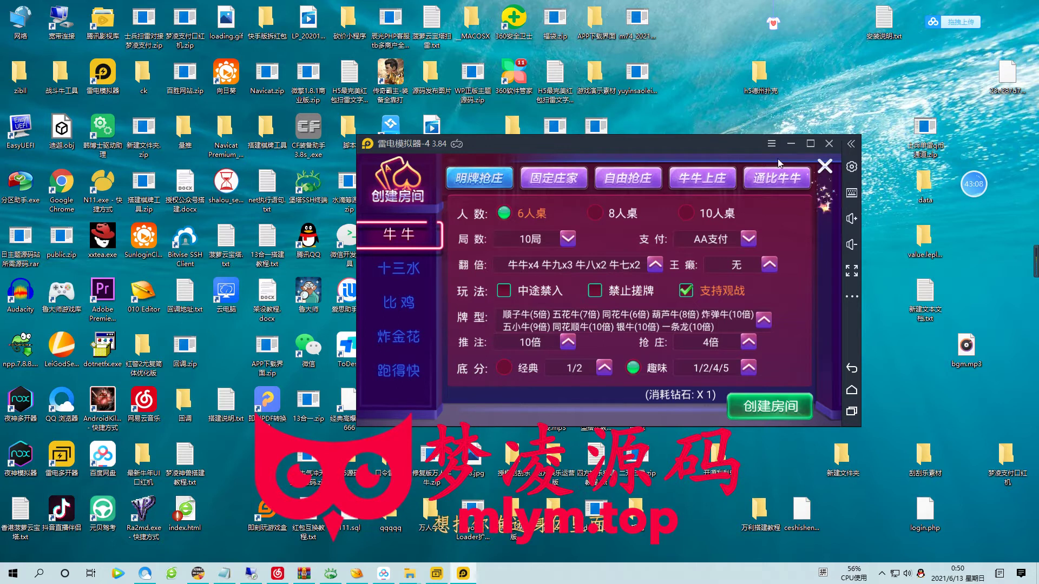
{"action": "left_click", "coordinate": [824, 166]}
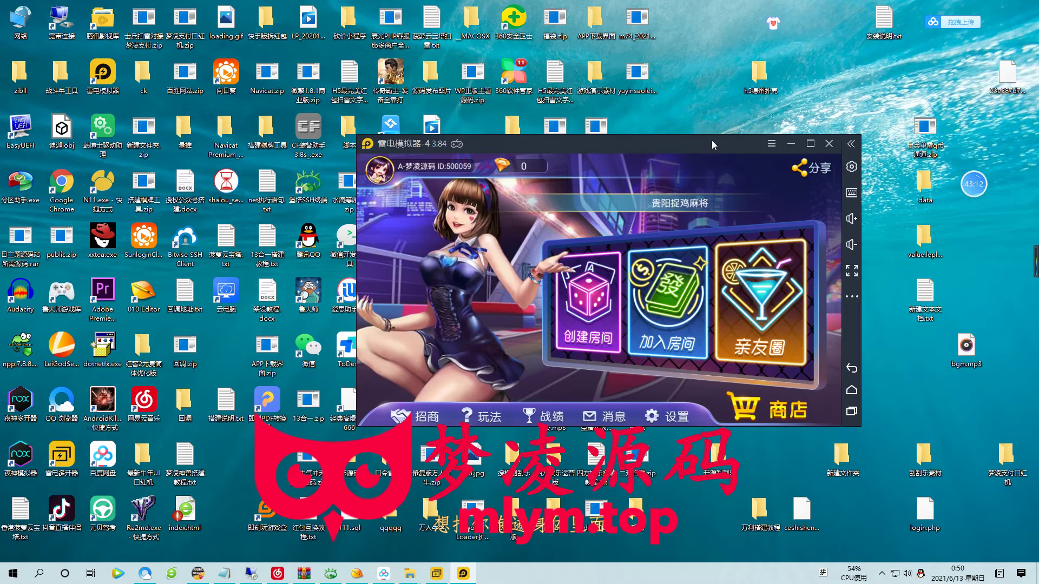
{"action": "left_click", "coordinate": [750, 163]}
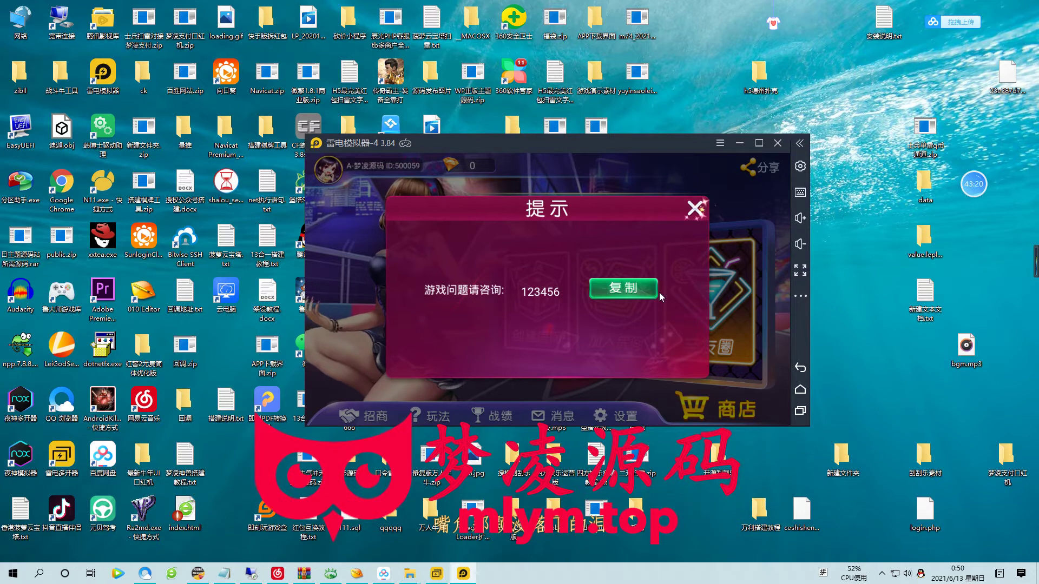
{"action": "left_click", "coordinate": [696, 213]}
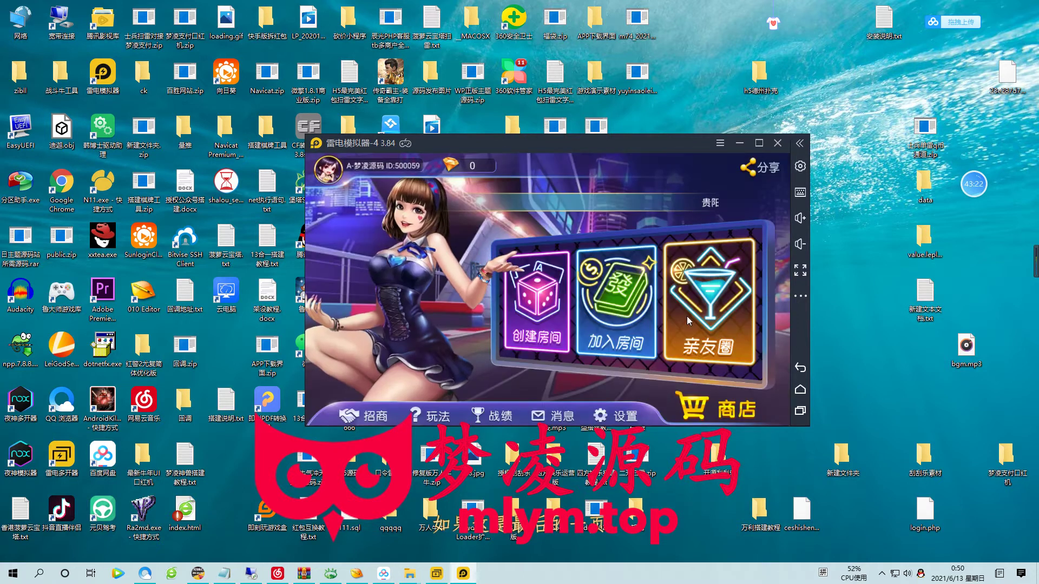
Create a 亲友圈 club named 11, then go home and bring up the admin backend
{"action": "left_click", "coordinate": [640, 306]}
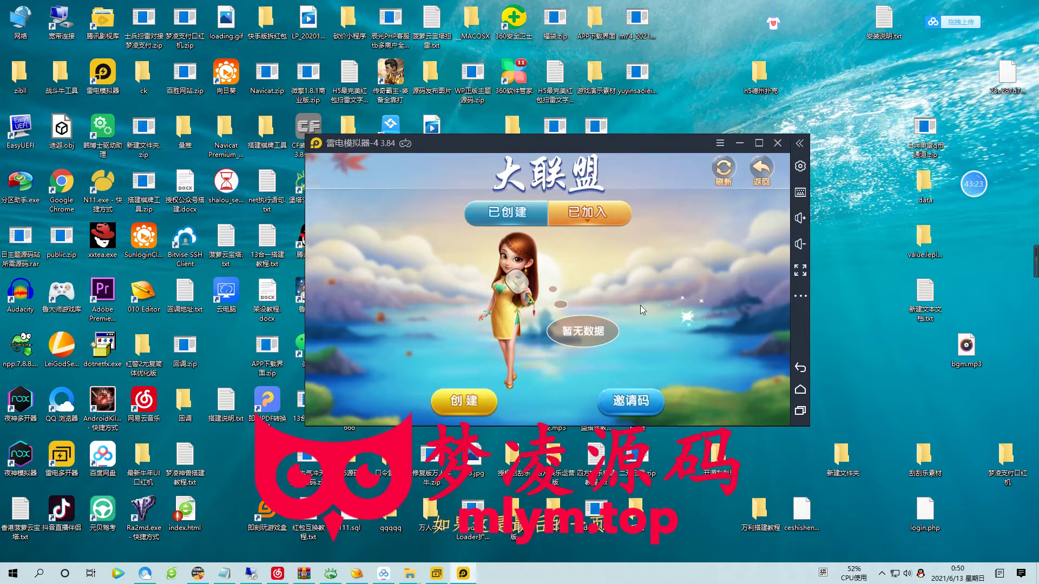
{"action": "left_click", "coordinate": [497, 215]}
{"action": "left_click", "coordinate": [463, 402]}
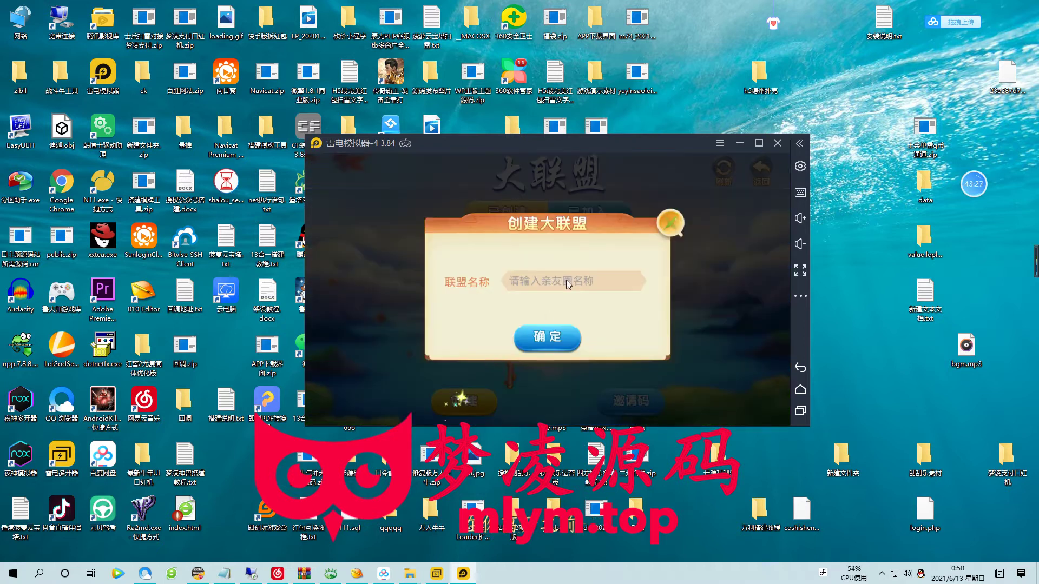
{"action": "left_click", "coordinate": [554, 283]}
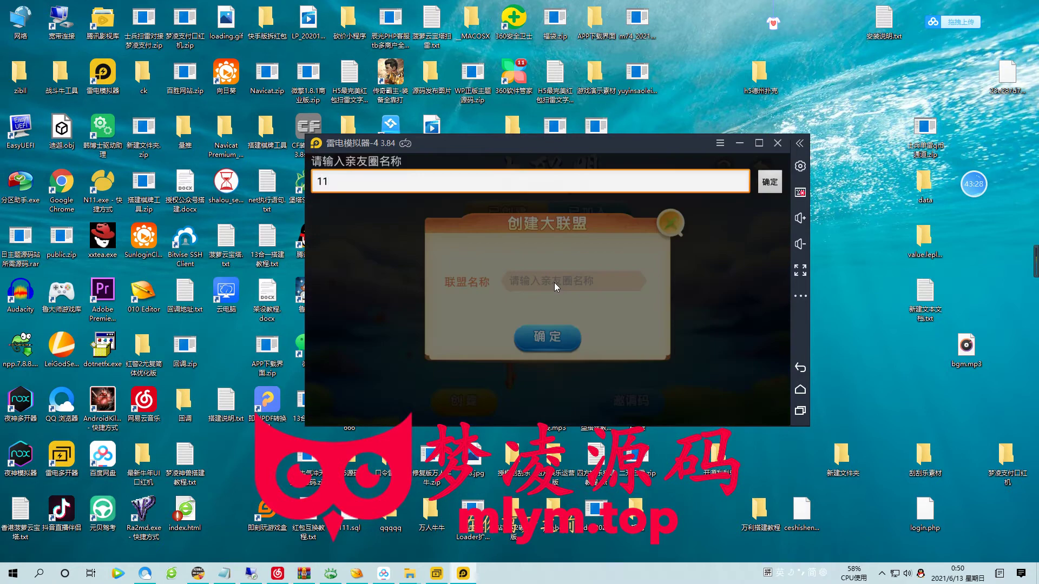
{"action": "left_click", "coordinate": [763, 184]}
{"action": "left_click", "coordinate": [557, 332]}
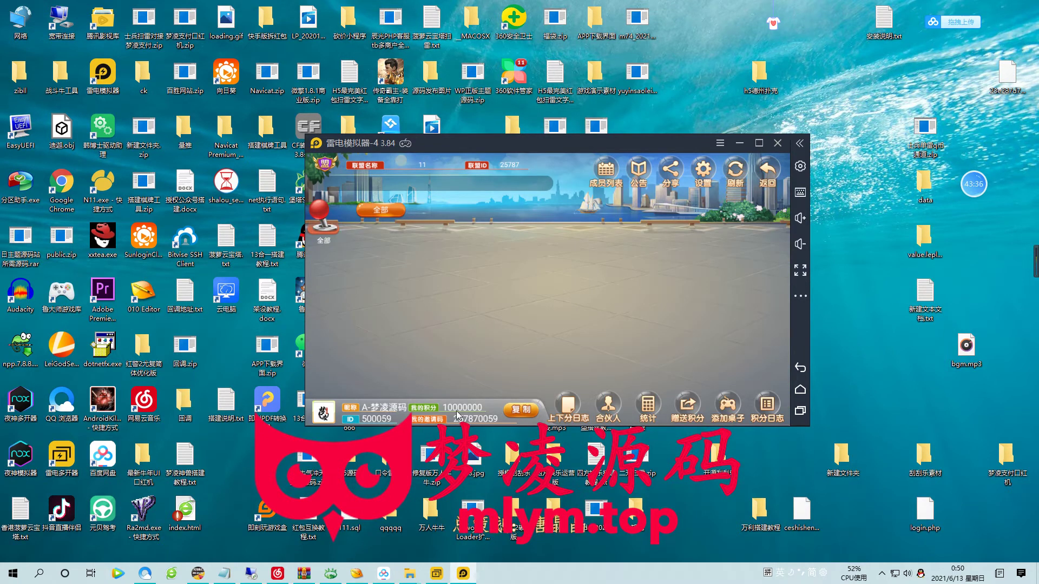
{"action": "left_click", "coordinate": [800, 389]}
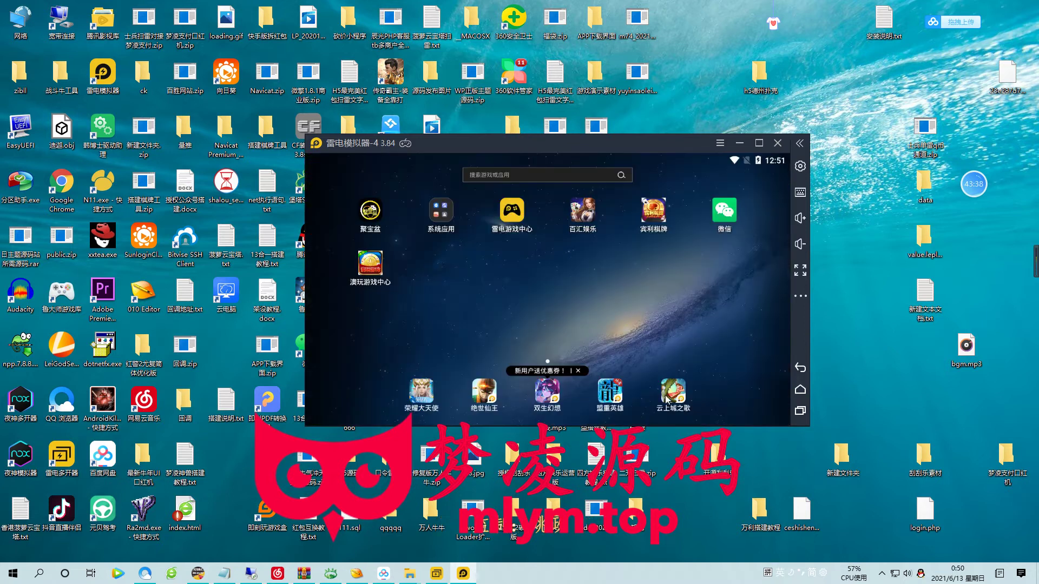
{"action": "left_click", "coordinate": [145, 573]}
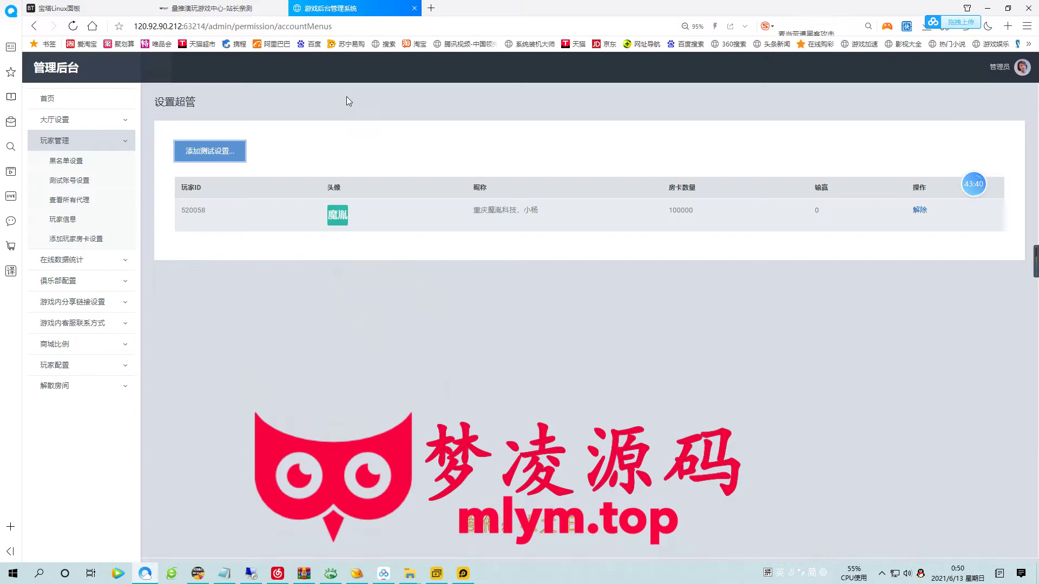